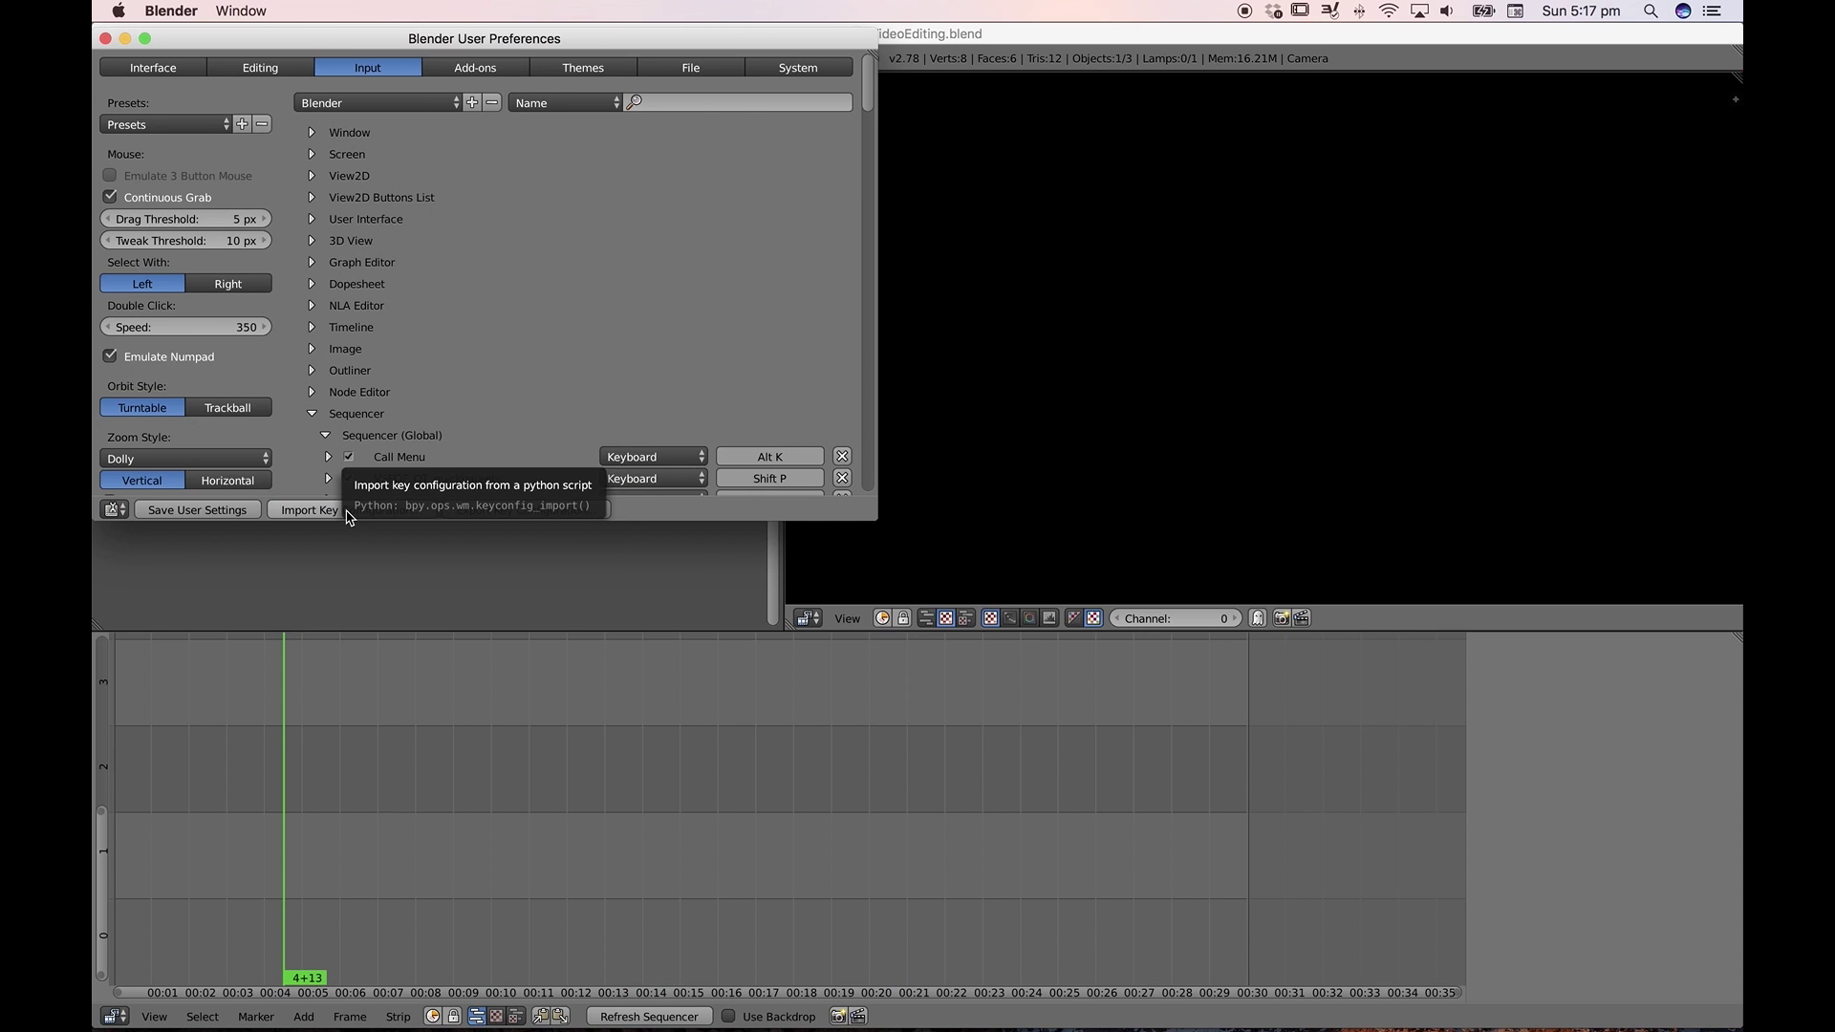
Import the FCP Keyboard Layout key configuration and review its Sequencer shortcuts in the user preferences
click(347, 514)
double_click(401, 180)
click(396, 104)
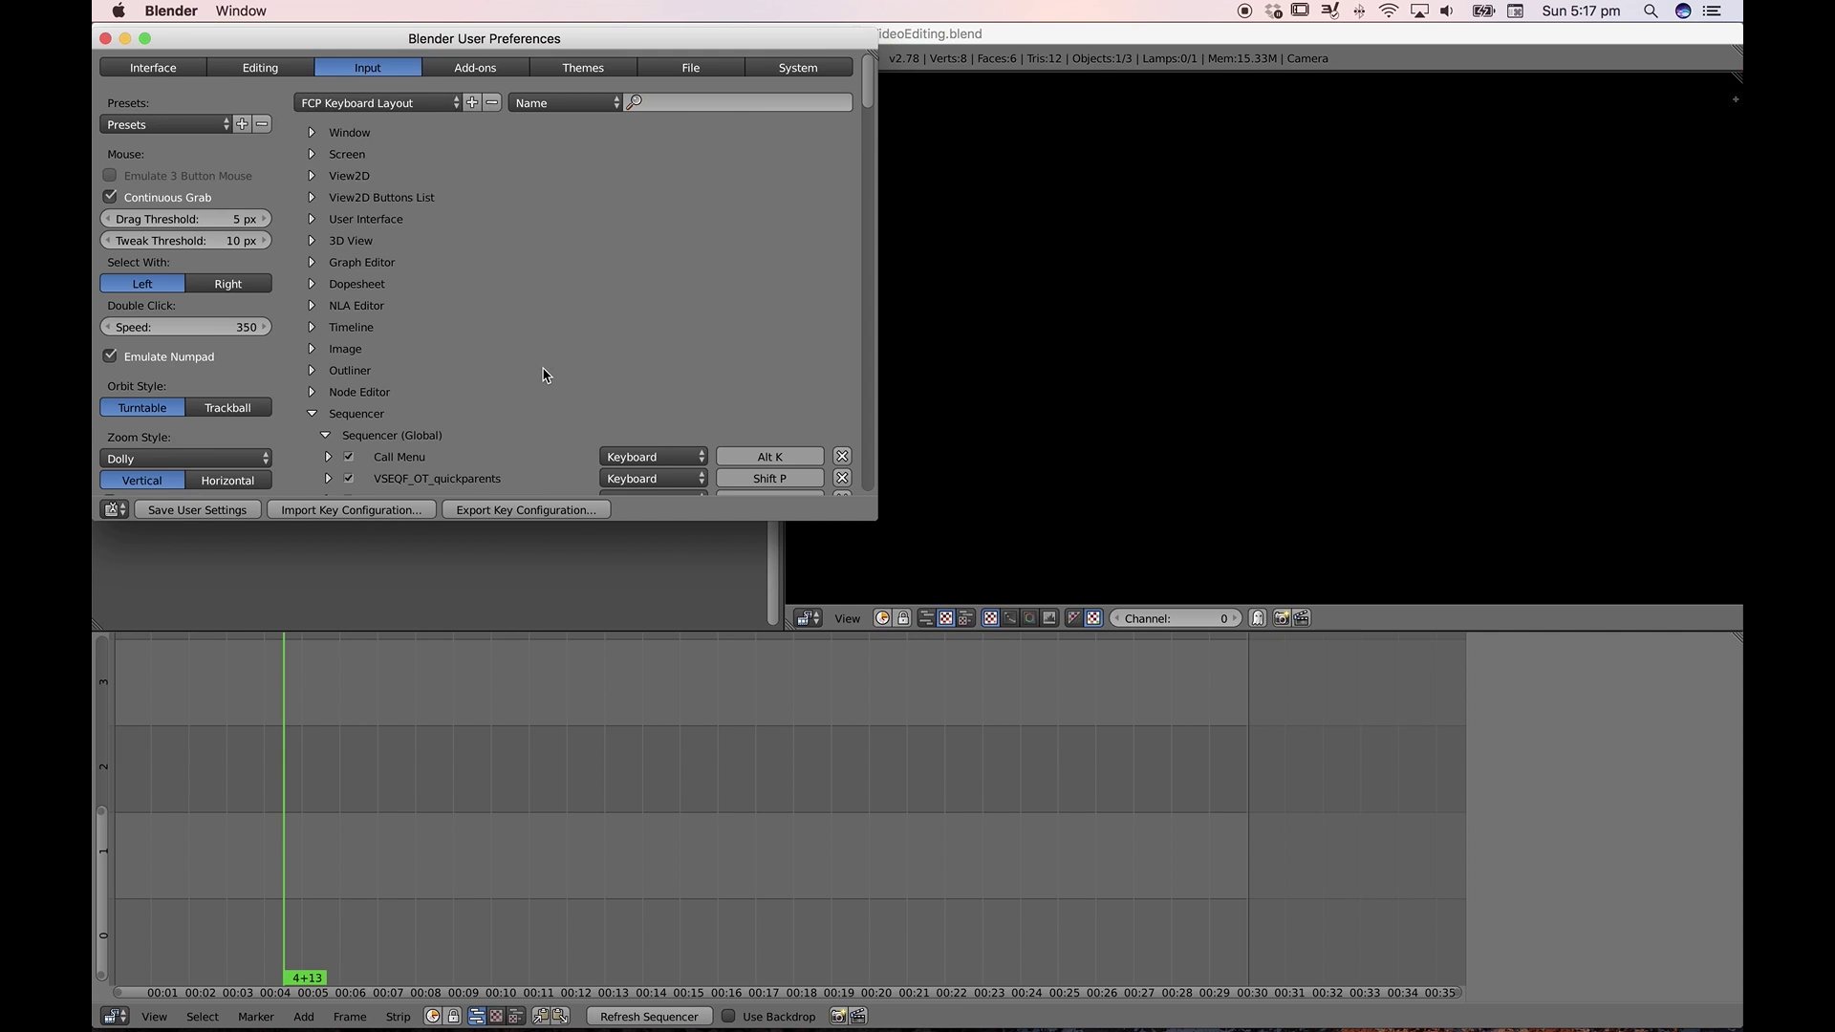
scroll(542, 374, down, 7)
scroll(541, 375, down, 5)
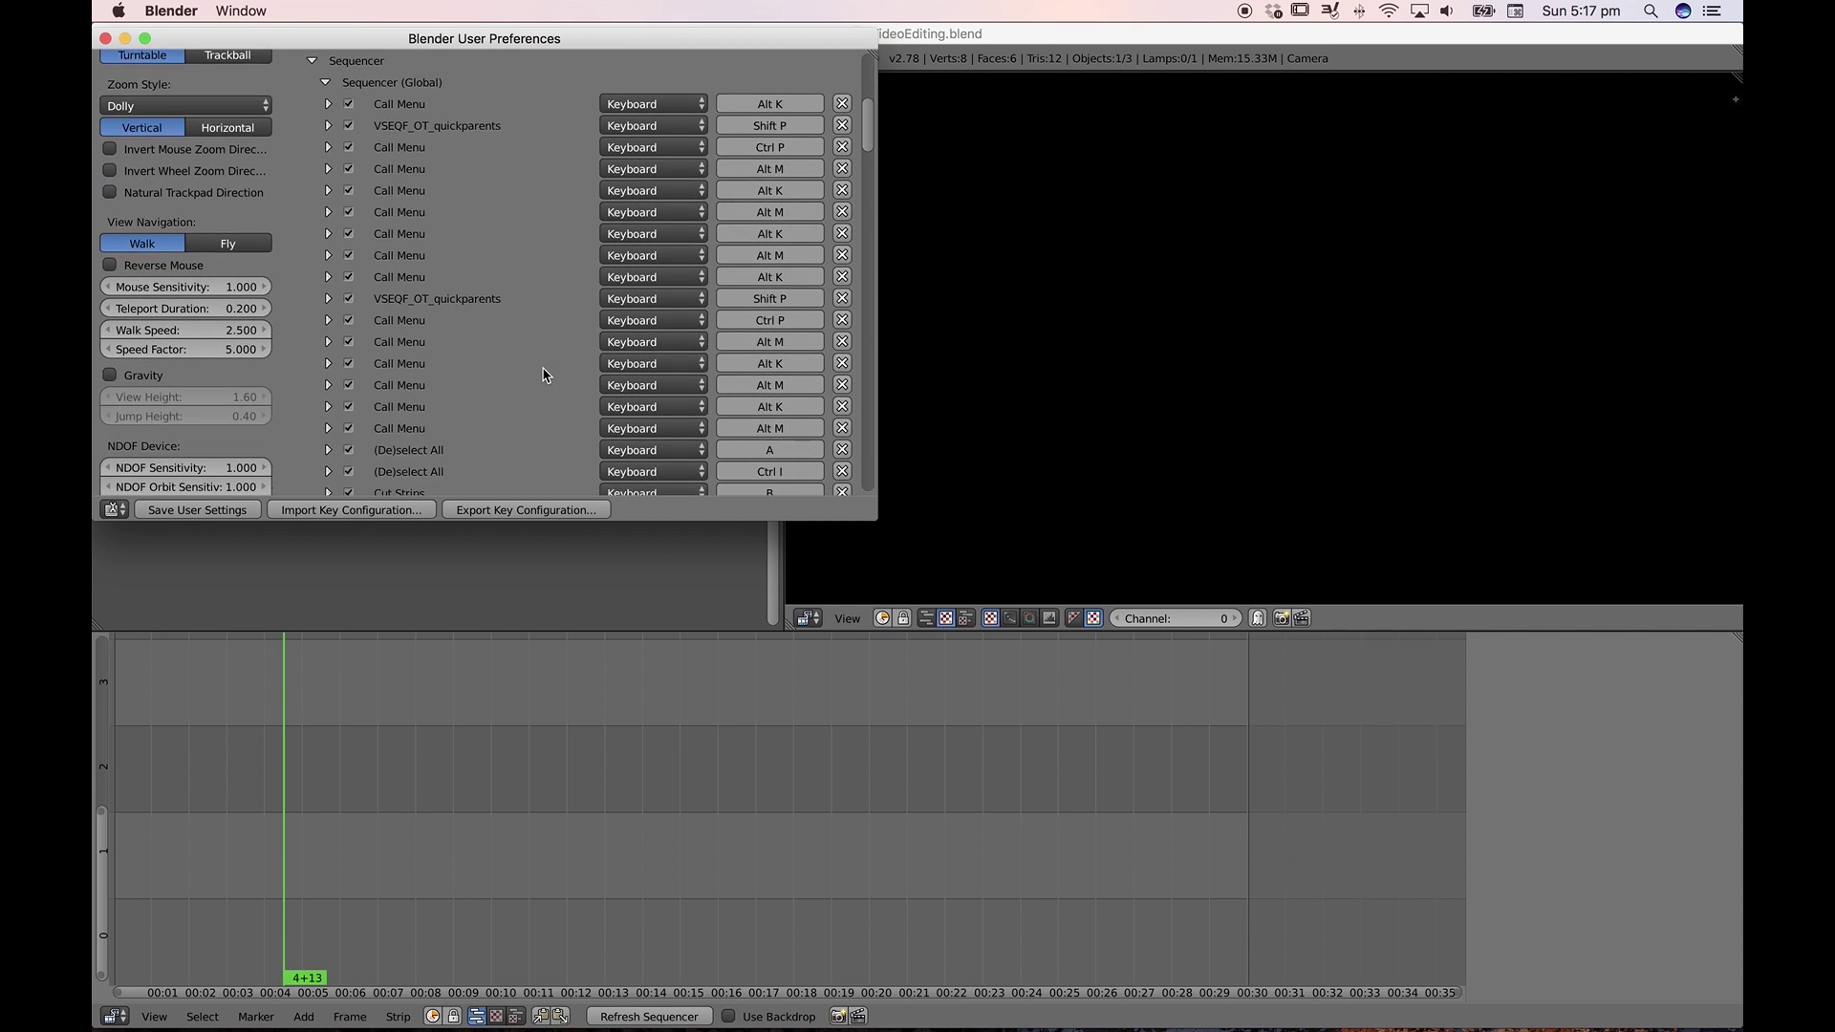
scroll(542, 375, down, 5)
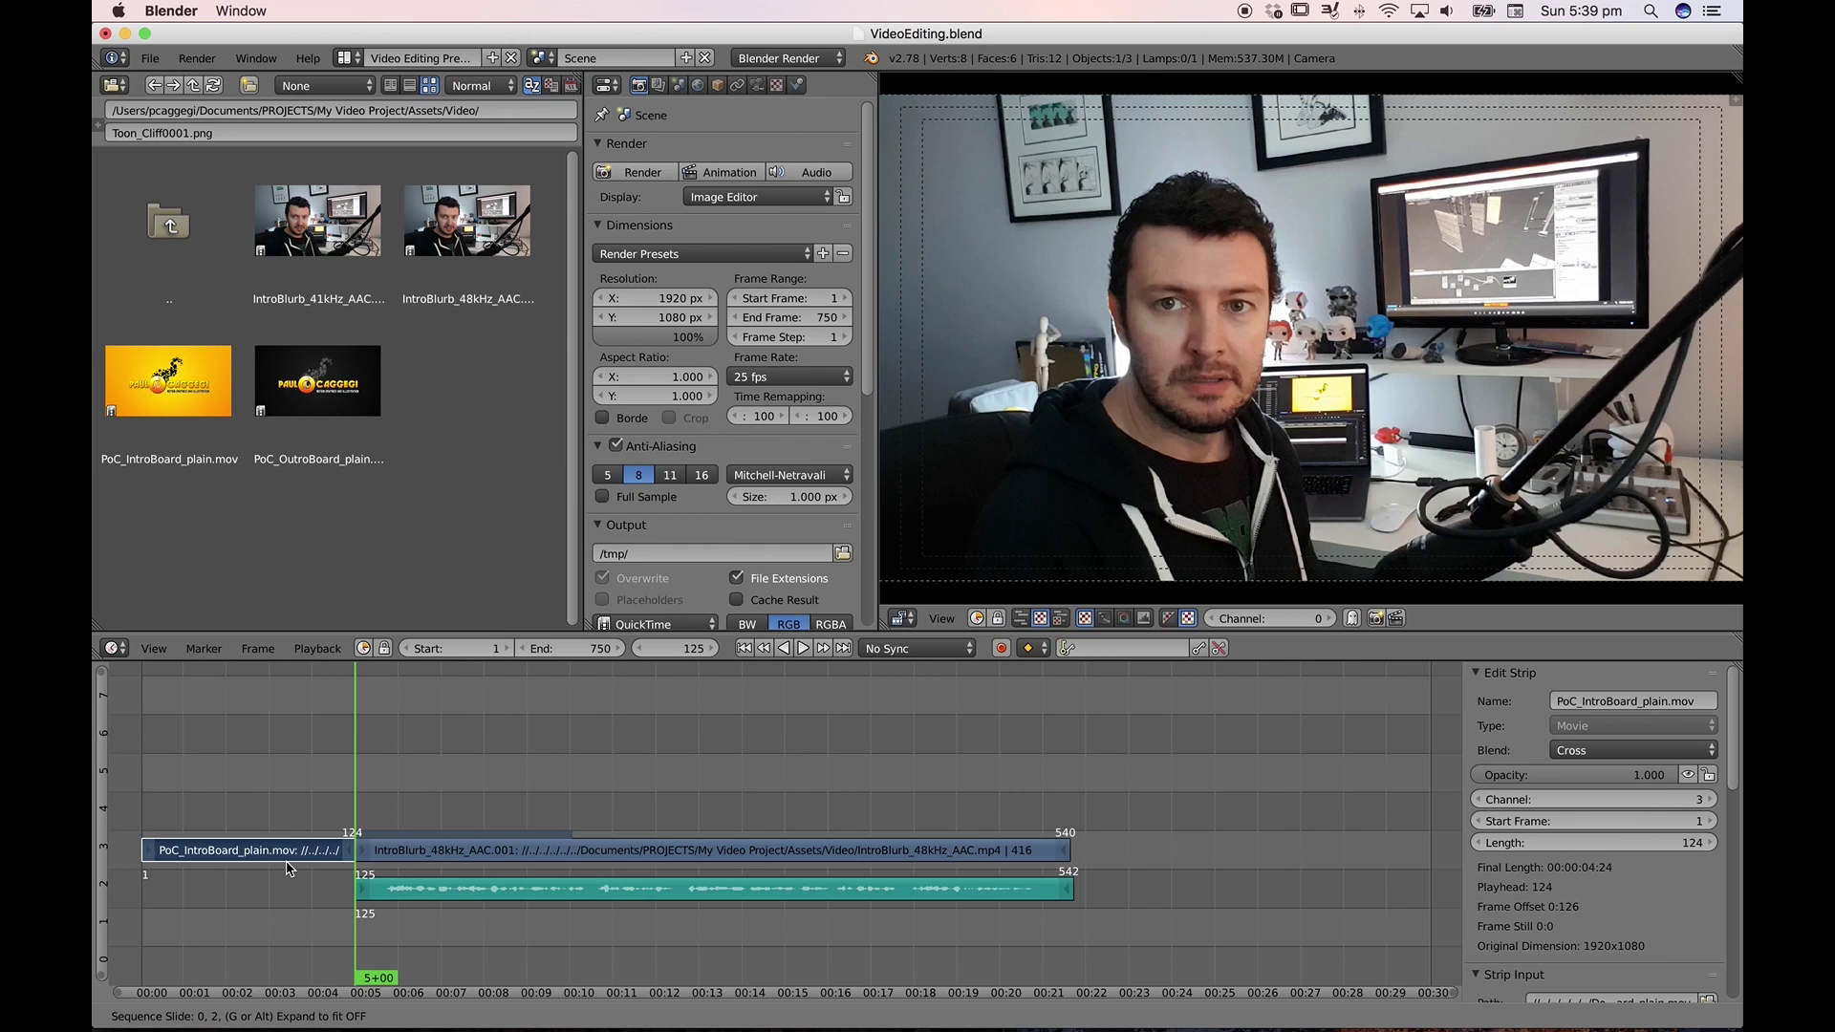
Move the PoC_IntroBoard_plain.mov strip up to channel 4, then play and scrub the sequence around its end
click(294, 821)
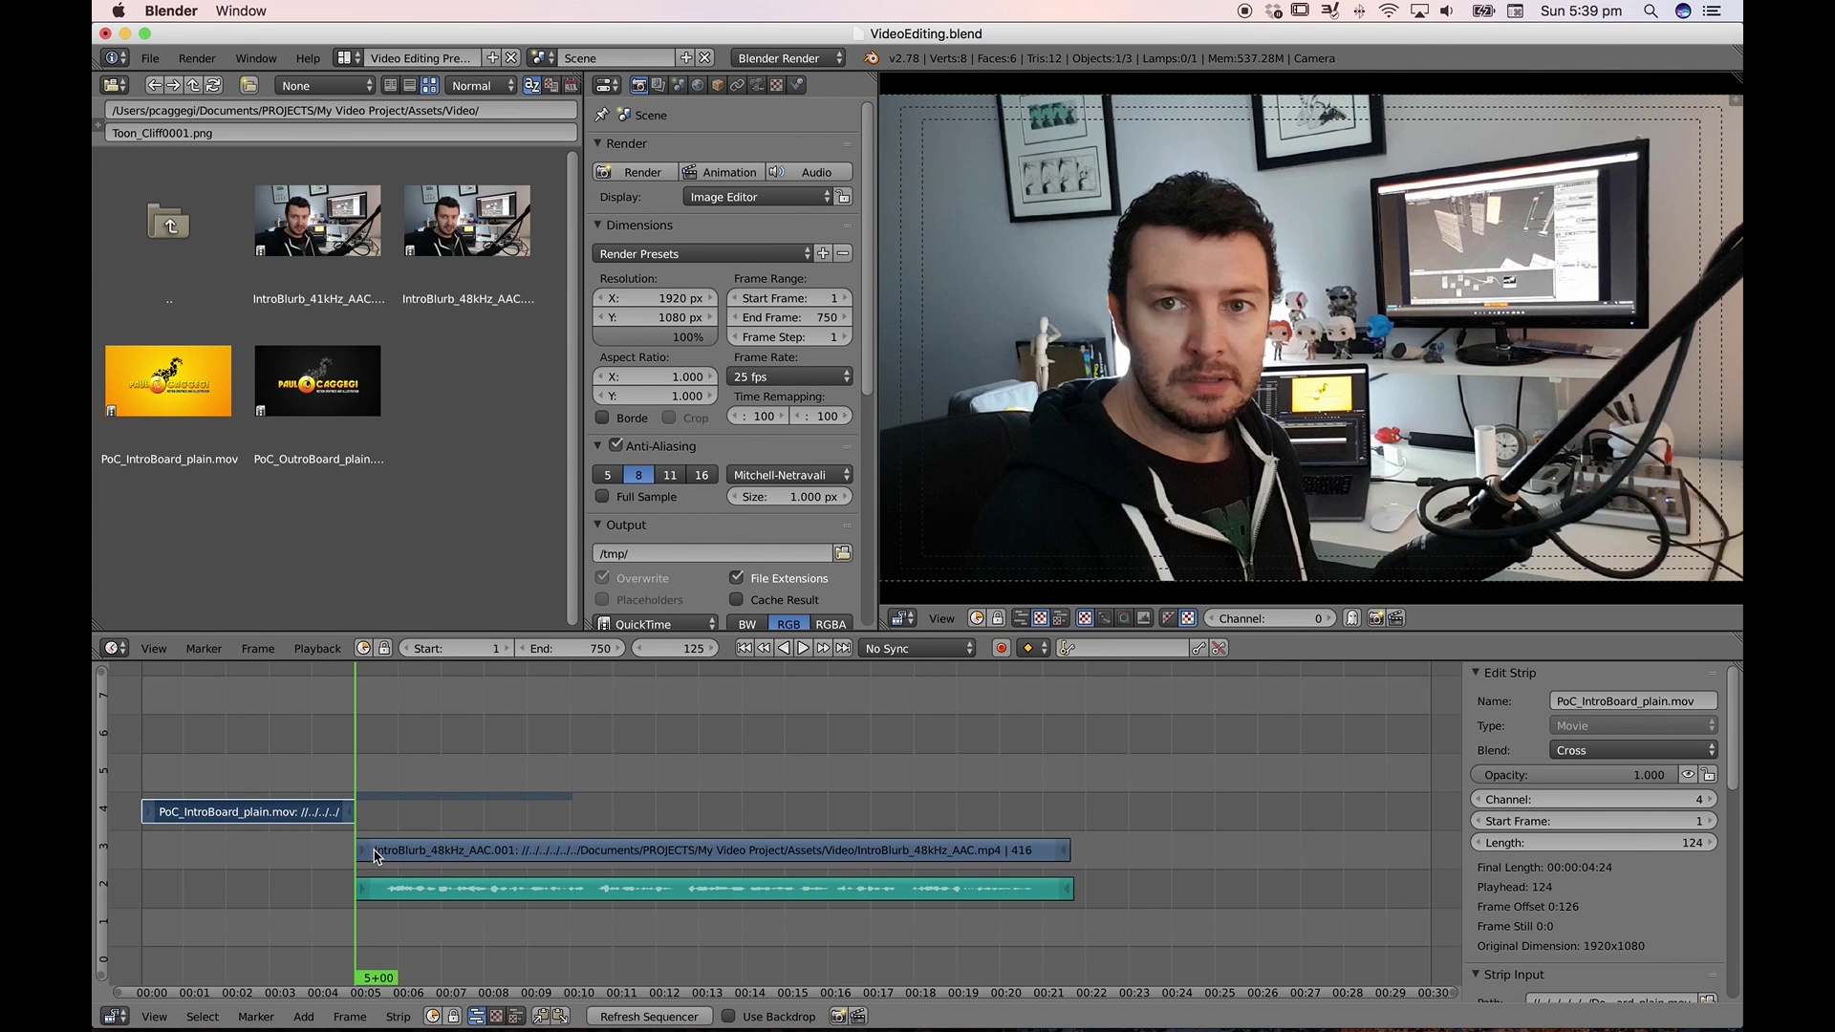
scroll(647, 932, right, 3)
key(alt+a)
drag(354, 764, 309, 774)
scroll(358, 855, up, 5)
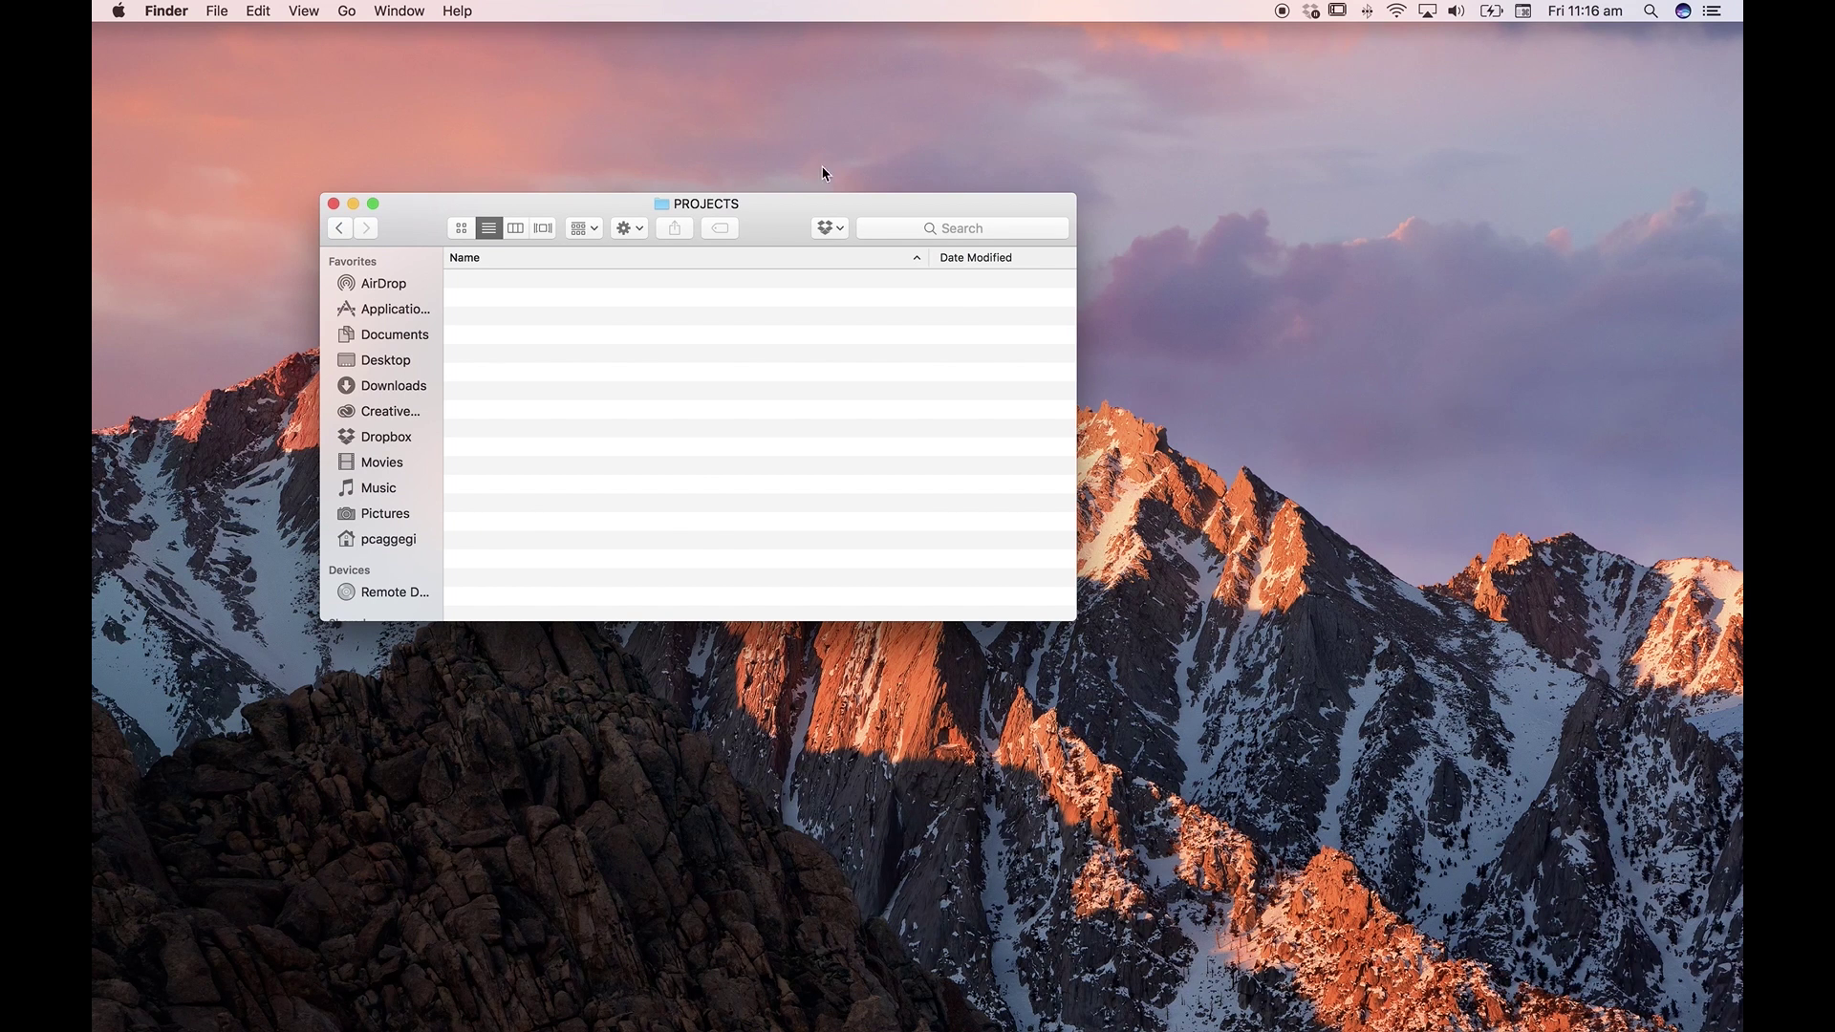
Switch to Finder and create a folder named "My Video Project" inside the PROJECTS folder
drag(770, 202, 878, 244)
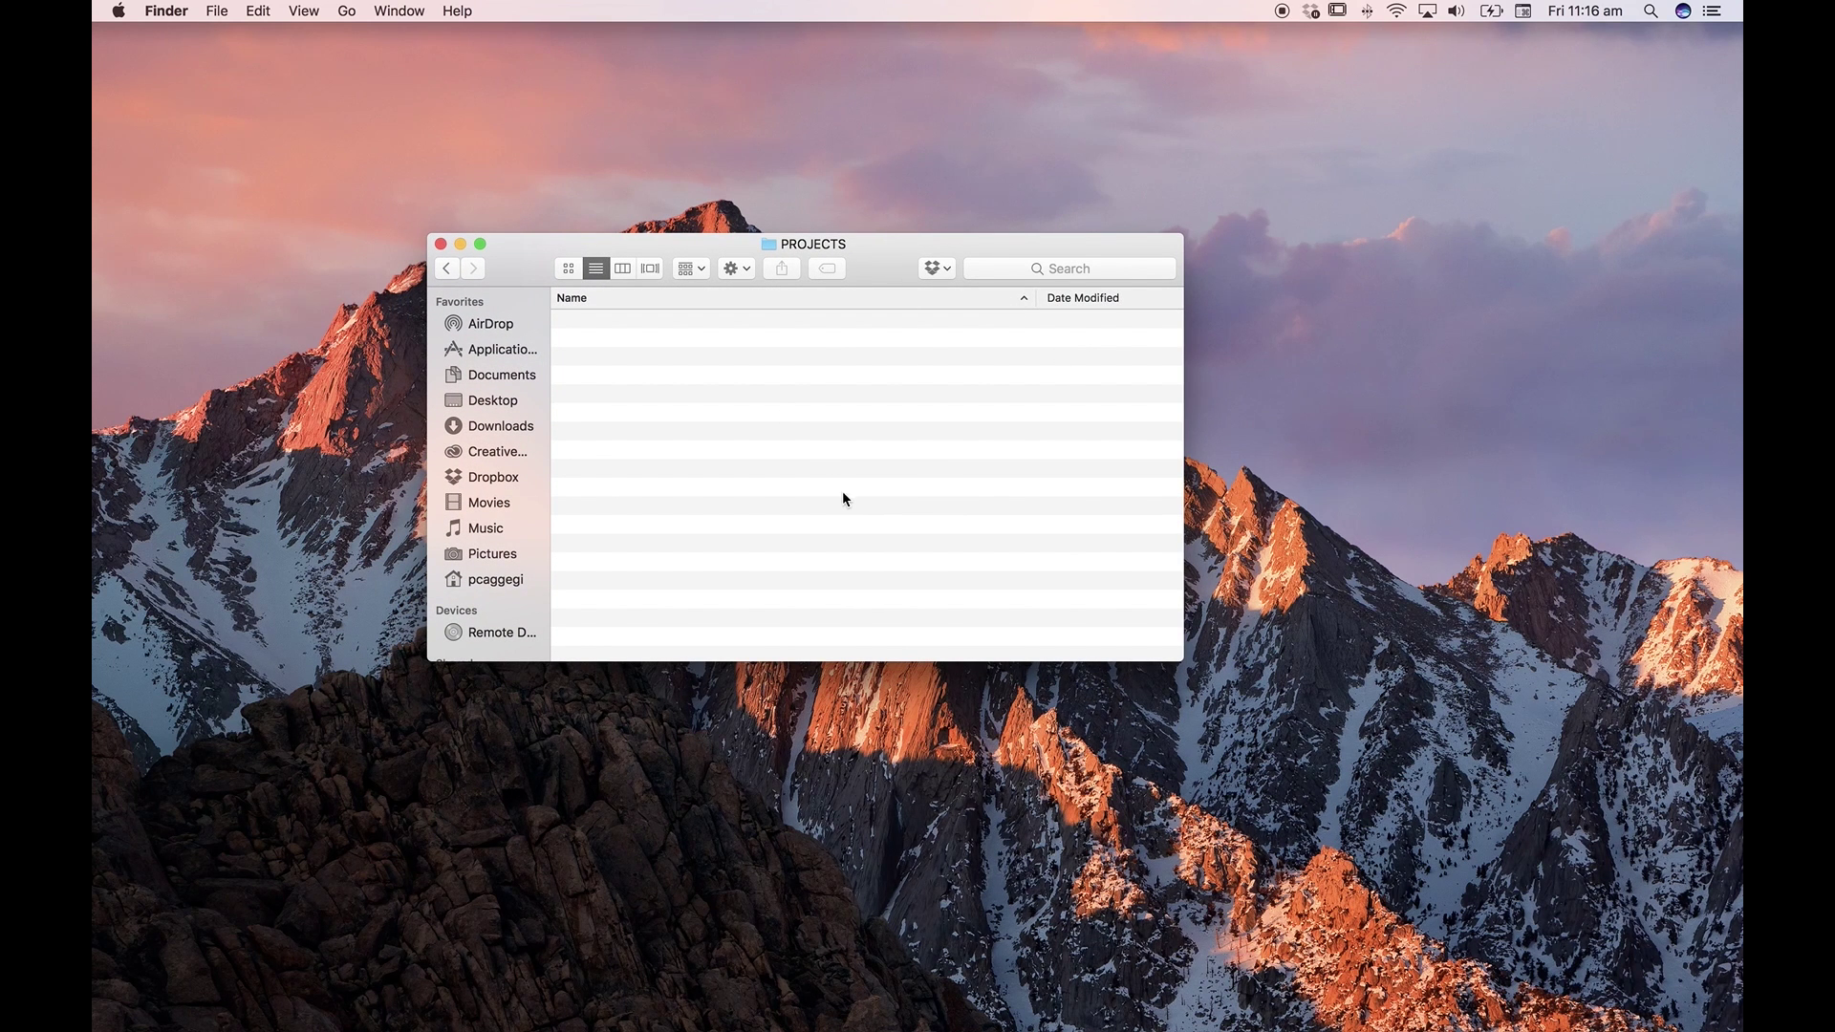
drag(875, 245, 898, 226)
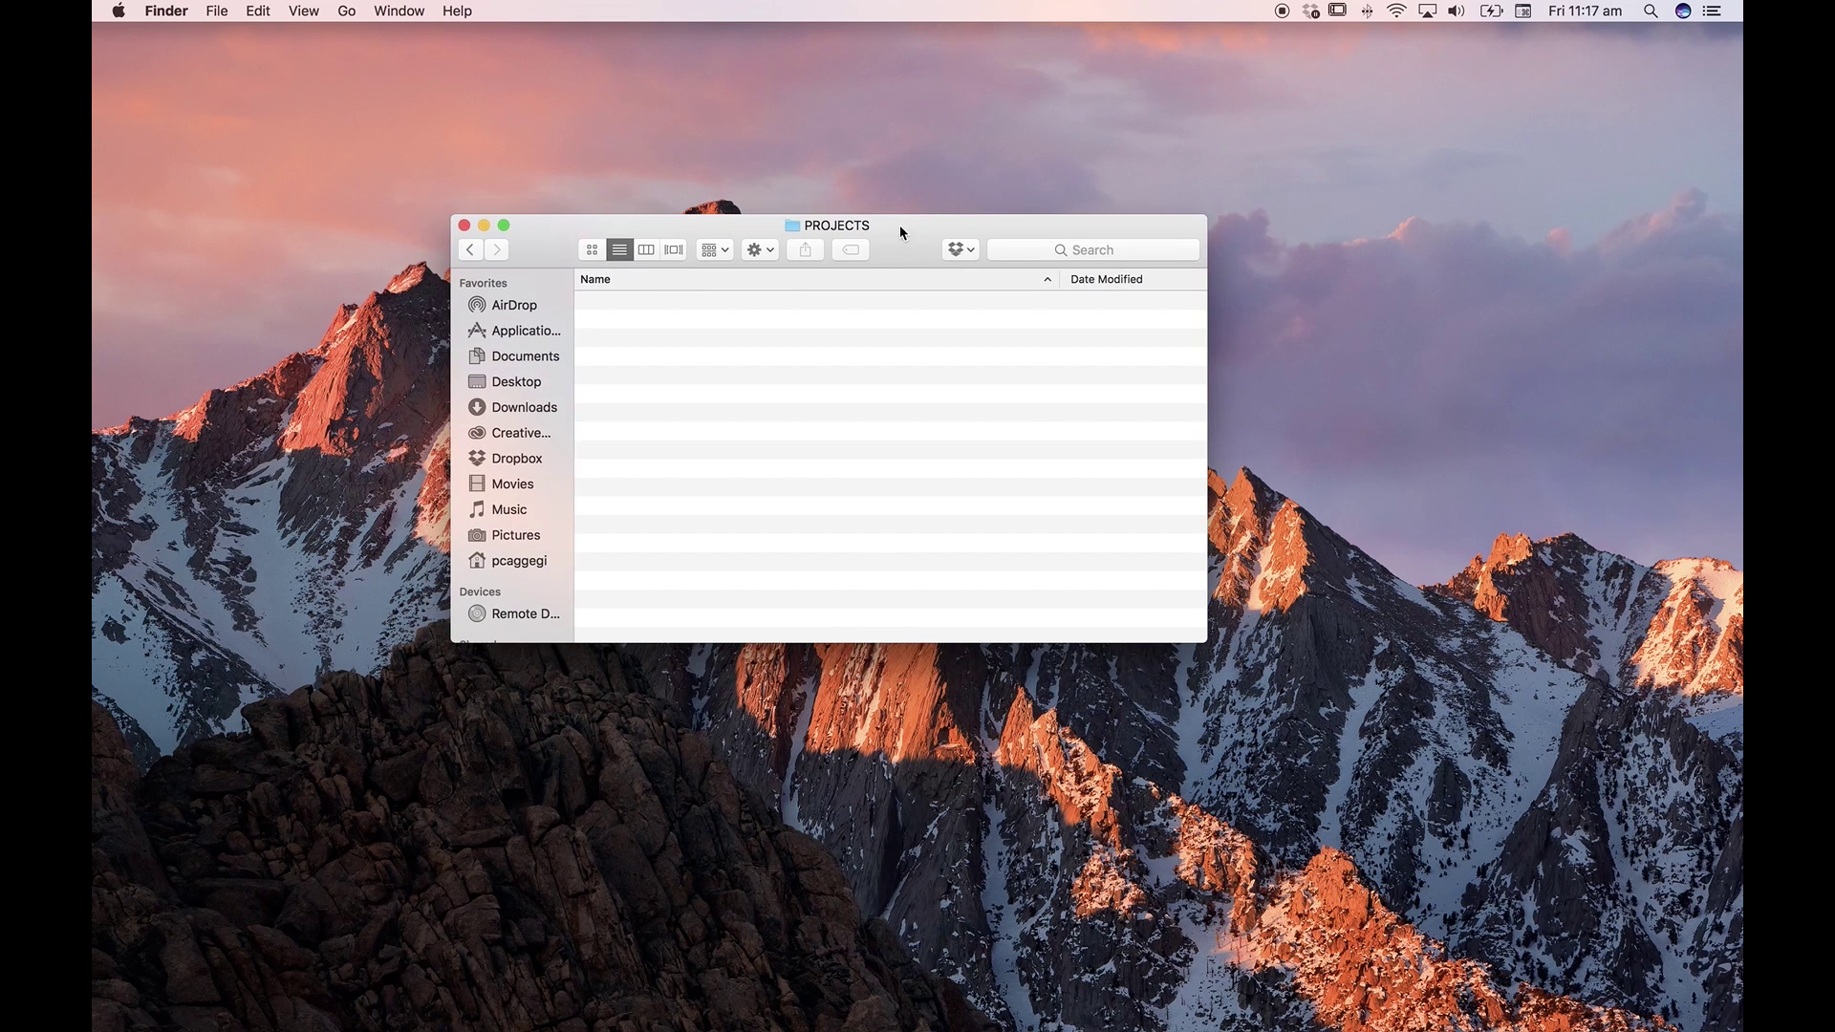
right_click(789, 472)
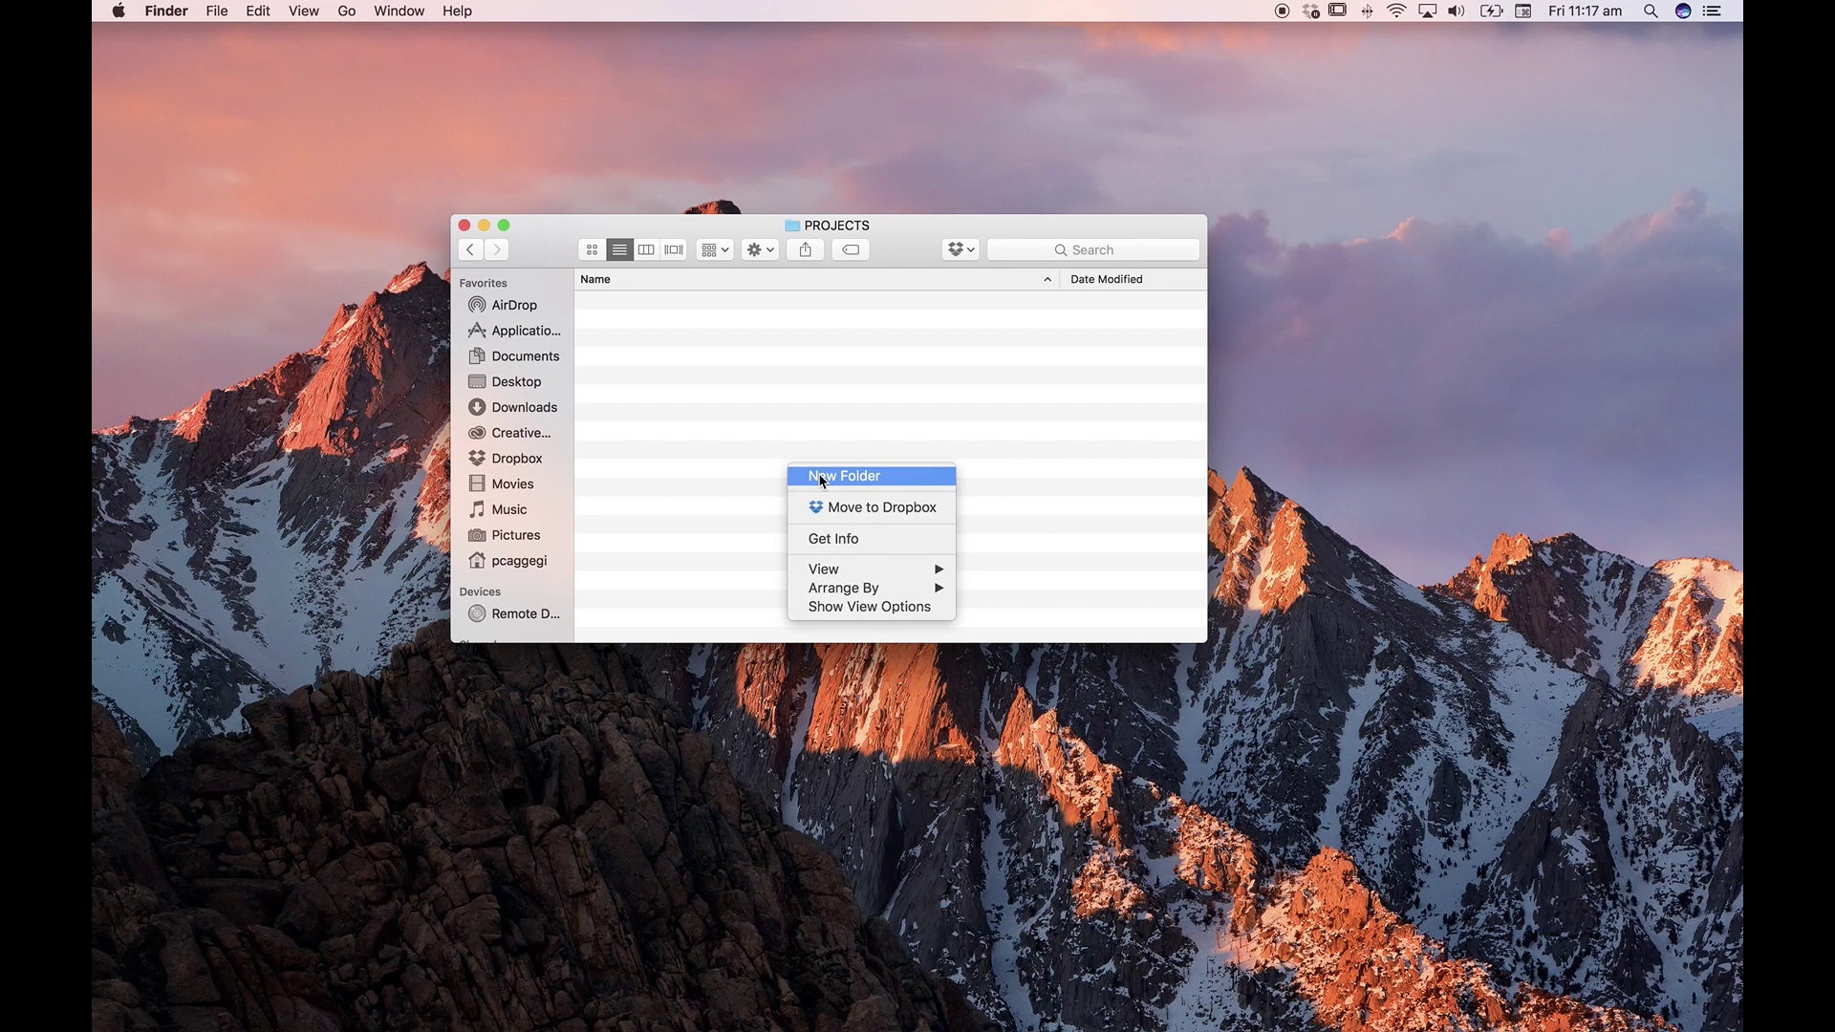
click(820, 476)
text(My Video Project)
key(Return)
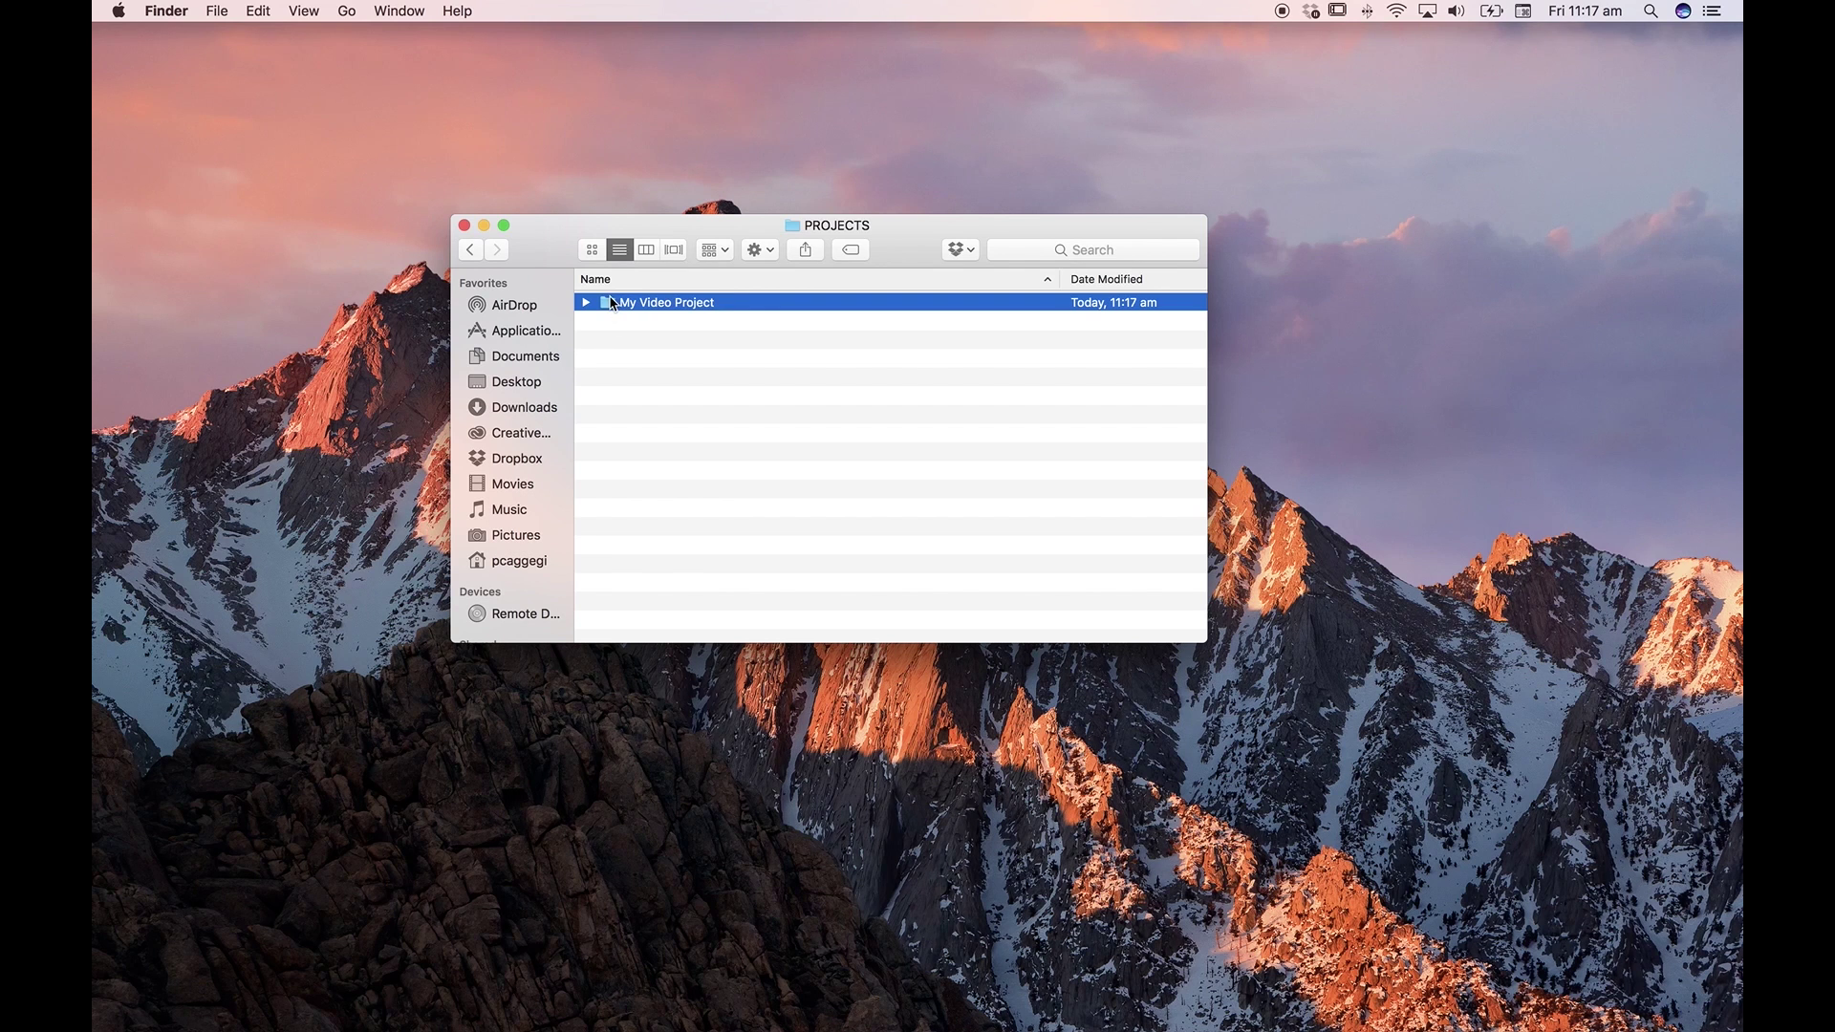
Show the folders in column view and create an "Assets" subfolder inside My Video Project
click(654, 251)
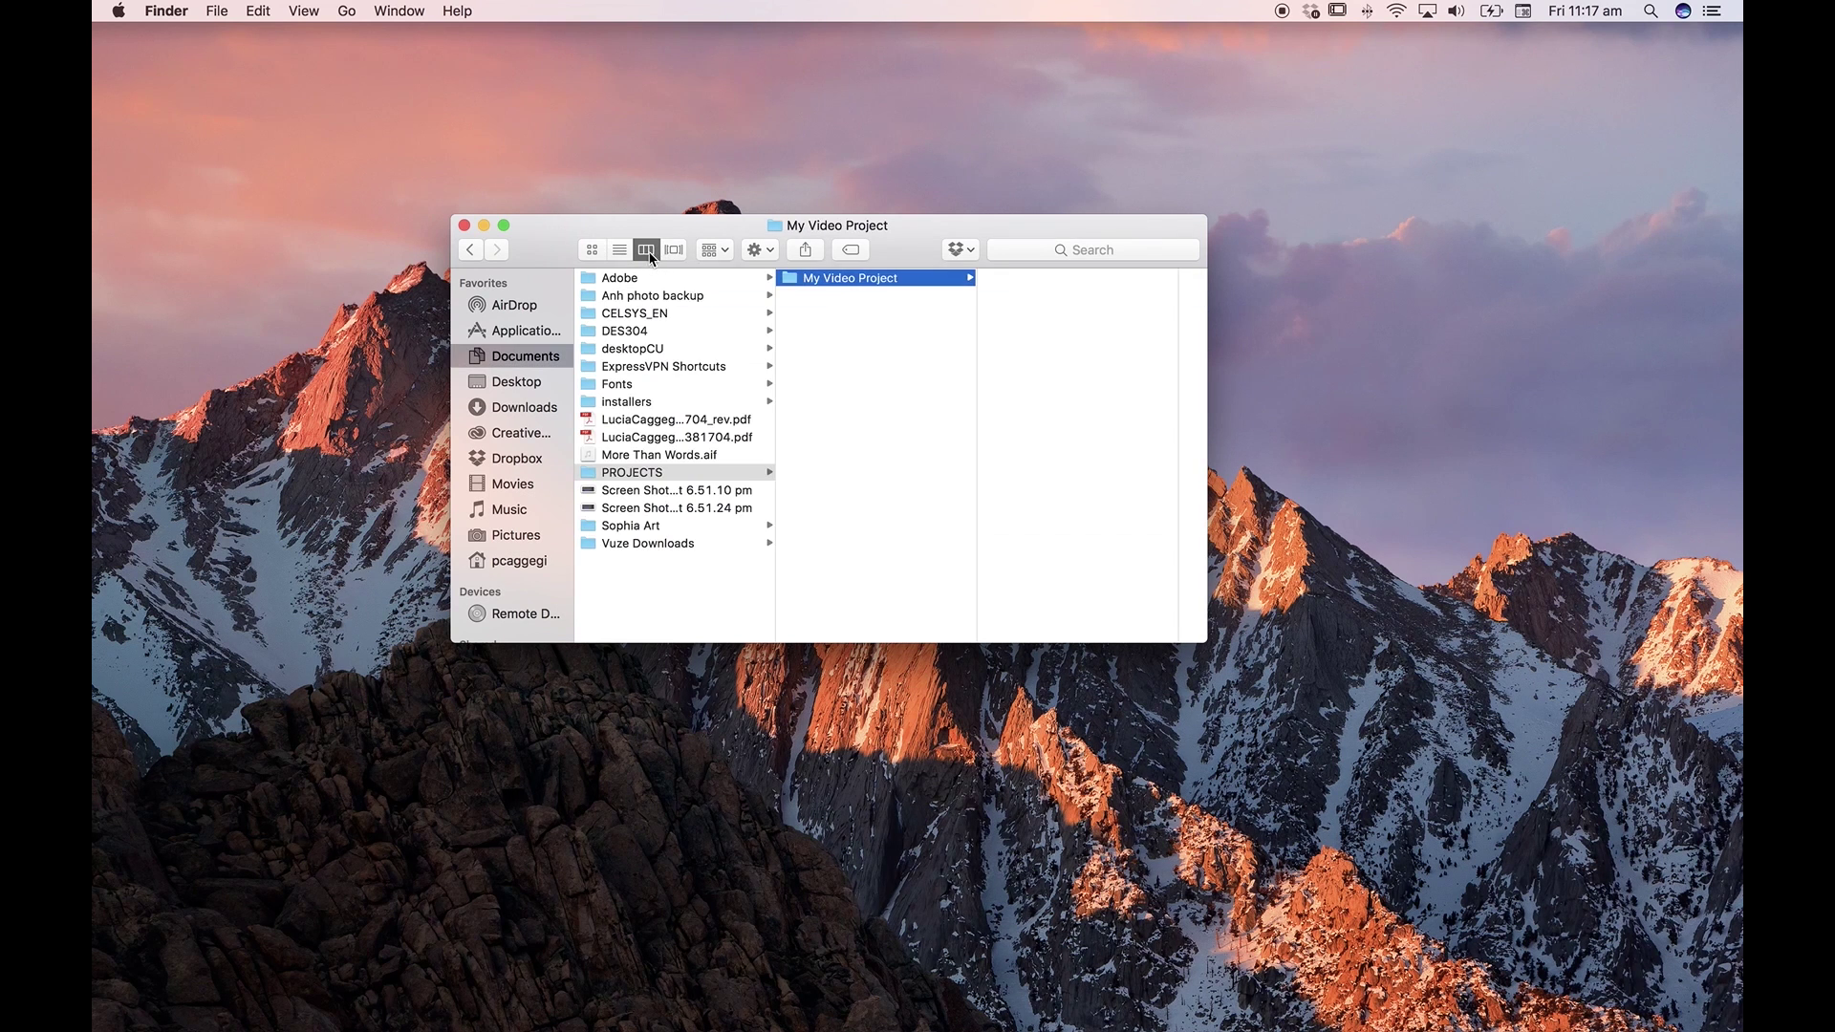
right_click(1036, 304)
click(1071, 312)
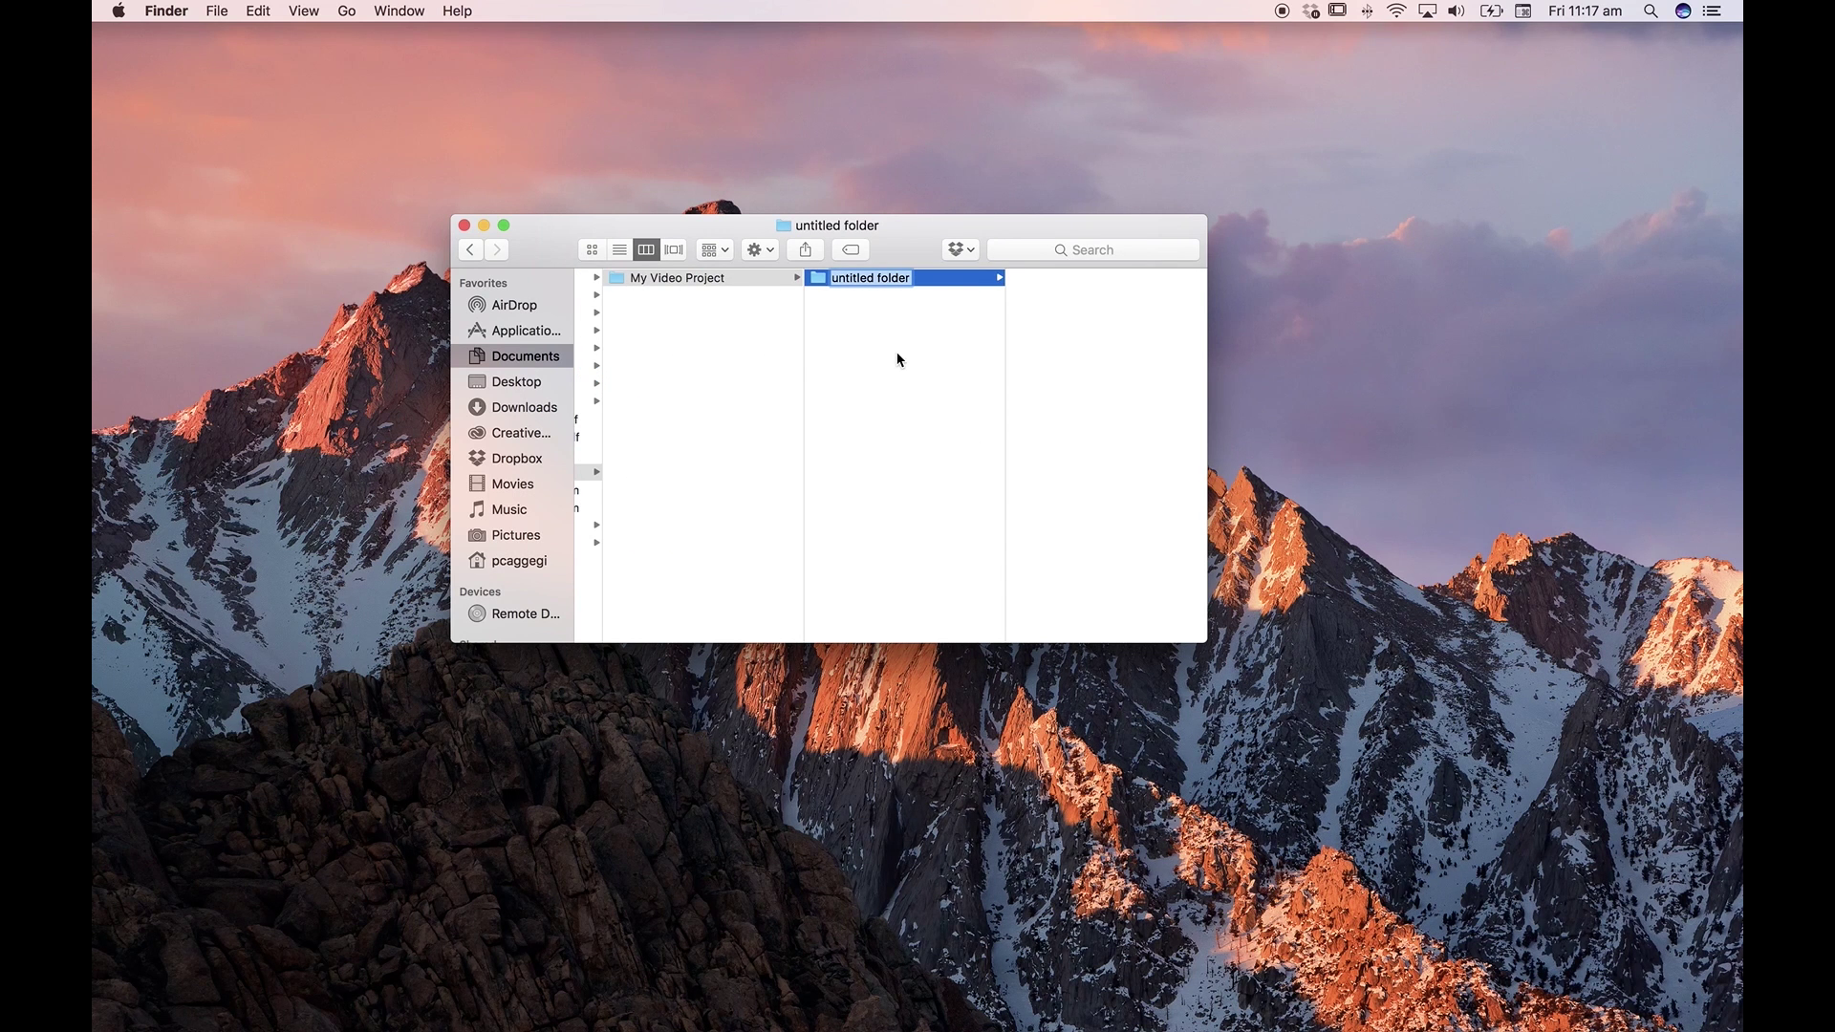
text(Assets)
key(Return)
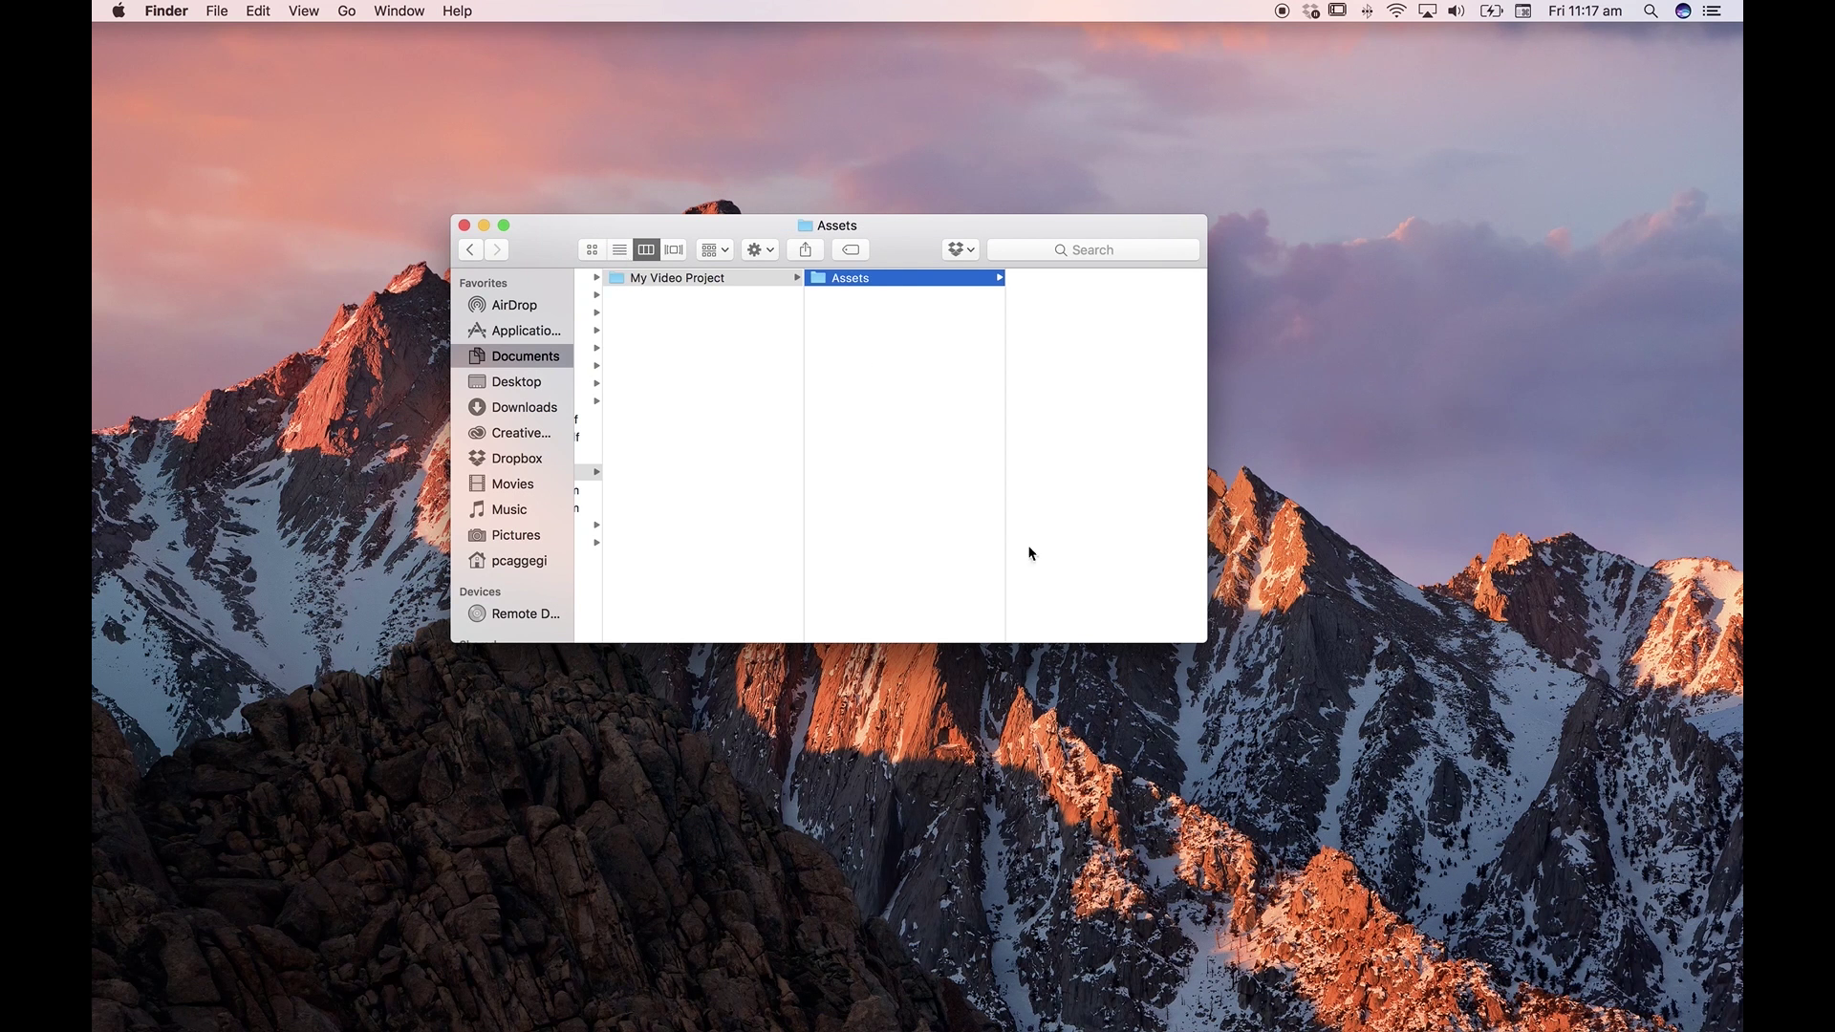
Enlarge and reposition the Finder window, and create a "Projects" subfolder inside My Video Project
drag(1206, 641, 1280, 795)
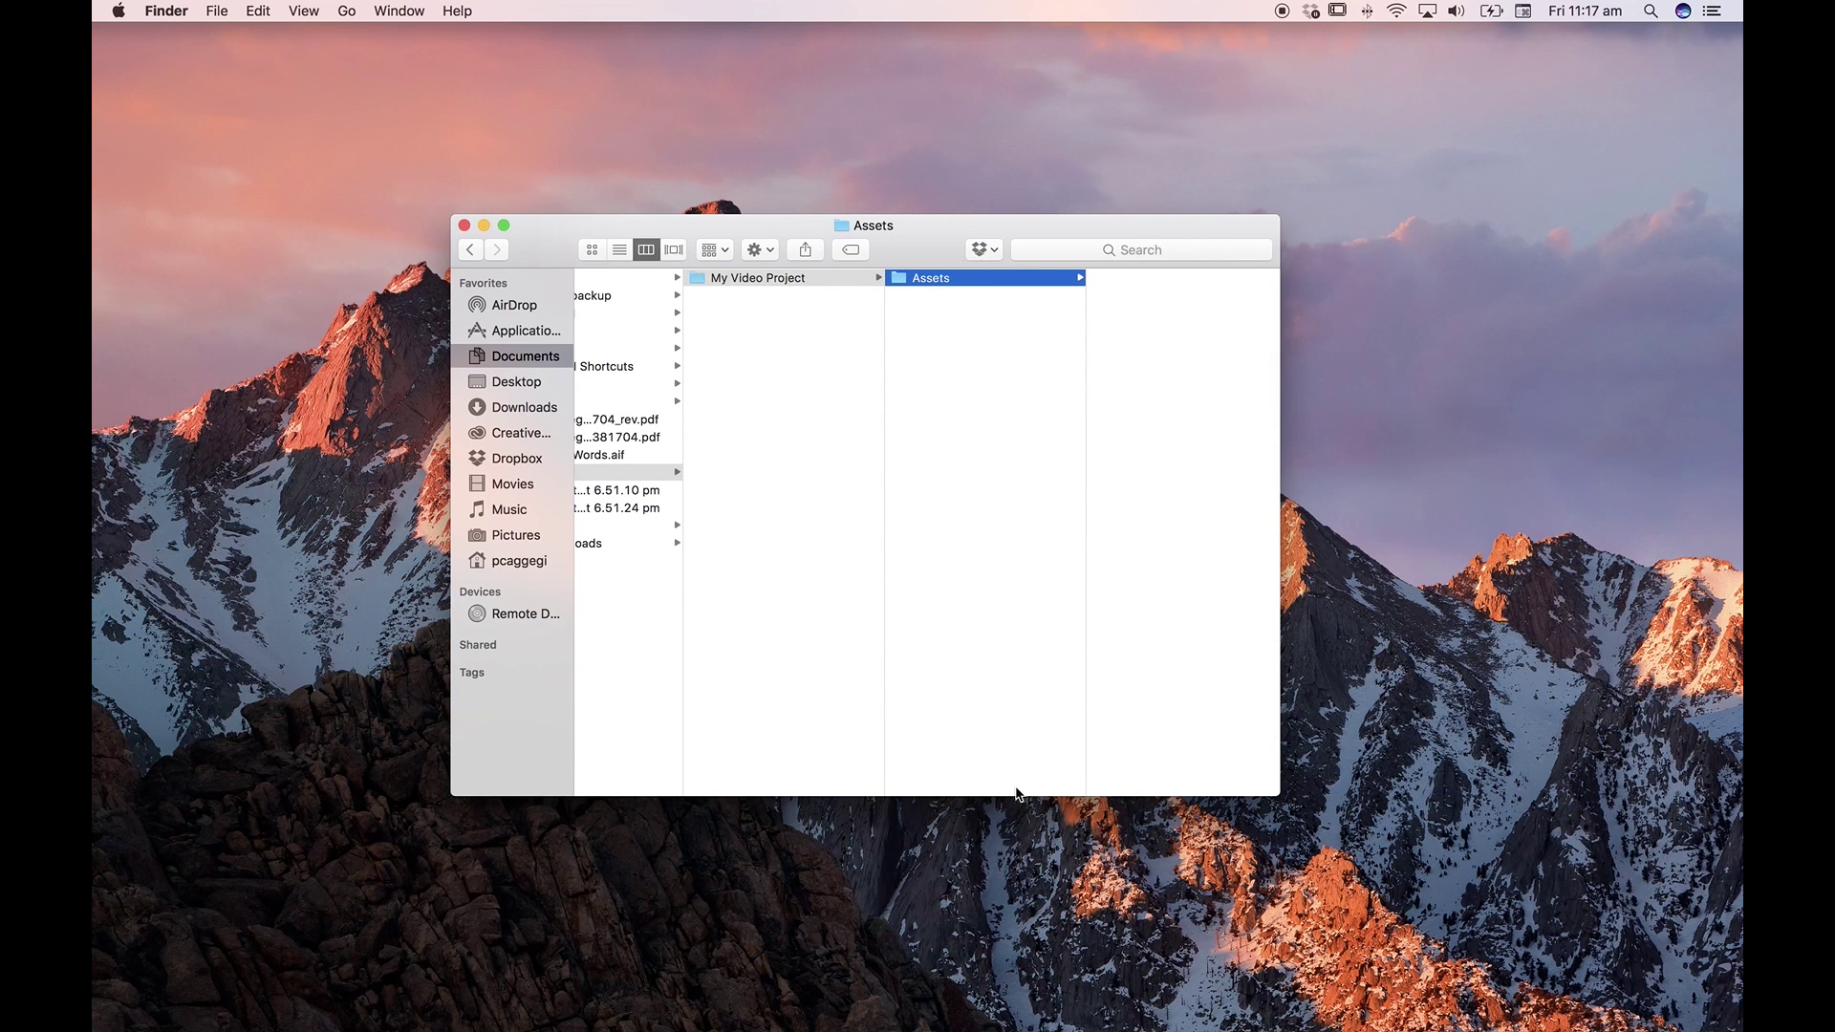
scroll(972, 448, right, 1)
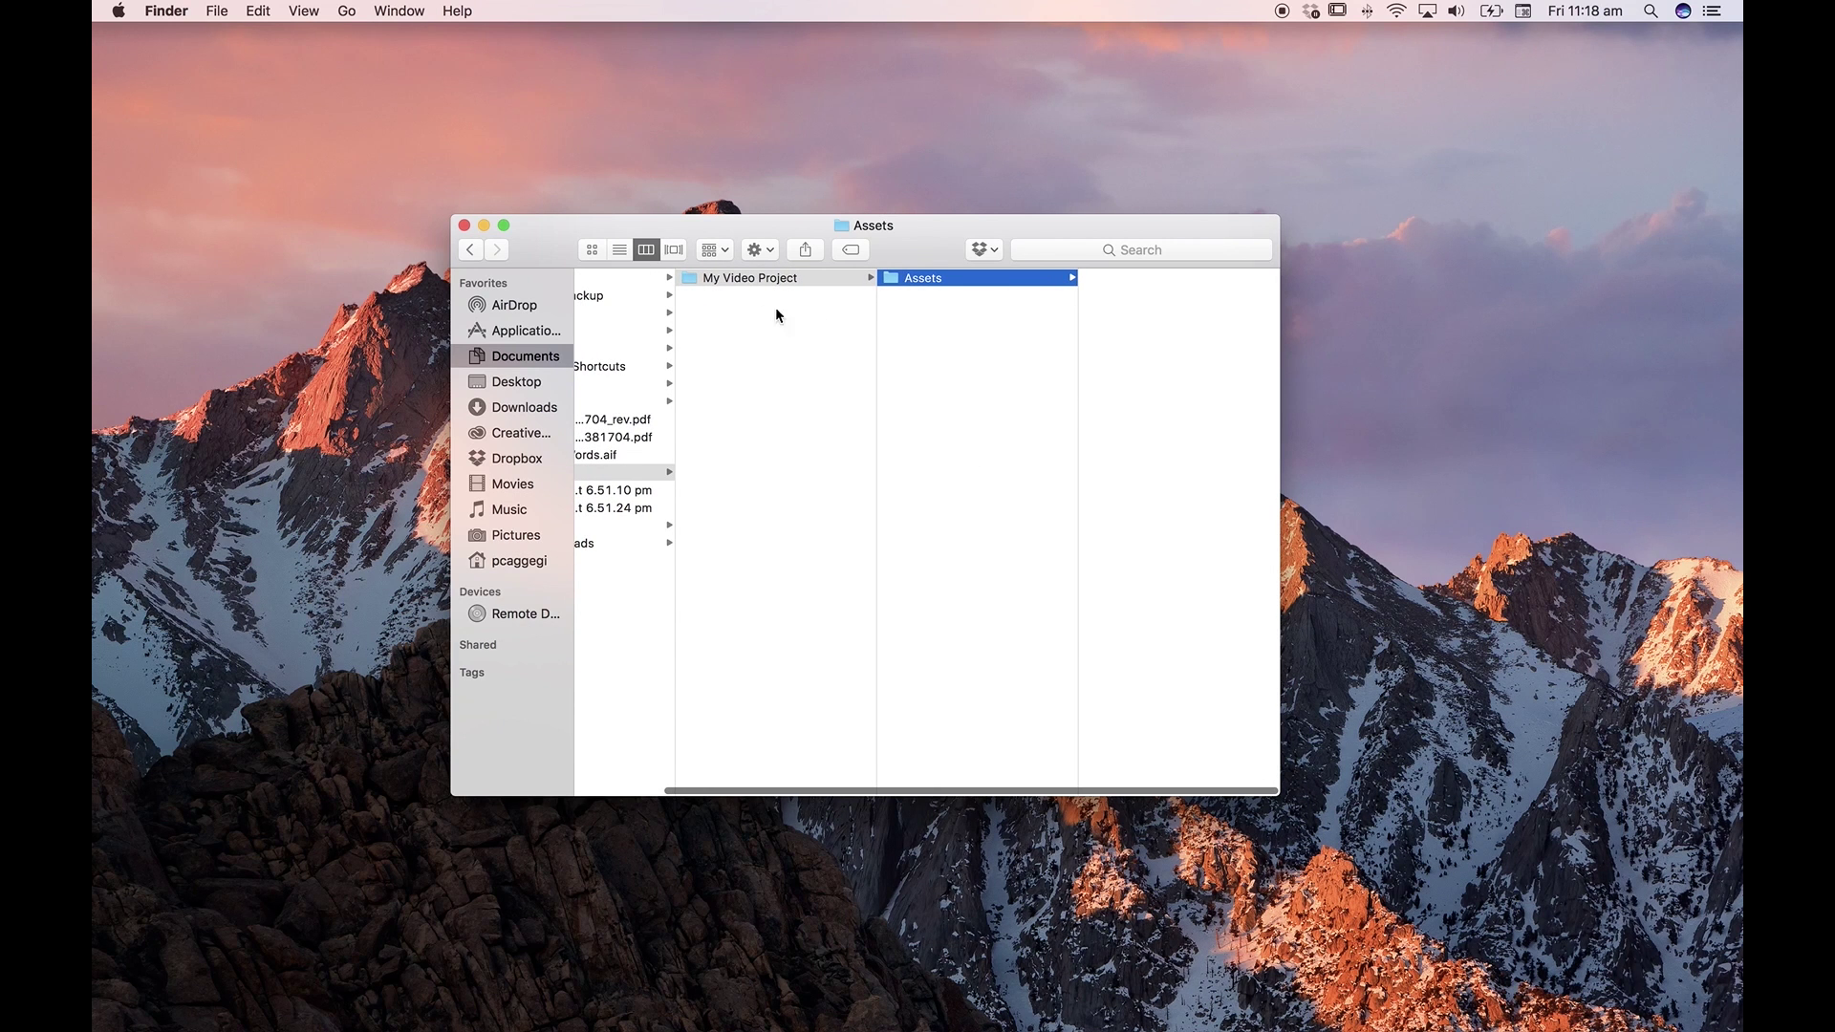
drag(682, 225, 547, 151)
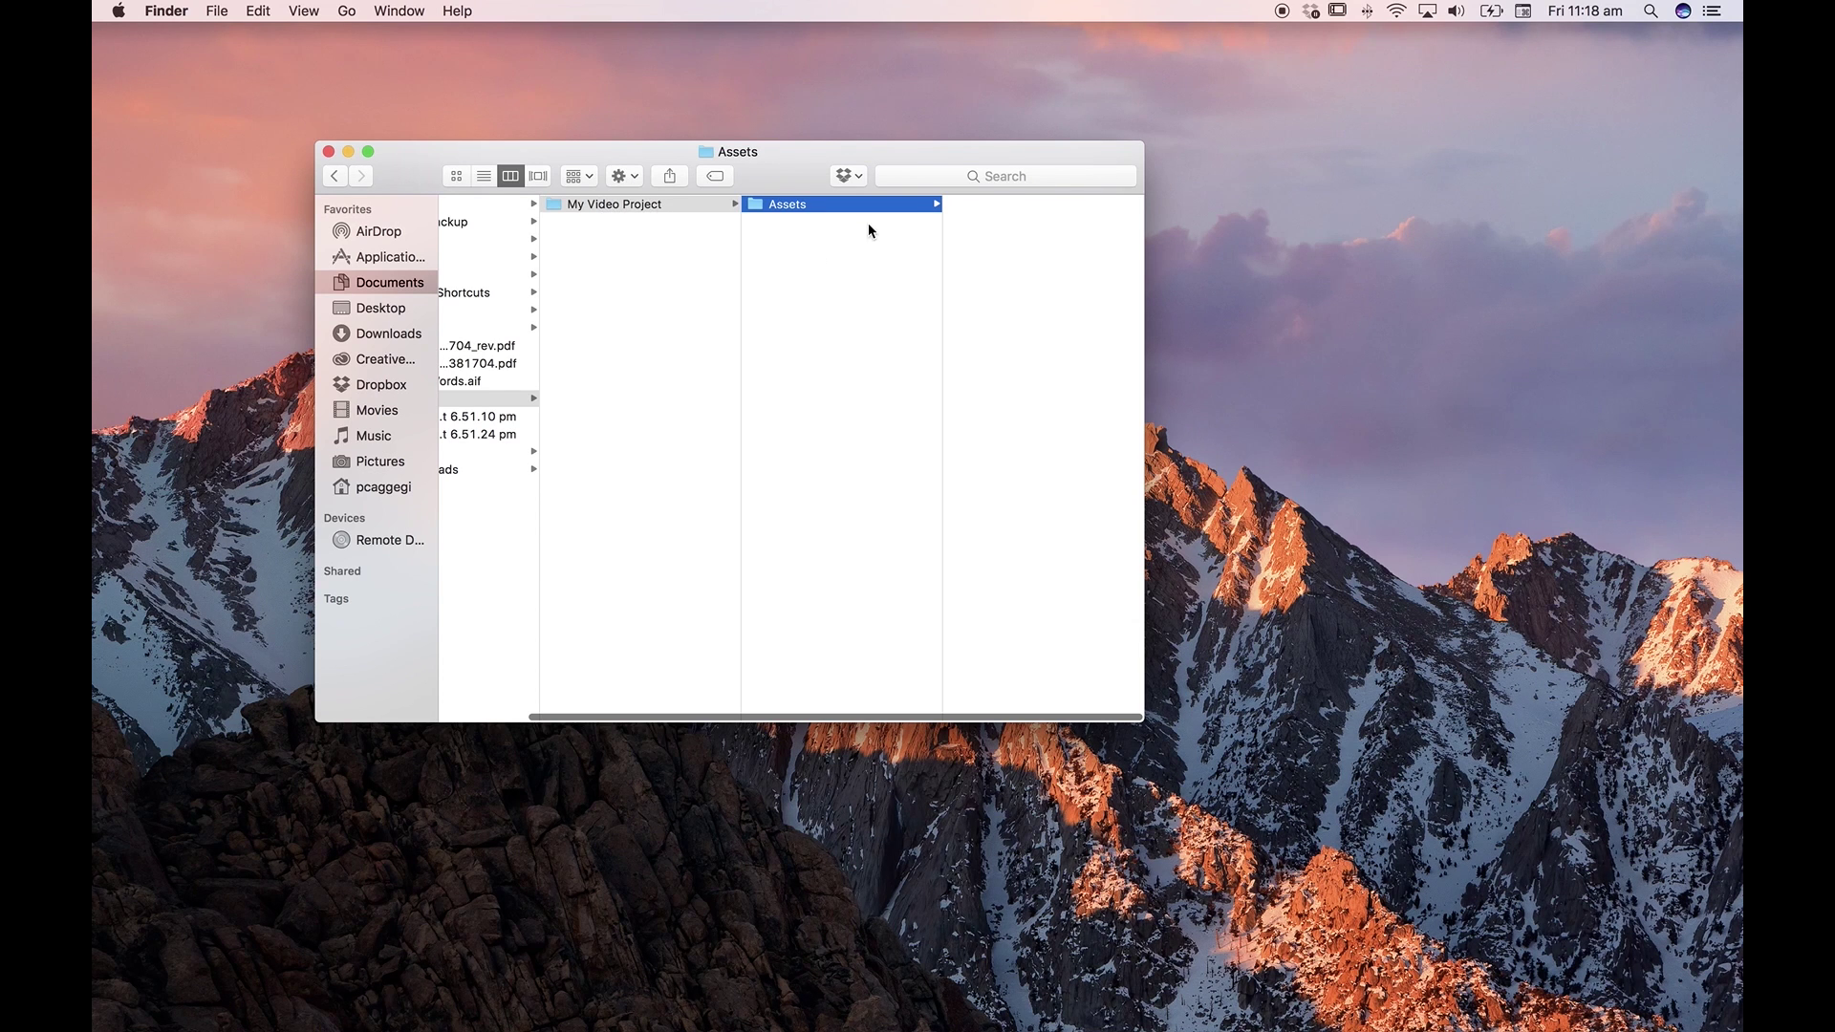
click(838, 304)
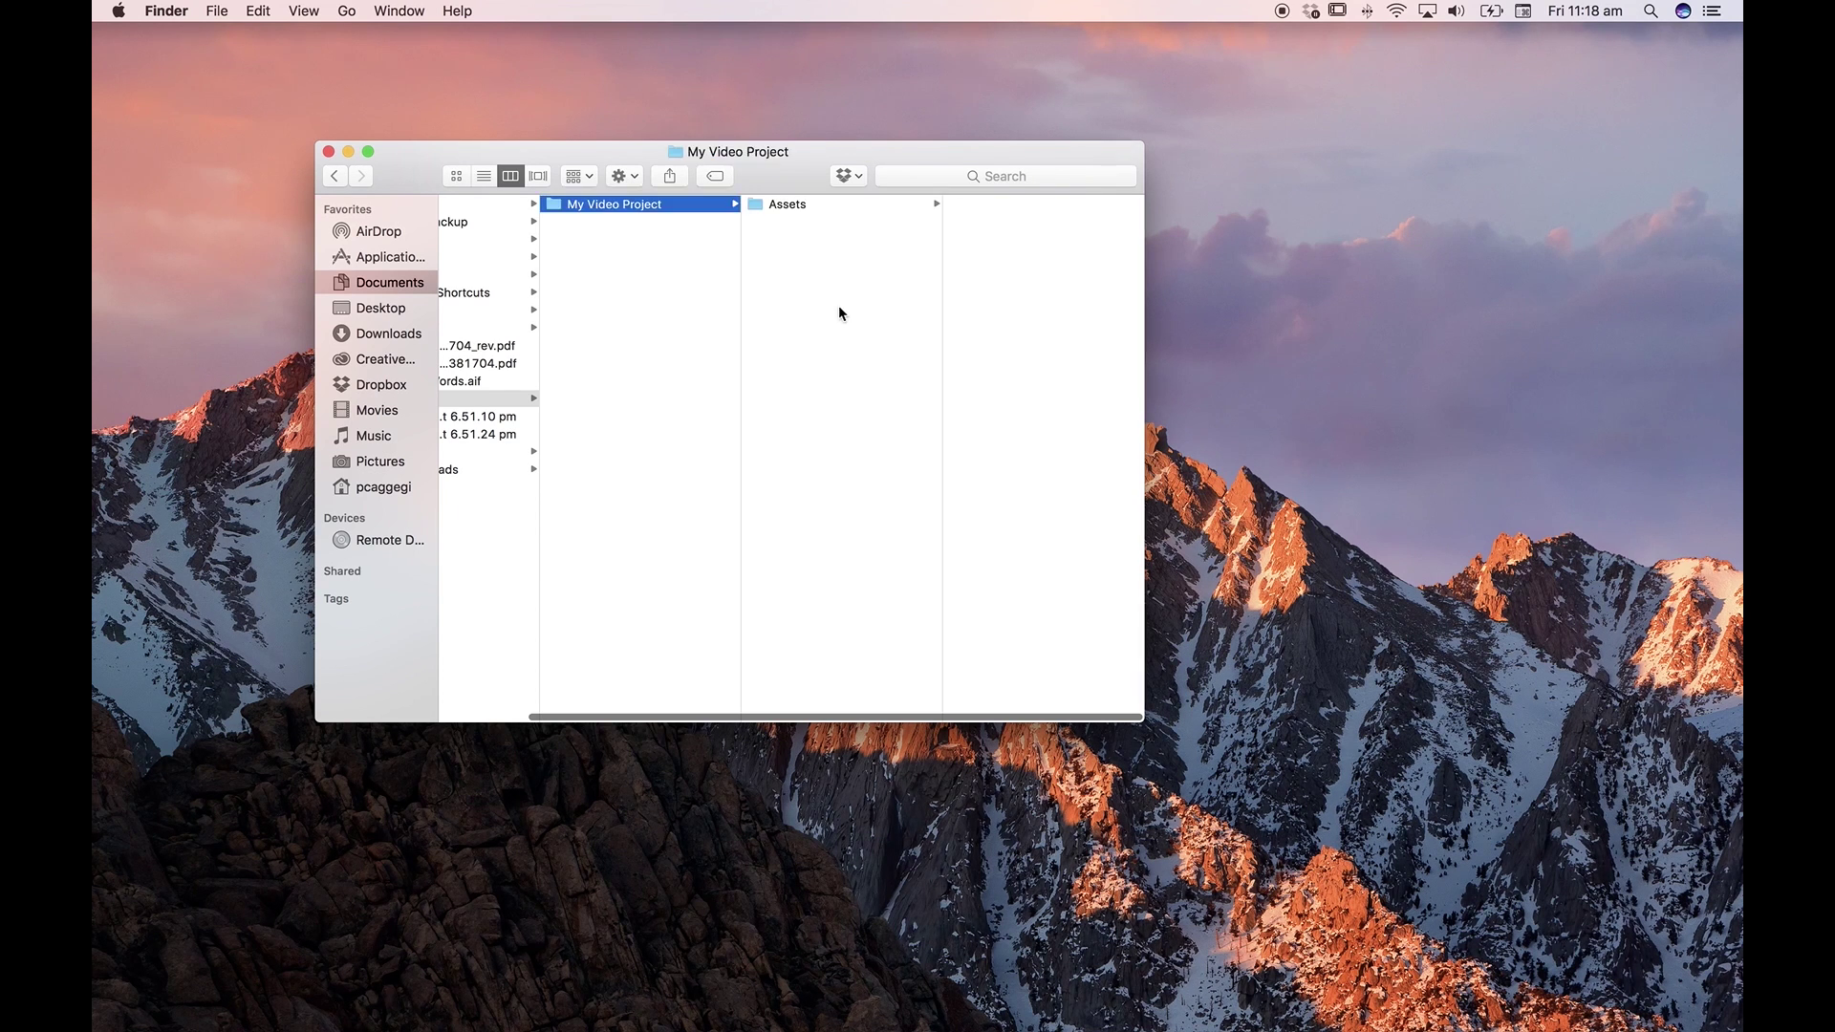
right_click(839, 313)
click(874, 313)
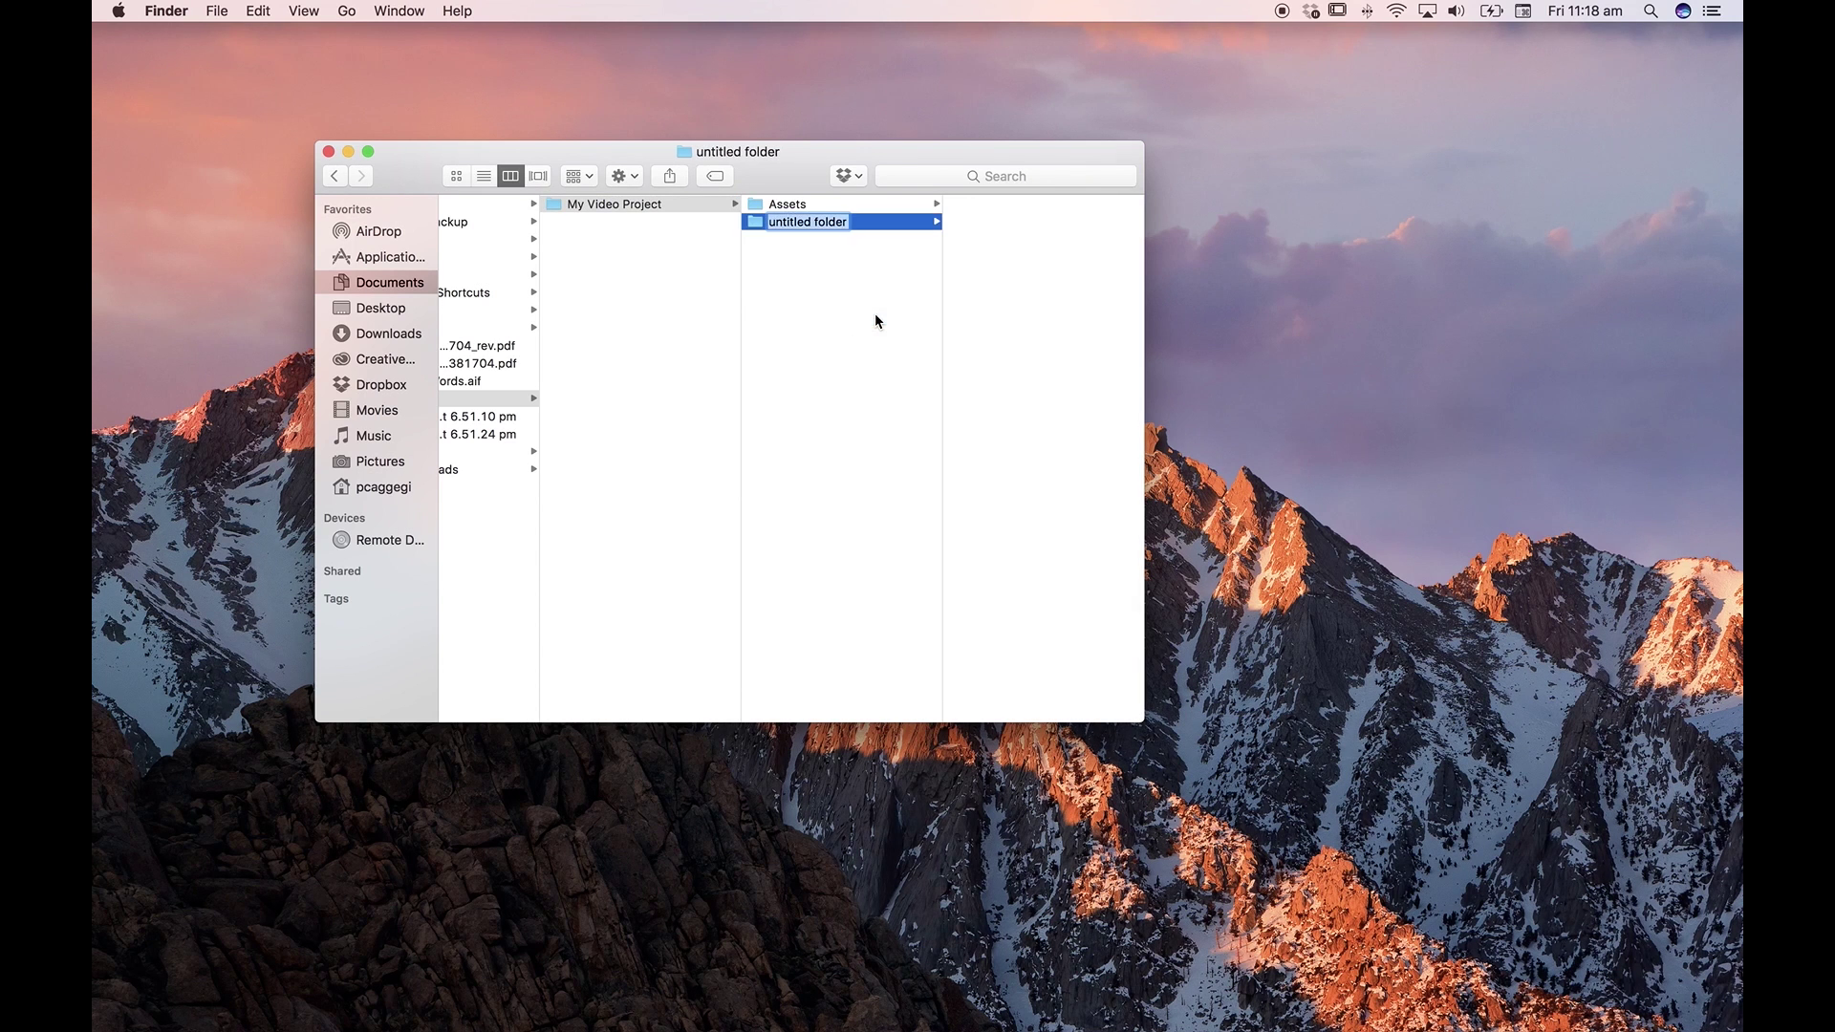
text(Projects)
key(Return)
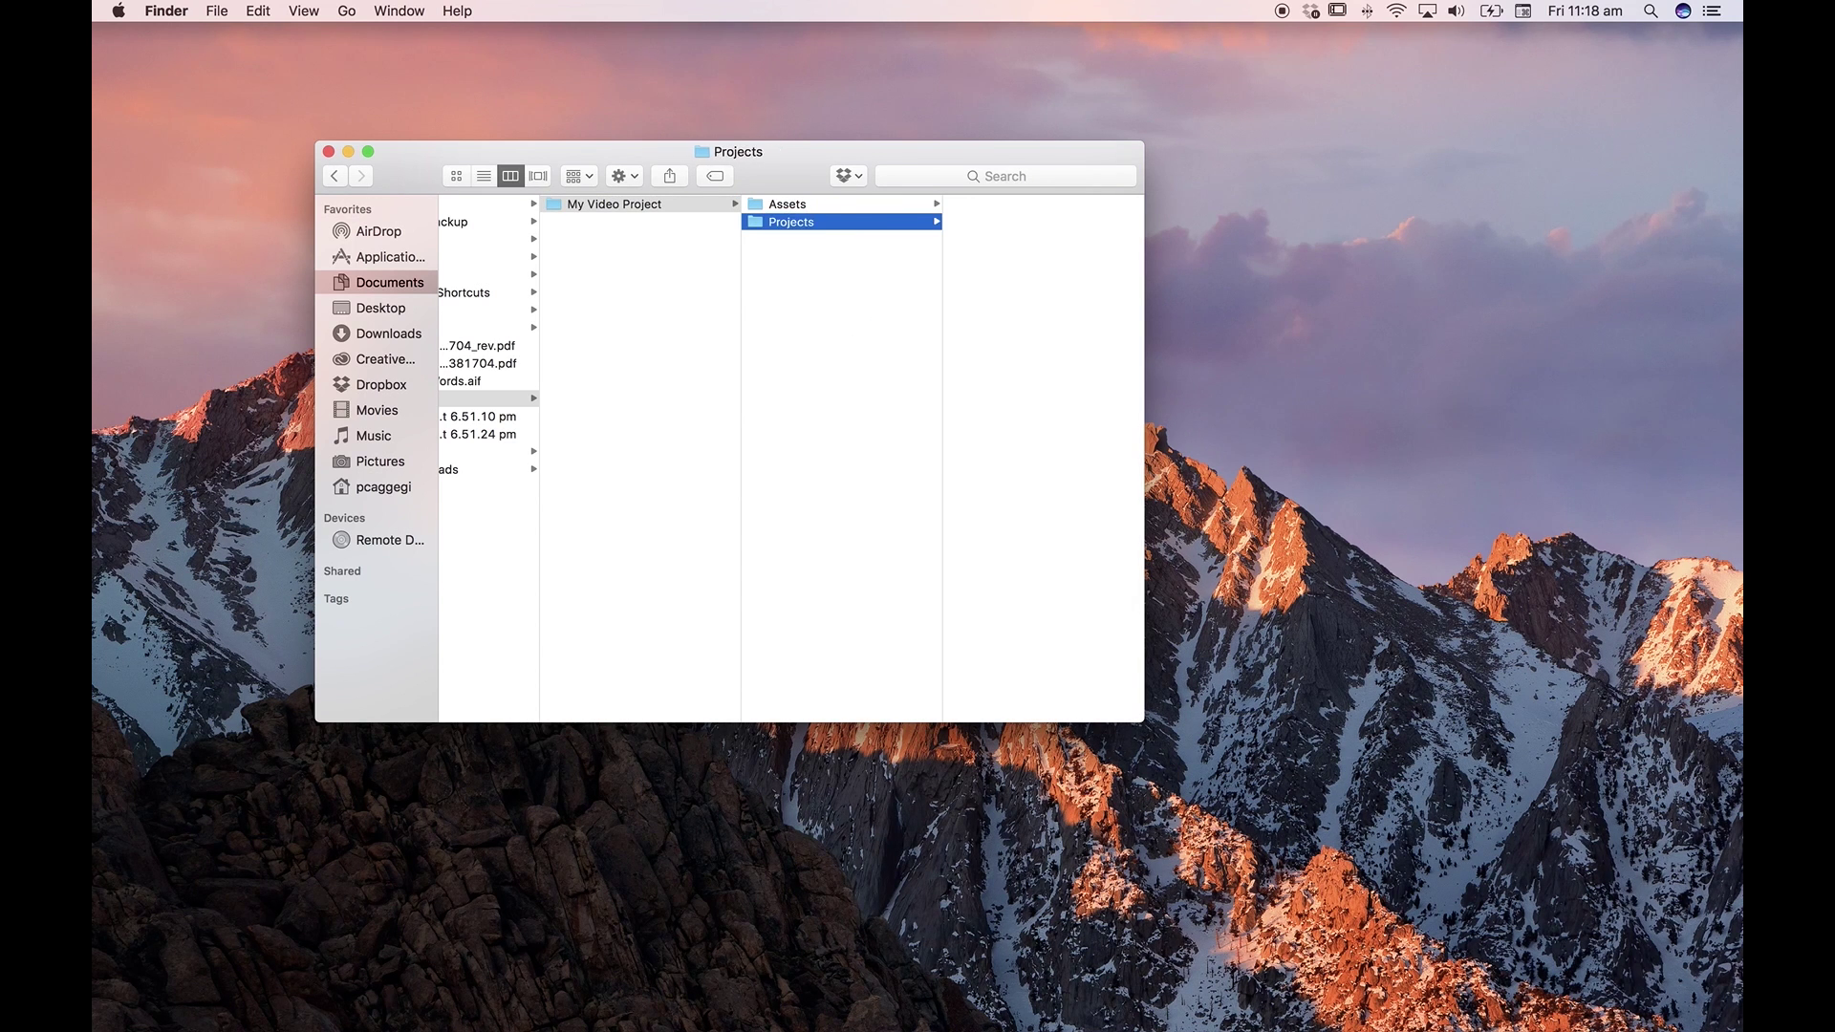
Create a "Renders" subfolder inside My Video Project, alongside Assets and Projects
click(866, 374)
right_click(866, 374)
click(883, 375)
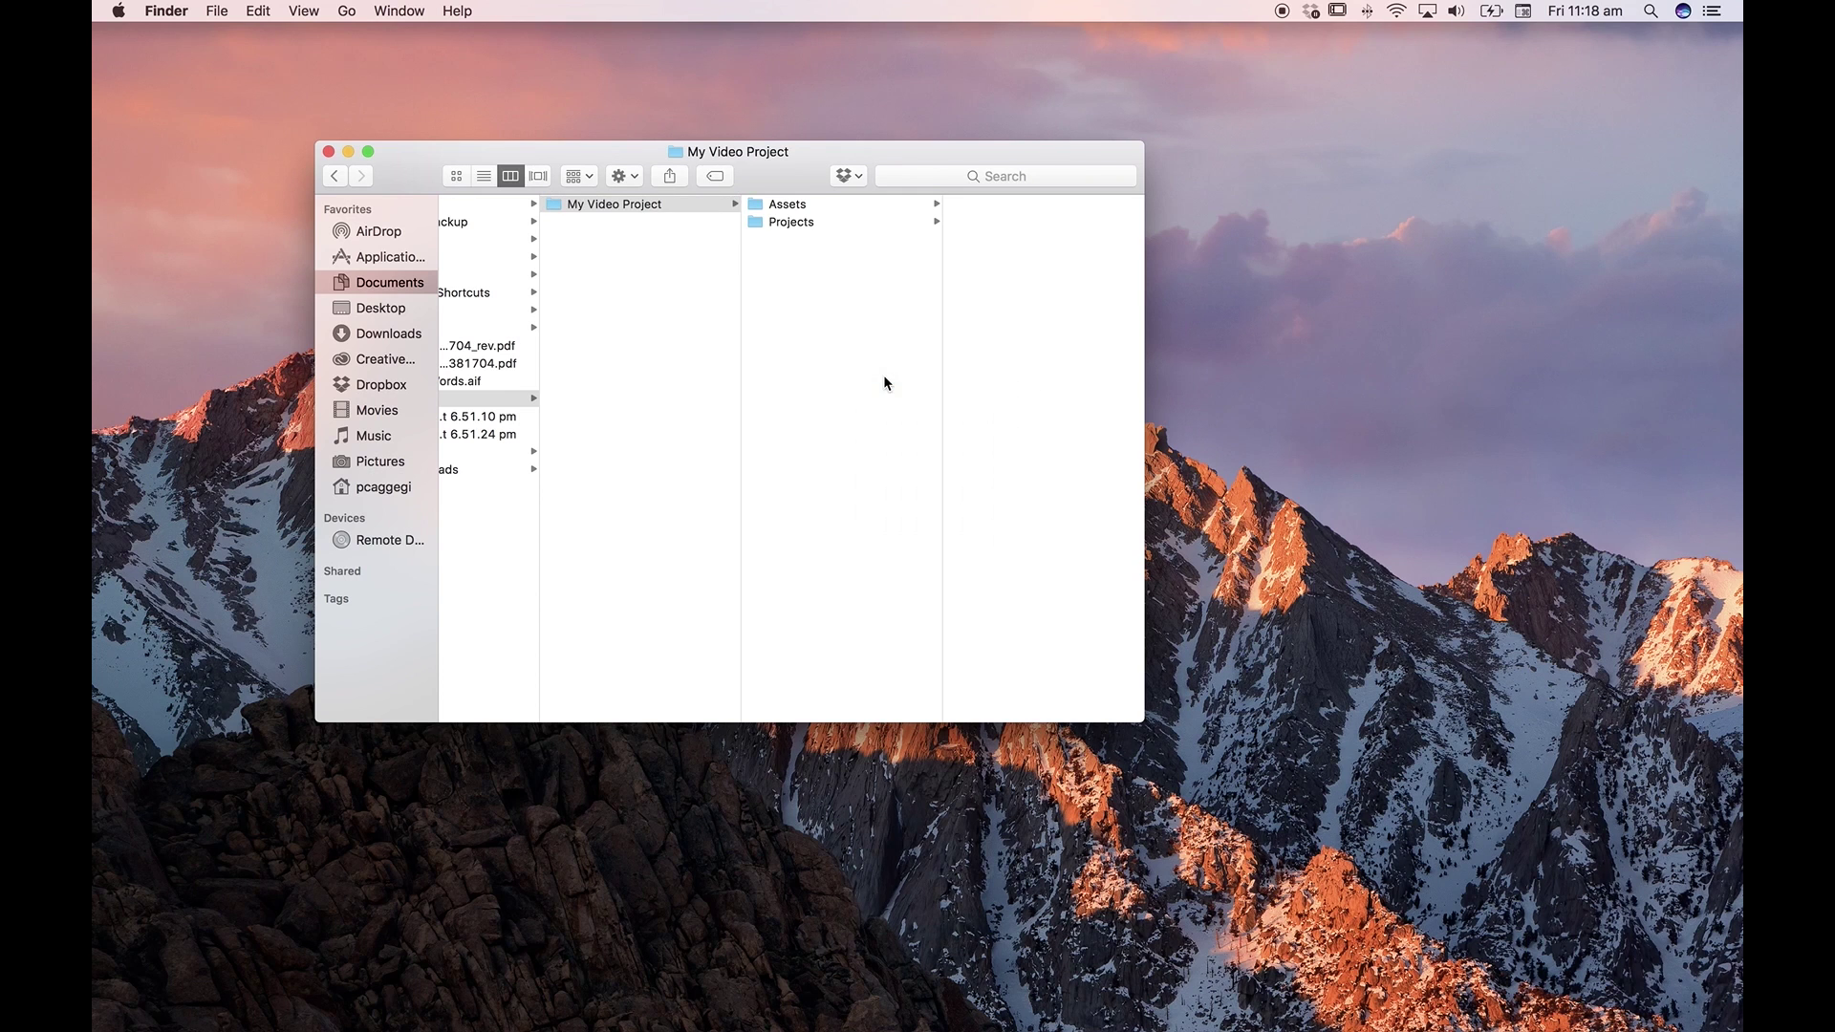
text(Renders)
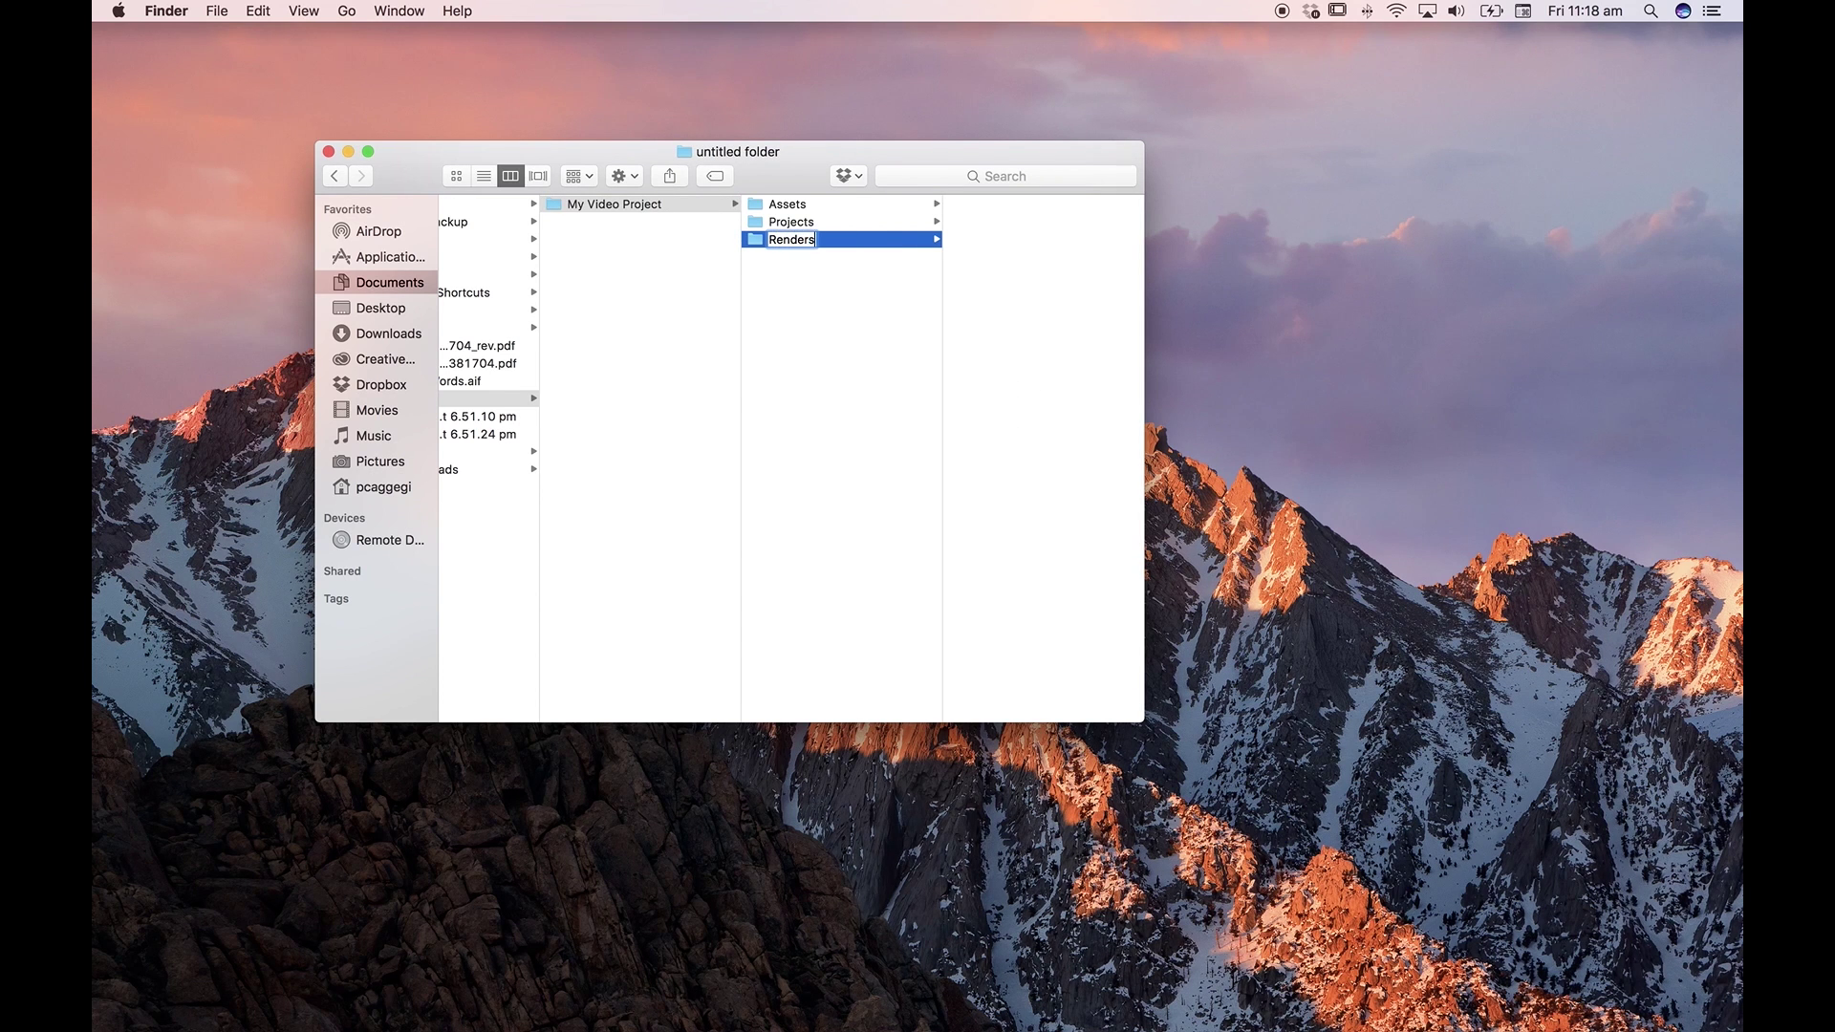
key(Return)
Create a "Video" subfolder inside the Assets folder
click(790, 210)
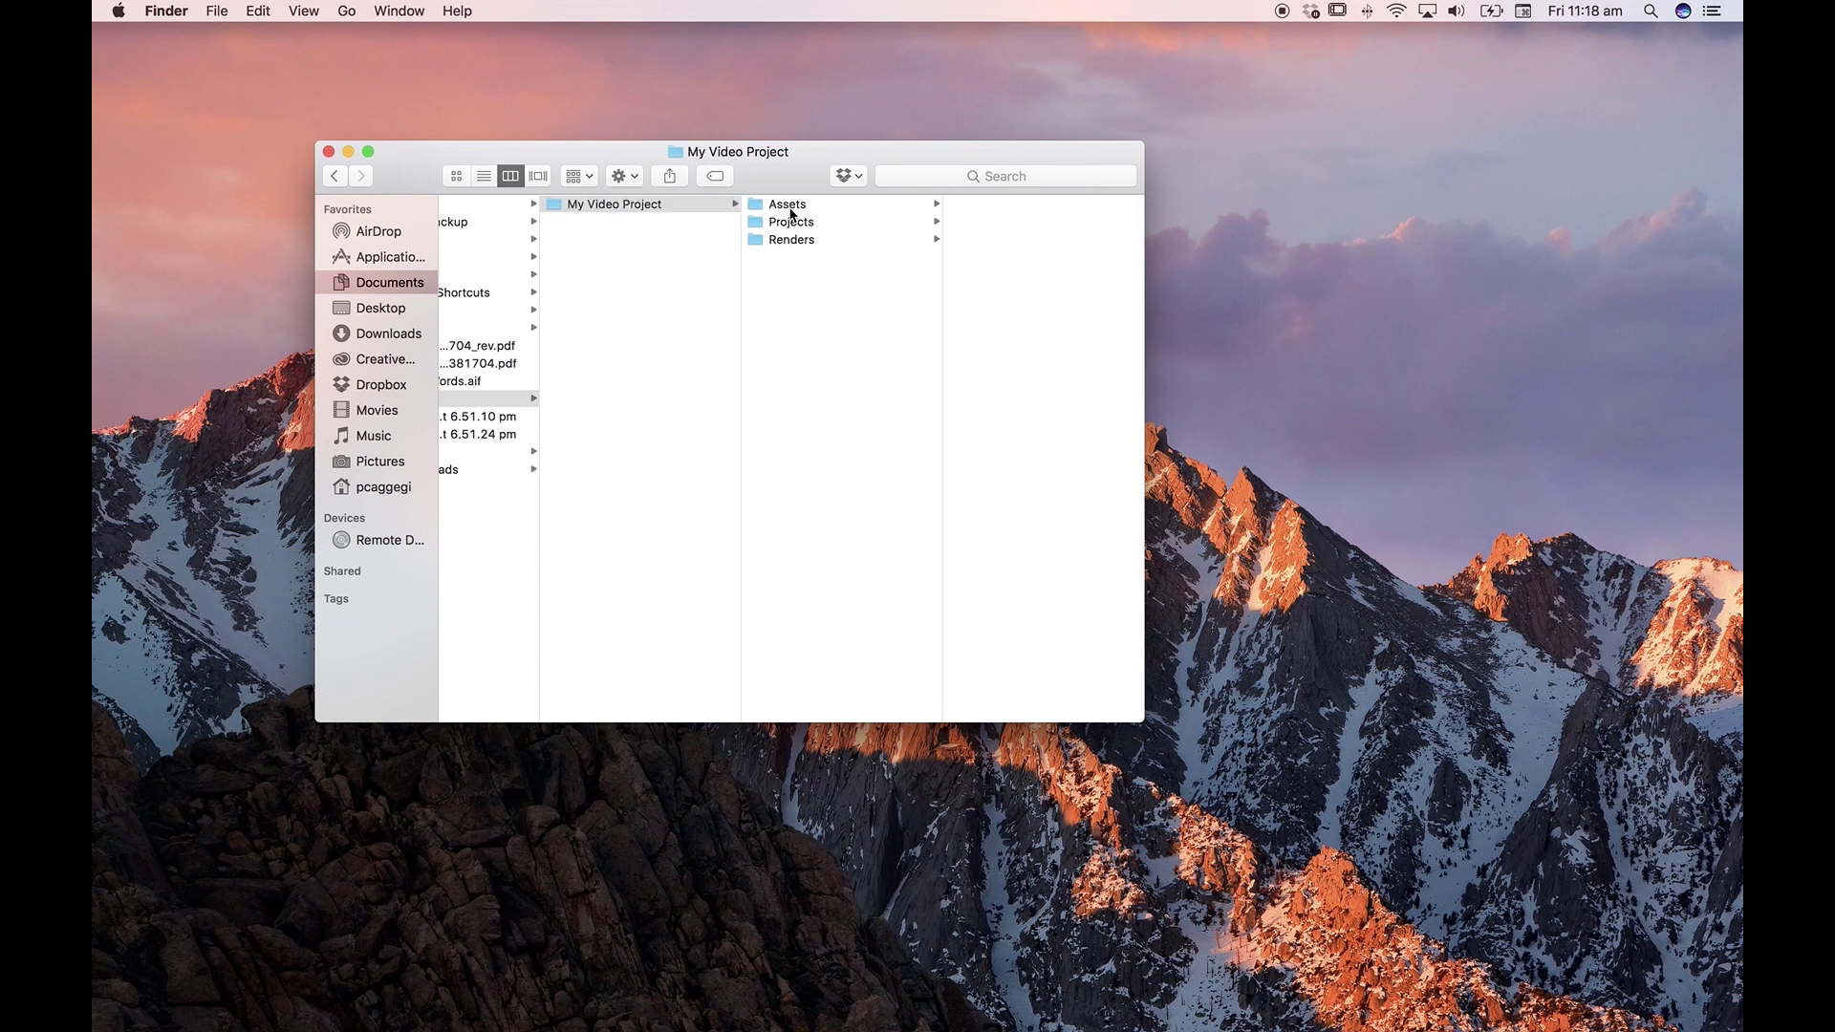
right_click(1026, 254)
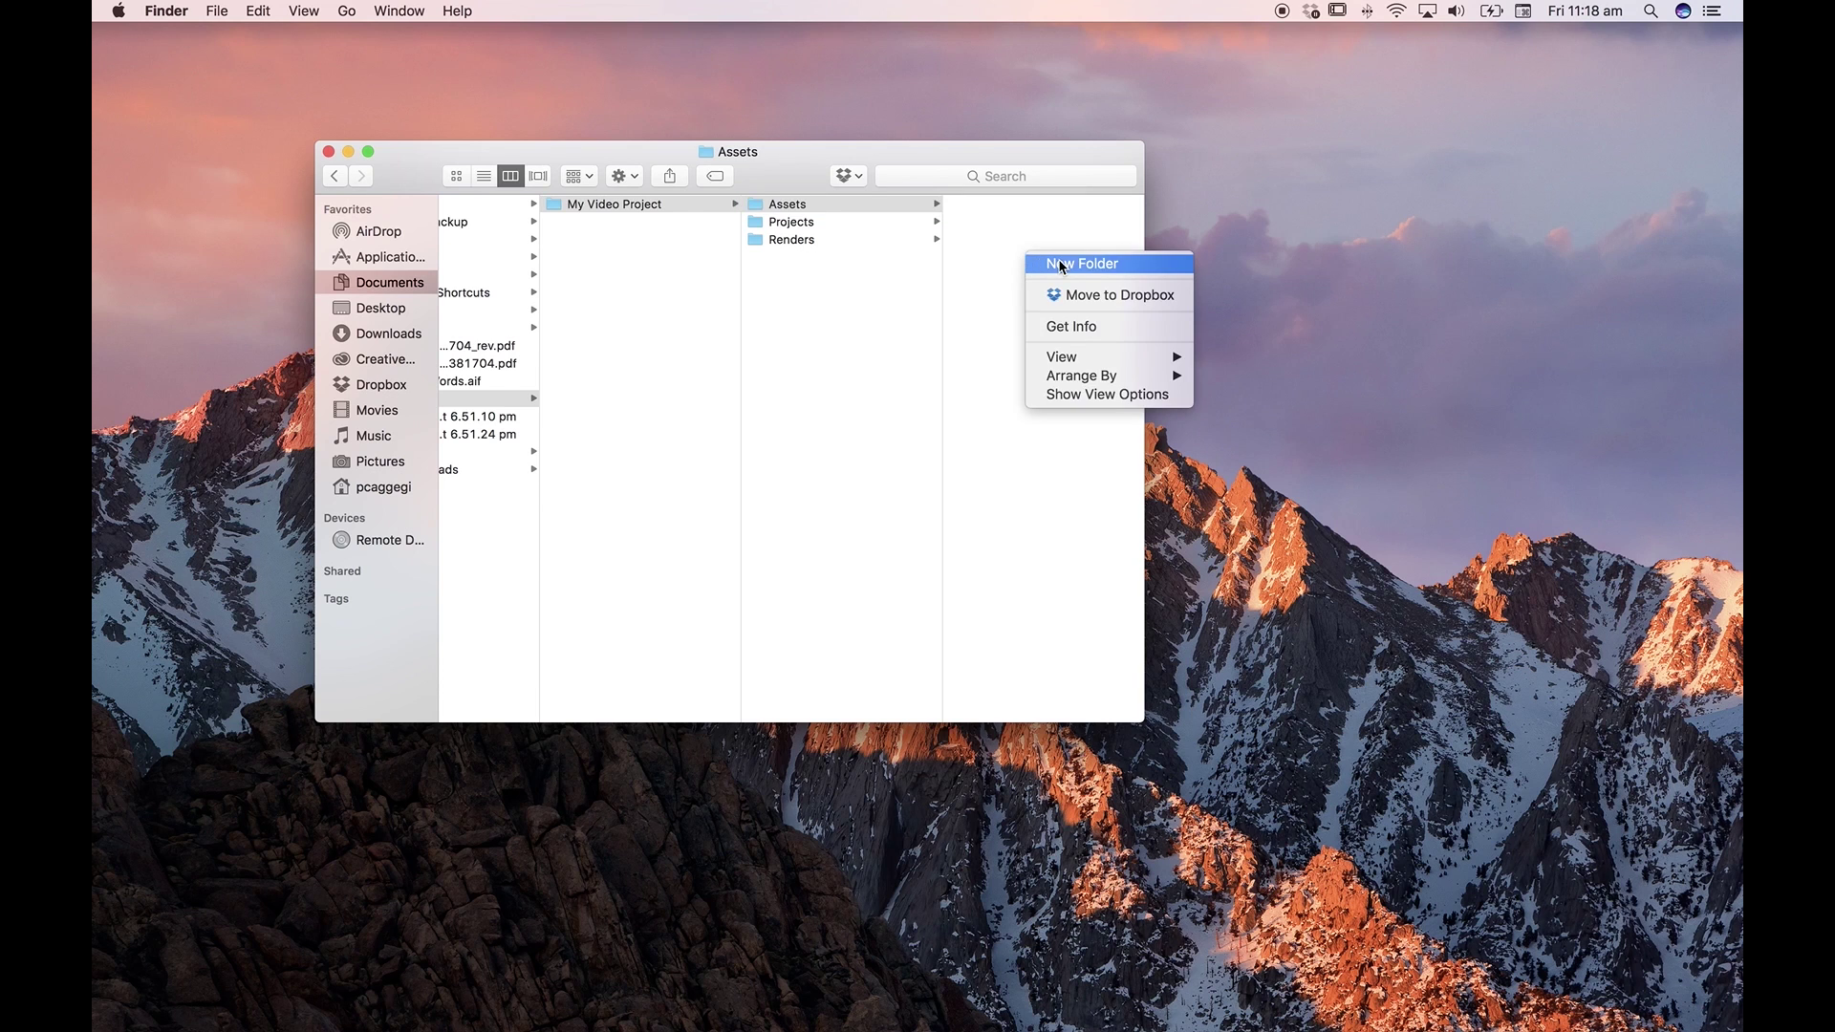
click(1061, 263)
text(Video)
key(Return)
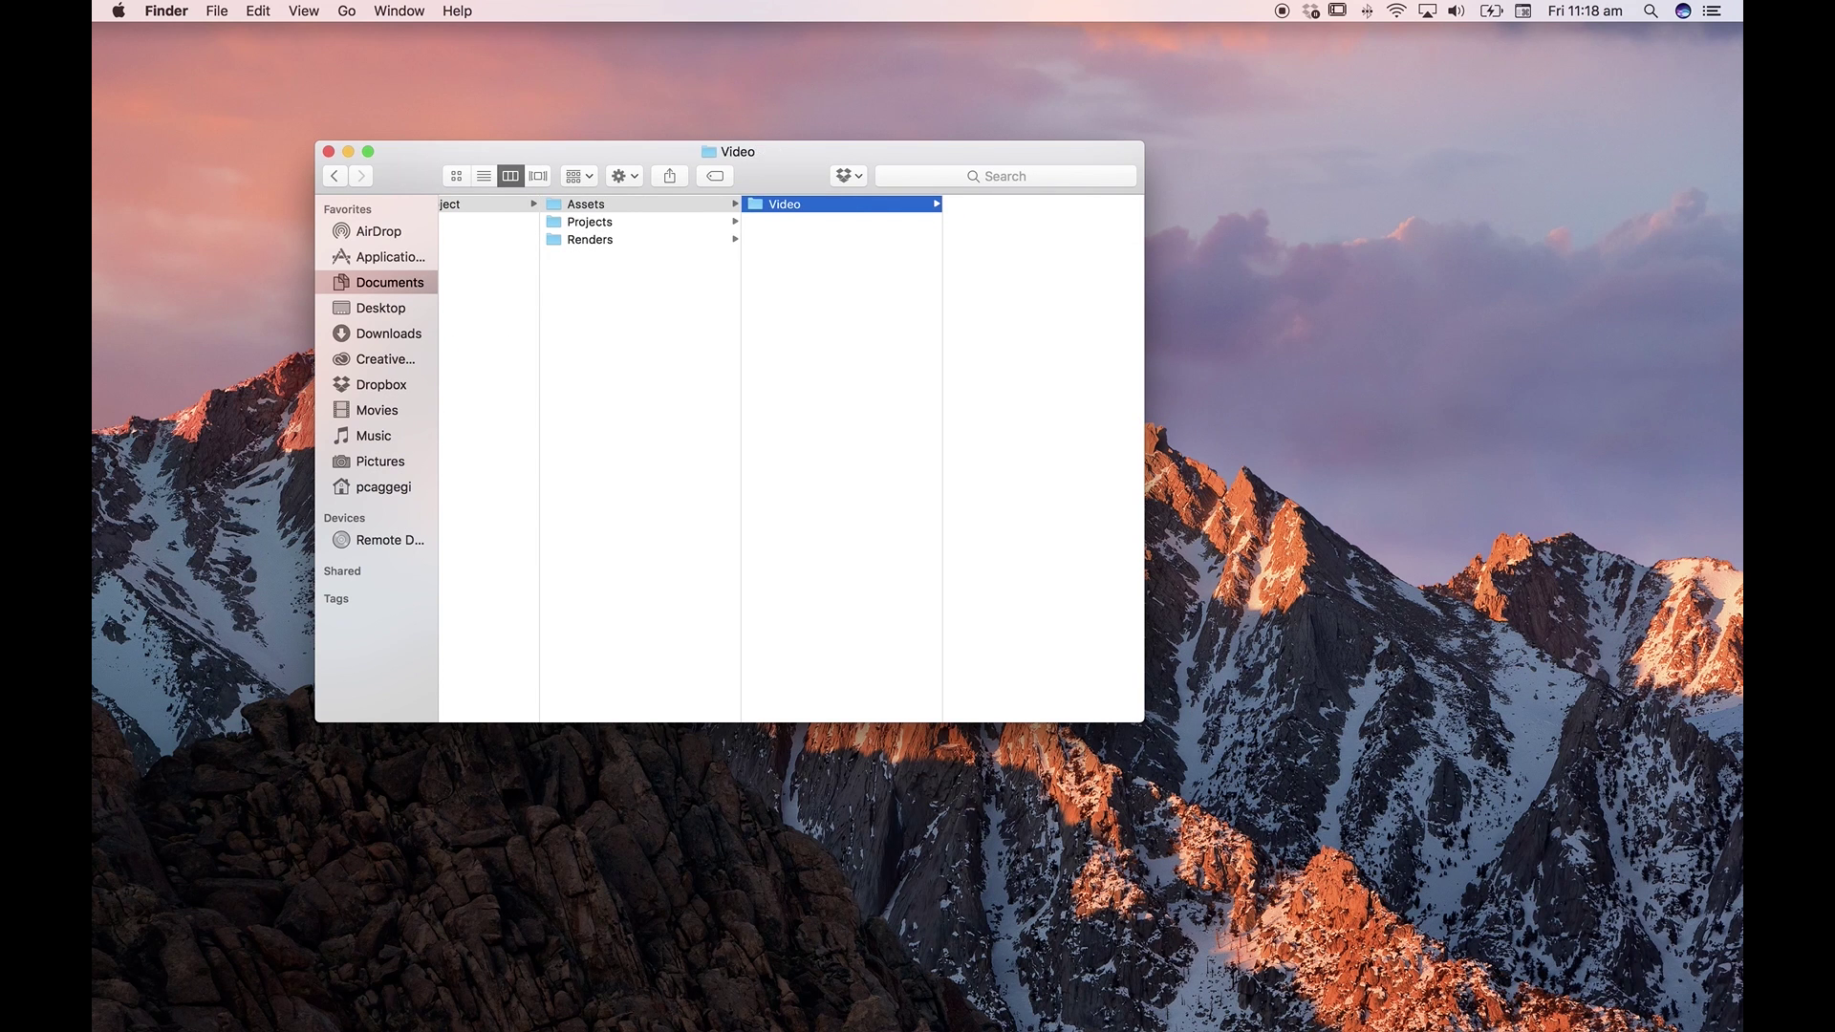
Create an "Audio" subfolder inside the Assets folder
click(874, 342)
right_click(877, 321)
click(902, 335)
text(Audio)
key(Return)
Create a "Stills" subfolder inside the Assets folder
click(851, 374)
right_click(860, 367)
click(880, 378)
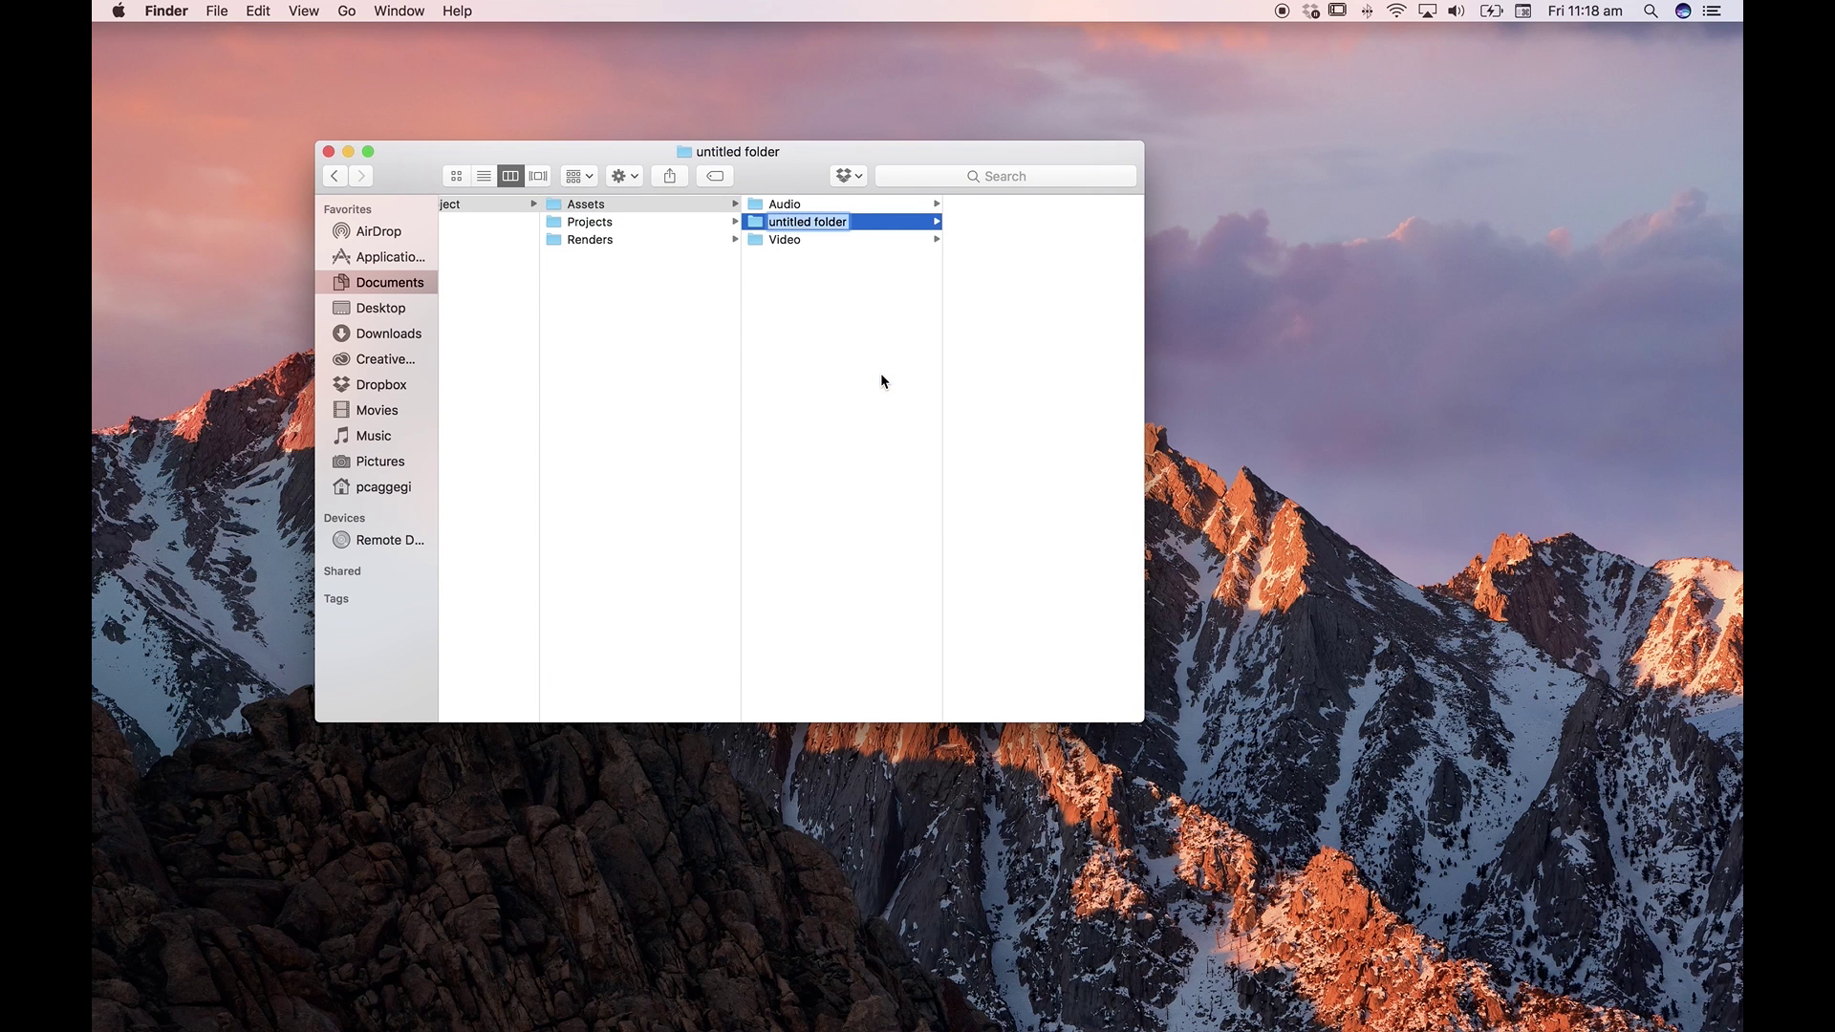
text(Stills)
key(Return)
click(837, 395)
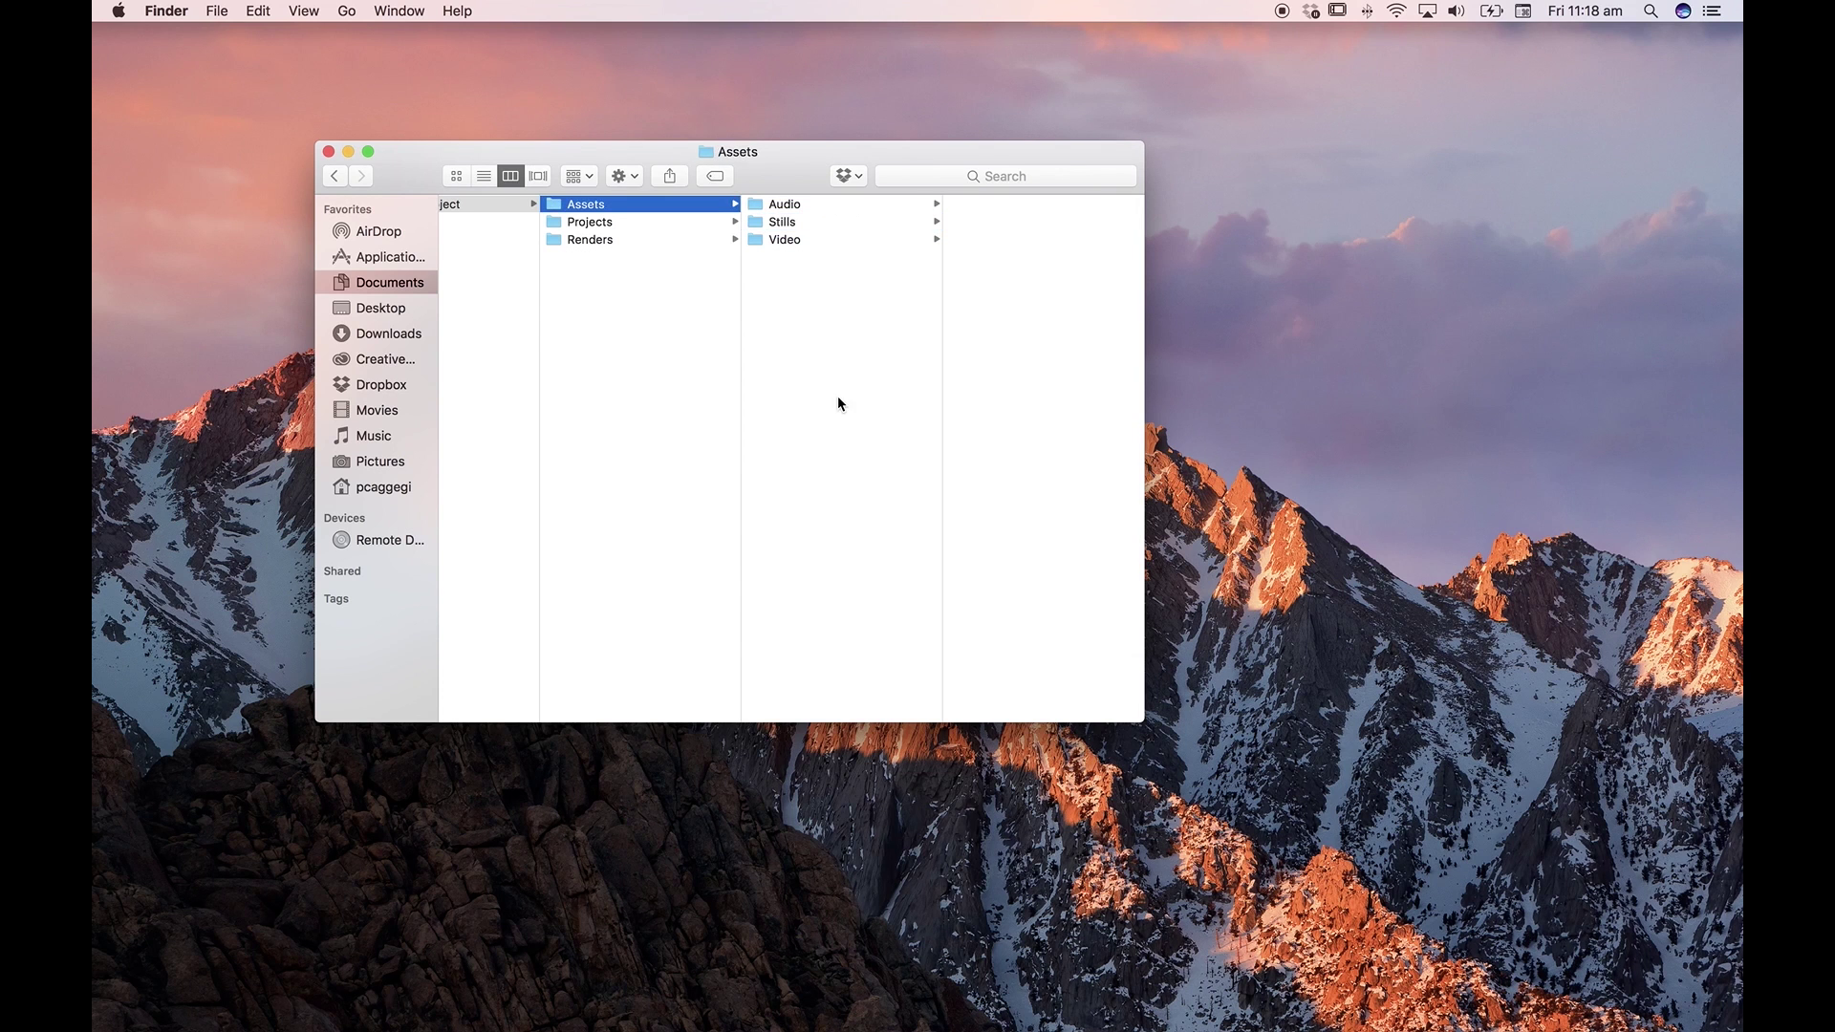
click(792, 229)
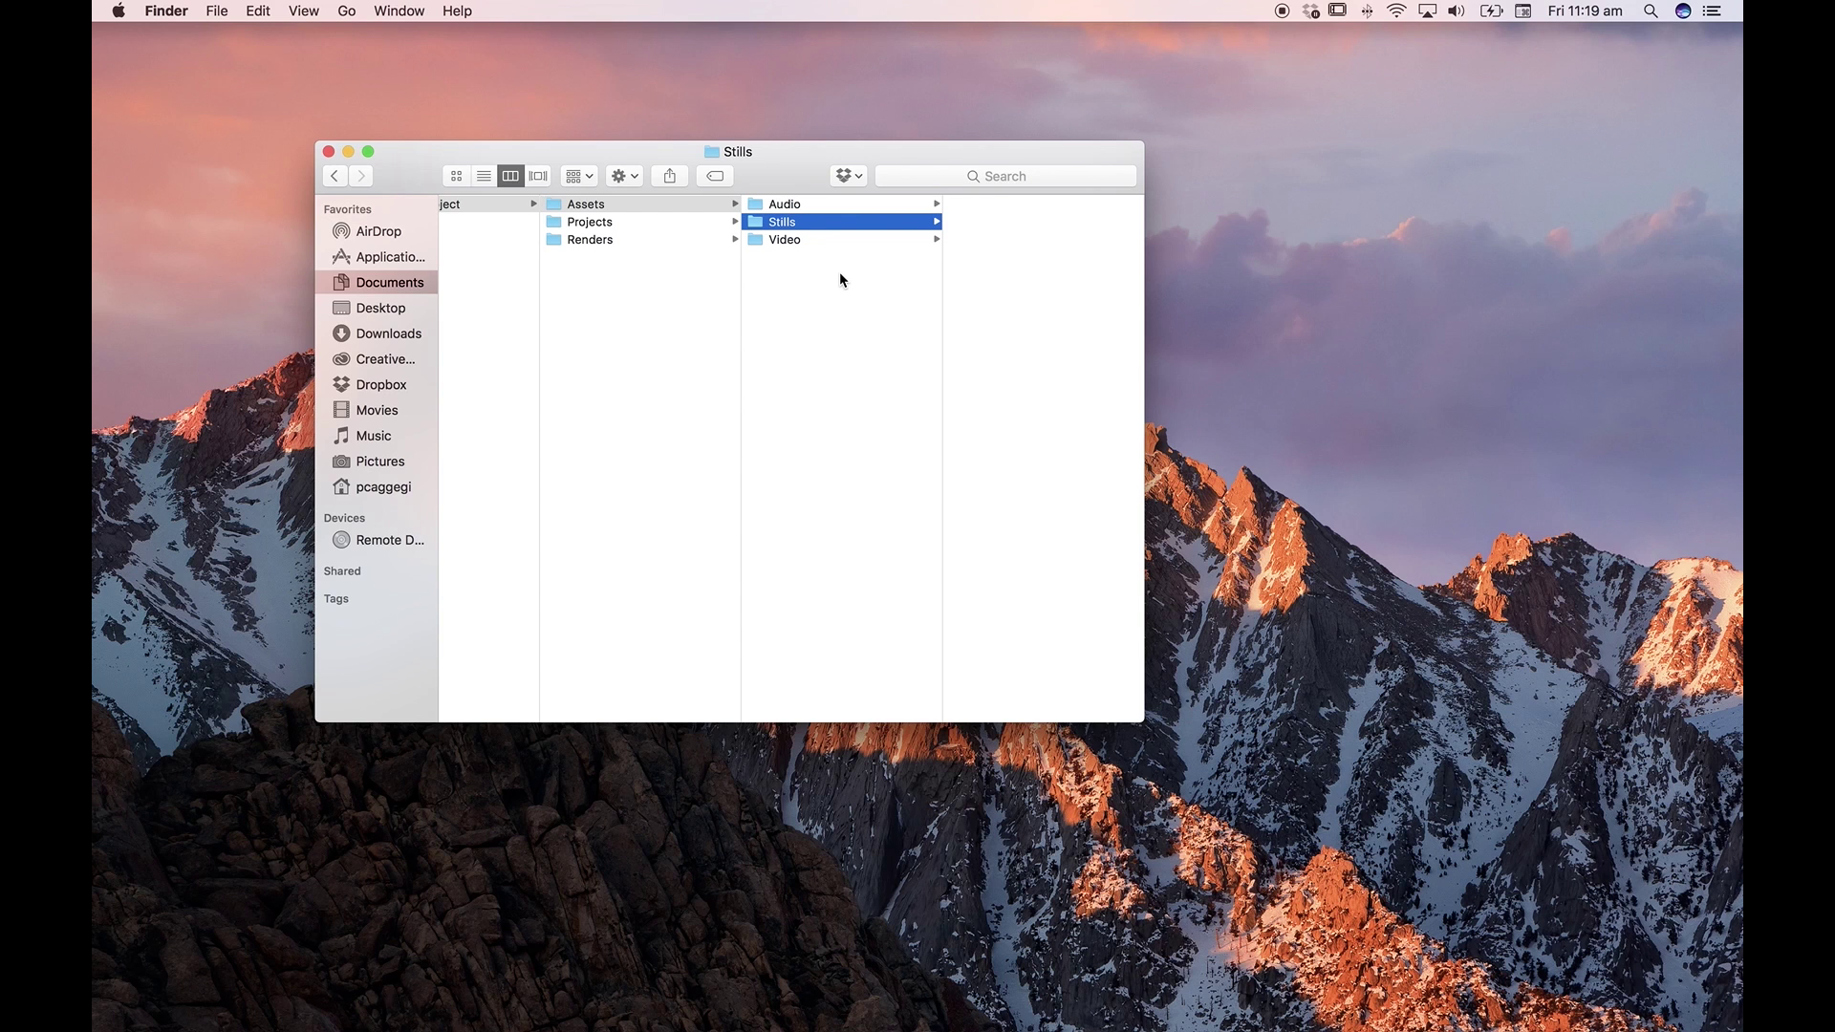
click(796, 245)
click(819, 204)
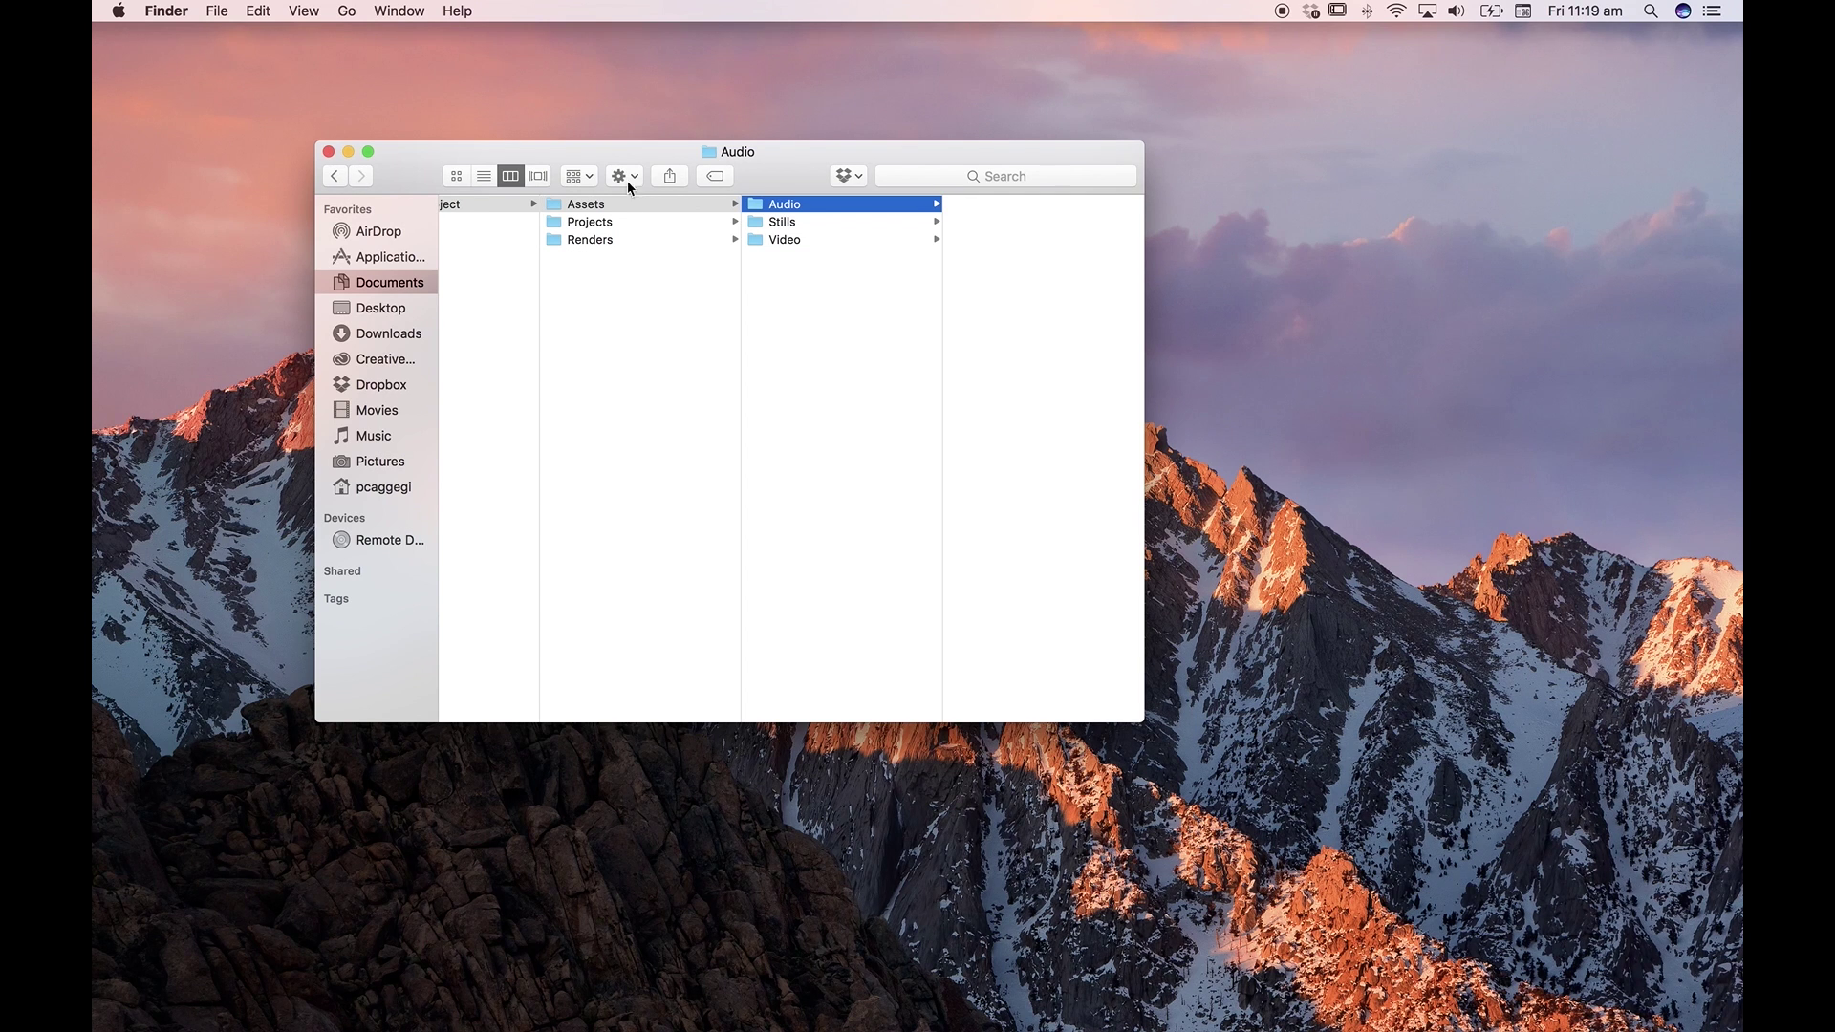
Create a "Hi Res" subfolder inside the Renders folder
click(590, 240)
right_click(785, 271)
click(829, 271)
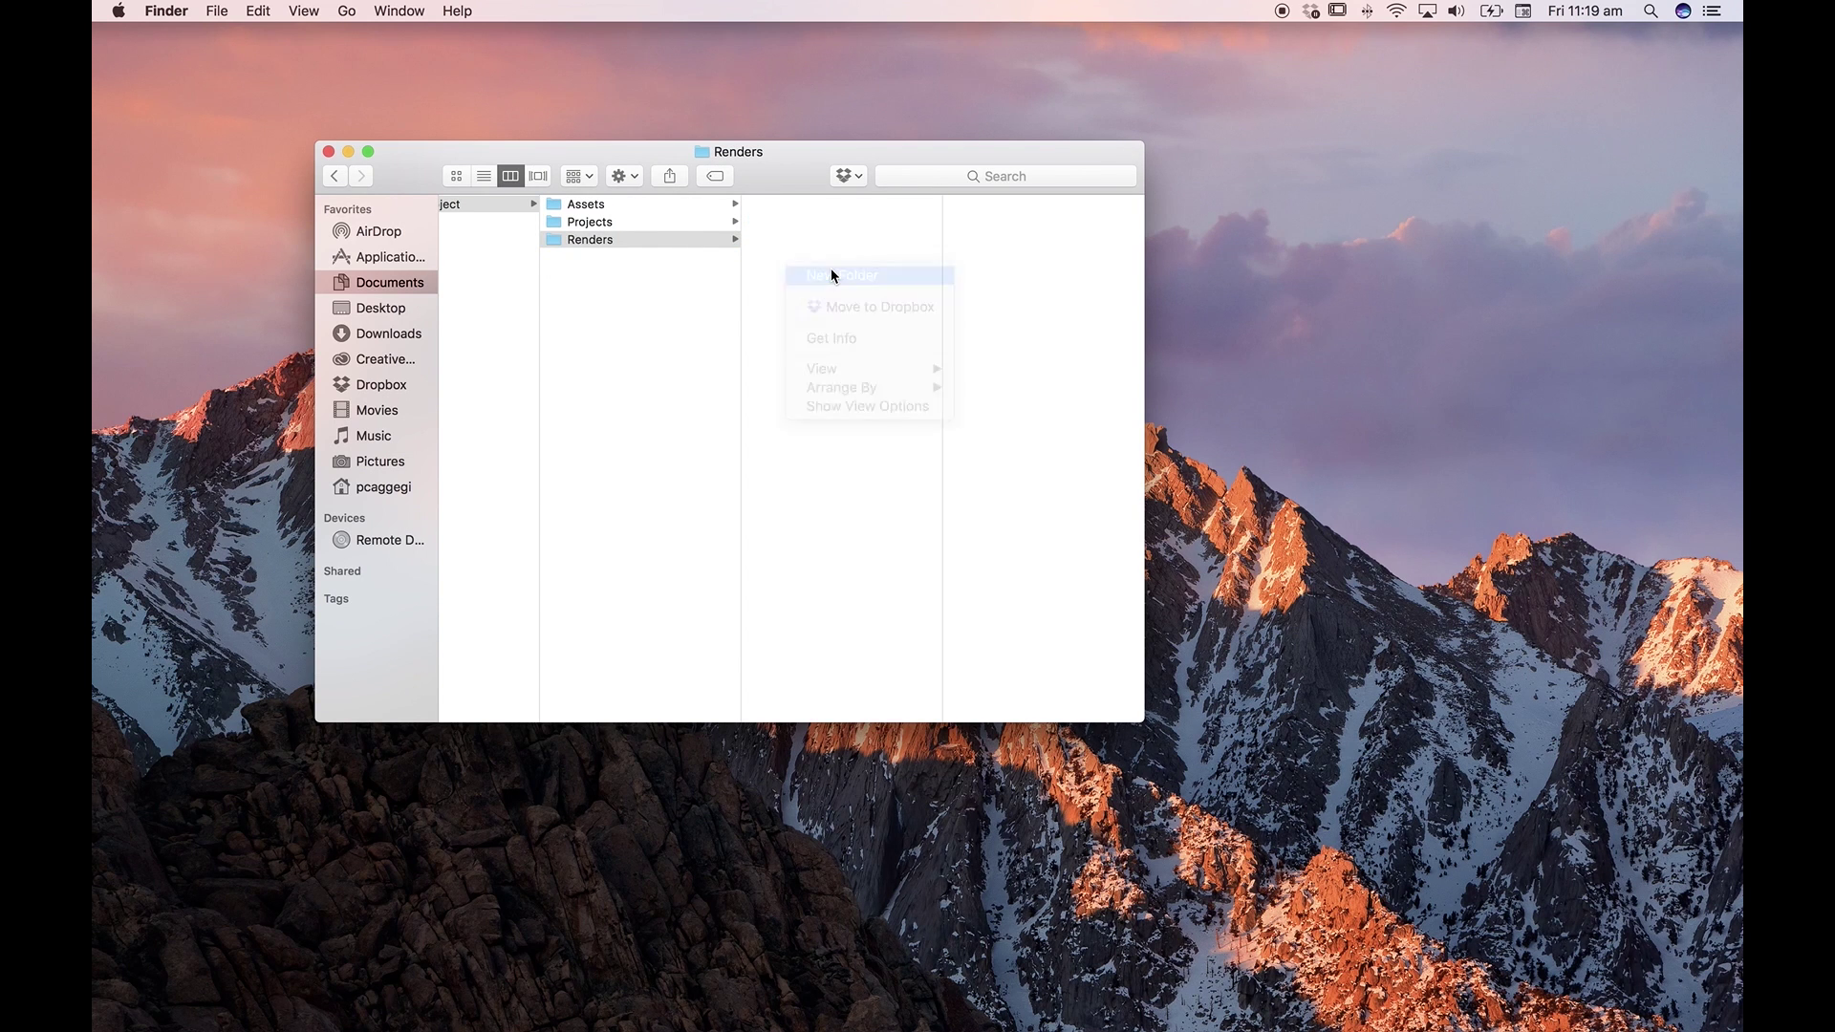
text(Hi Res)
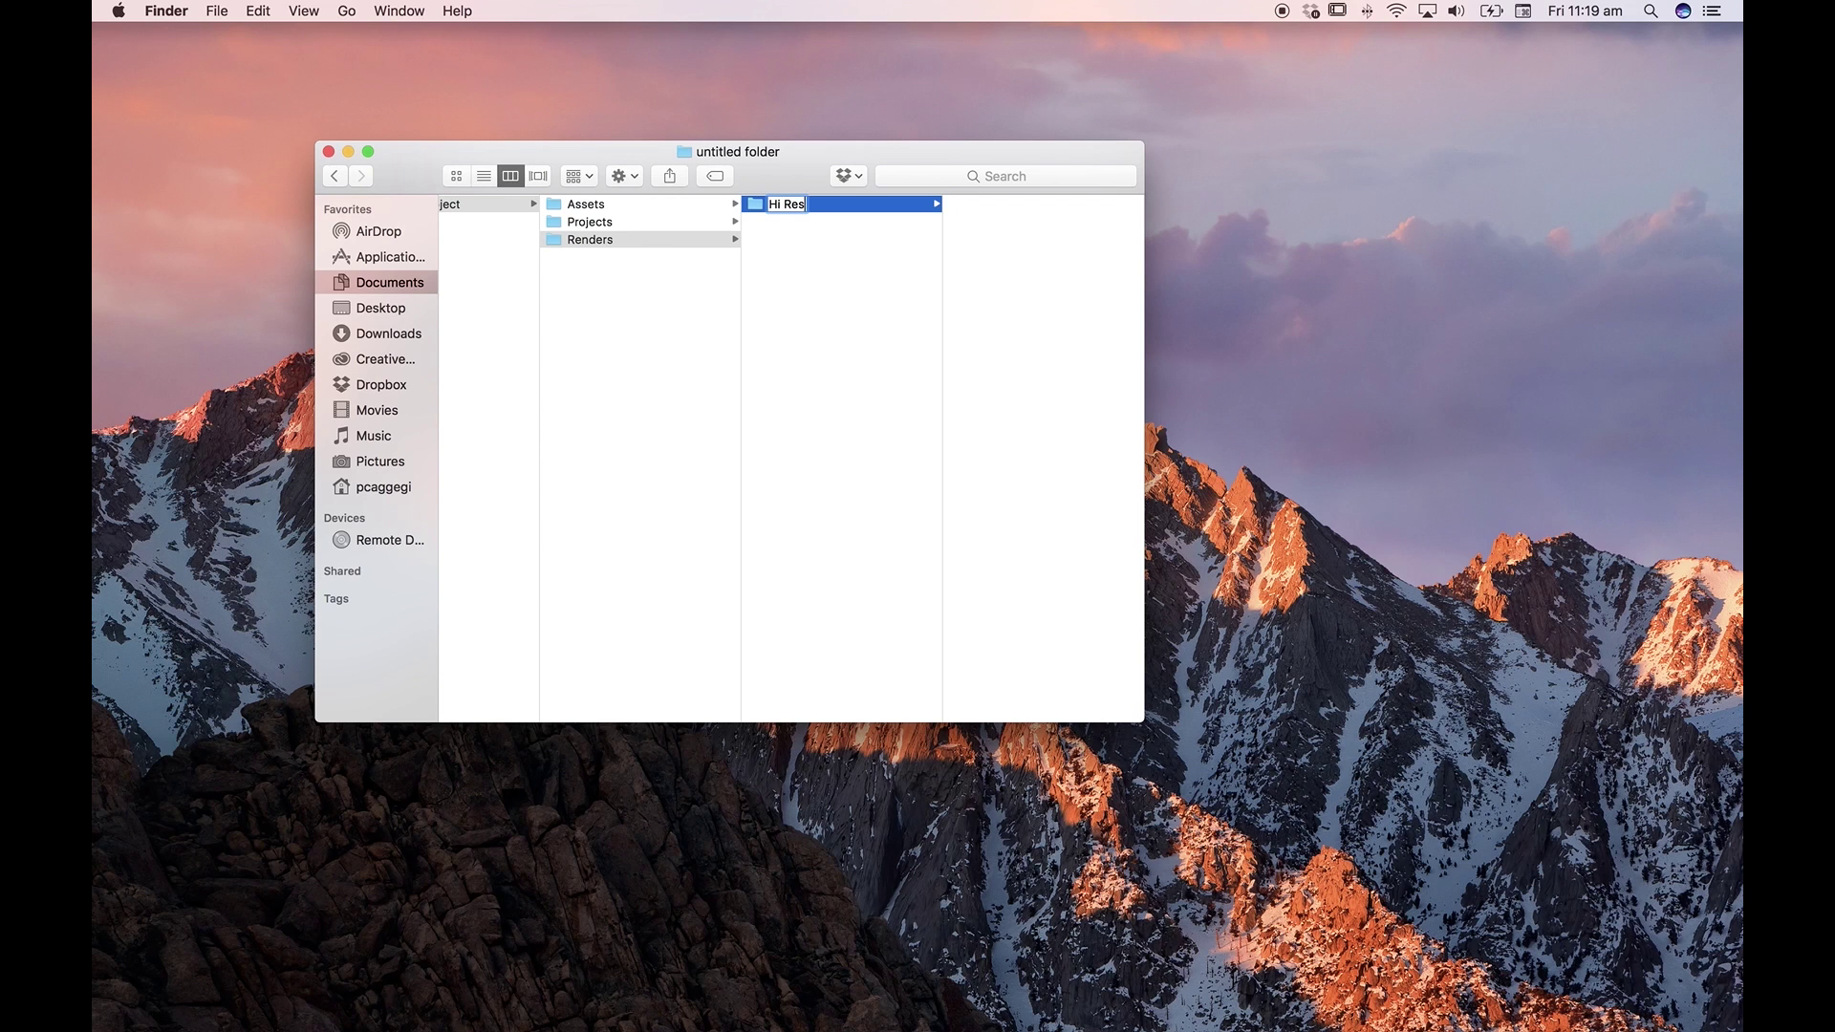
key(Return)
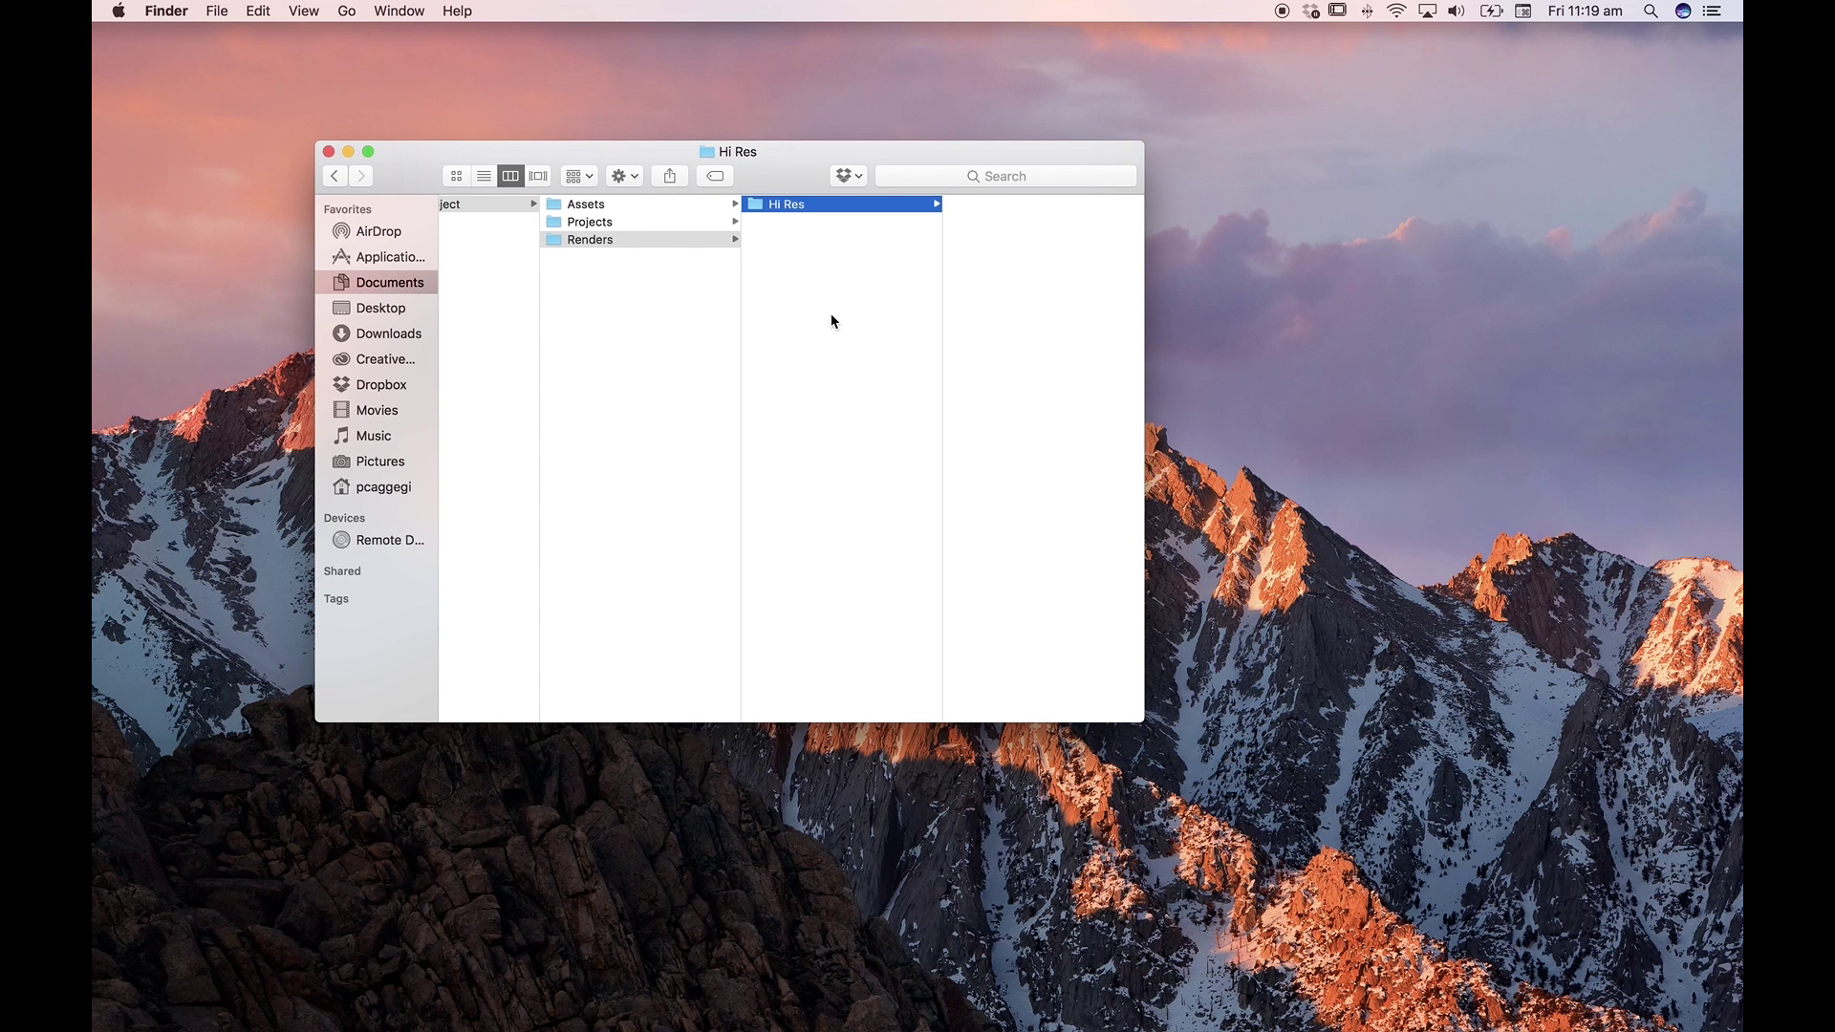
Create a "Lo Res" subfolder inside the Renders folder
right_click(840, 311)
click(875, 319)
text(Lo Res)
key(Return)
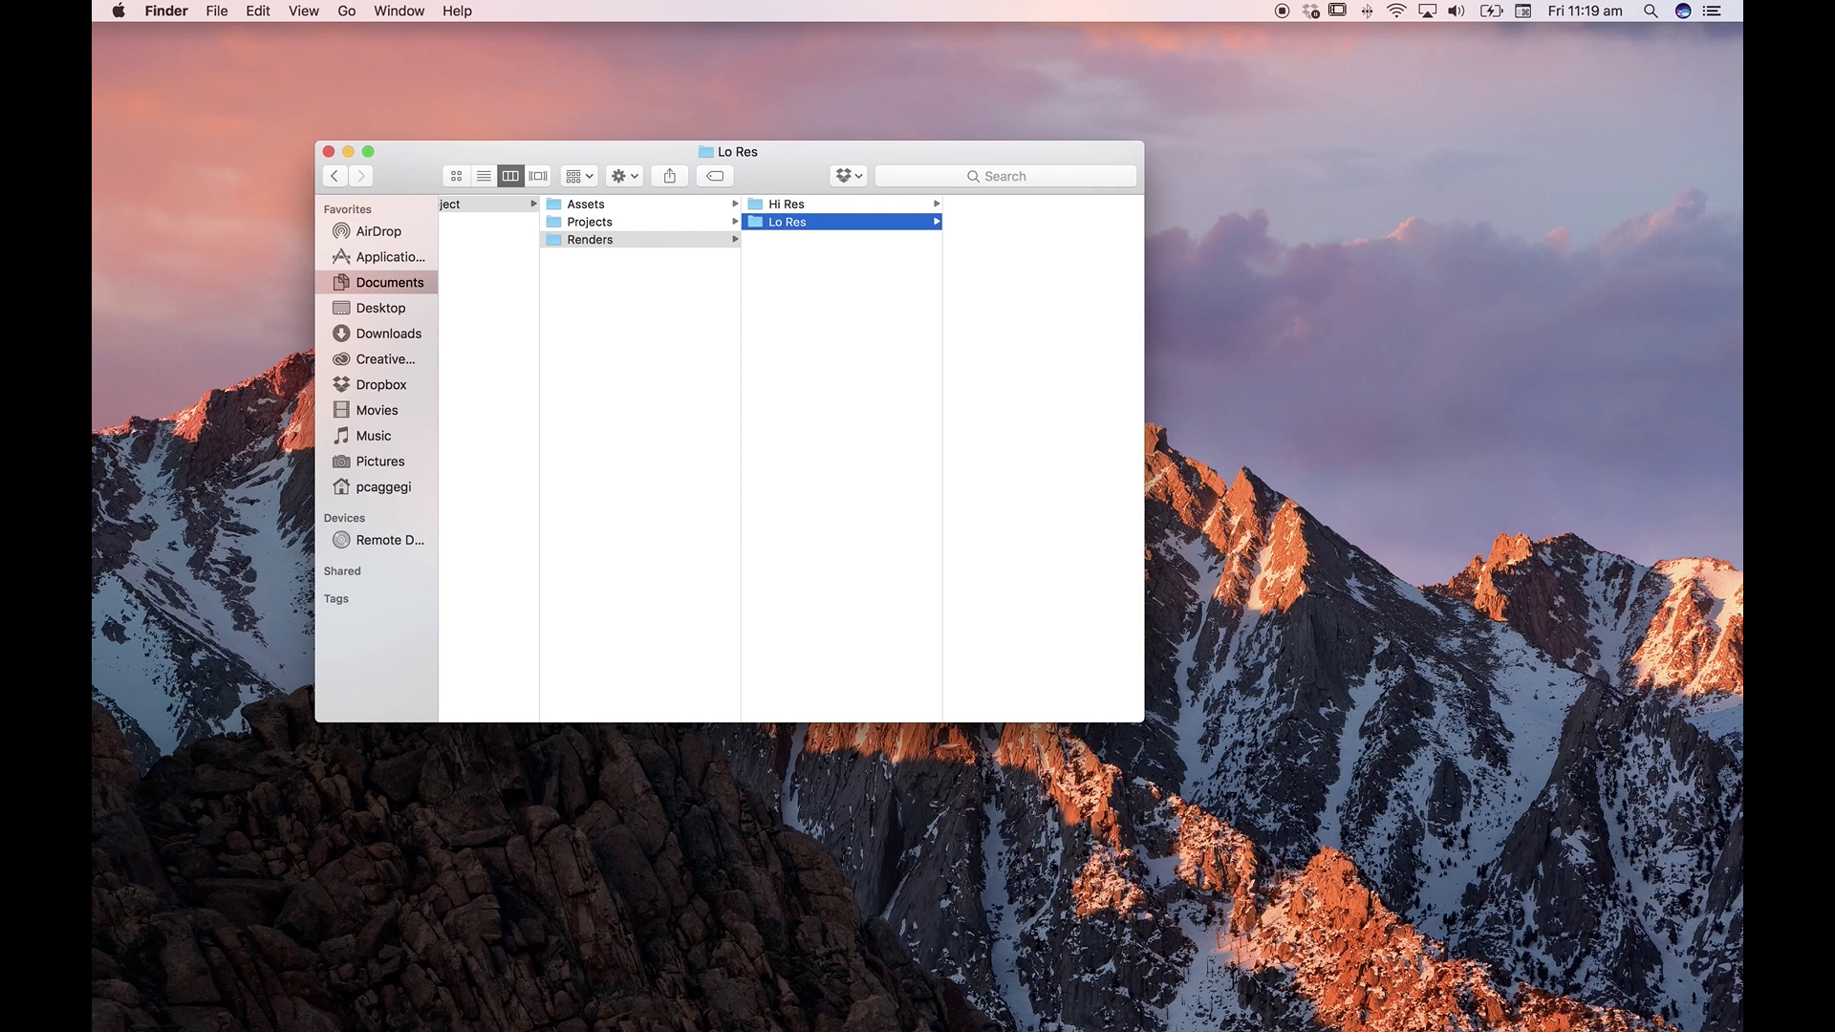
Enlarge the Finder window and return to the My Video Project folder, opening its name for editing
click(797, 206)
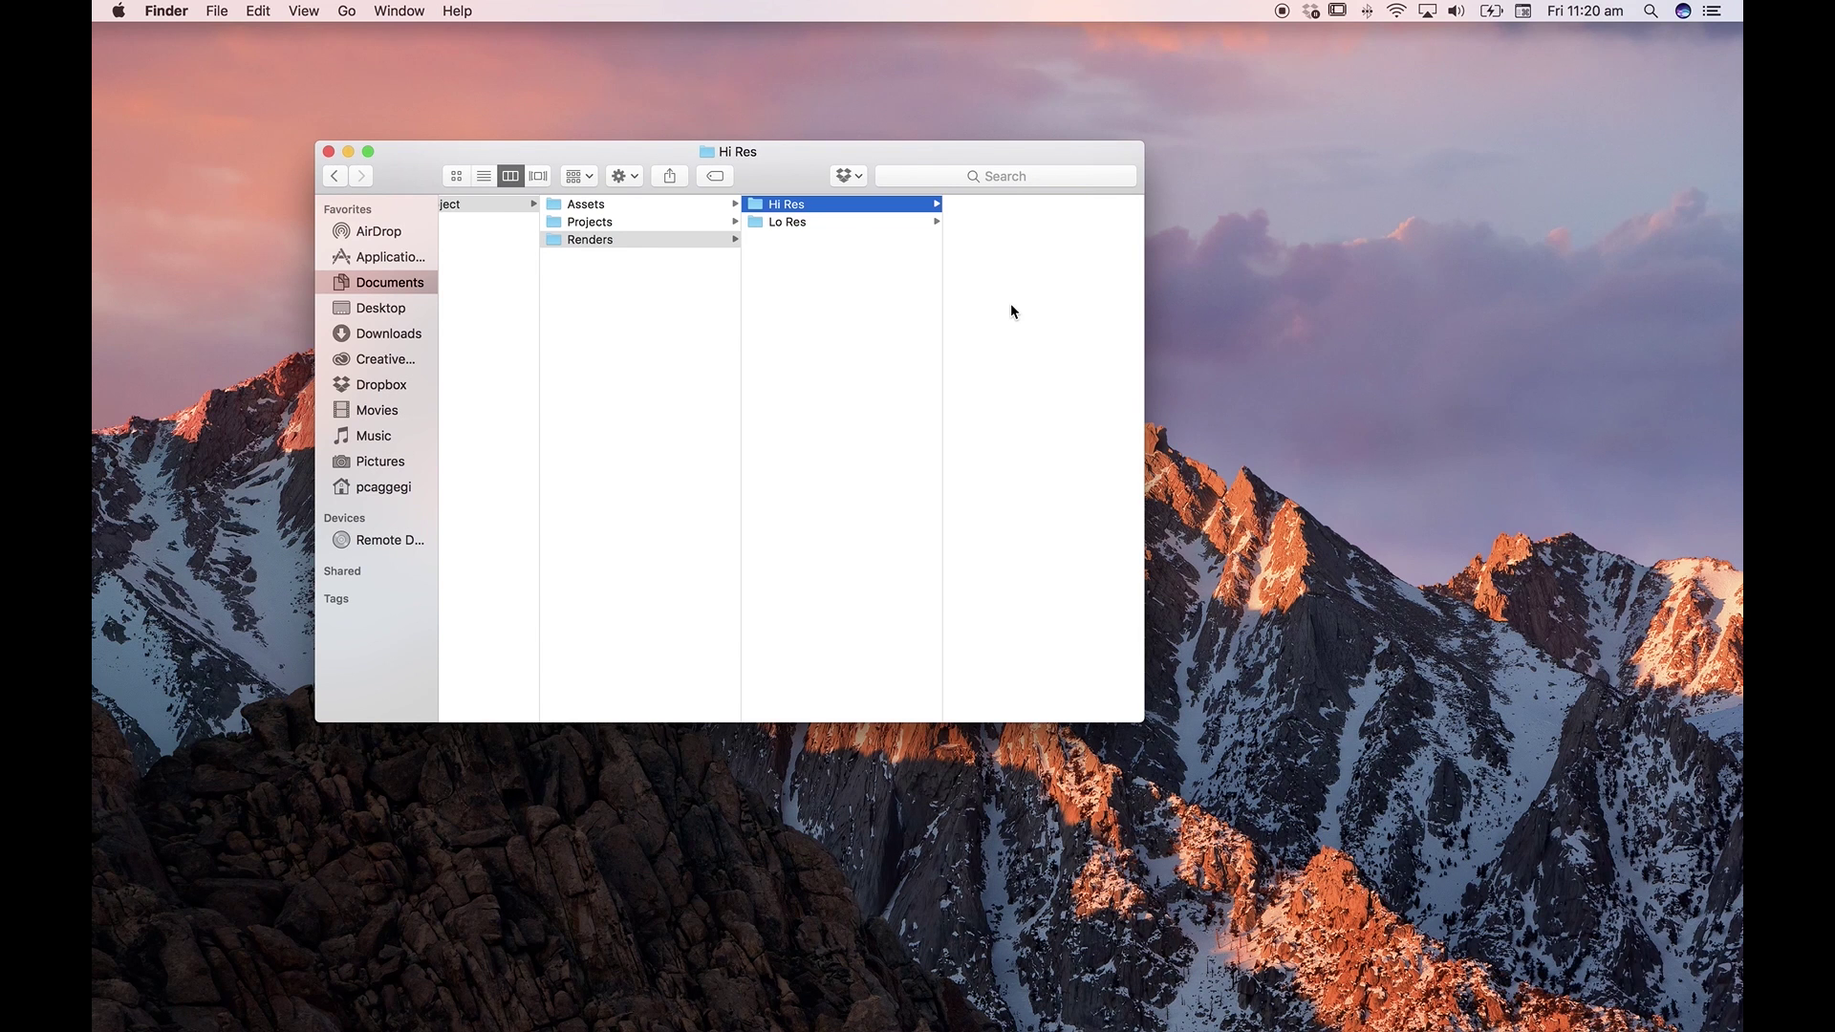
click(792, 224)
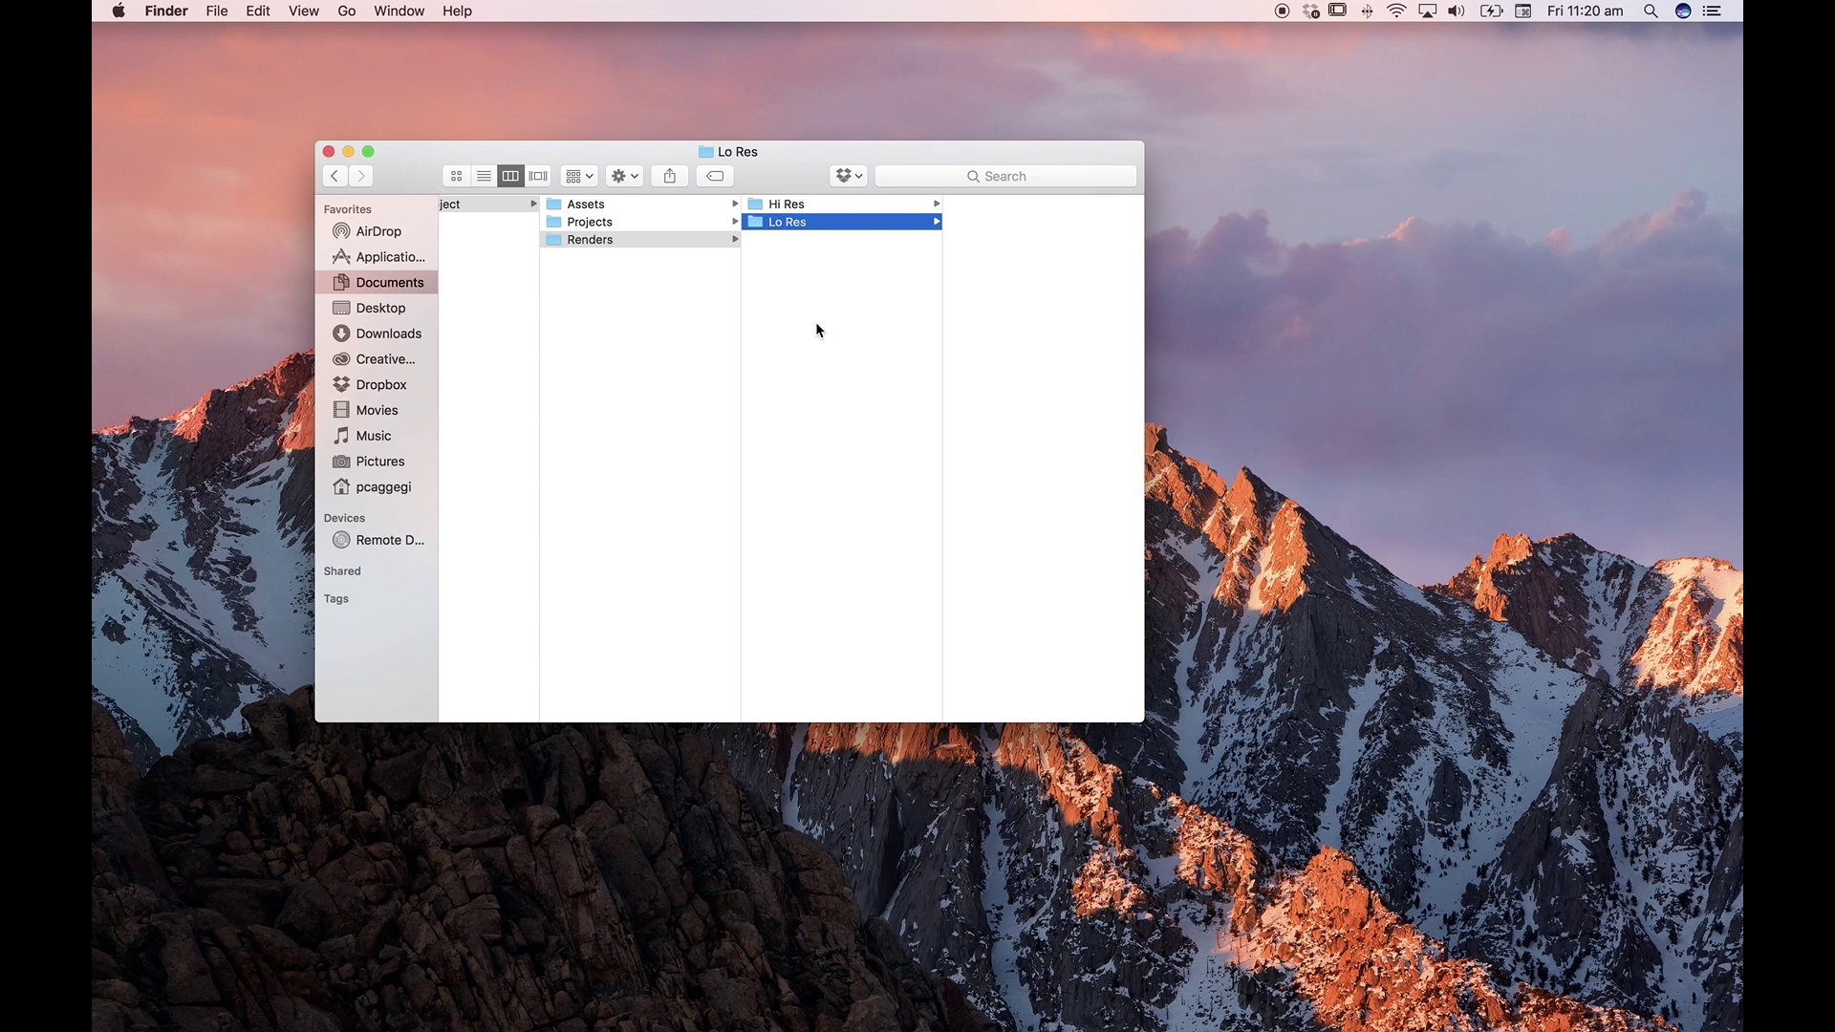
scroll(956, 382, left, 4)
drag(1138, 734, 1210, 816)
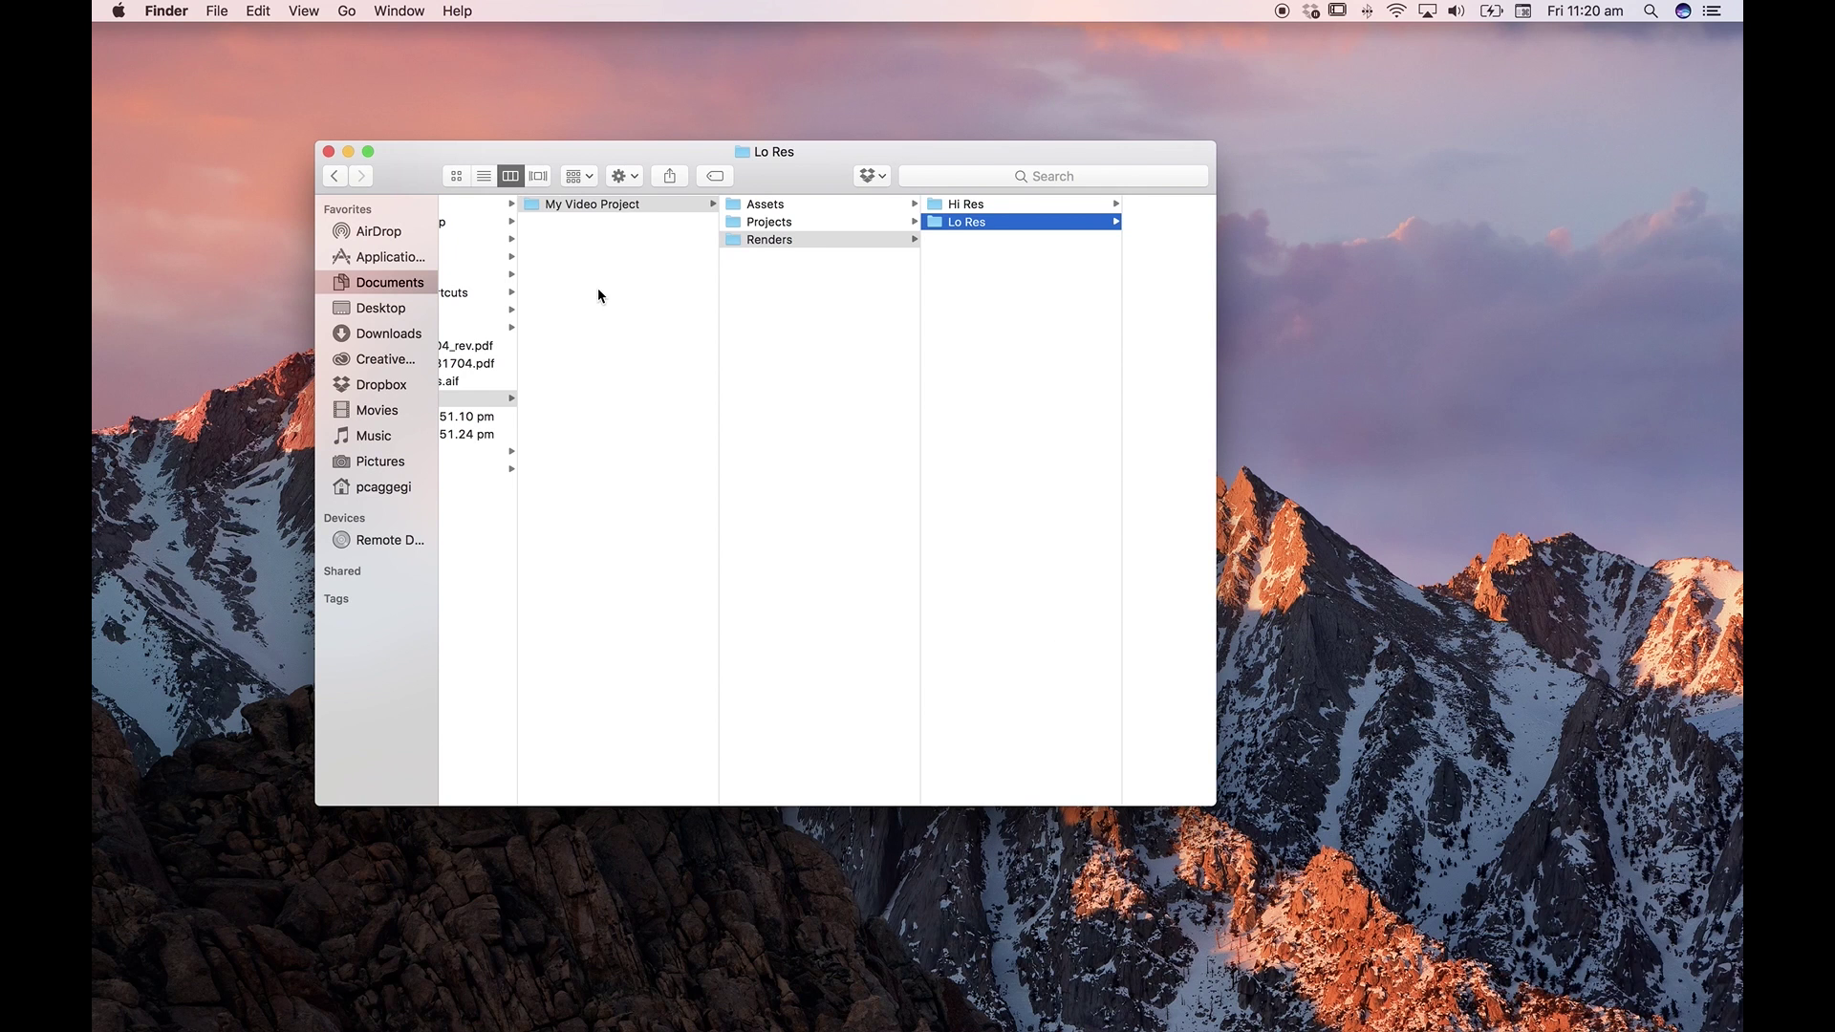
click(560, 204)
click(610, 205)
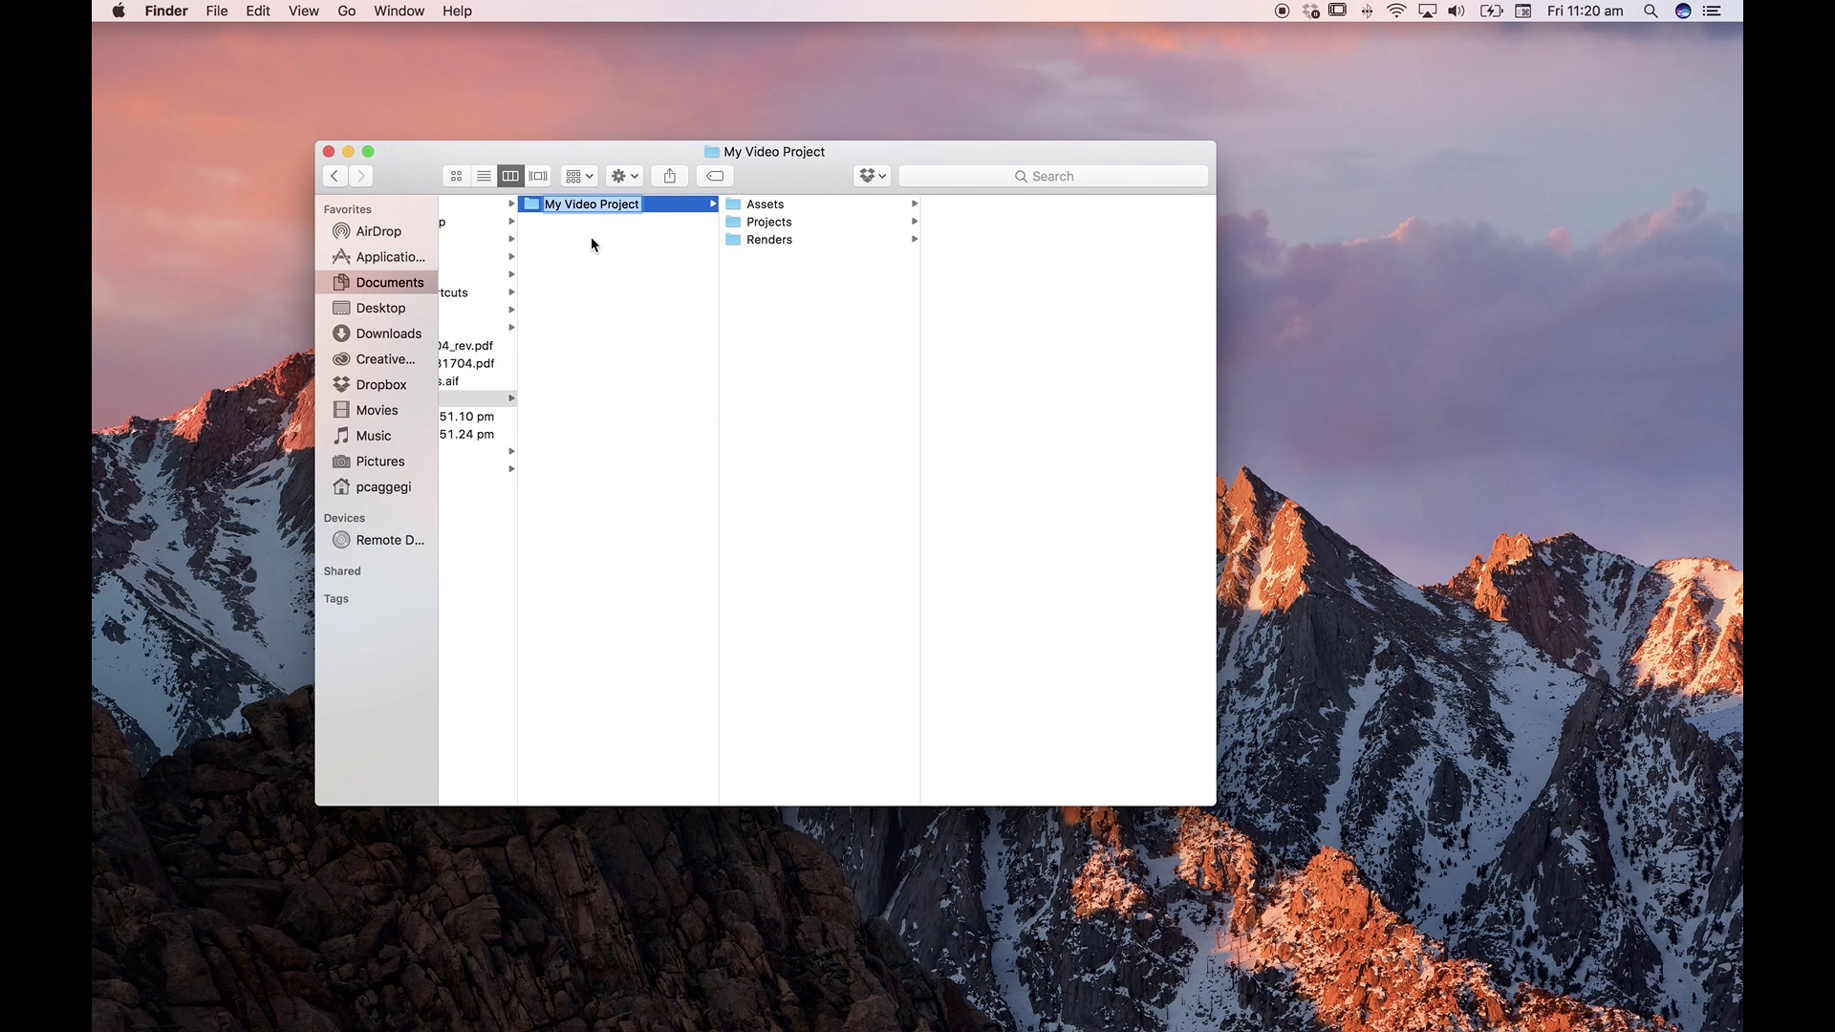
Review the My Video Project folder structure, examining the subfolders inside Assets, Projects and Renders
click(591, 237)
click(690, 205)
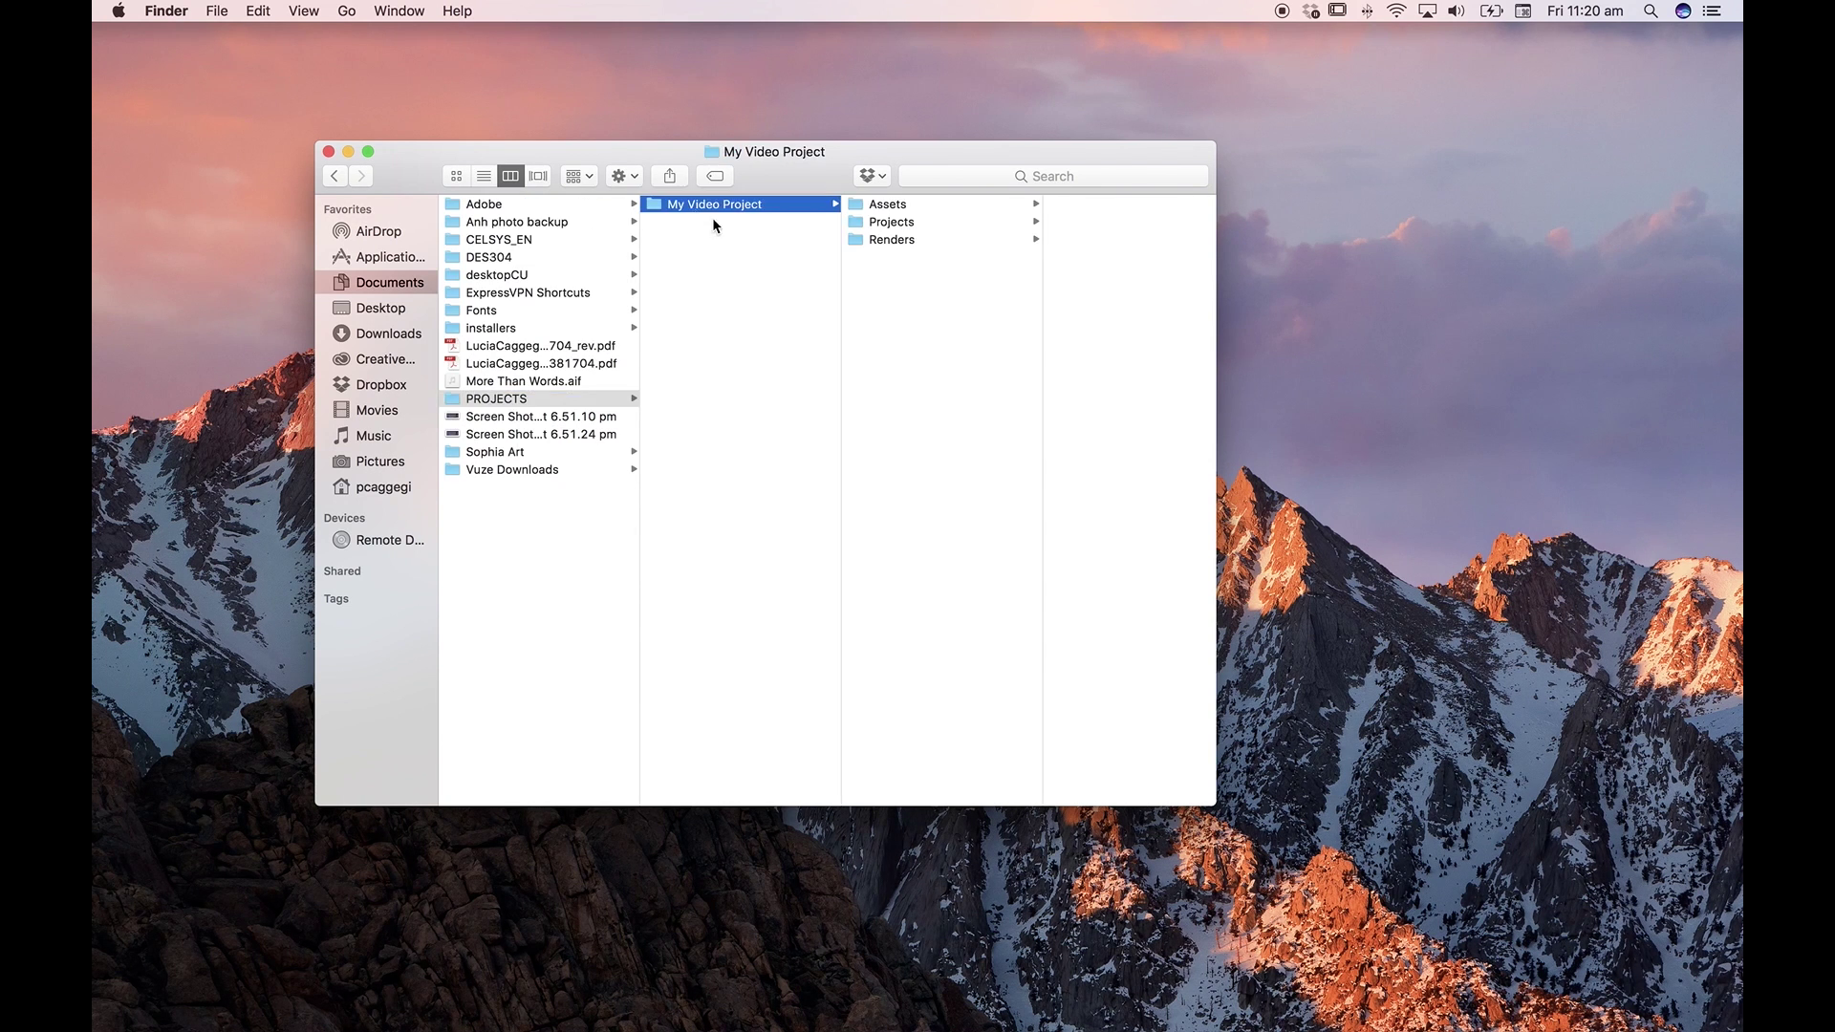
click(886, 207)
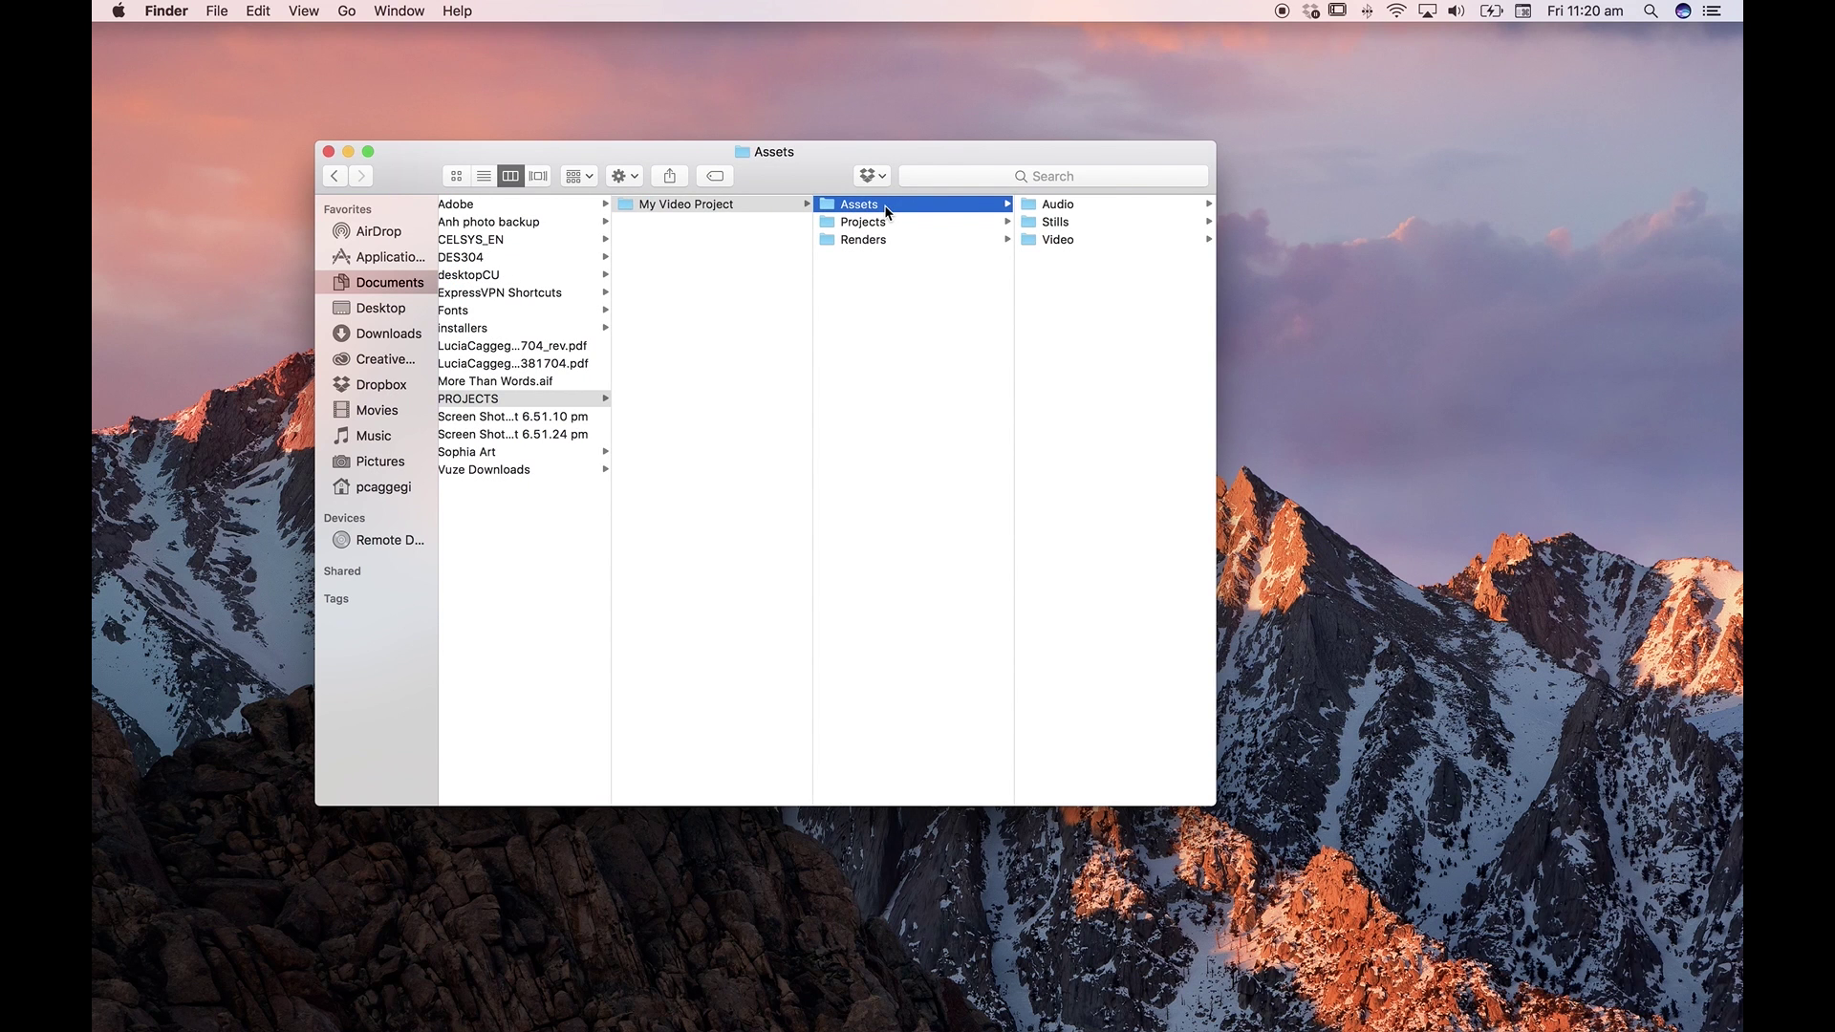
scroll(840, 304, right, 3)
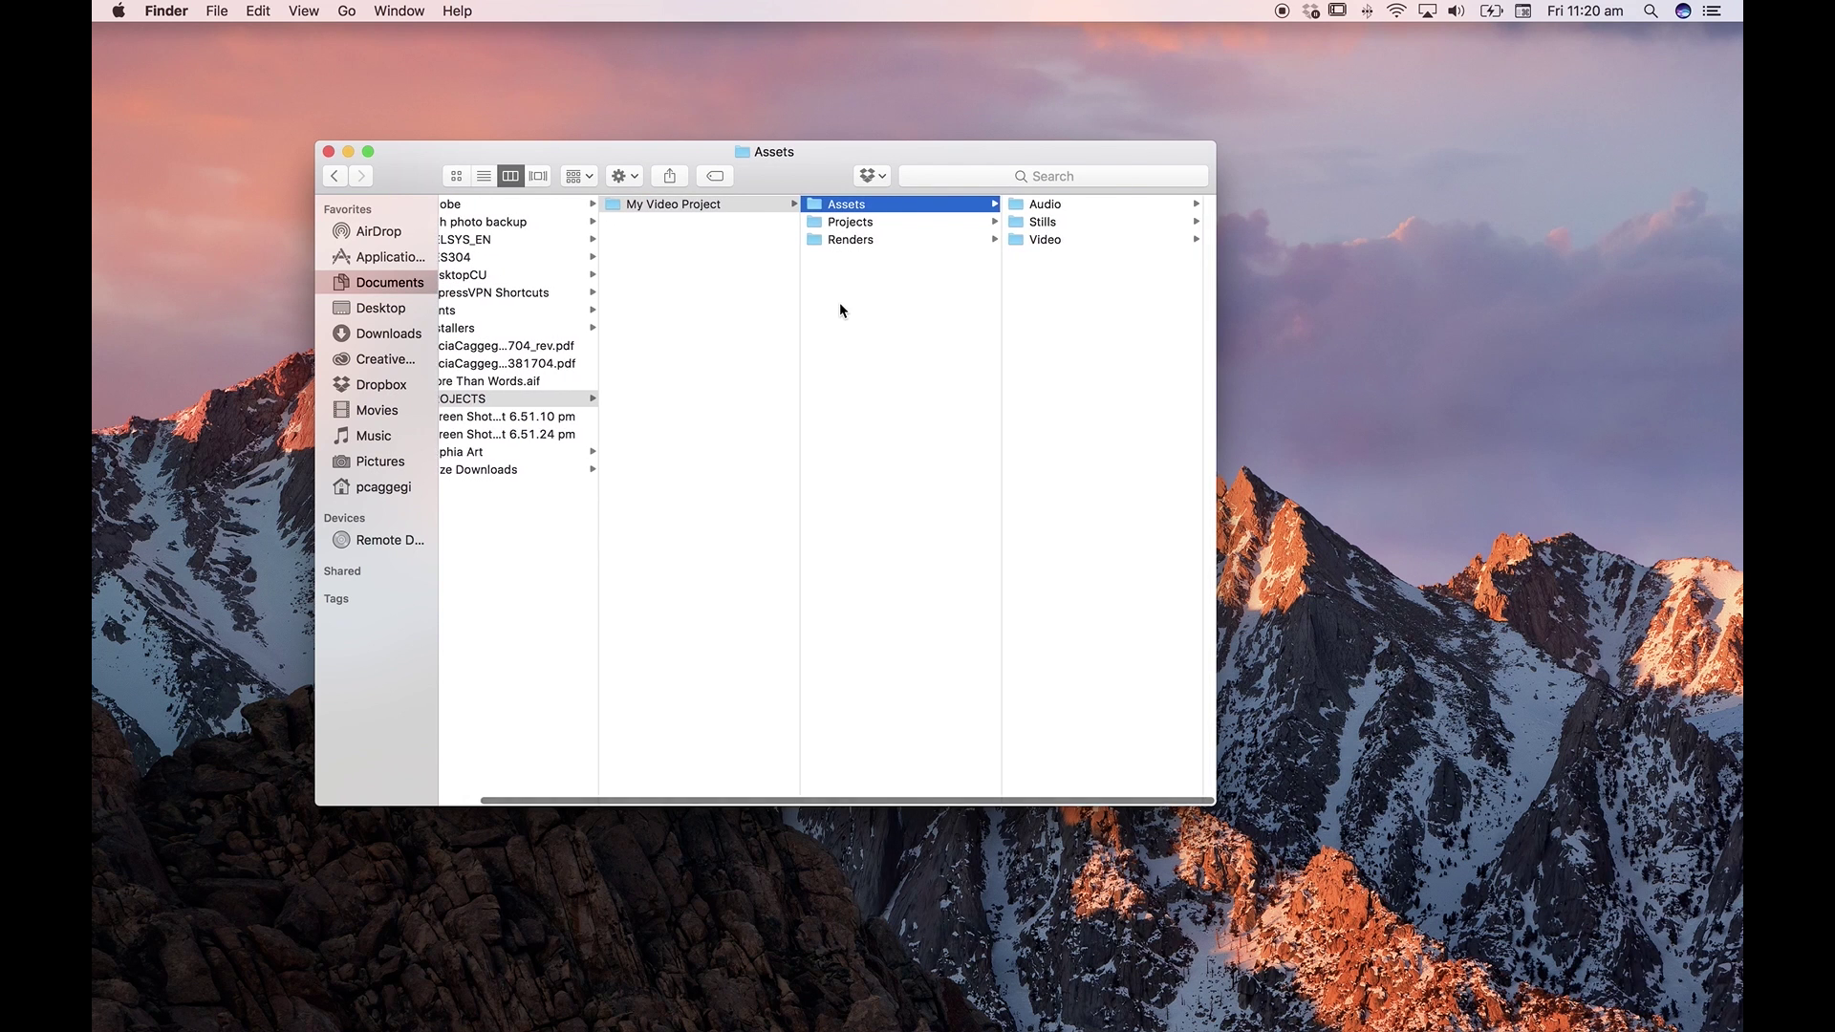
click(862, 226)
click(867, 241)
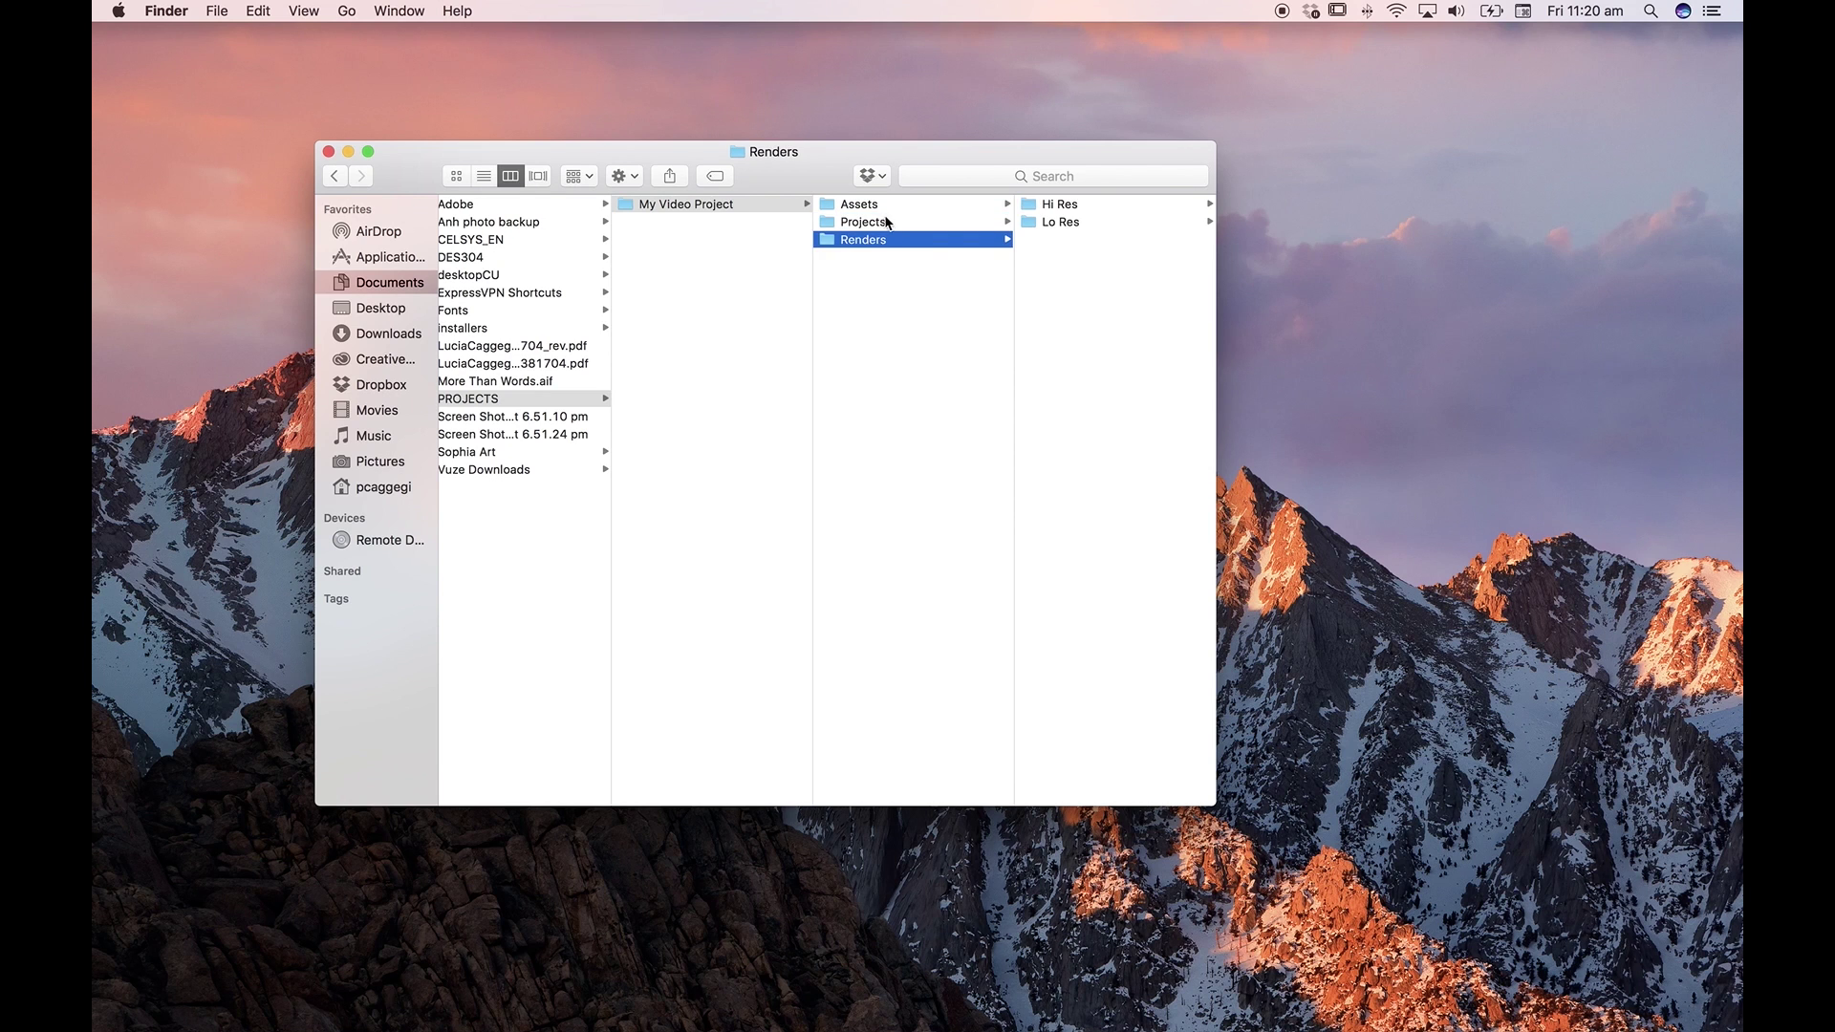
click(877, 203)
drag(1213, 761, 1305, 757)
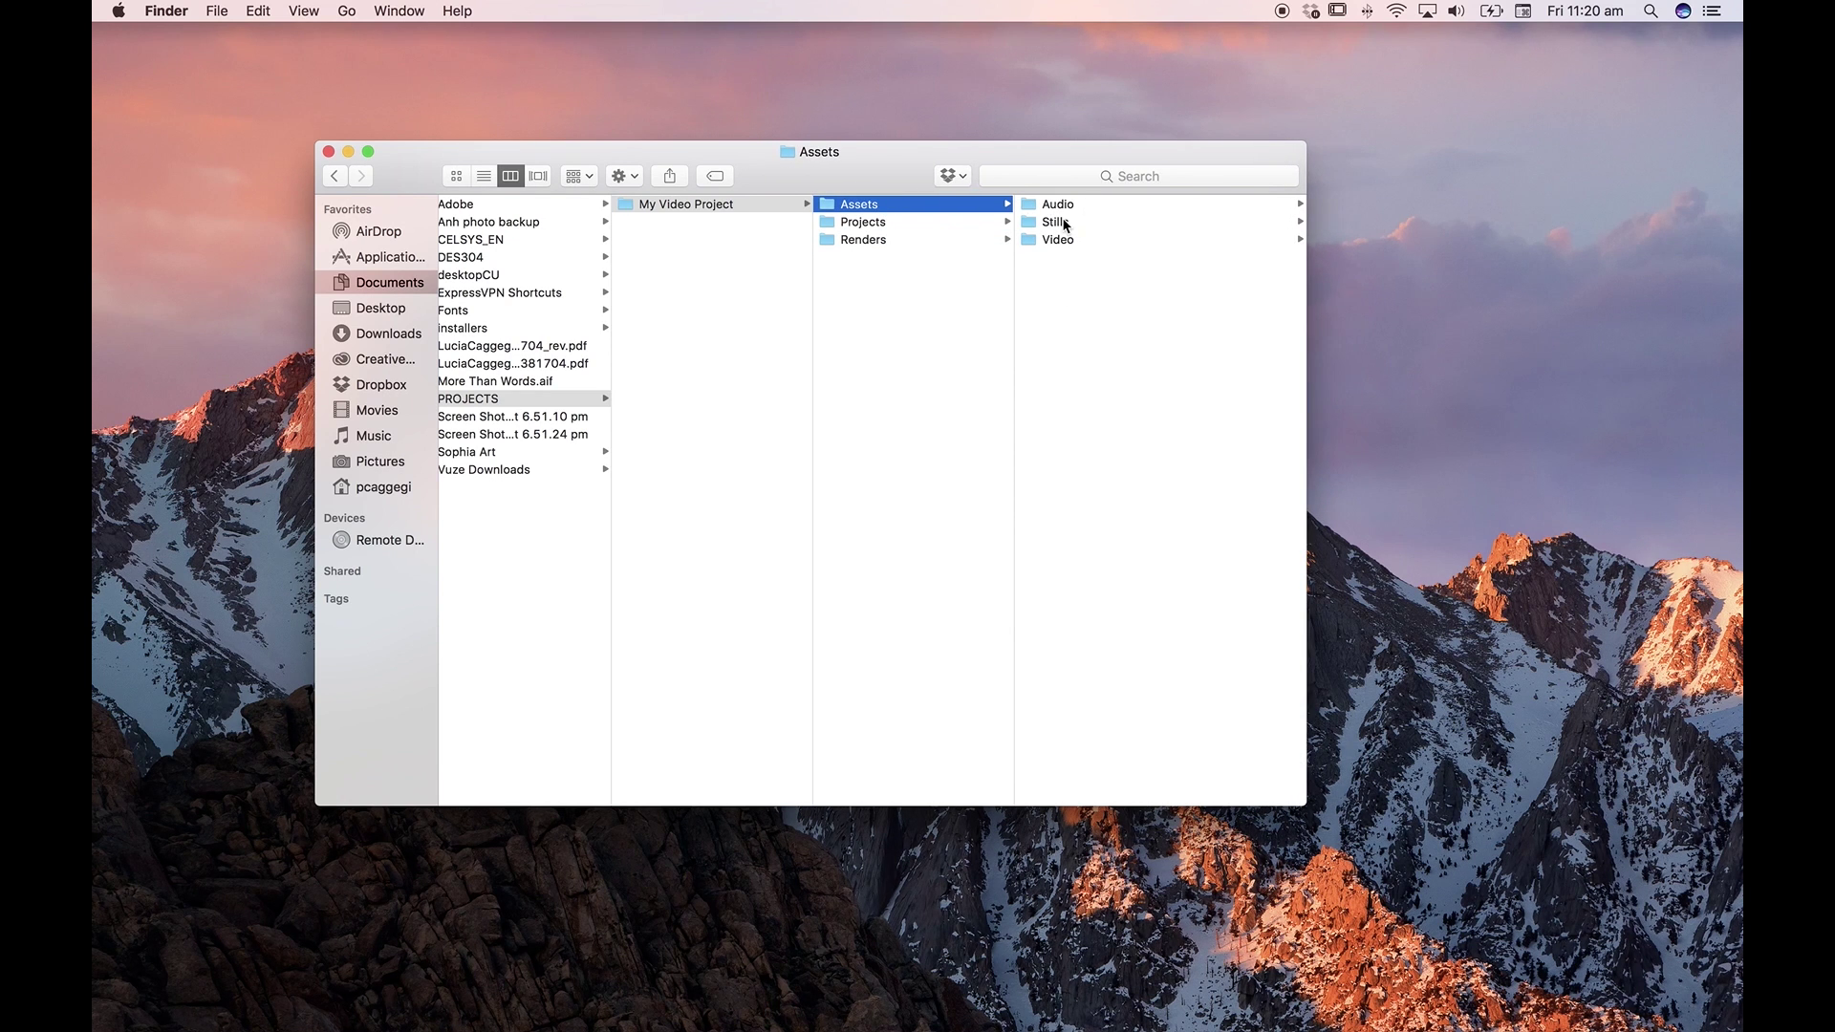
click(1066, 241)
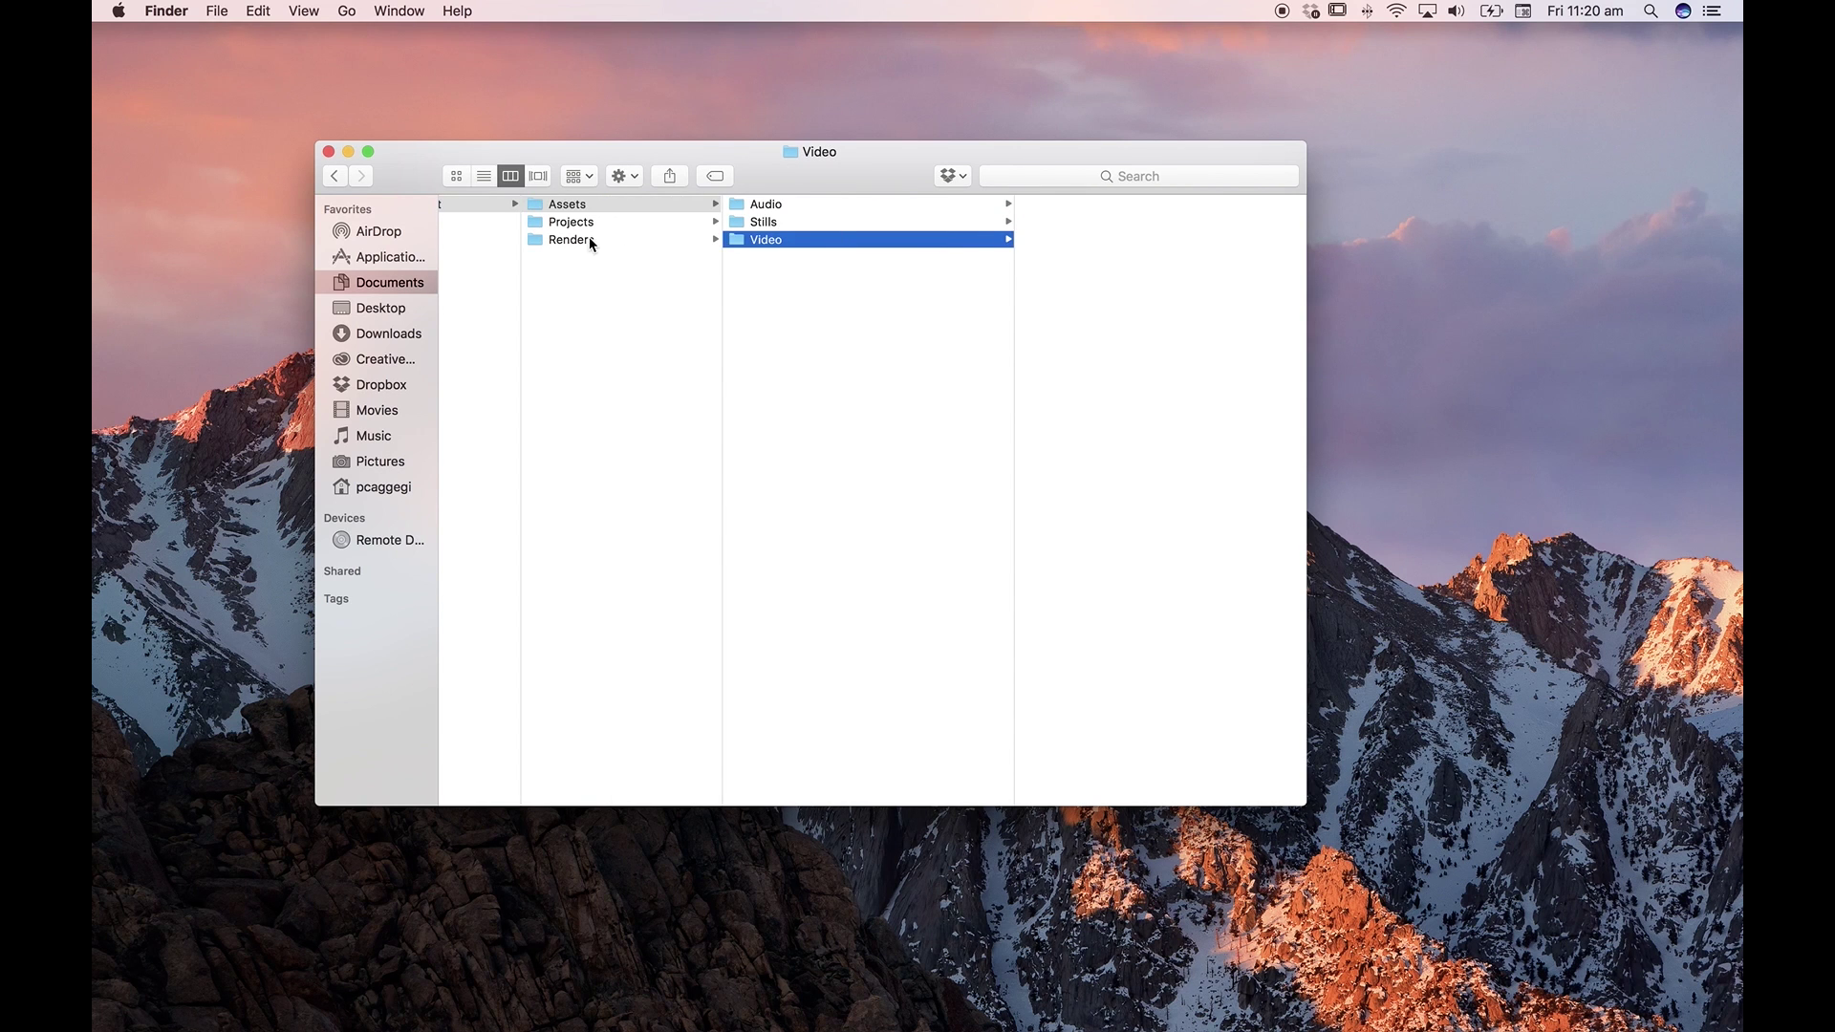
click(590, 241)
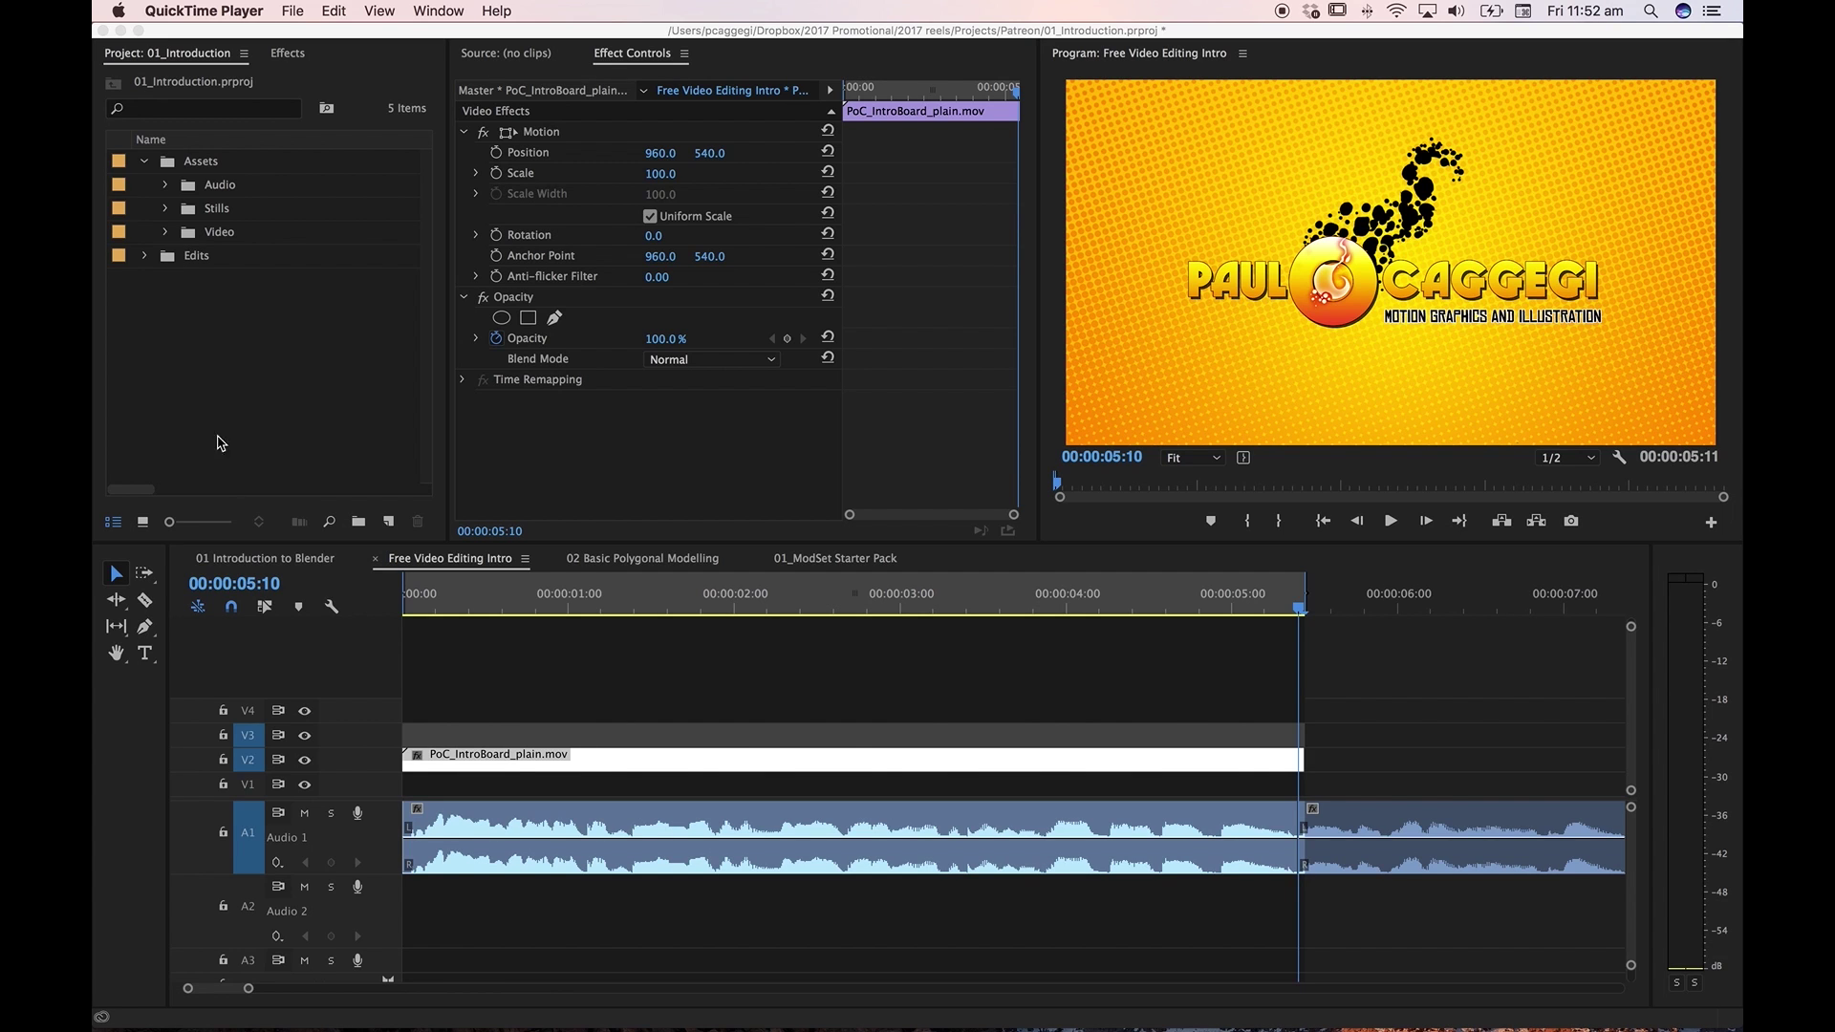
Switch to Premiere Pro and inspect the contents of the Audio and Video bins inside the Assets bin
click(166, 190)
click(165, 187)
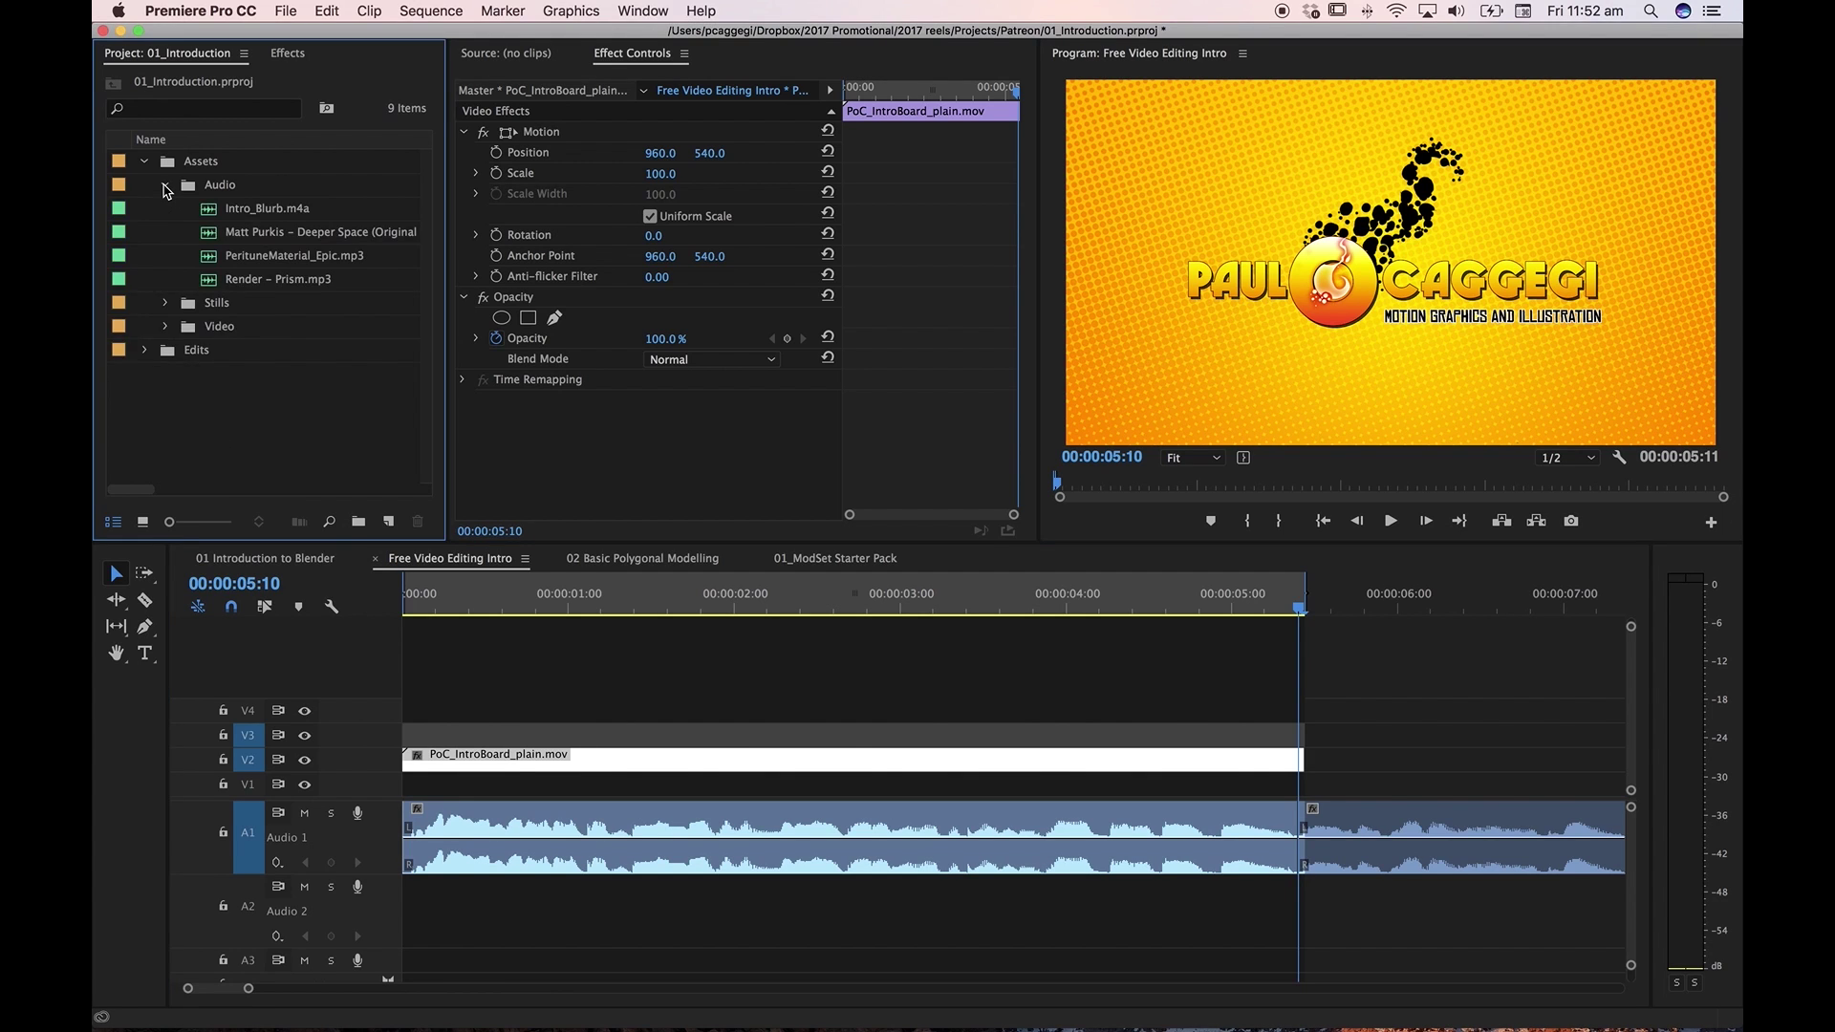
click(165, 186)
click(166, 232)
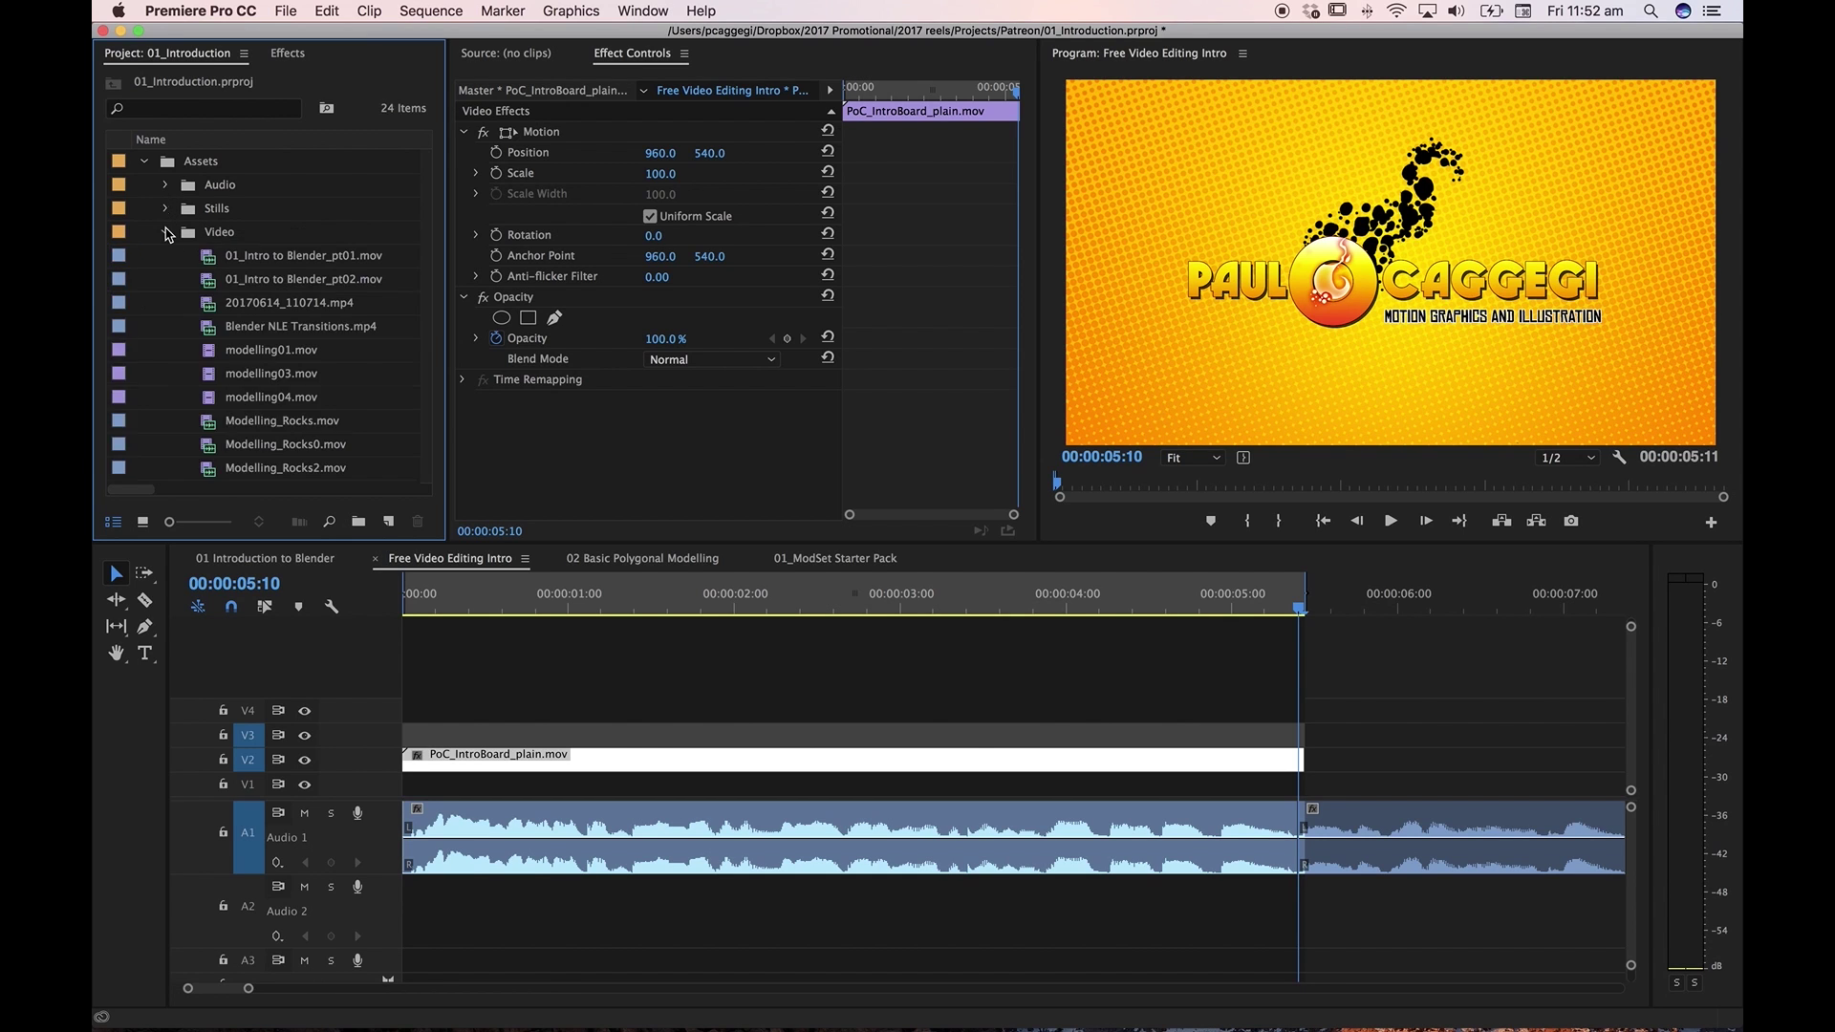
click(166, 232)
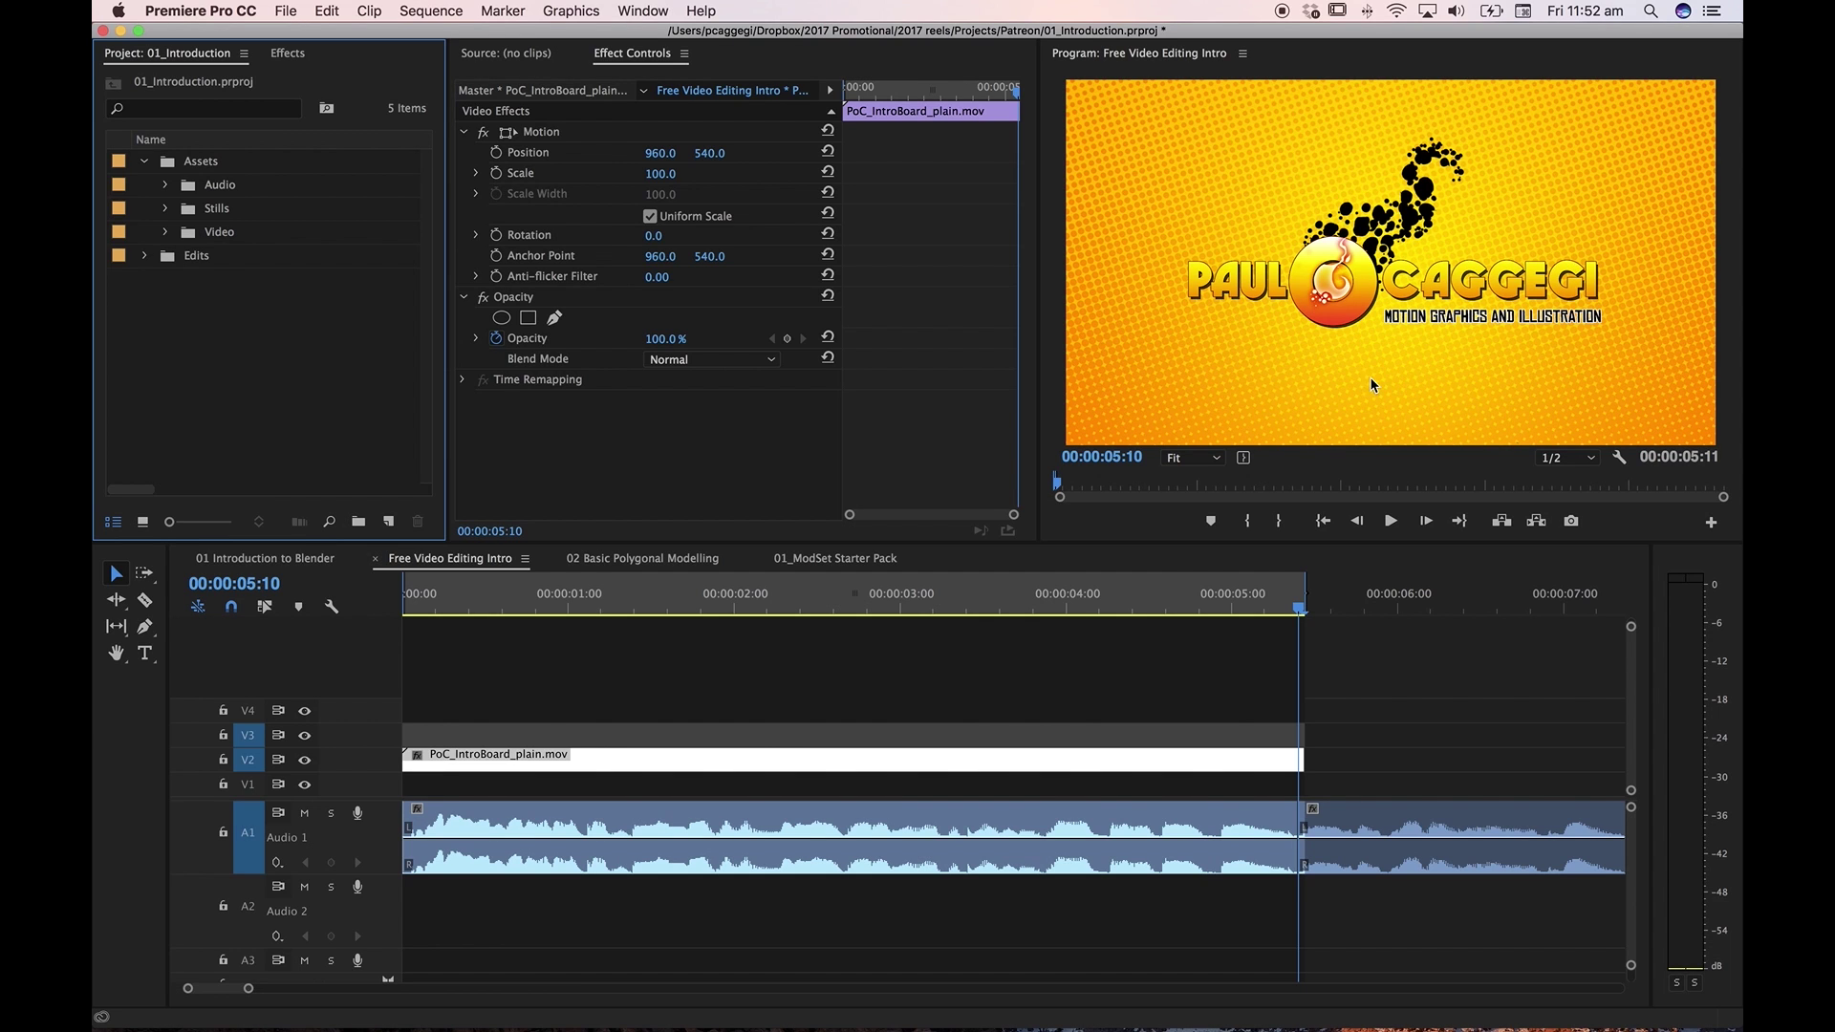
Scrub the Free Video Editing Intro sequence to 00:00:05:06
click(1186, 604)
drag(1189, 605, 1272, 664)
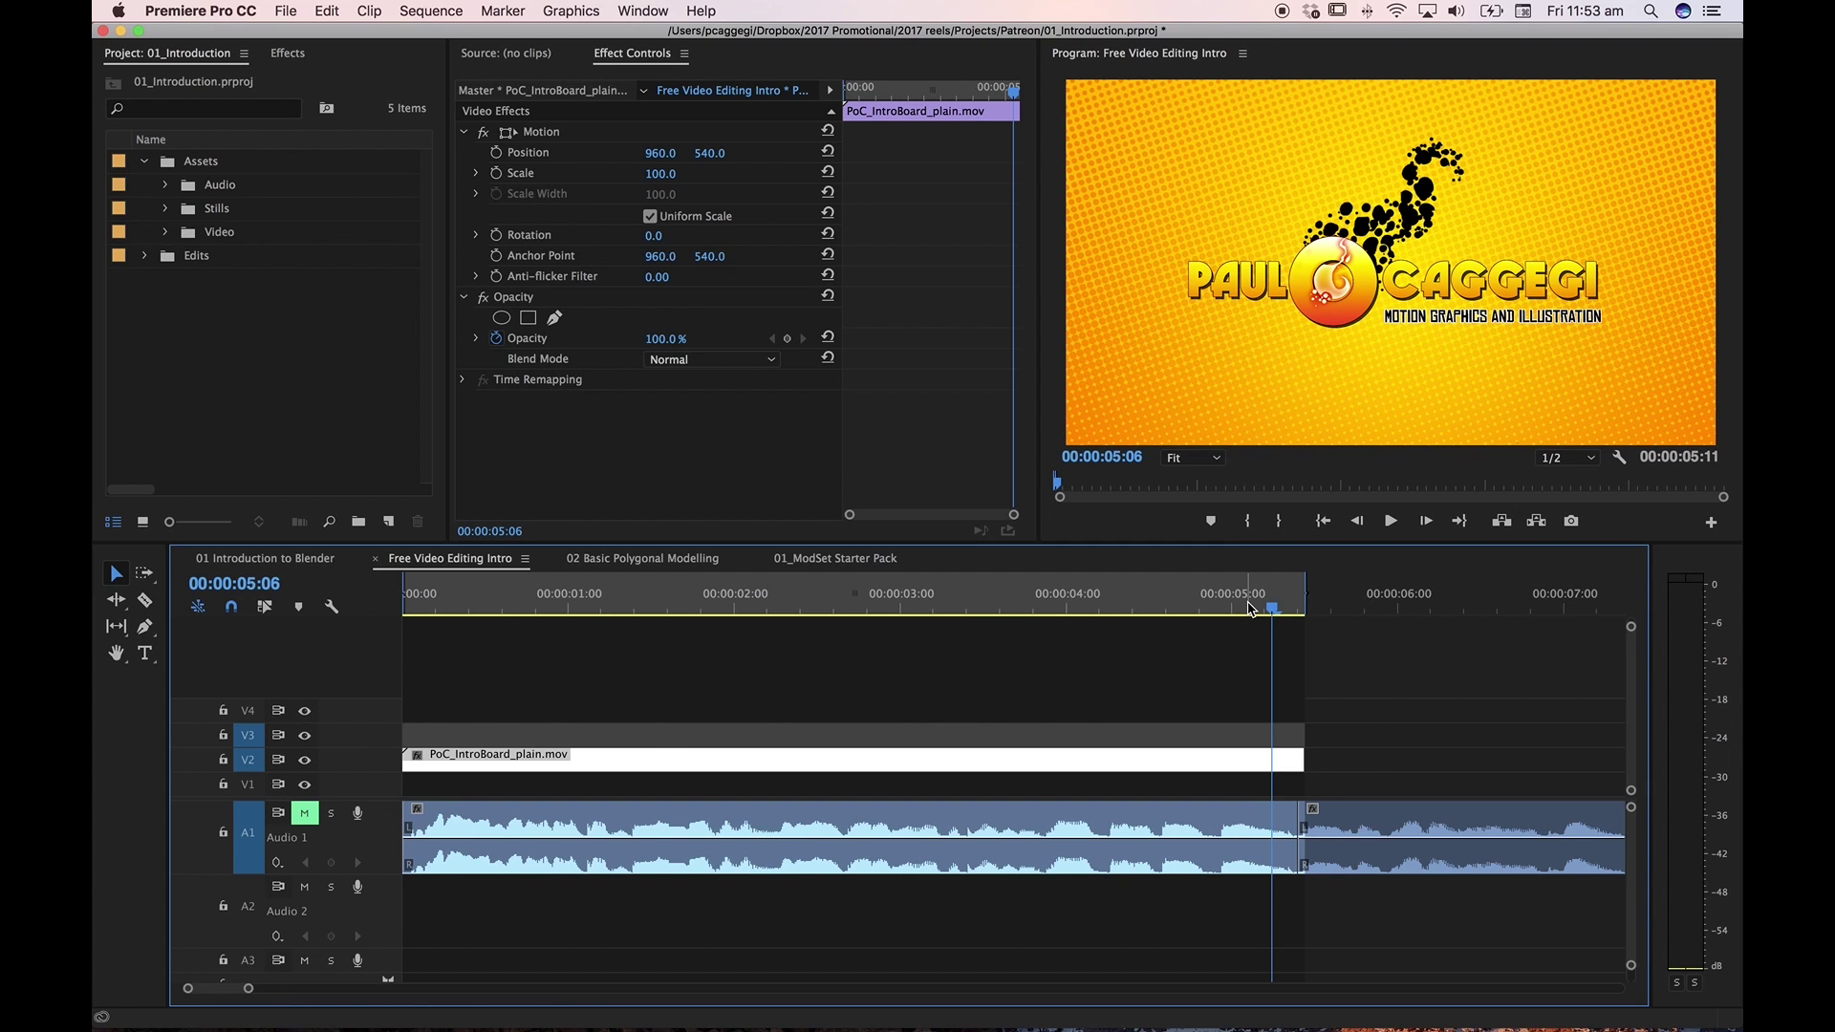
Load PoC_OutroBoard_plain.mov from the Video bin into the Source monitor and scrub it to 00:00:06:09
click(529, 55)
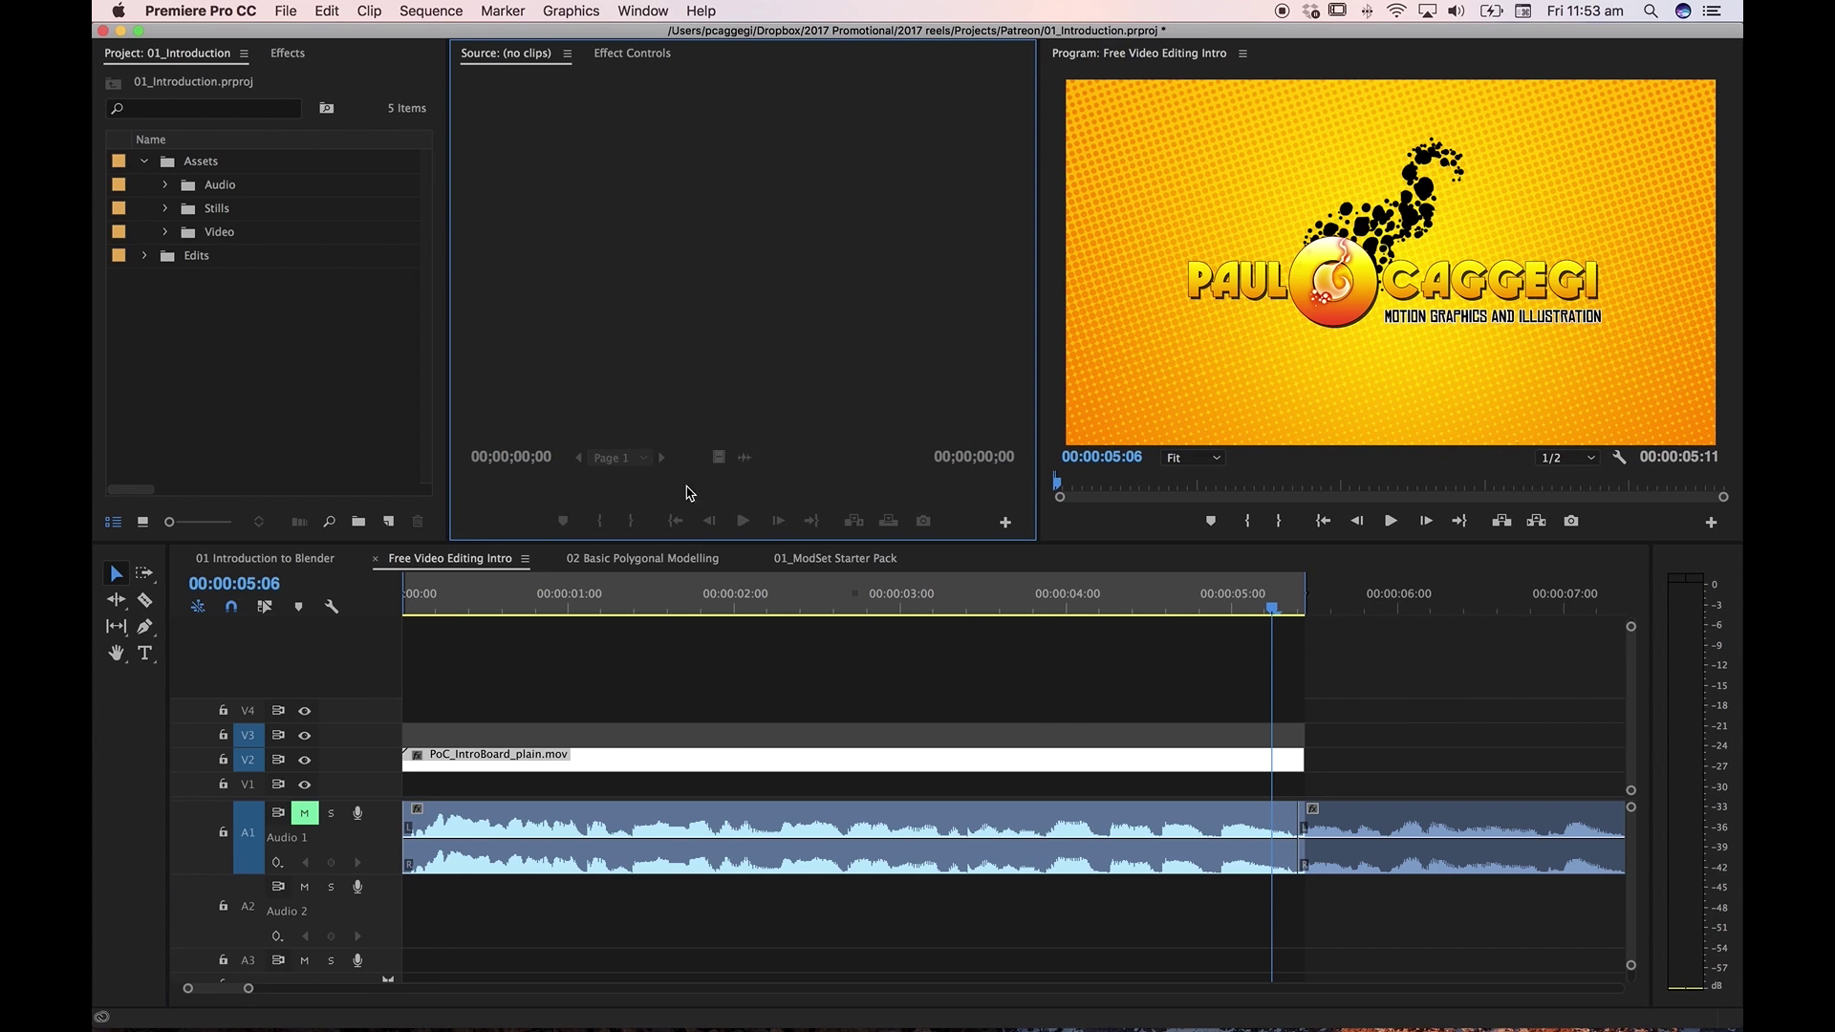
click(165, 232)
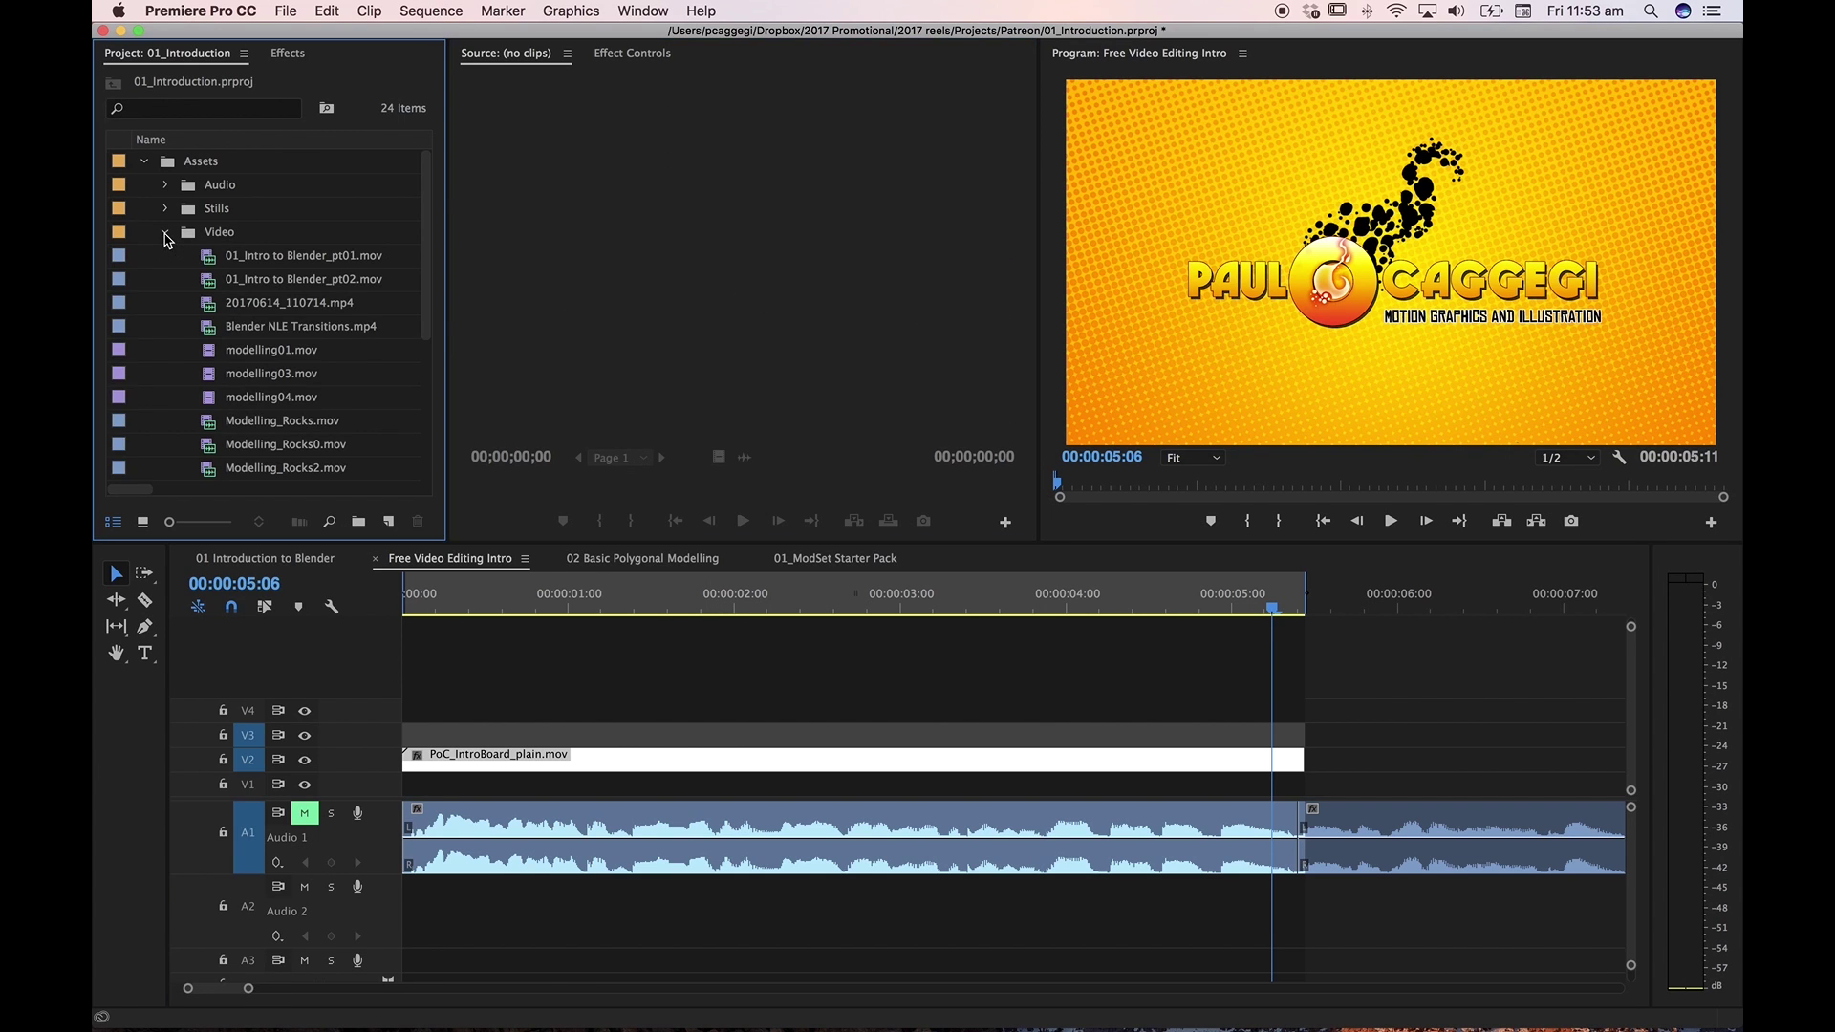
scroll(275, 405, down, 5)
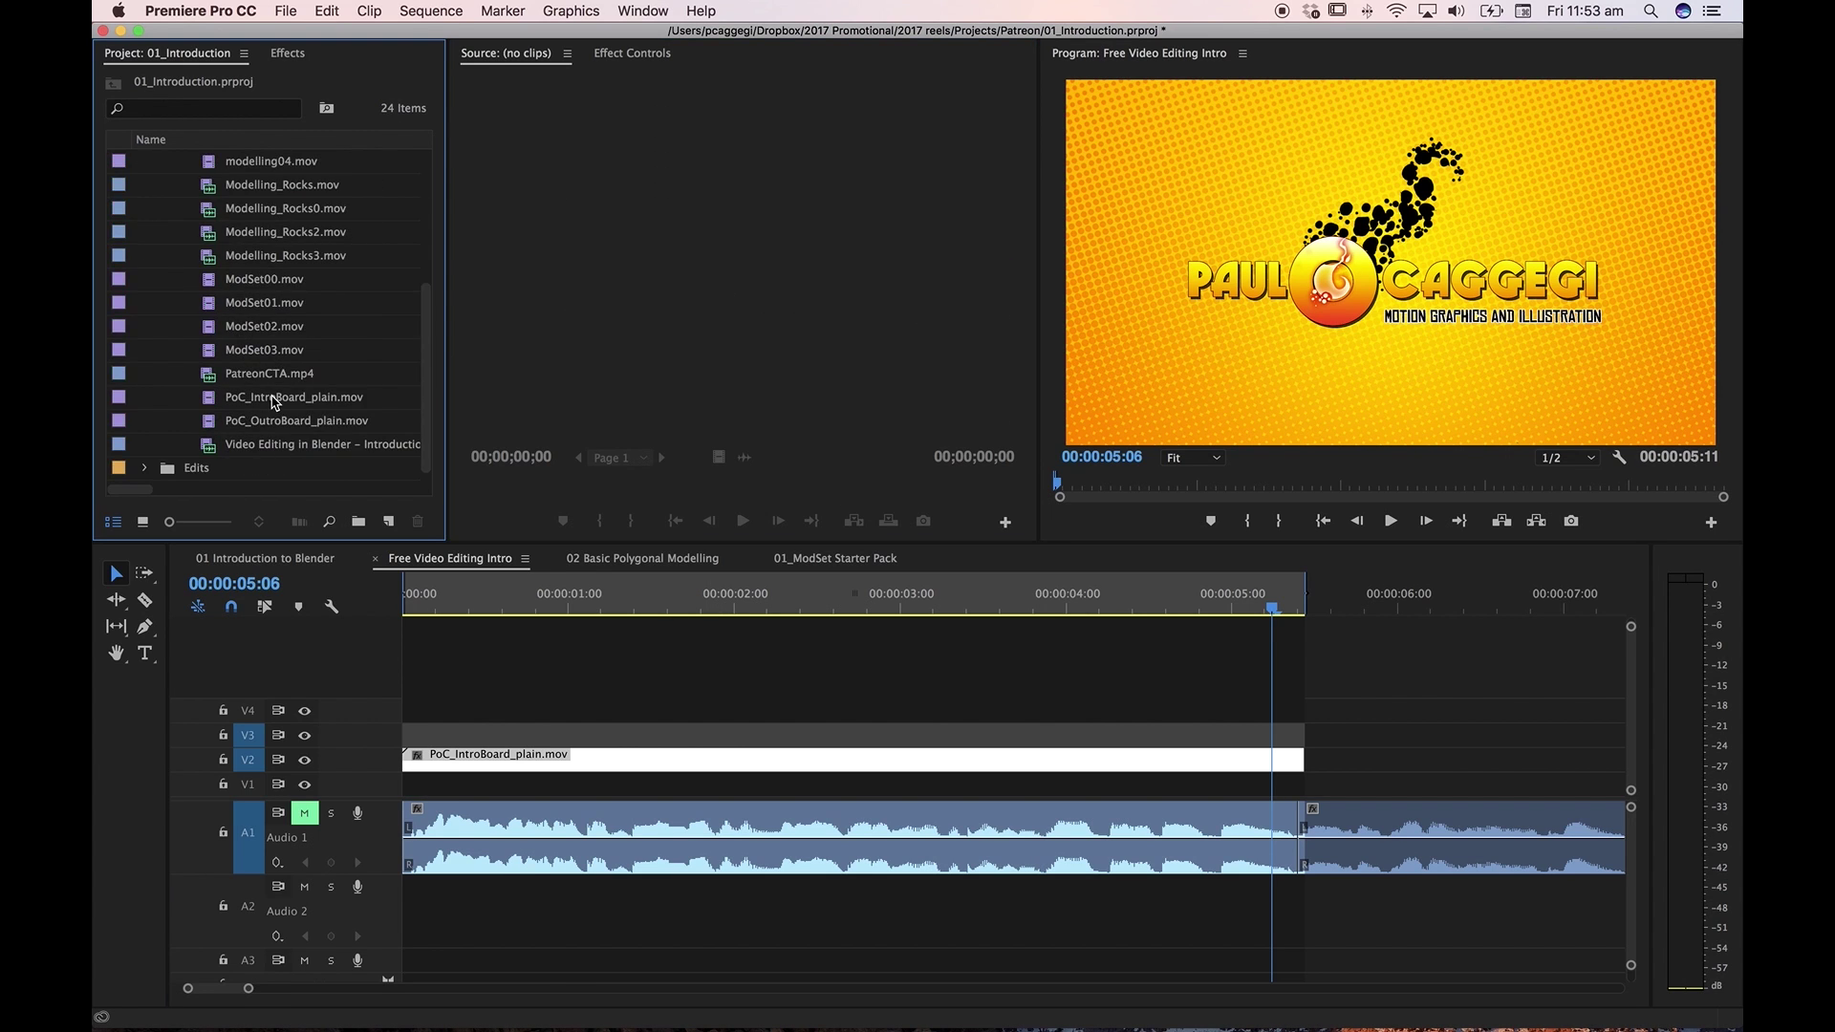
drag(283, 421, 628, 361)
drag(528, 484, 677, 291)
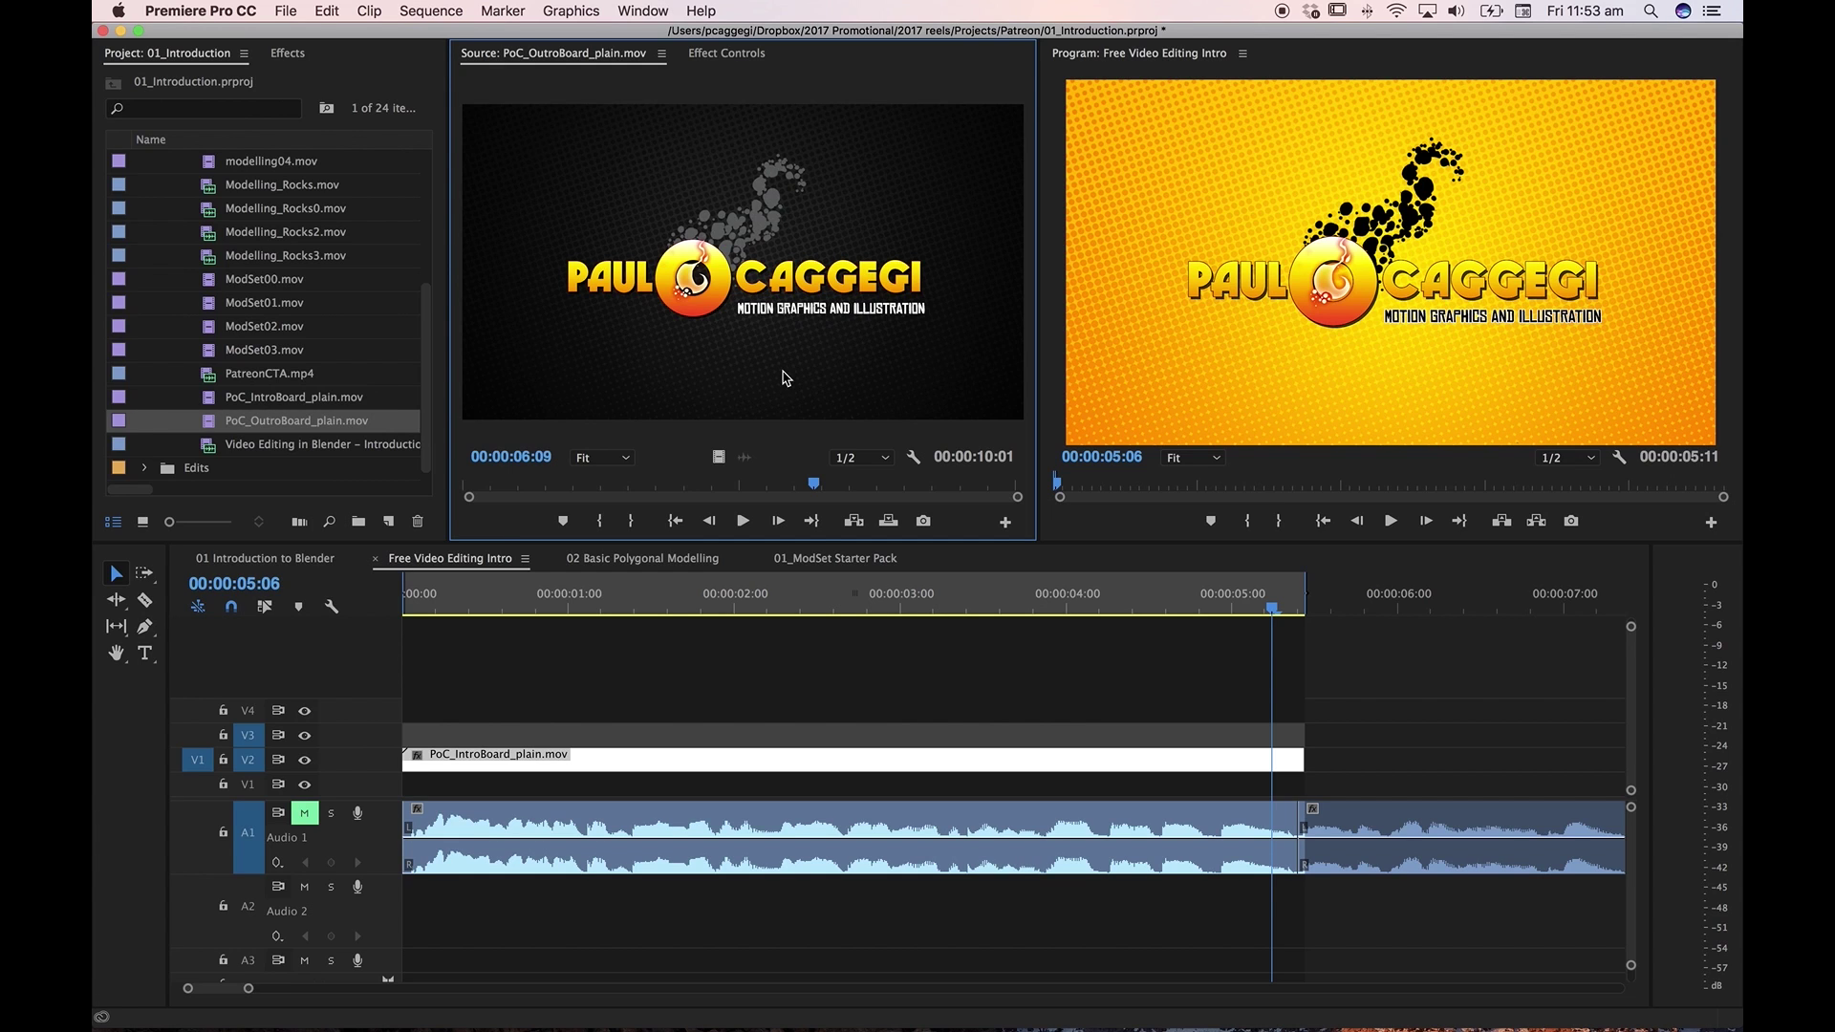
Show the effect controls of the PoC_IntroBoard_plain.mov clip in the sequence
click(707, 53)
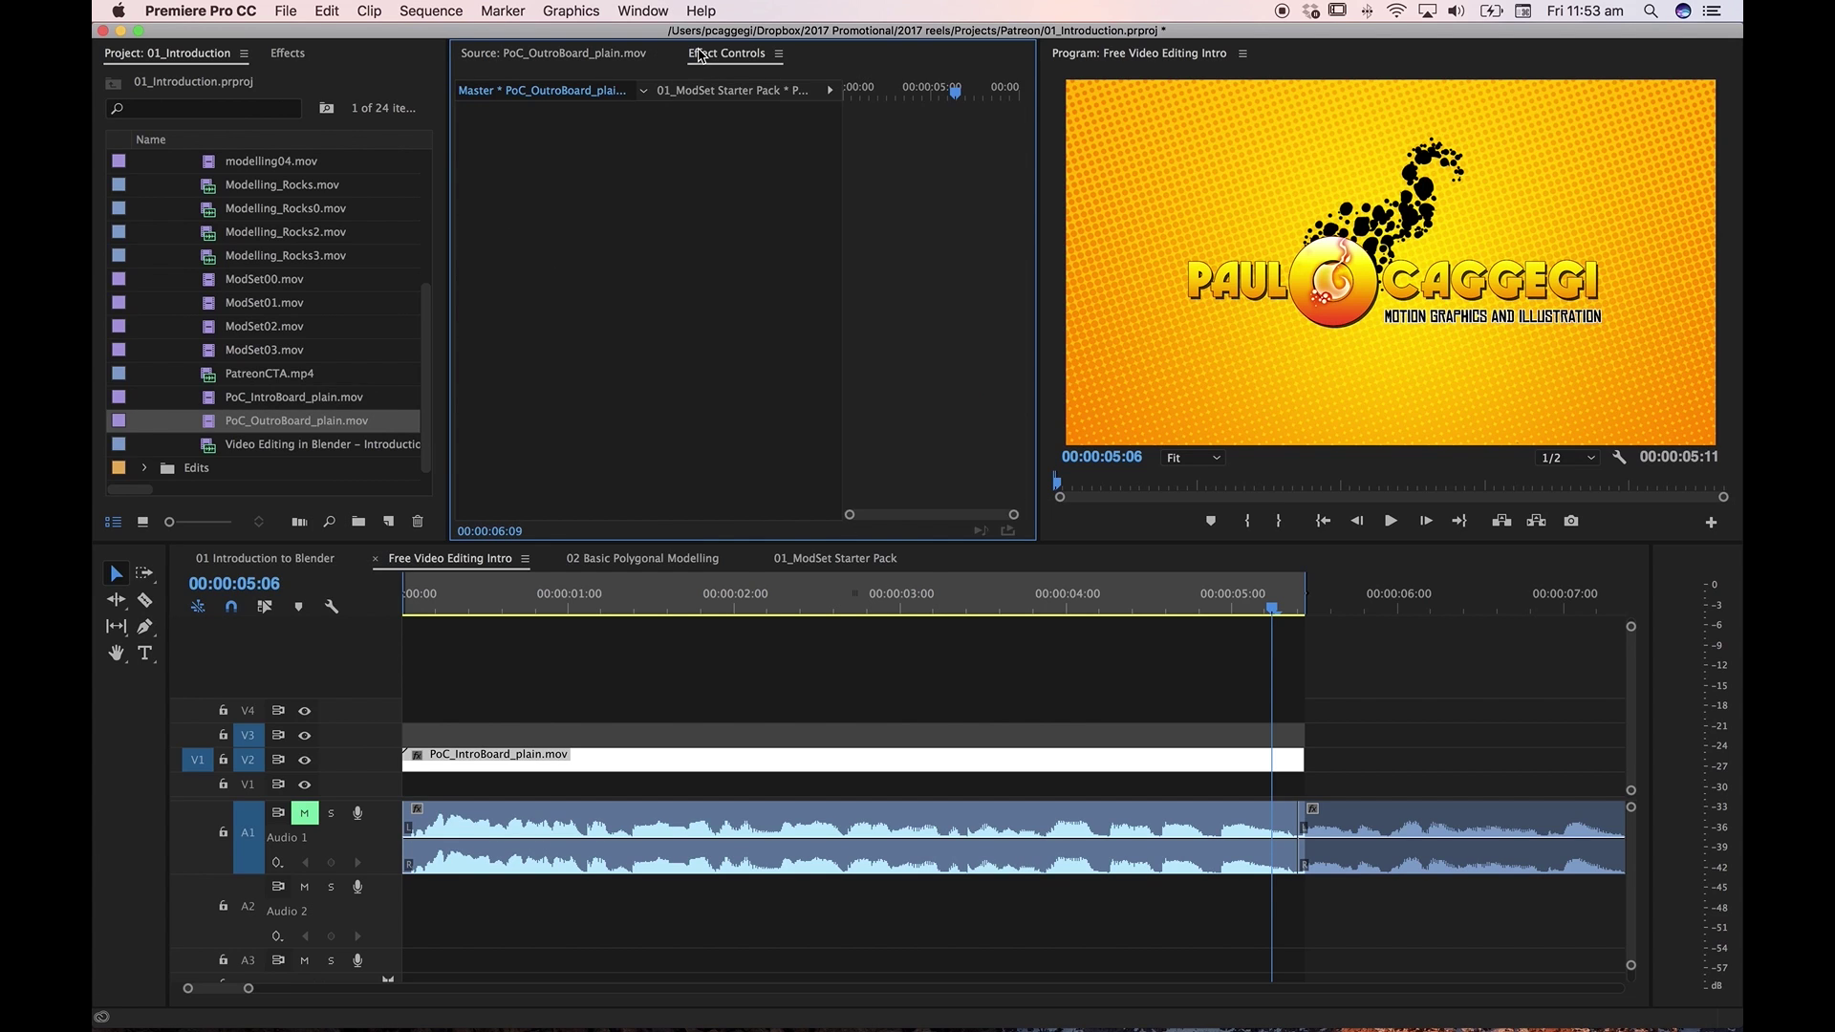
click(932, 770)
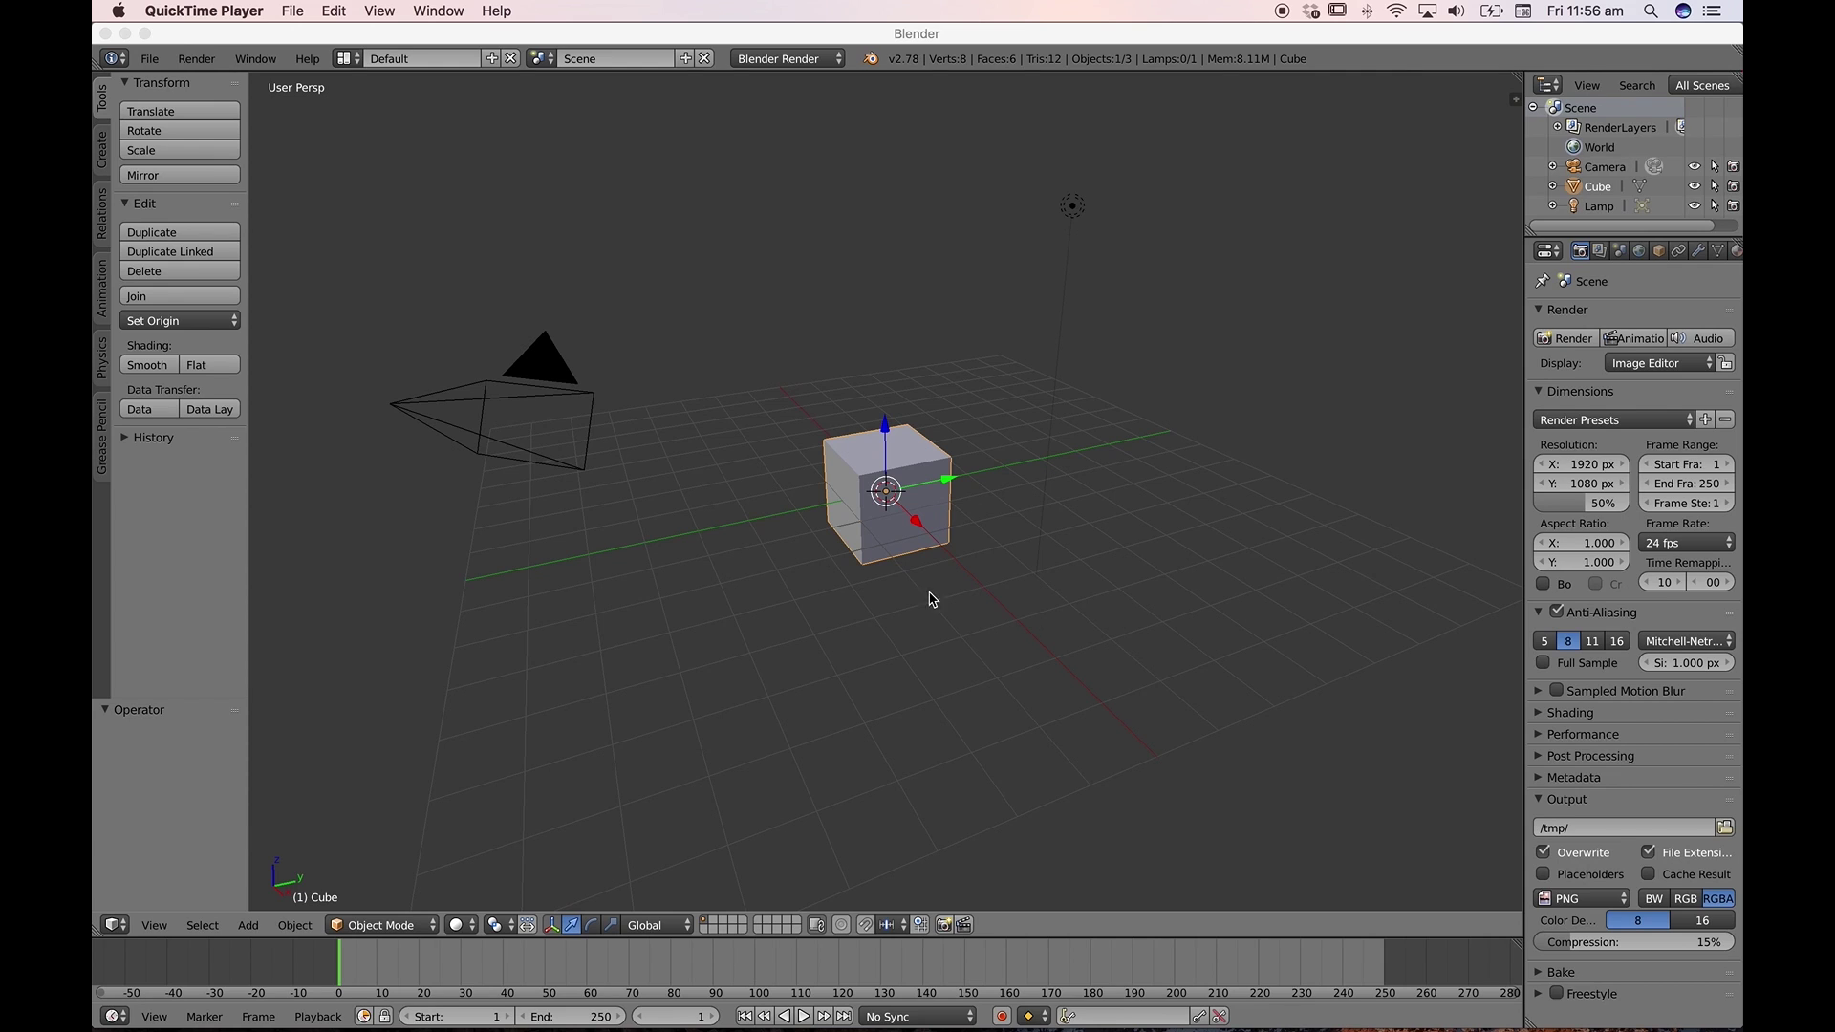
Switch to Blender and change the screen layout from Default to Video Editing
click(346, 60)
click(345, 60)
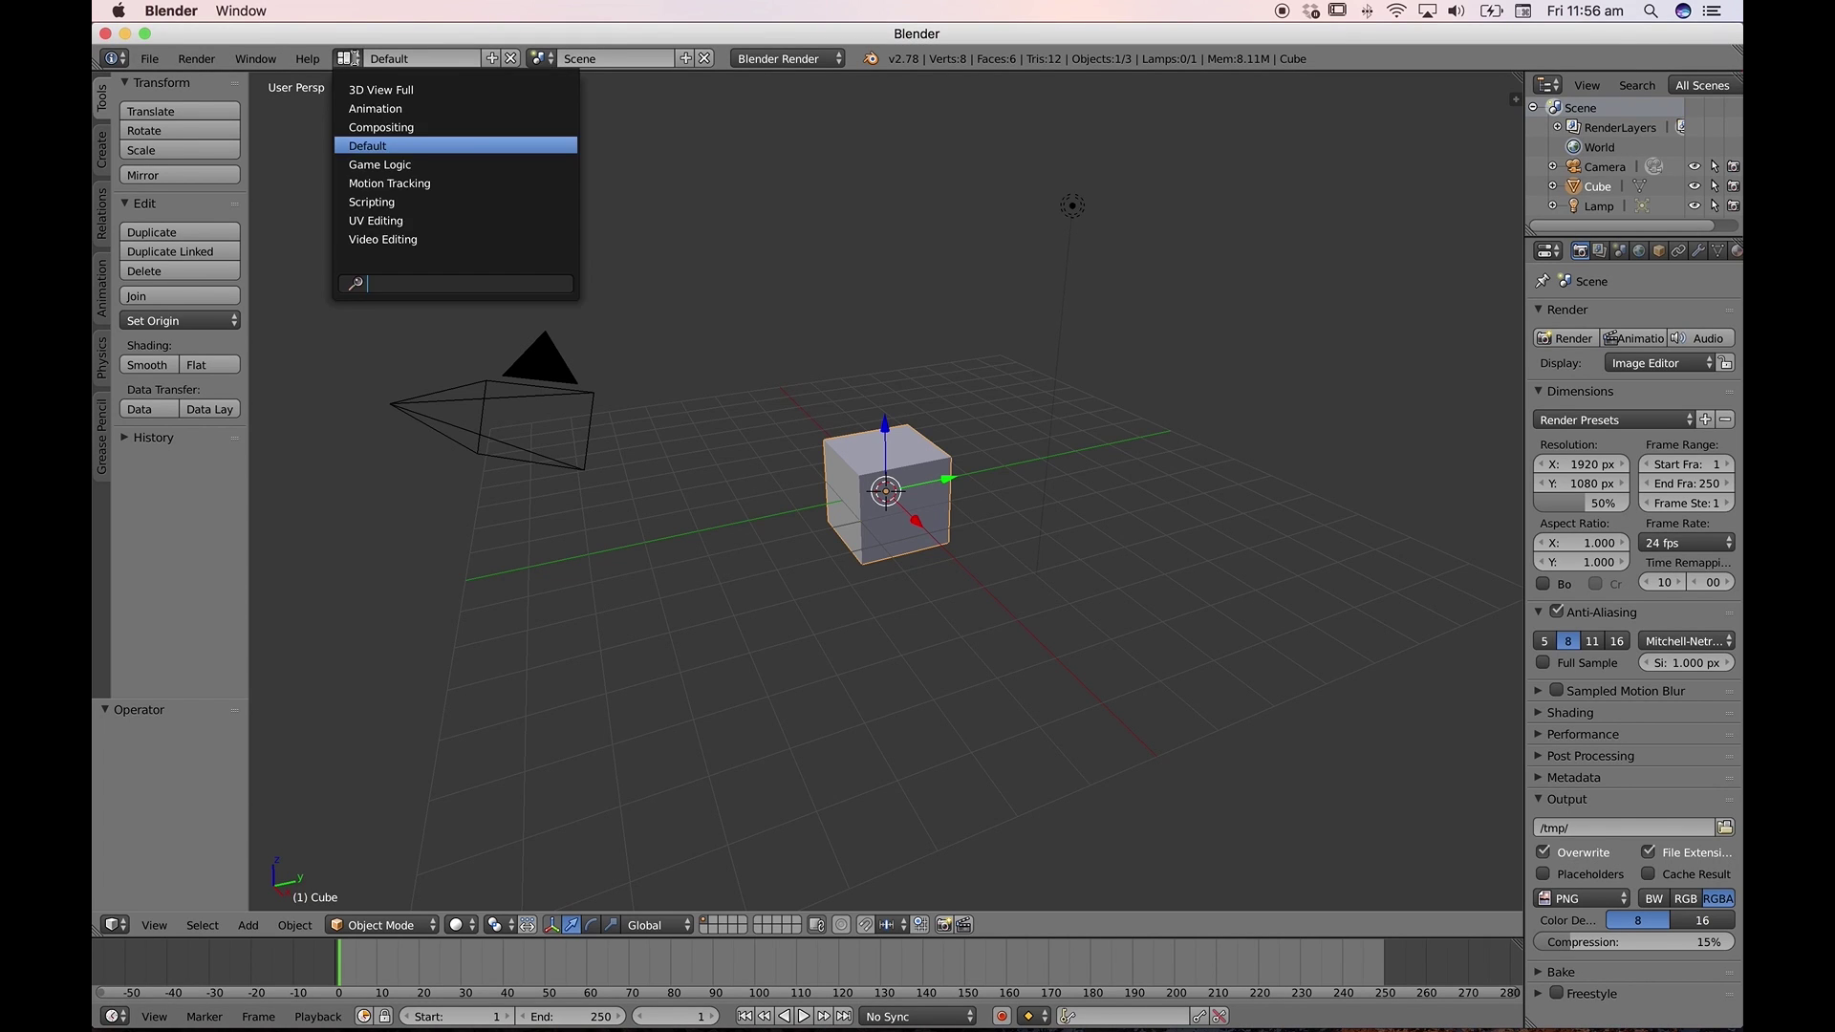
click(359, 63)
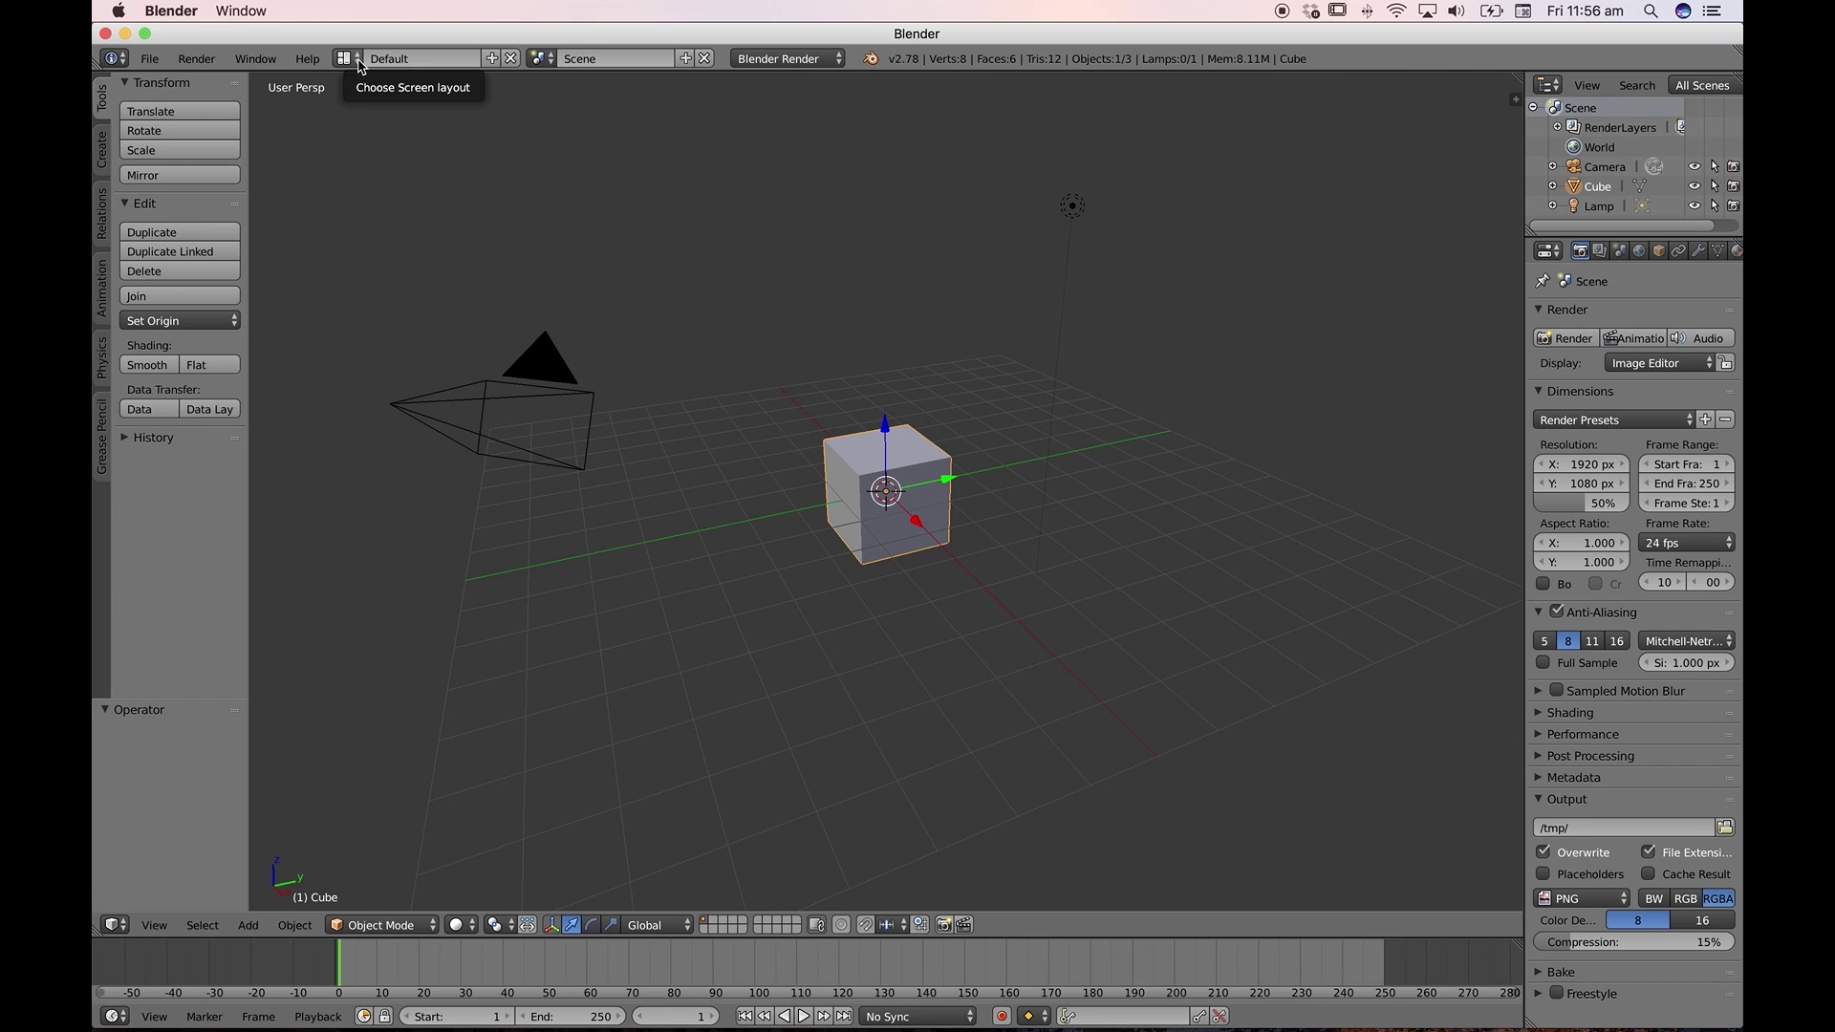
click(360, 63)
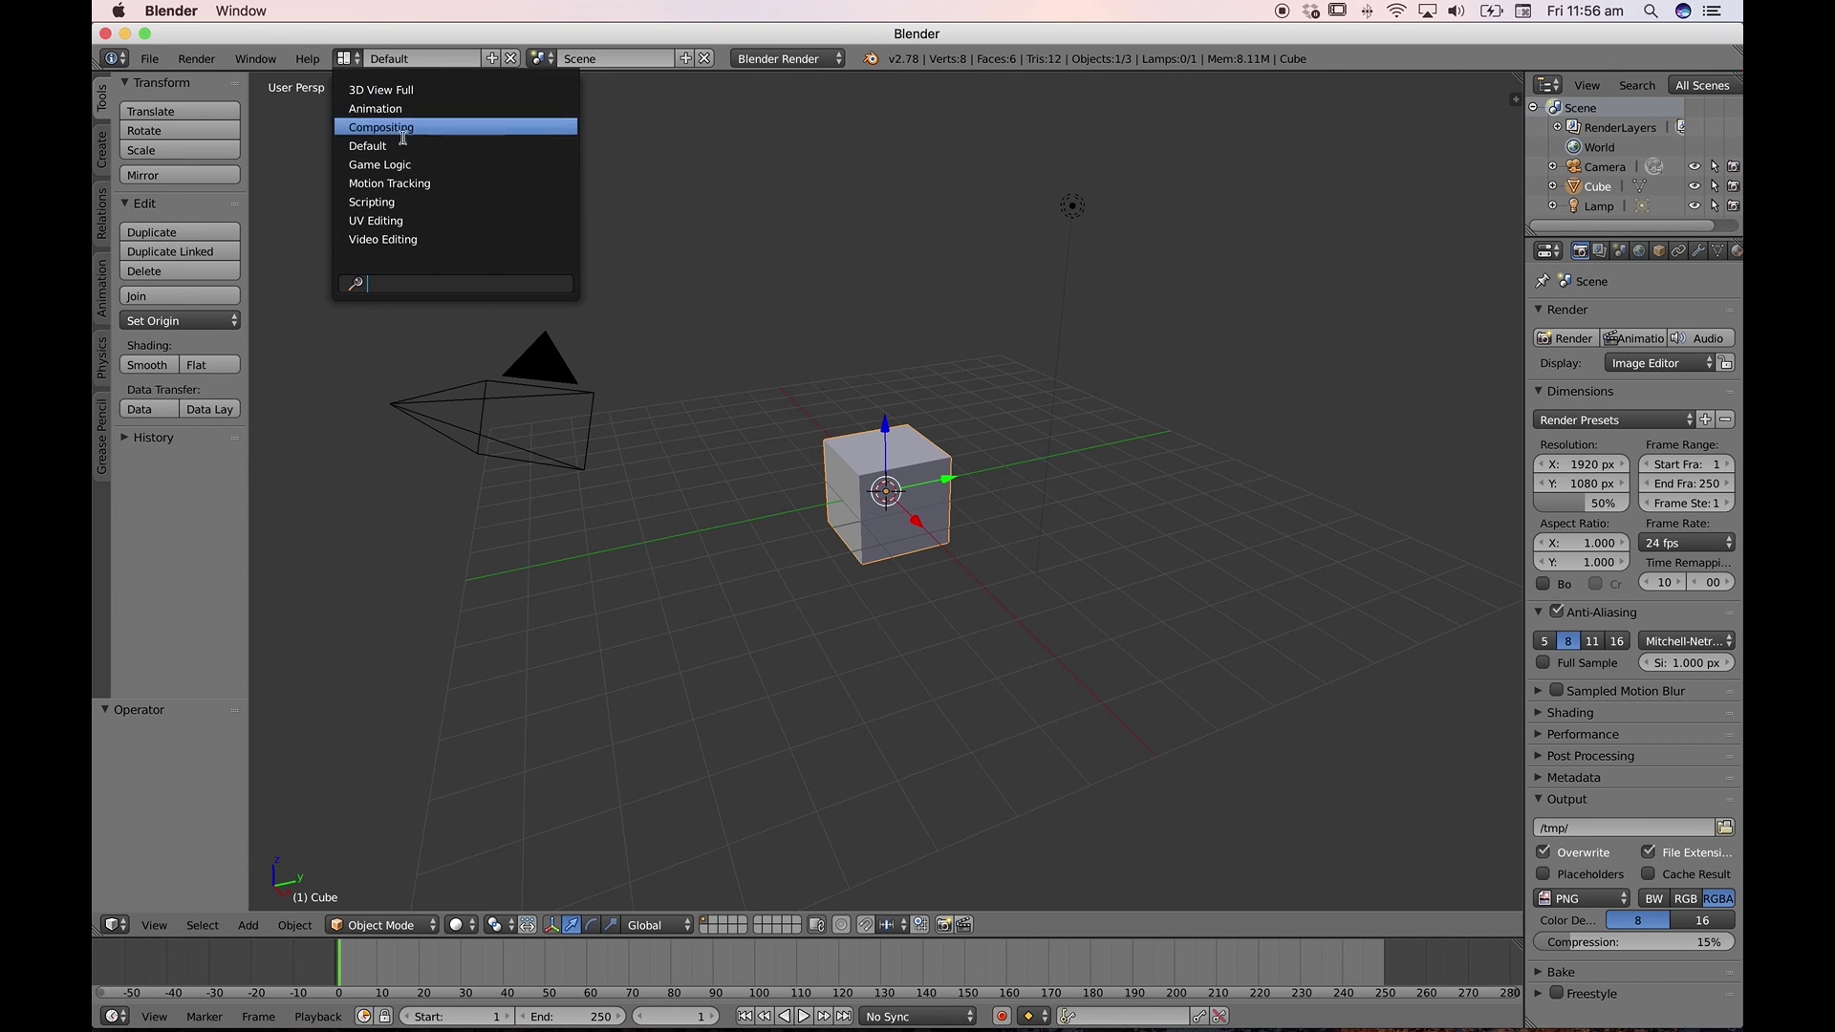
click(456, 238)
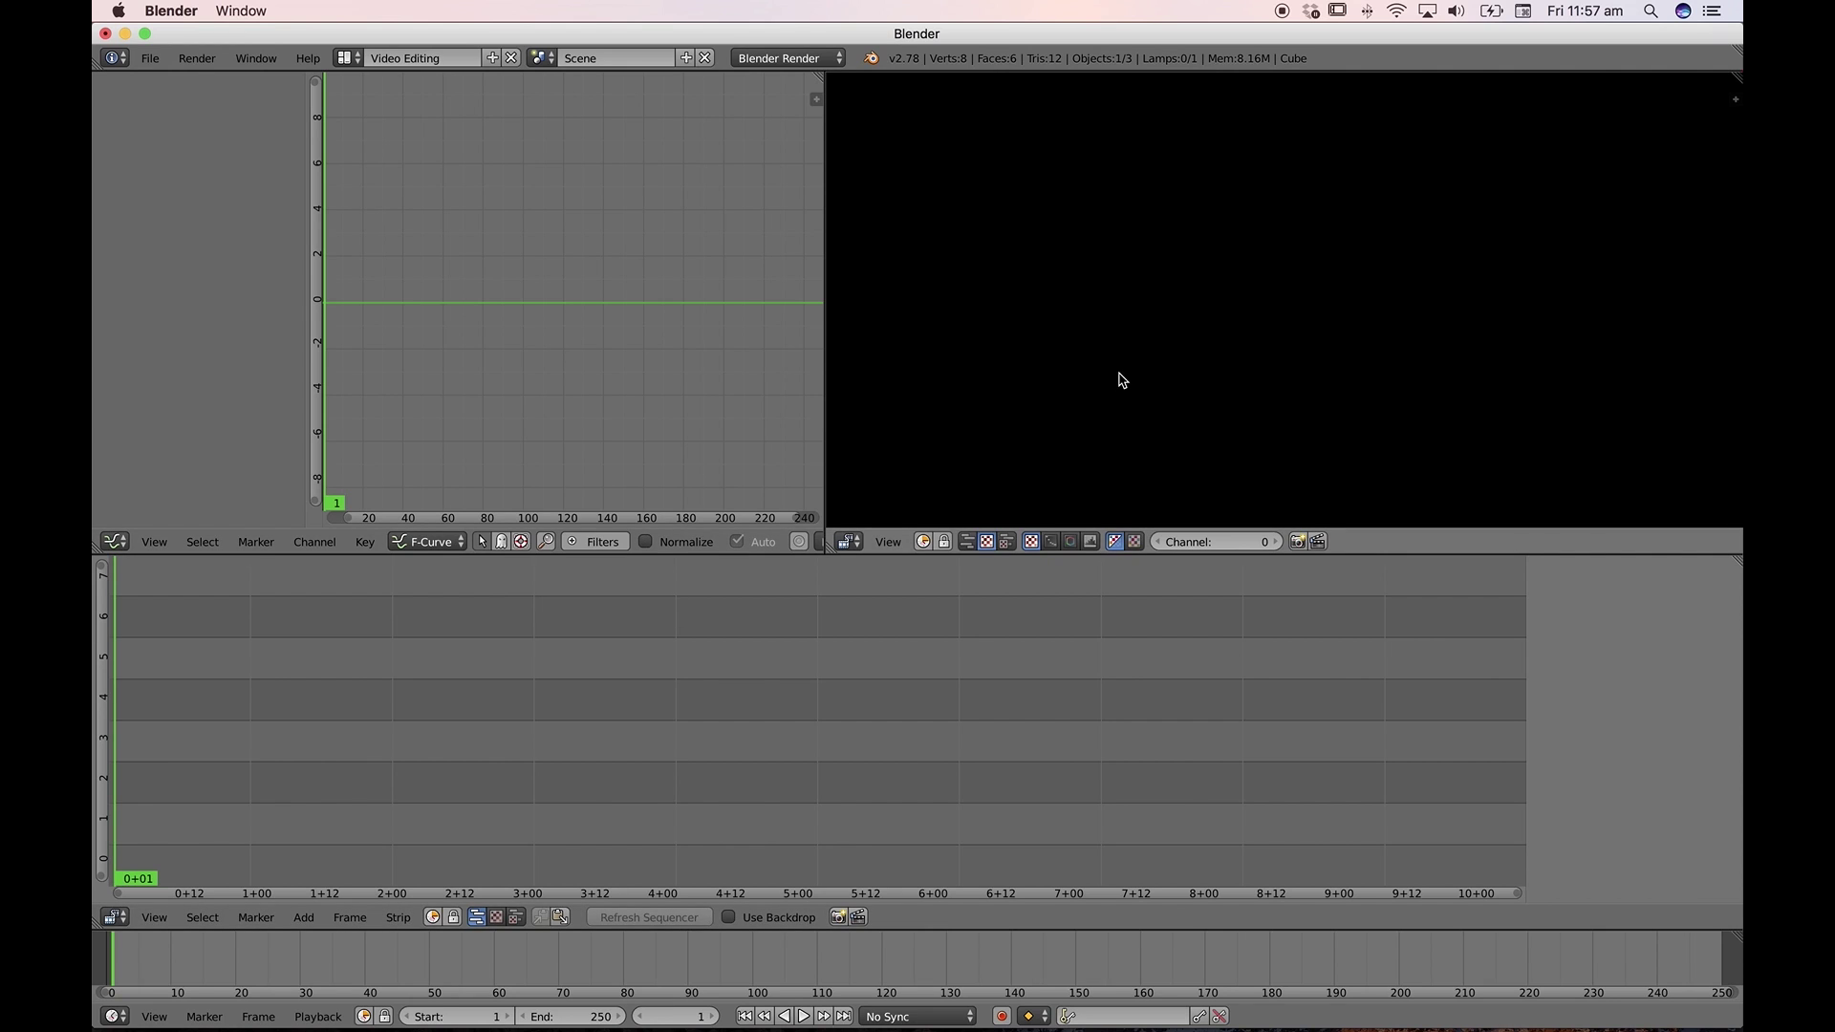
Check the editor types available for the black preview area and choose Video Sequence Editor
click(847, 542)
click(846, 541)
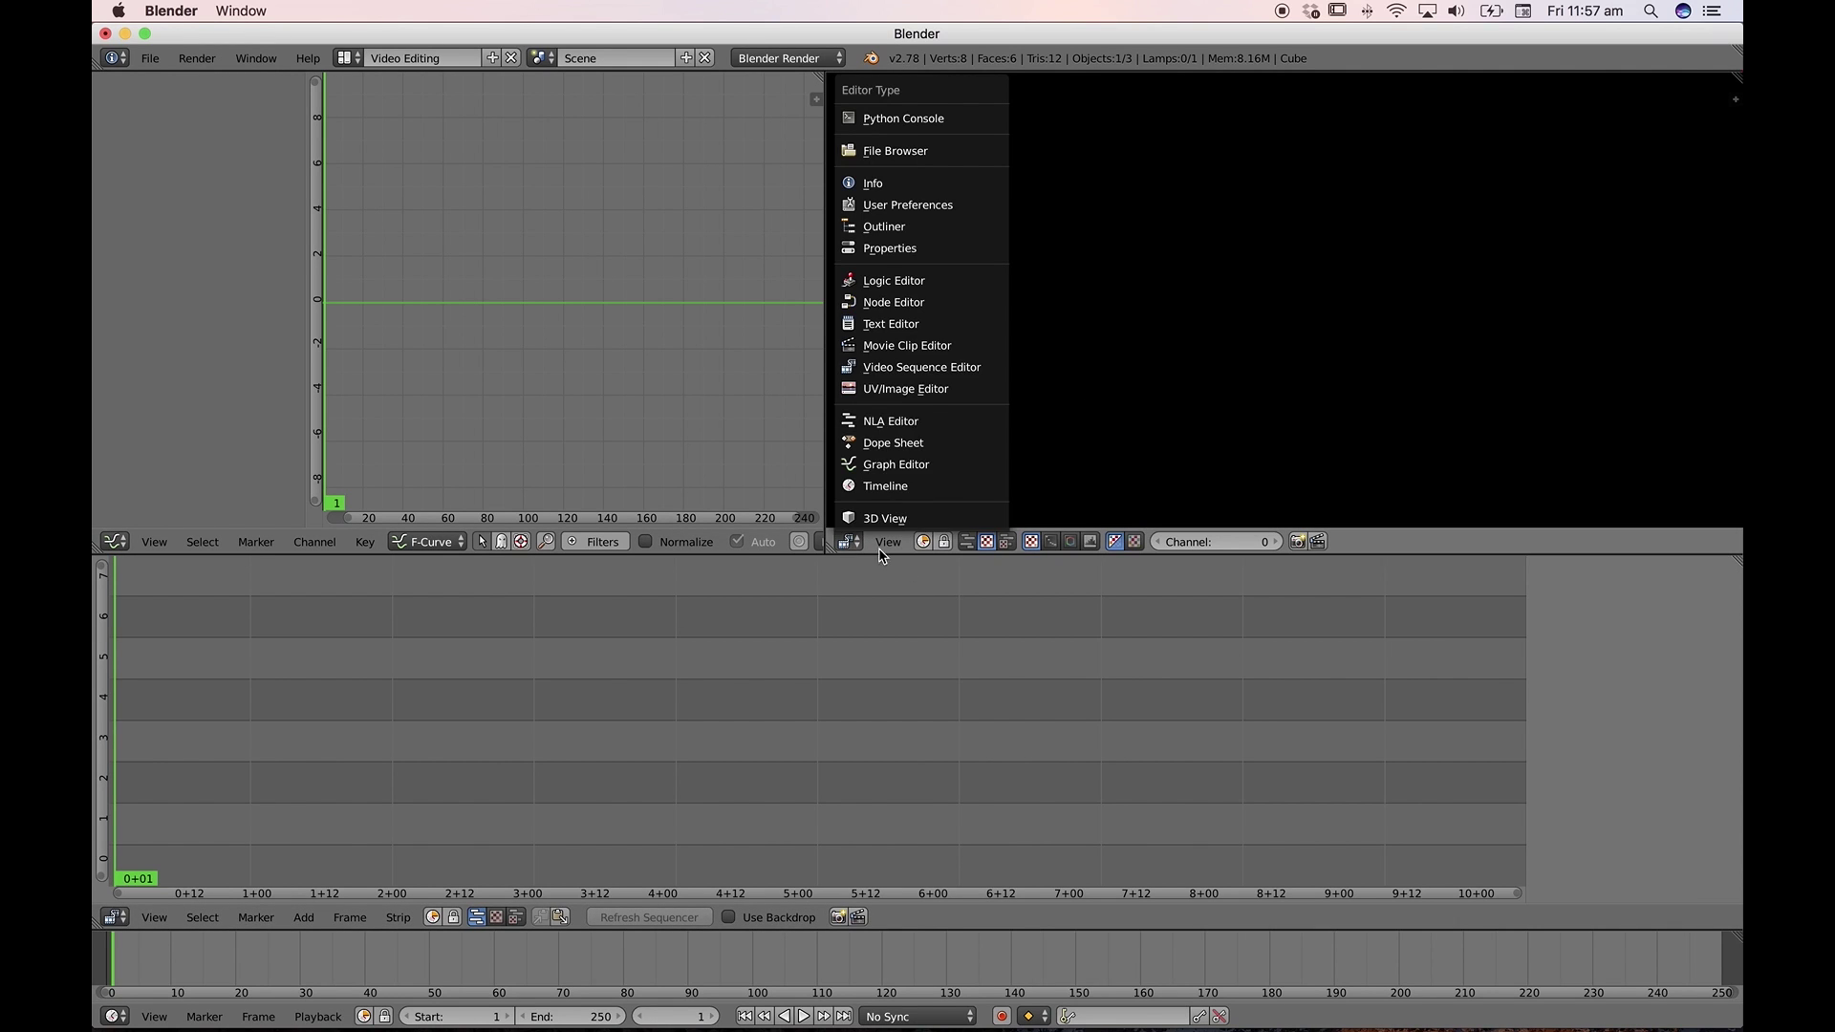
click(963, 369)
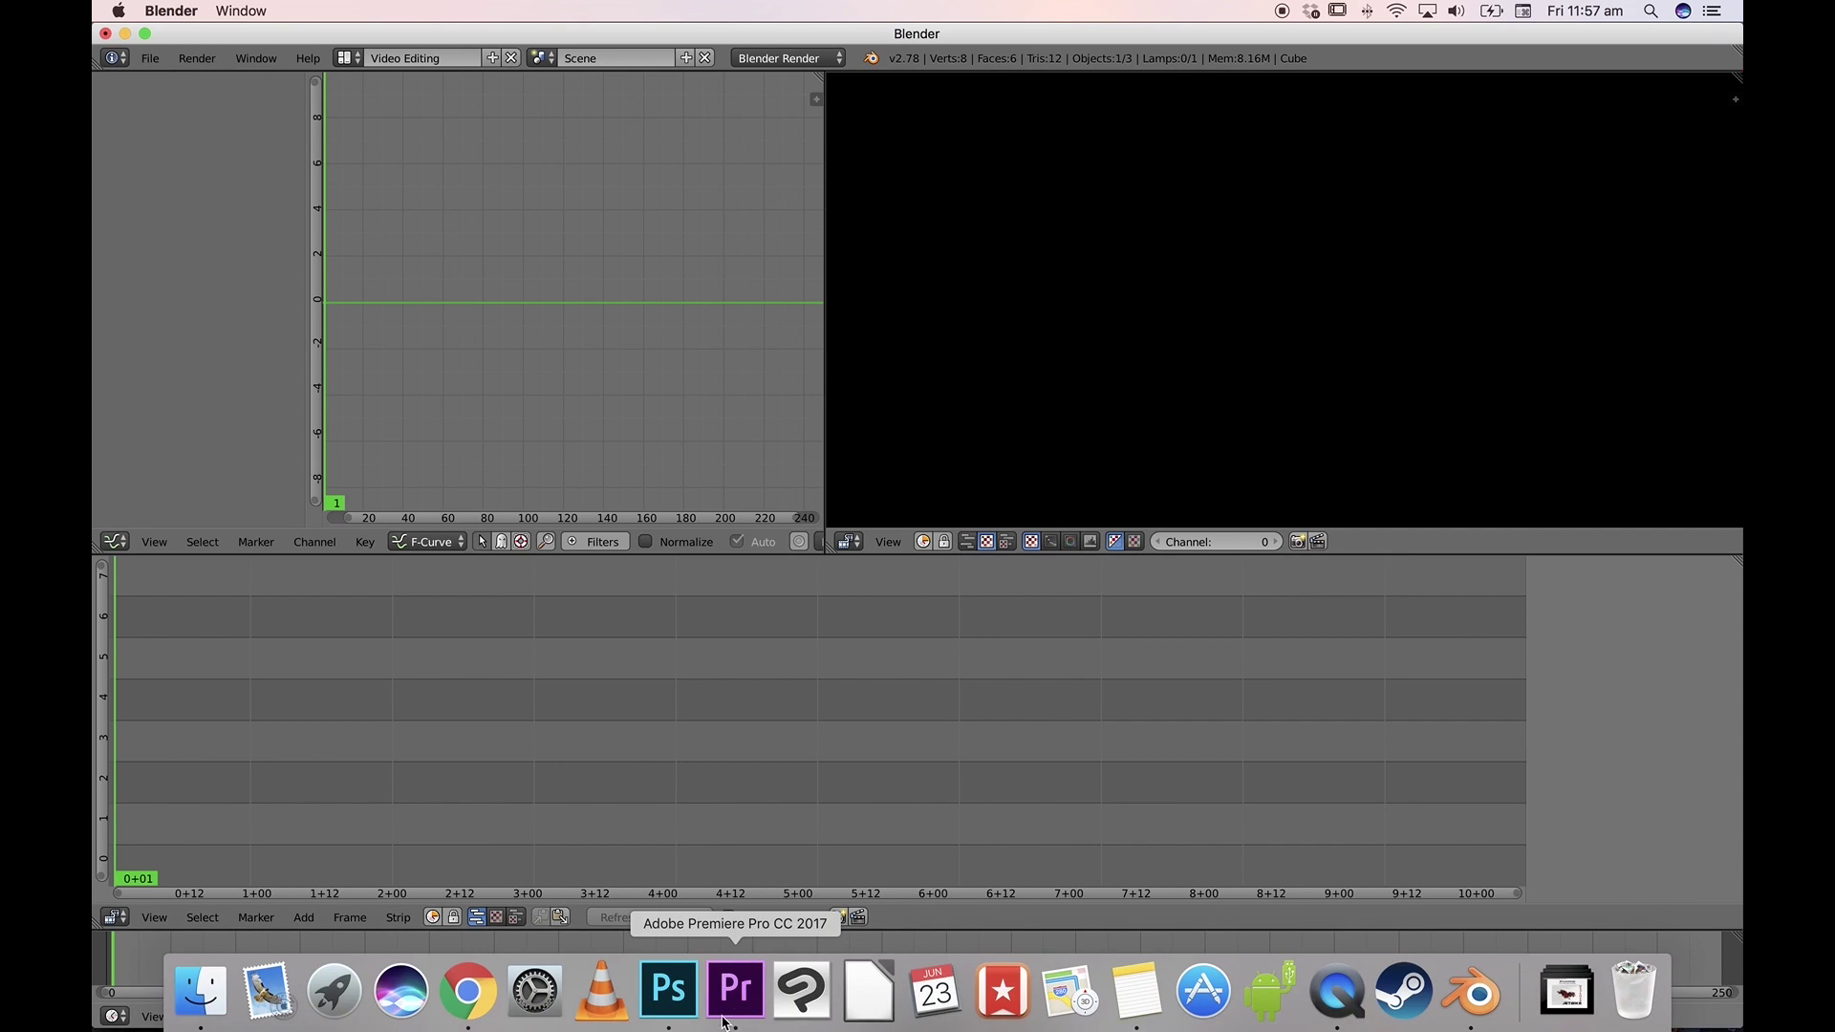
Switch to Premiere Pro to compare its workspace layout, and return to Blender
click(736, 994)
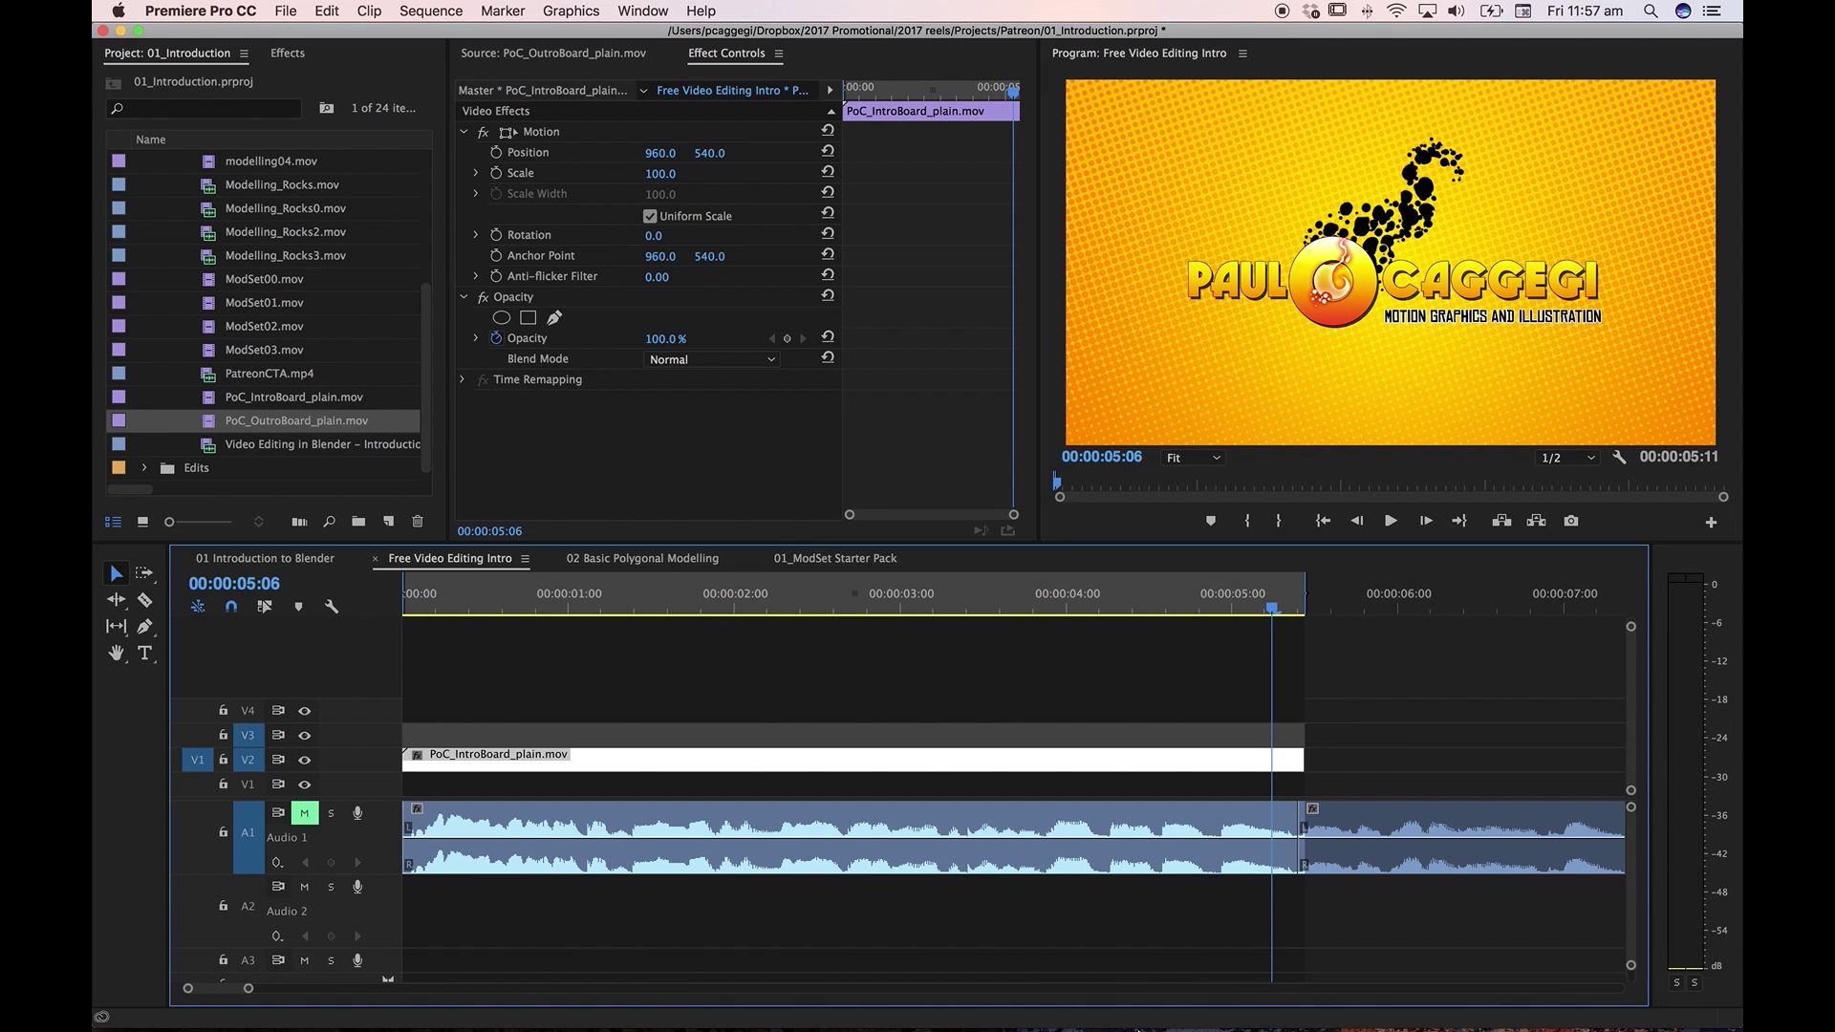
click(1478, 994)
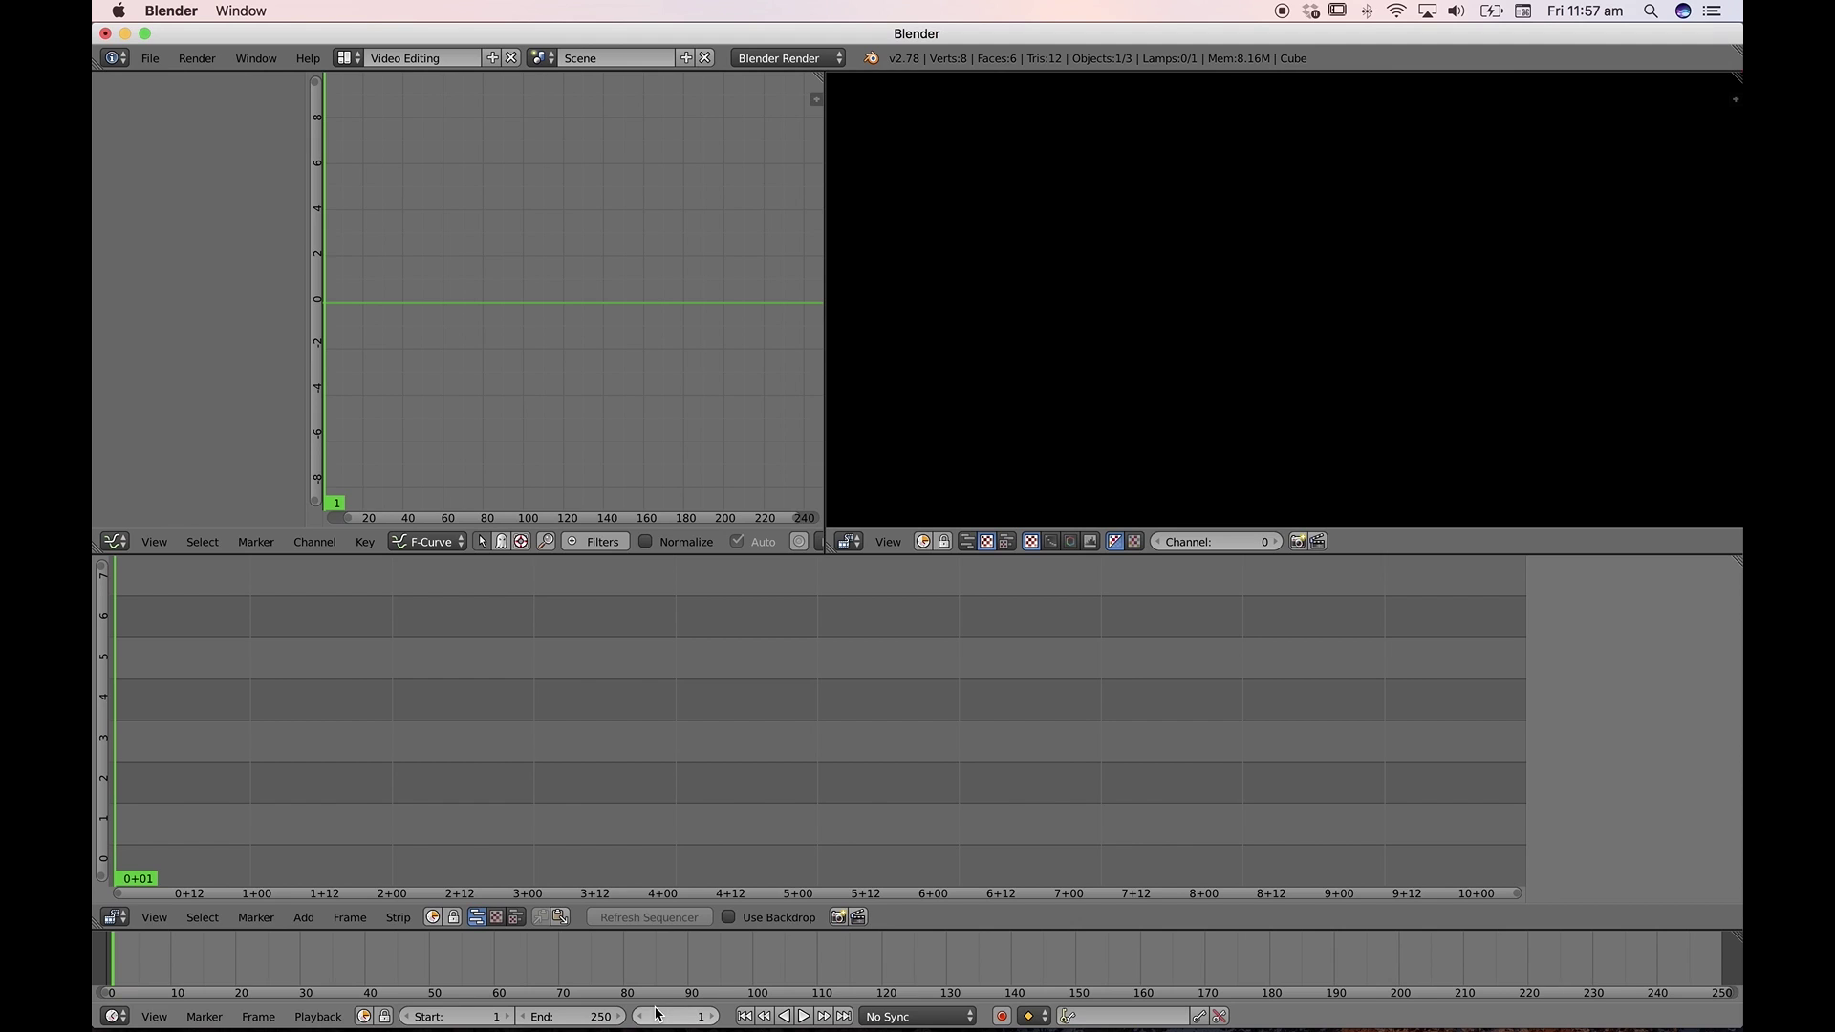
Test the timeline's playback controls by playing and stopping, returning to the first frame and trying to jump to the next keyframe
click(805, 1016)
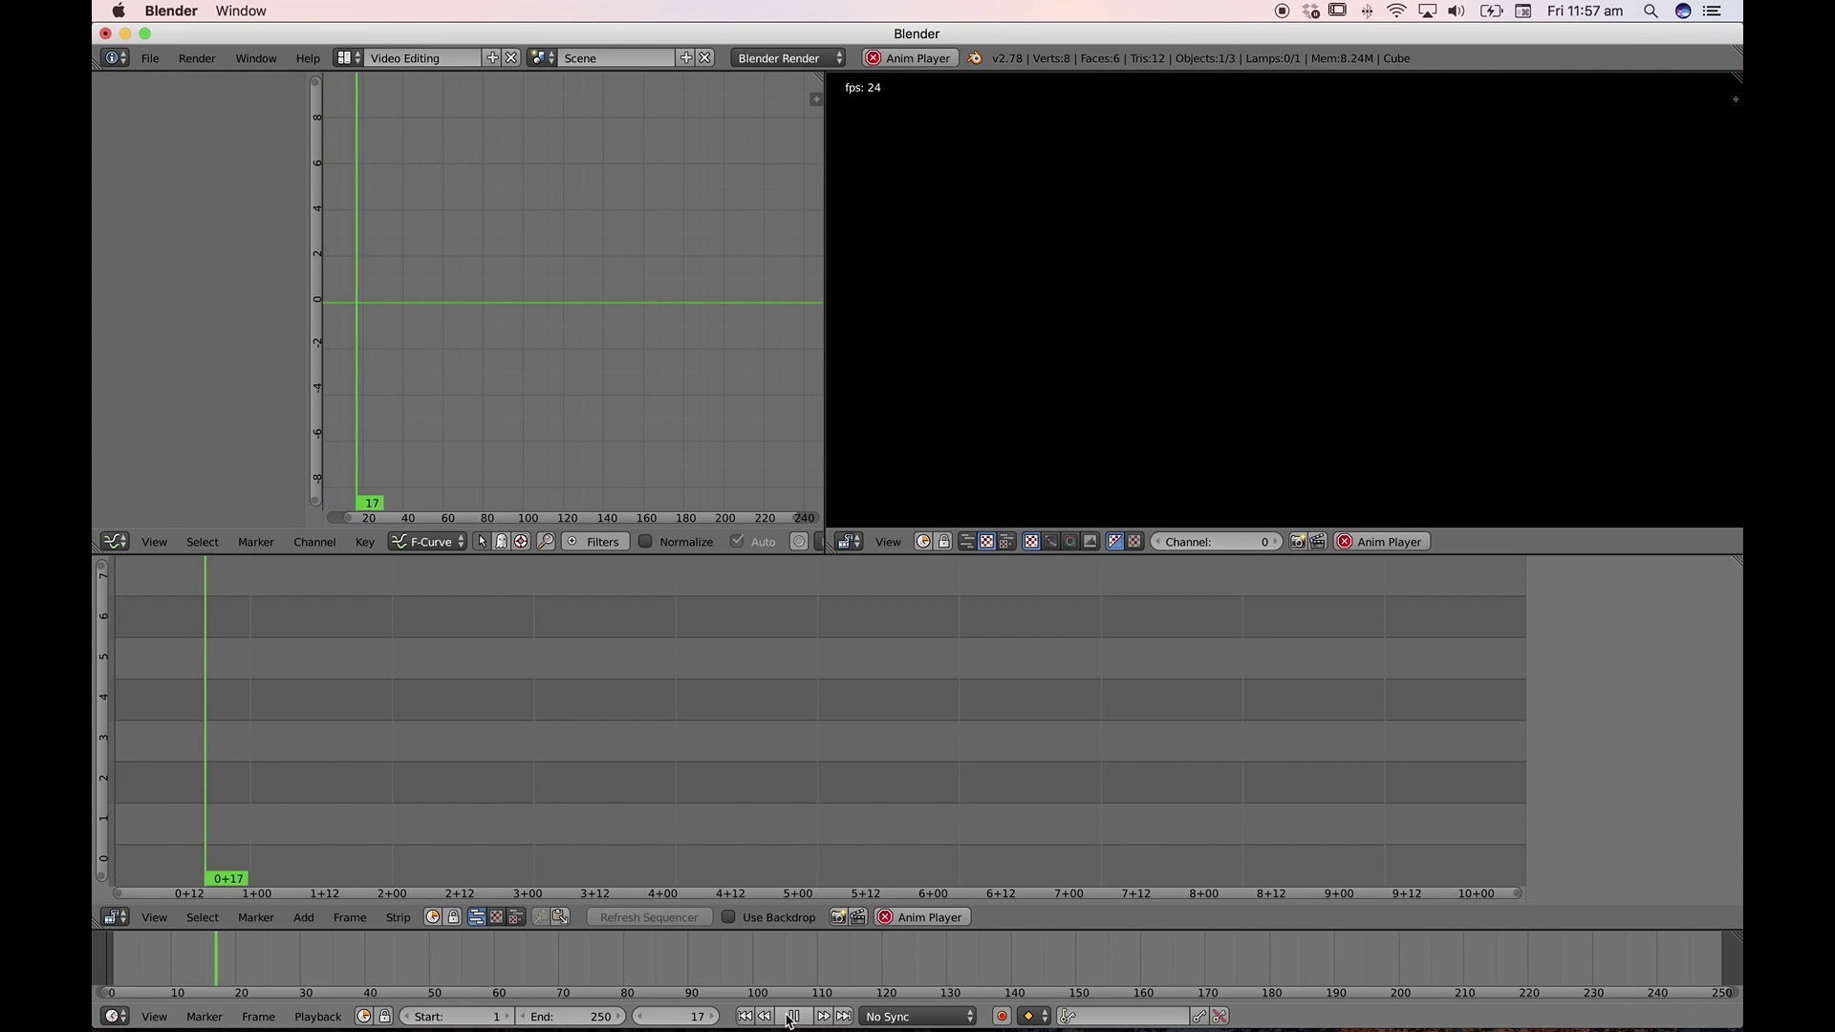
click(805, 1015)
click(746, 1015)
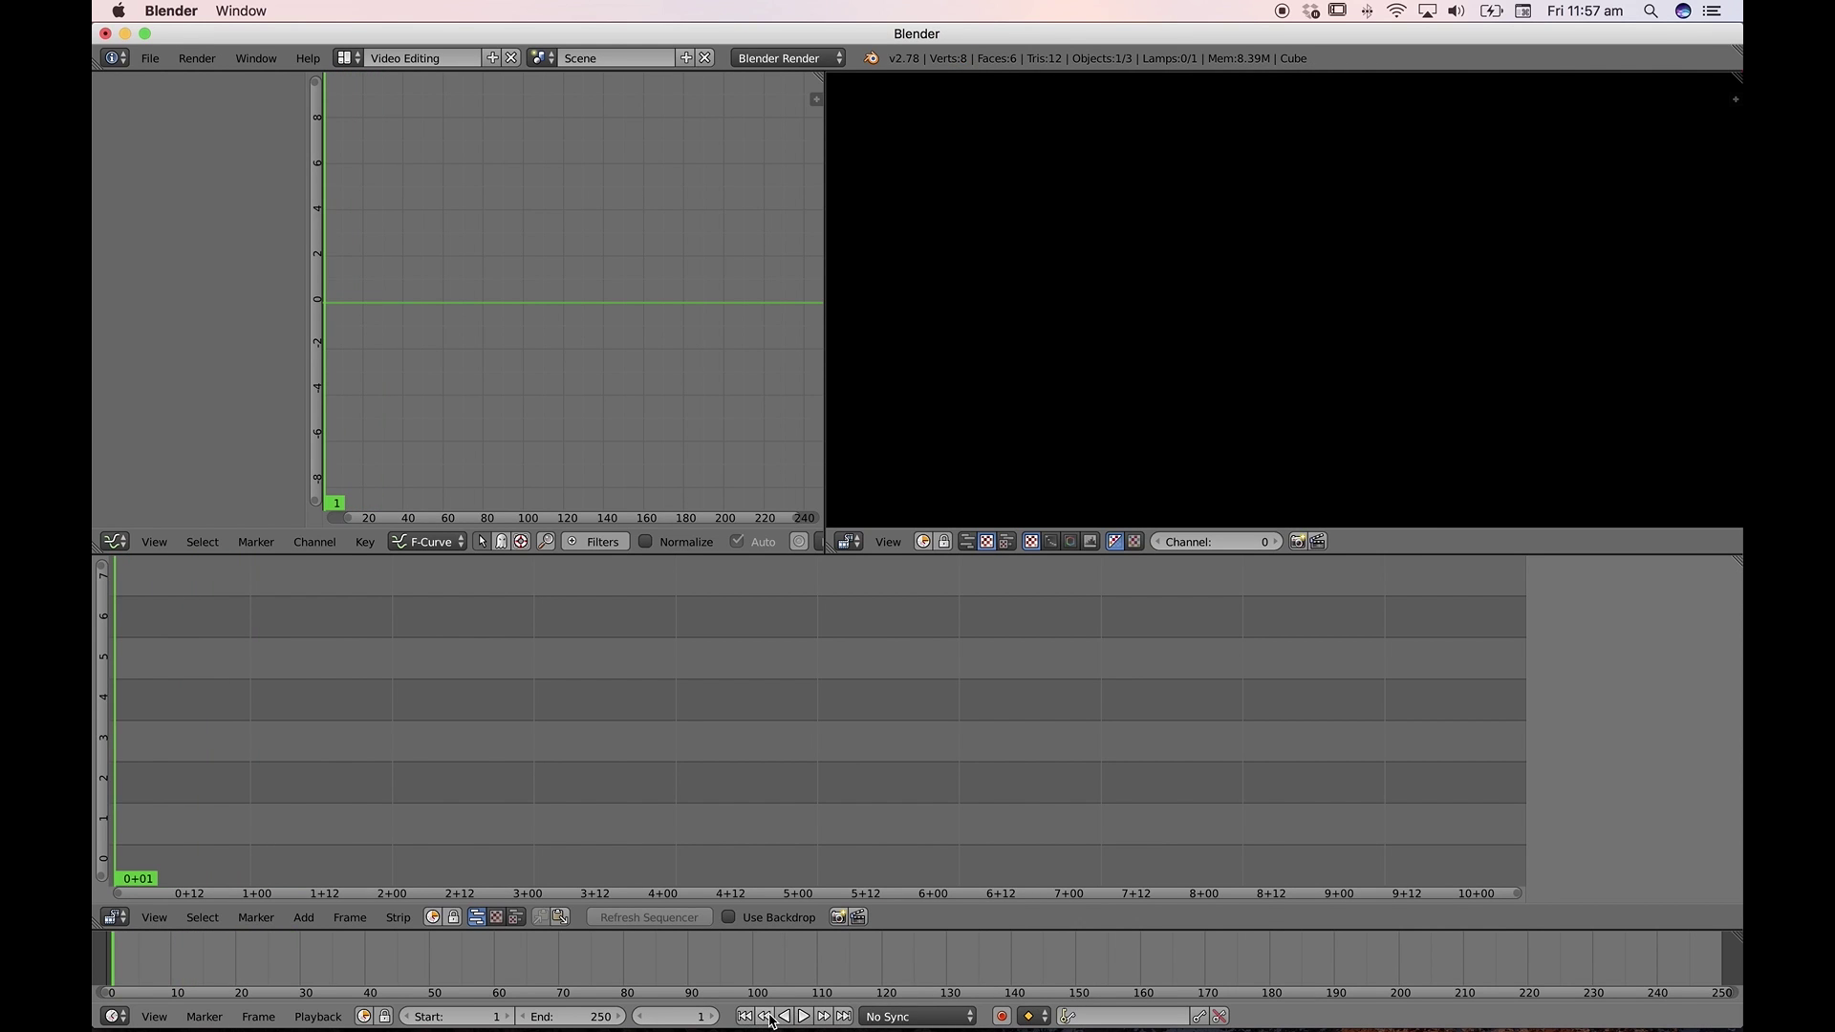
click(824, 1015)
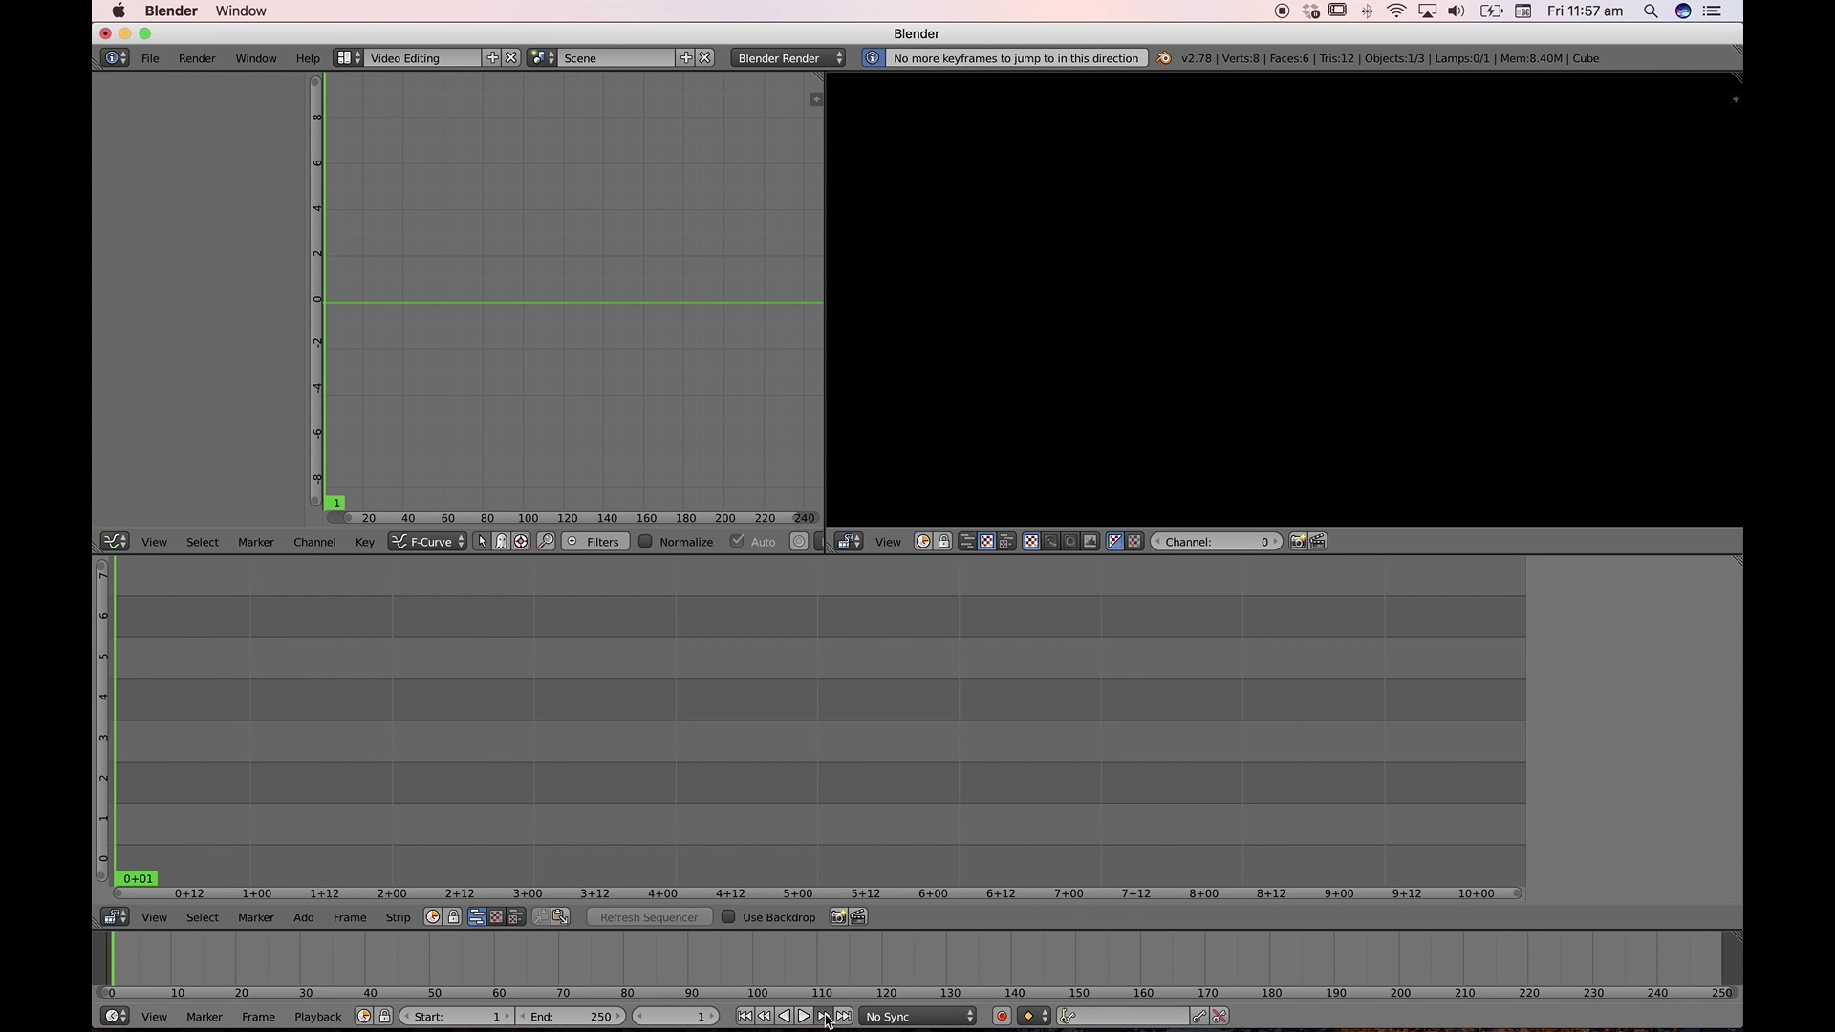
click(805, 1016)
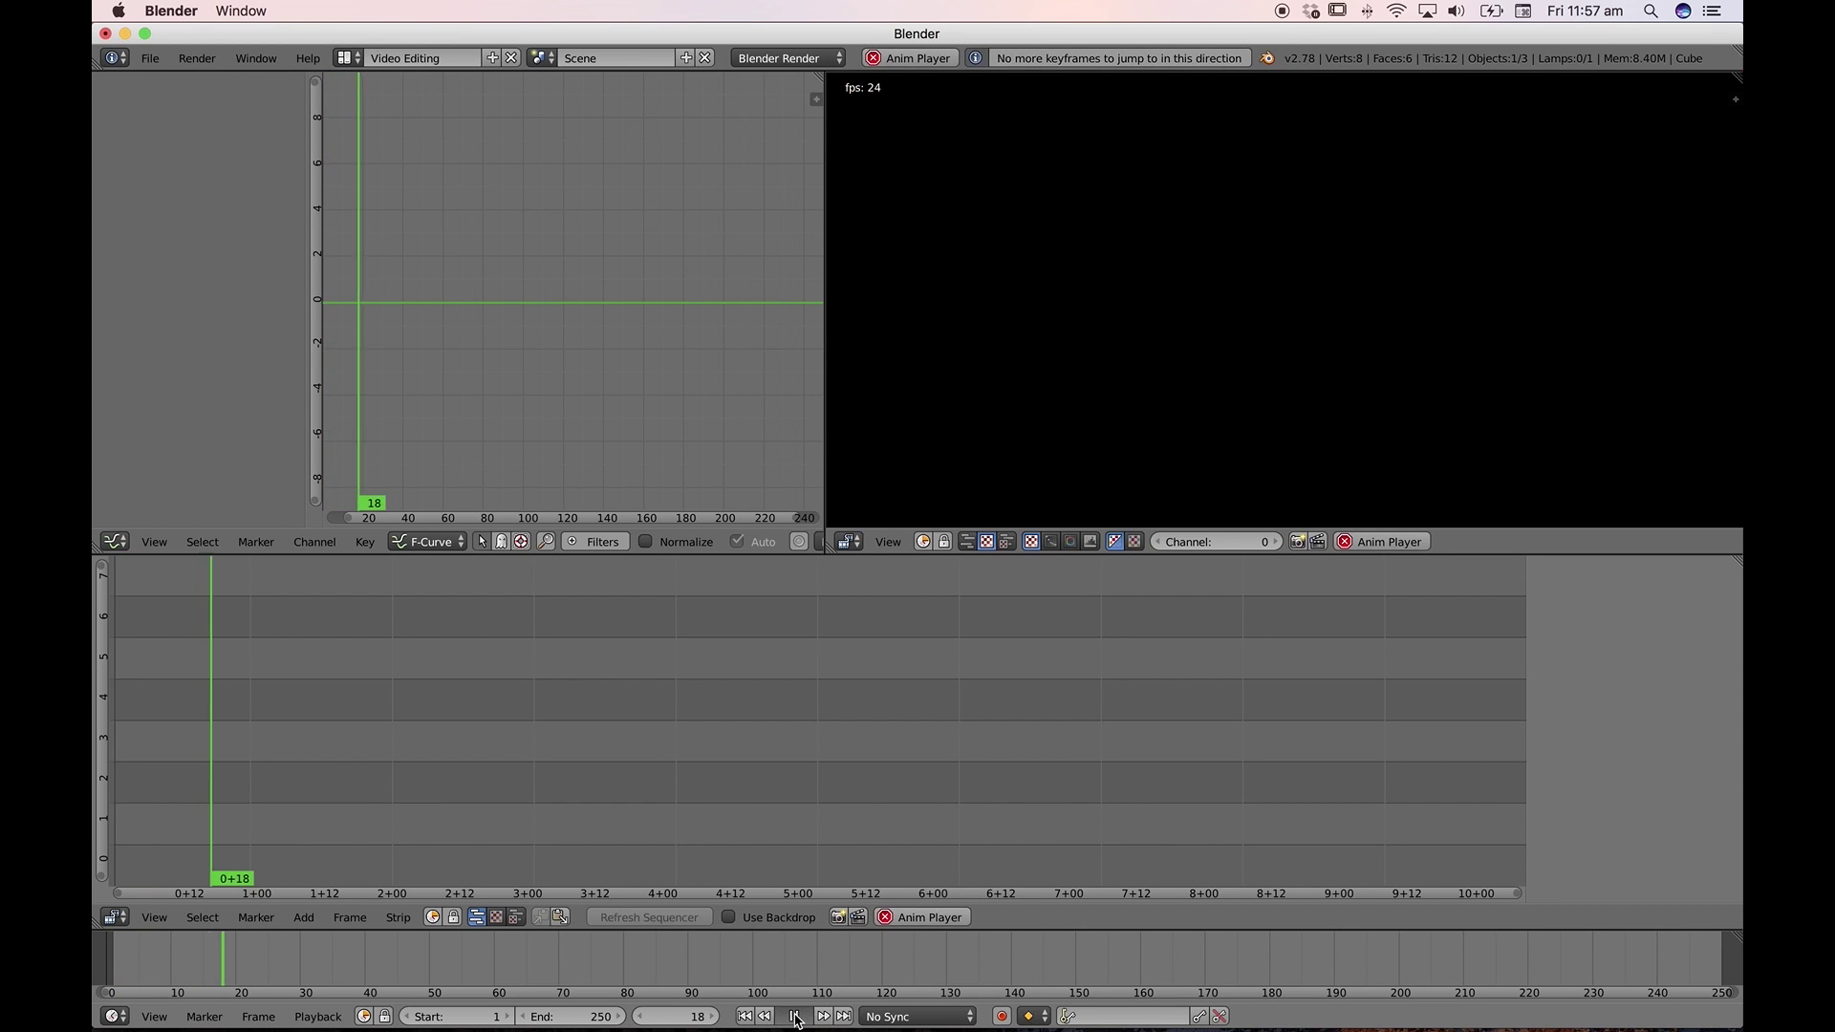
key(Escape)
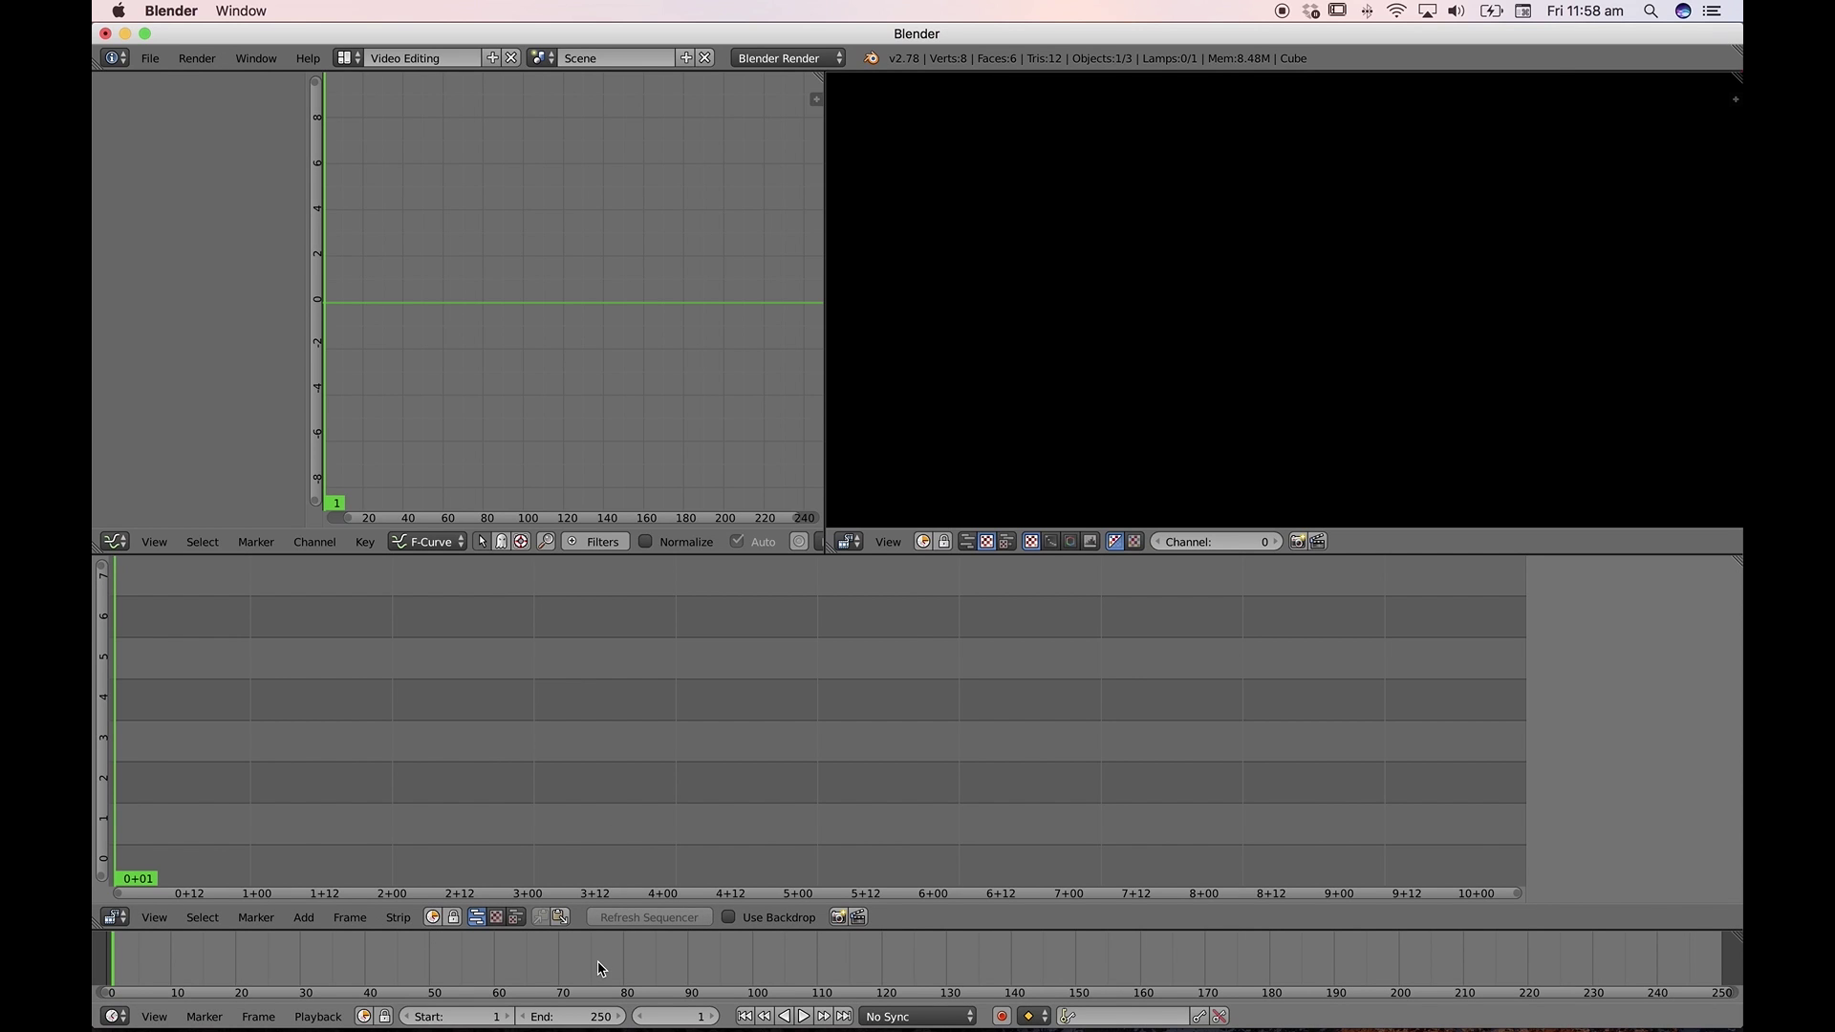
Merge the timeline area into the Video Sequence Editor above it, keeping the sequencer
click(116, 541)
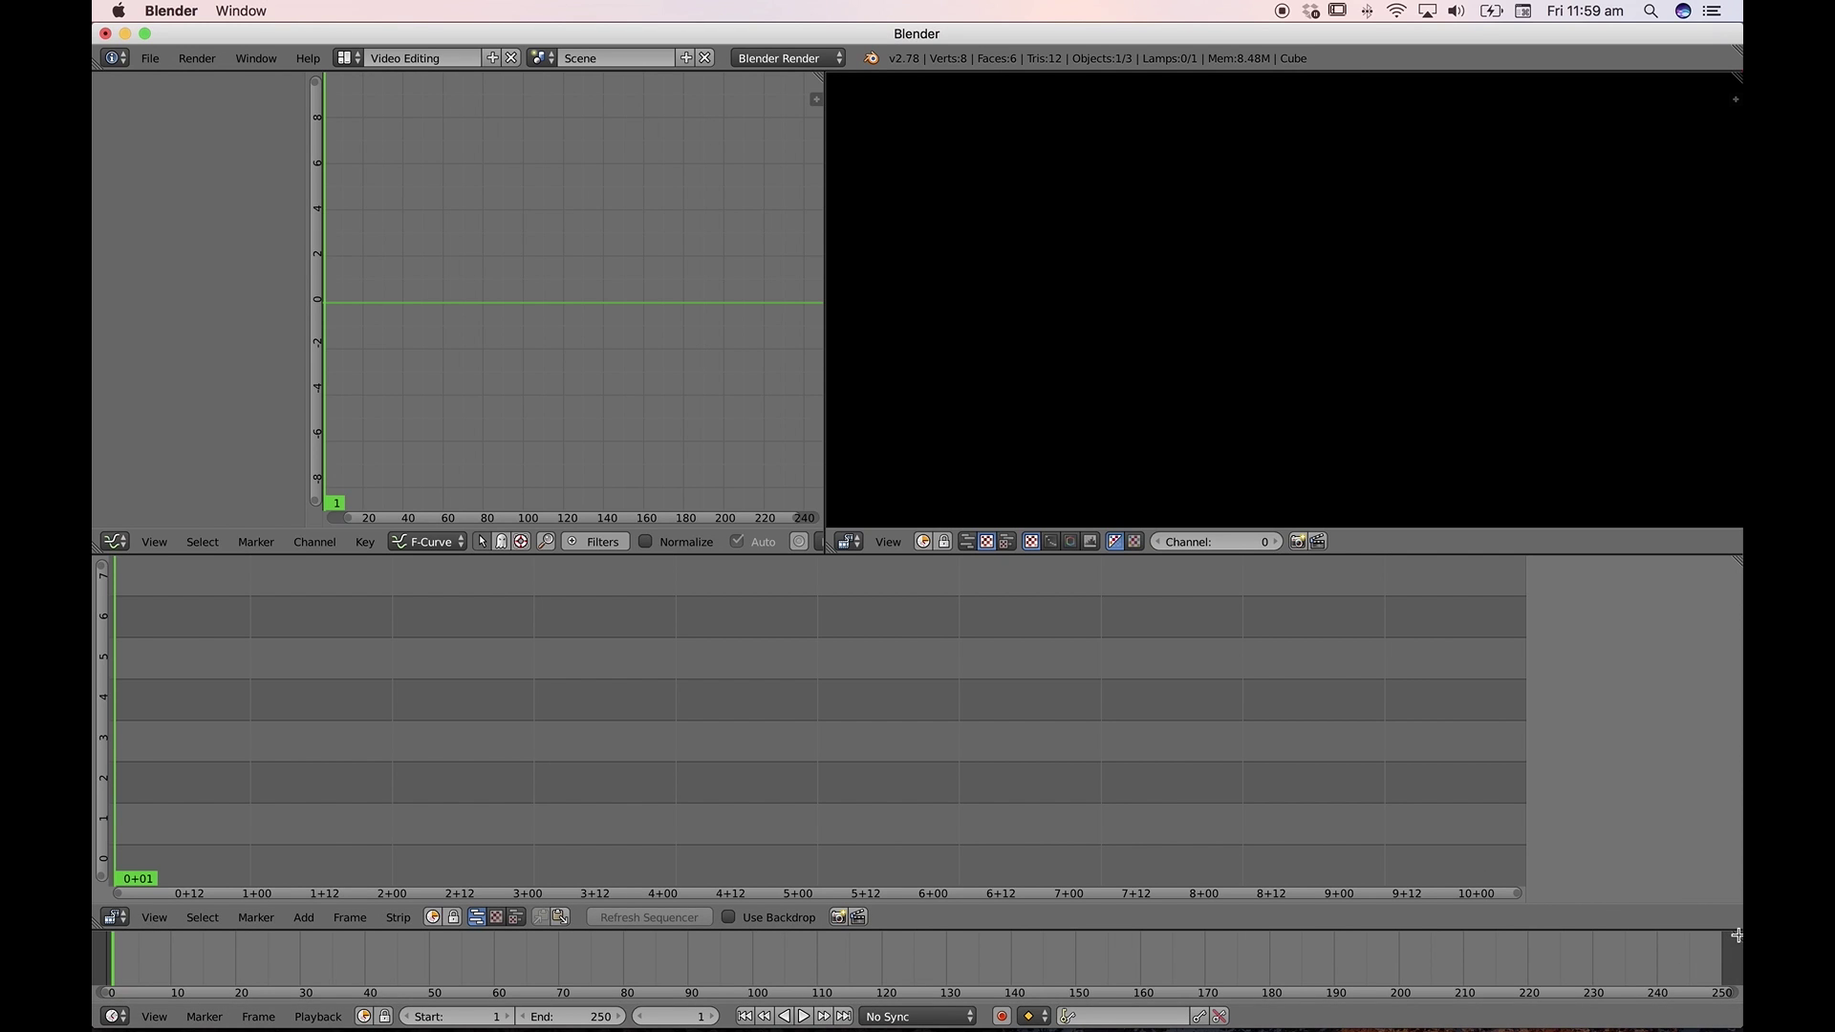
drag(1736, 936, 1713, 876)
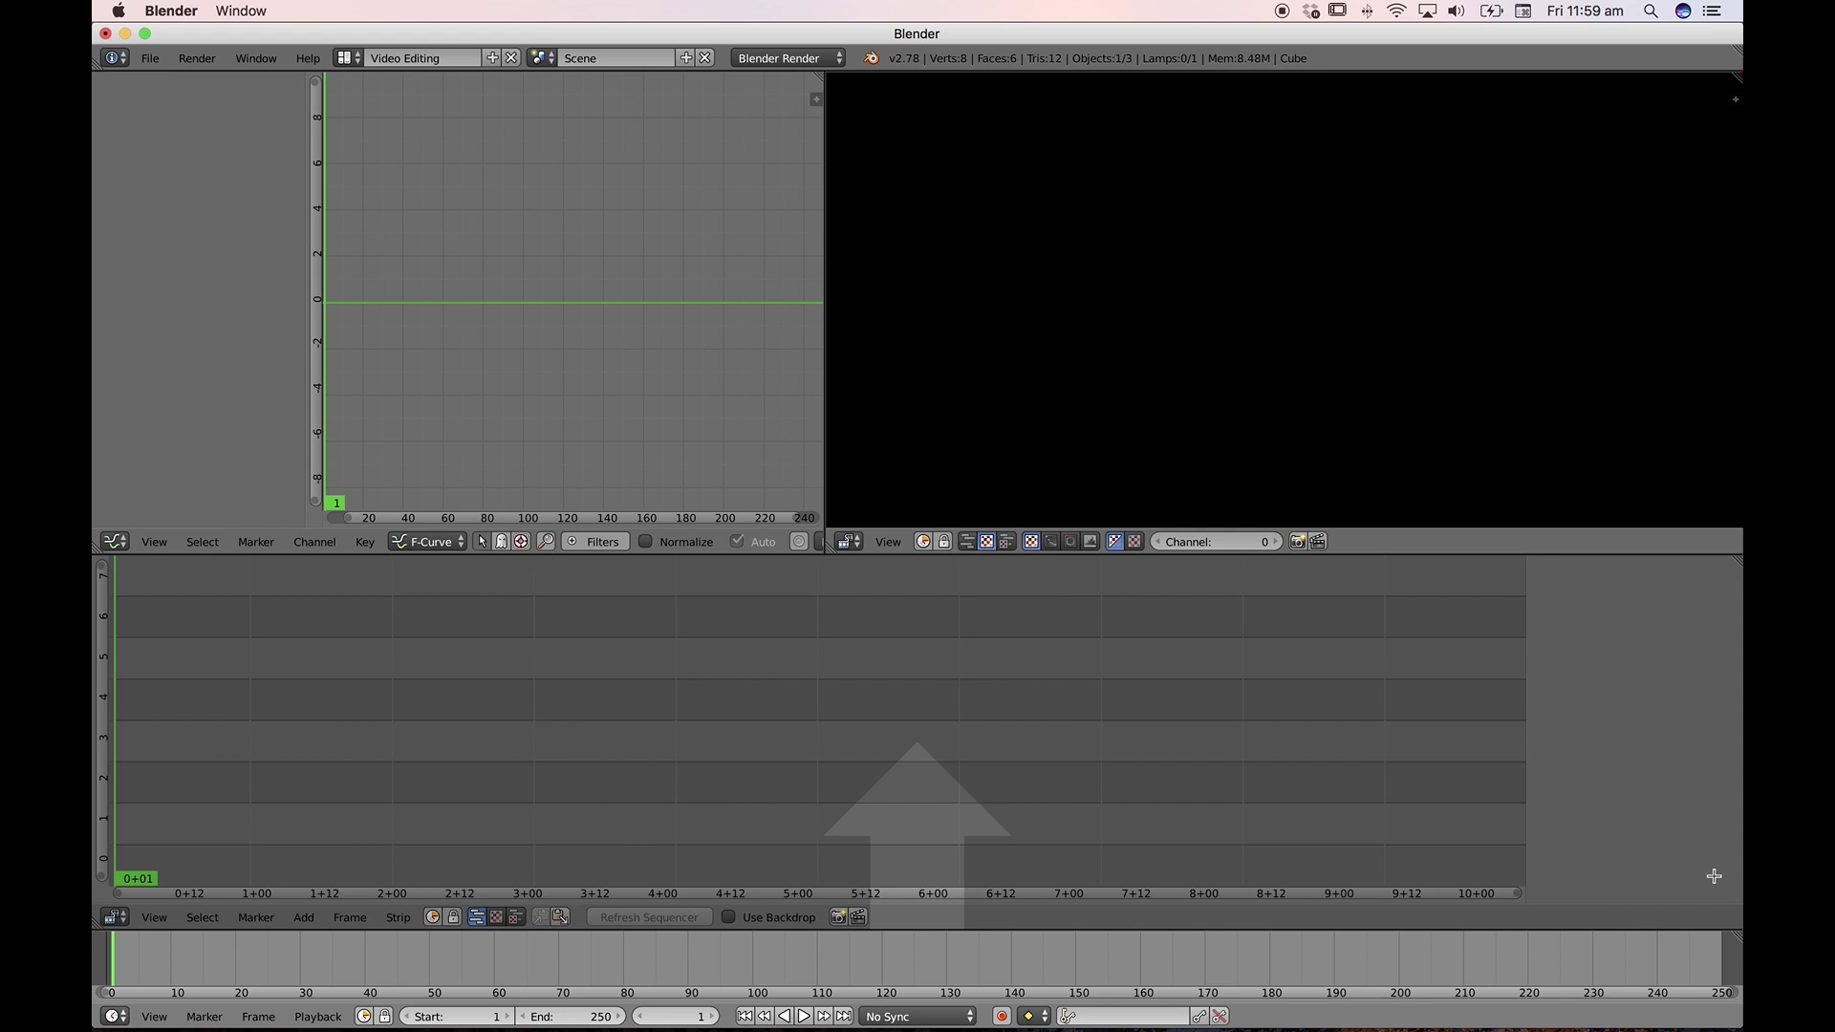
drag(1713, 876, 1660, 940)
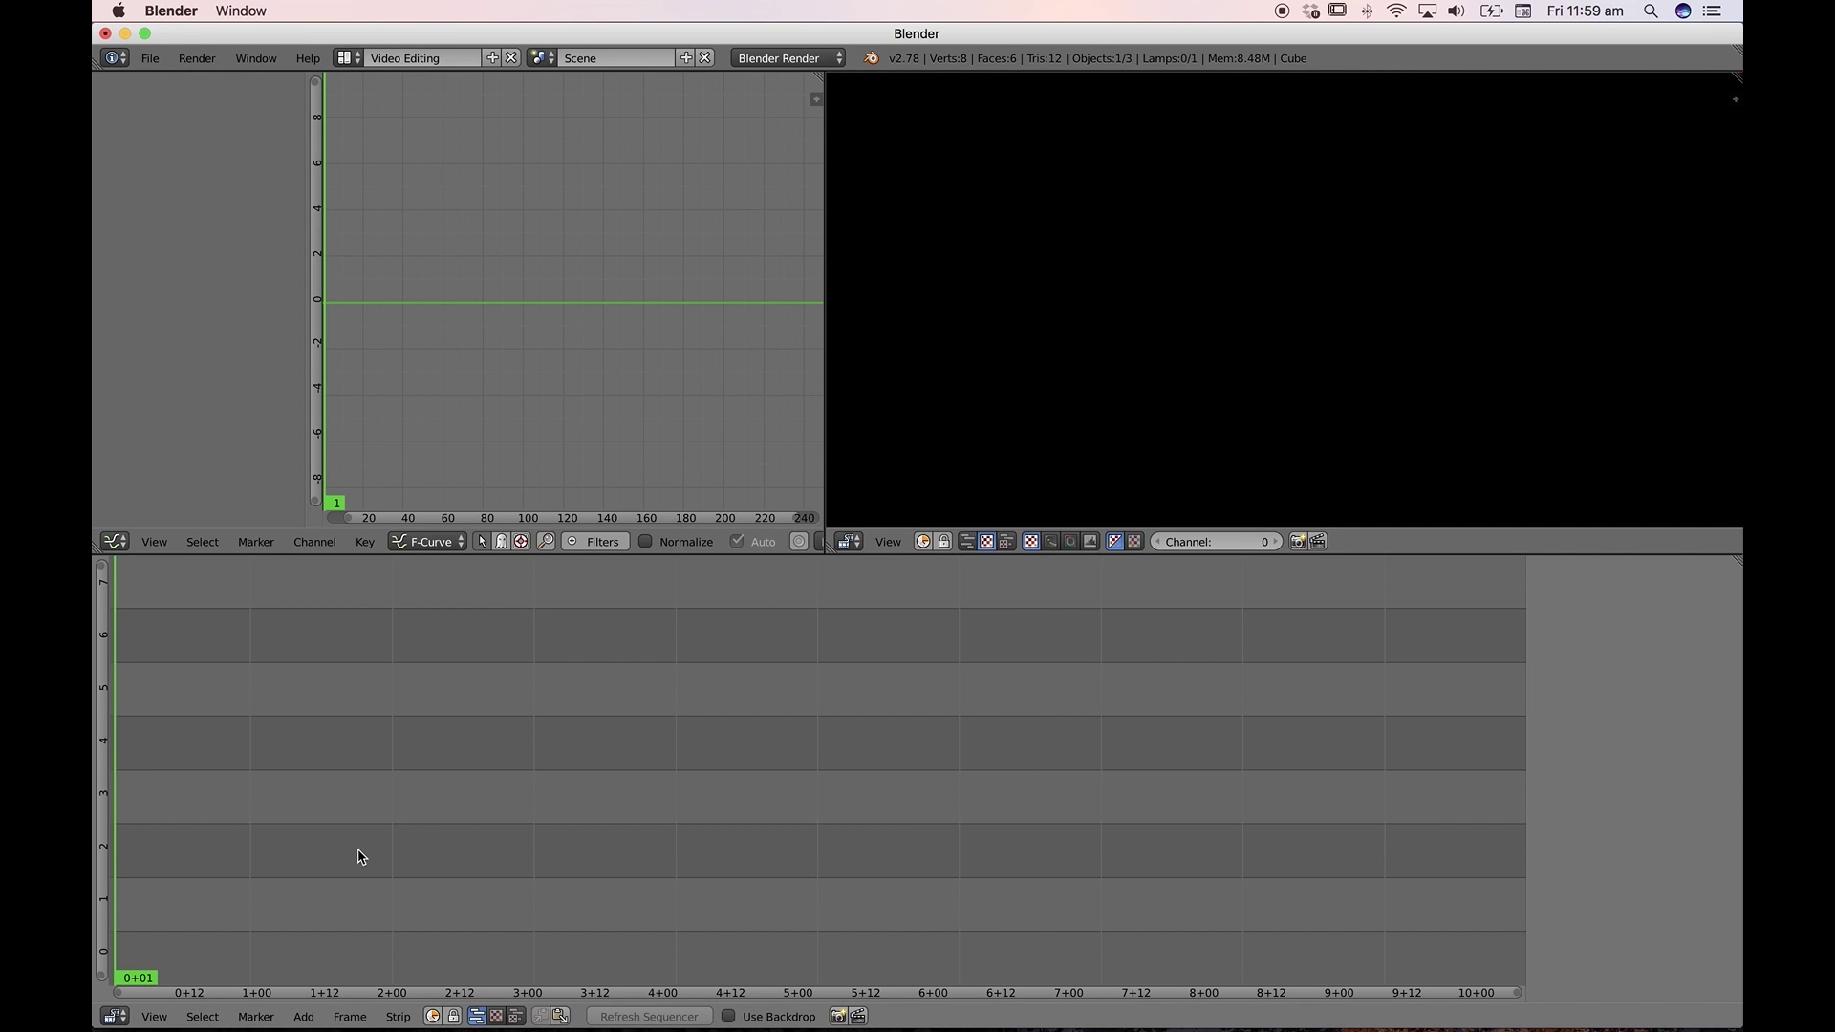
Check the editor types offered for the lower timeline area and the black preview area, keeping both as Video Sequence Editor
click(119, 1016)
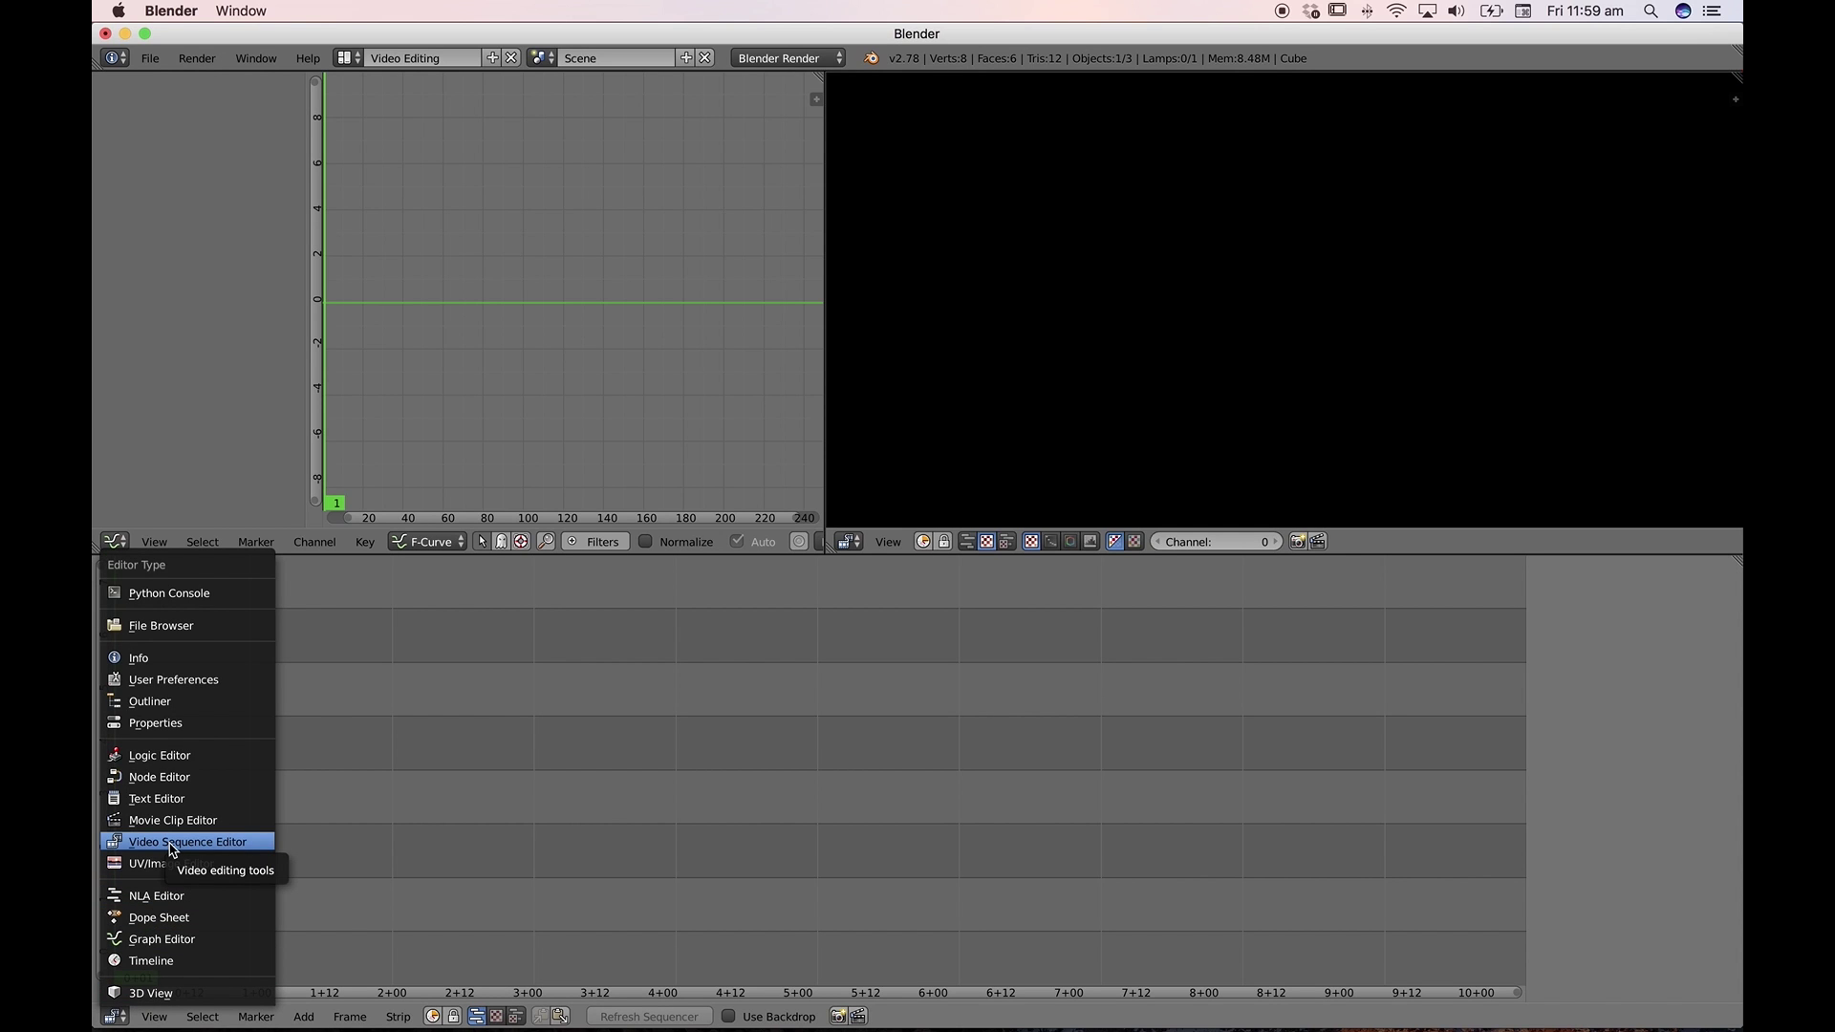
click(210, 844)
click(856, 545)
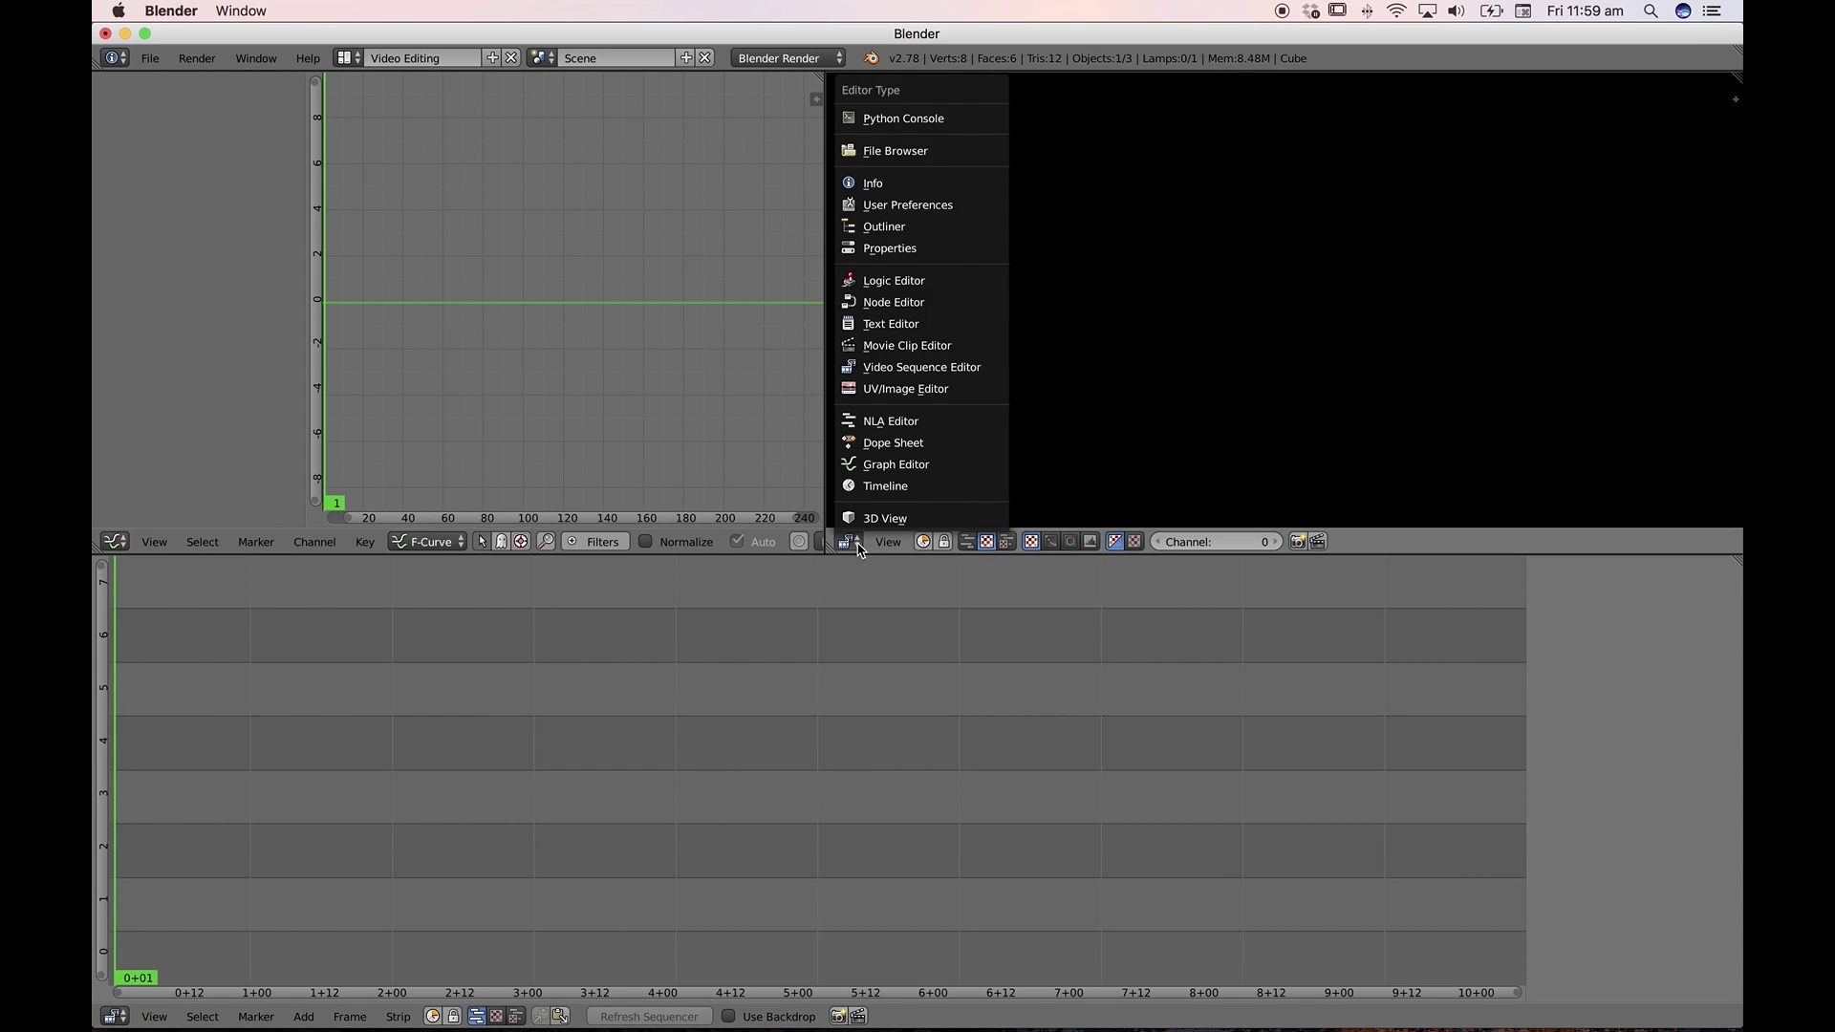
click(915, 370)
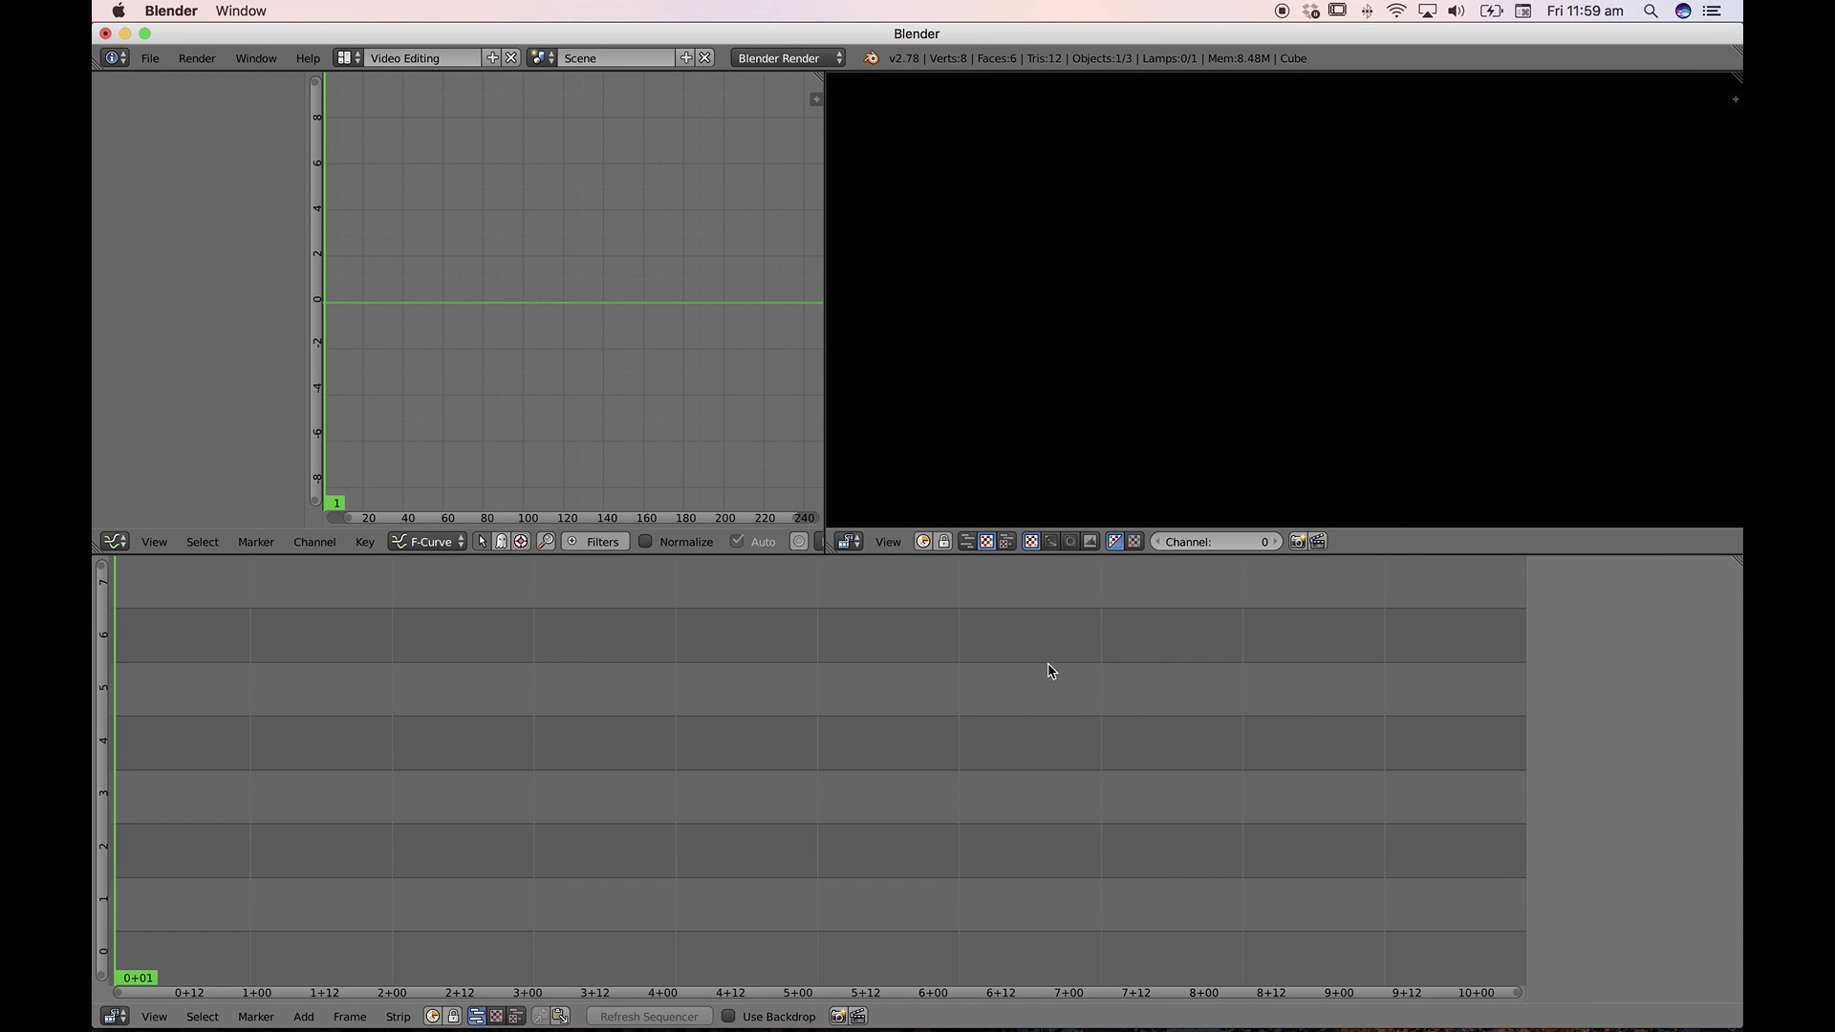
Try the sequencer-only and combined sequencer-and-preview views in the preview area, enlarging it temporarily, and return to the preview-only view
click(967, 542)
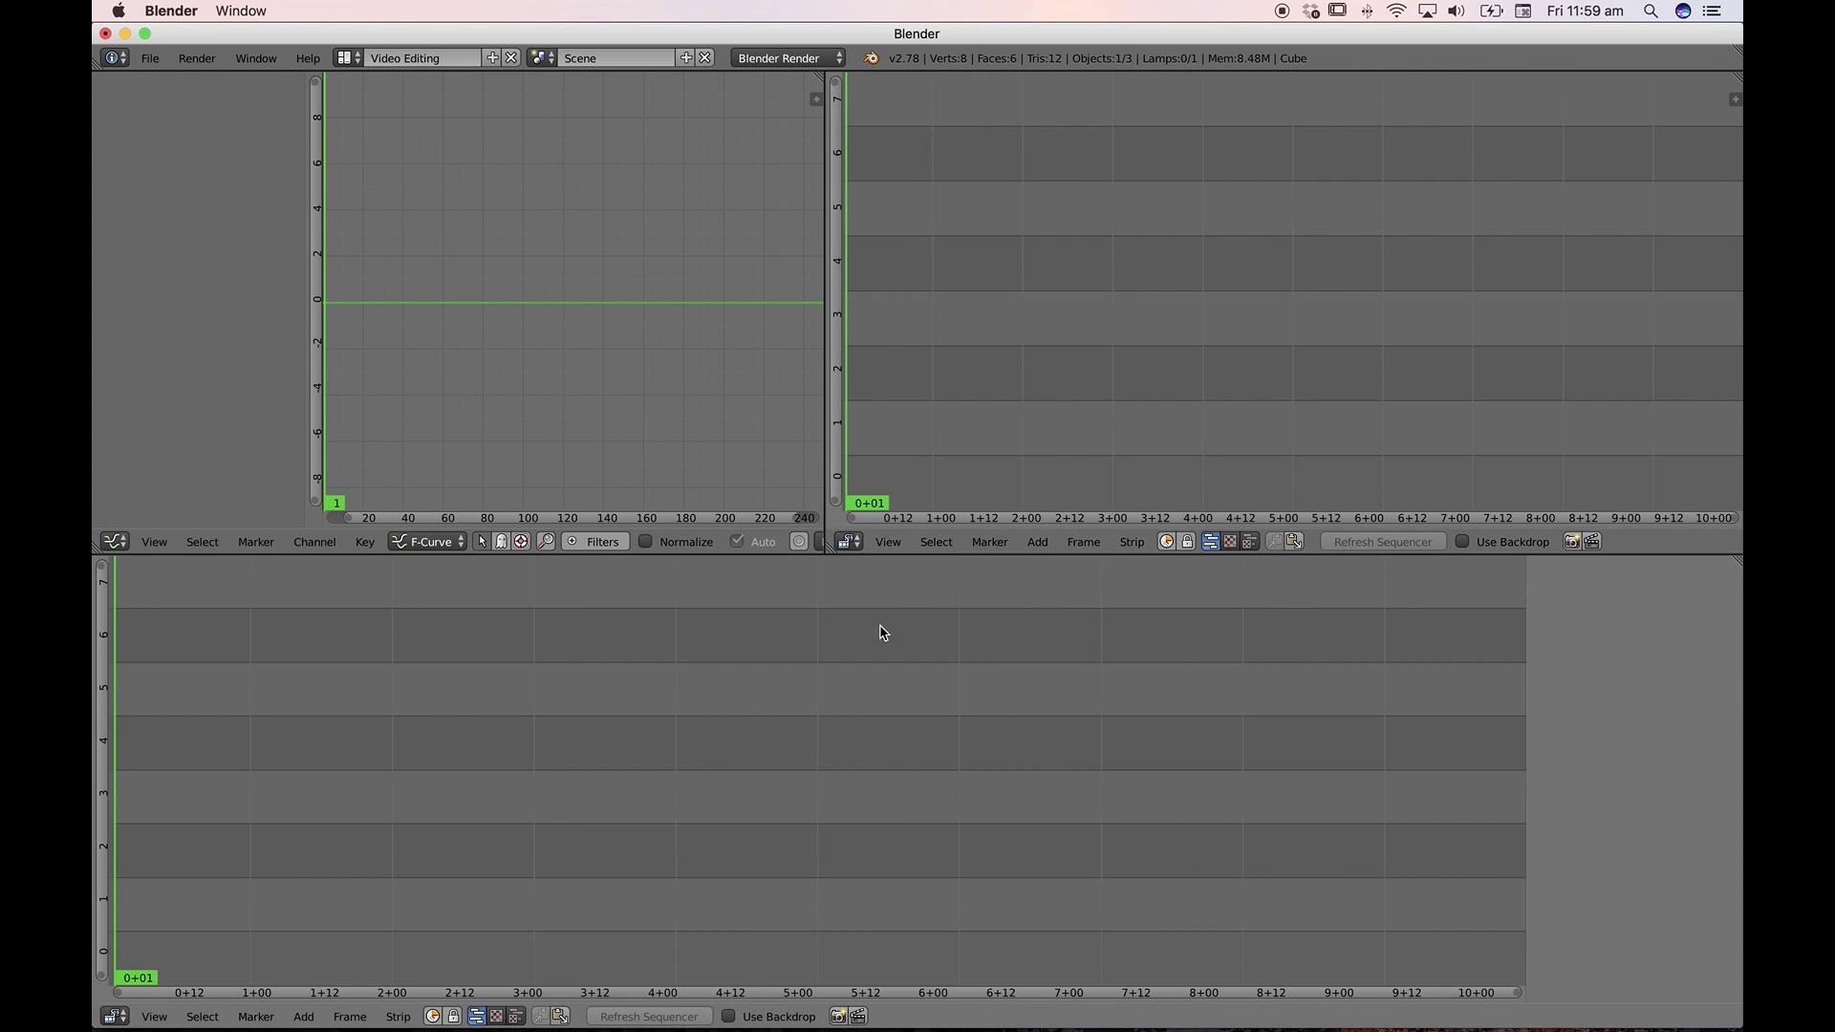
click(1230, 542)
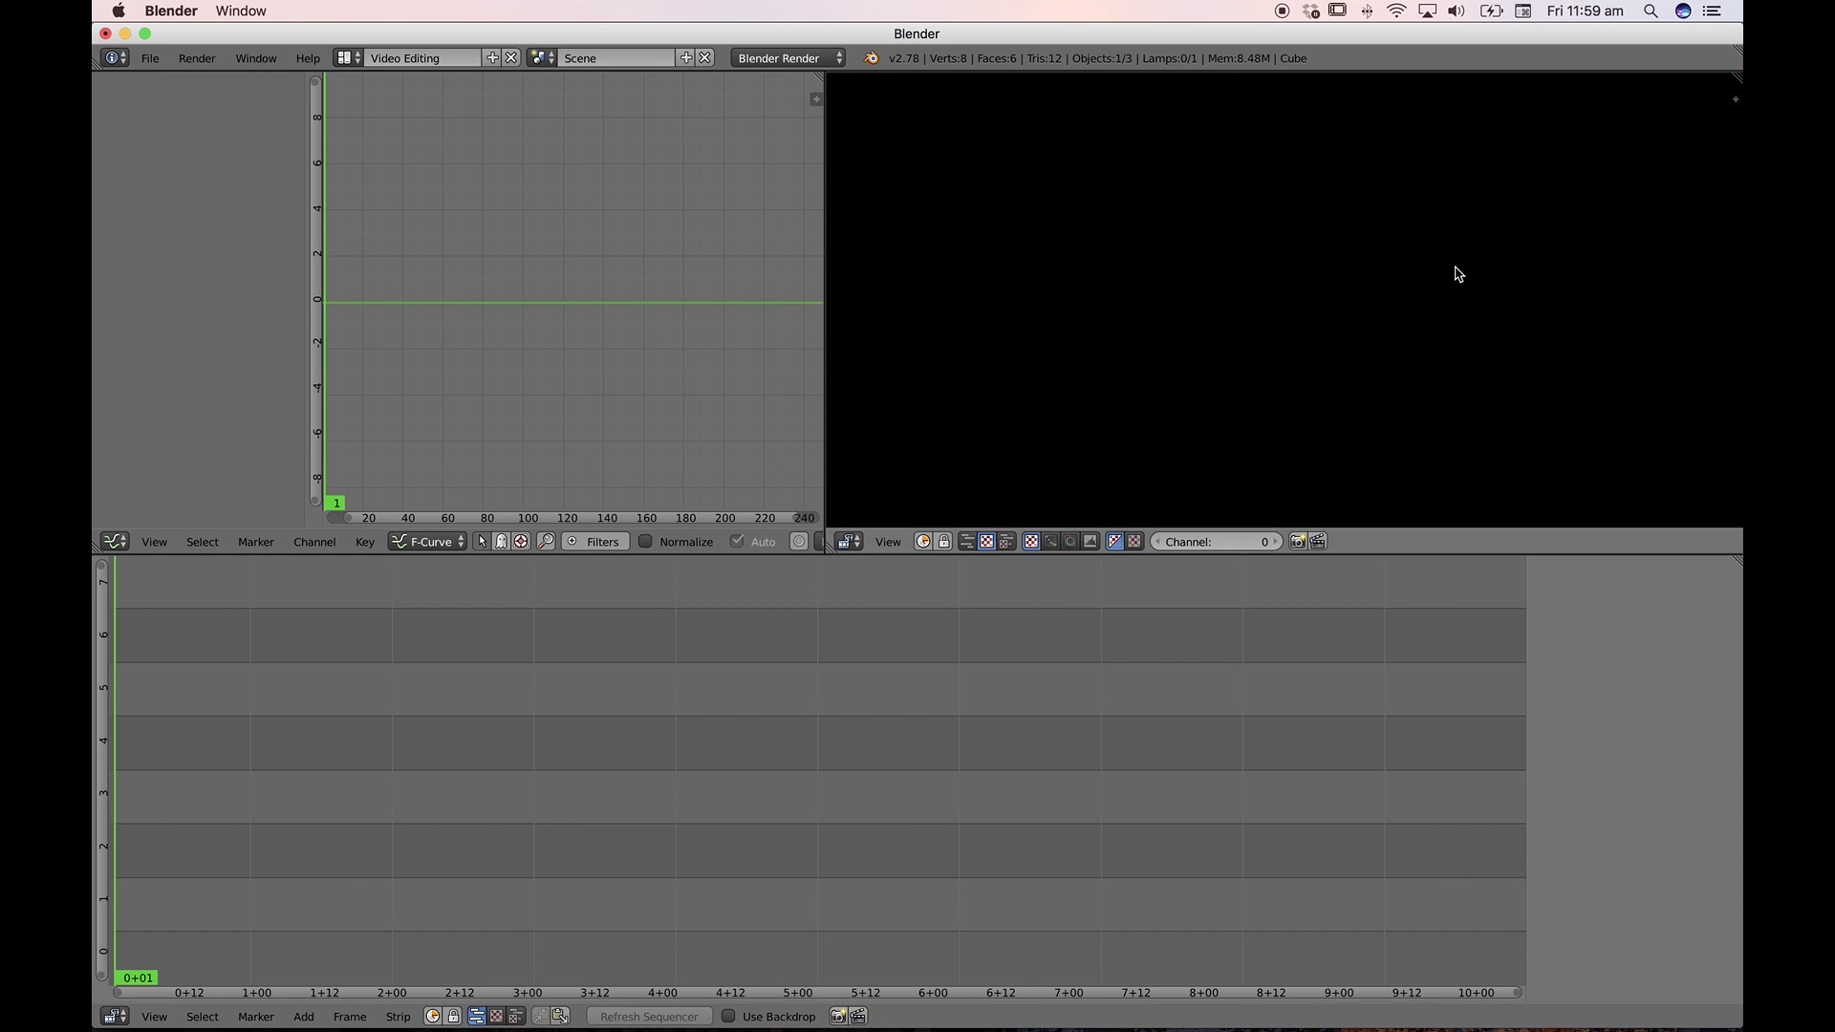
click(1006, 542)
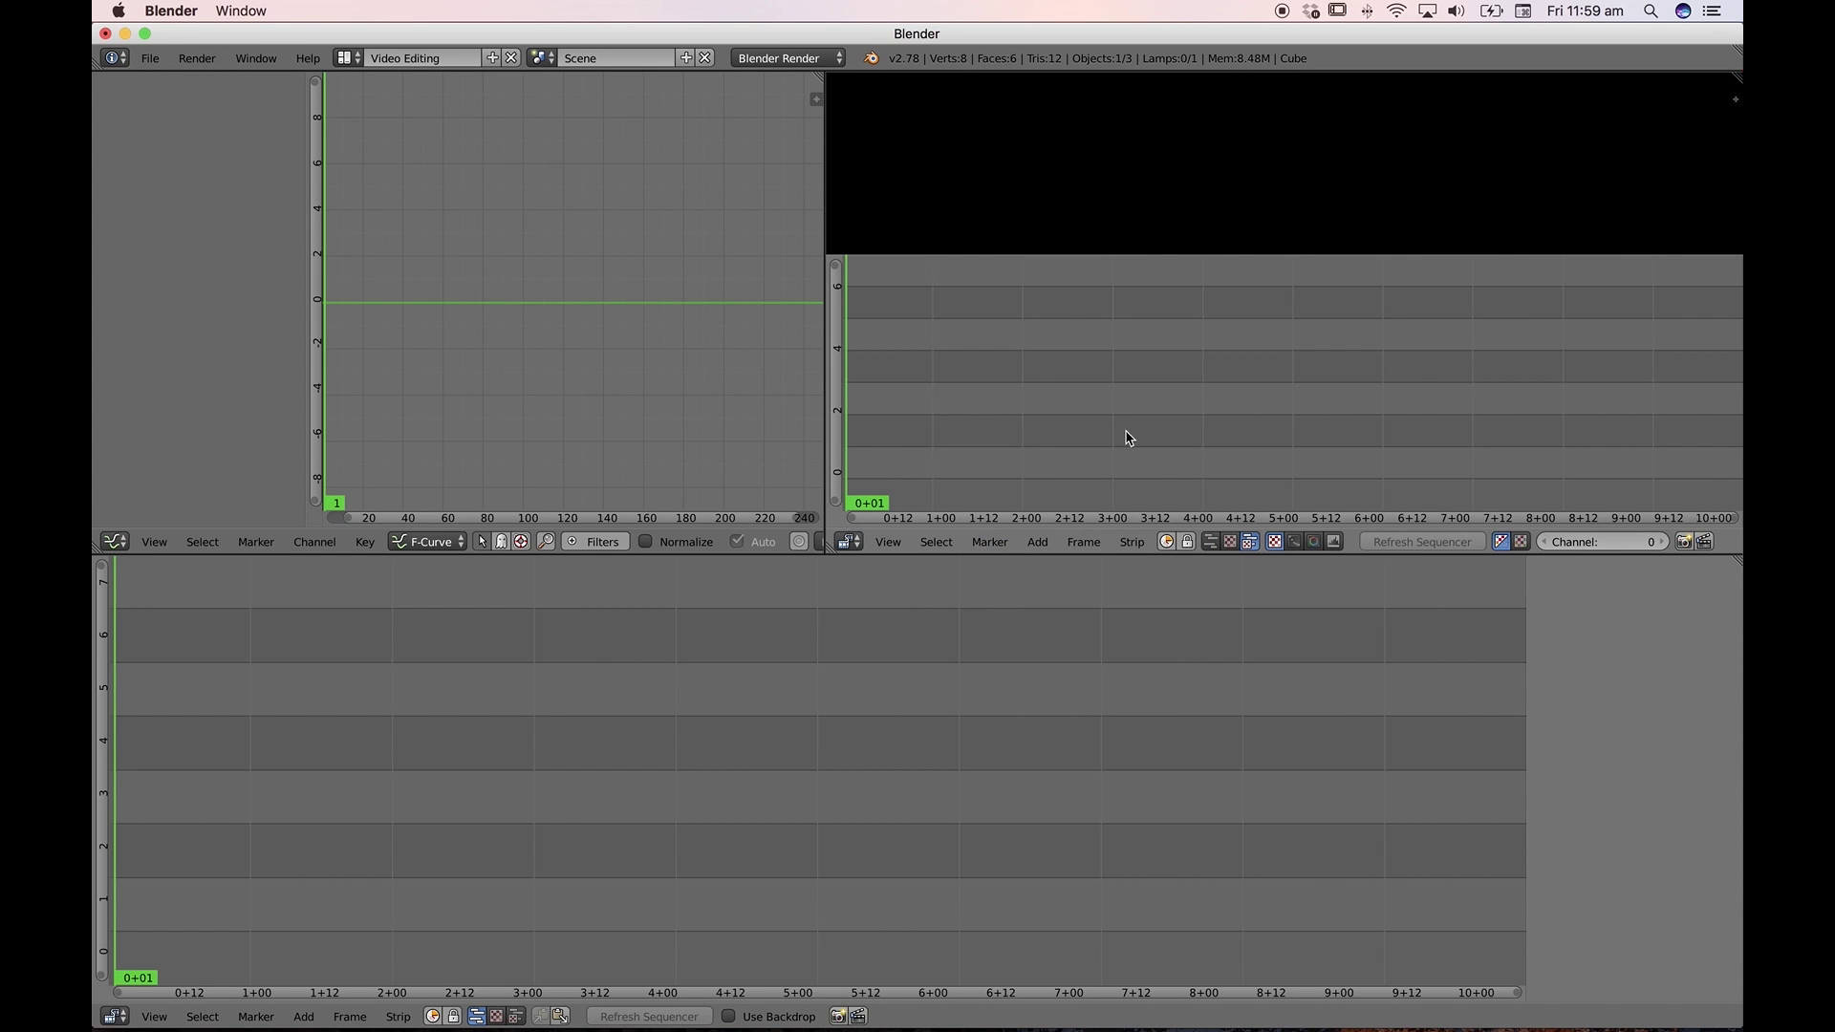
drag(1151, 557, 1152, 708)
drag(1260, 256, 1233, 449)
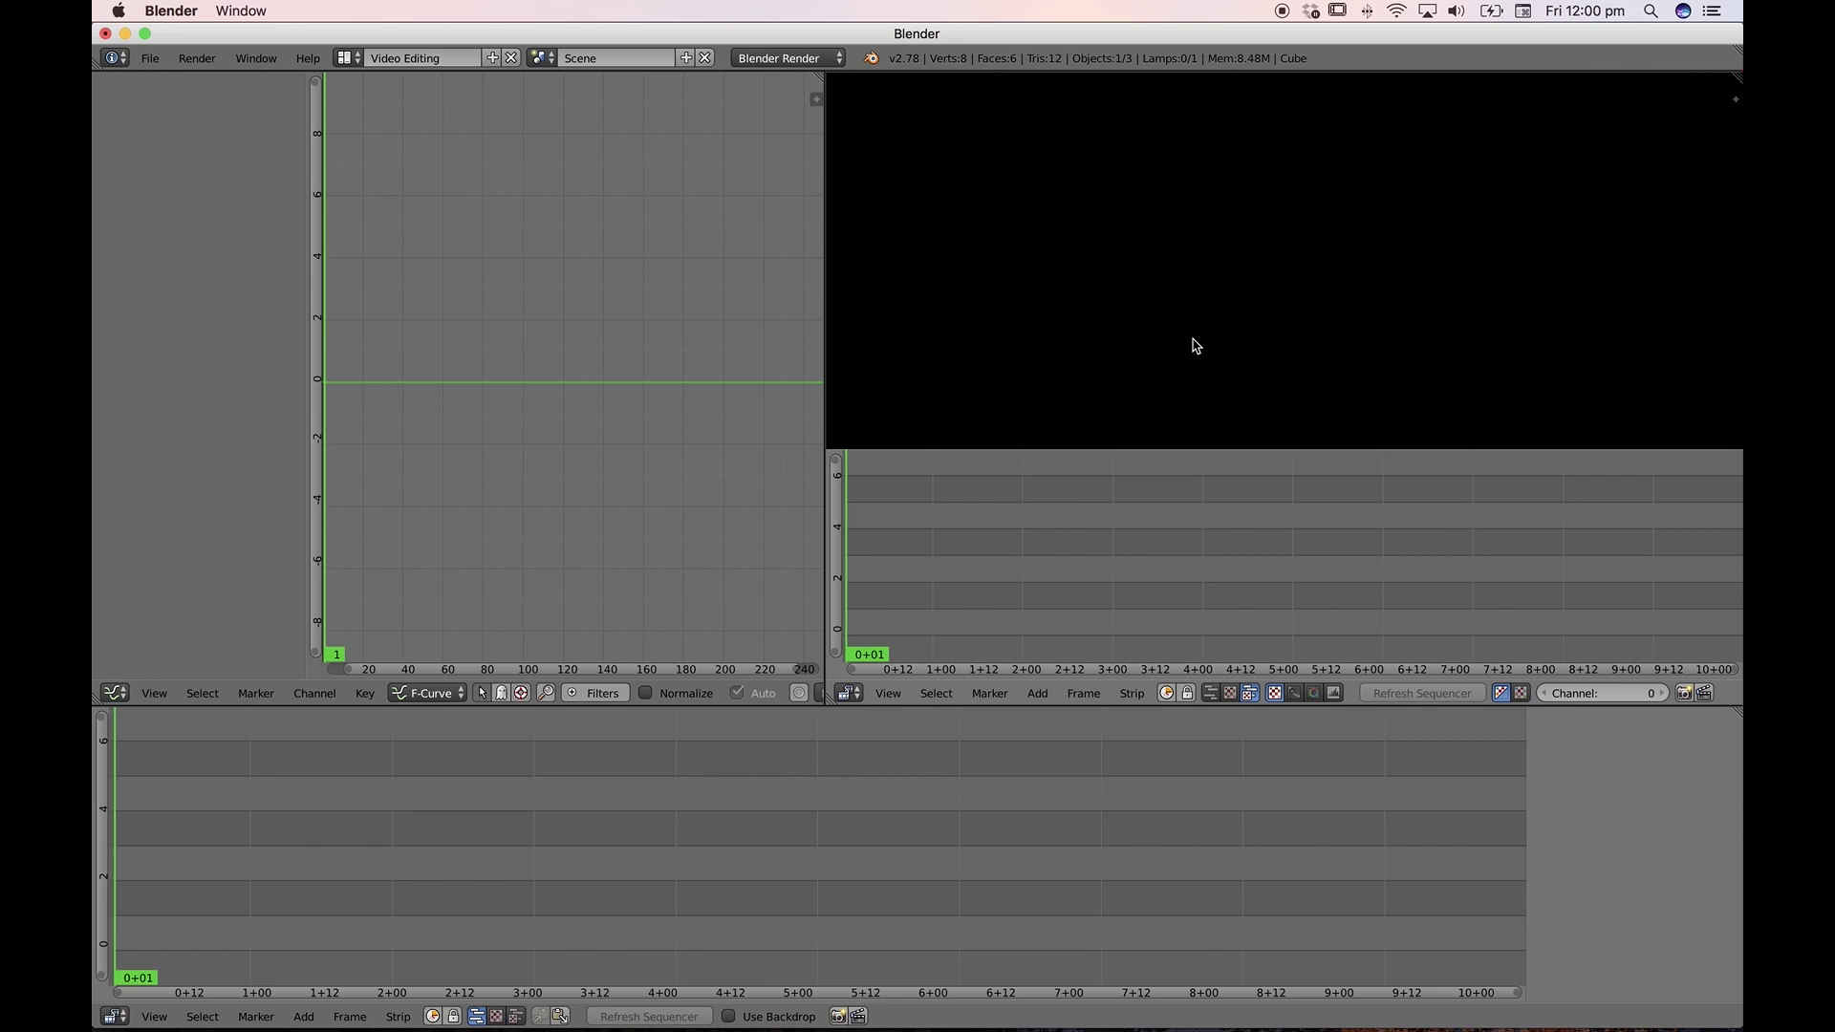
click(1230, 693)
drag(1226, 706, 1191, 562)
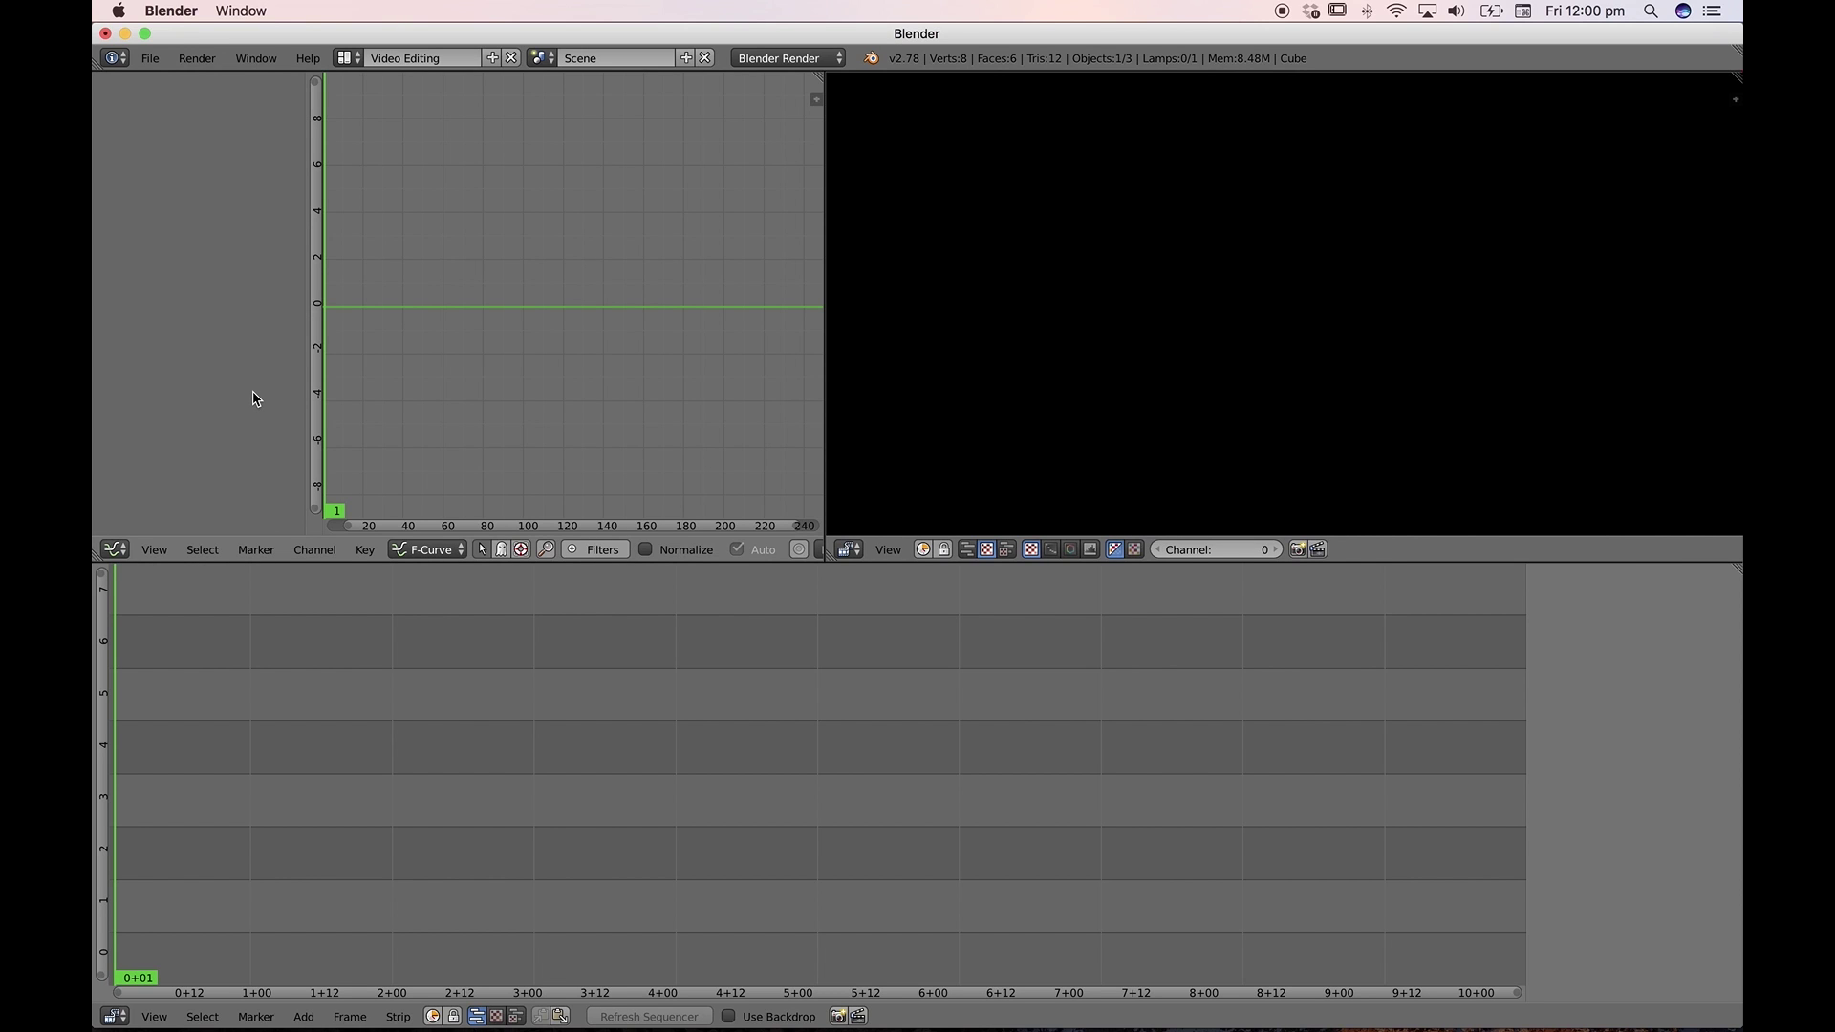
Change the Graph Editor area to a File Browser and open the My Video Project folder inside Documents/PROJECTS
click(116, 549)
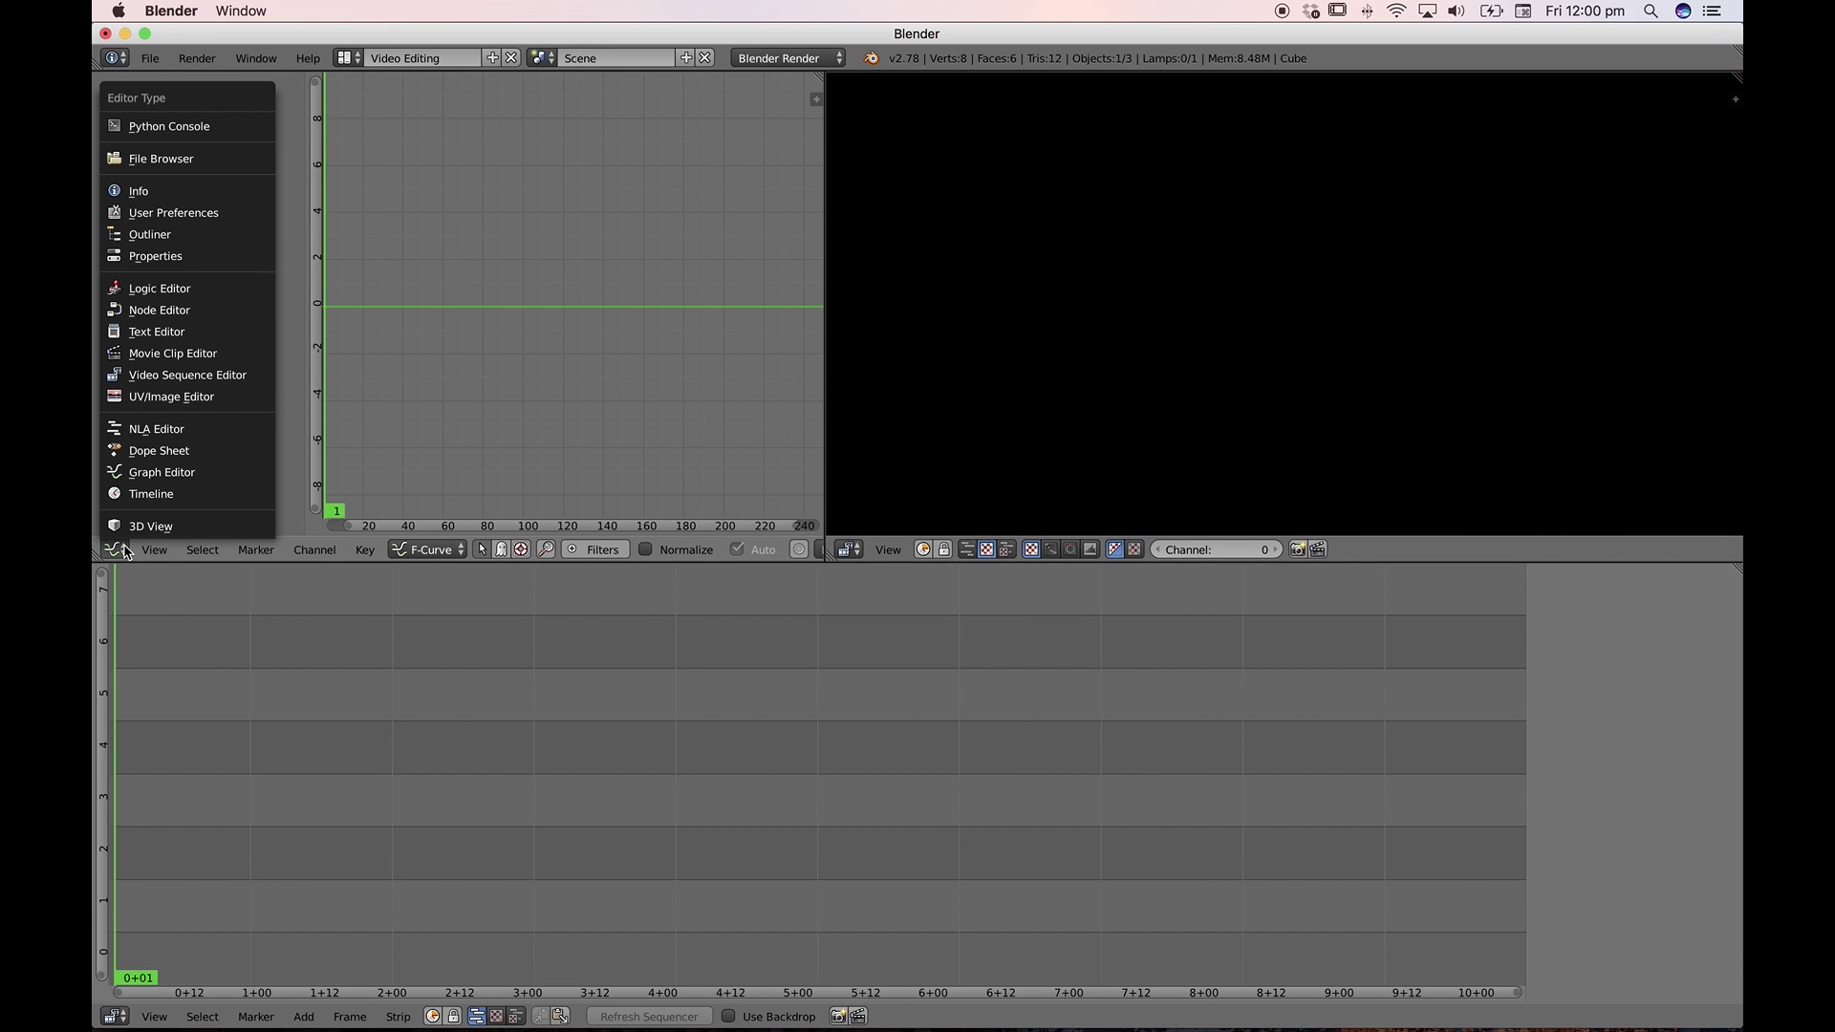
click(185, 163)
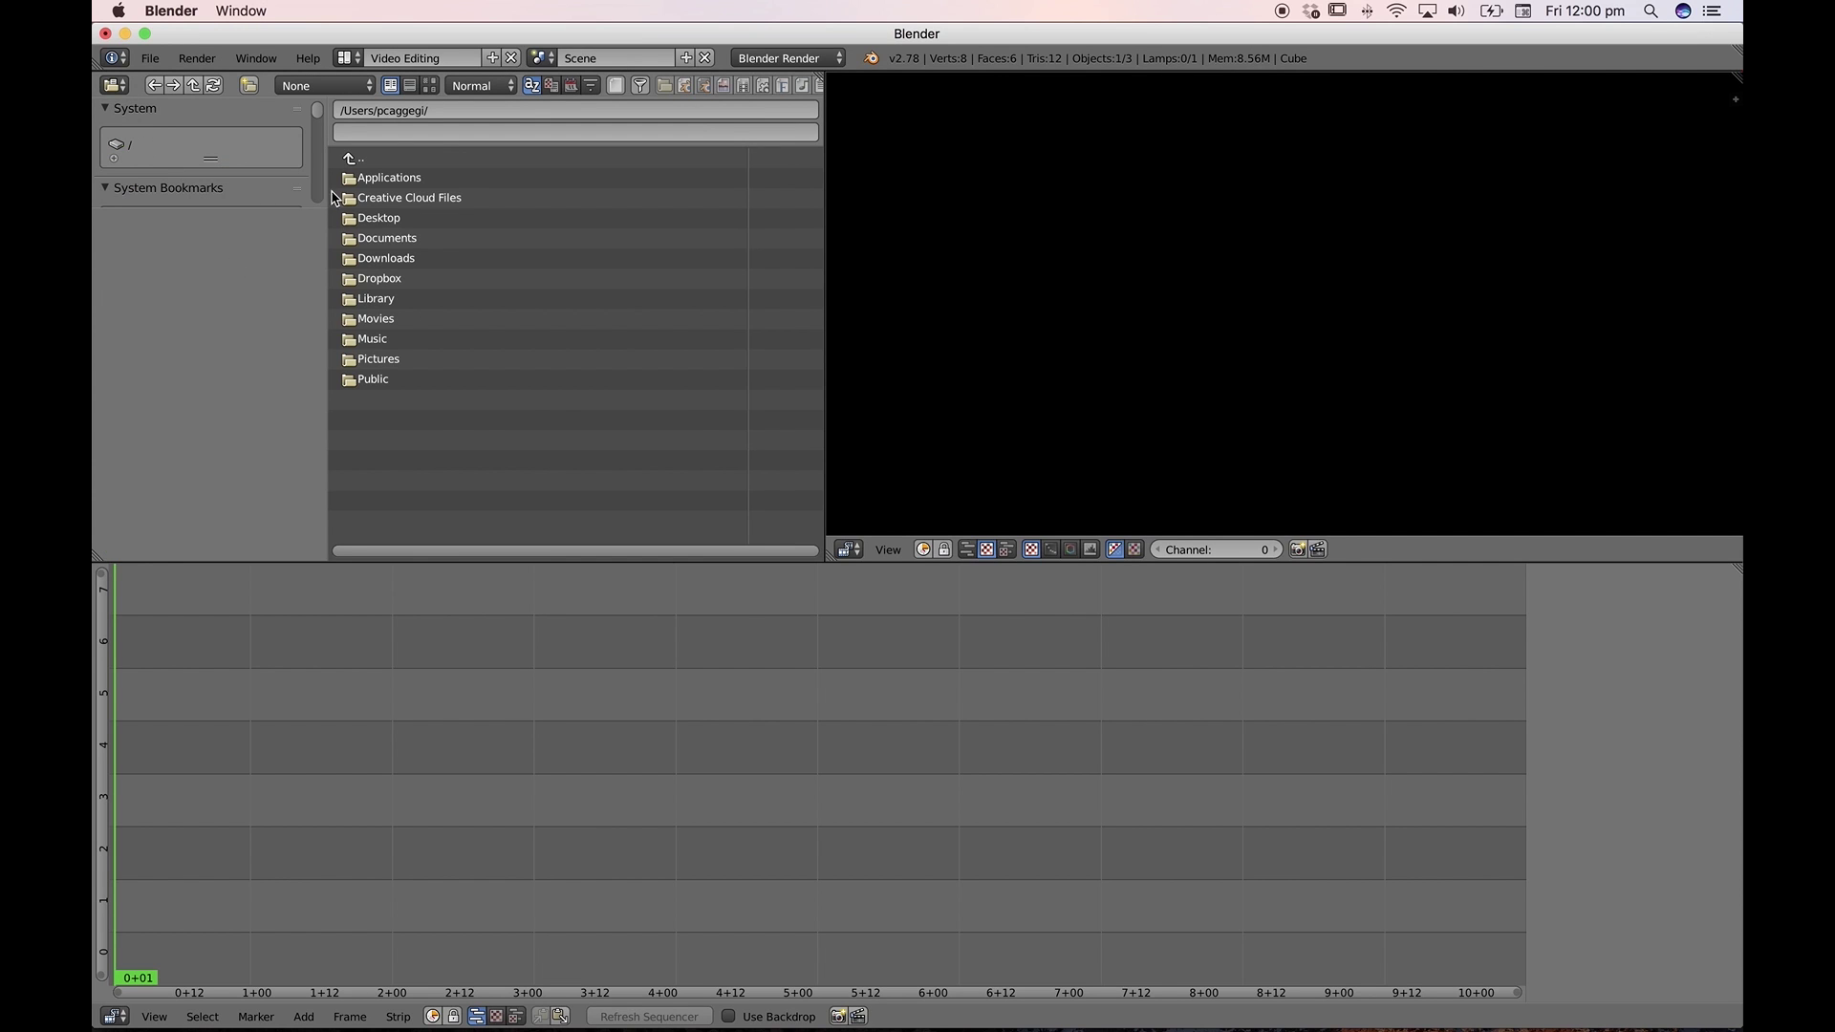
click(383, 239)
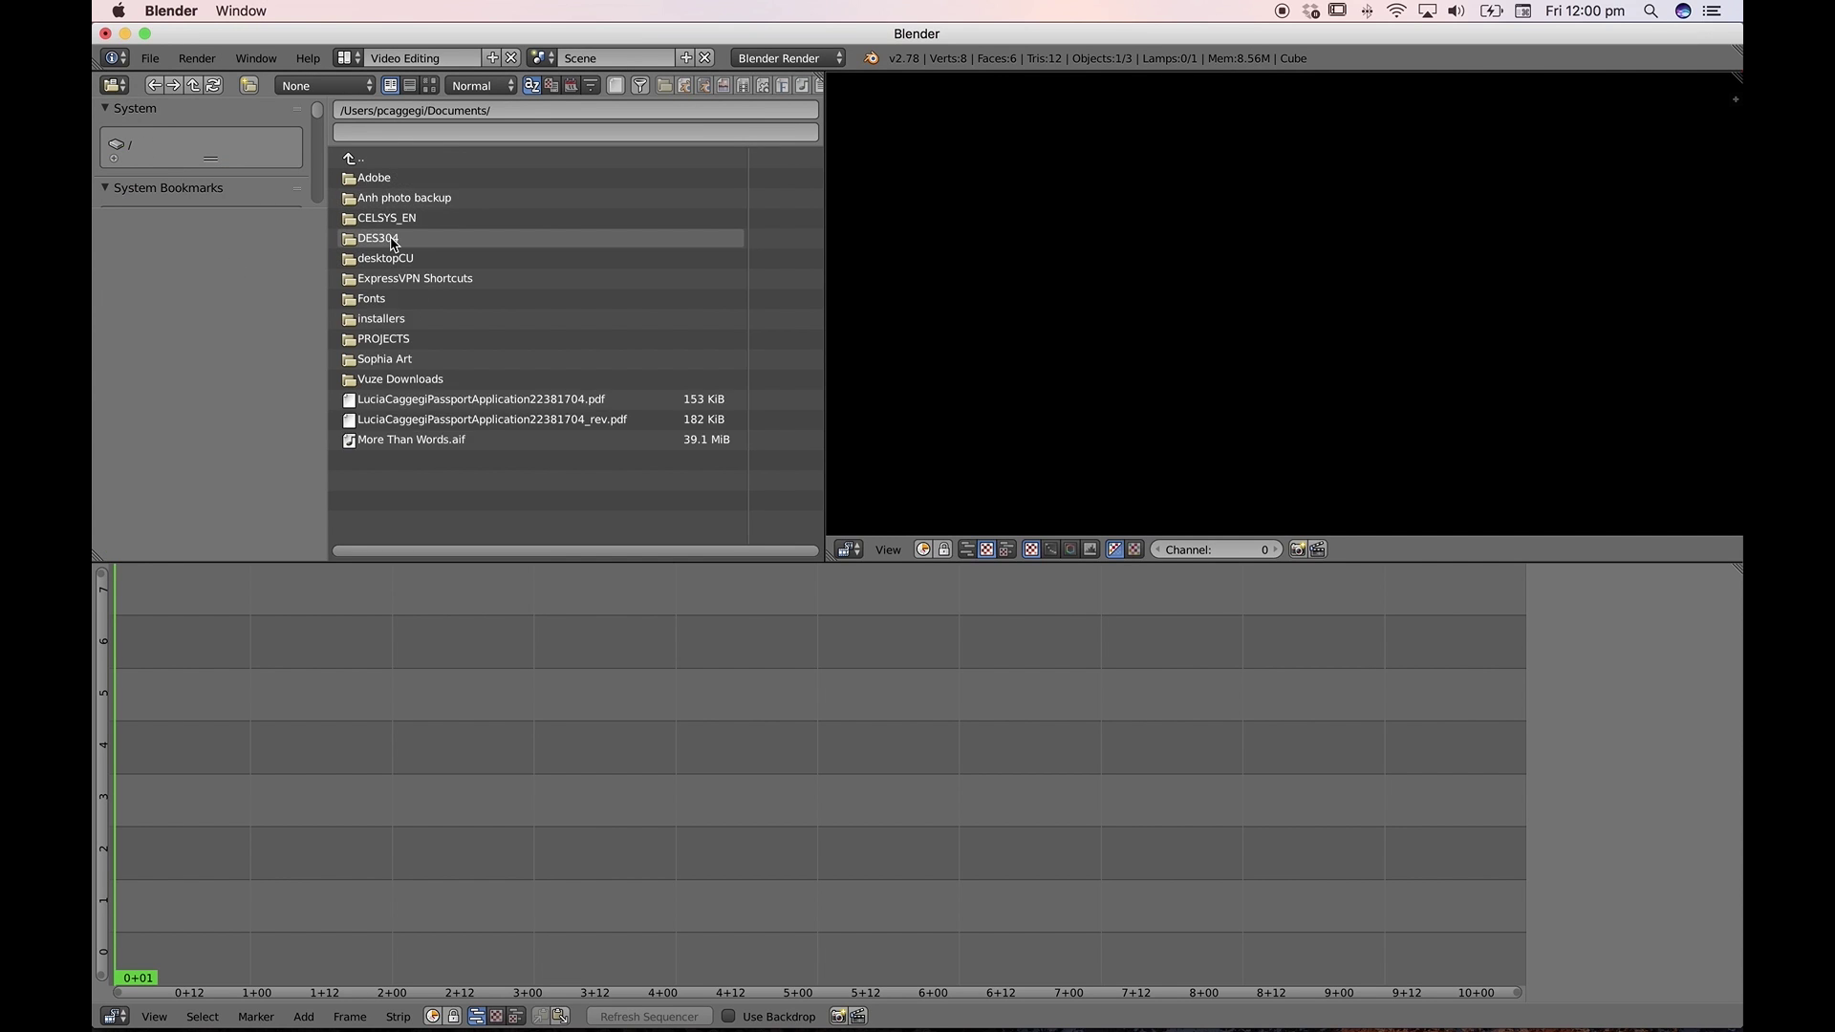
click(382, 339)
click(351, 181)
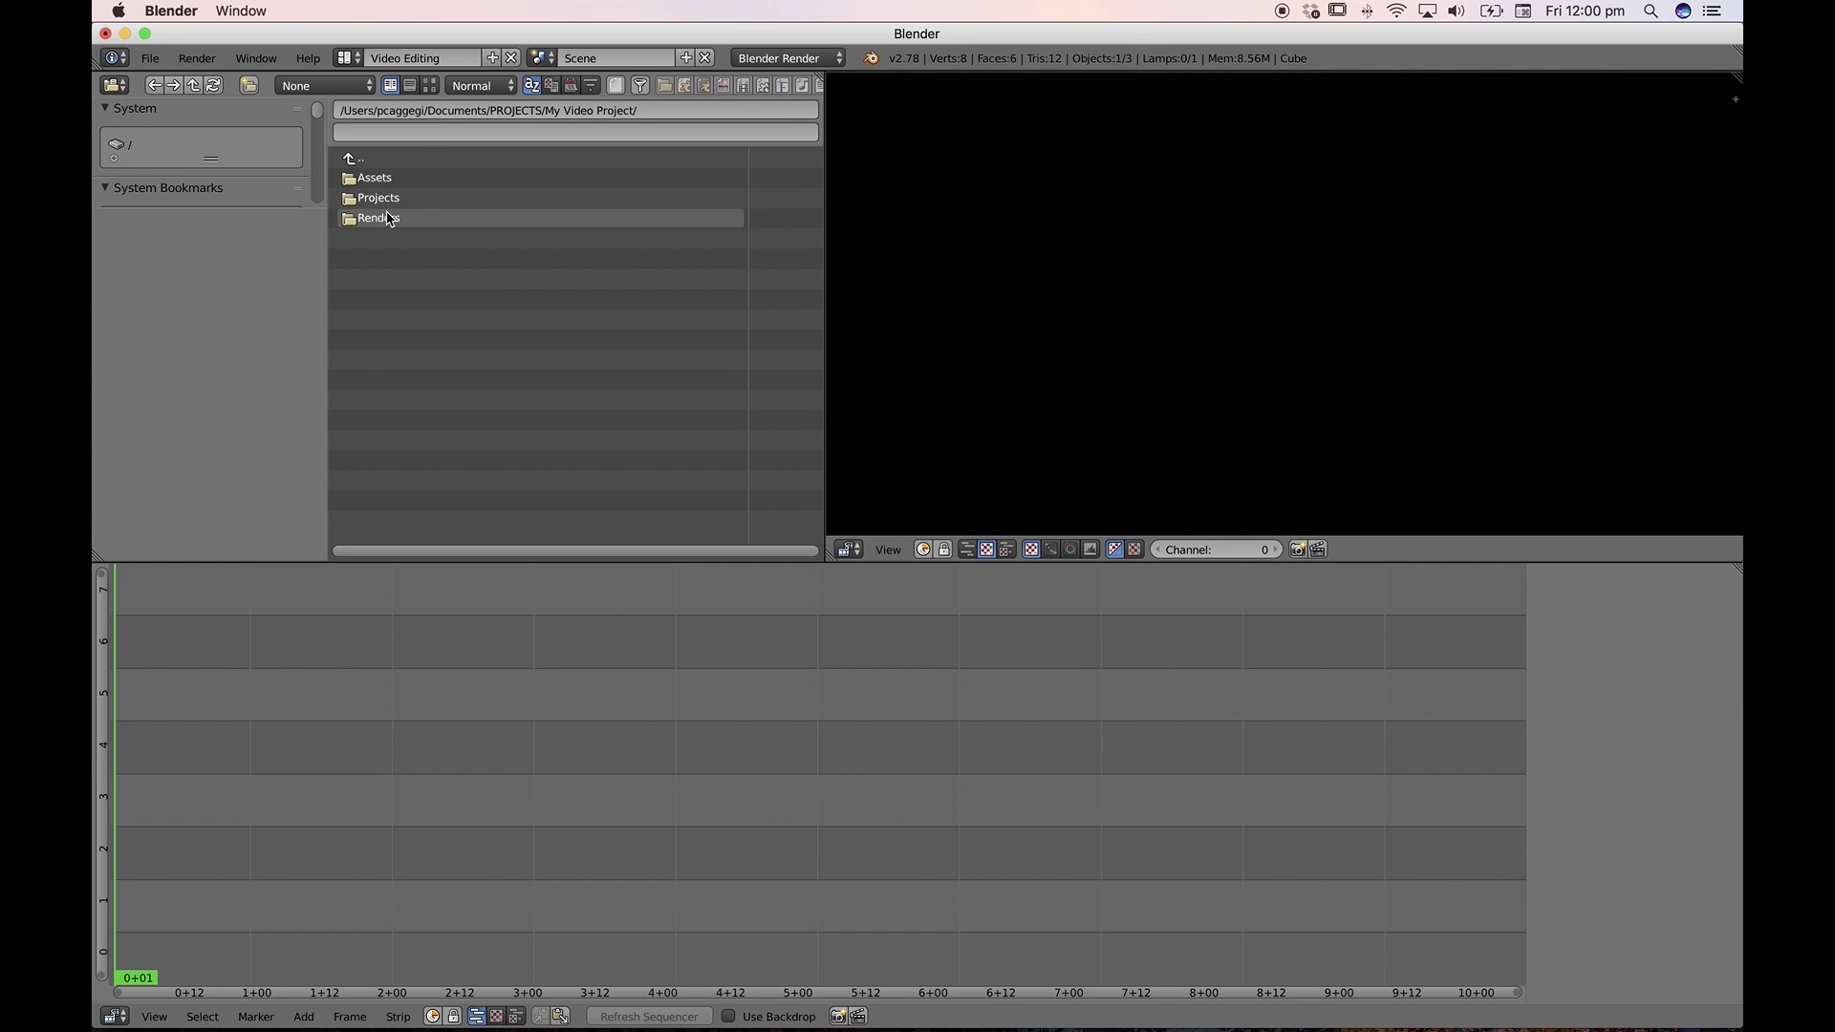
Narrow the File Browser's side region and extend its upper part downward to reveal the System Bookmarks and Bookmarks lists
drag(326, 282, 276, 302)
drag(187, 159, 182, 199)
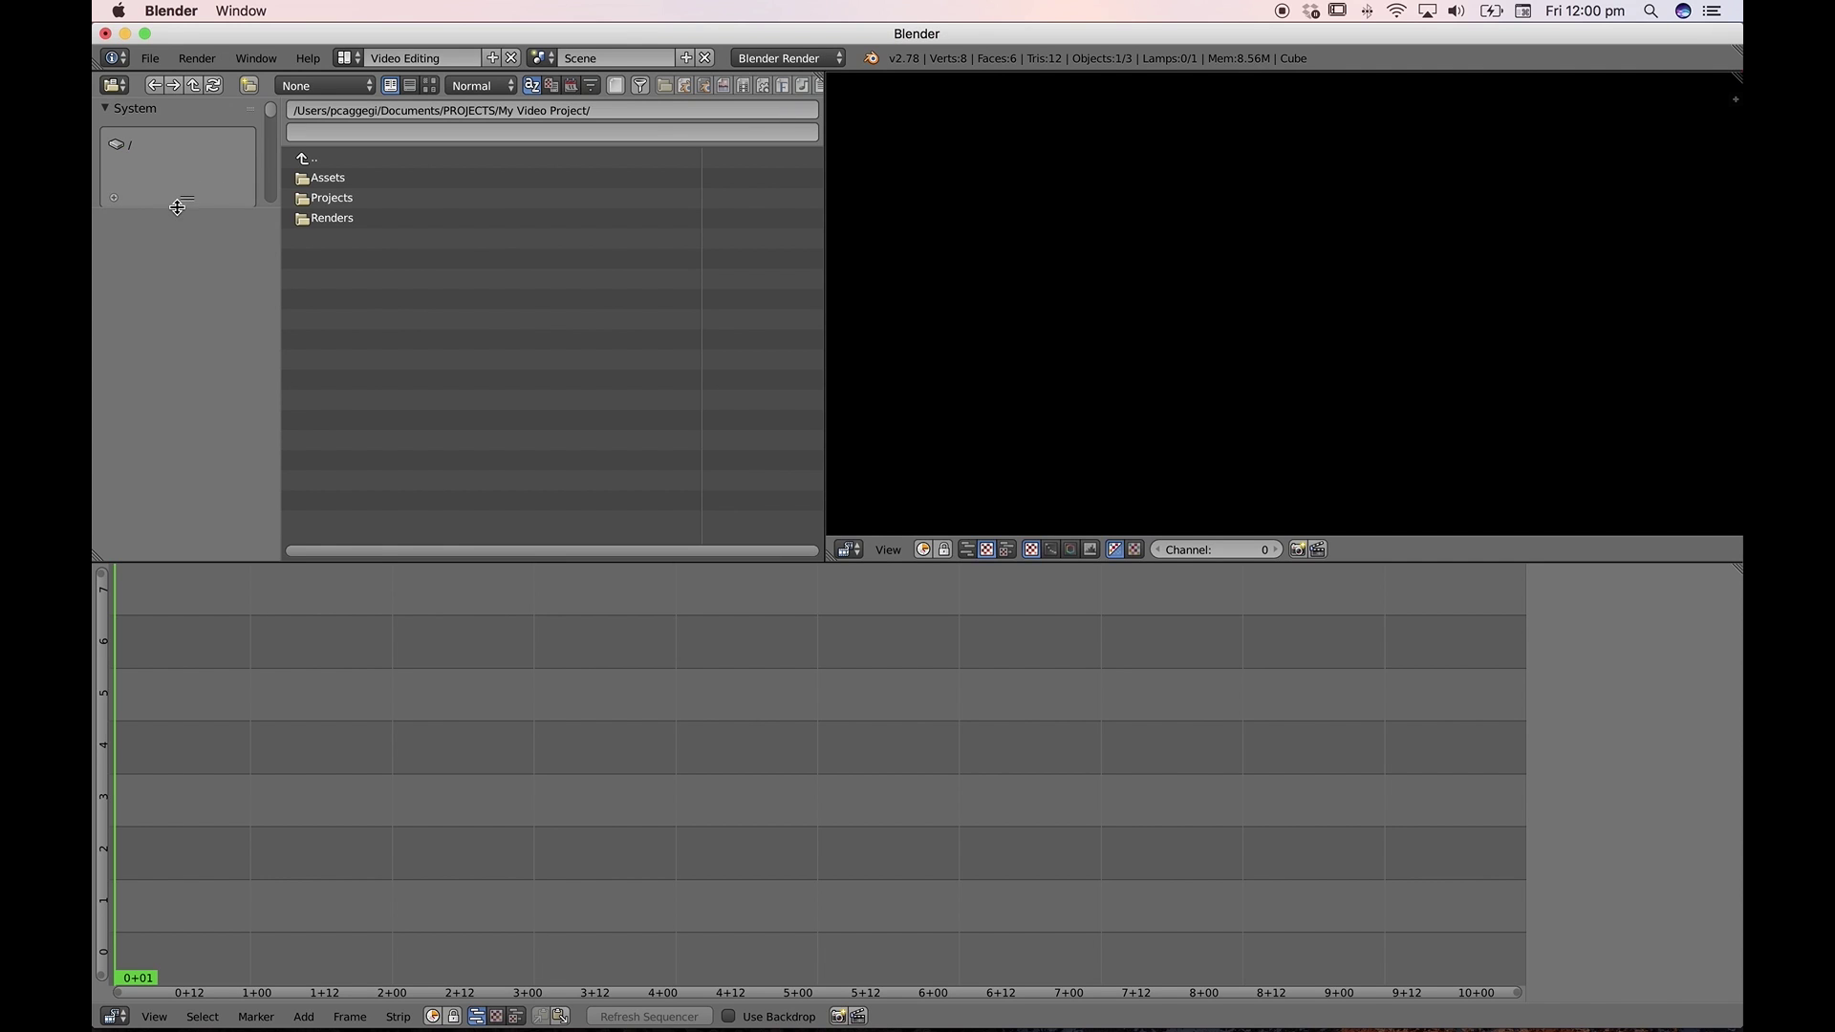
click(121, 146)
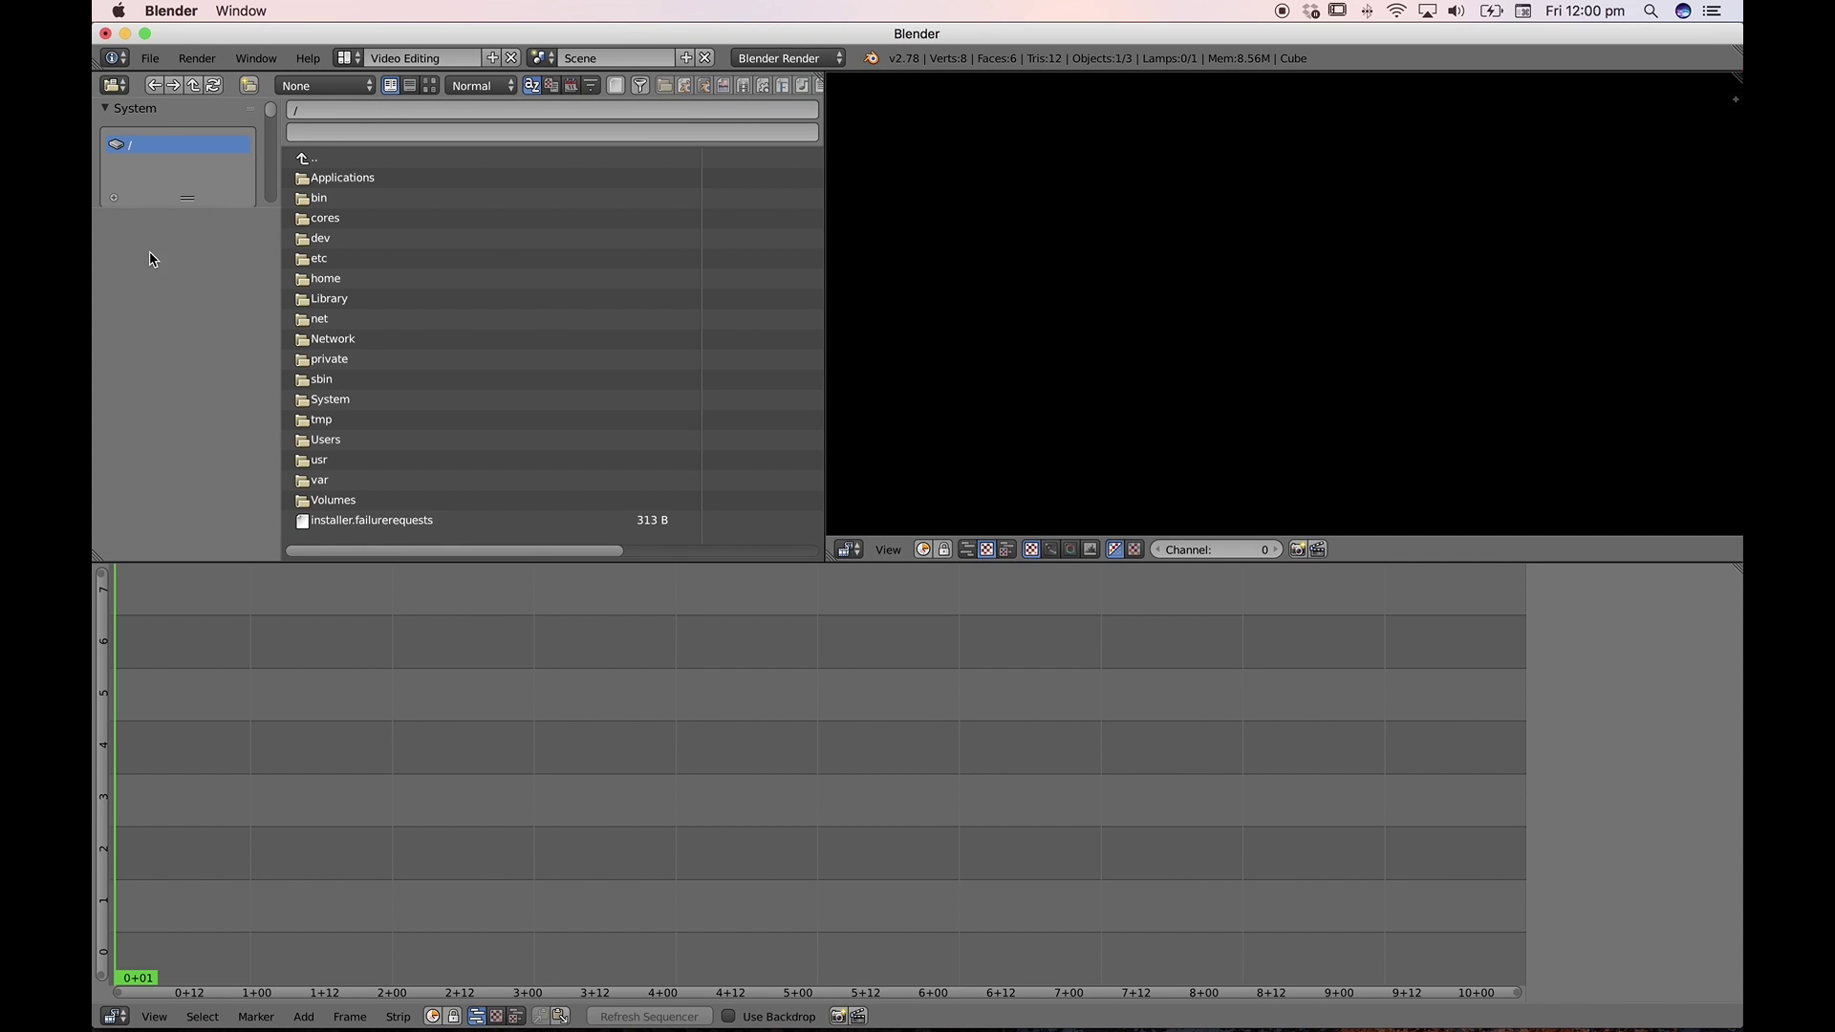
drag(188, 197, 180, 527)
scroll(196, 331, down, 1)
drag(270, 334, 270, 450)
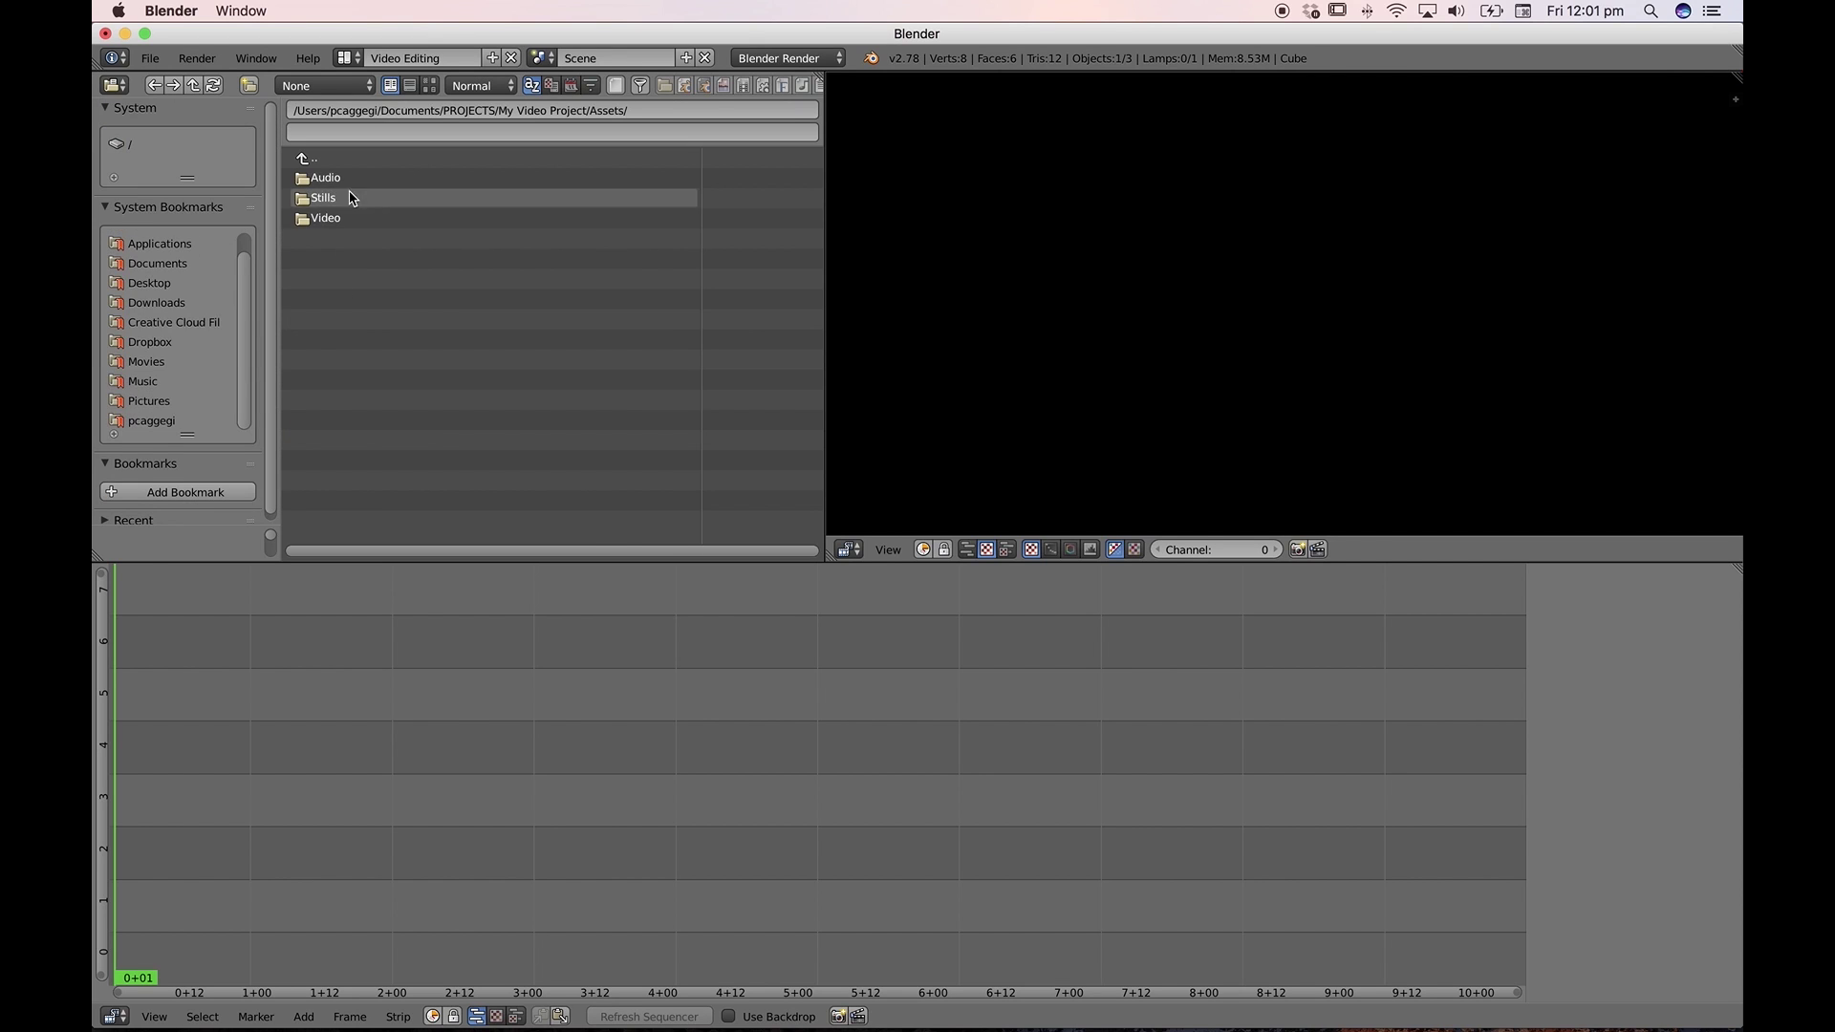
Go up to the My Video Project folder and add it to the Bookmarks list
click(313, 158)
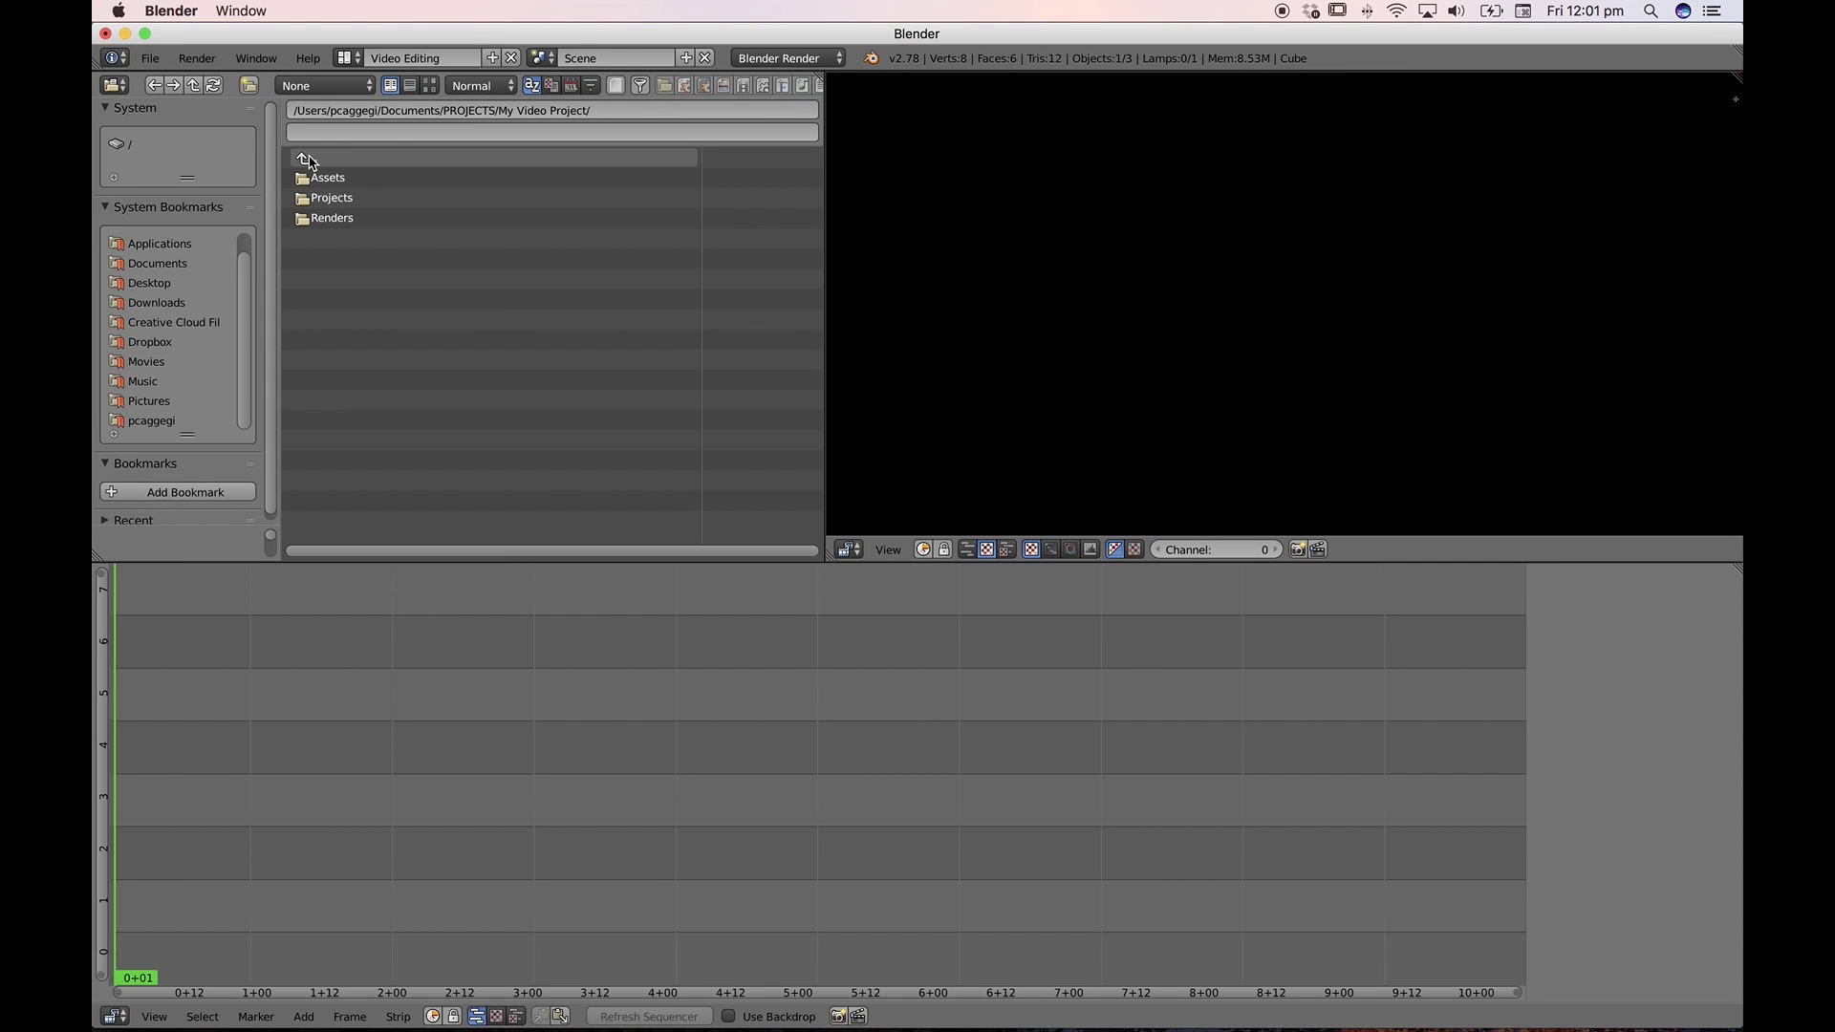
click(125, 493)
scroll(188, 490, down, 1)
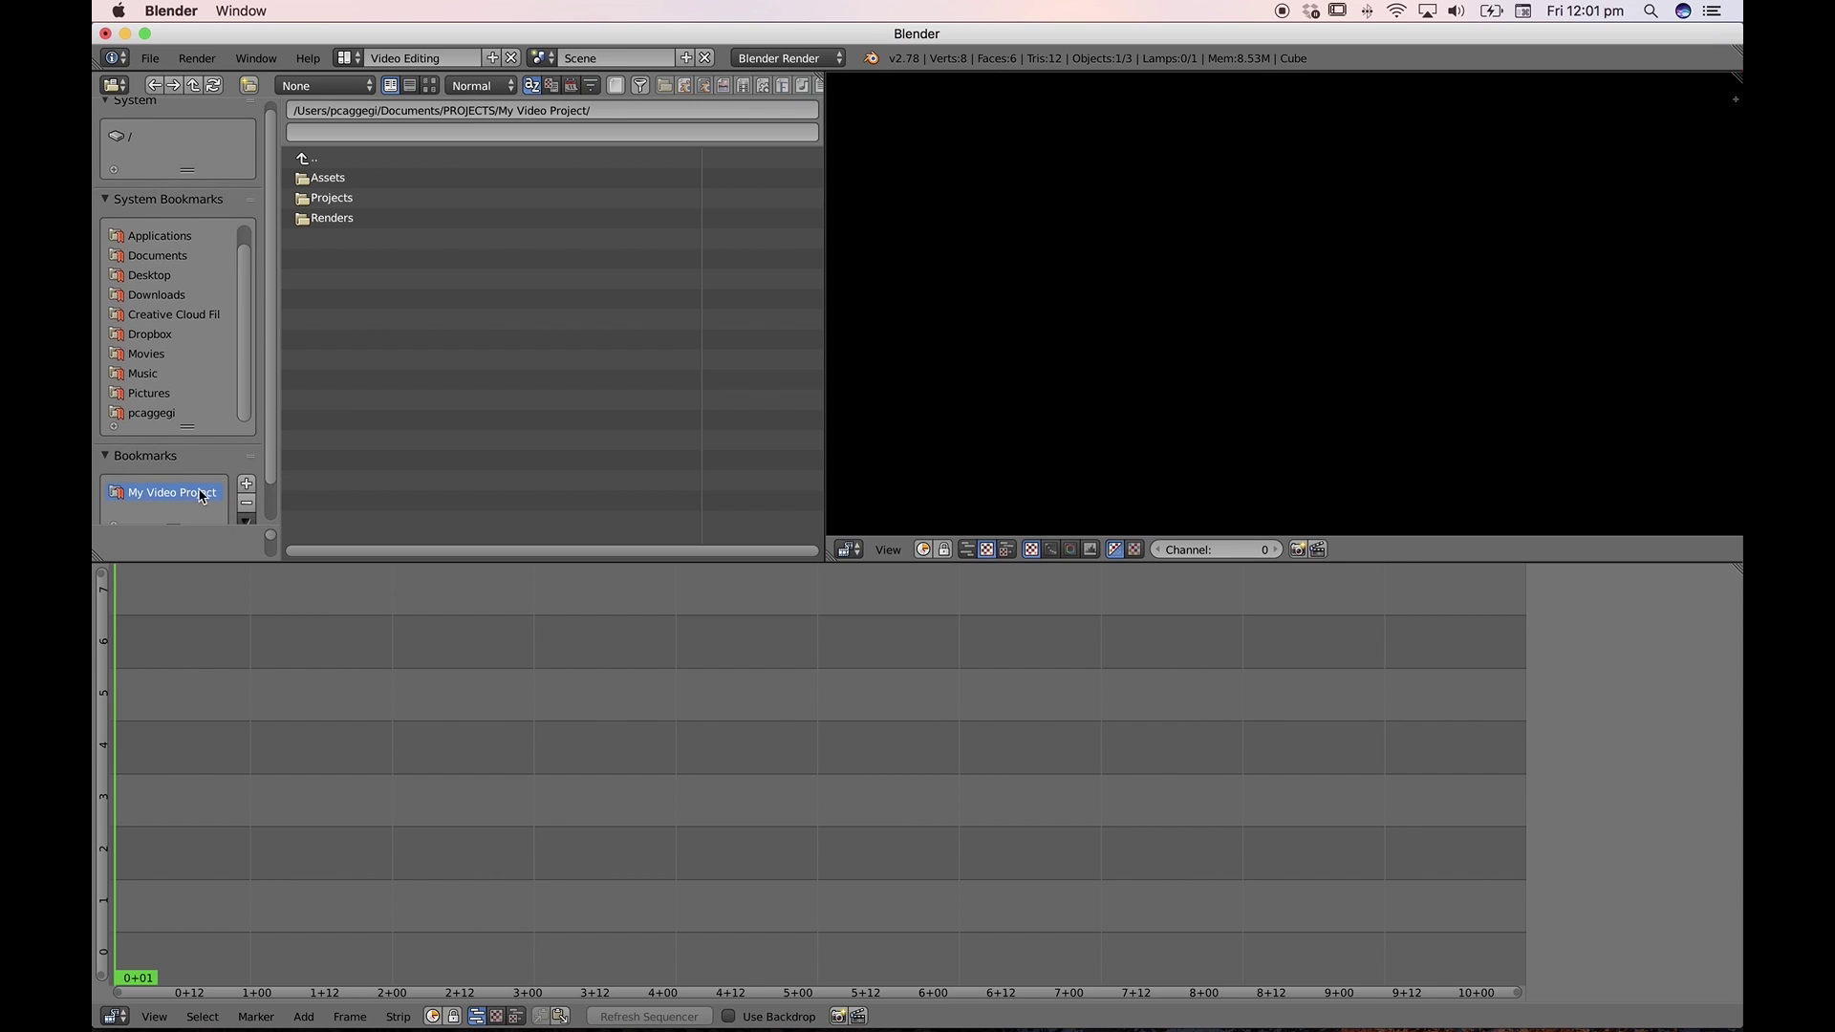
drag(272, 410, 259, 488)
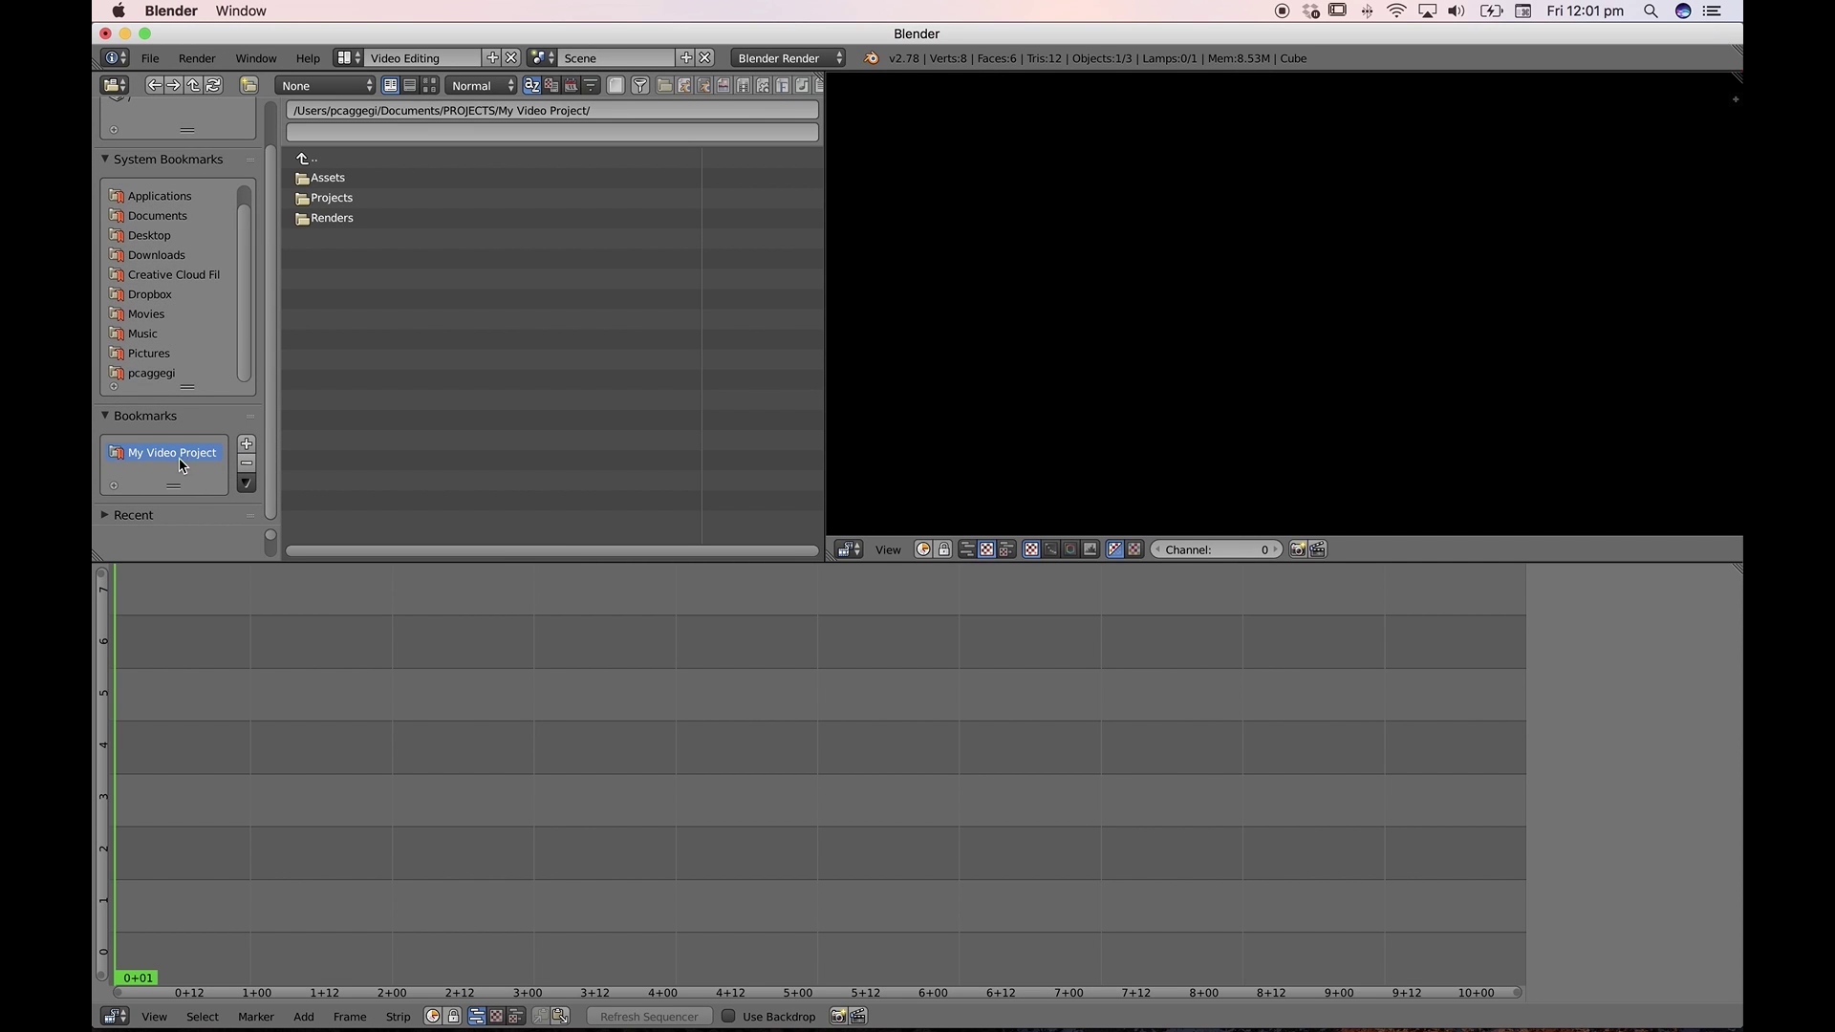
drag(275, 393, 278, 324)
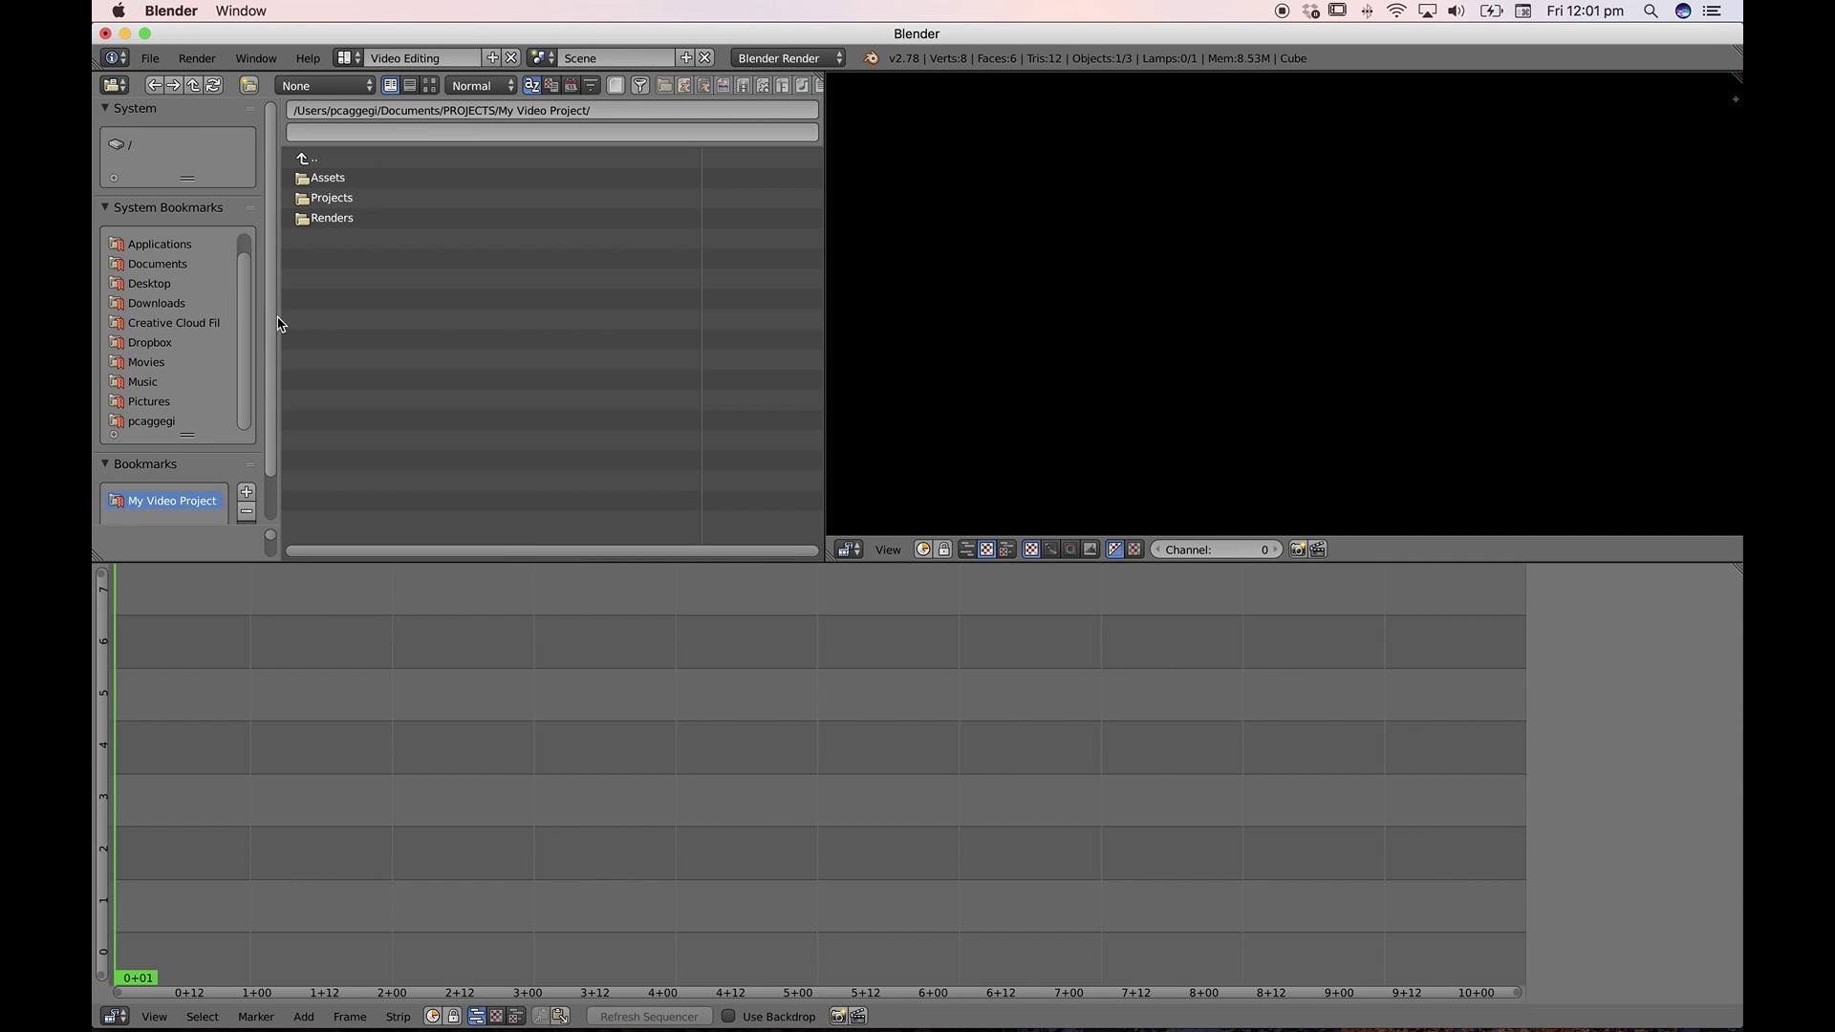
Collapse System Bookmarks and lengthen the Bookmarks list, and test the My Video Project bookmark from the root folder
click(107, 207)
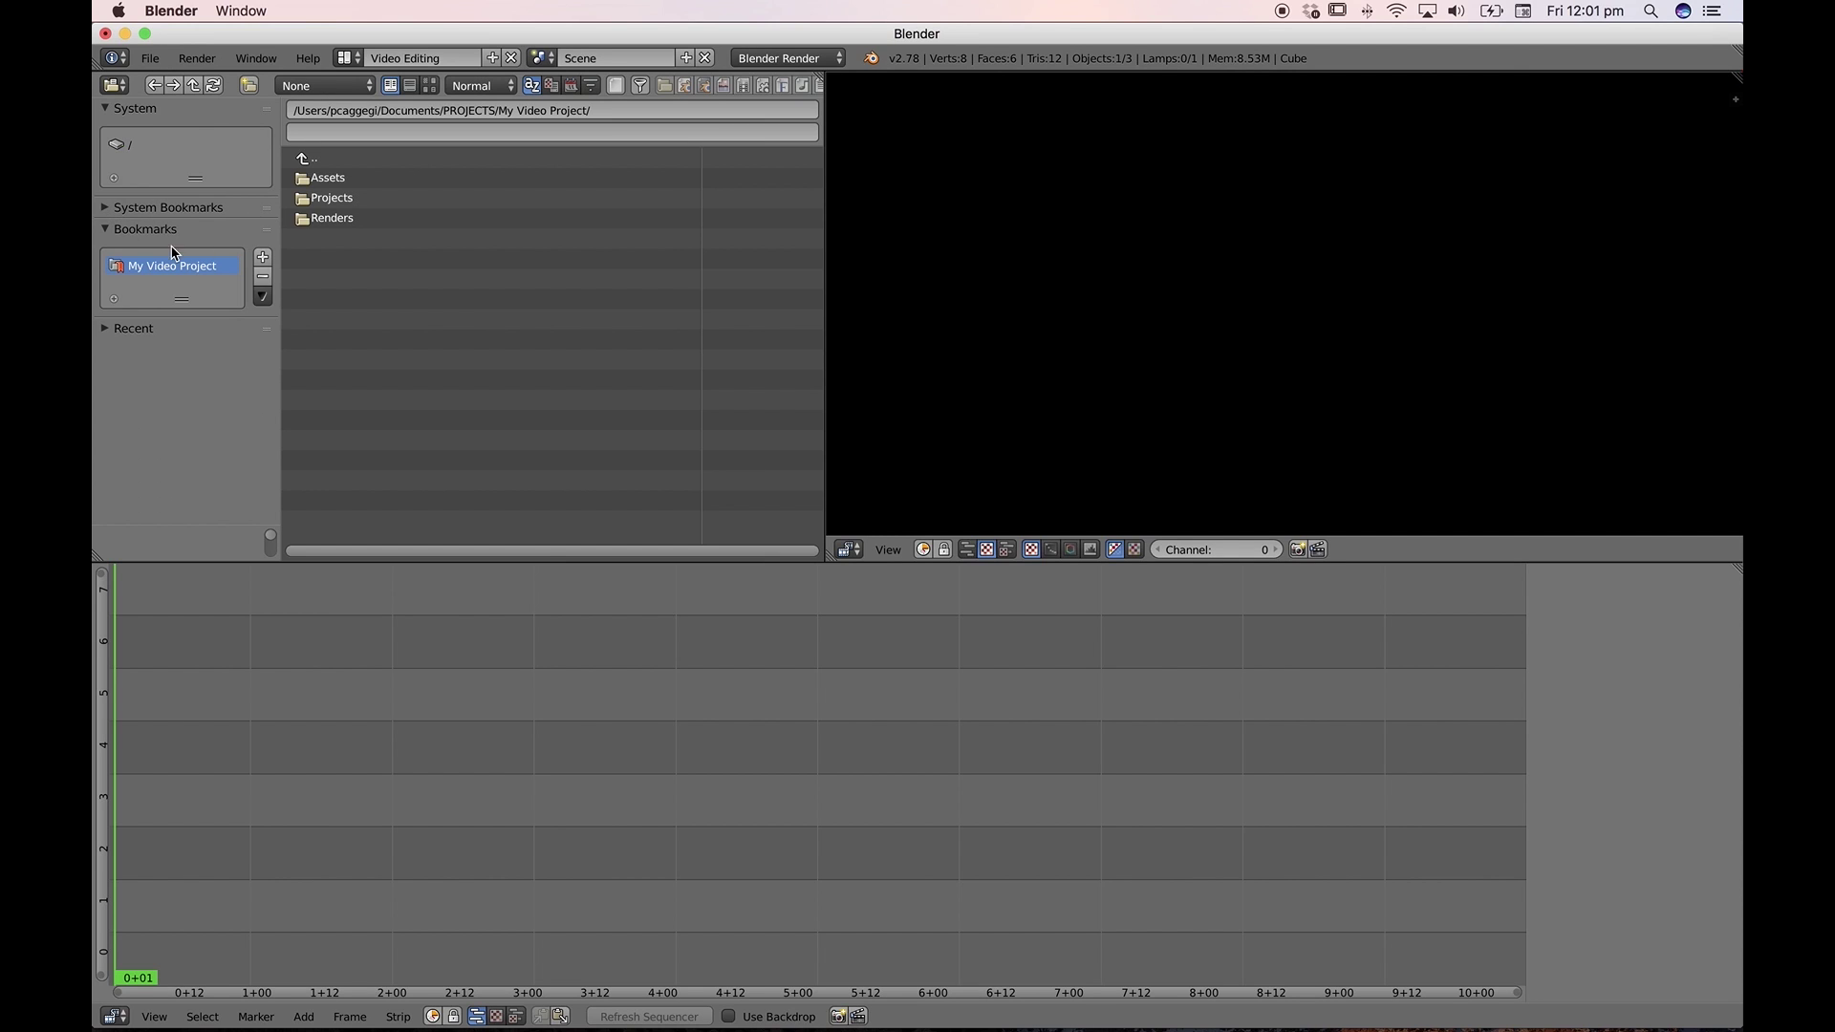
drag(189, 293, 193, 358)
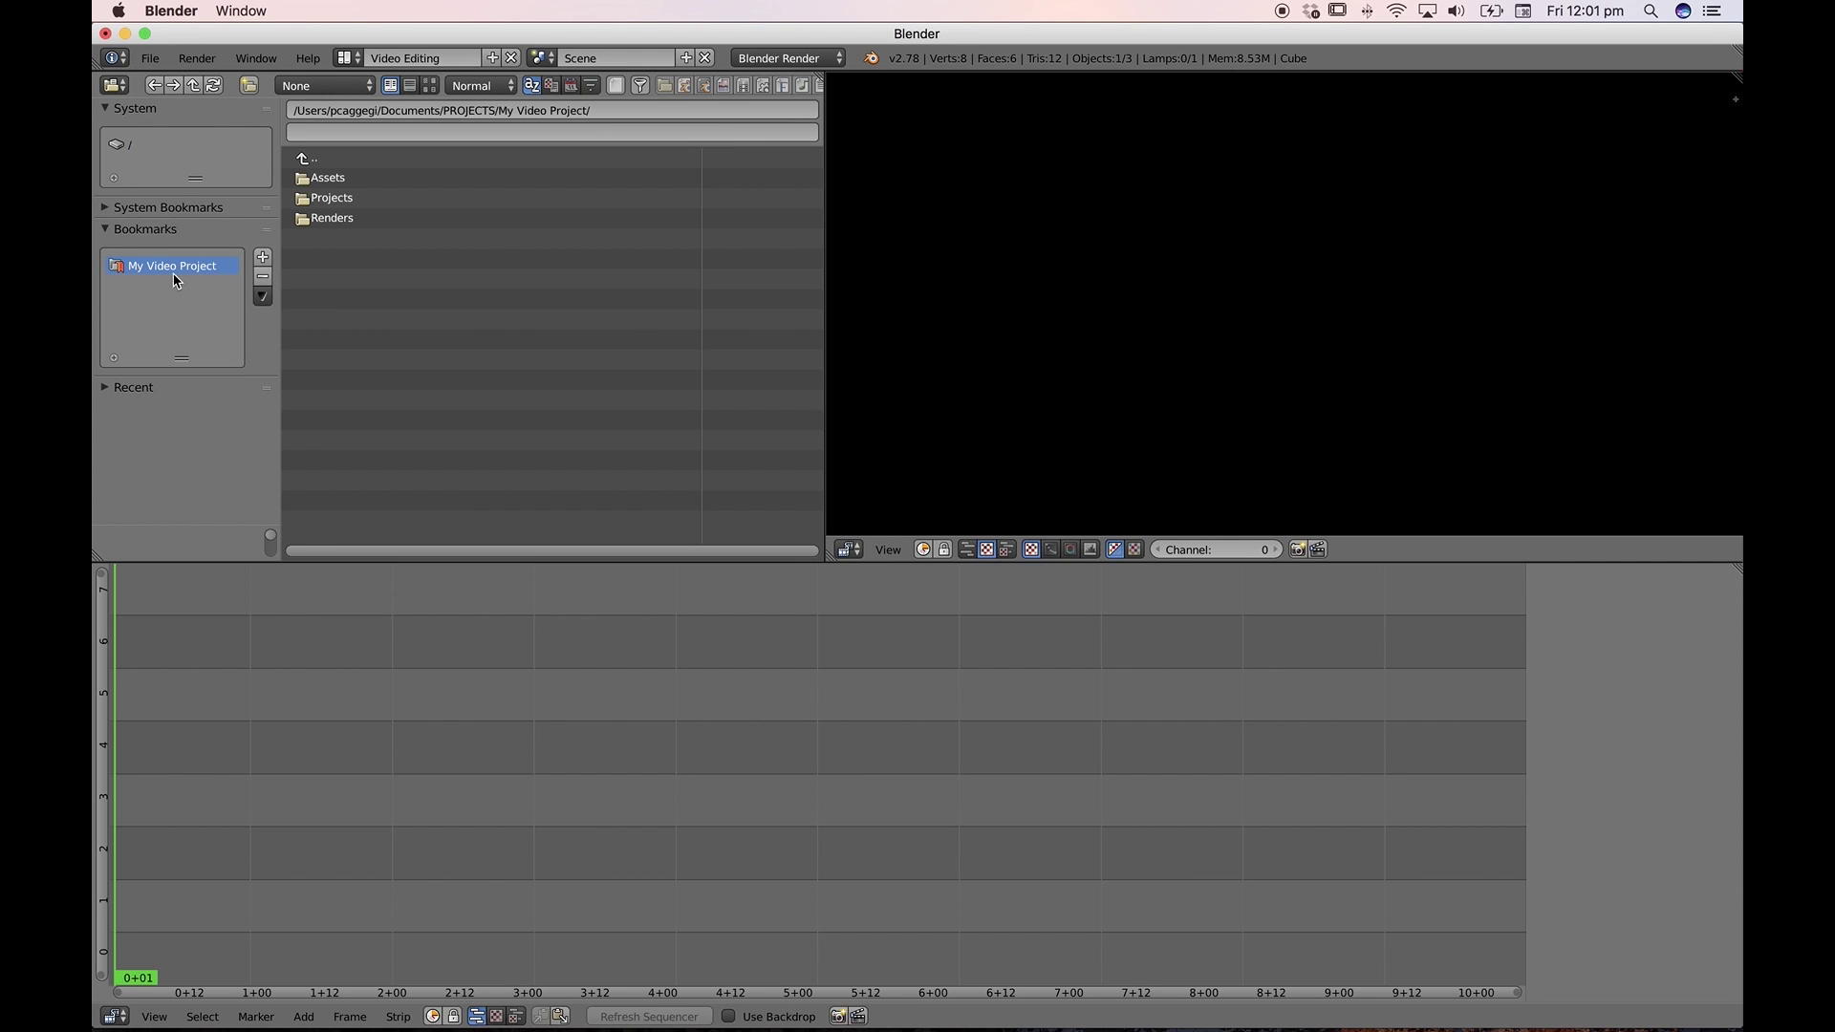
click(125, 145)
click(174, 267)
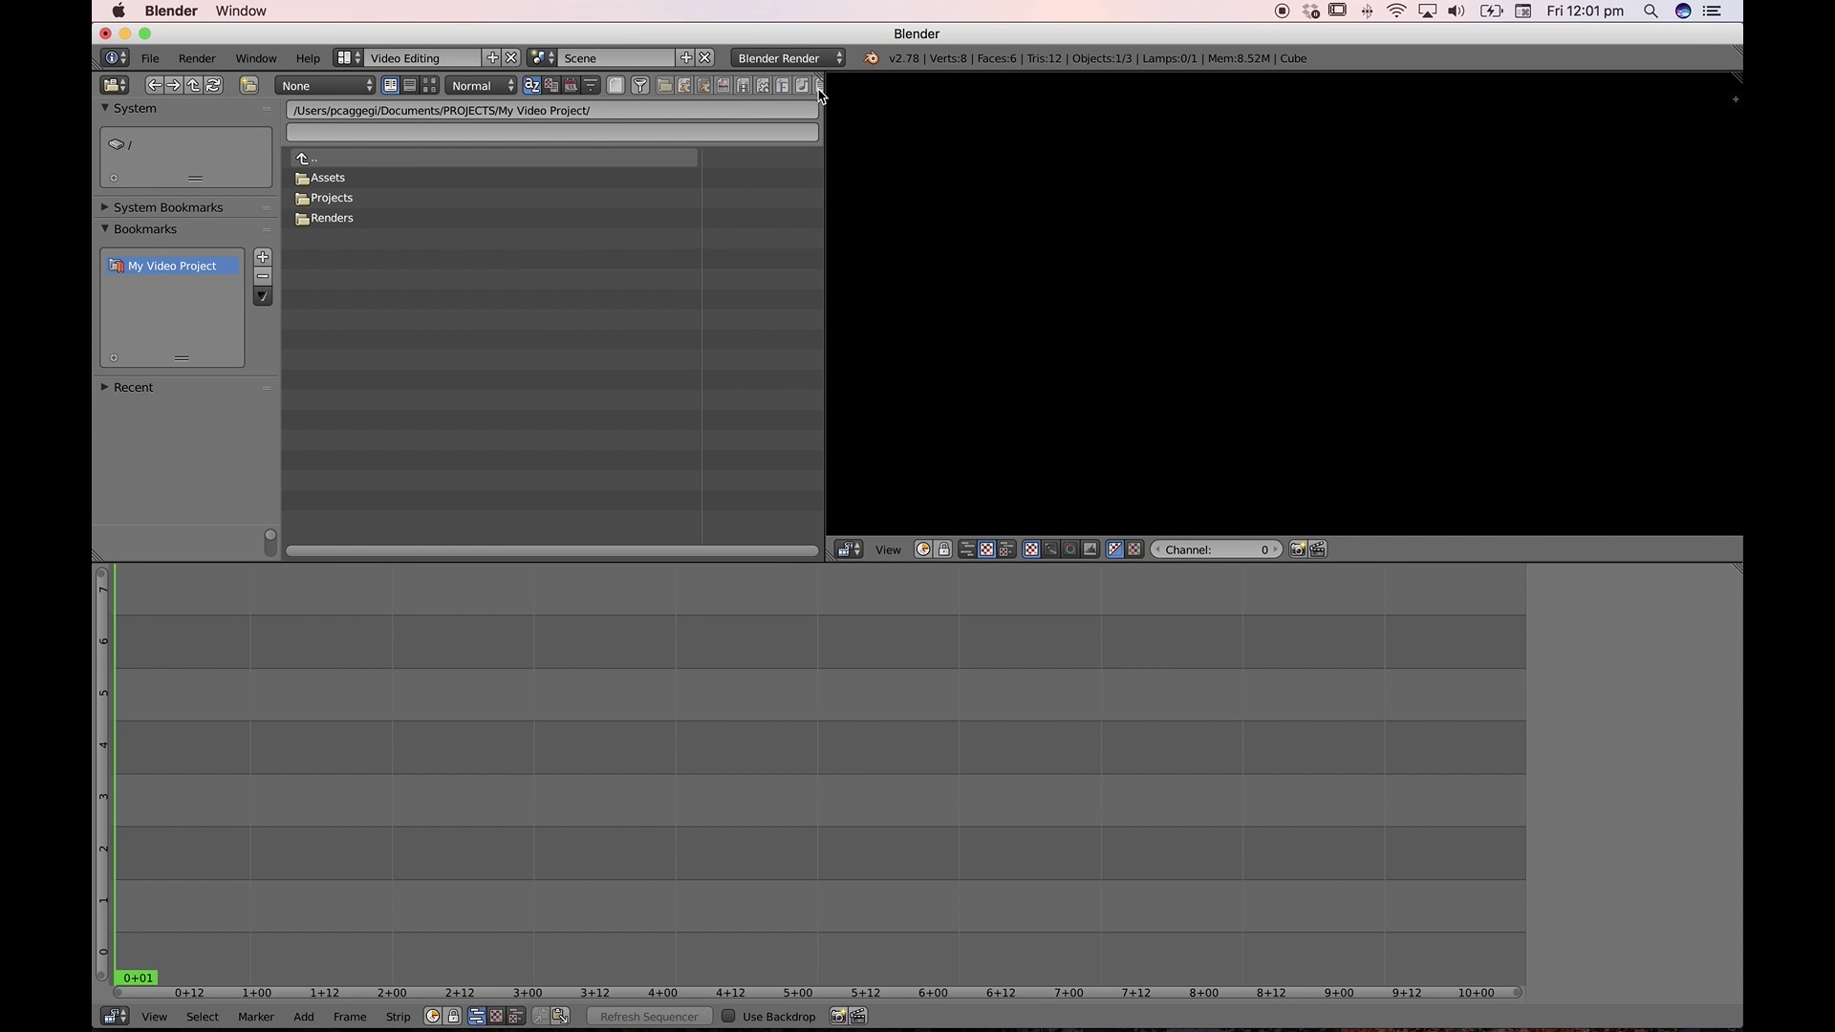
Narrow the File Browser area to enlarge the preview, and display the project folders as thumbnails
drag(827, 95, 606, 116)
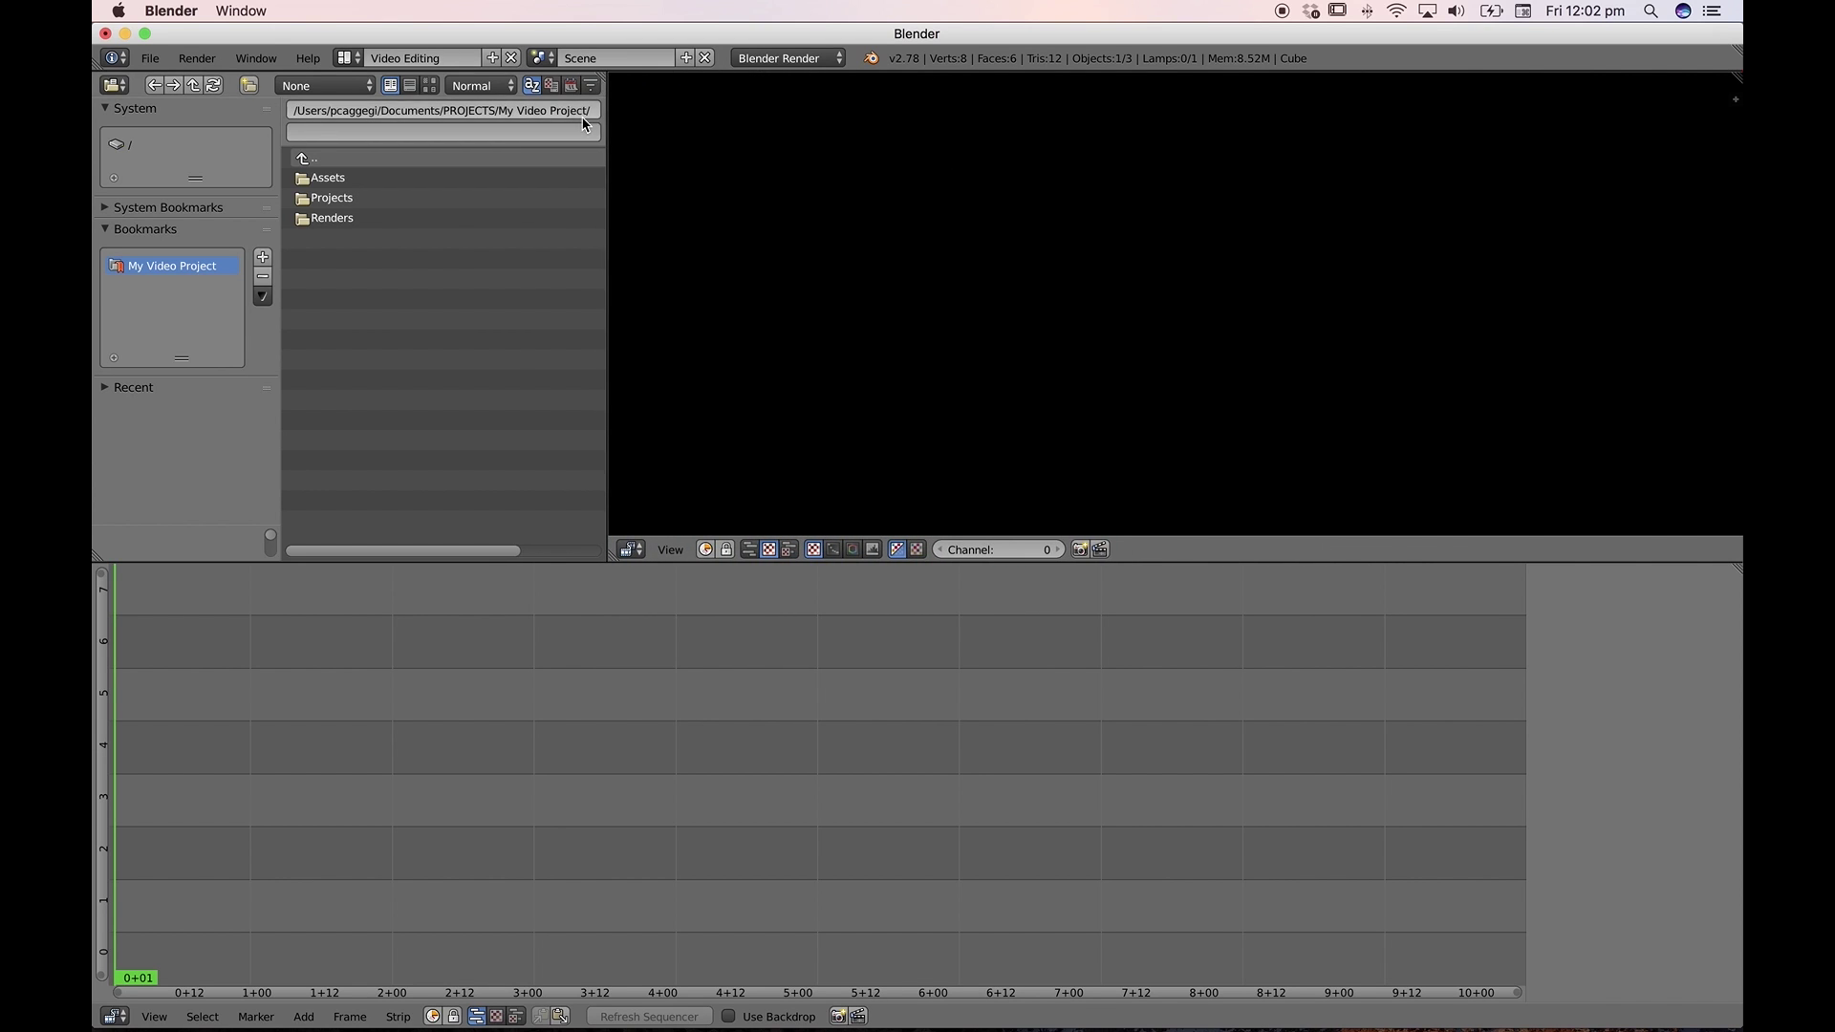
click(361, 86)
click(360, 86)
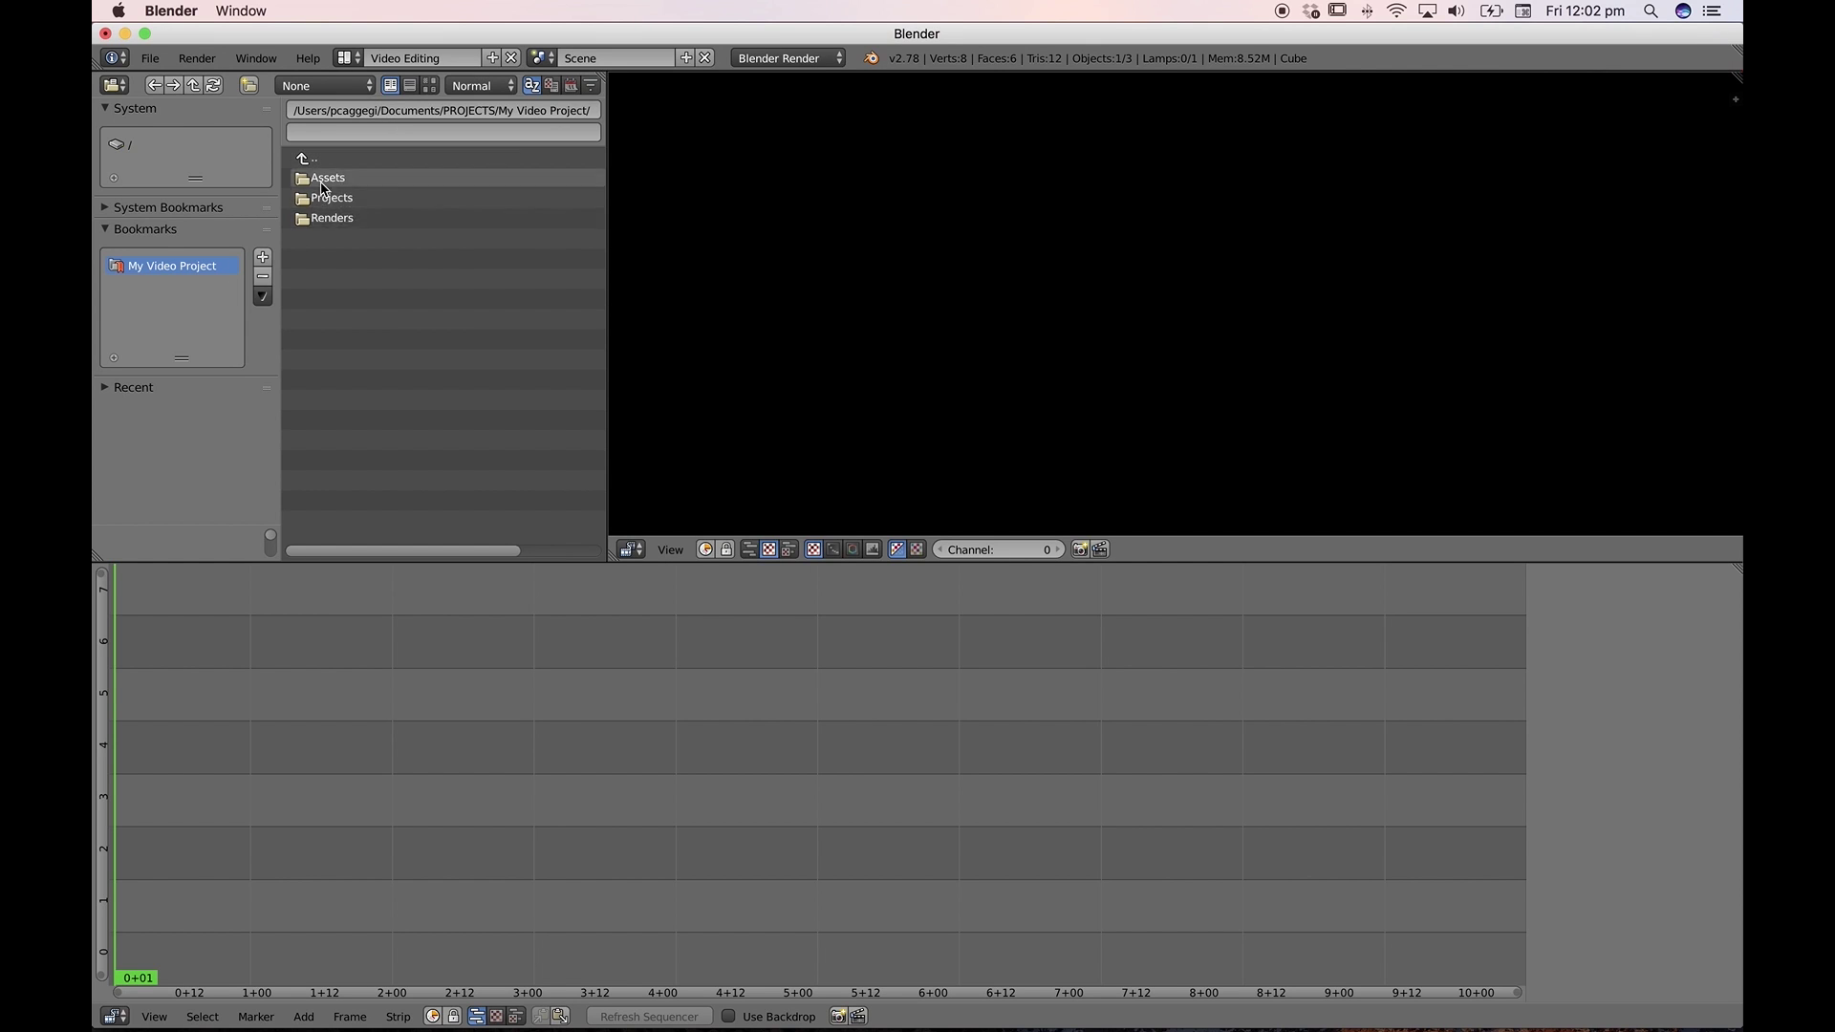
click(409, 88)
click(431, 93)
Browse the project folders in thumbnail view, opening Assets and its Video subfolder
scroll(455, 237, down, 3)
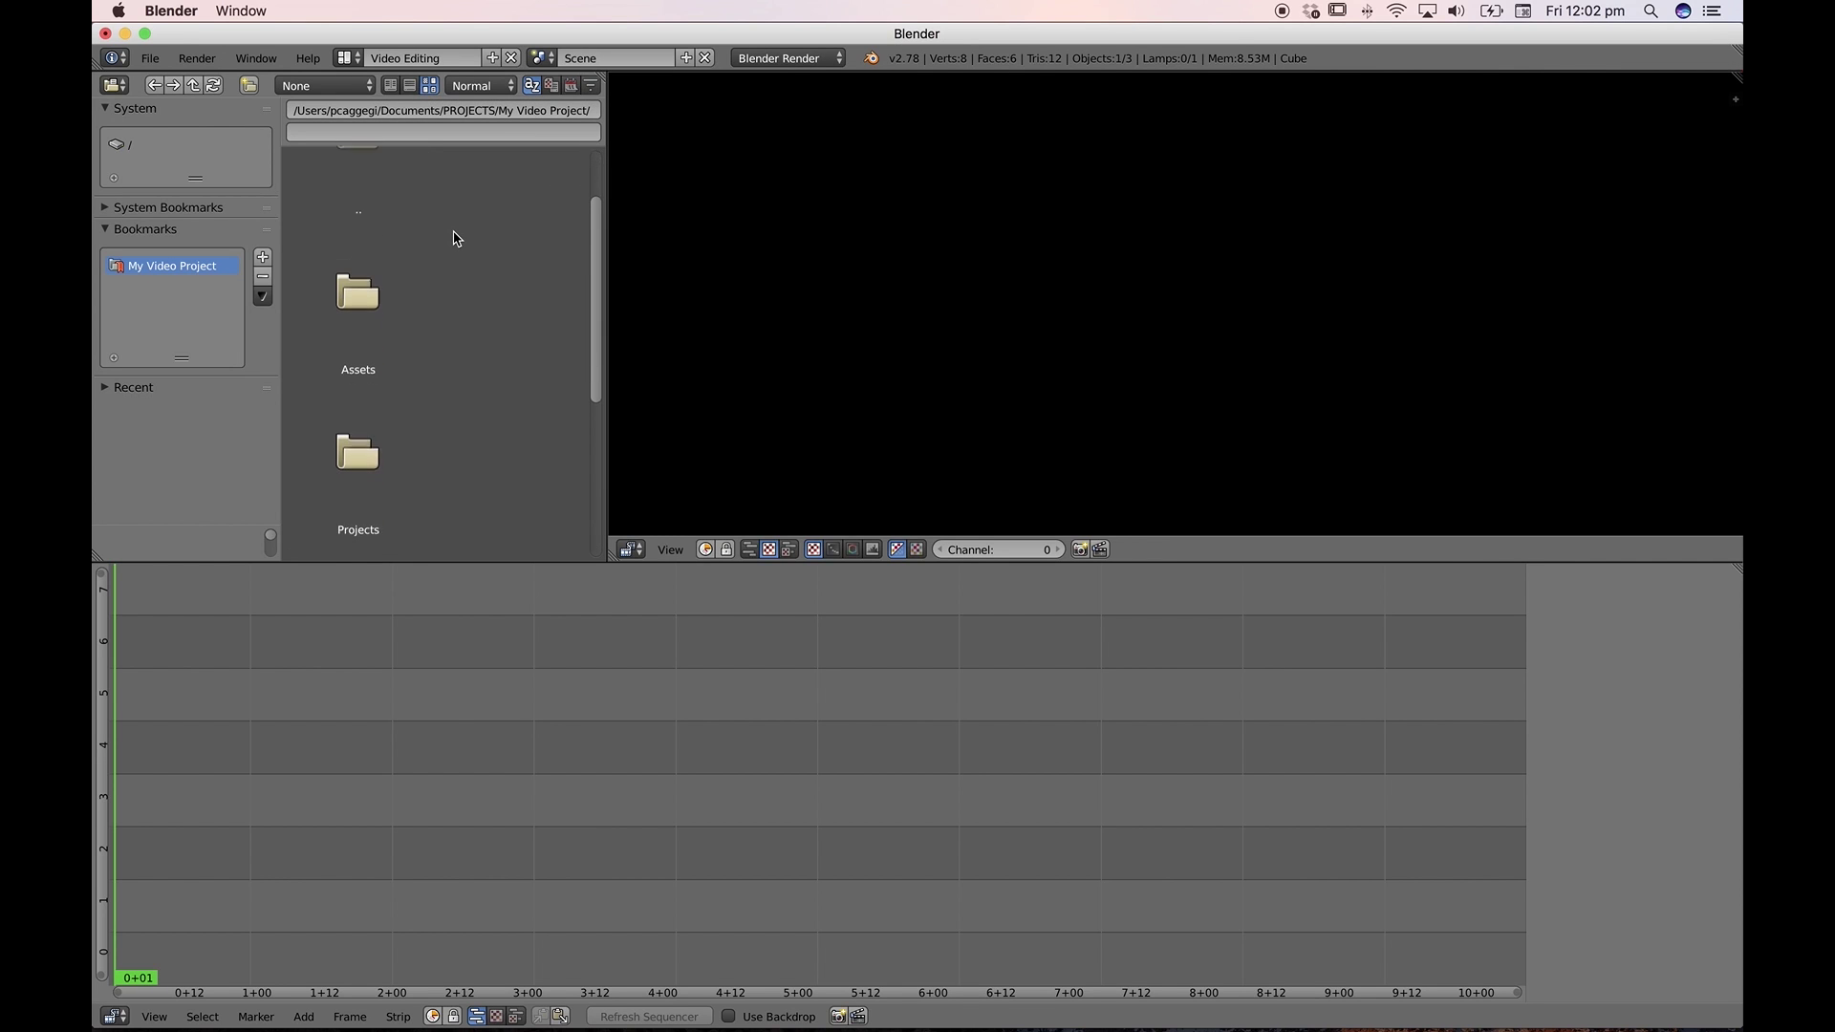
scroll(452, 233, down, 5)
scroll(452, 232, up, 5)
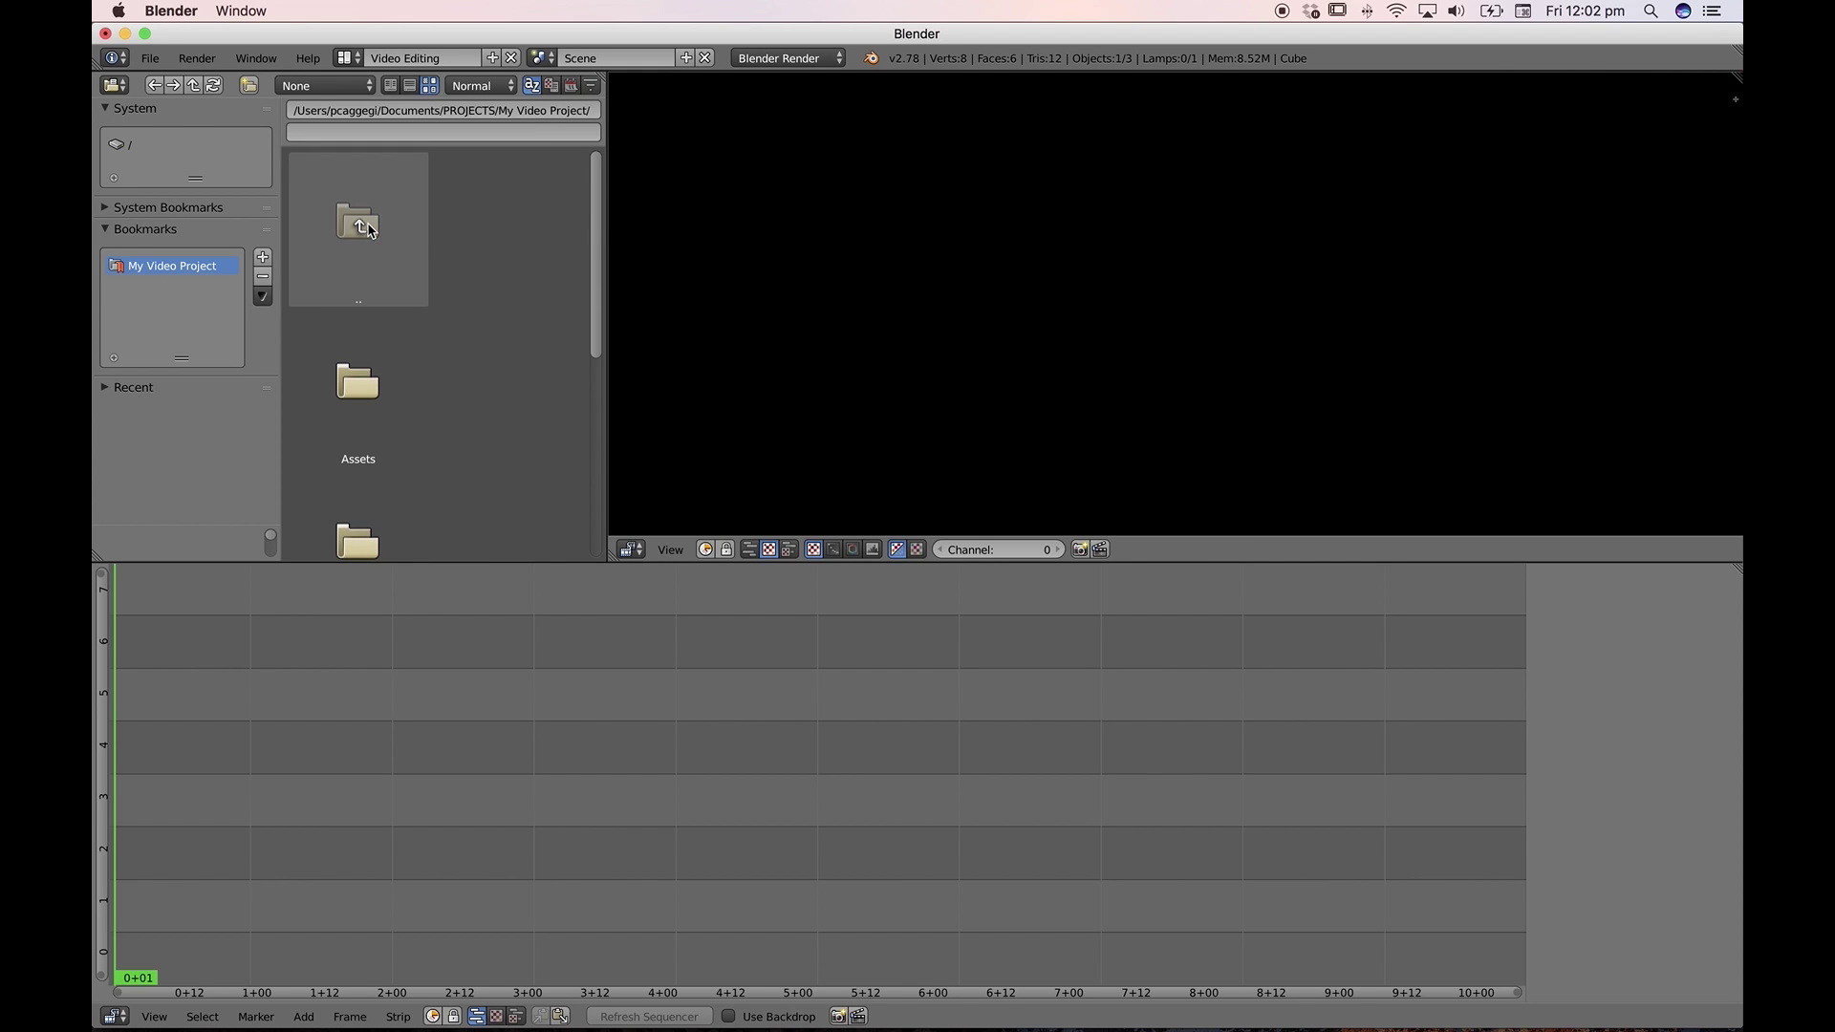
scroll(450, 258, down, 1)
click(368, 350)
scroll(463, 286, down, 3)
scroll(408, 443, down, 1)
click(371, 347)
Widen the File Browser area slightly and return to the Assets folder, displayed as a short list
drag(608, 340, 737, 340)
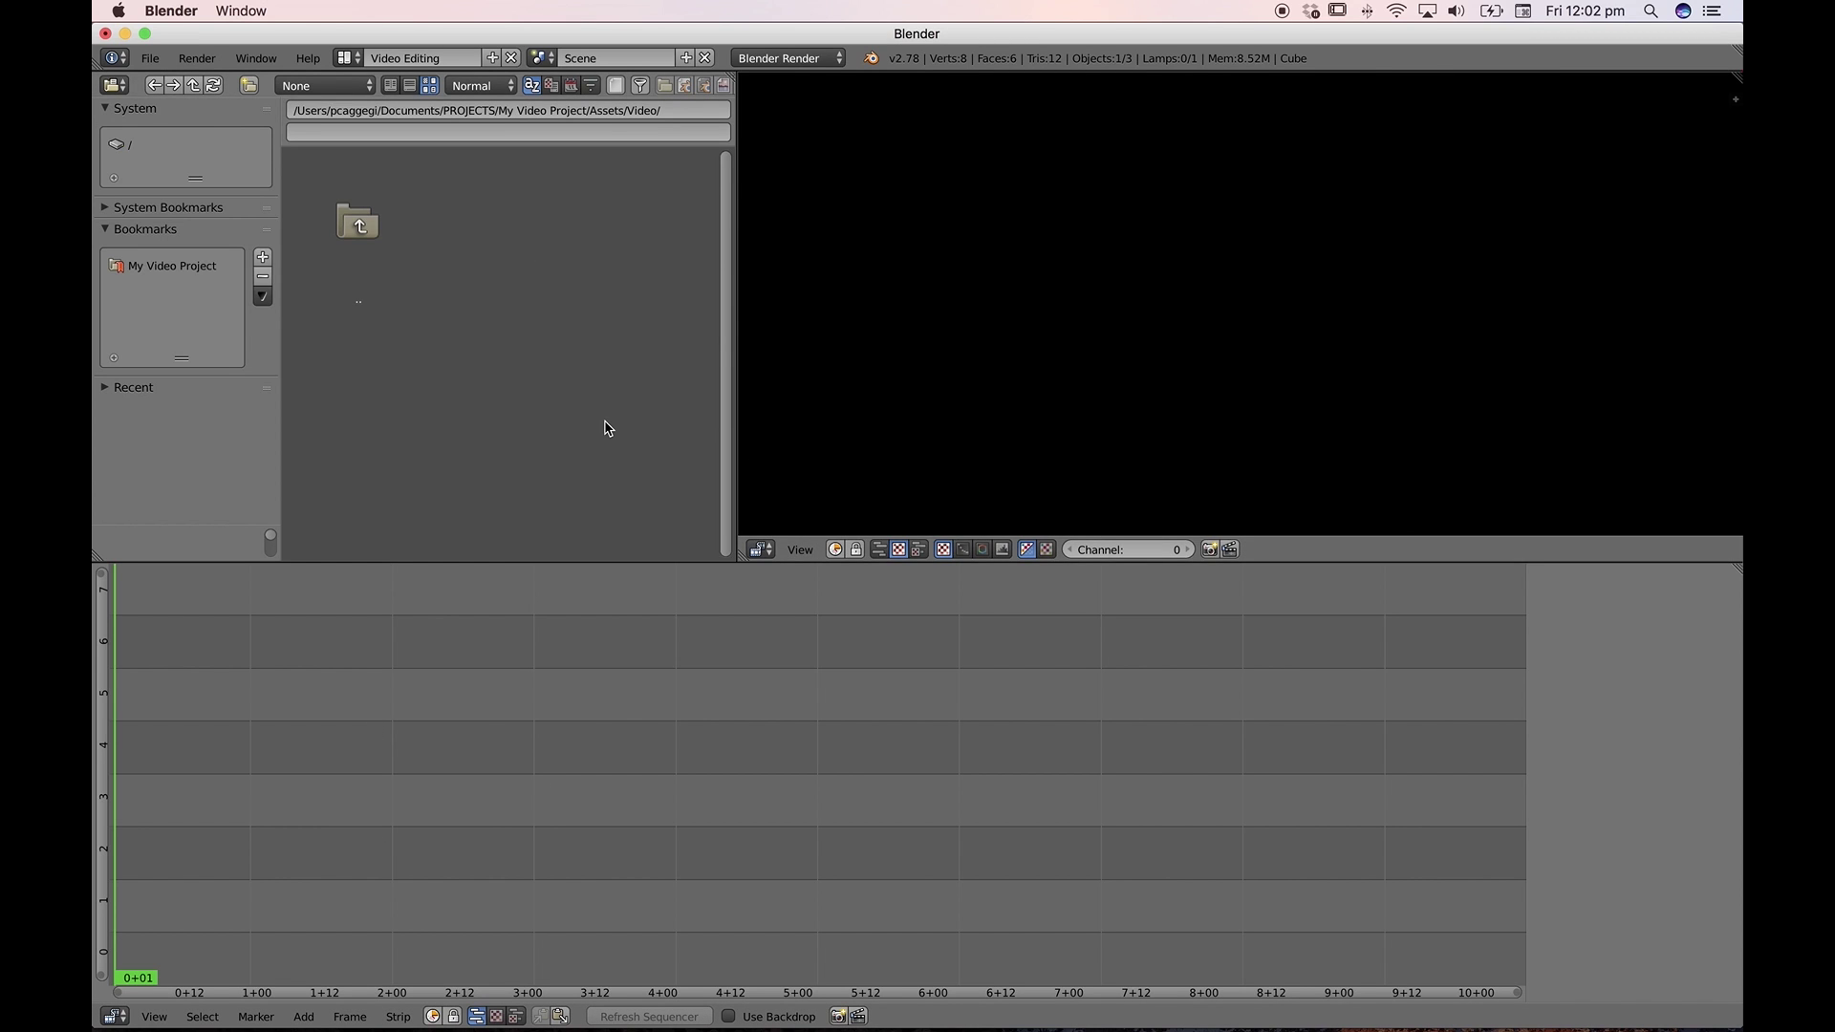
double_click(355, 239)
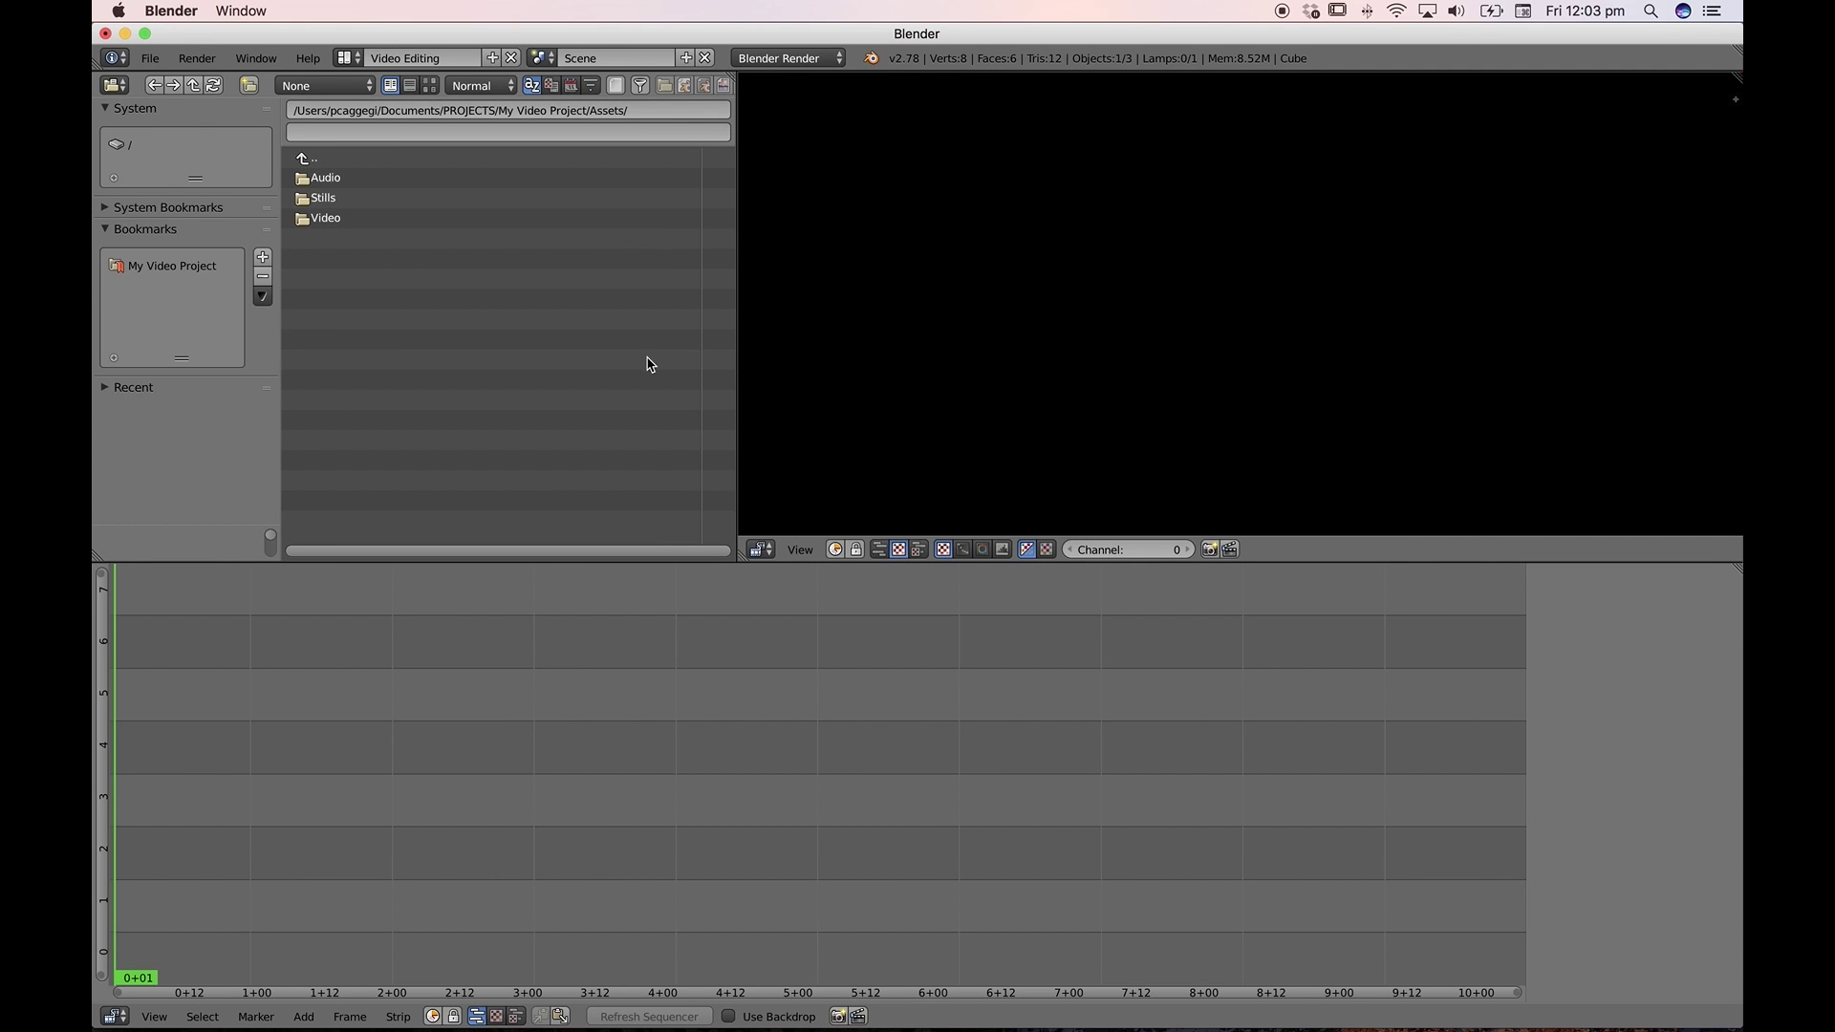
drag(735, 357, 713, 355)
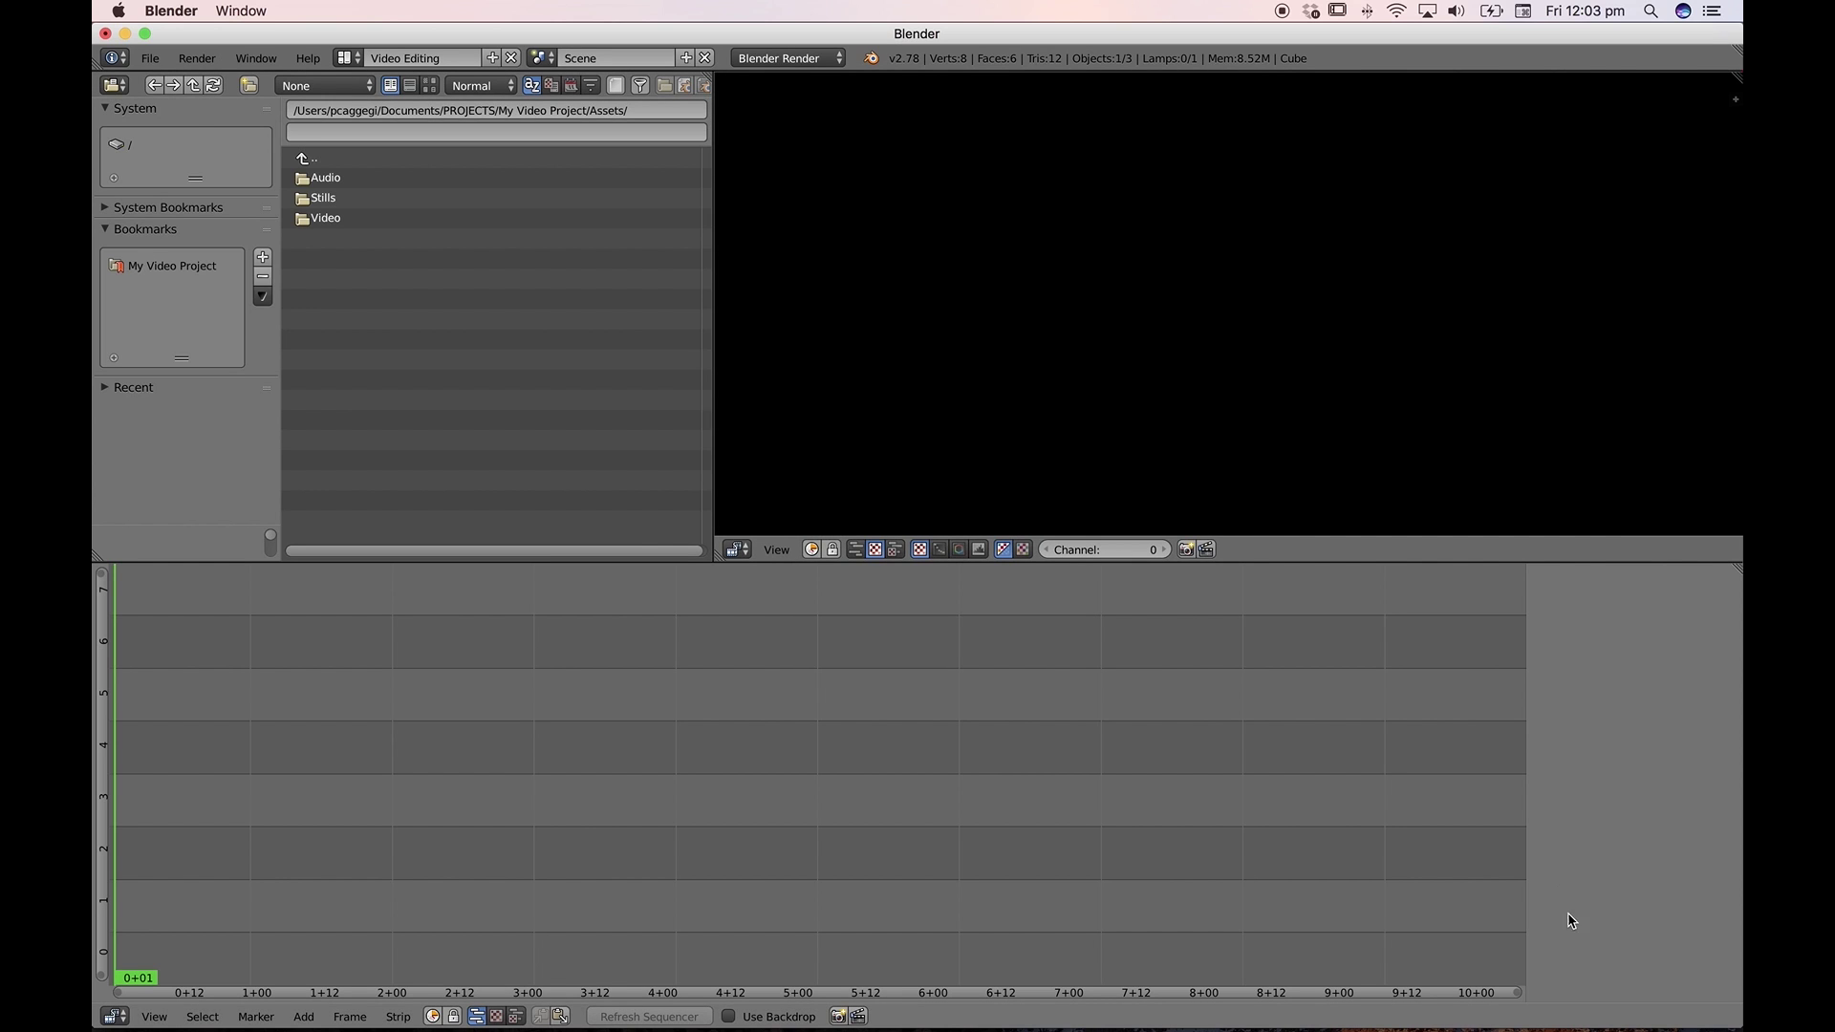
Hide and show the properties region of the lower sequencer area, leaving it shown
key(n)
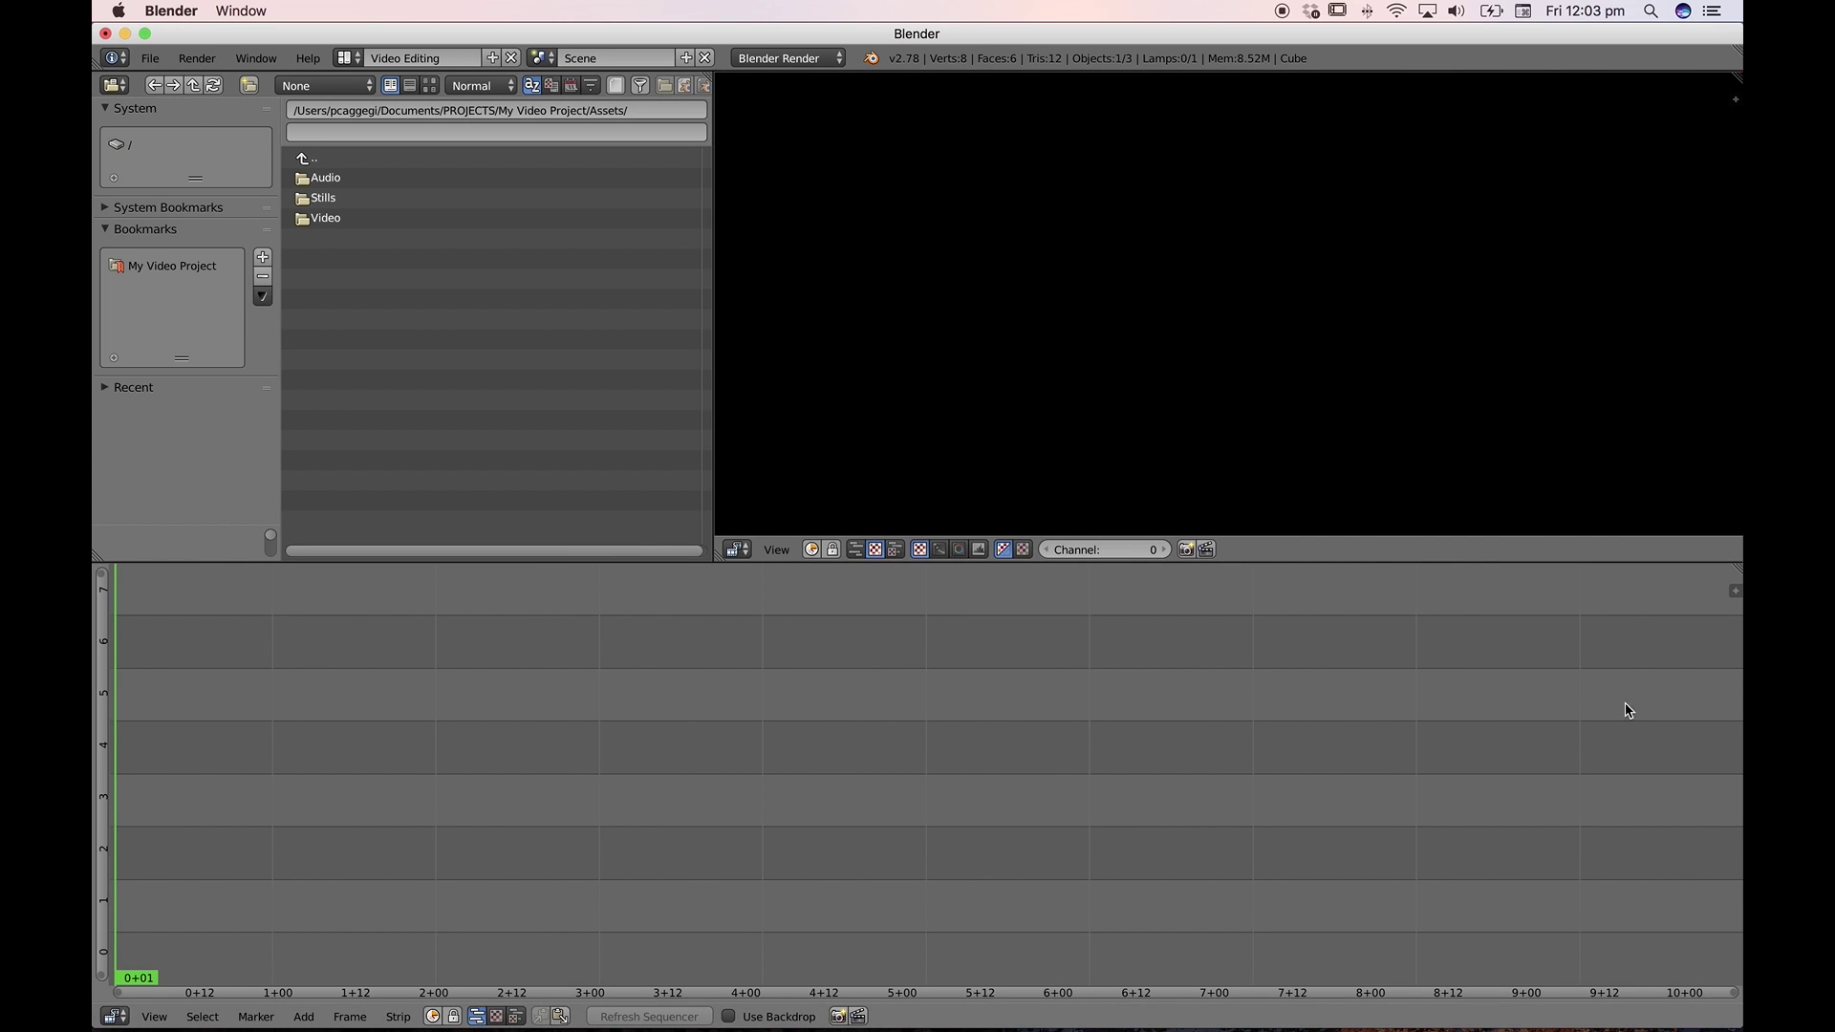
click(1735, 590)
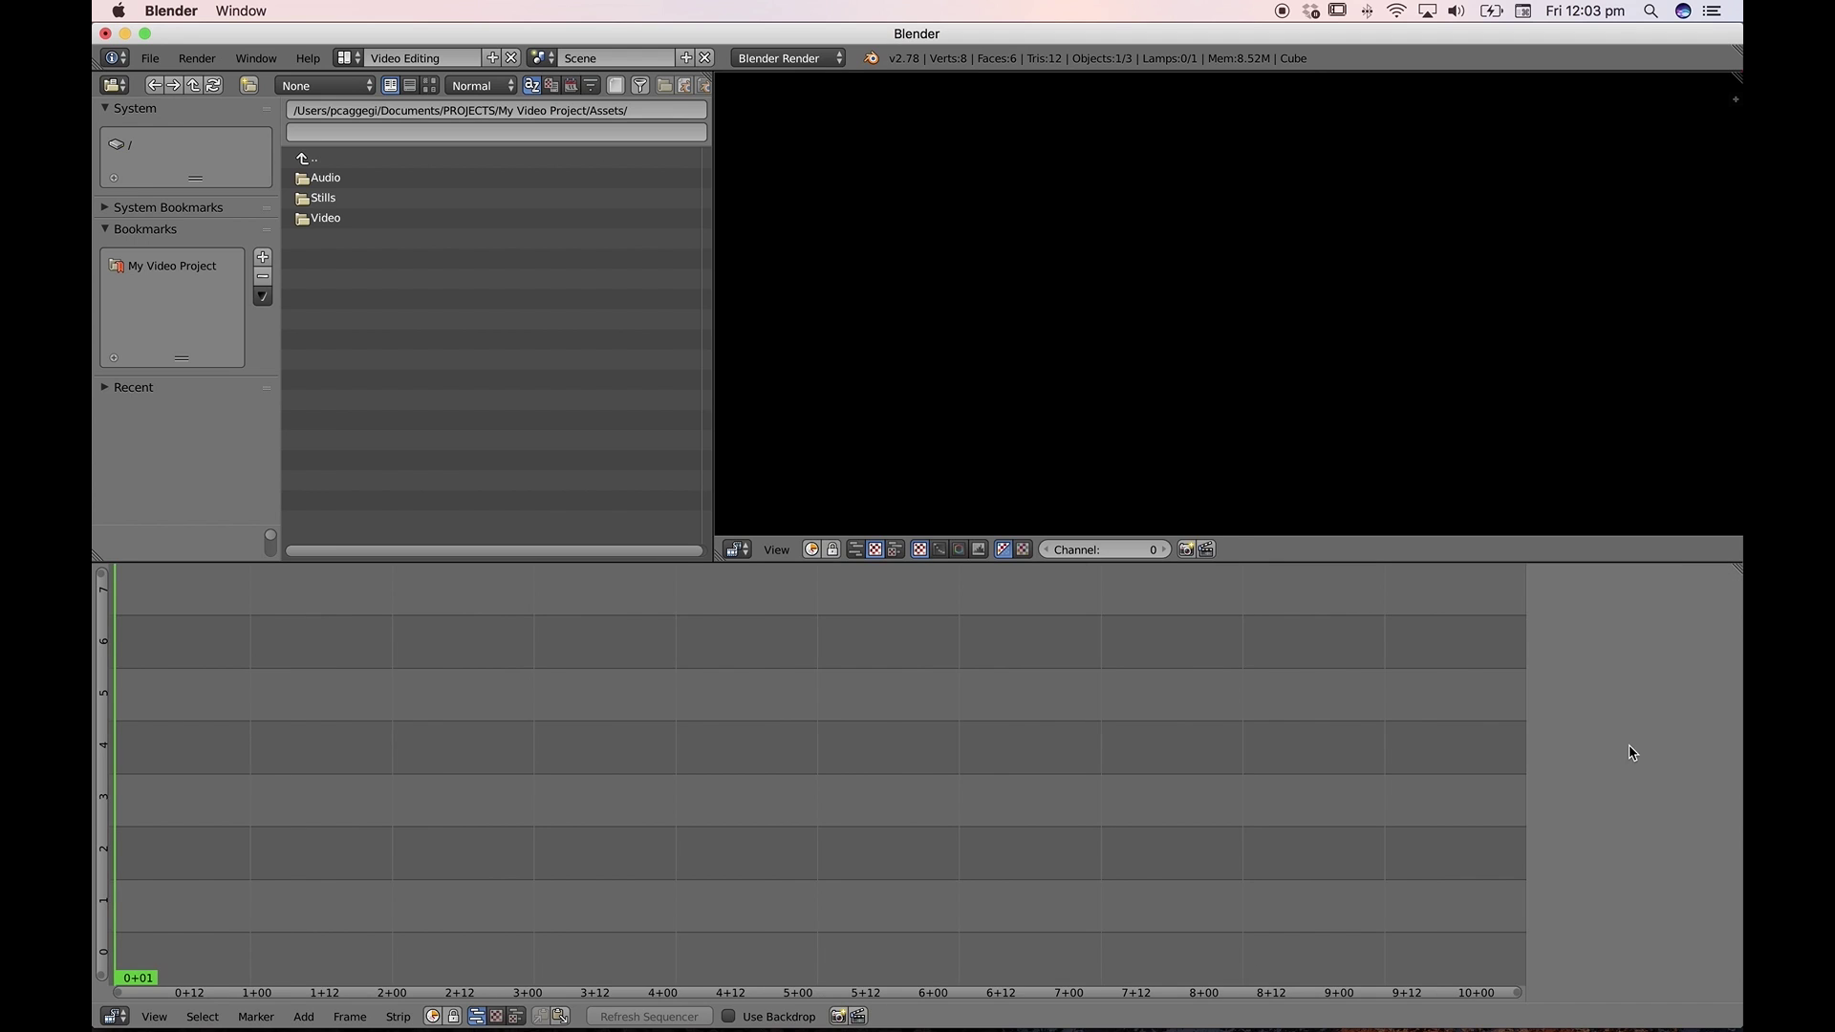
key(n)
key(n)
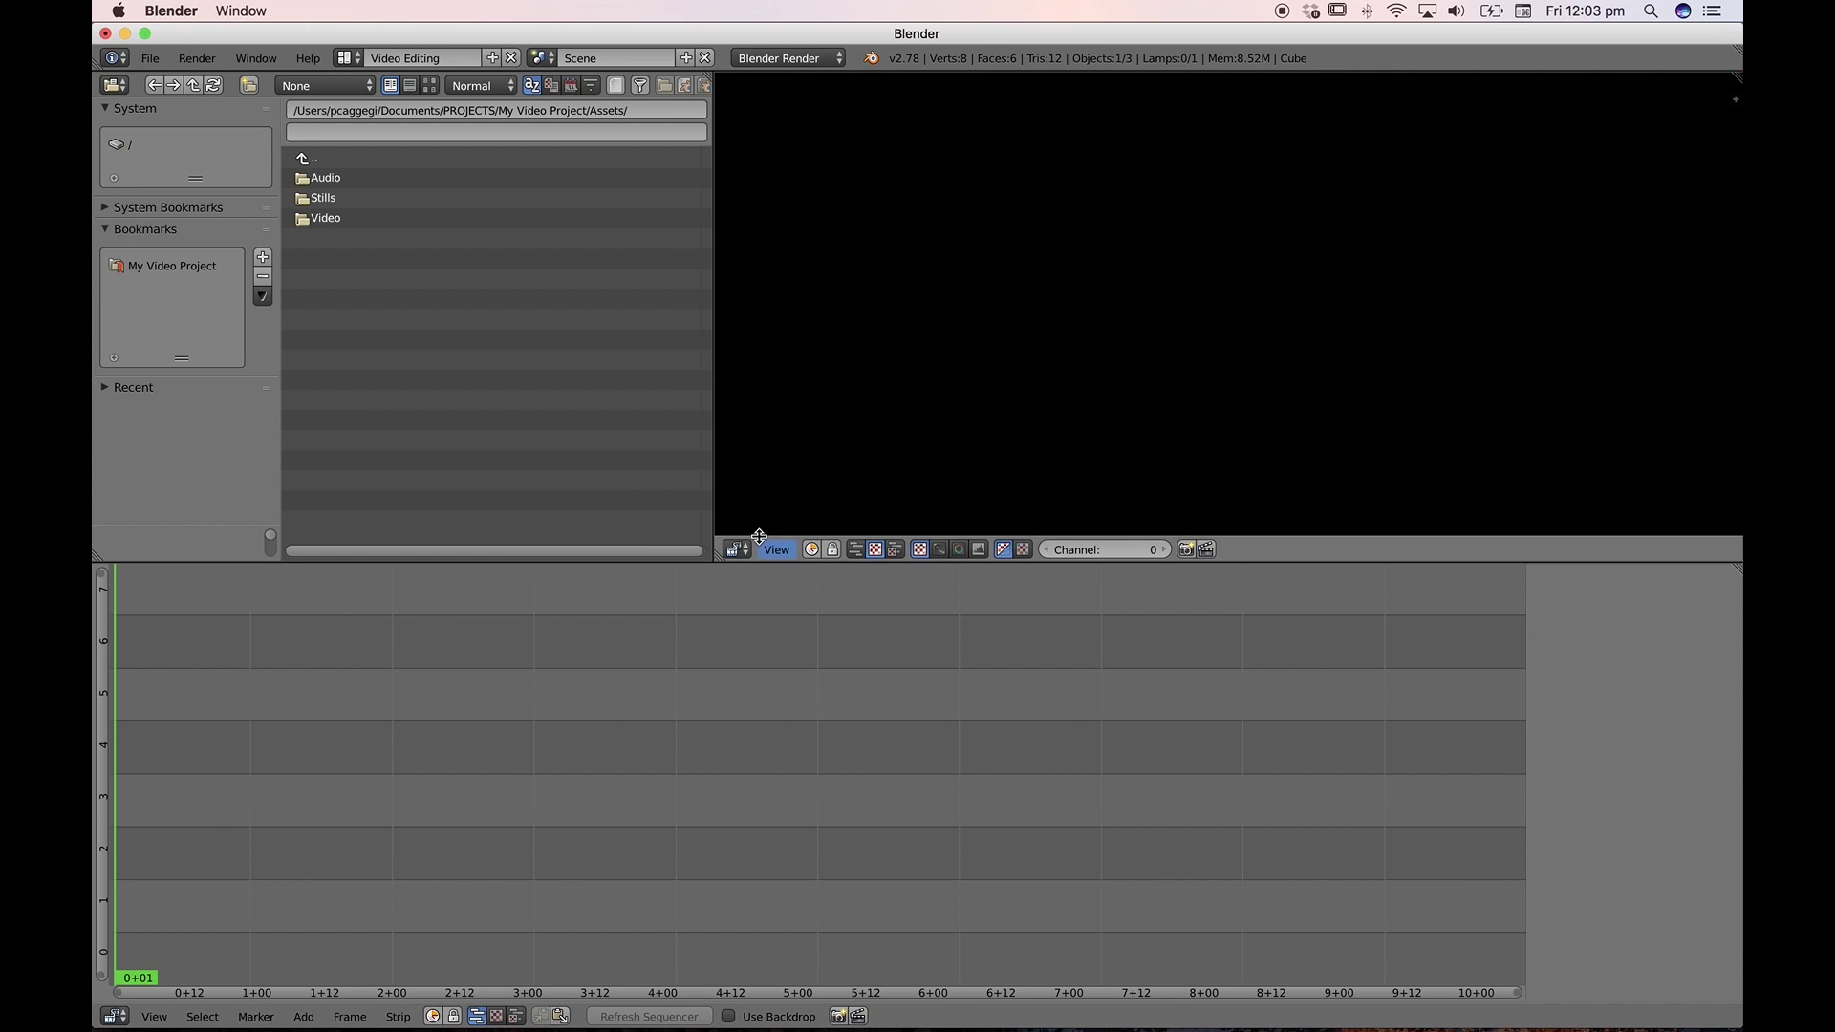
Widen the File Browser area further and display the Assets subfolders as thumbnails
drag(715, 516, 772, 512)
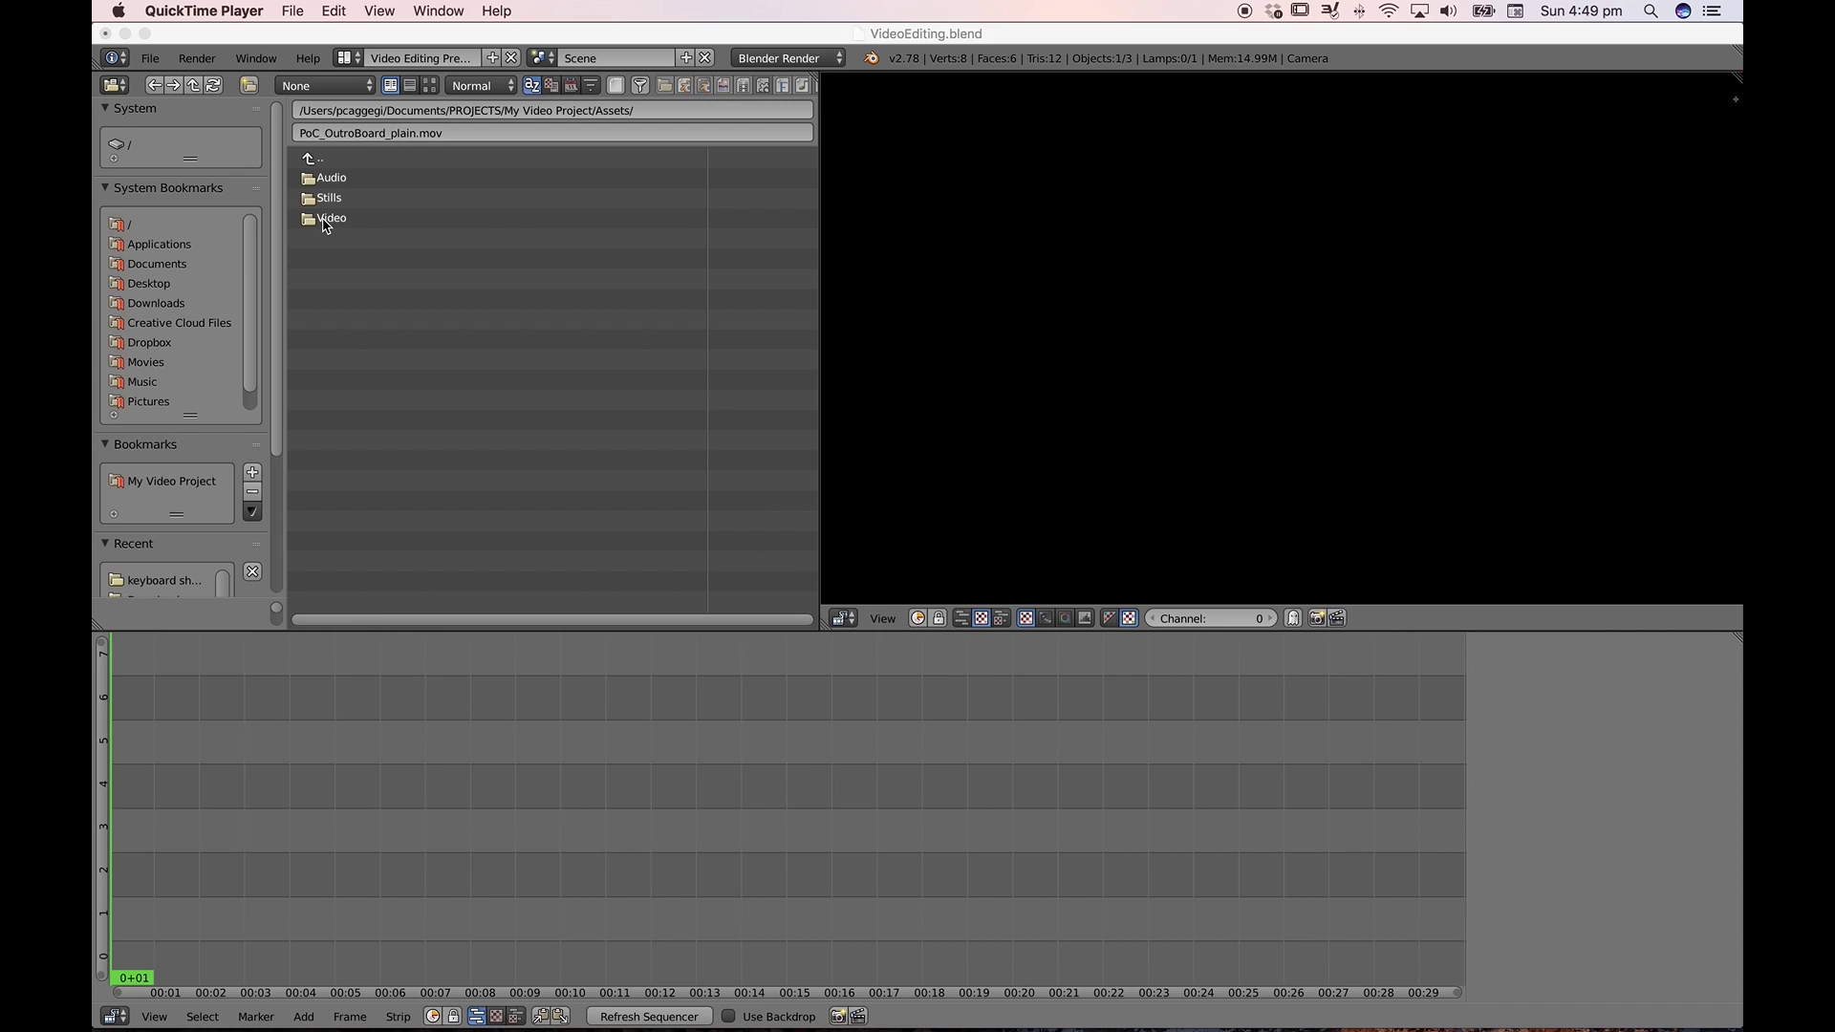
click(495, 235)
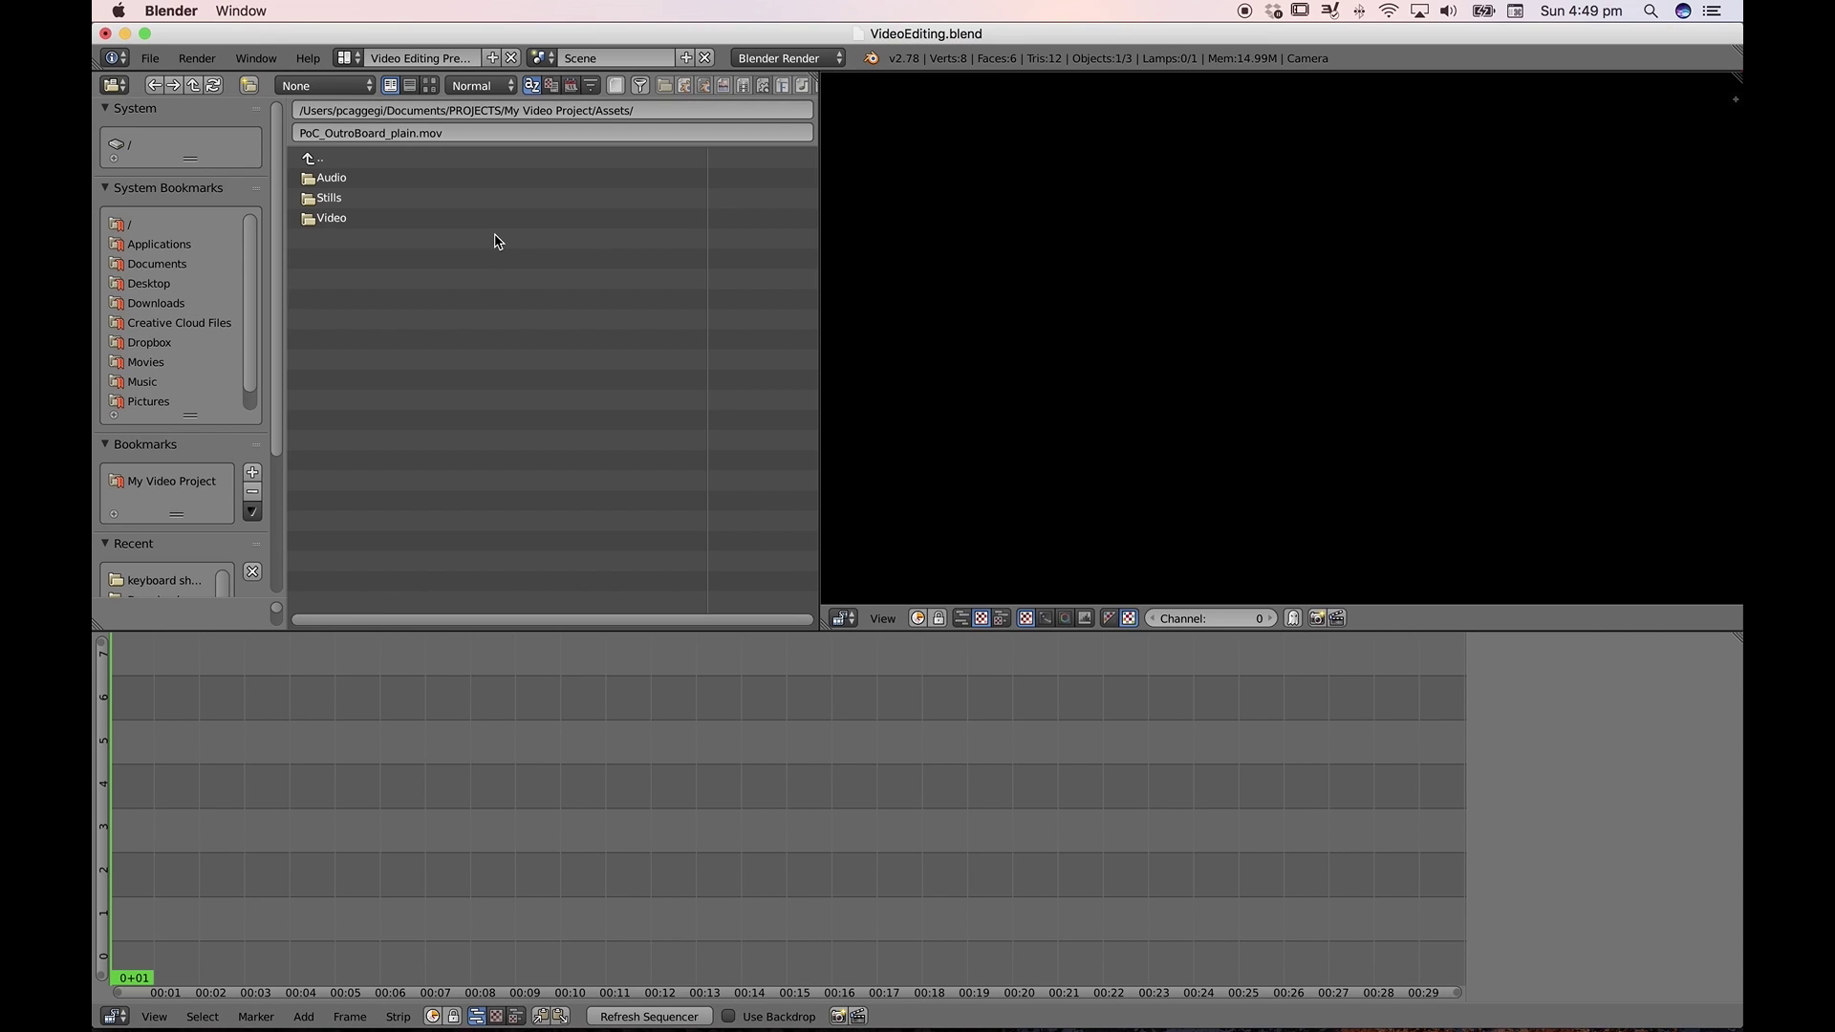
click(429, 86)
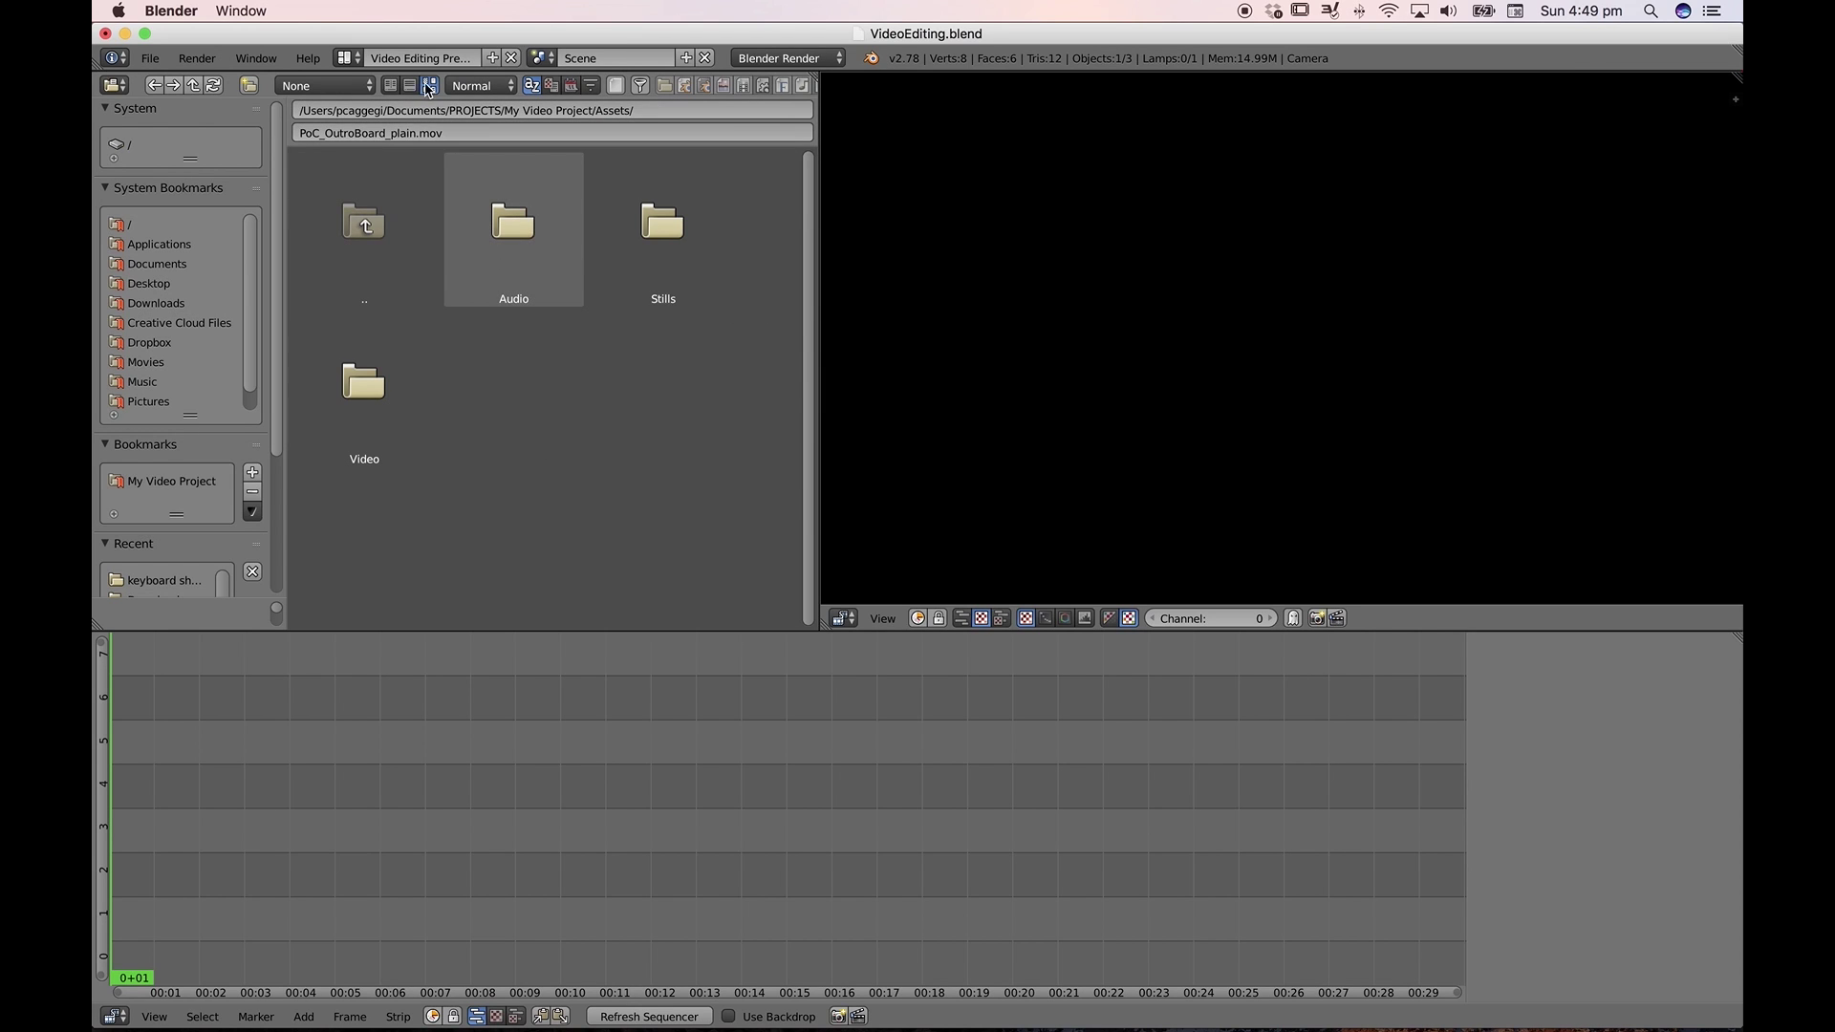
Try the Small, Tiny and Large display sizes for the File Browser thumbnails and return to Normal
click(480, 86)
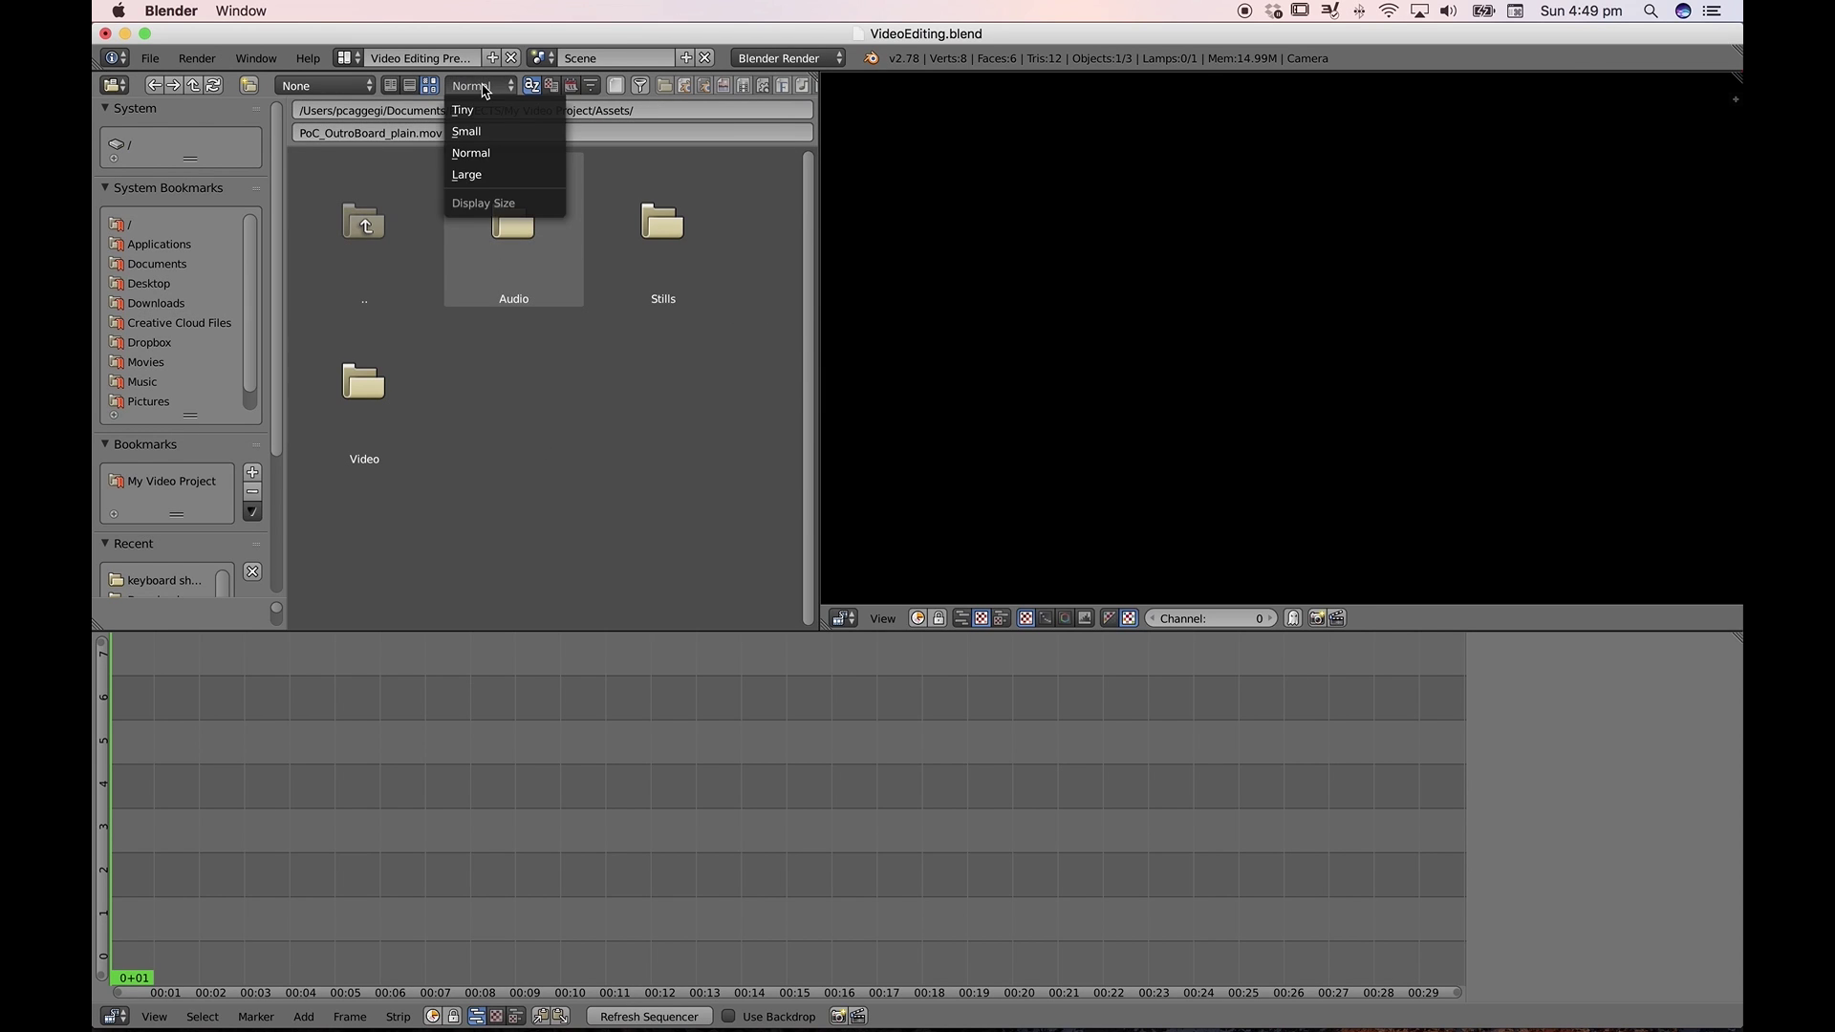
click(467, 131)
click(480, 86)
click(475, 112)
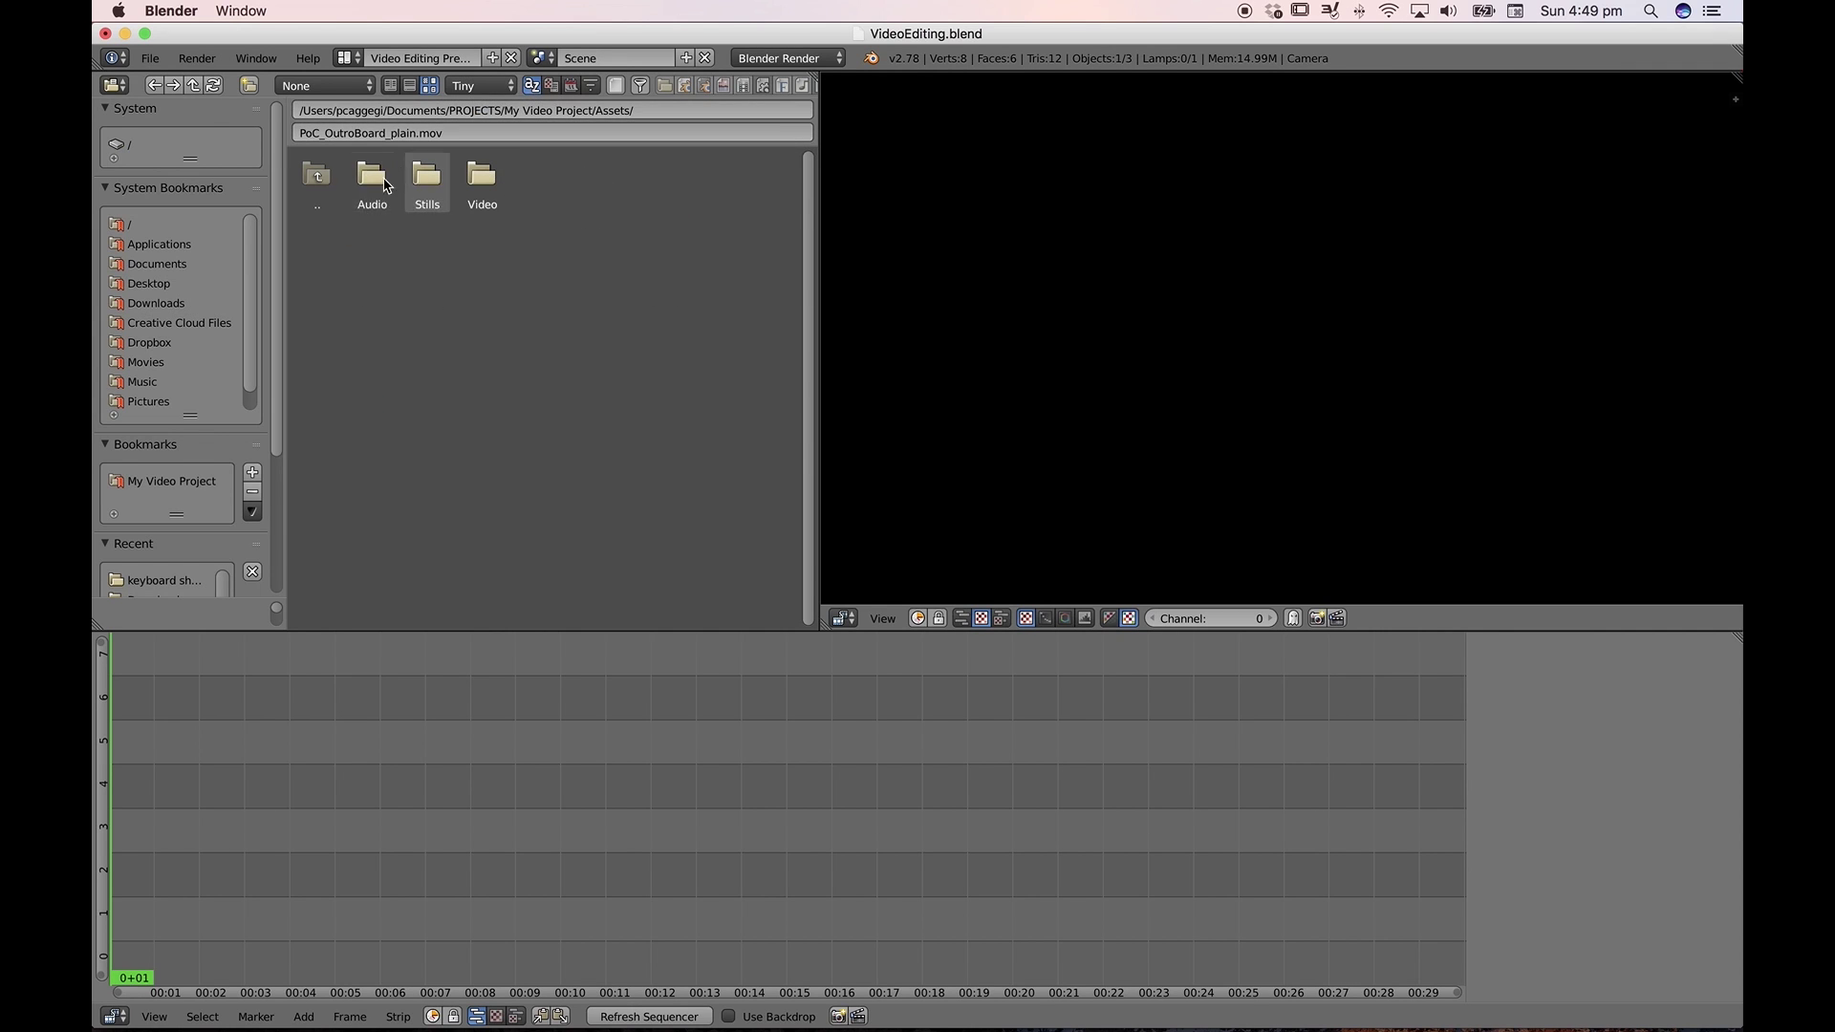
click(478, 86)
click(495, 172)
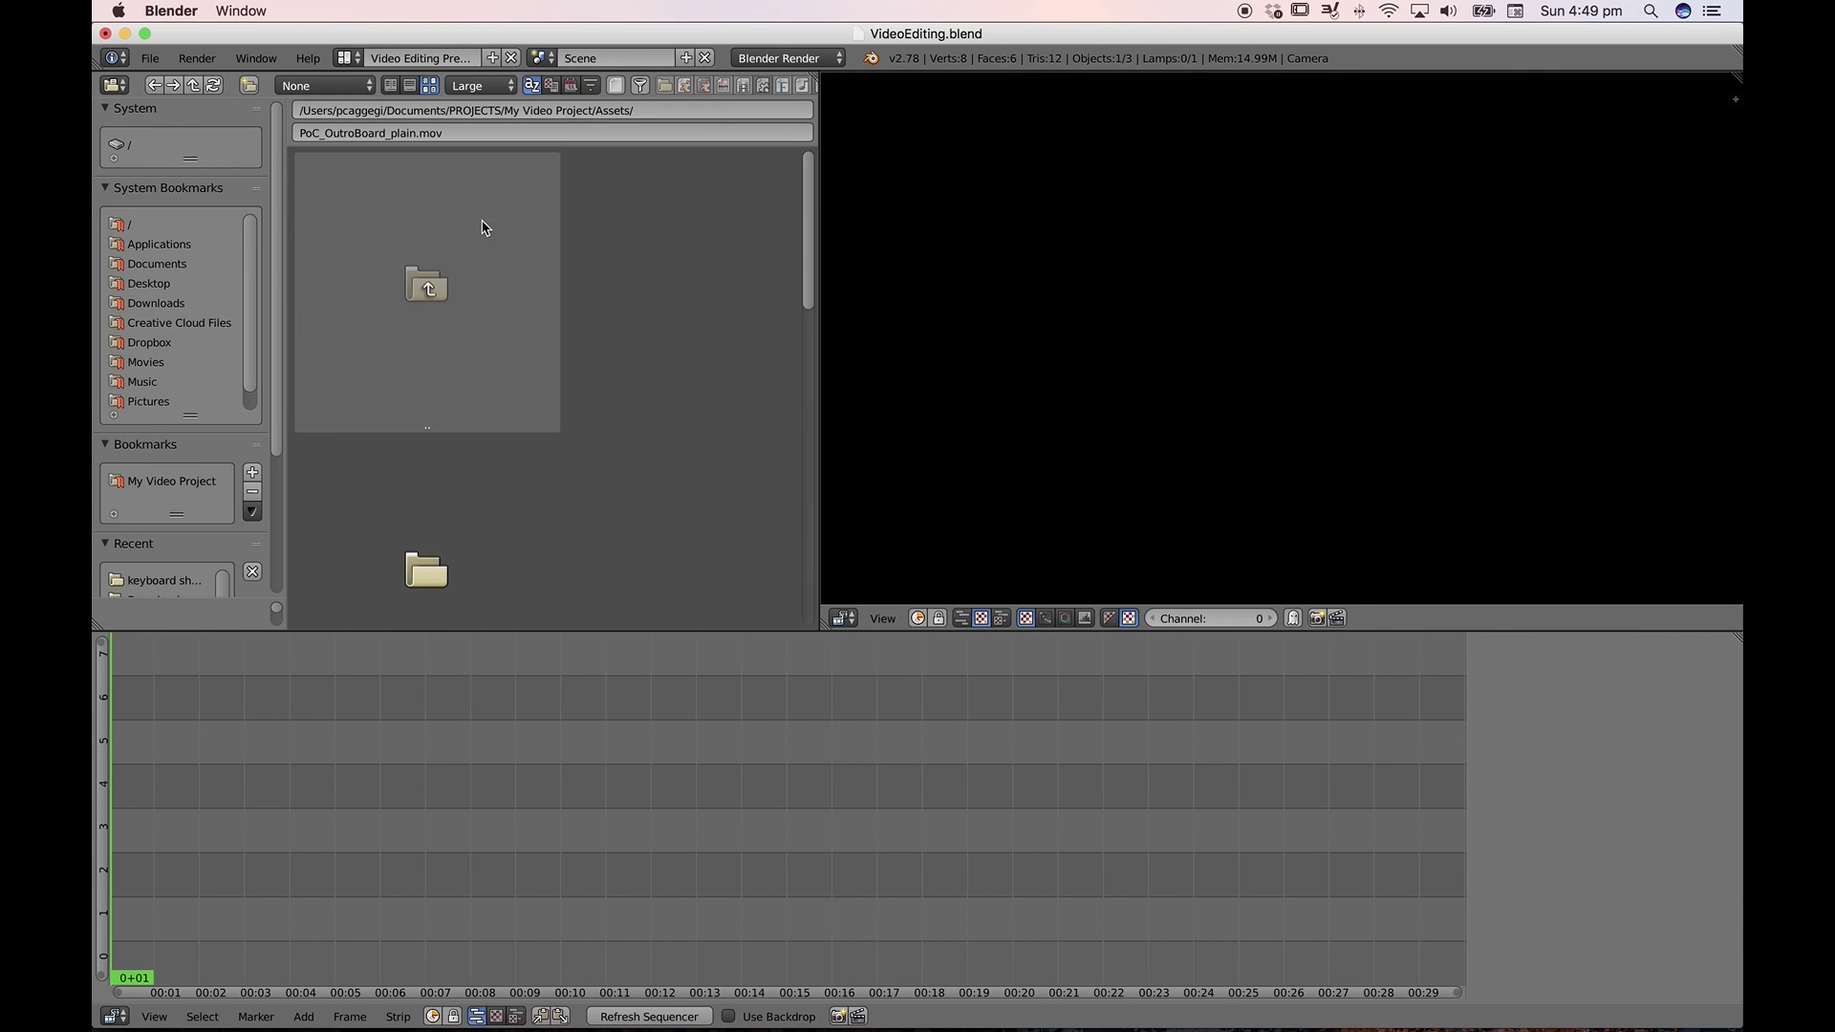
click(480, 85)
click(482, 163)
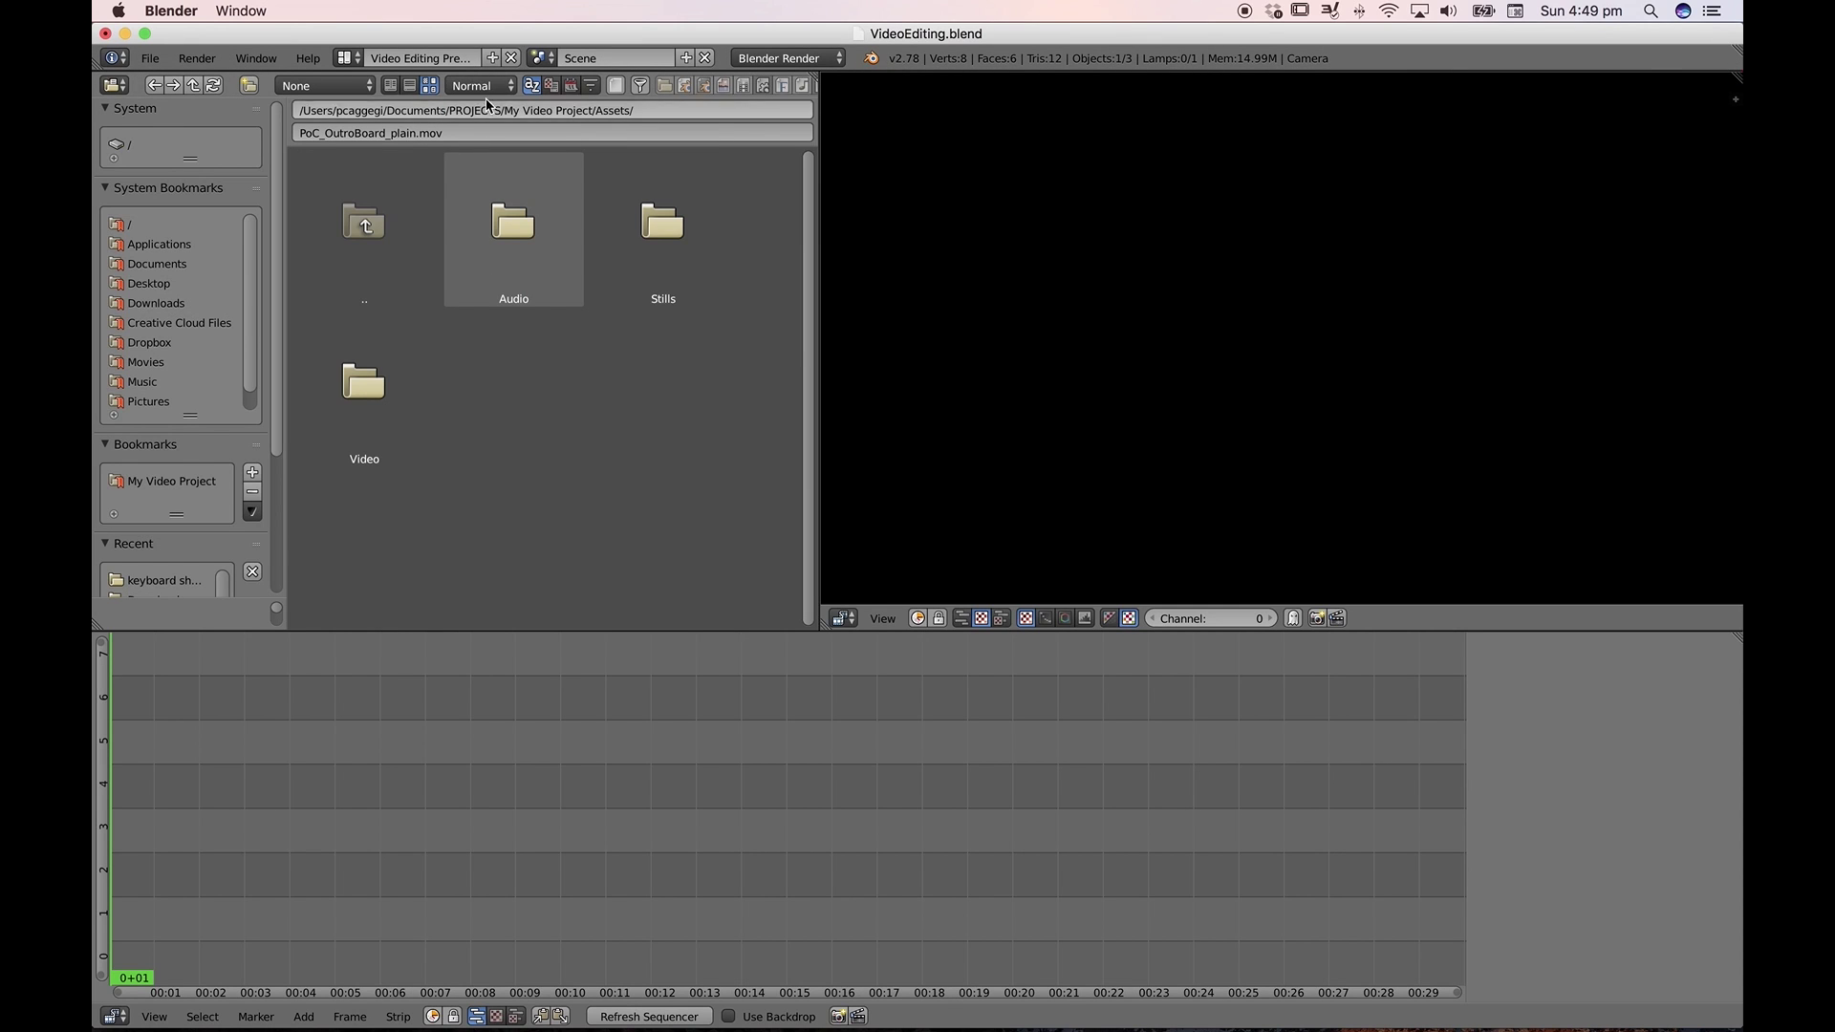
click(480, 86)
click(468, 130)
click(482, 85)
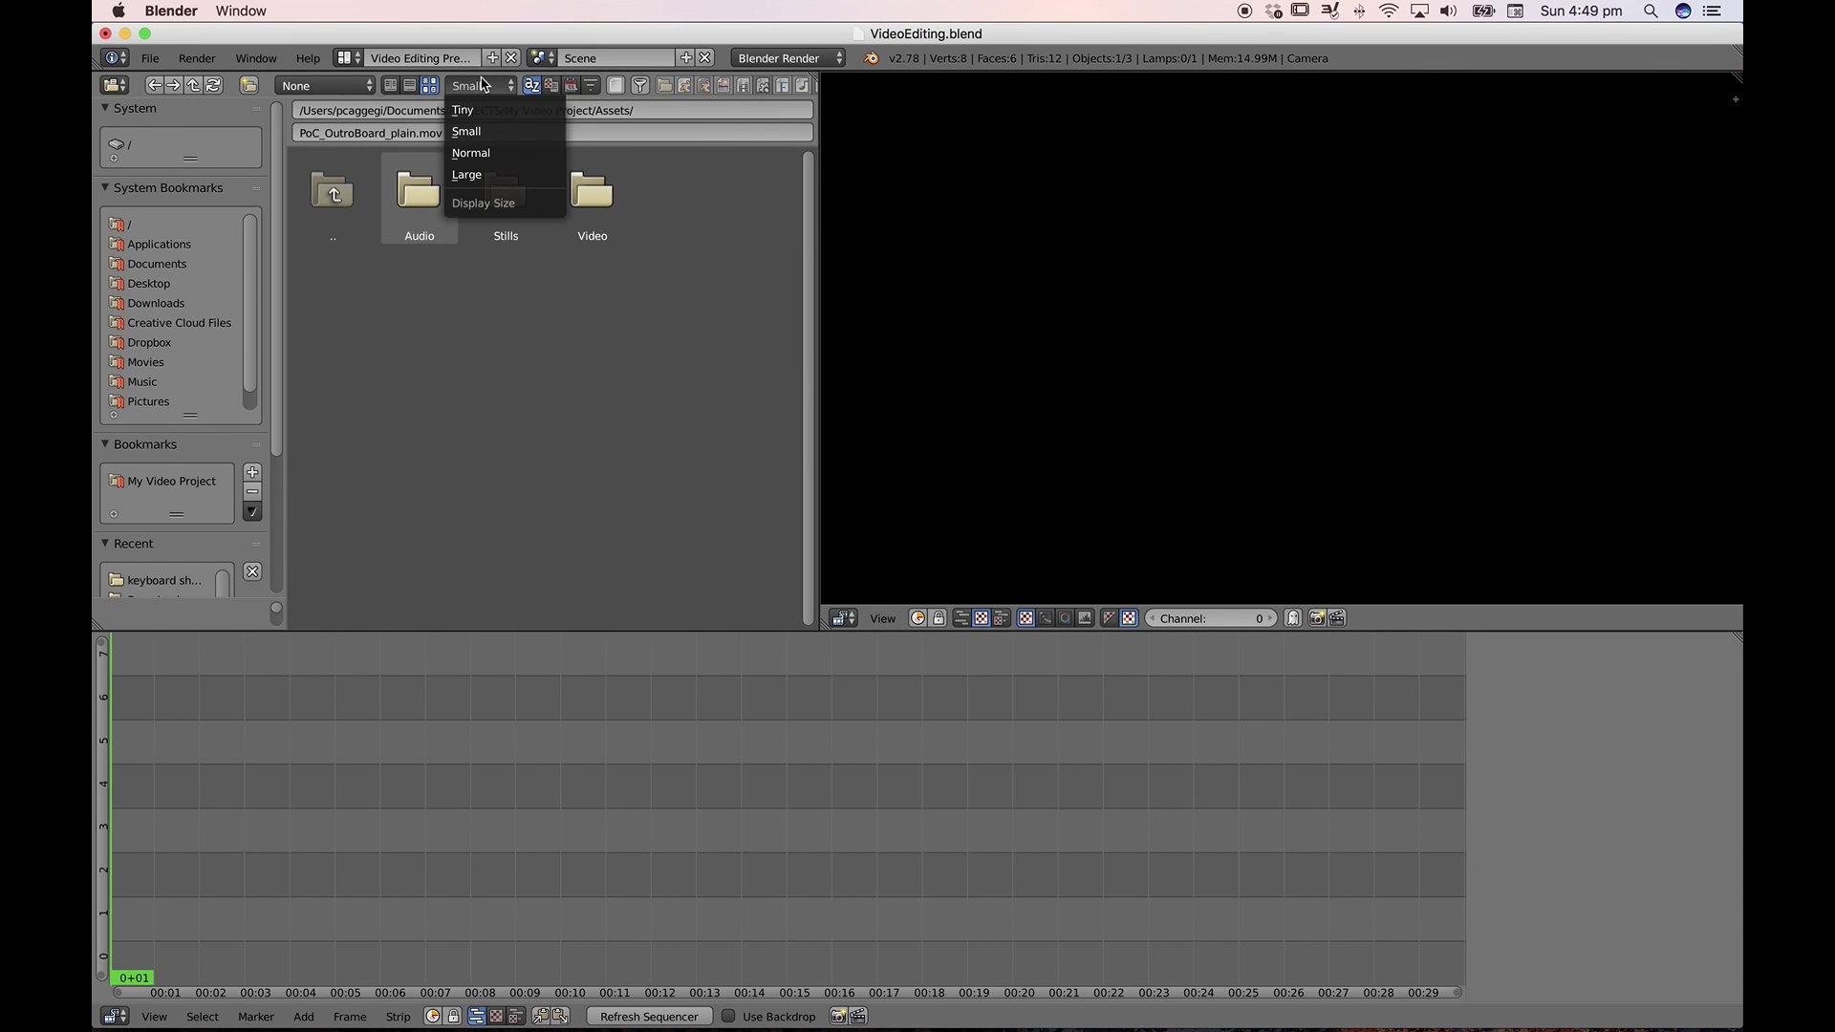
click(478, 152)
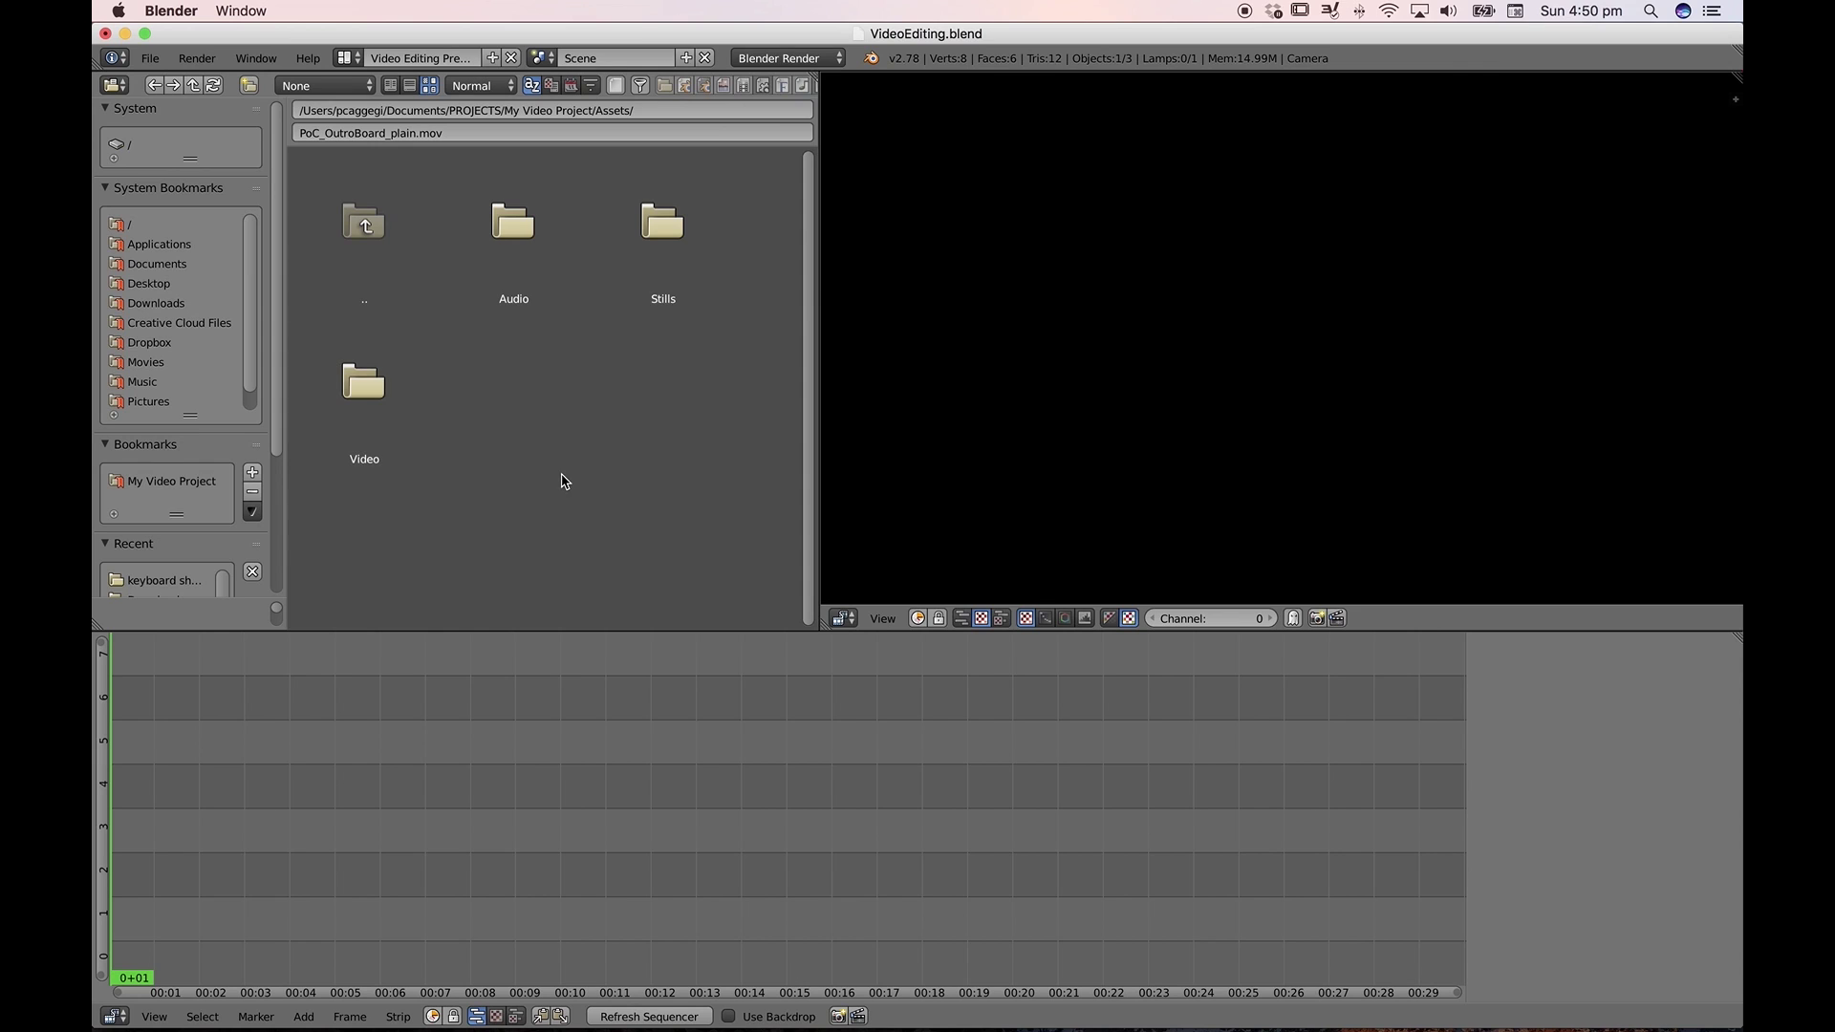
Narrow the File Browser area slightly and collapse its system and bookmarks side region
drag(814, 394, 787, 394)
drag(287, 498, 95, 496)
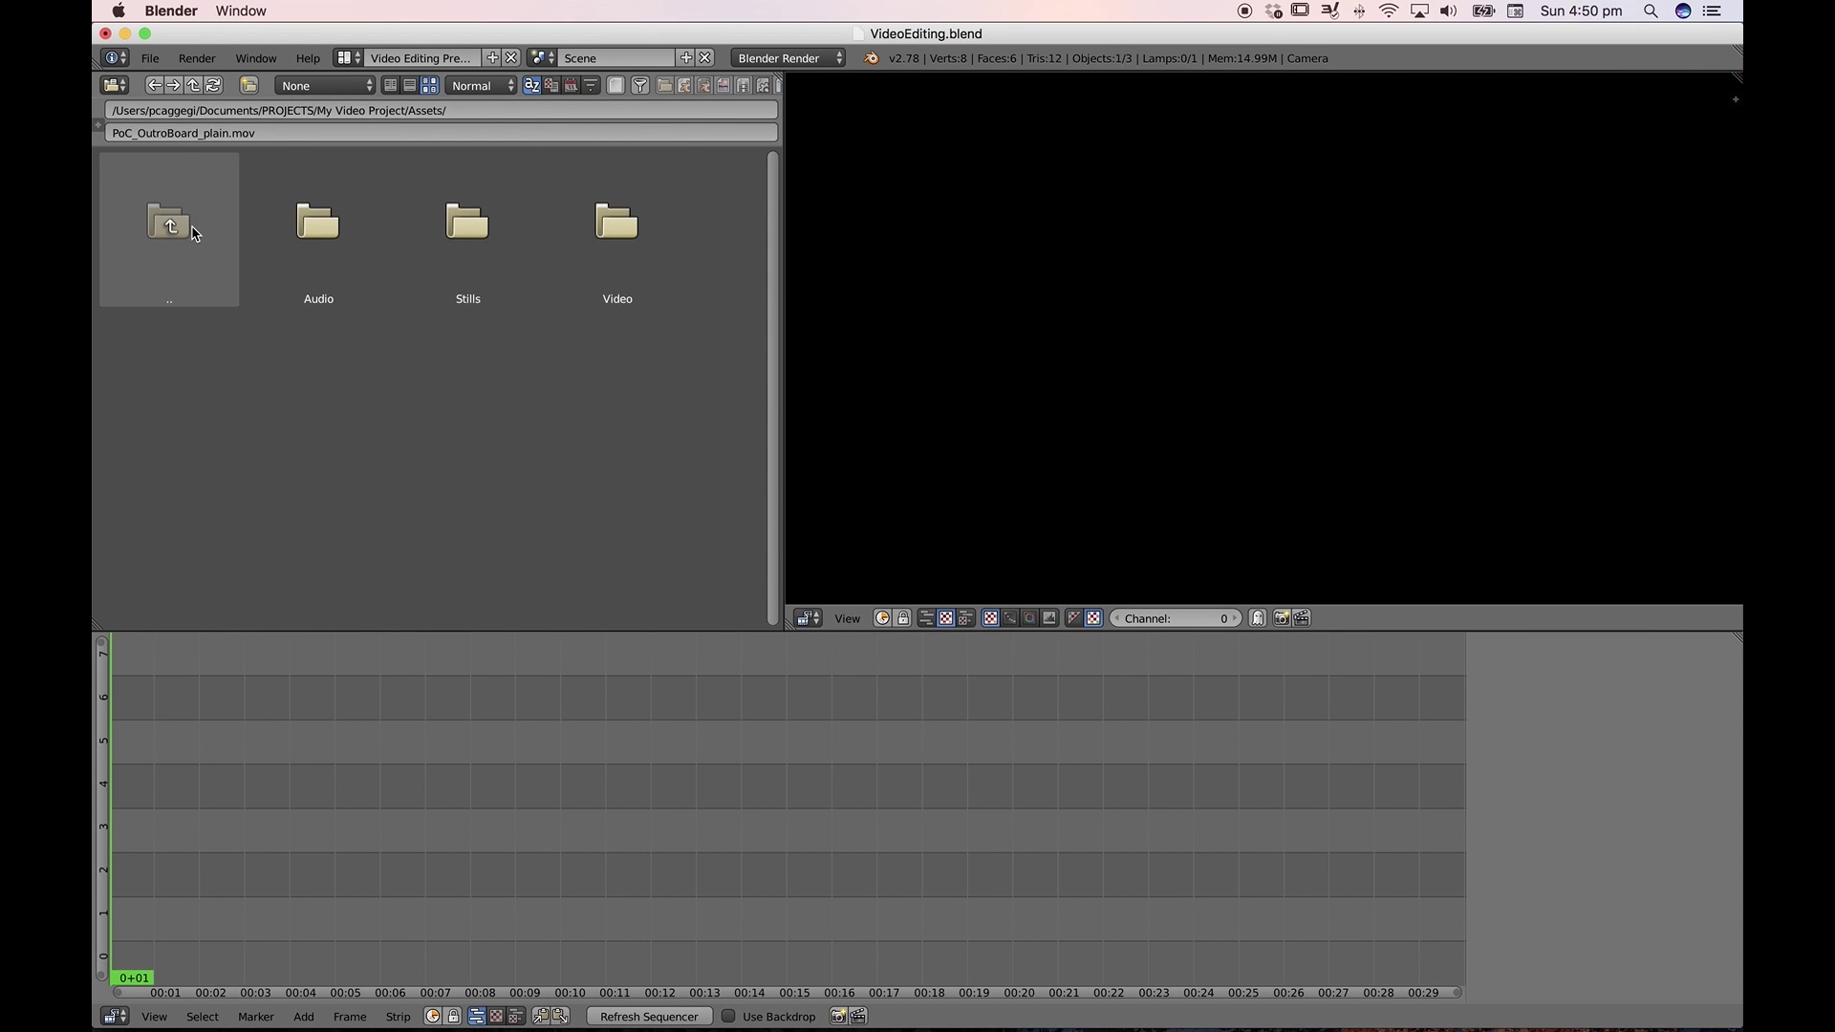
Examine the thumbnails in the Assets Video folder and the image sequence in the Stills Wireframe folder
click(587, 234)
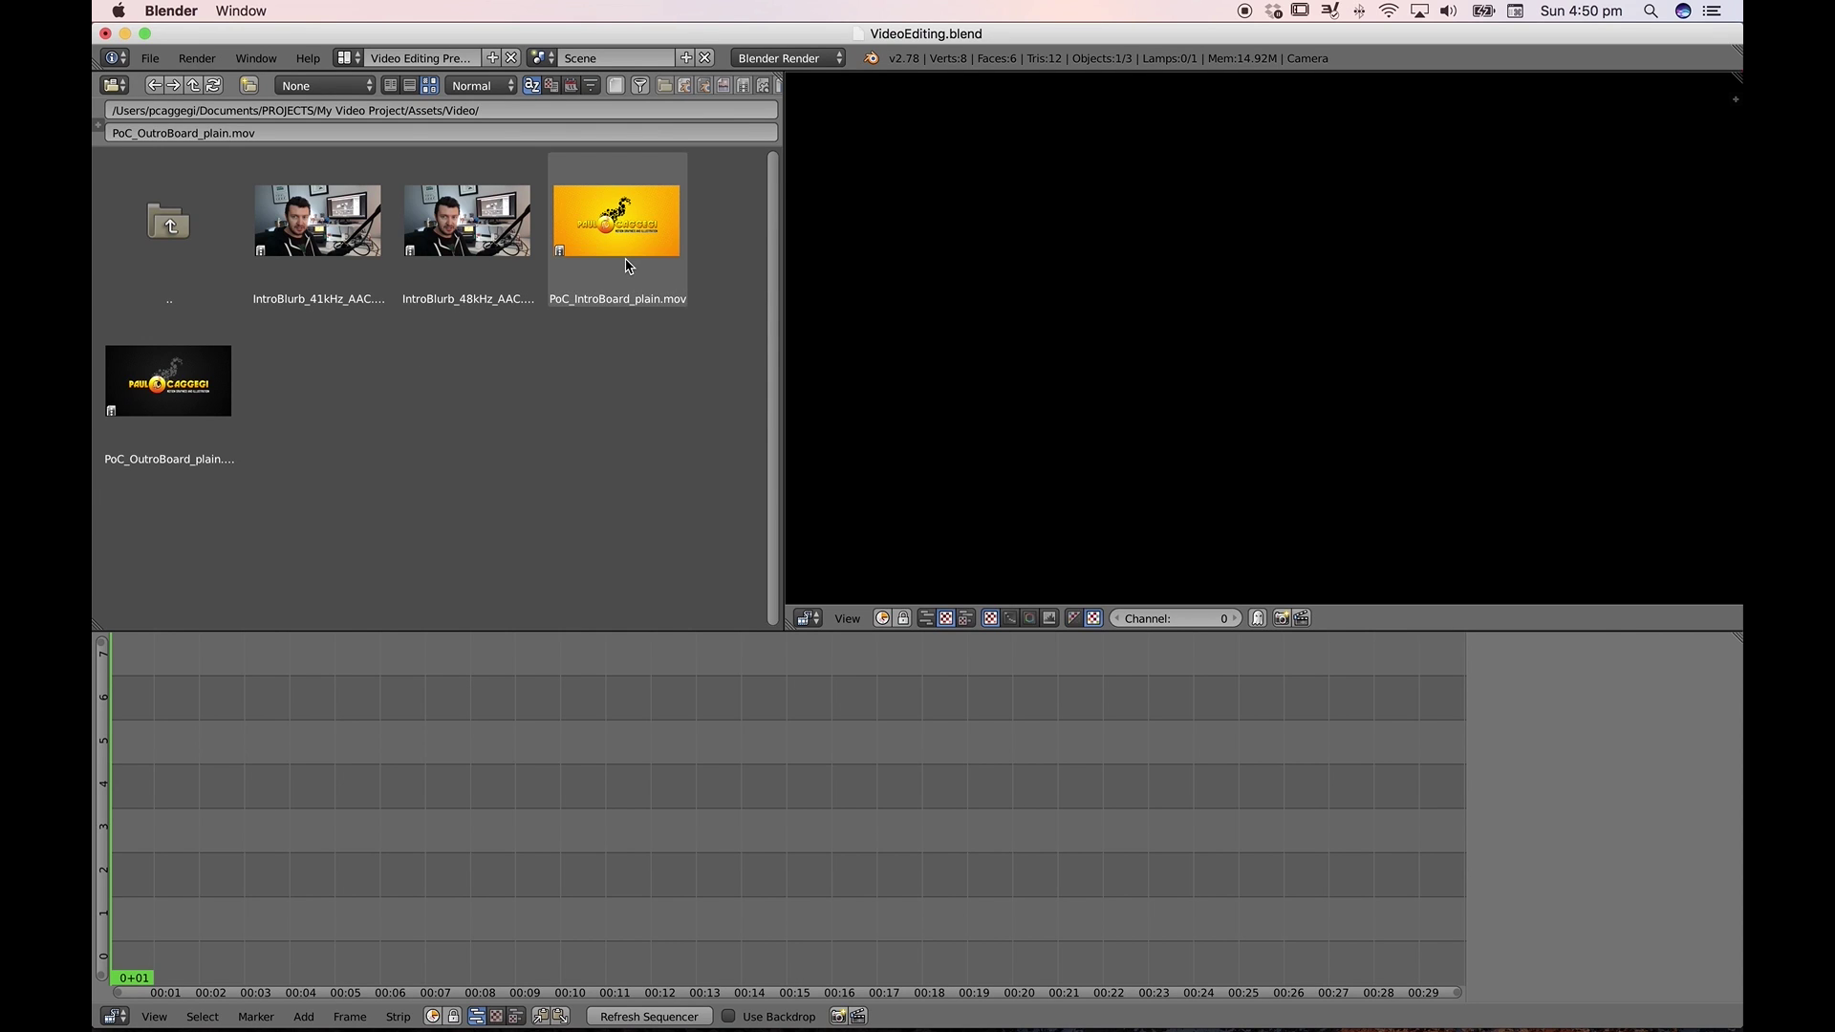
click(173, 222)
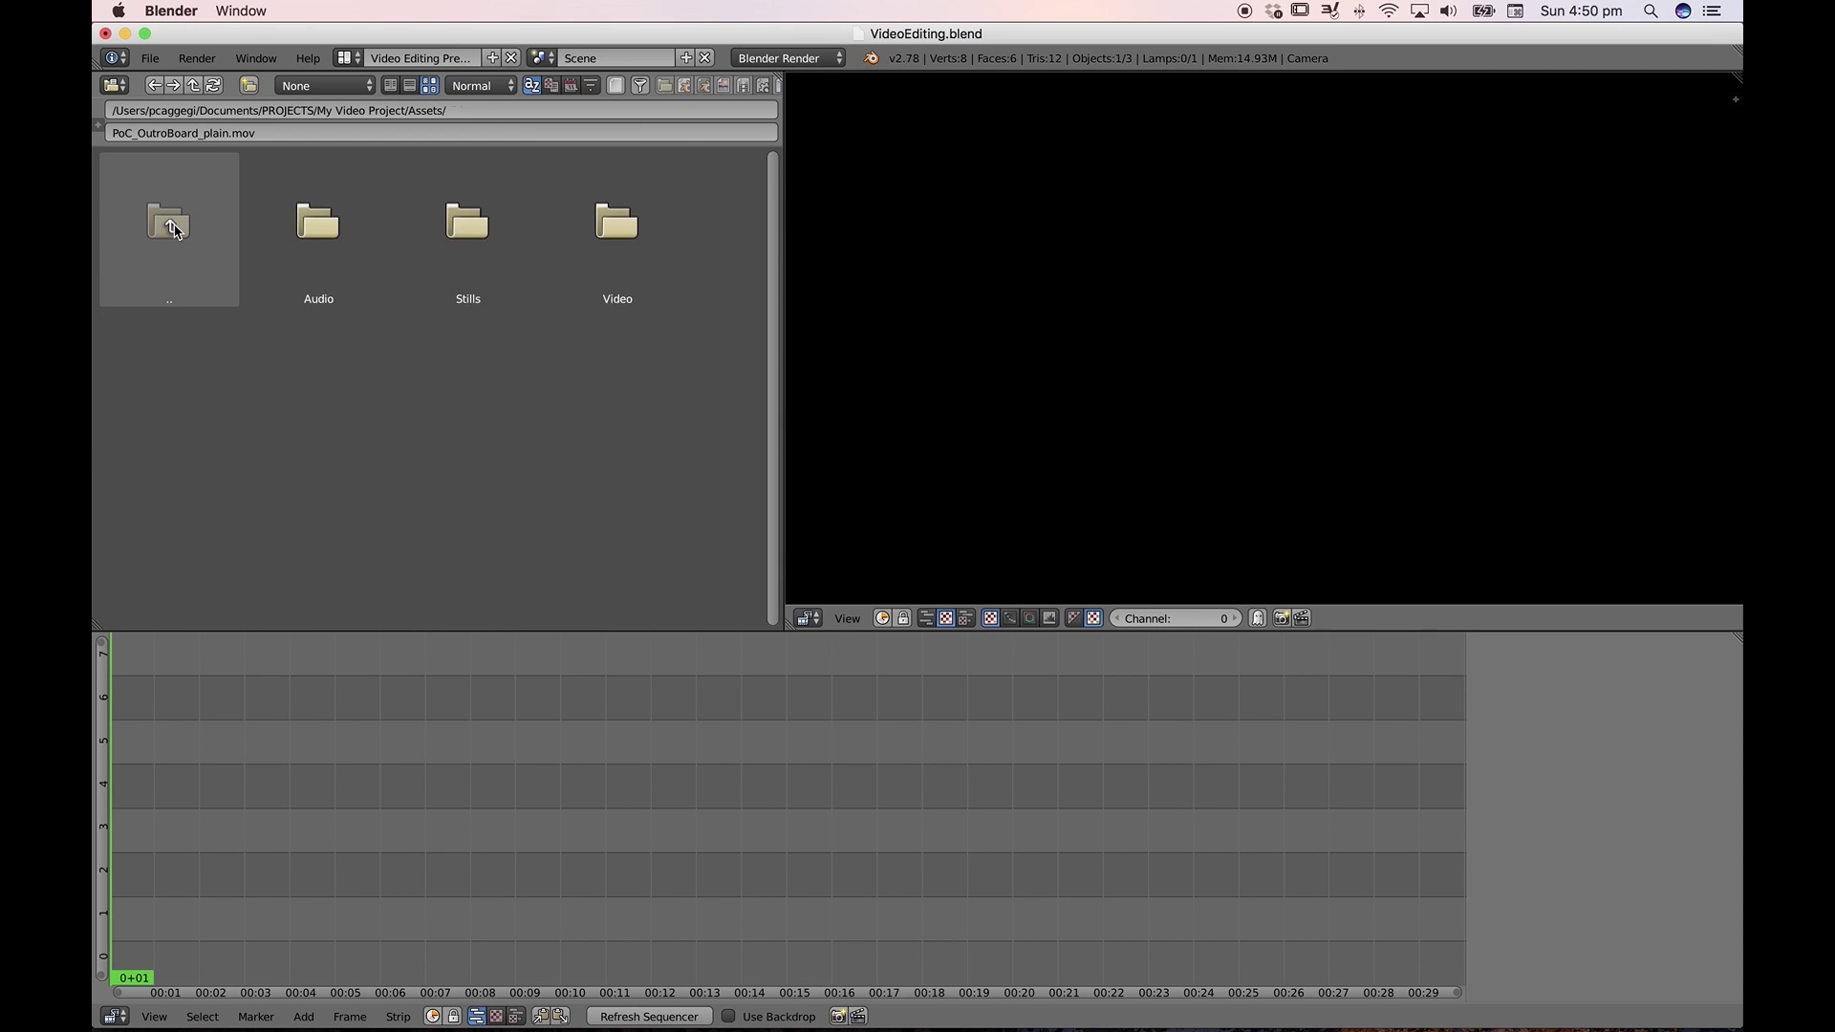
click(465, 241)
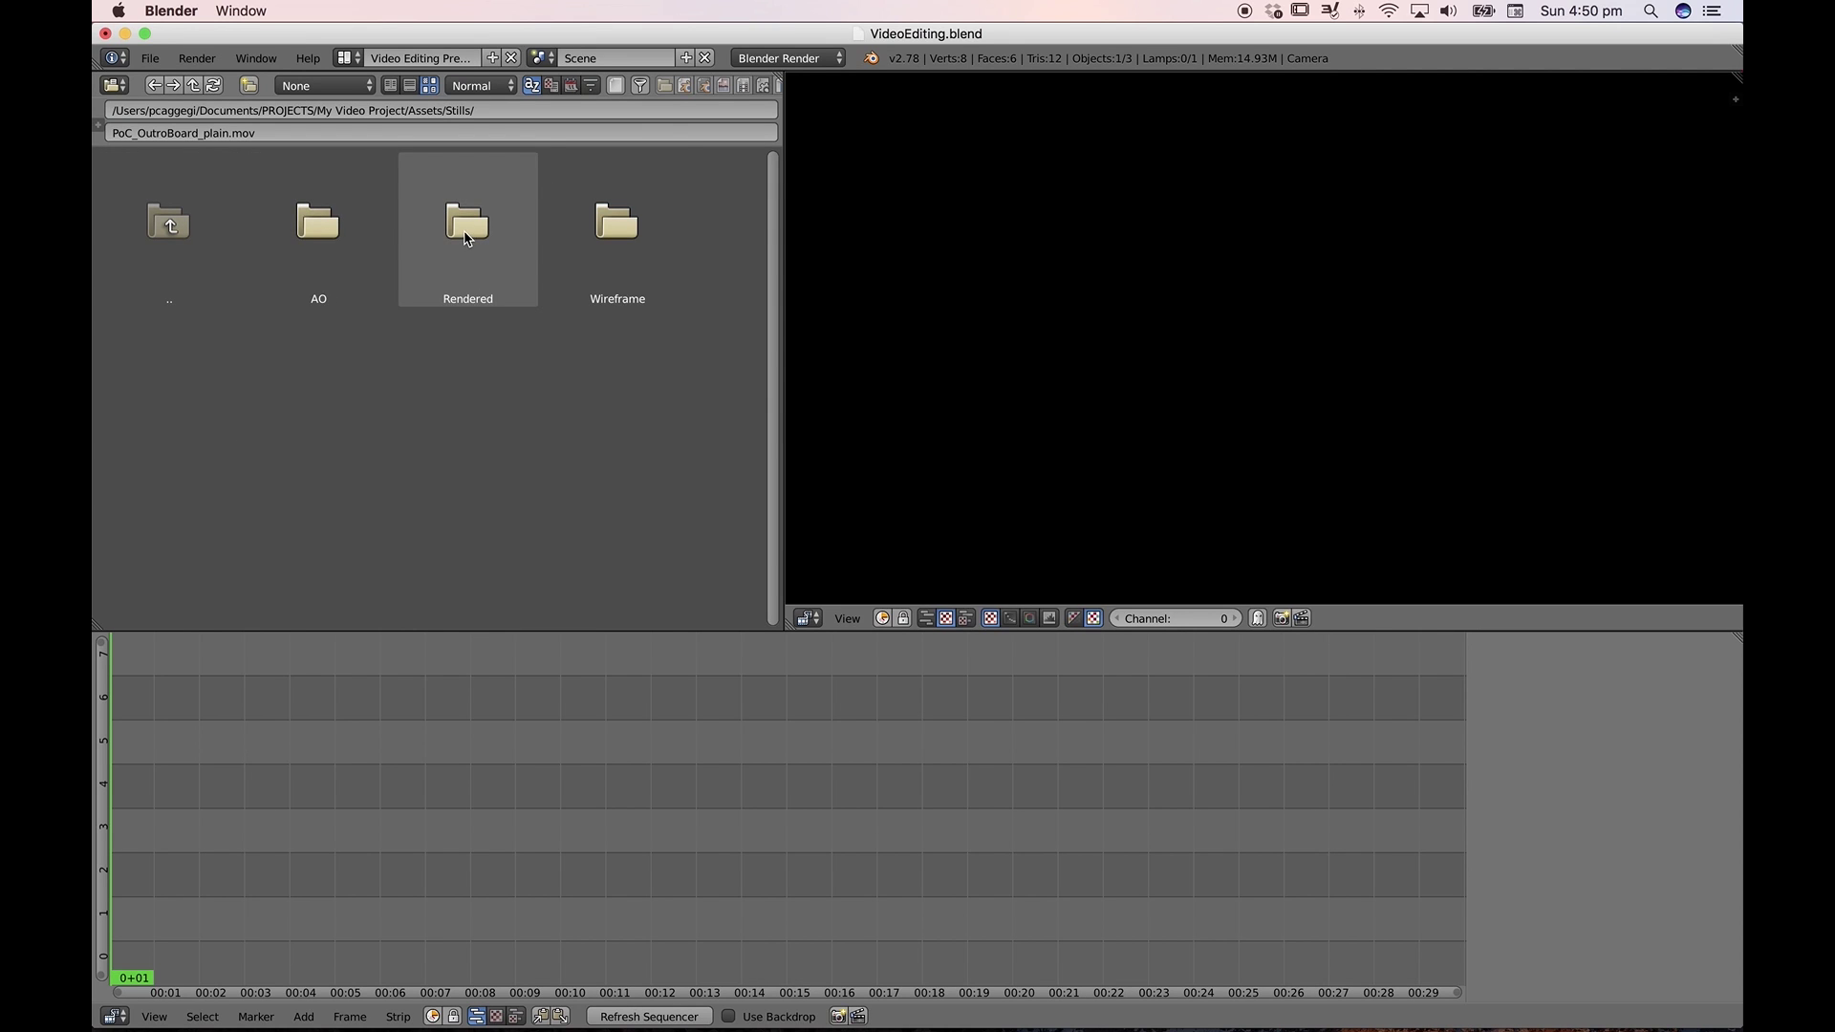
click(605, 244)
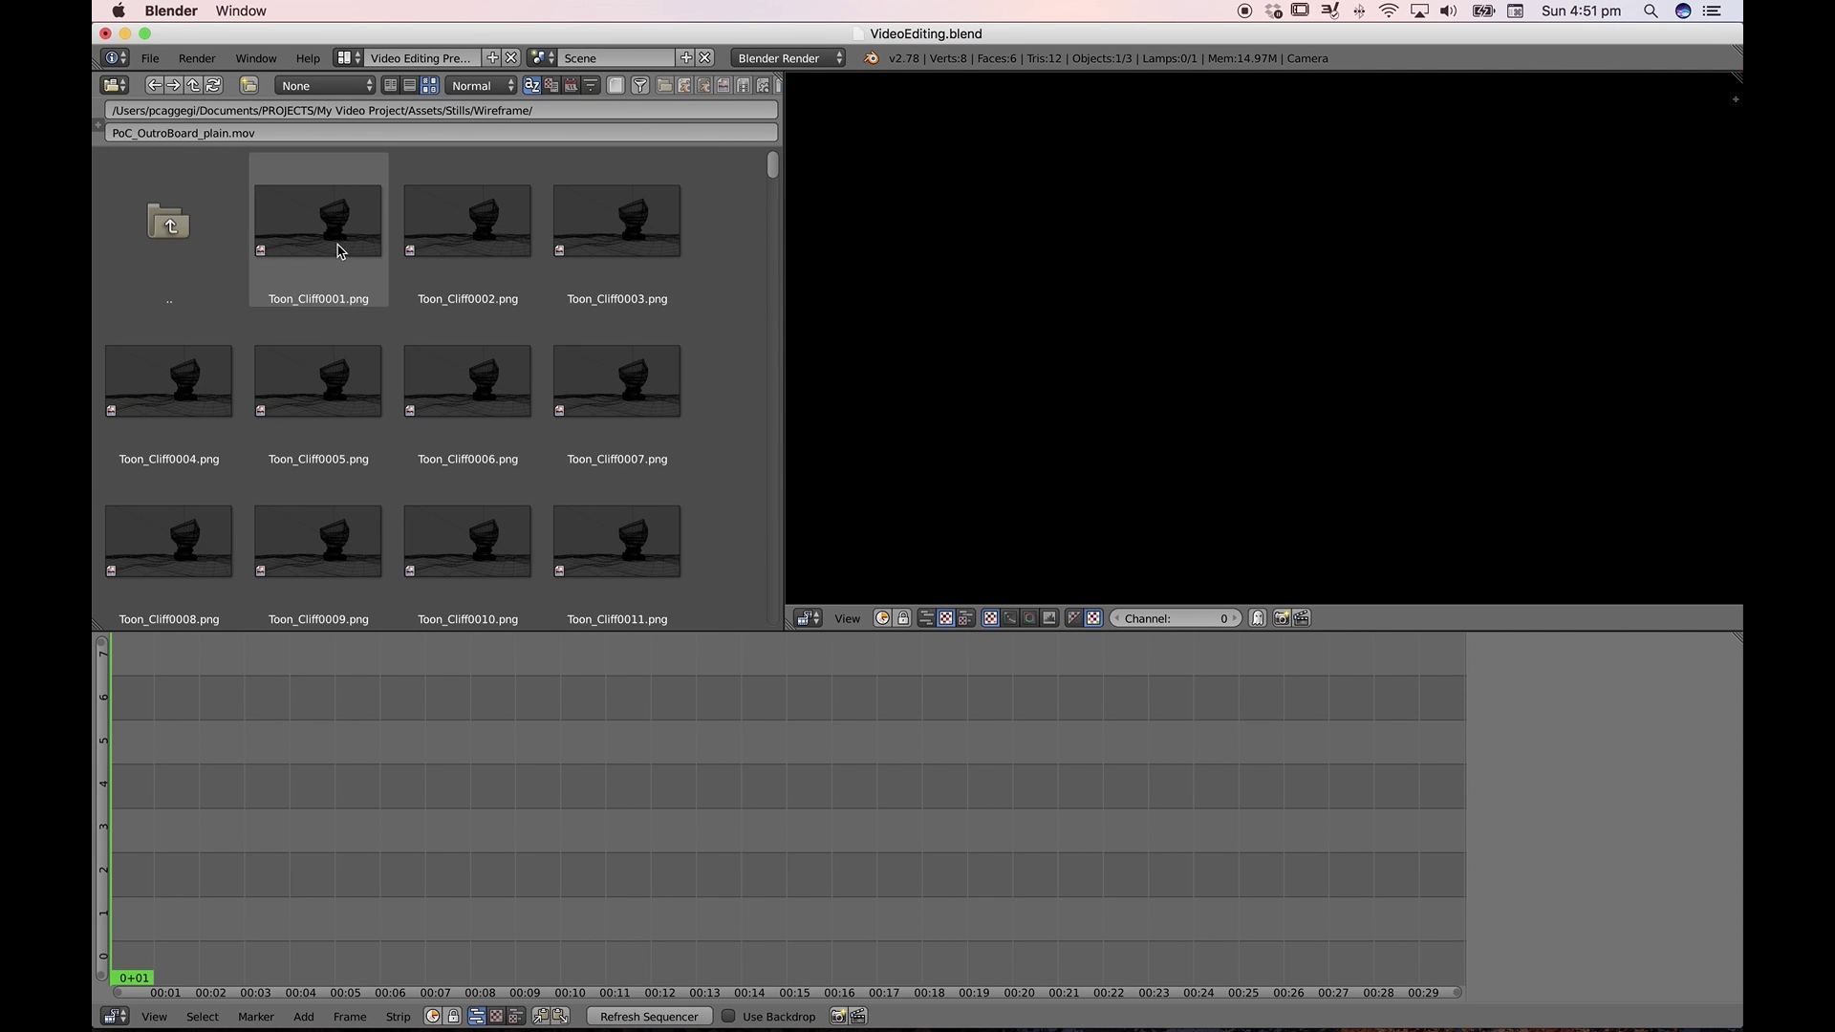
scroll(336, 254, down, 5)
scroll(333, 260, down, 12)
scroll(327, 258, up, 15)
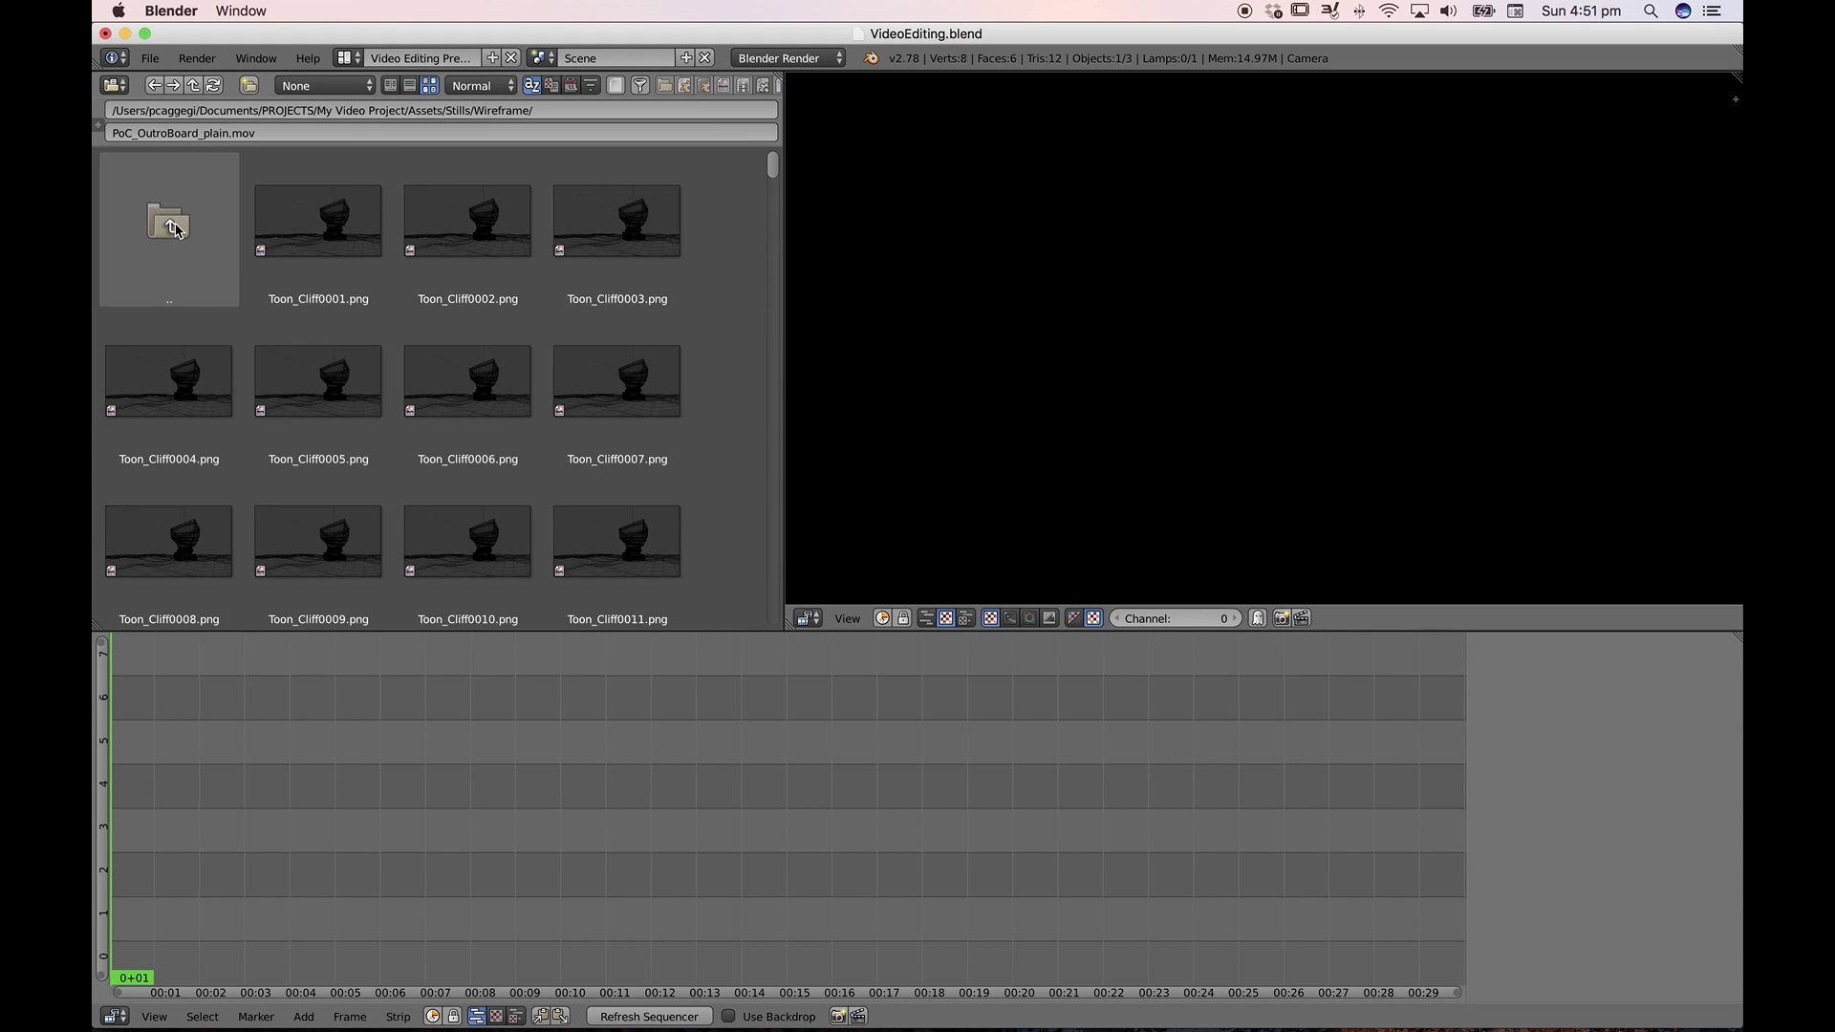
Look through the AO and Rendered image sequences inside Stills, and open the Audio assets folder
click(175, 230)
click(319, 239)
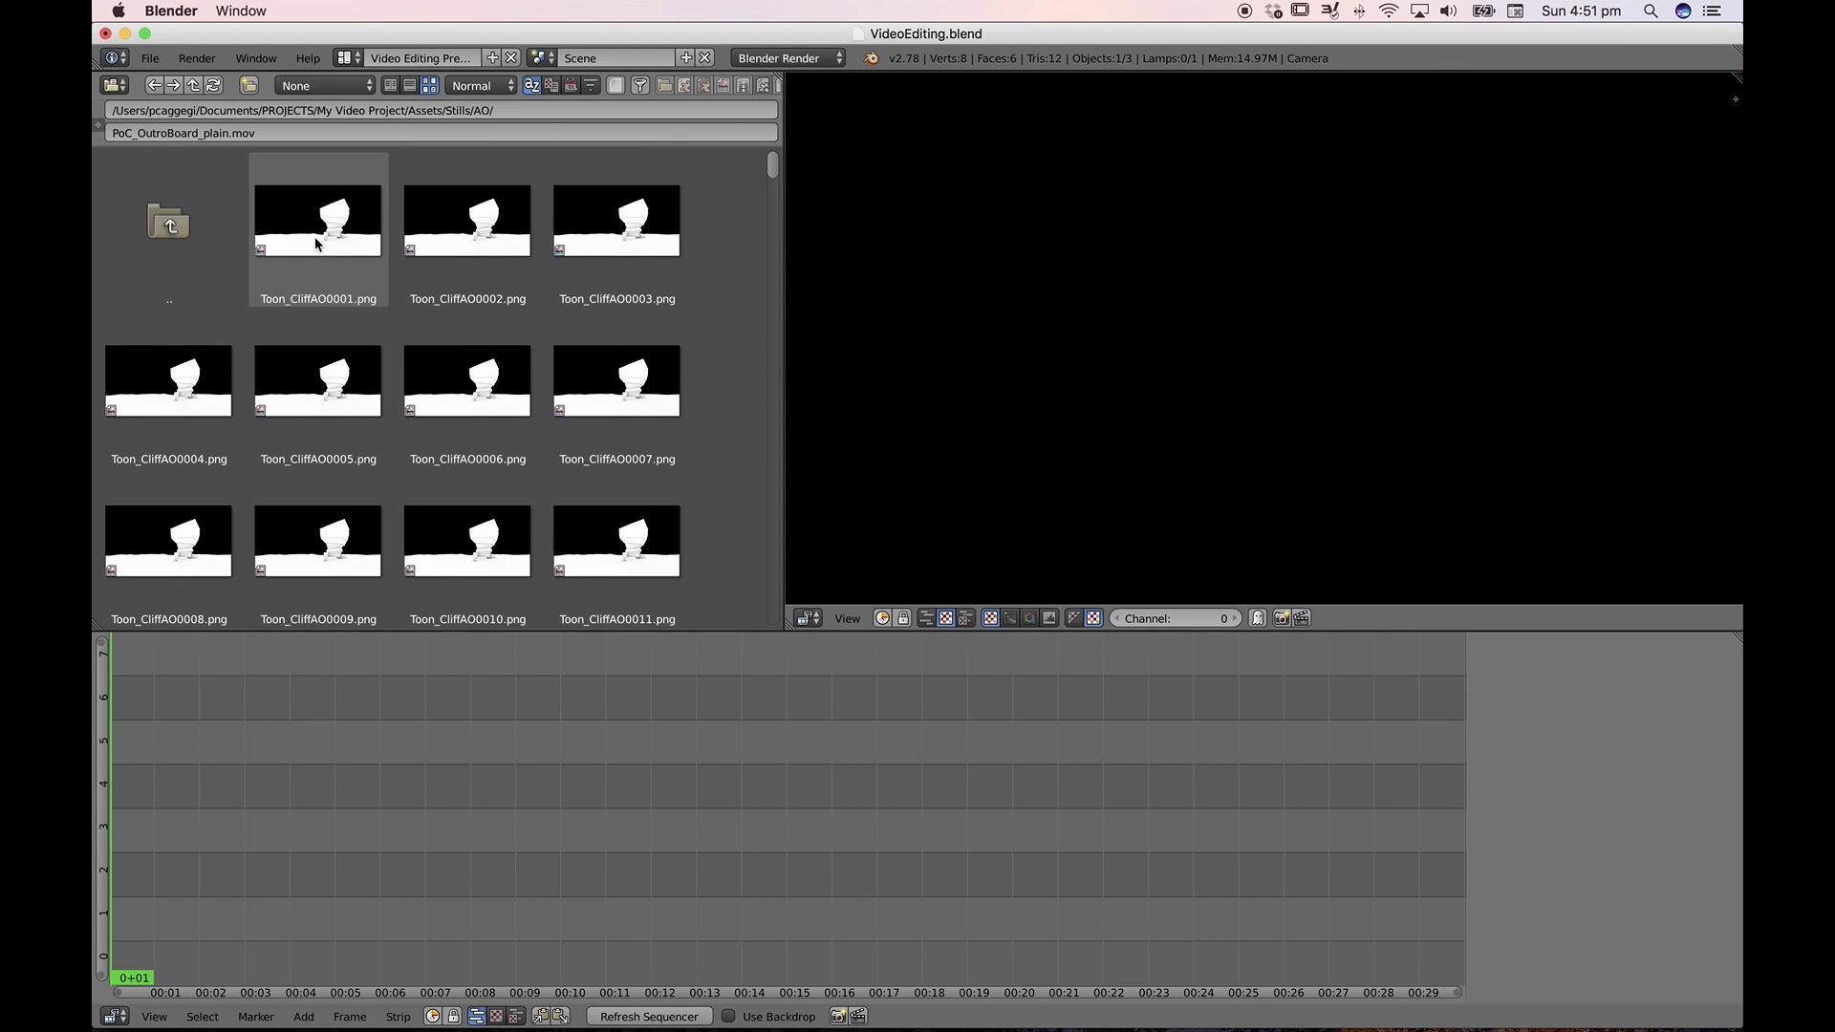
click(170, 225)
click(455, 235)
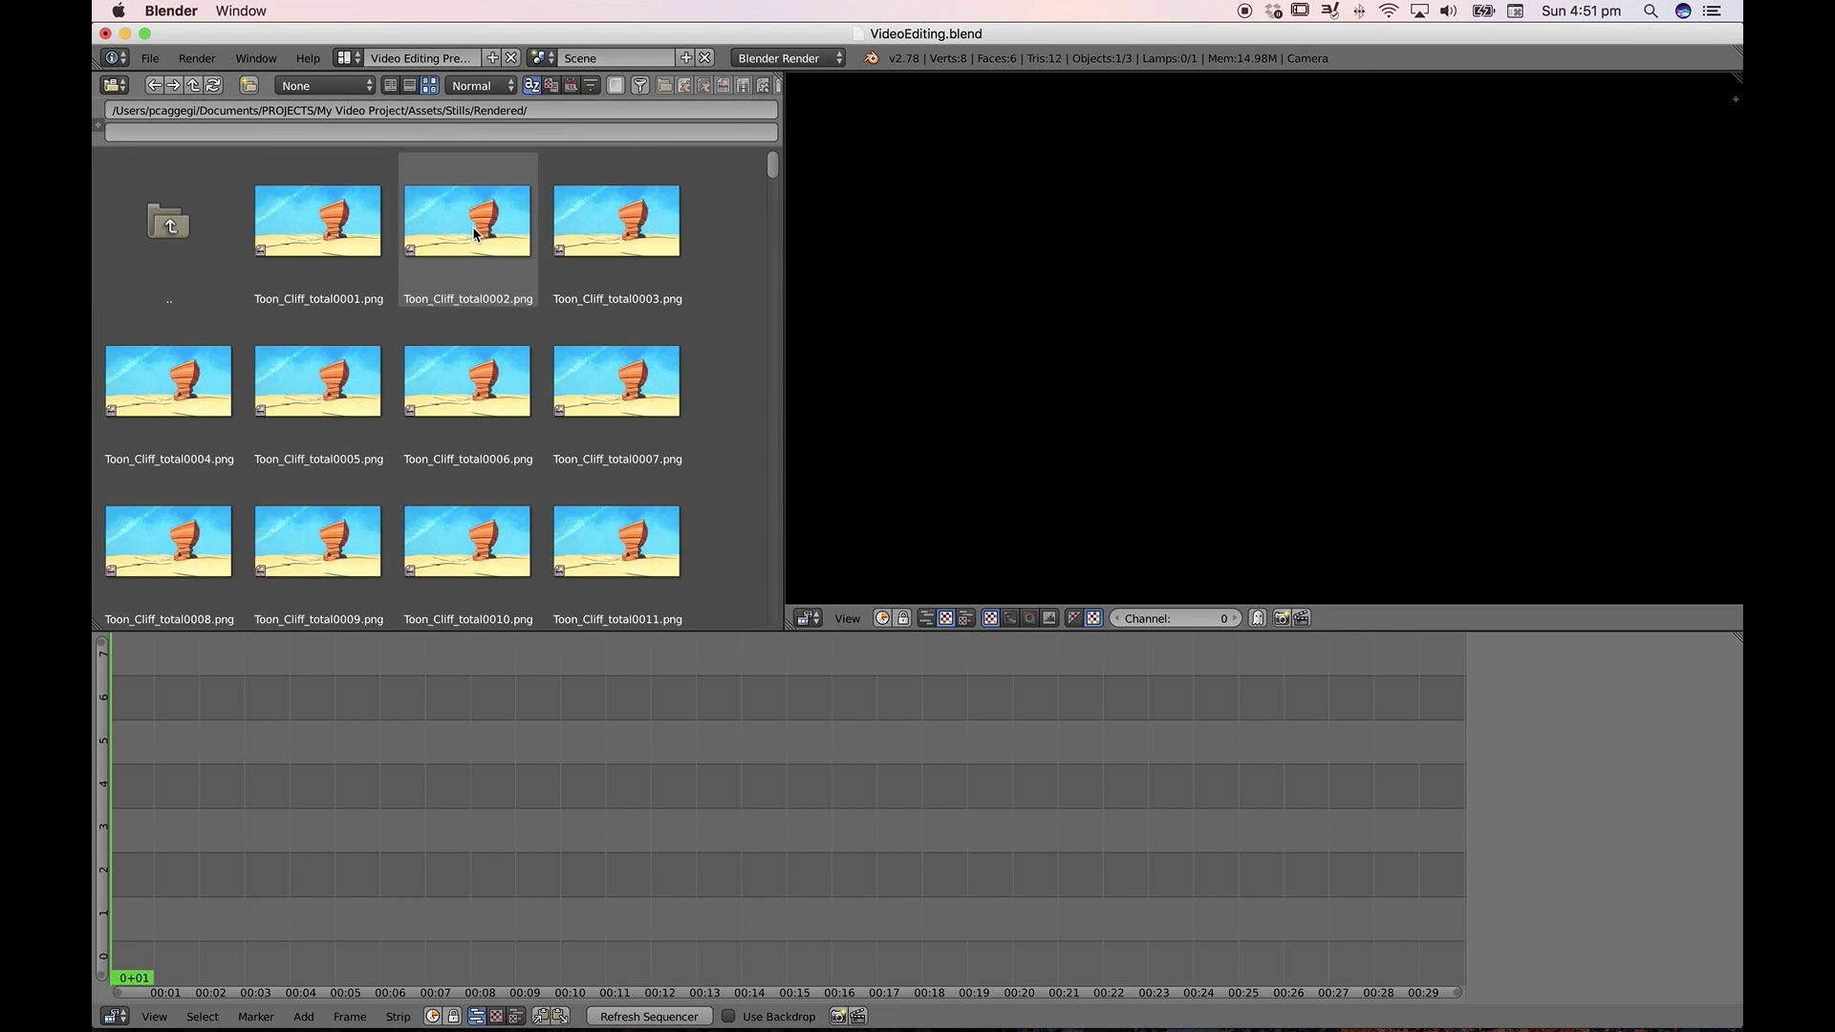
click(176, 221)
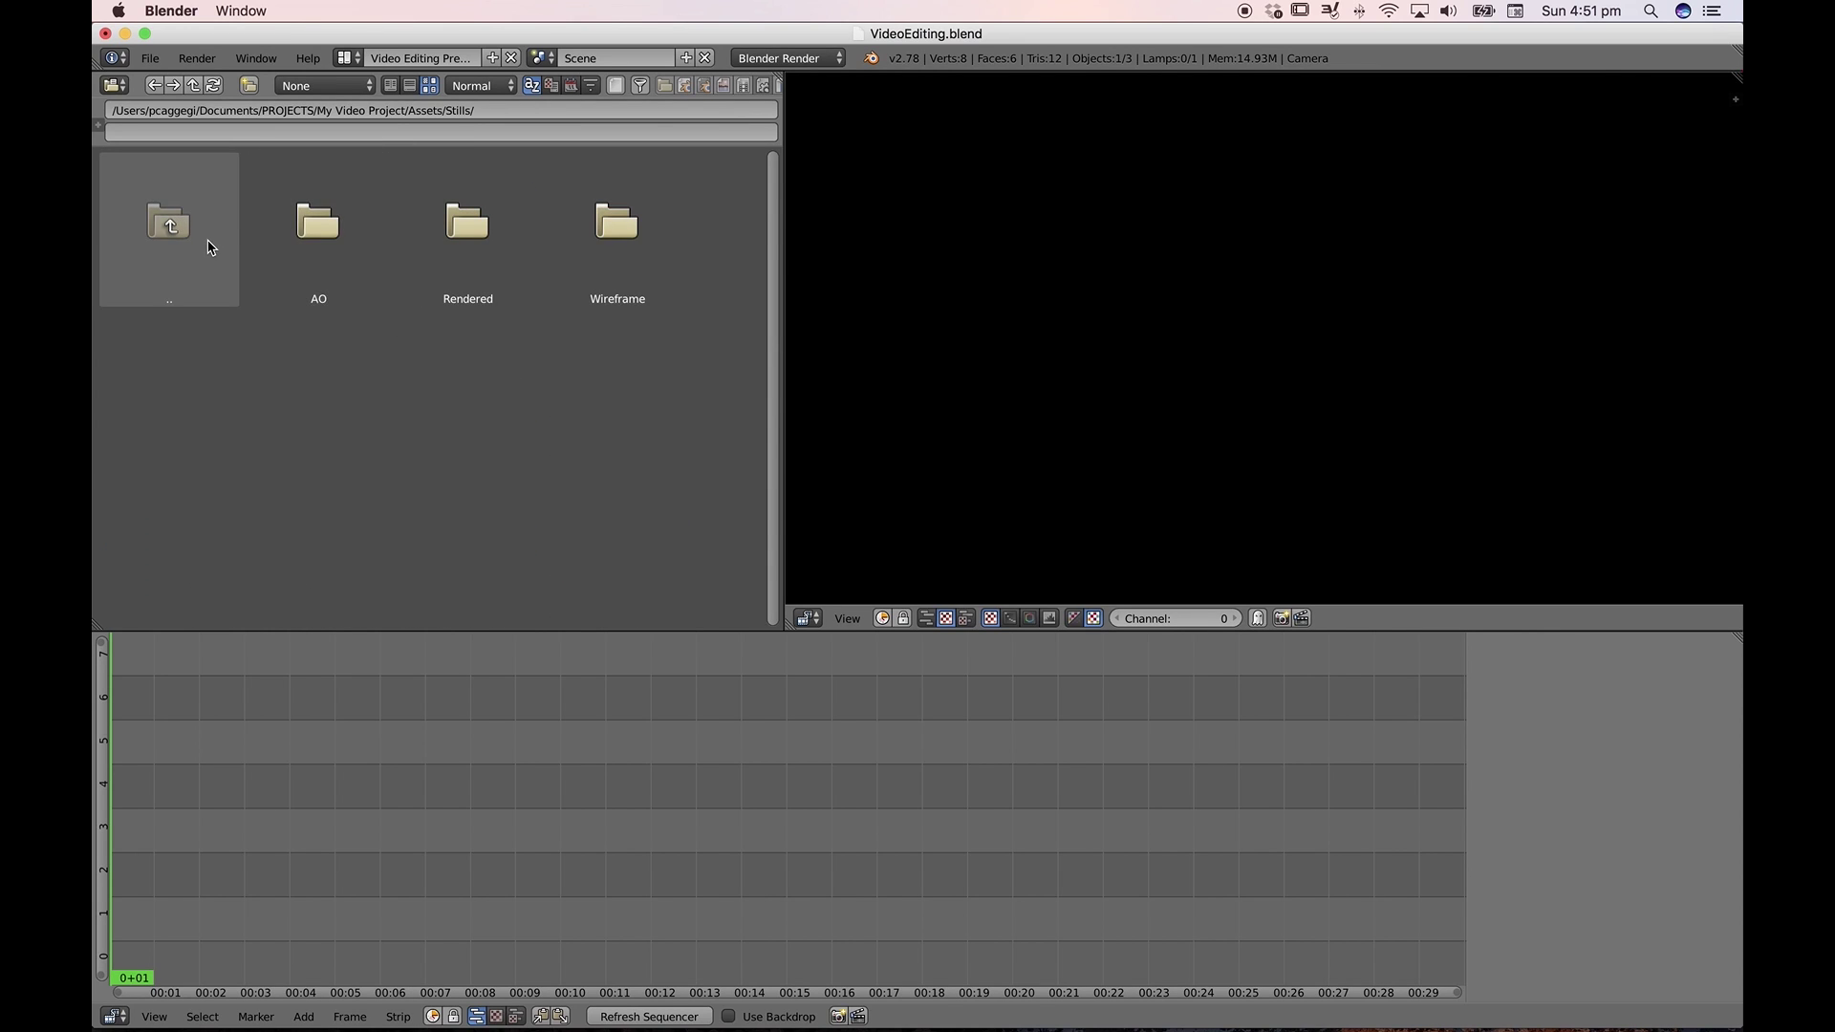
click(208, 242)
click(320, 234)
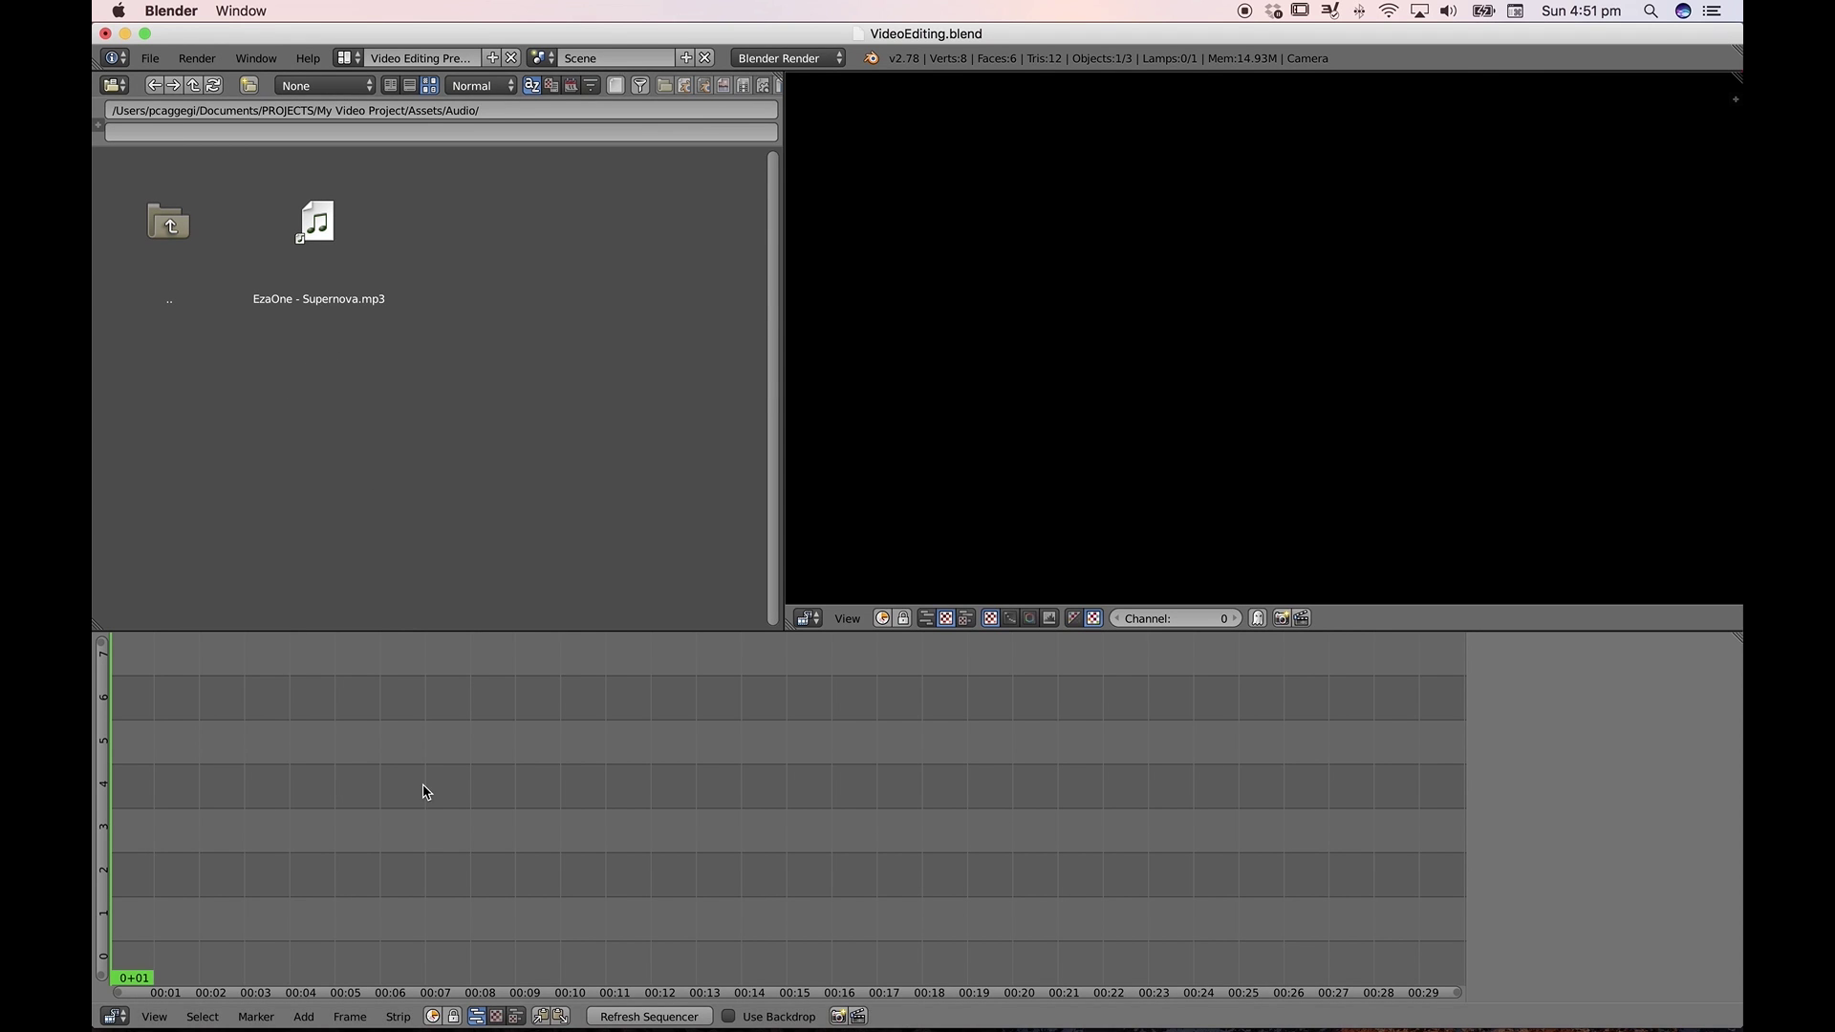
mouse_move(534, 1003)
click(467, 1003)
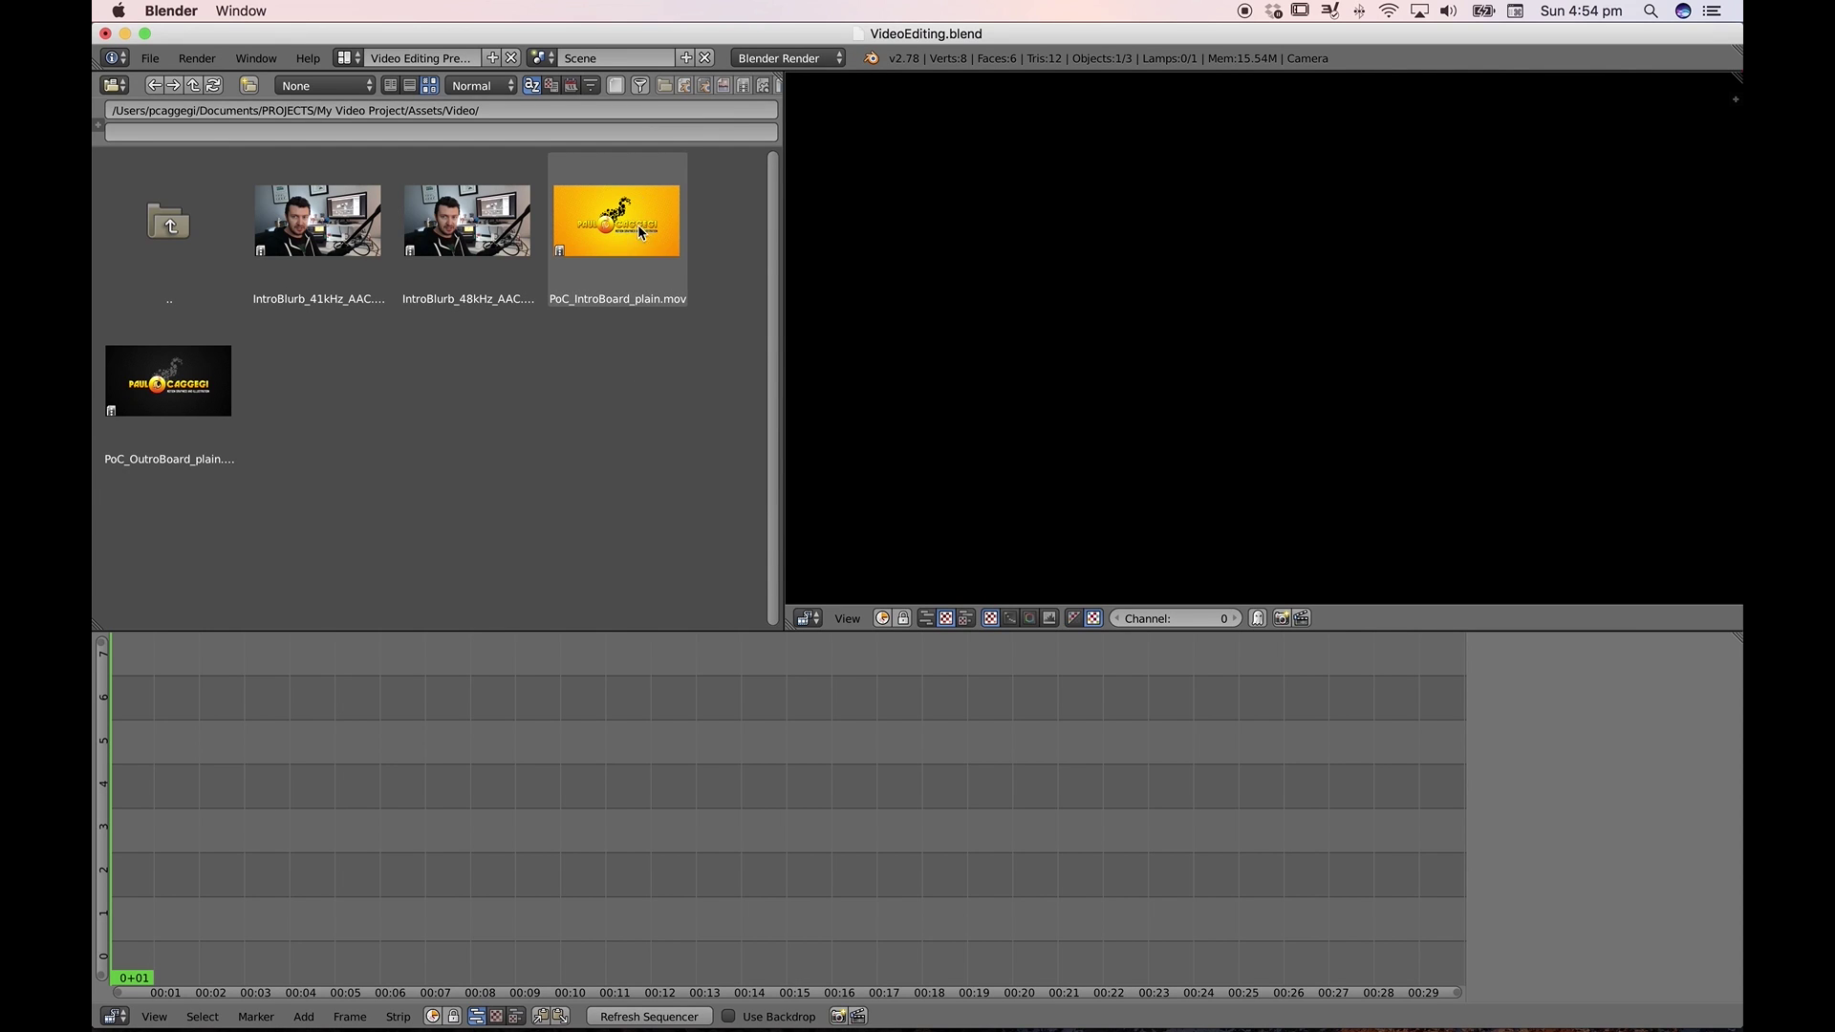
Add PoC_IntroBoard_plain.mov from the Video folder to sequencer channel 1, starting at frame 1
drag(631, 224, 163, 920)
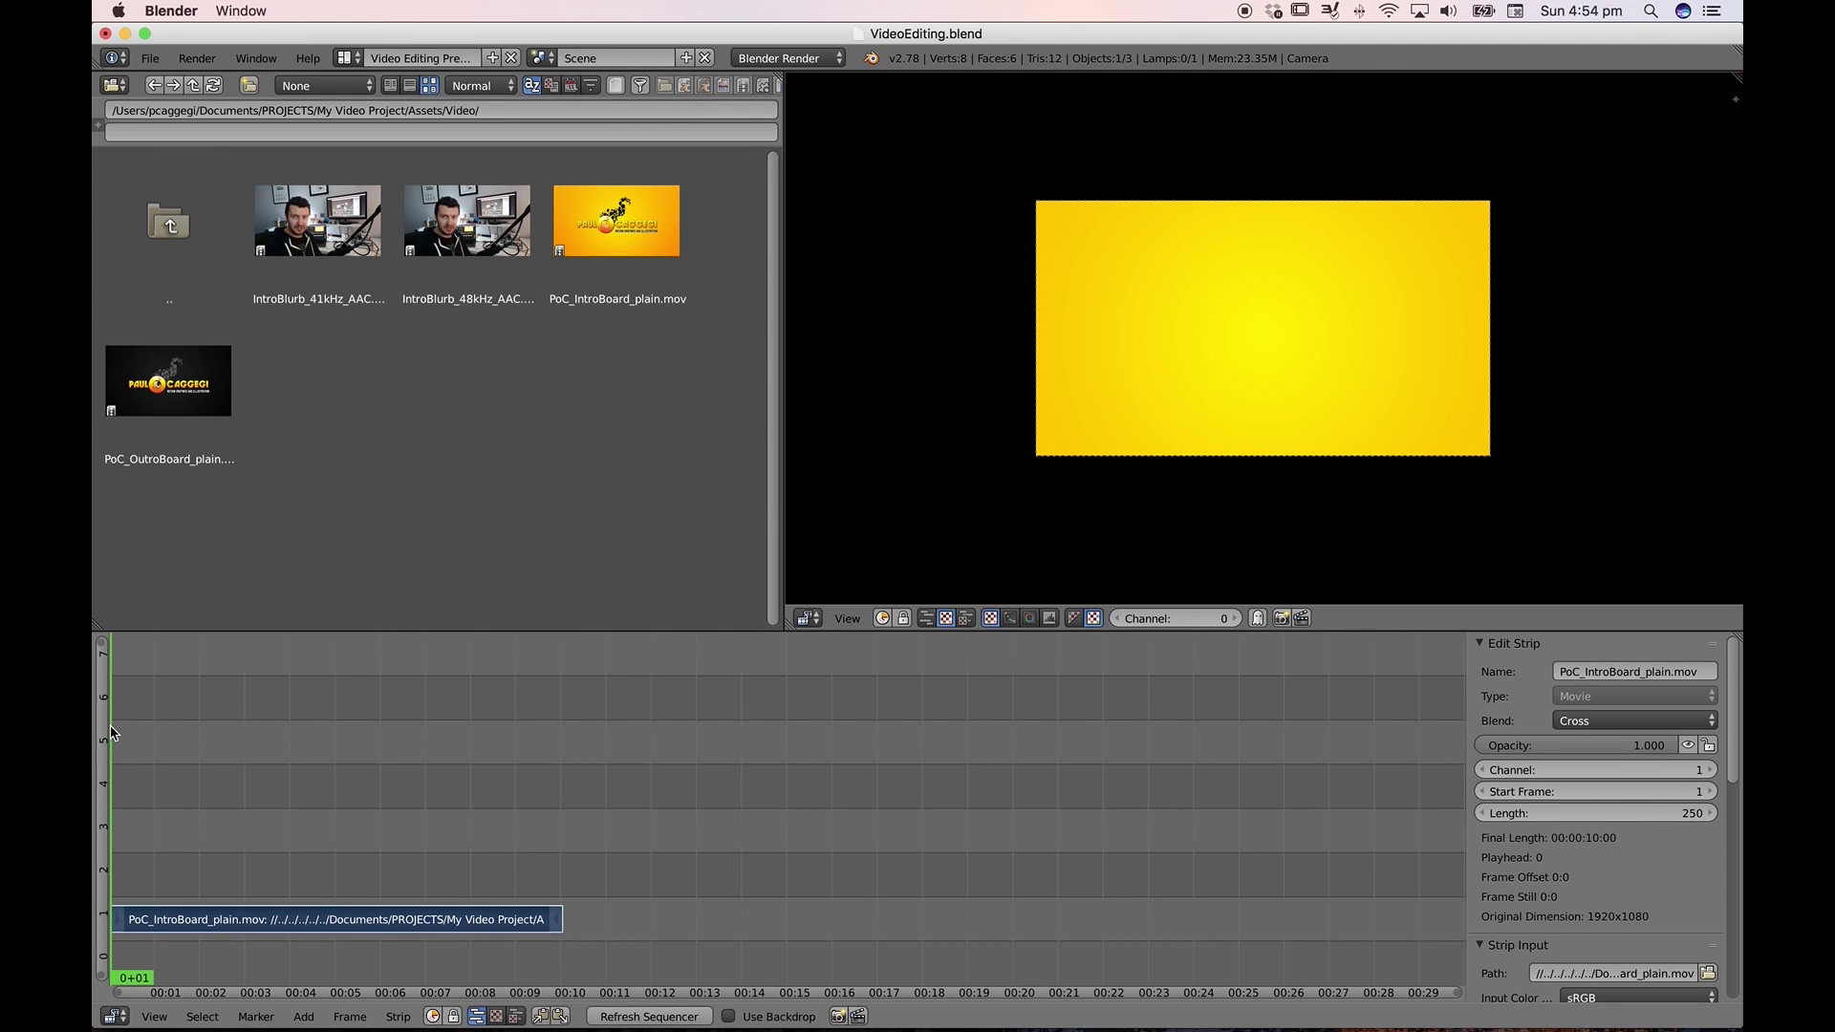
mouse_move(98, 646)
mouse_down()
mouse_move(100, 522)
mouse_move(99, 659)
mouse_move(101, 642)
mouse_up()
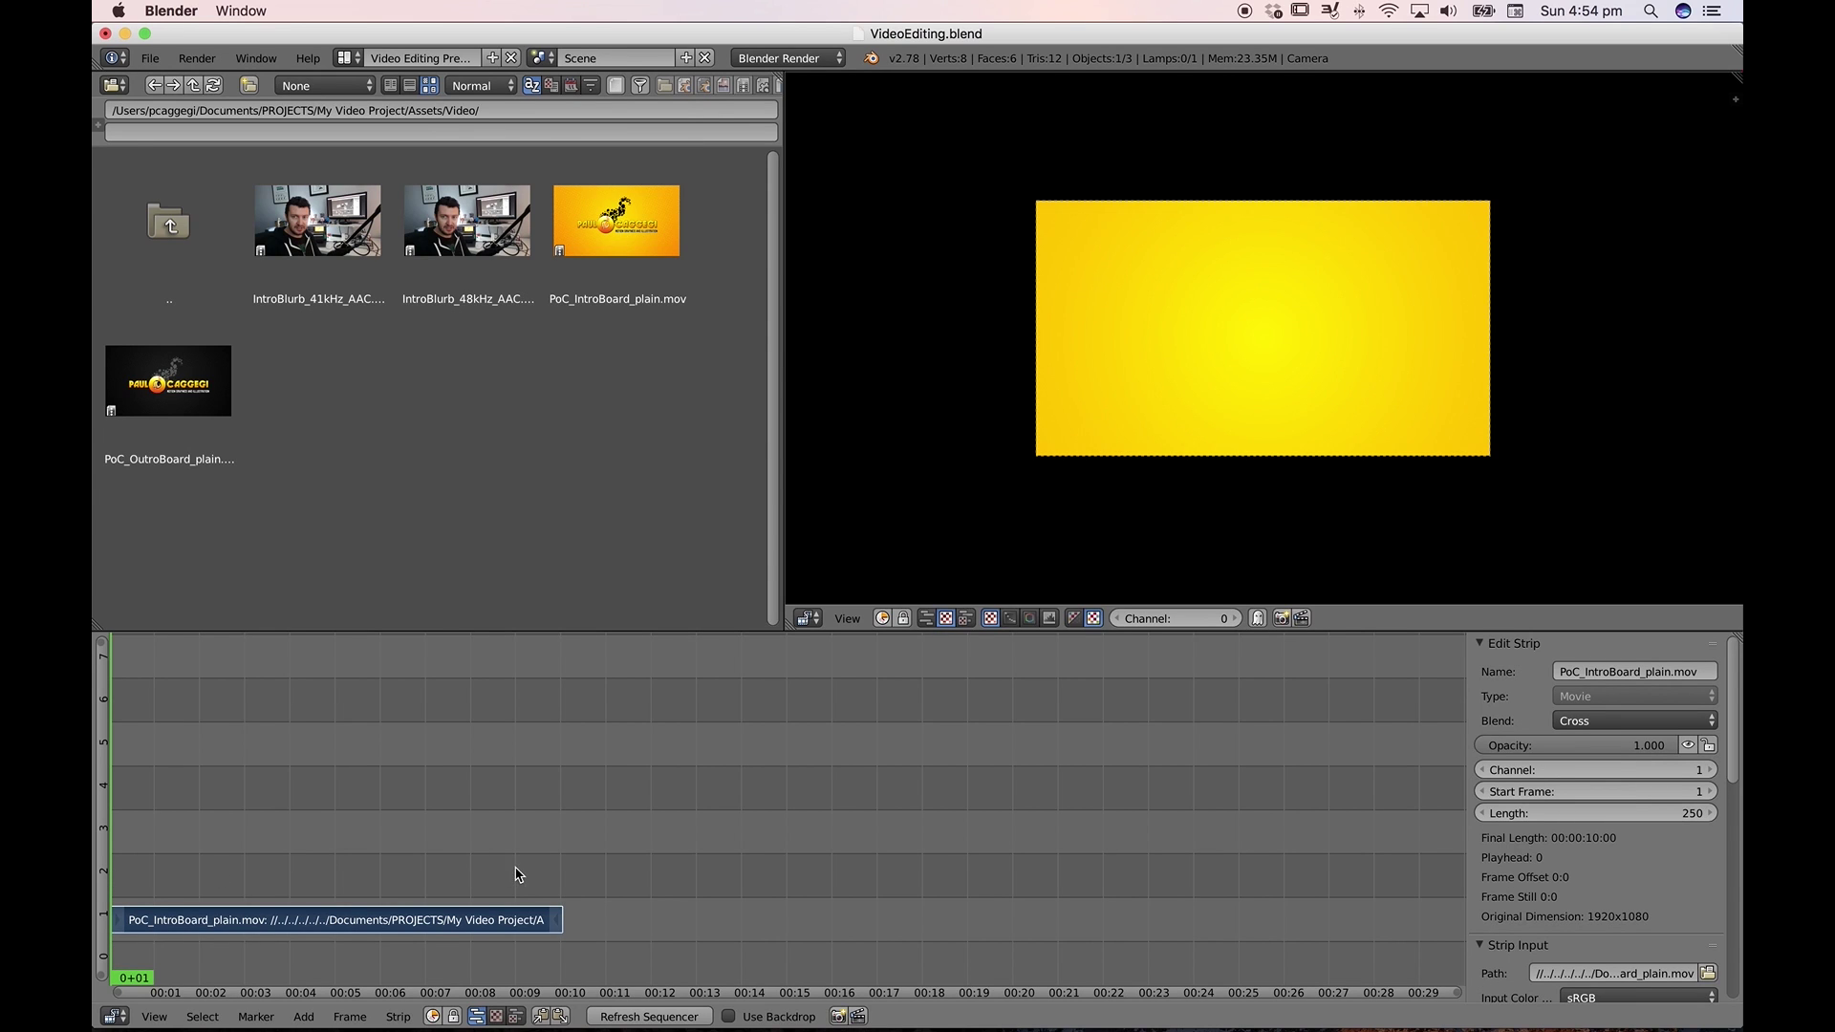
key(a)
right_drag(210, 890, 112, 883)
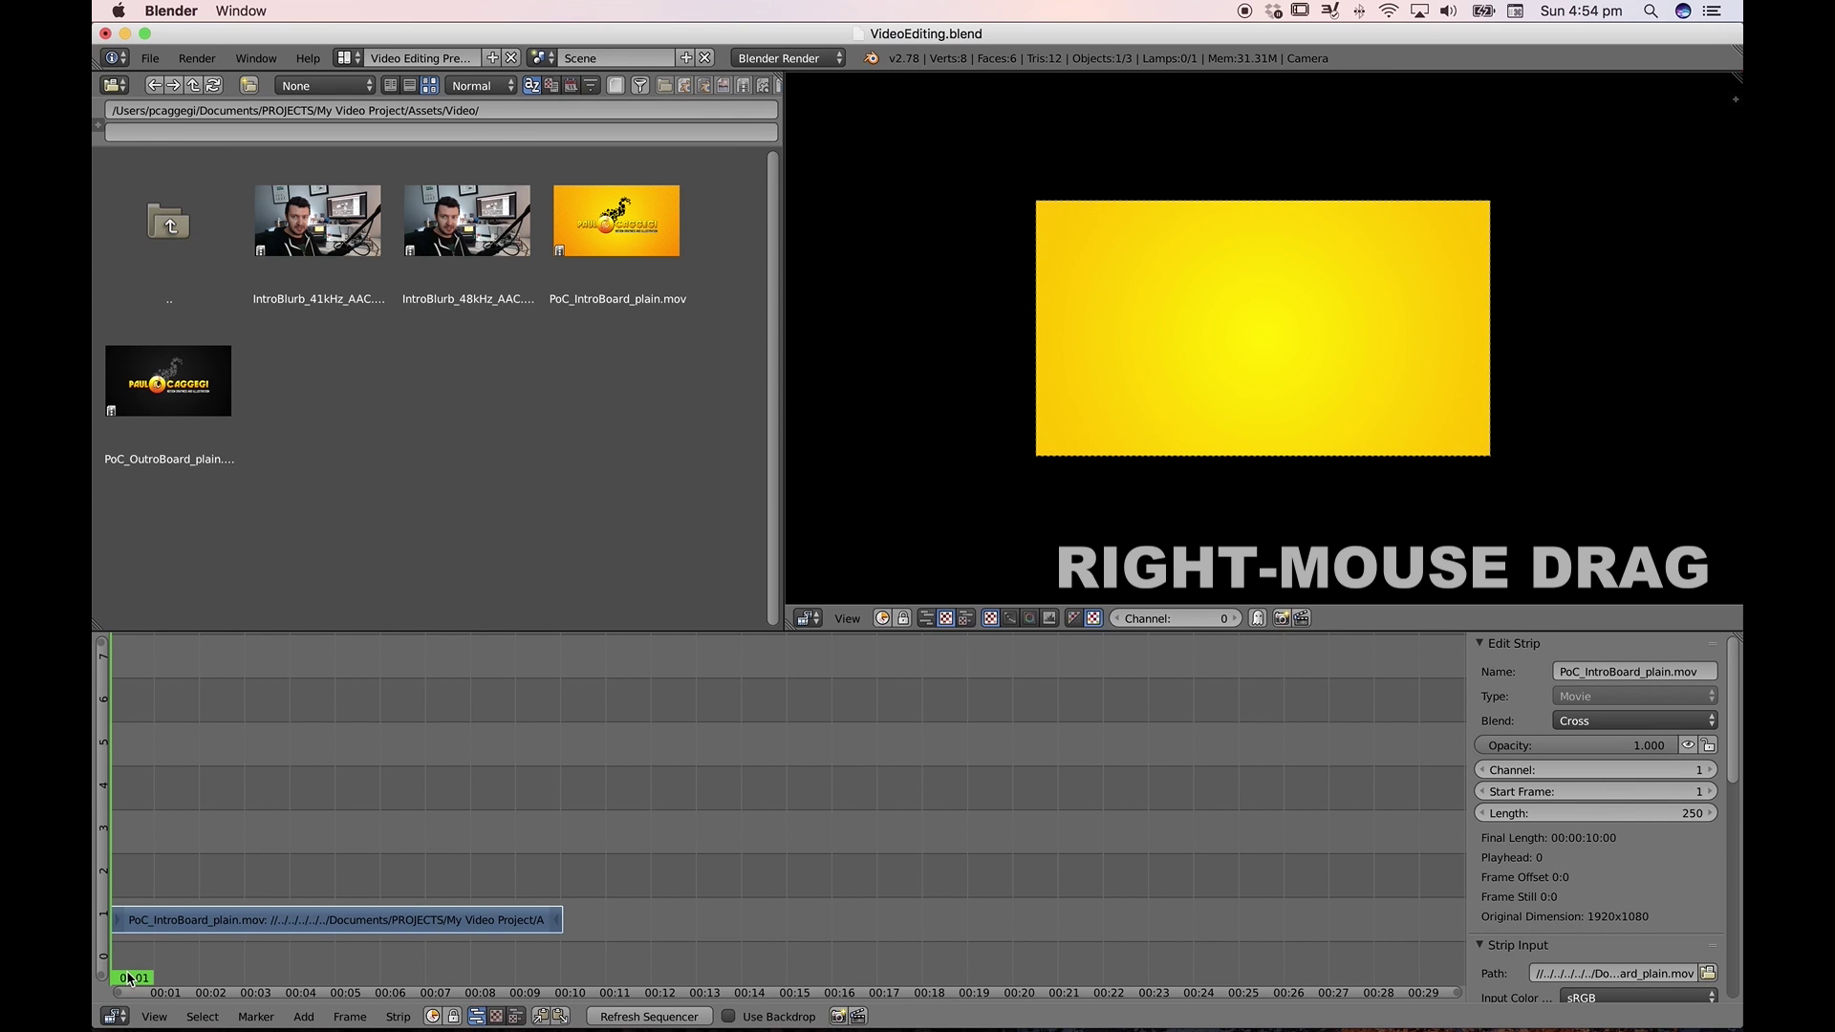
Move the playhead past the intro strip to 11+03 and add PoC_OutroBoard_plain.mov to channel 1 at that point
drag(115, 884, 614, 902)
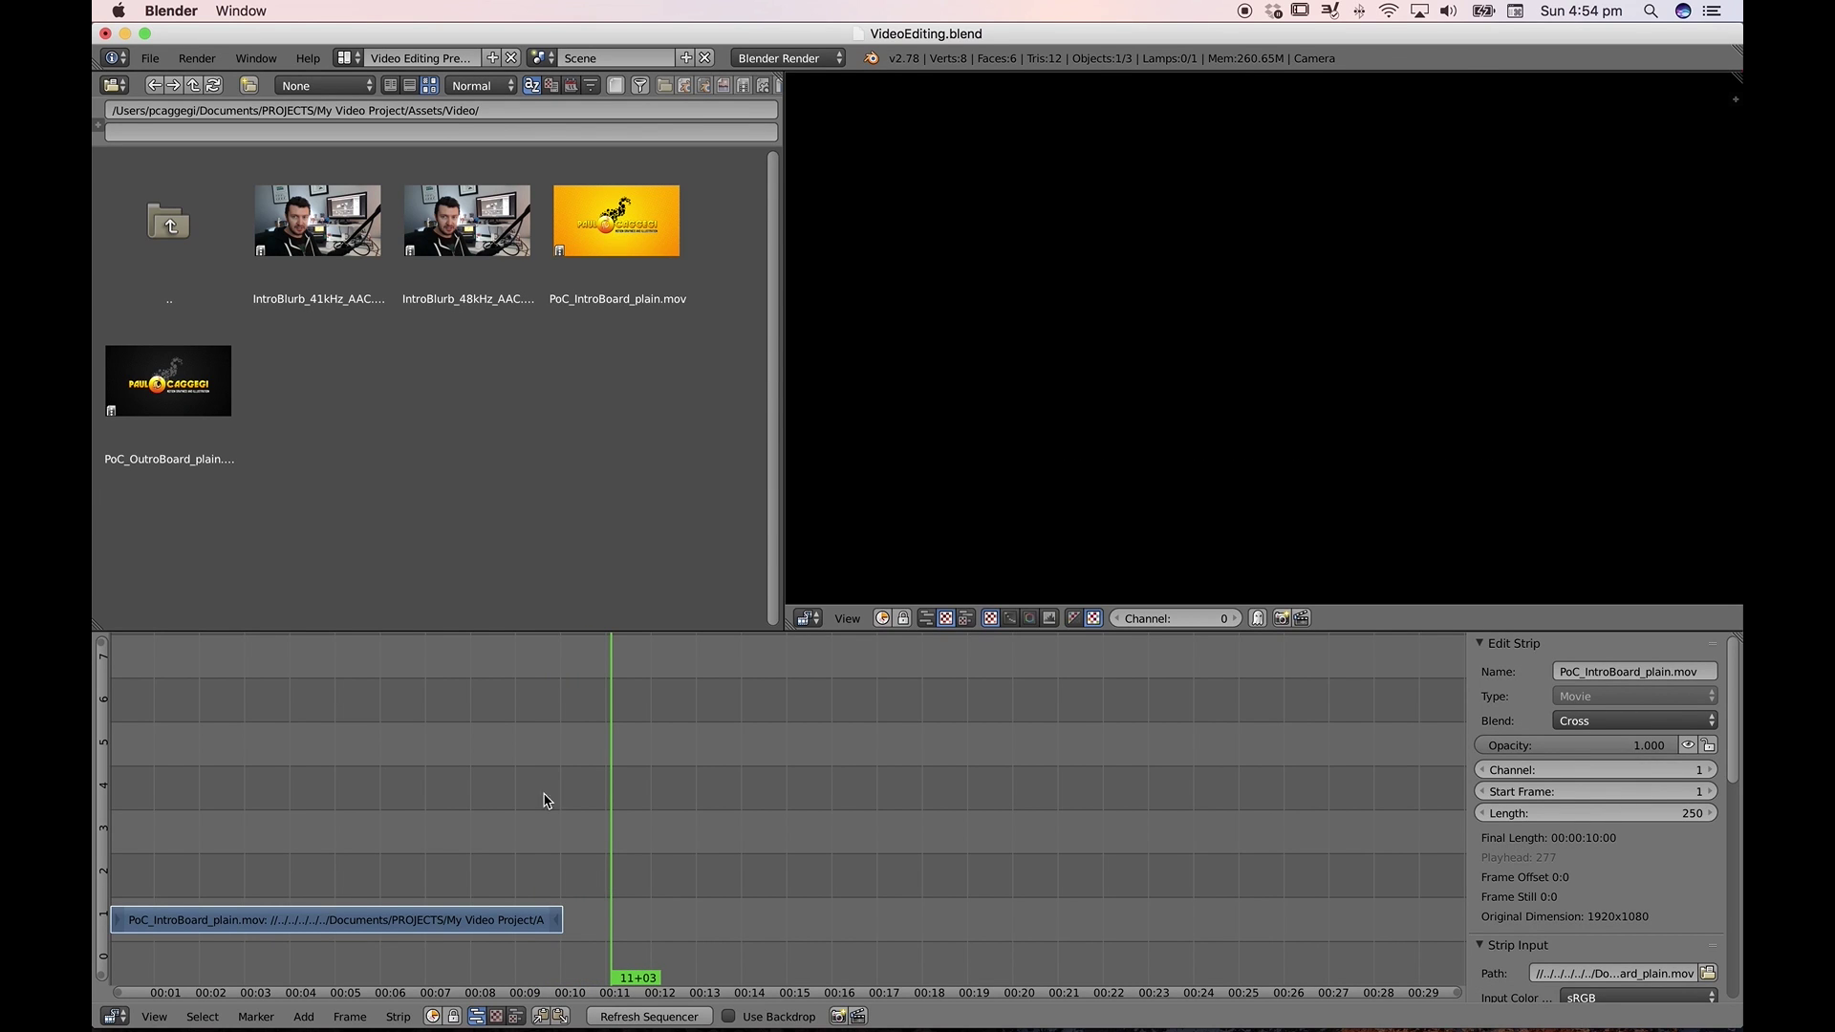
drag(172, 399, 653, 915)
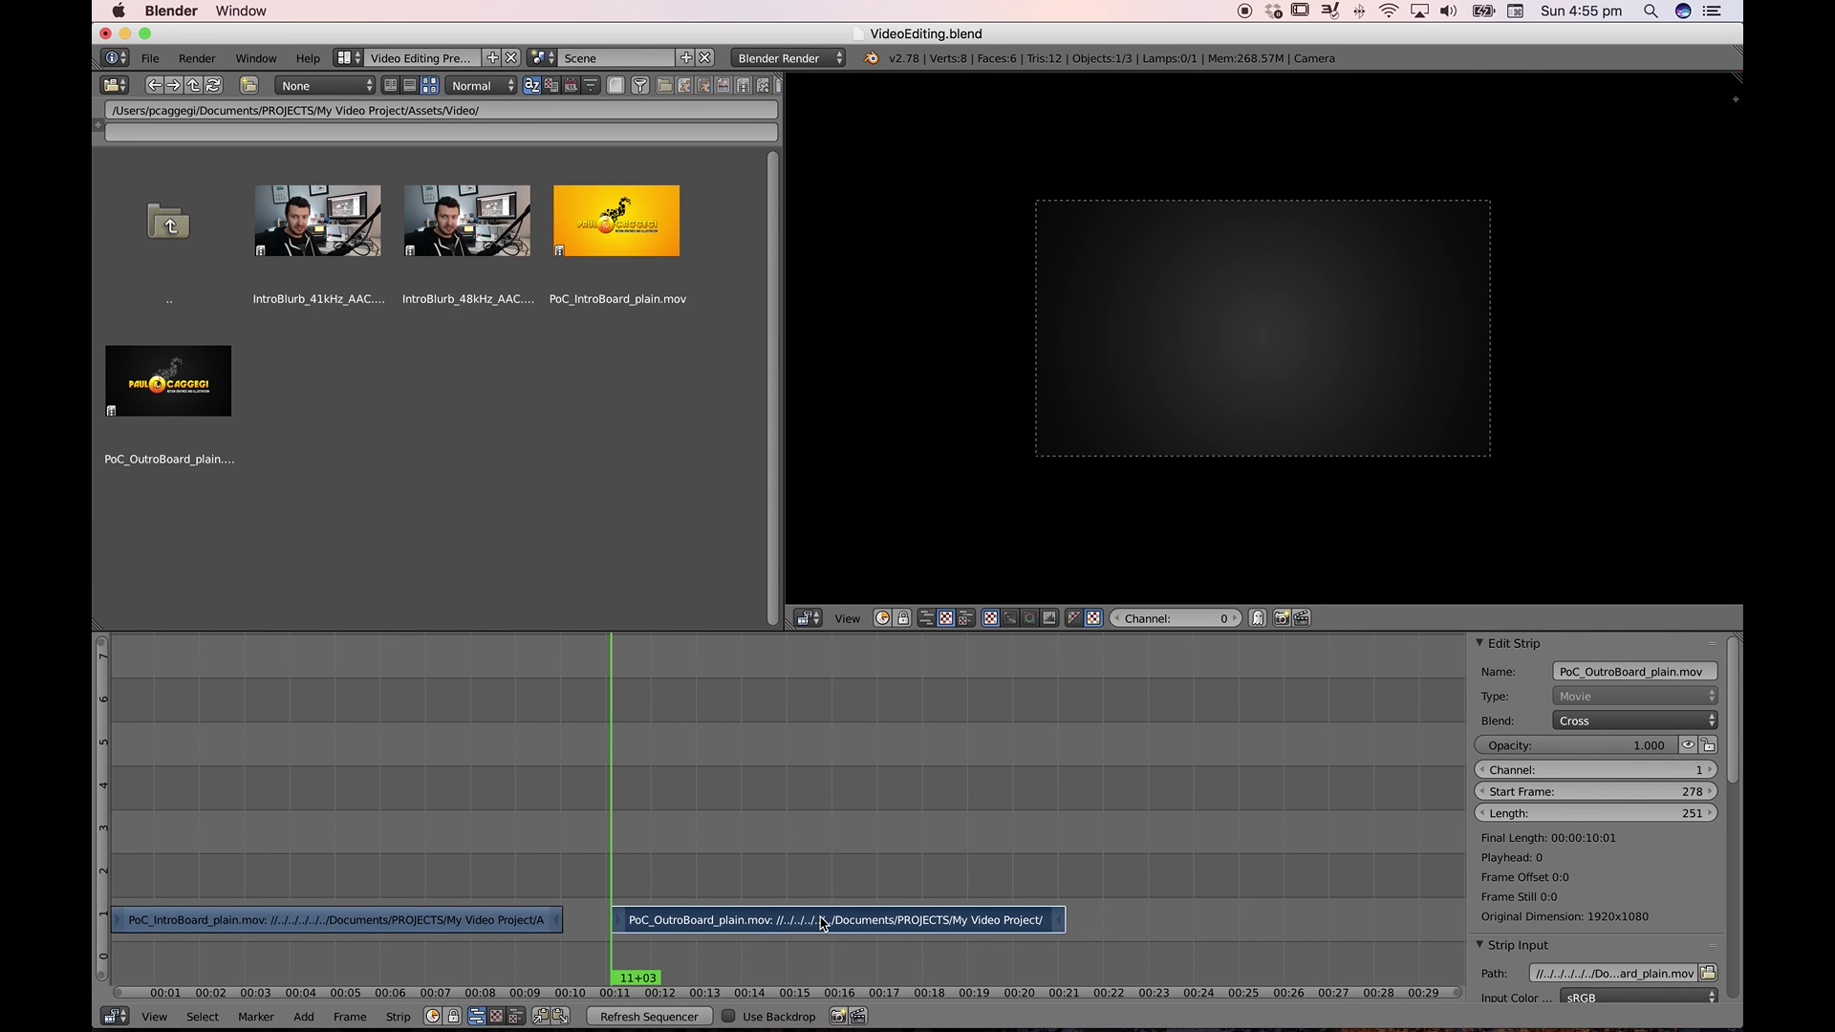
Slide the PoC_OutroBoard_plain.mov strip against the end of the intro strip on channel 1, starting at frame 251
key(g)
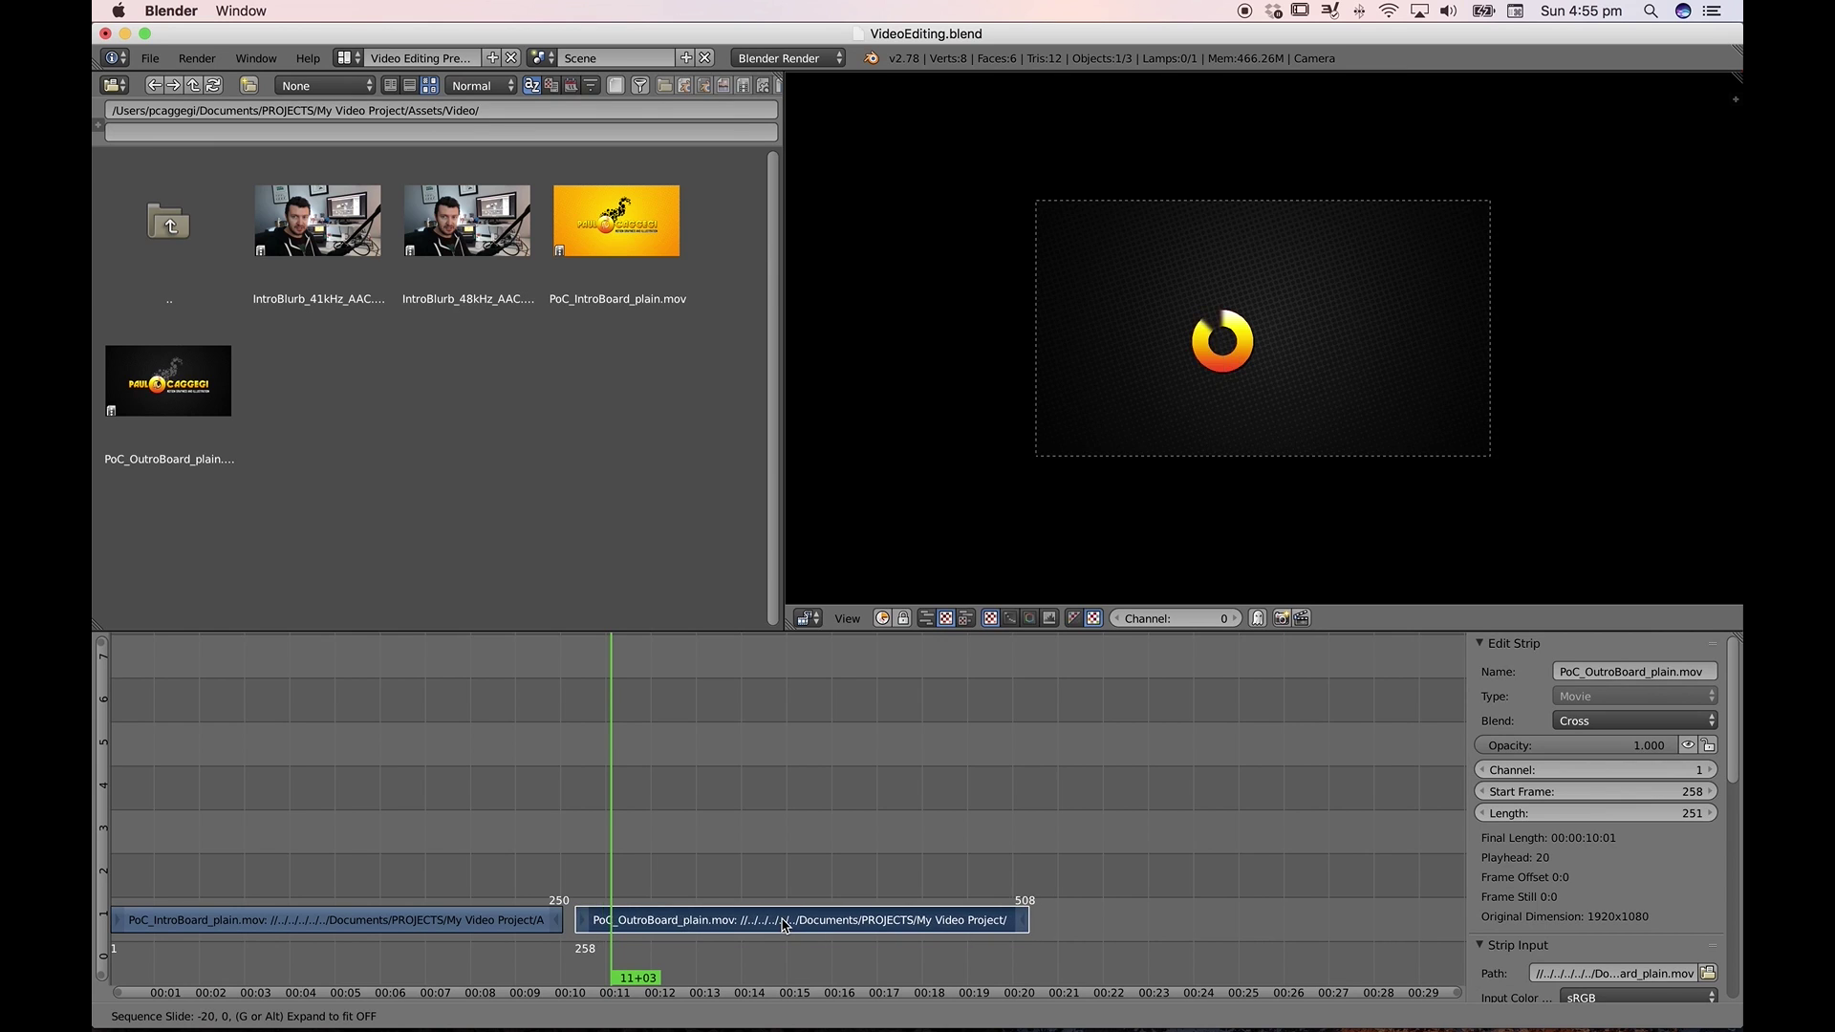
right_click(805, 918)
key(plus)
key(plus)
key(plus)
key(plus)
key(plus)
key(plus)
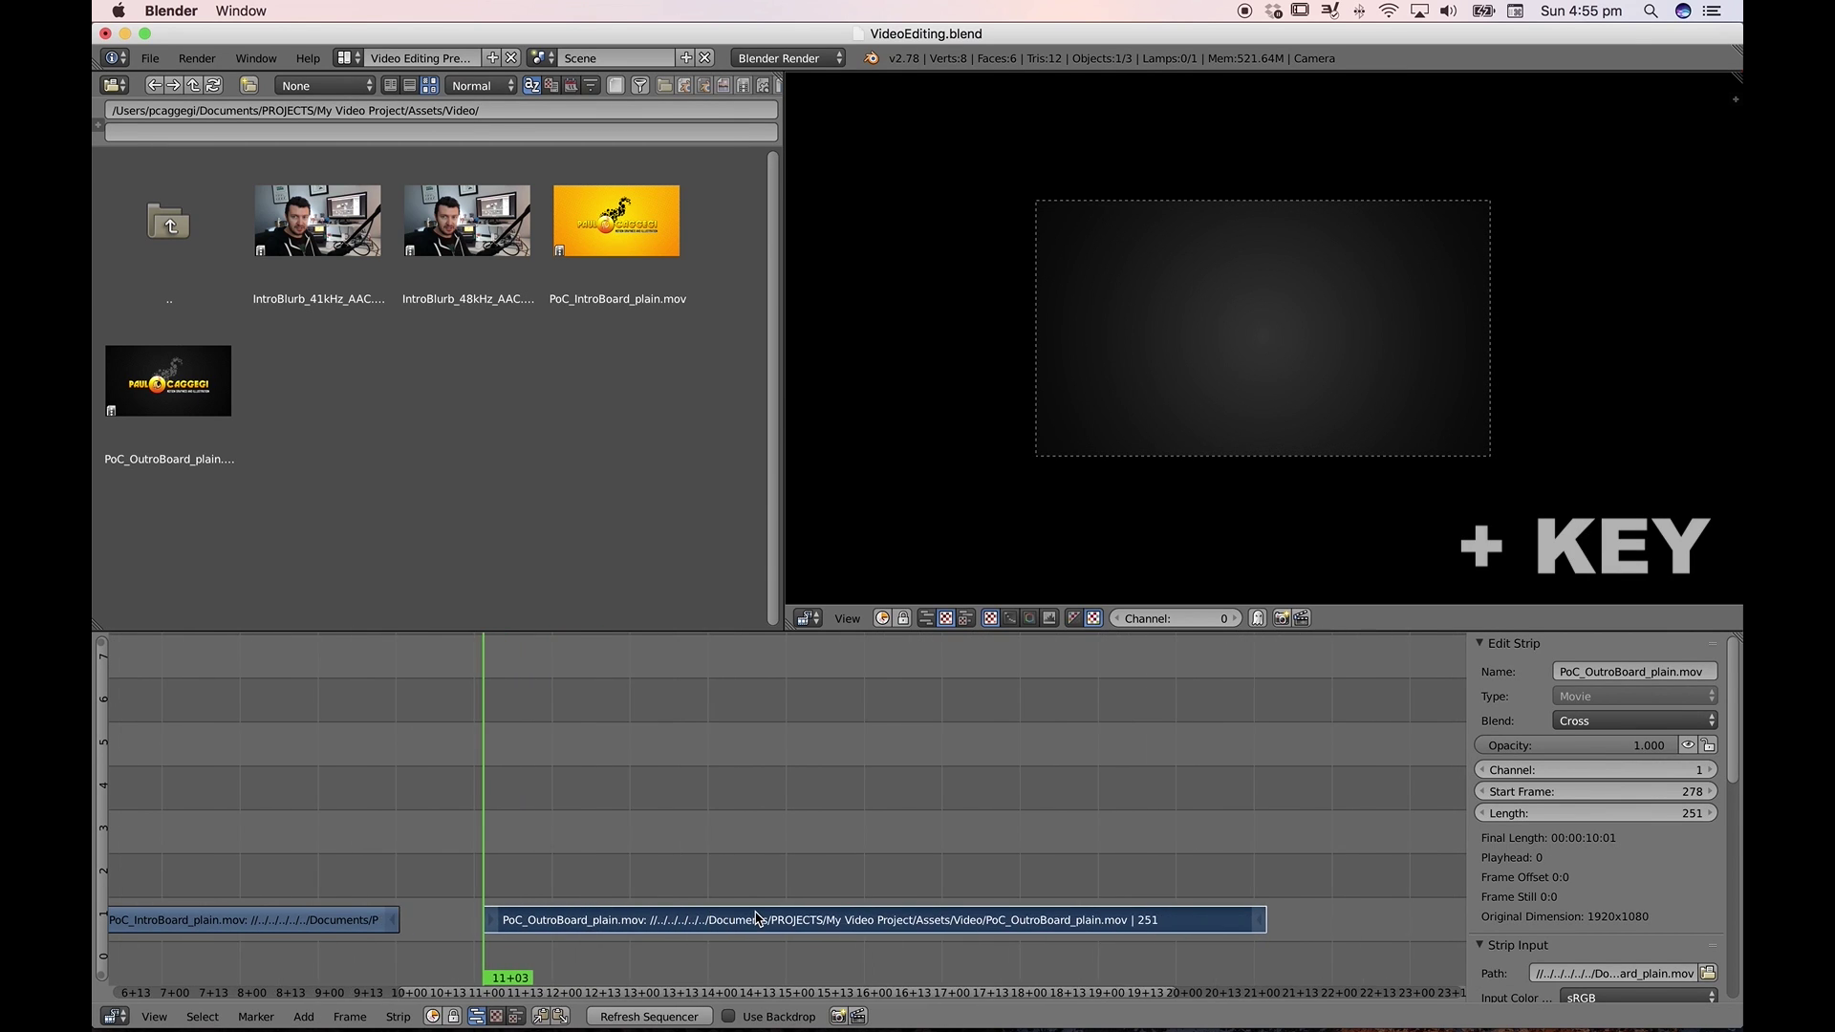
scroll(755, 918, left, 10)
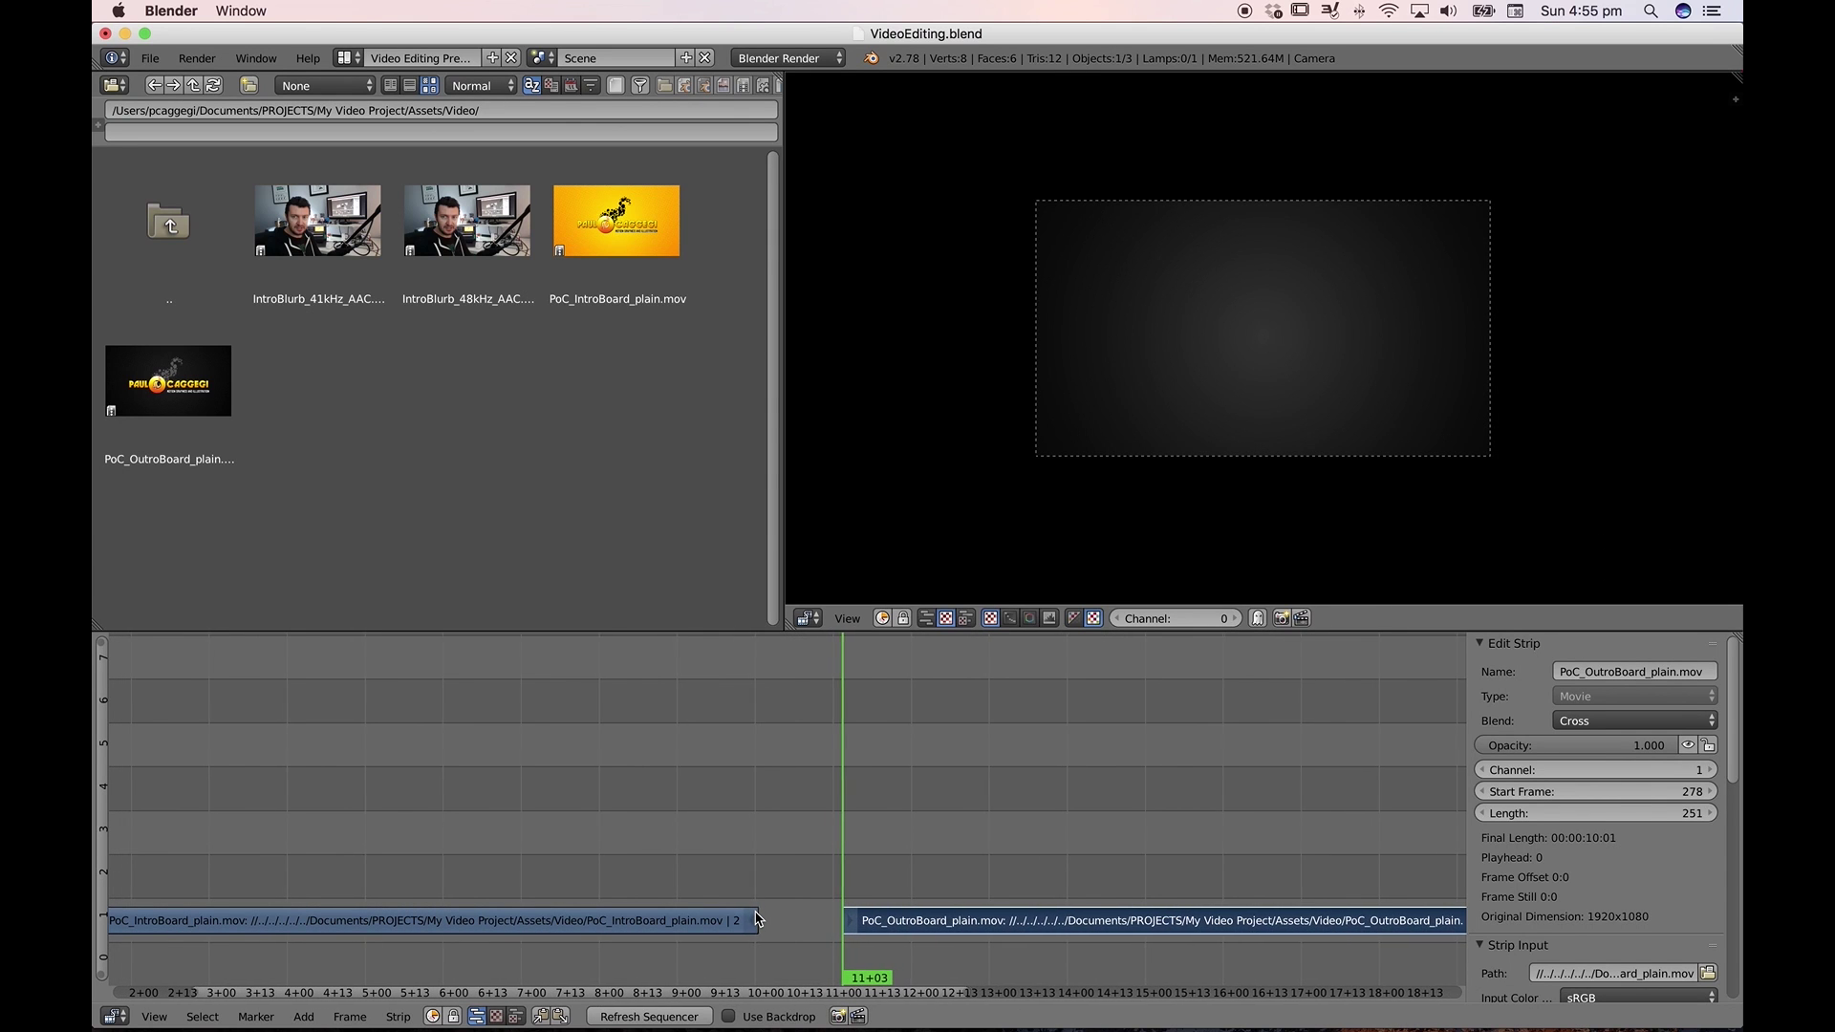
key(plus)
key(plus)
key(plus)
key(plus)
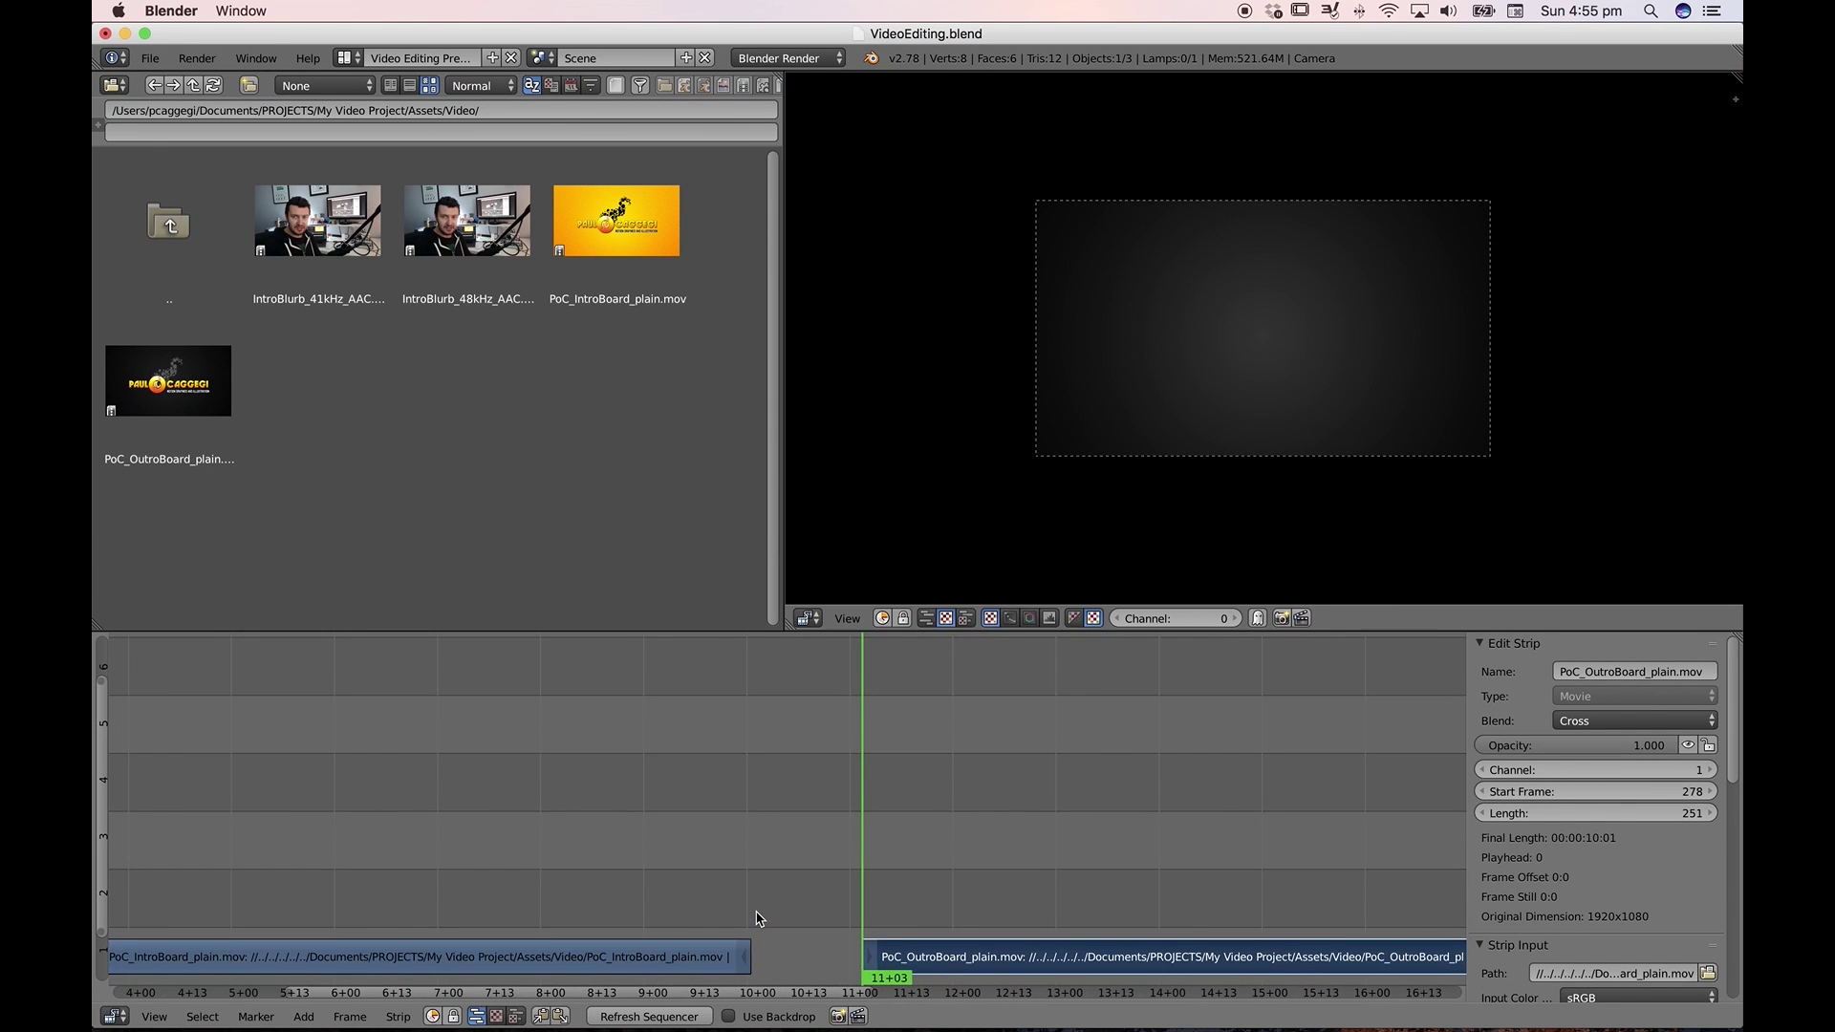
key(plus)
key(plus)
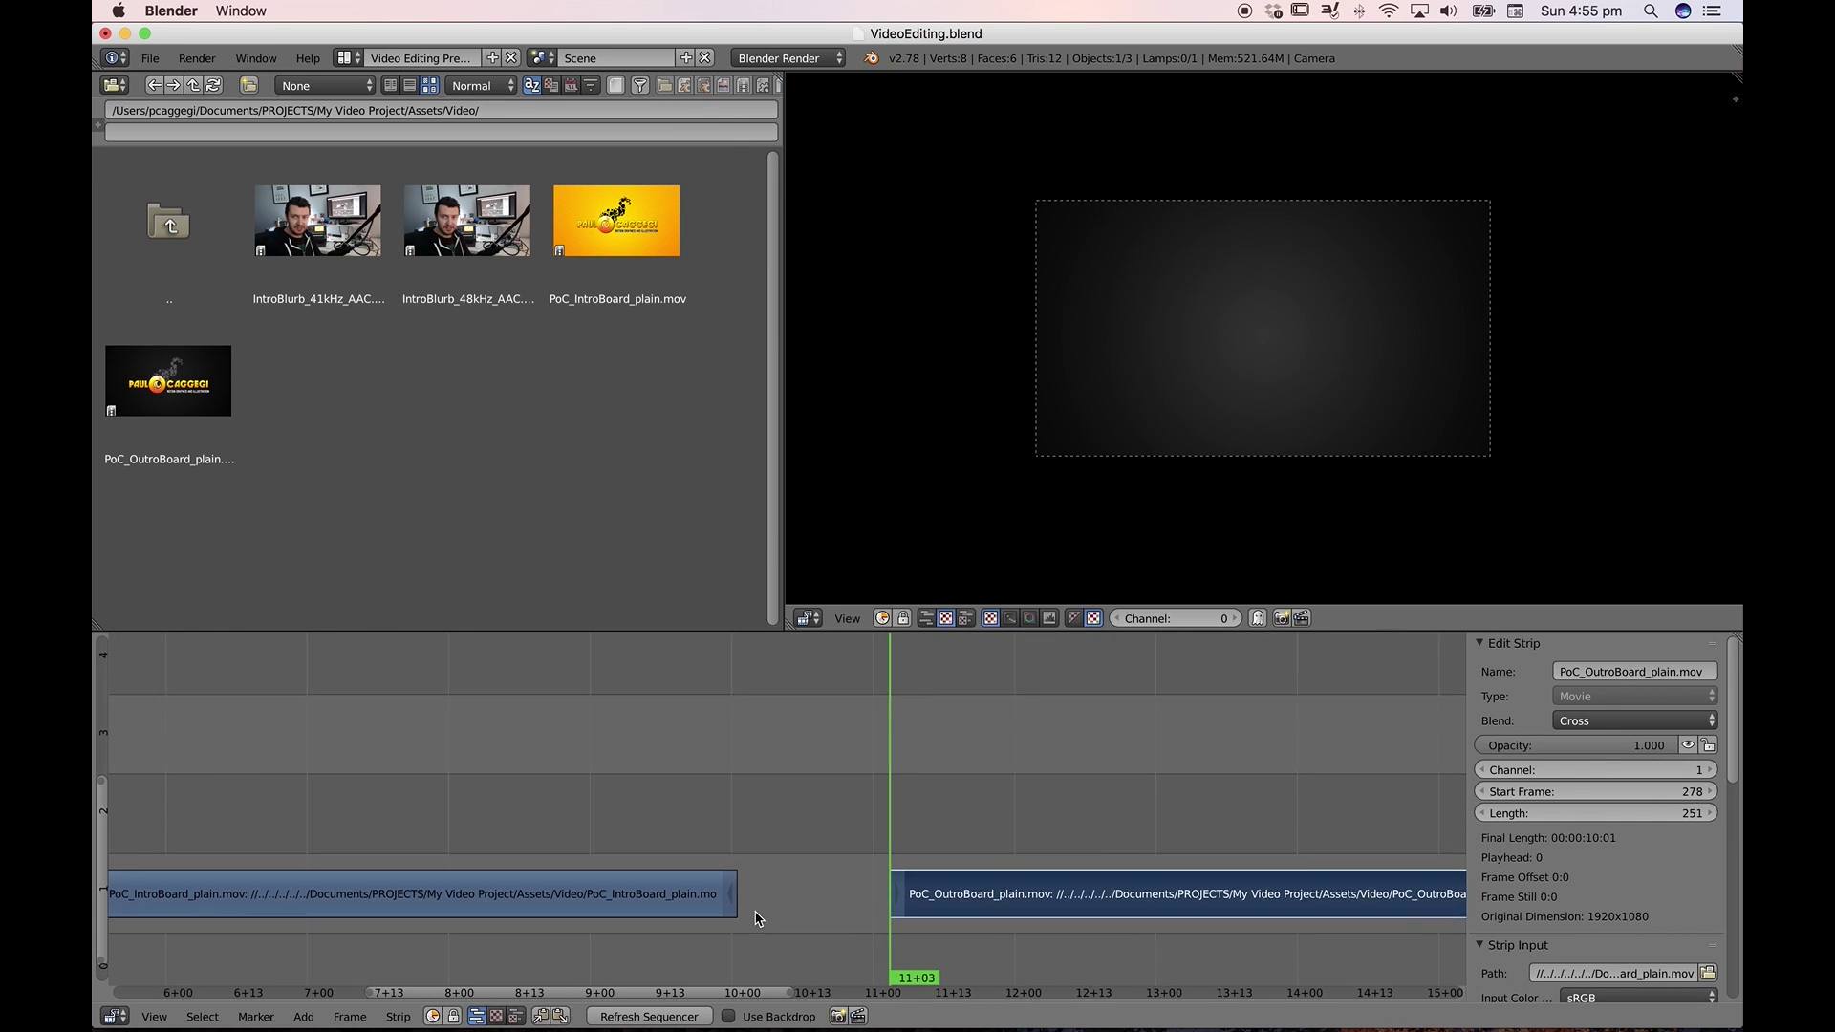
ctrl+middle_drag(839, 881, 850, 882)
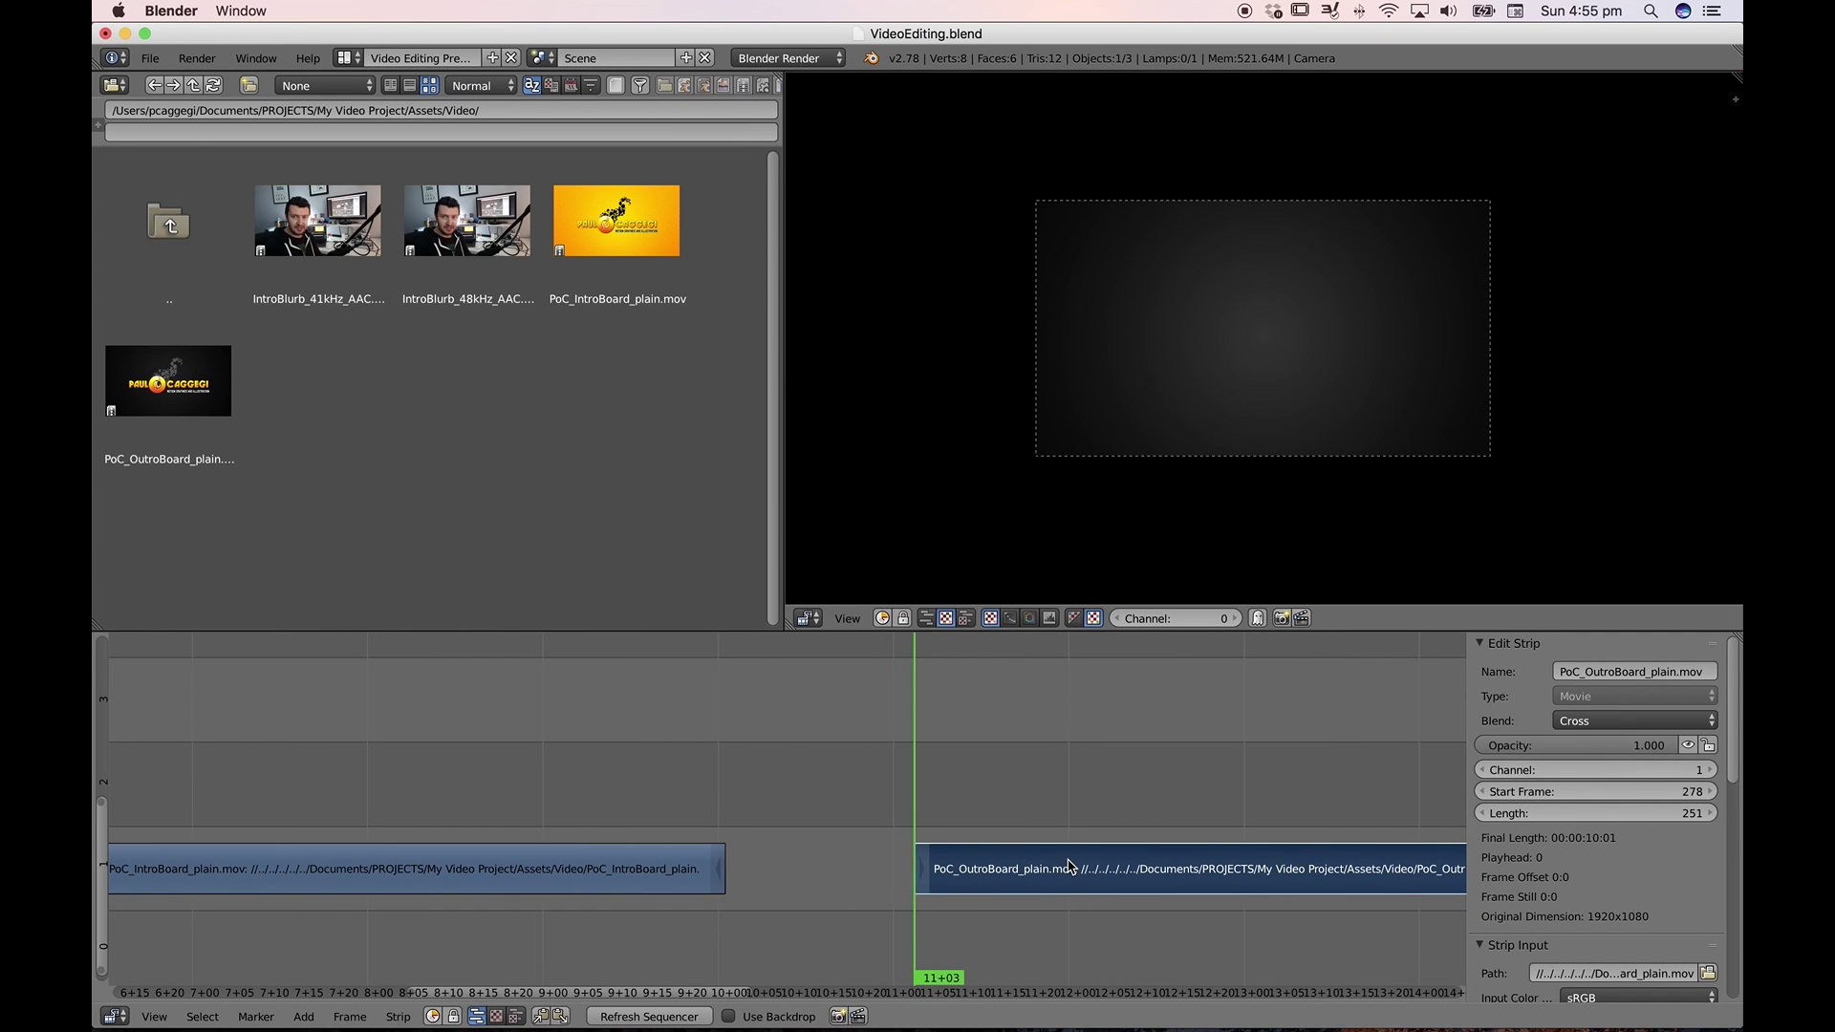
key(g)
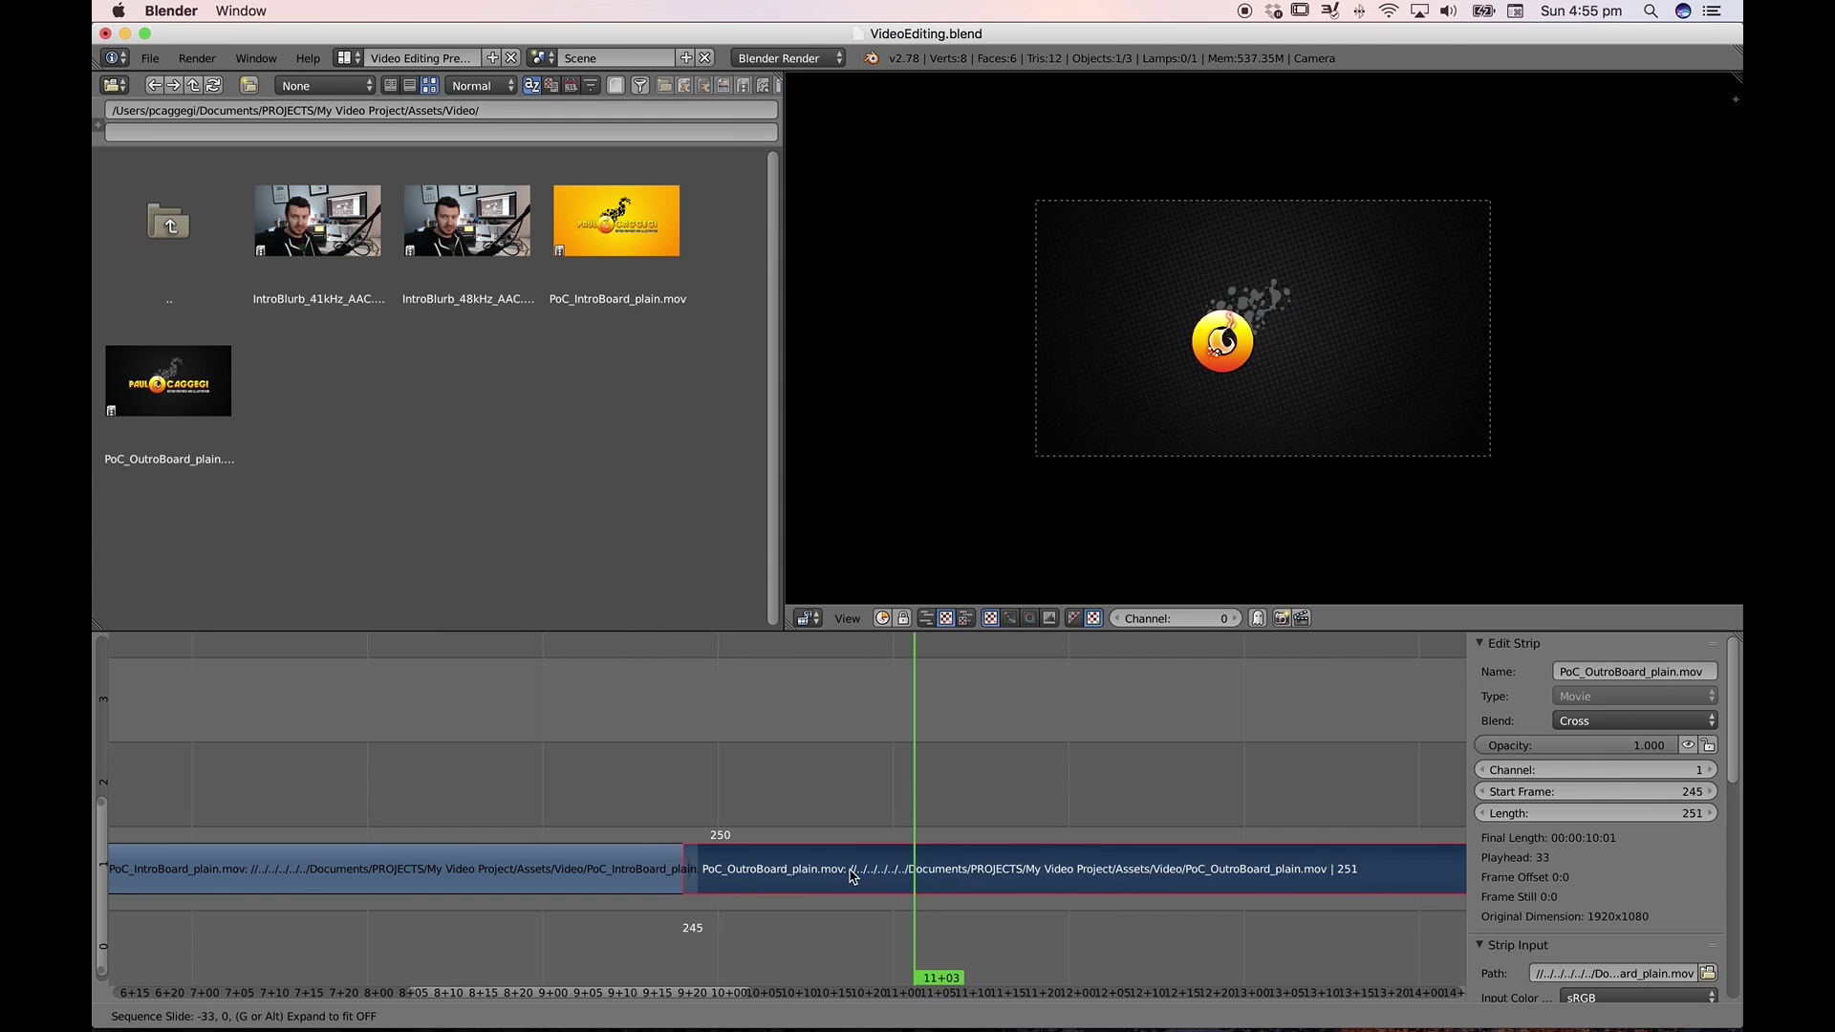
click(841, 863)
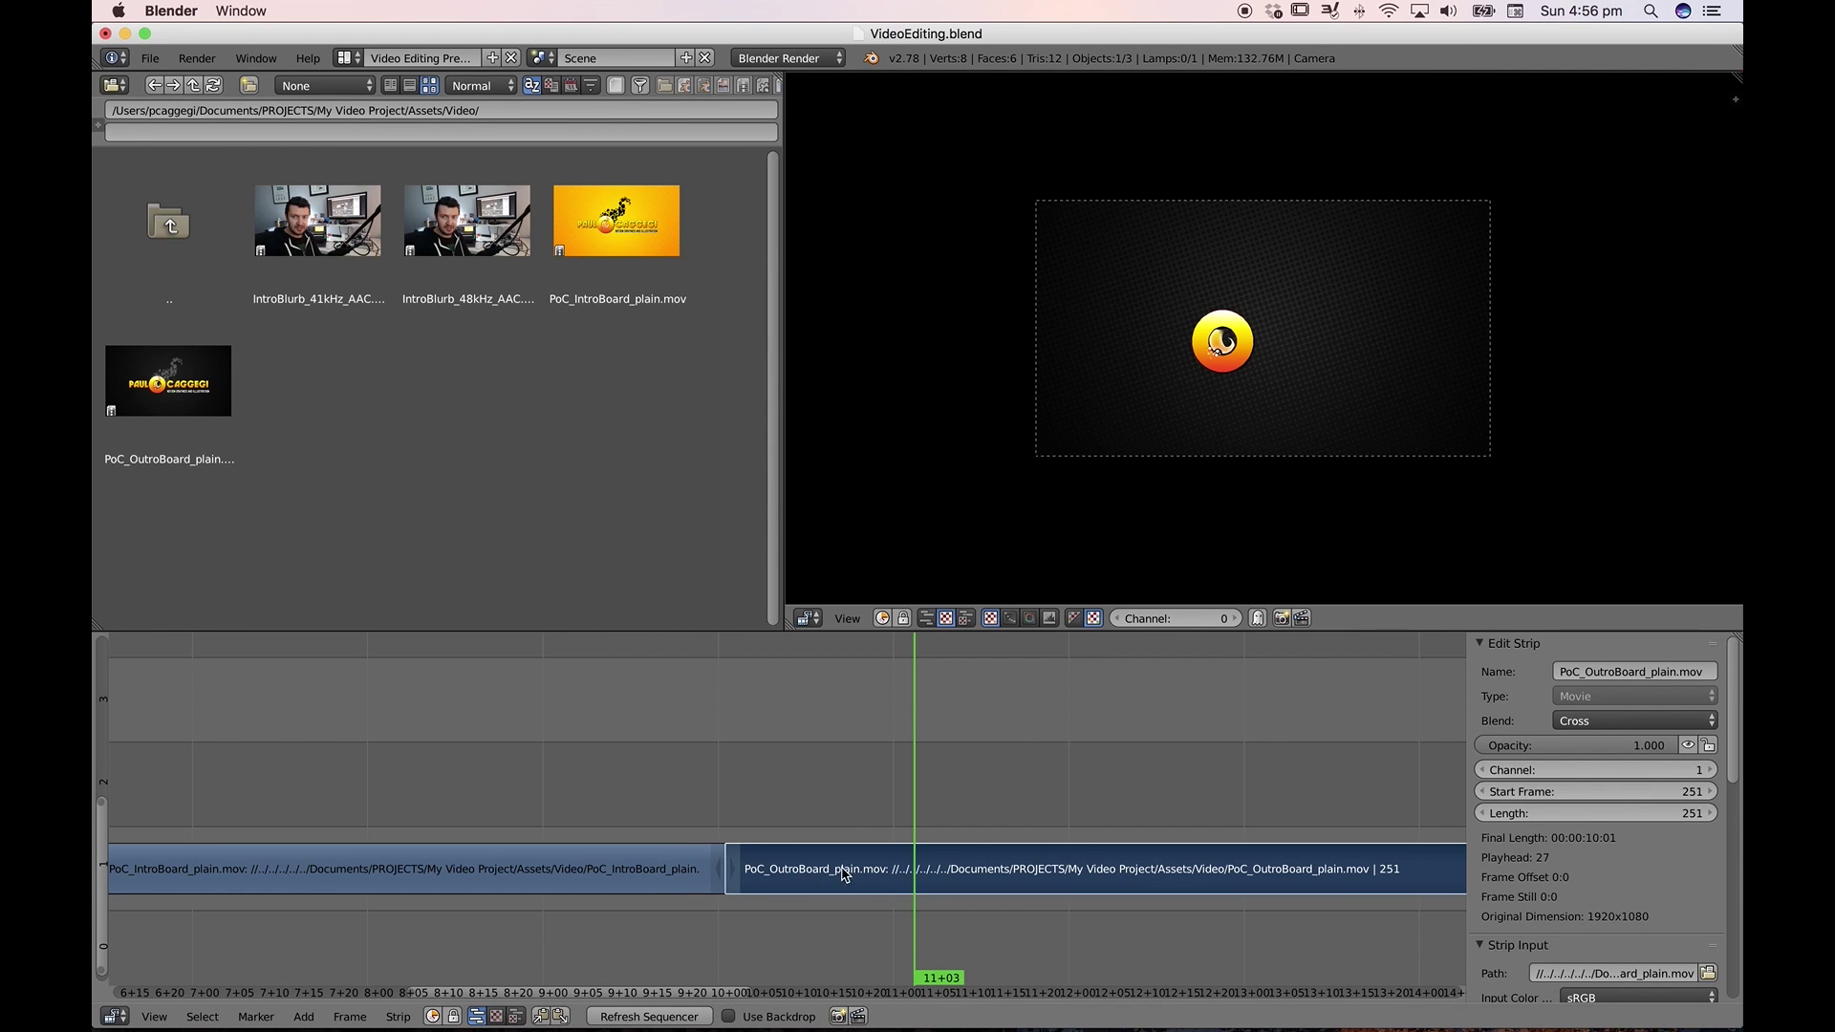
Move the outro strip up to channel 2 with its start at frame 240, overlapping the intro strip's end
key(g)
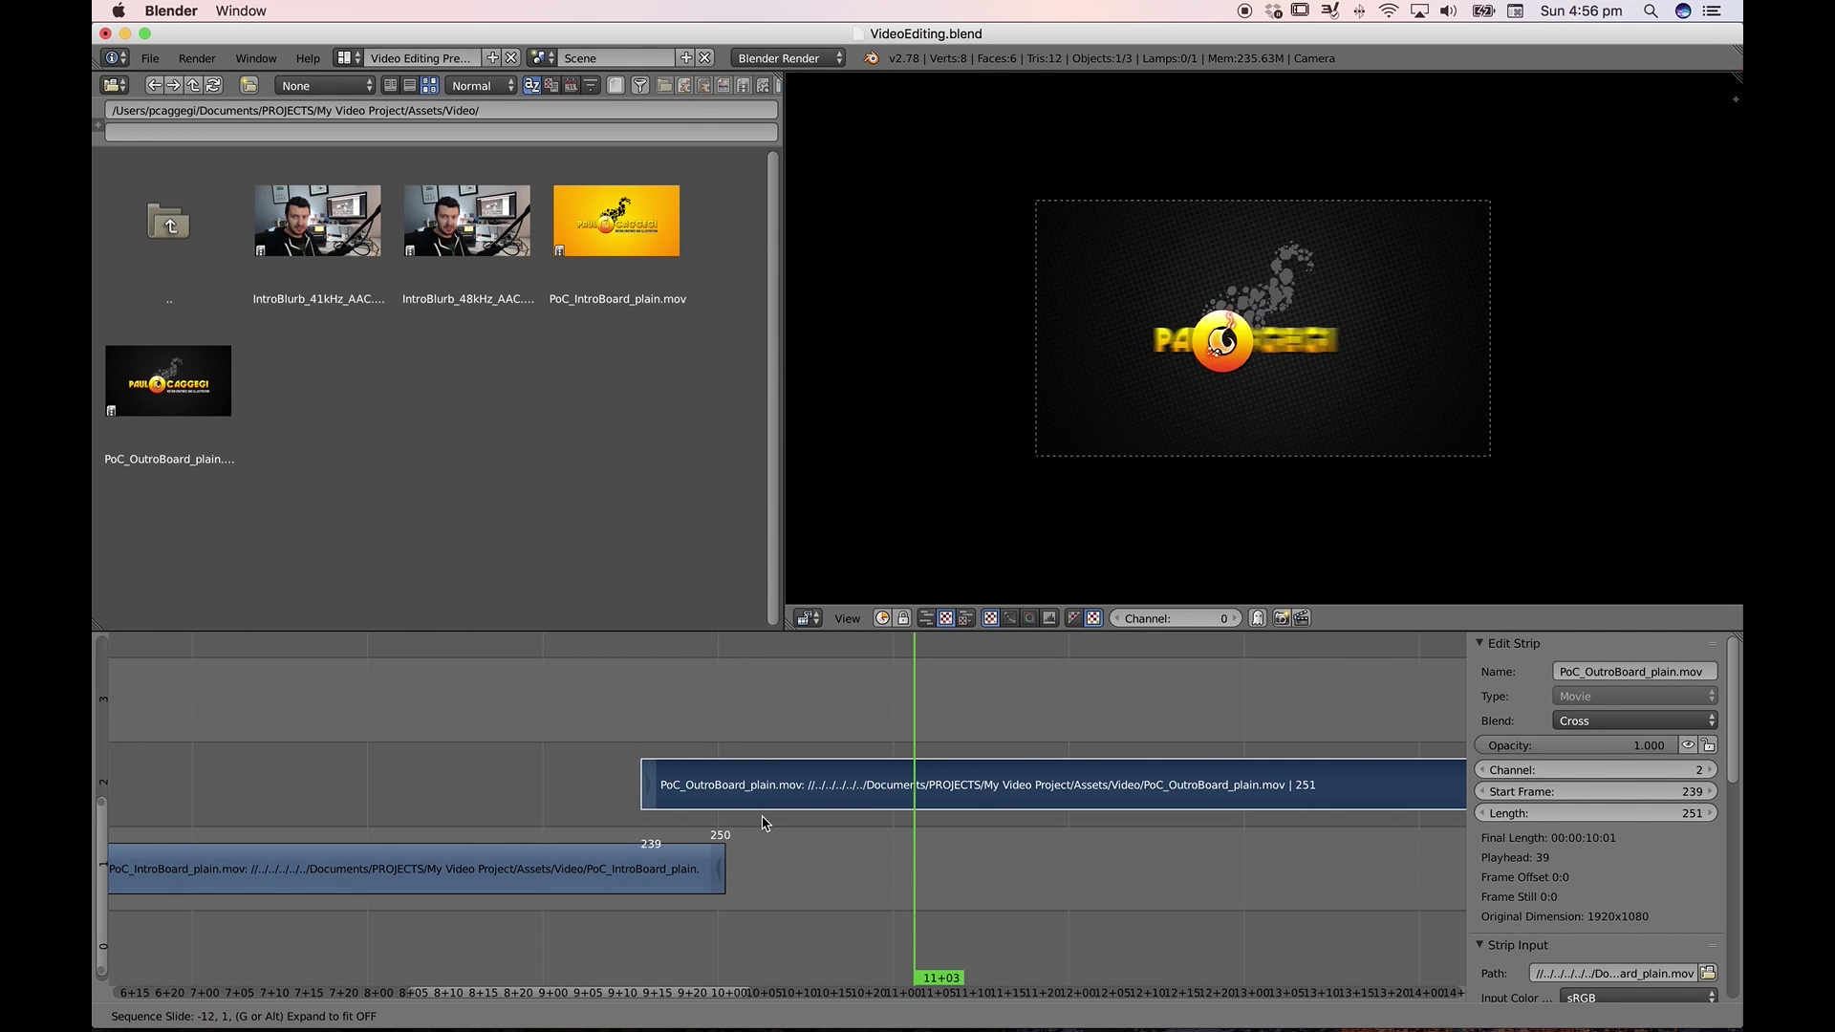
click(774, 824)
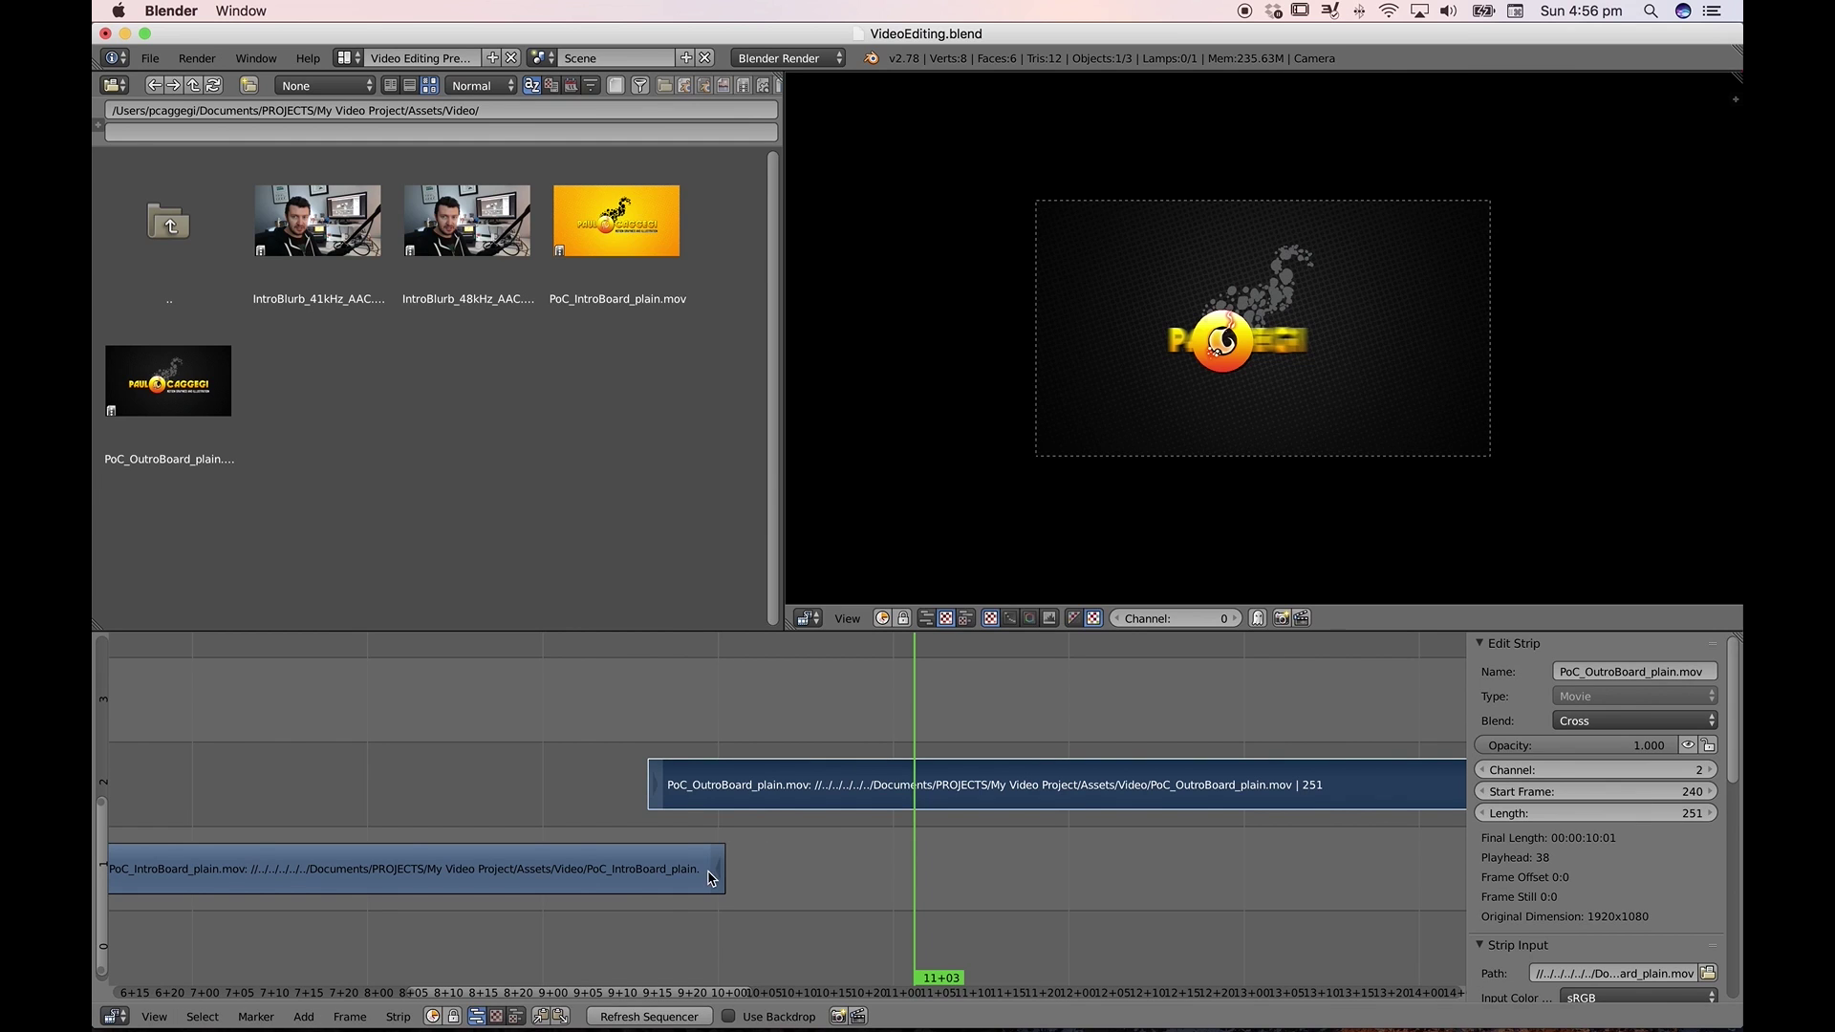
Scrub the playhead back and forth across the overlap between the intro and outro strips to examine the preview
click(707, 731)
mouse_move(693, 733)
mouse_down()
mouse_move(513, 741)
mouse_move(709, 750)
mouse_move(682, 750)
mouse_up()
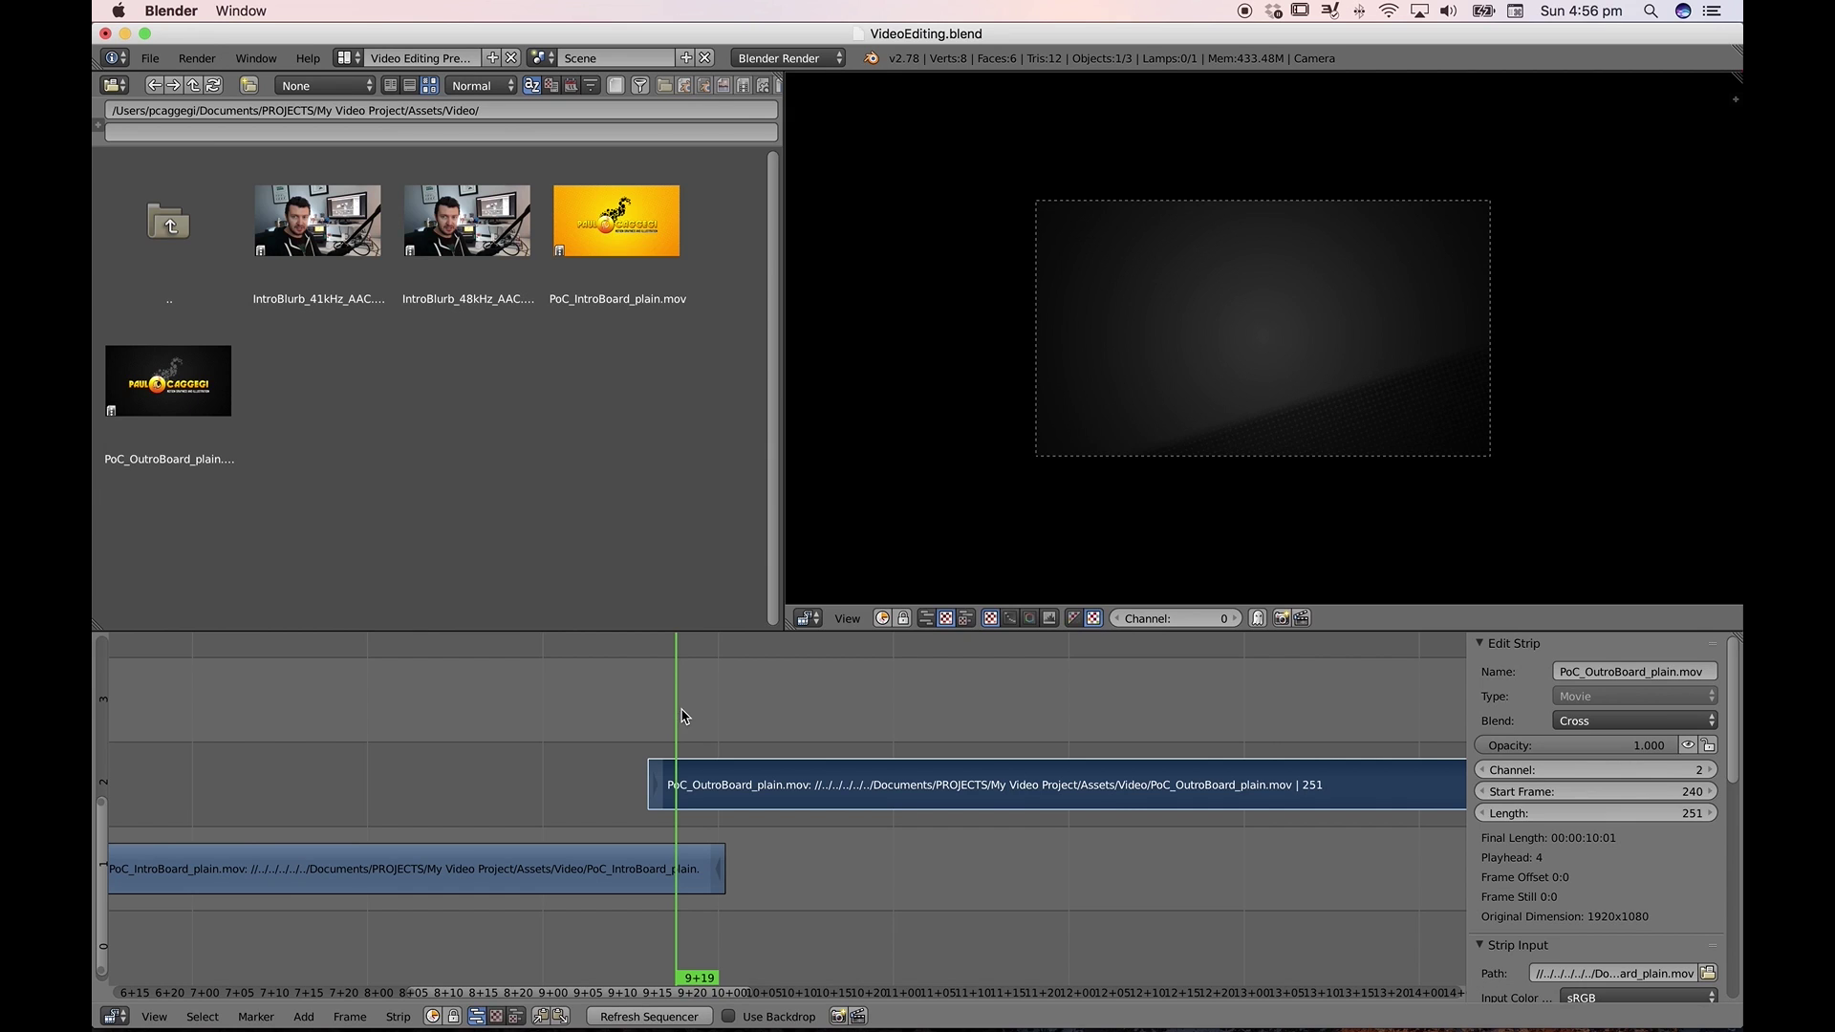
key(a)
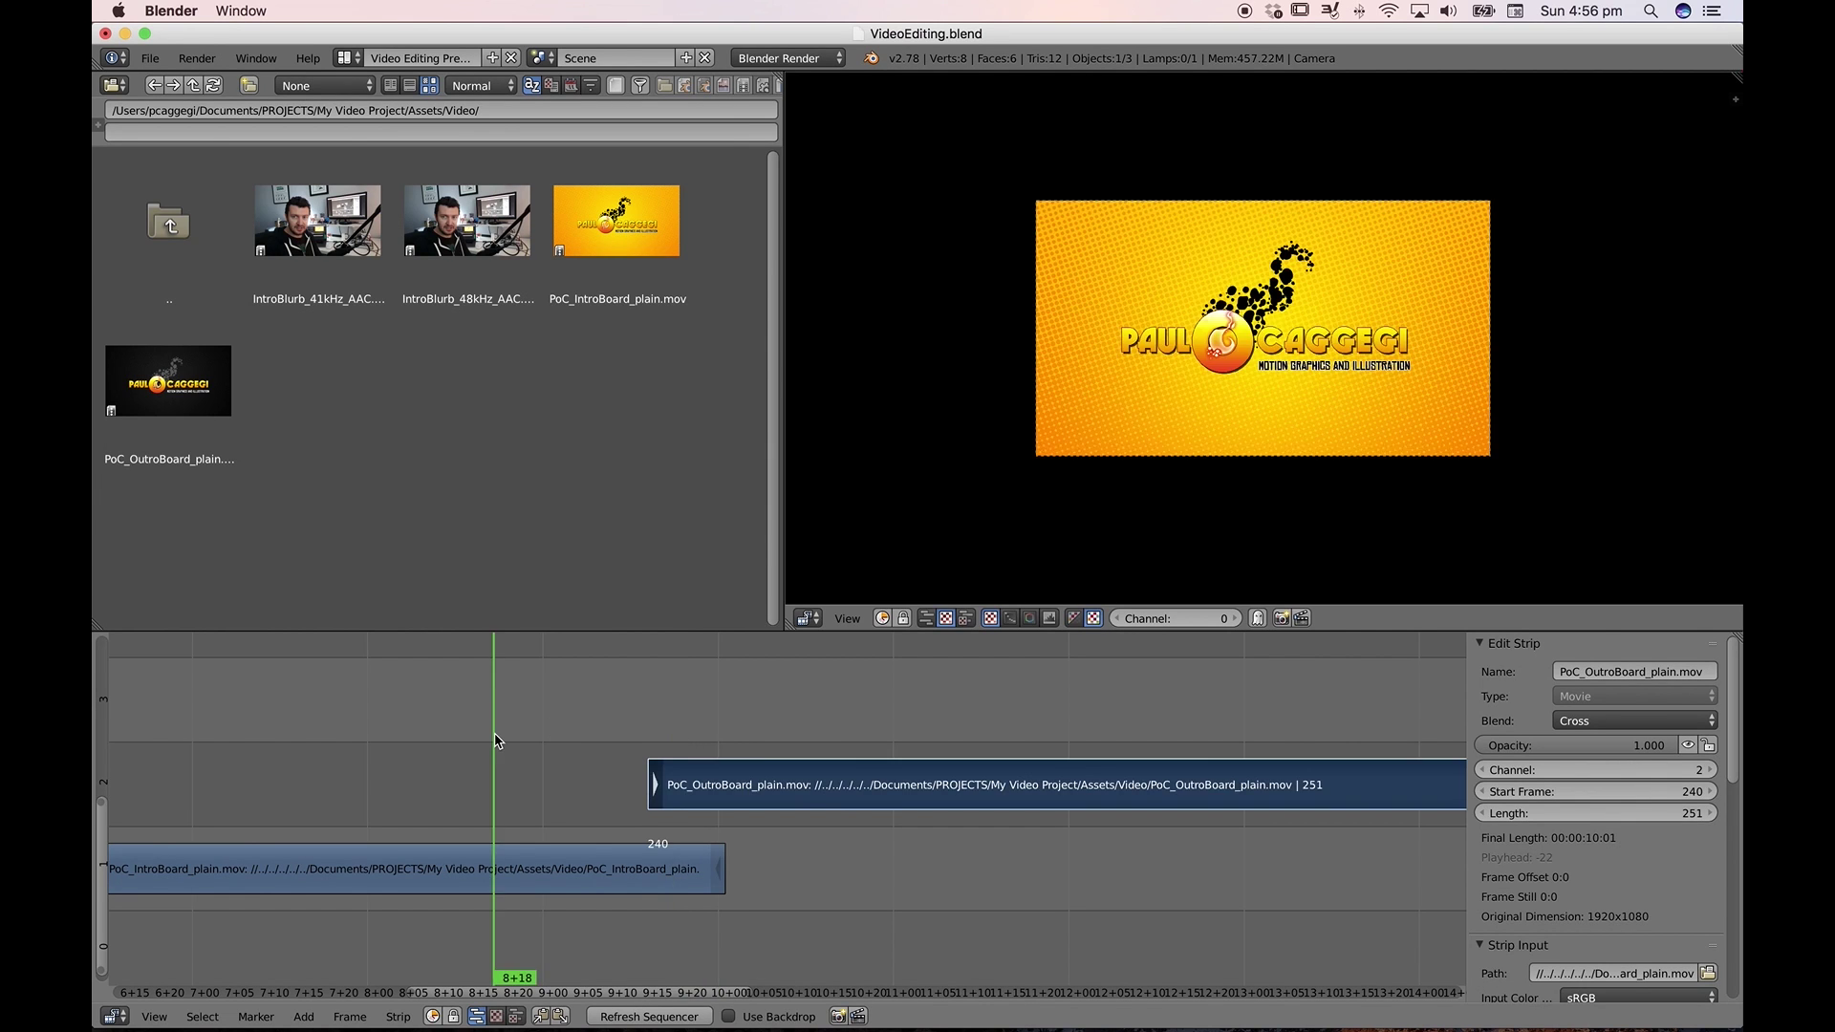
drag(498, 734, 690, 748)
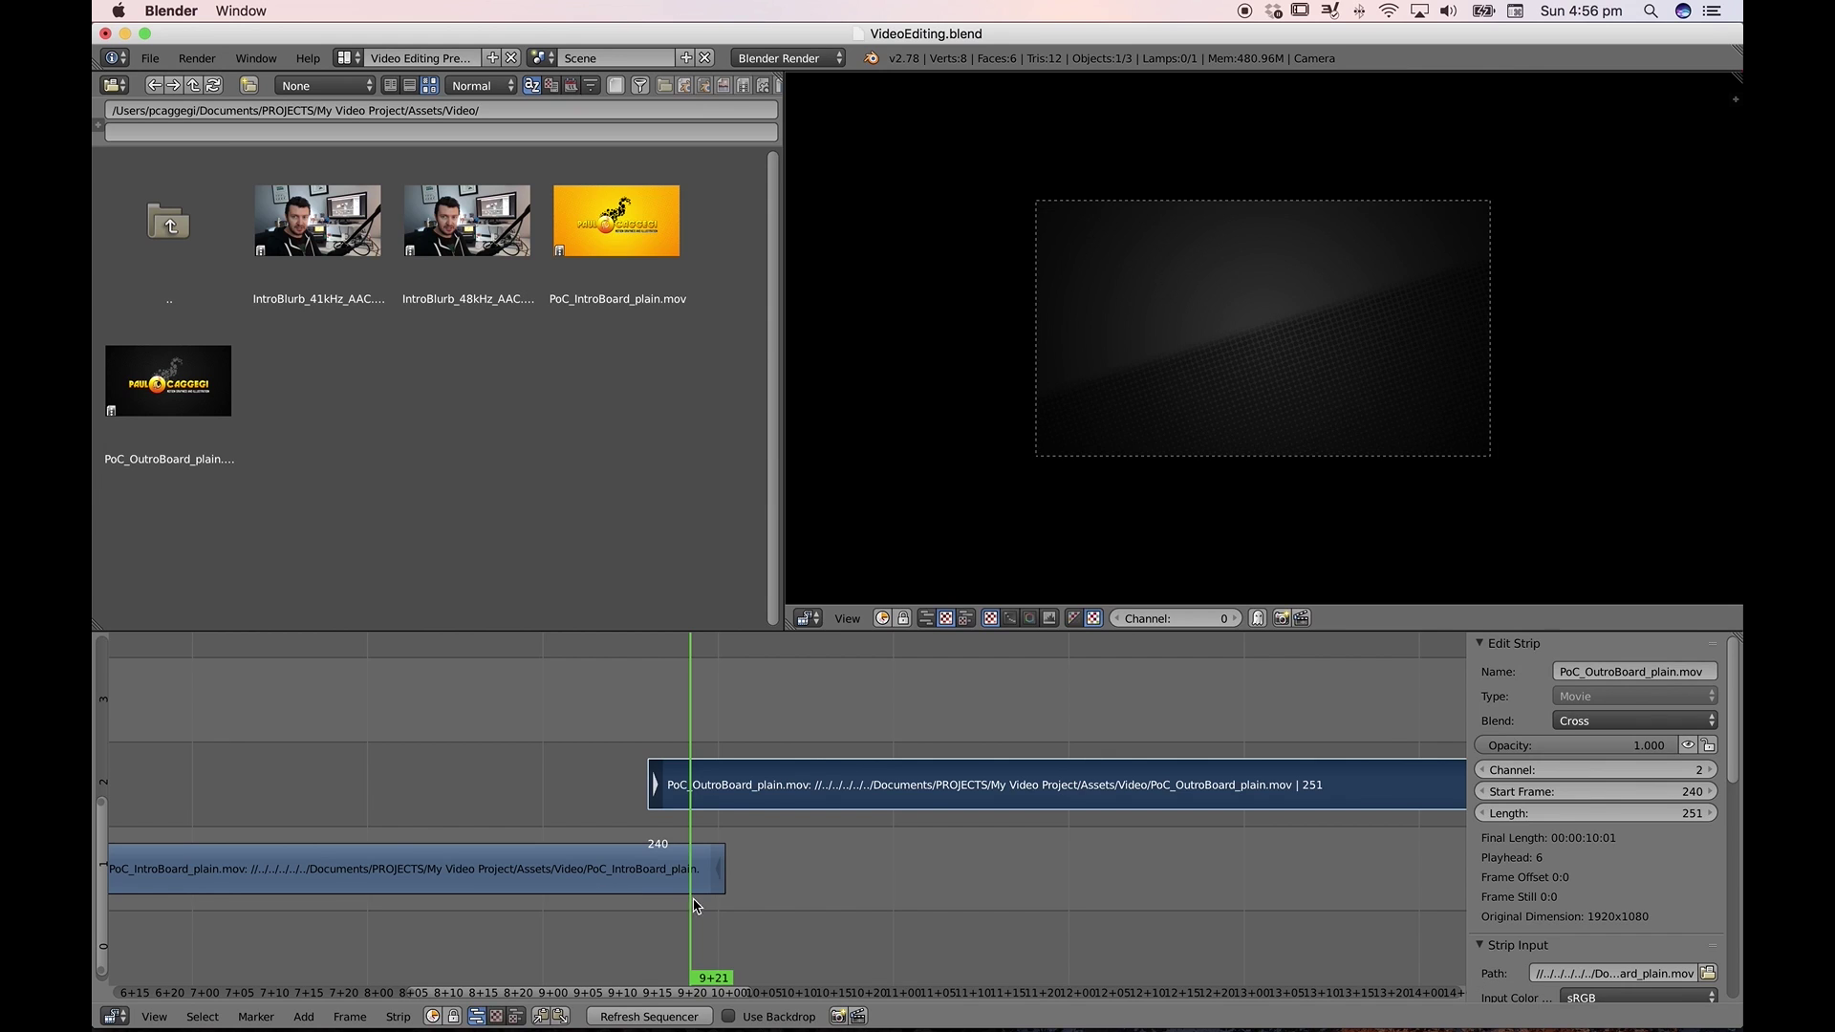
Trim the end of the intro strip on channel 1 back to frame 239, where the outro strip begins
drag(720, 874, 646, 876)
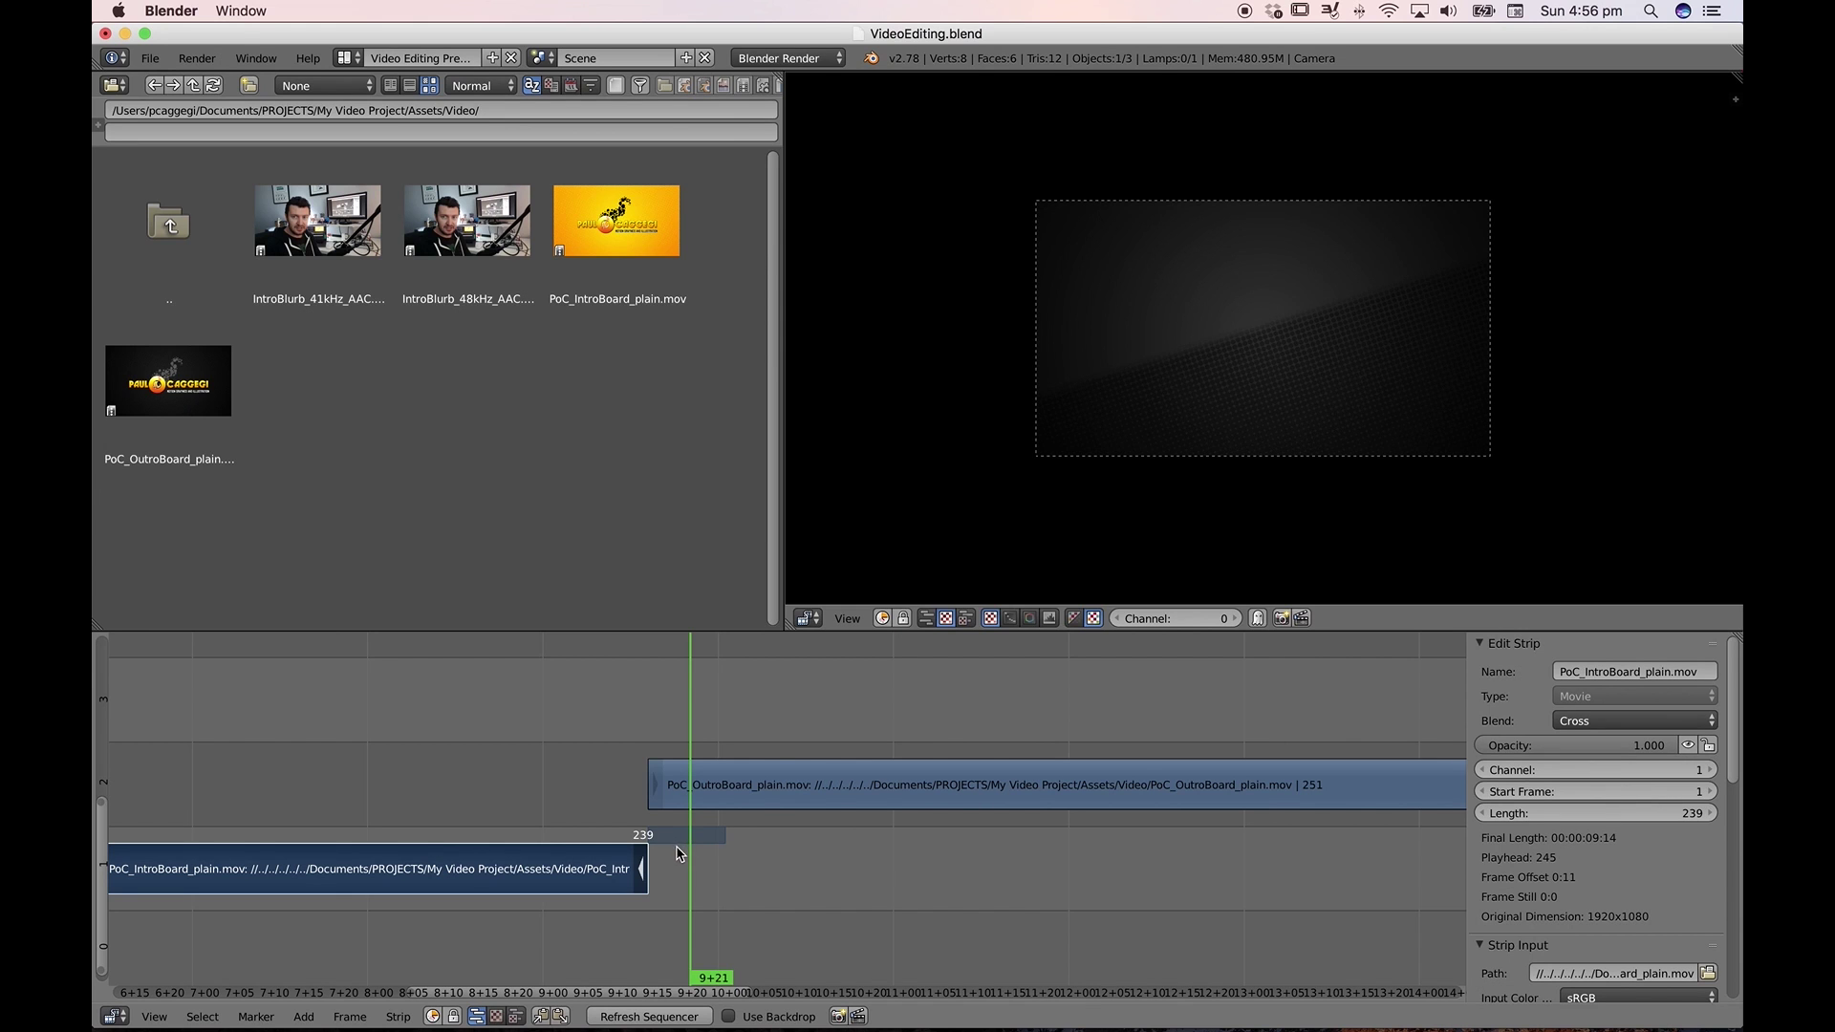
scroll(676, 865, up, 4)
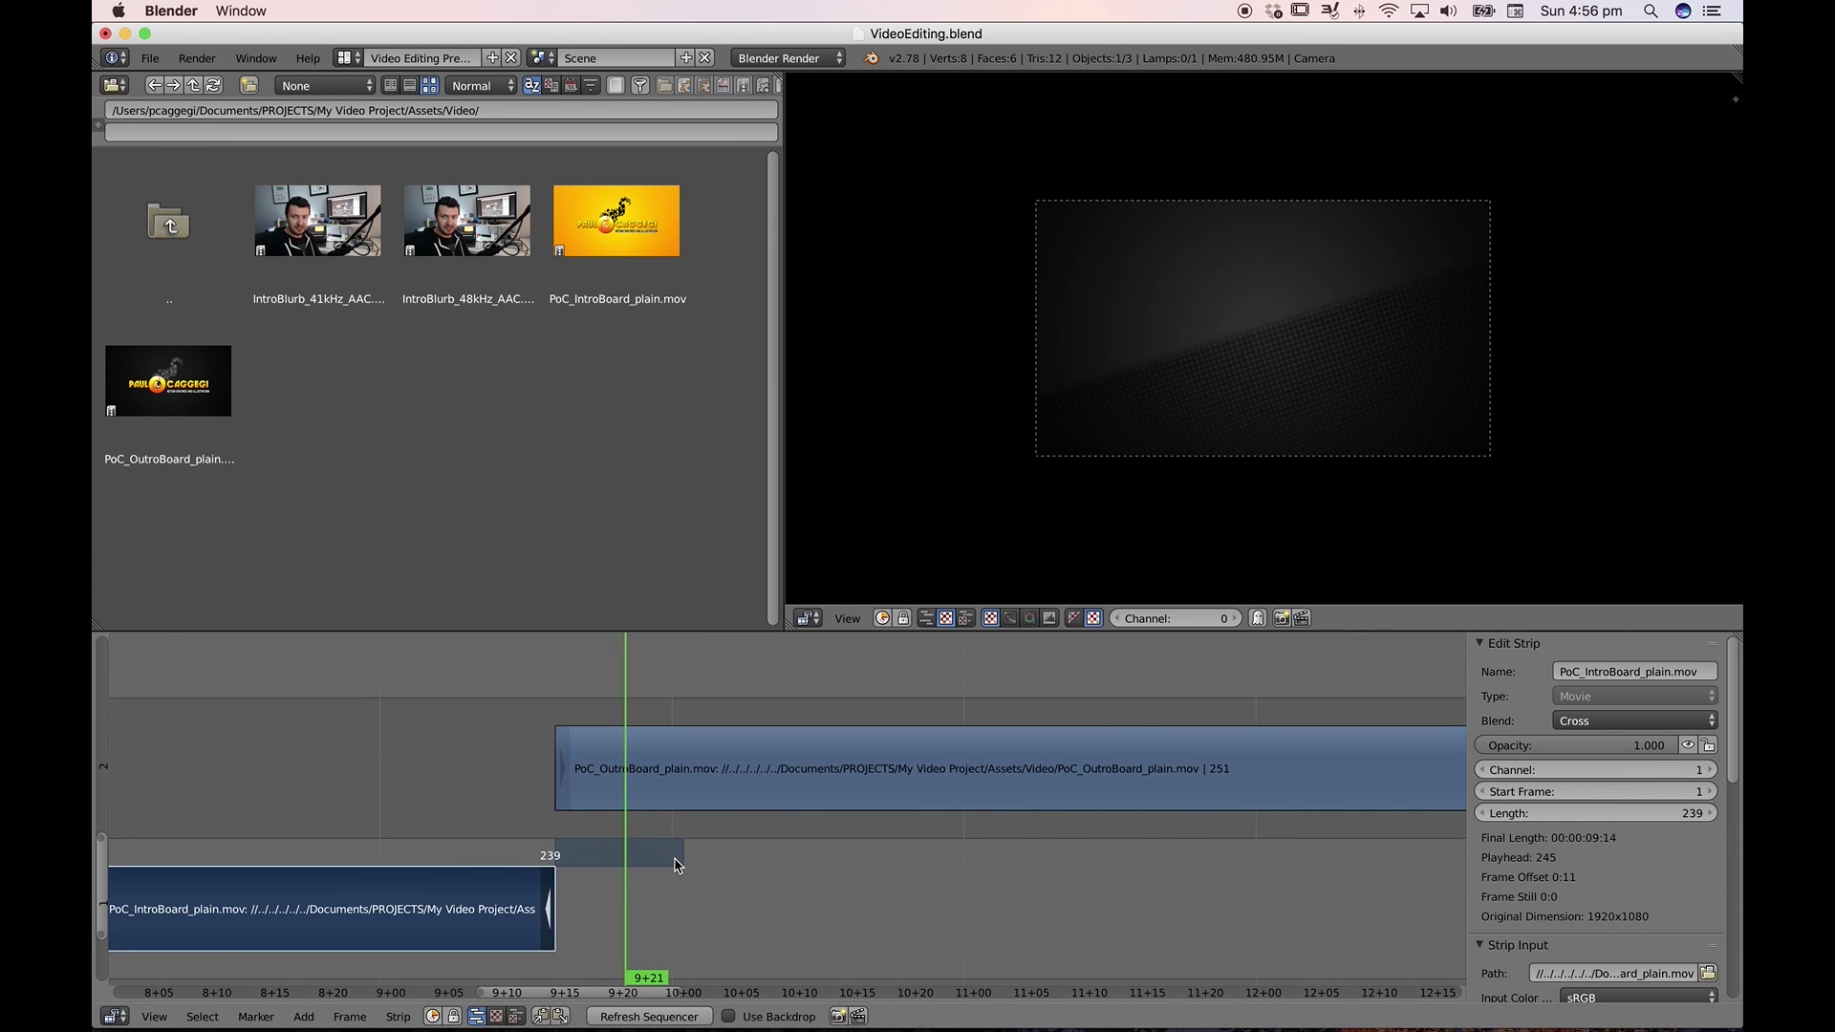
scroll(675, 865, down, 3)
scroll(675, 864, left, 4)
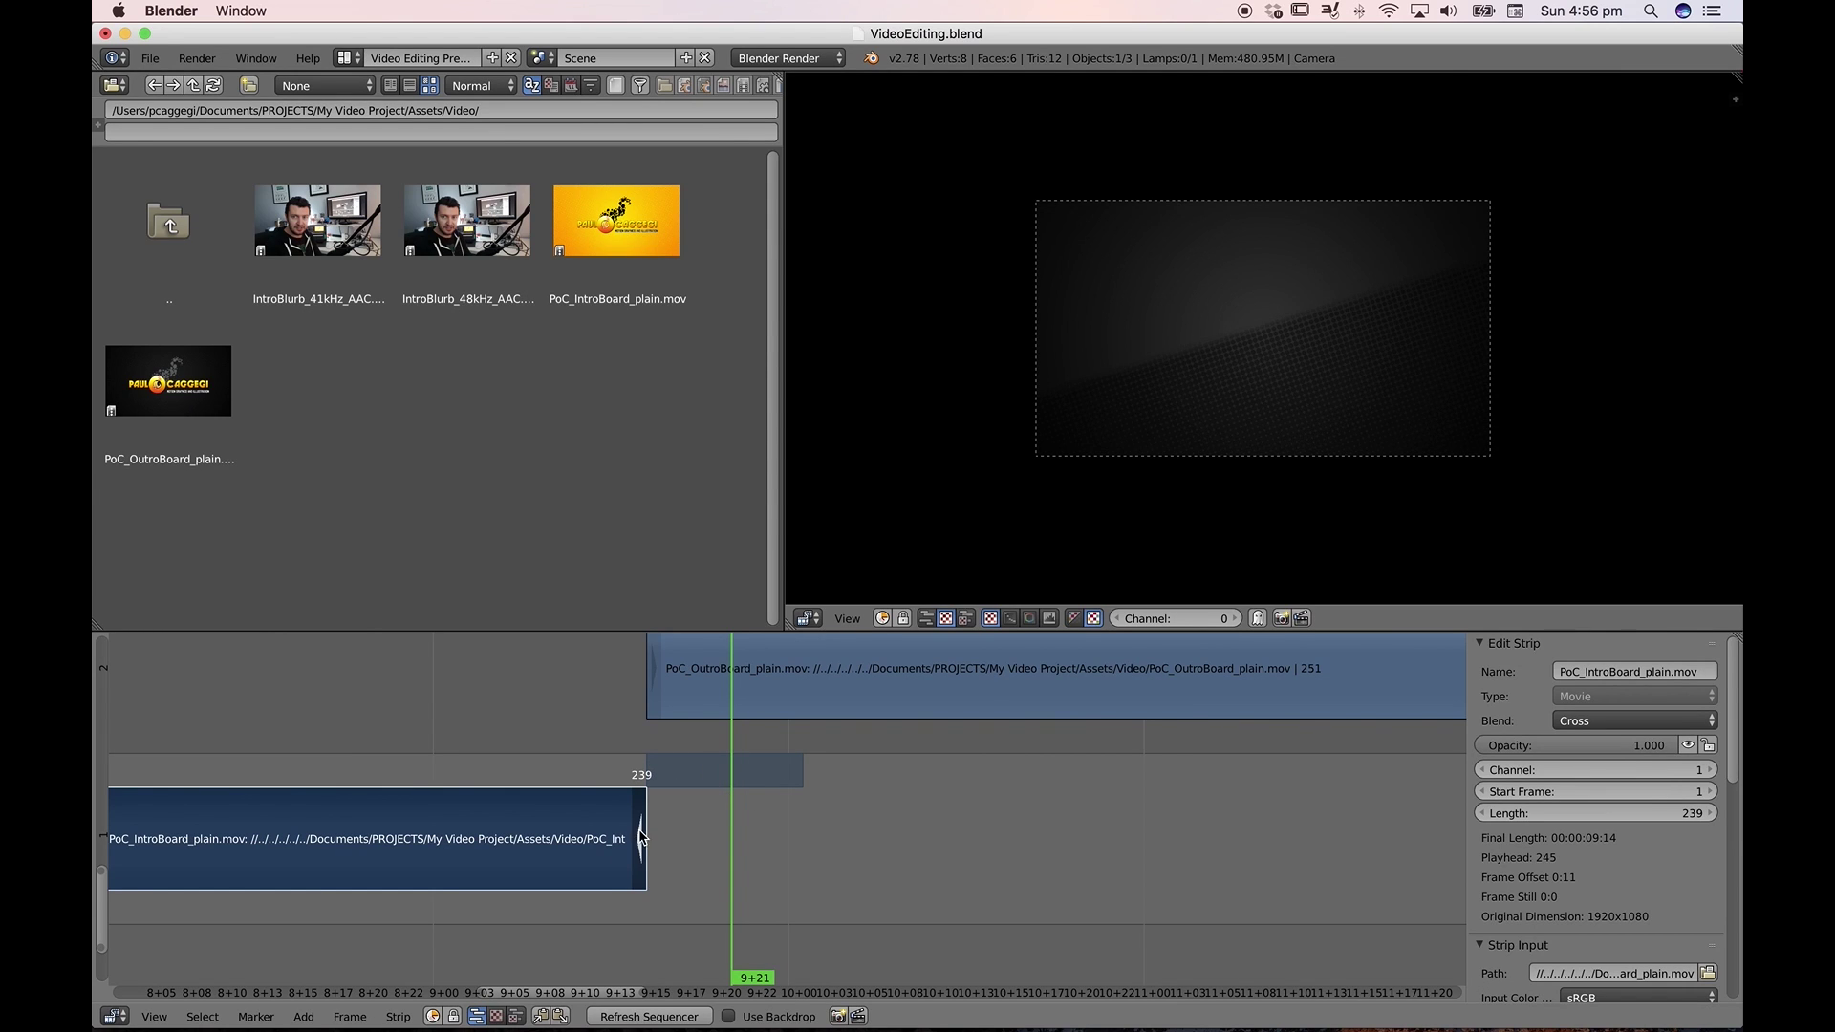
Trim the intro strip's end further to frame 228 and place the playhead in the gap before the outro strip at 9+10
drag(566, 723, 493, 730)
right_drag(640, 842, 485, 835)
drag(413, 718, 569, 736)
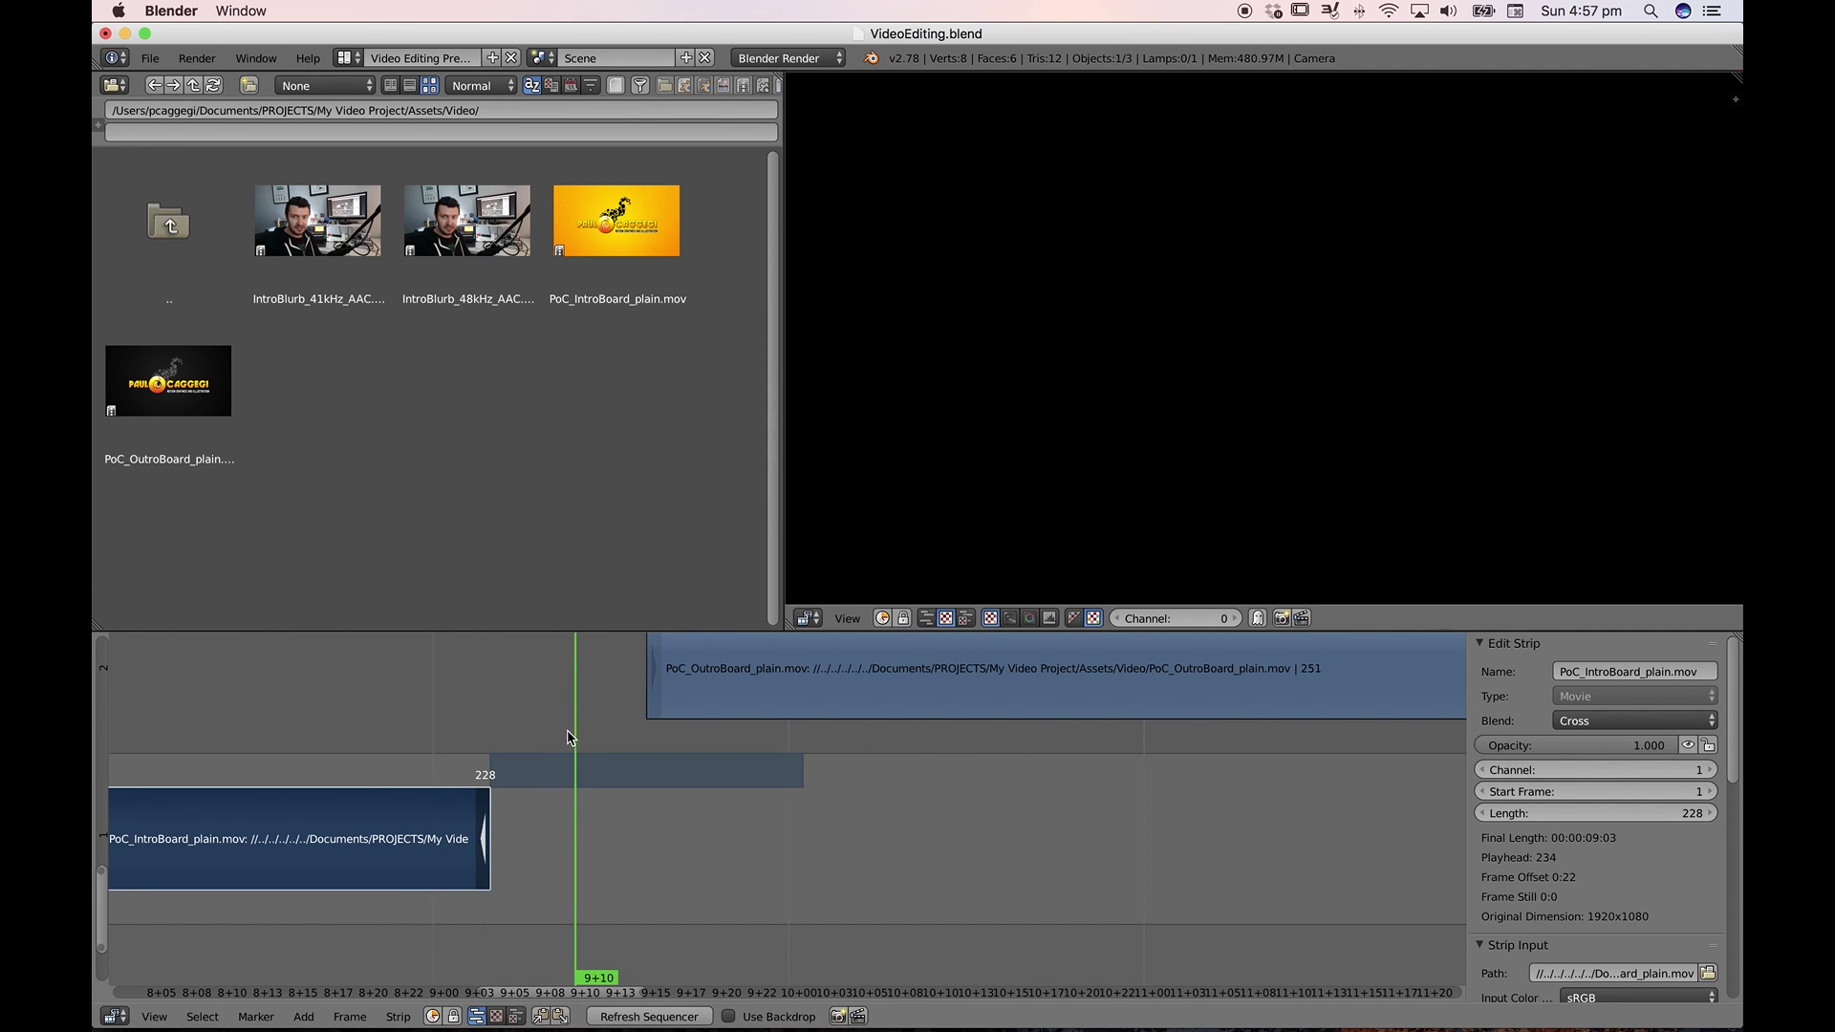
Extend the end handle of the intro strip on channel 1 back out to frame 250
key(g)
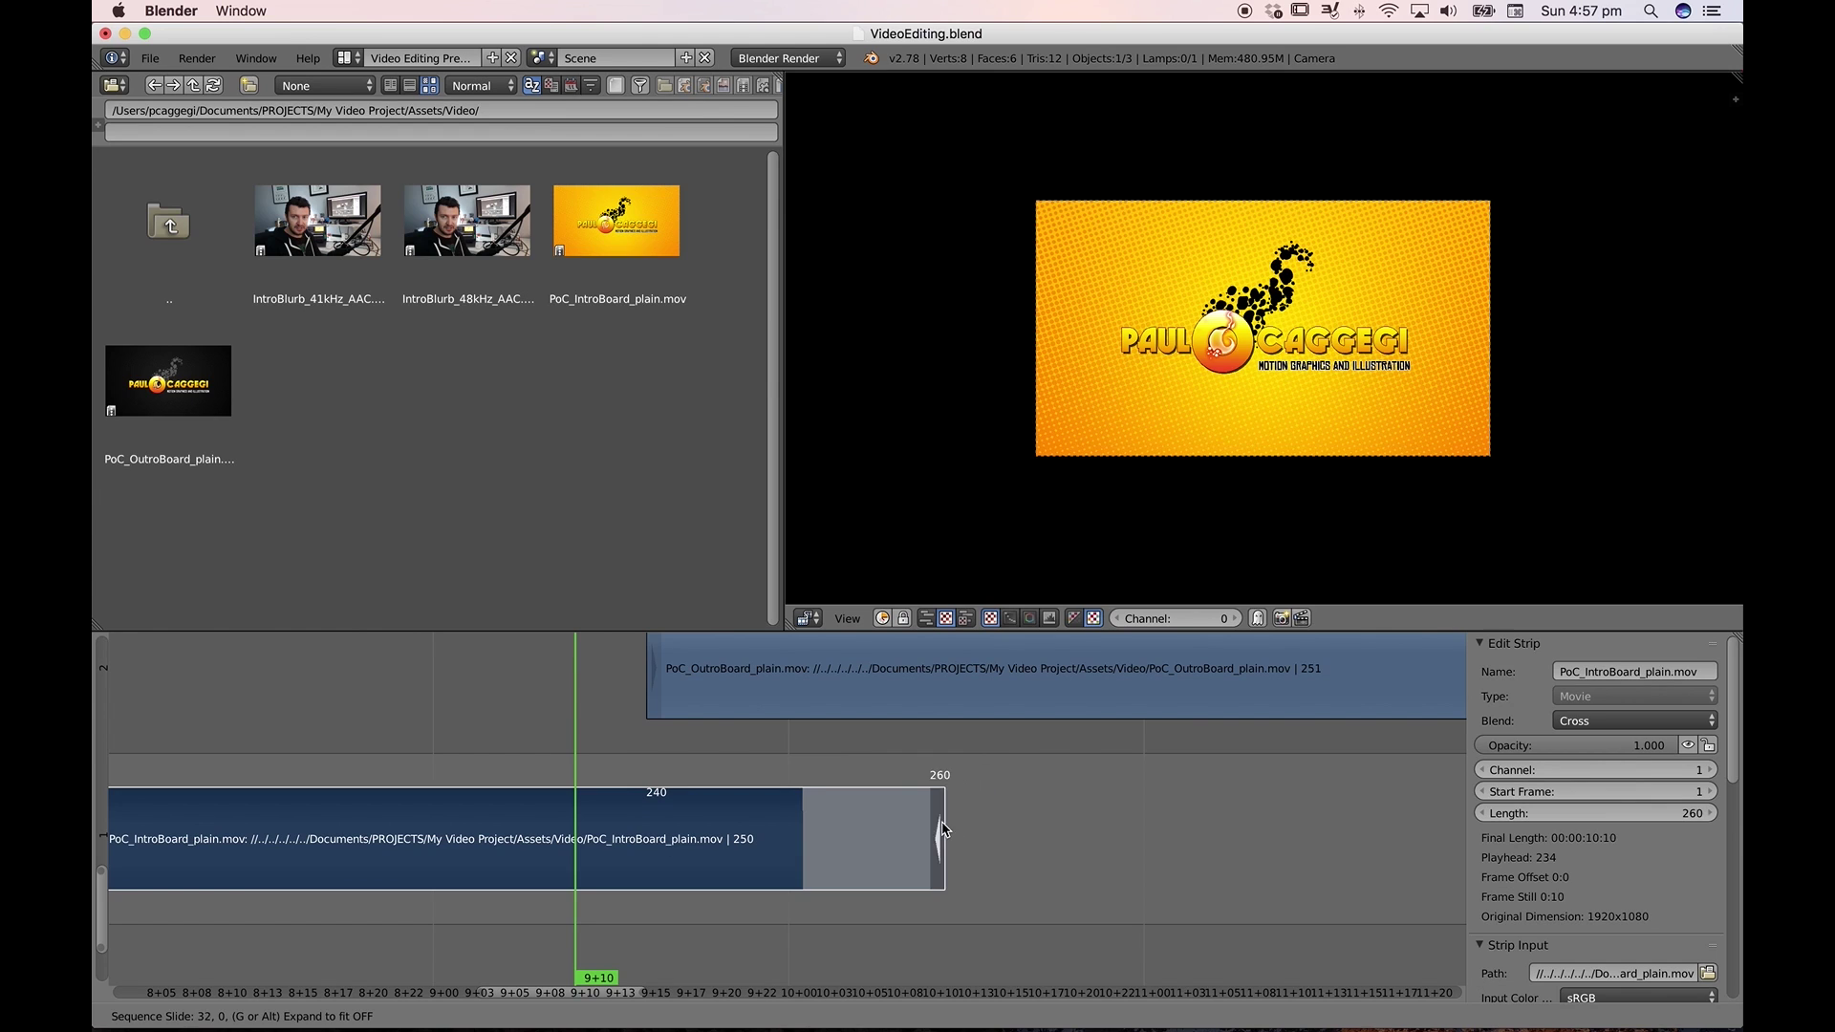
click(790, 820)
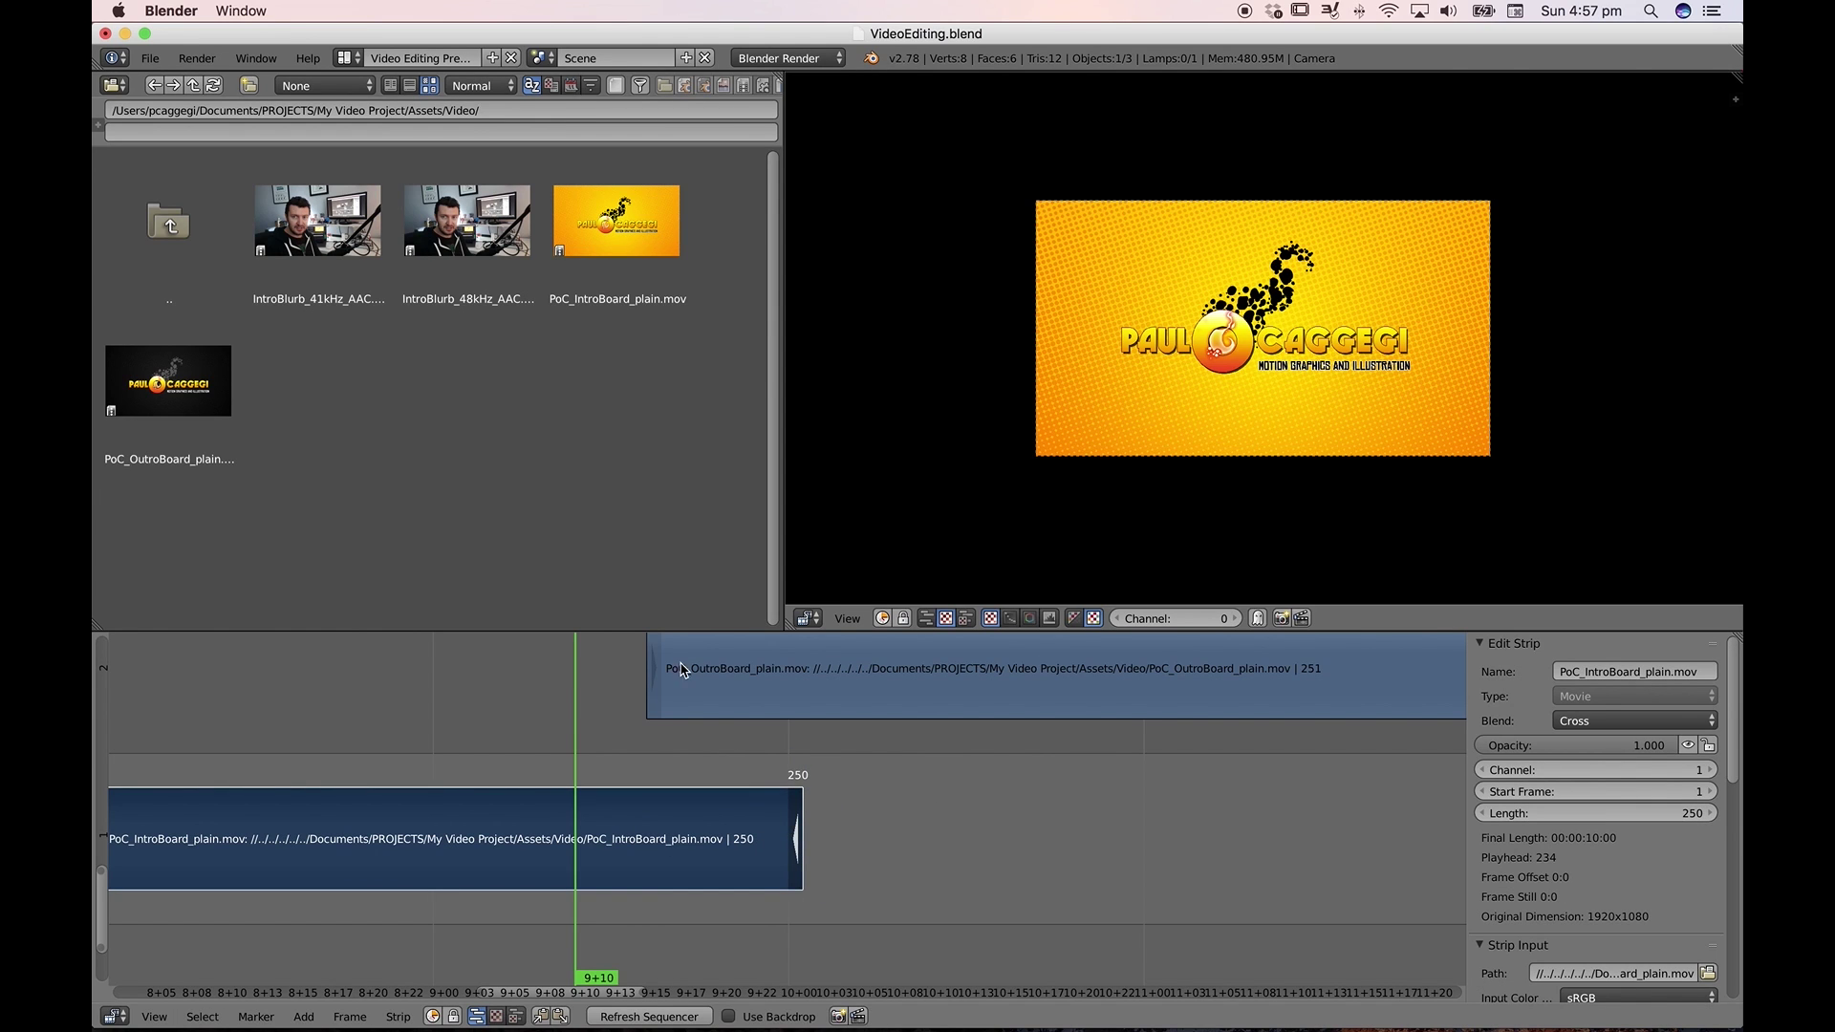
Extend the start handle of the outro strip on channel 2 back to frame 216, beyond the clip's own first frame
scroll(679, 686, up, 2)
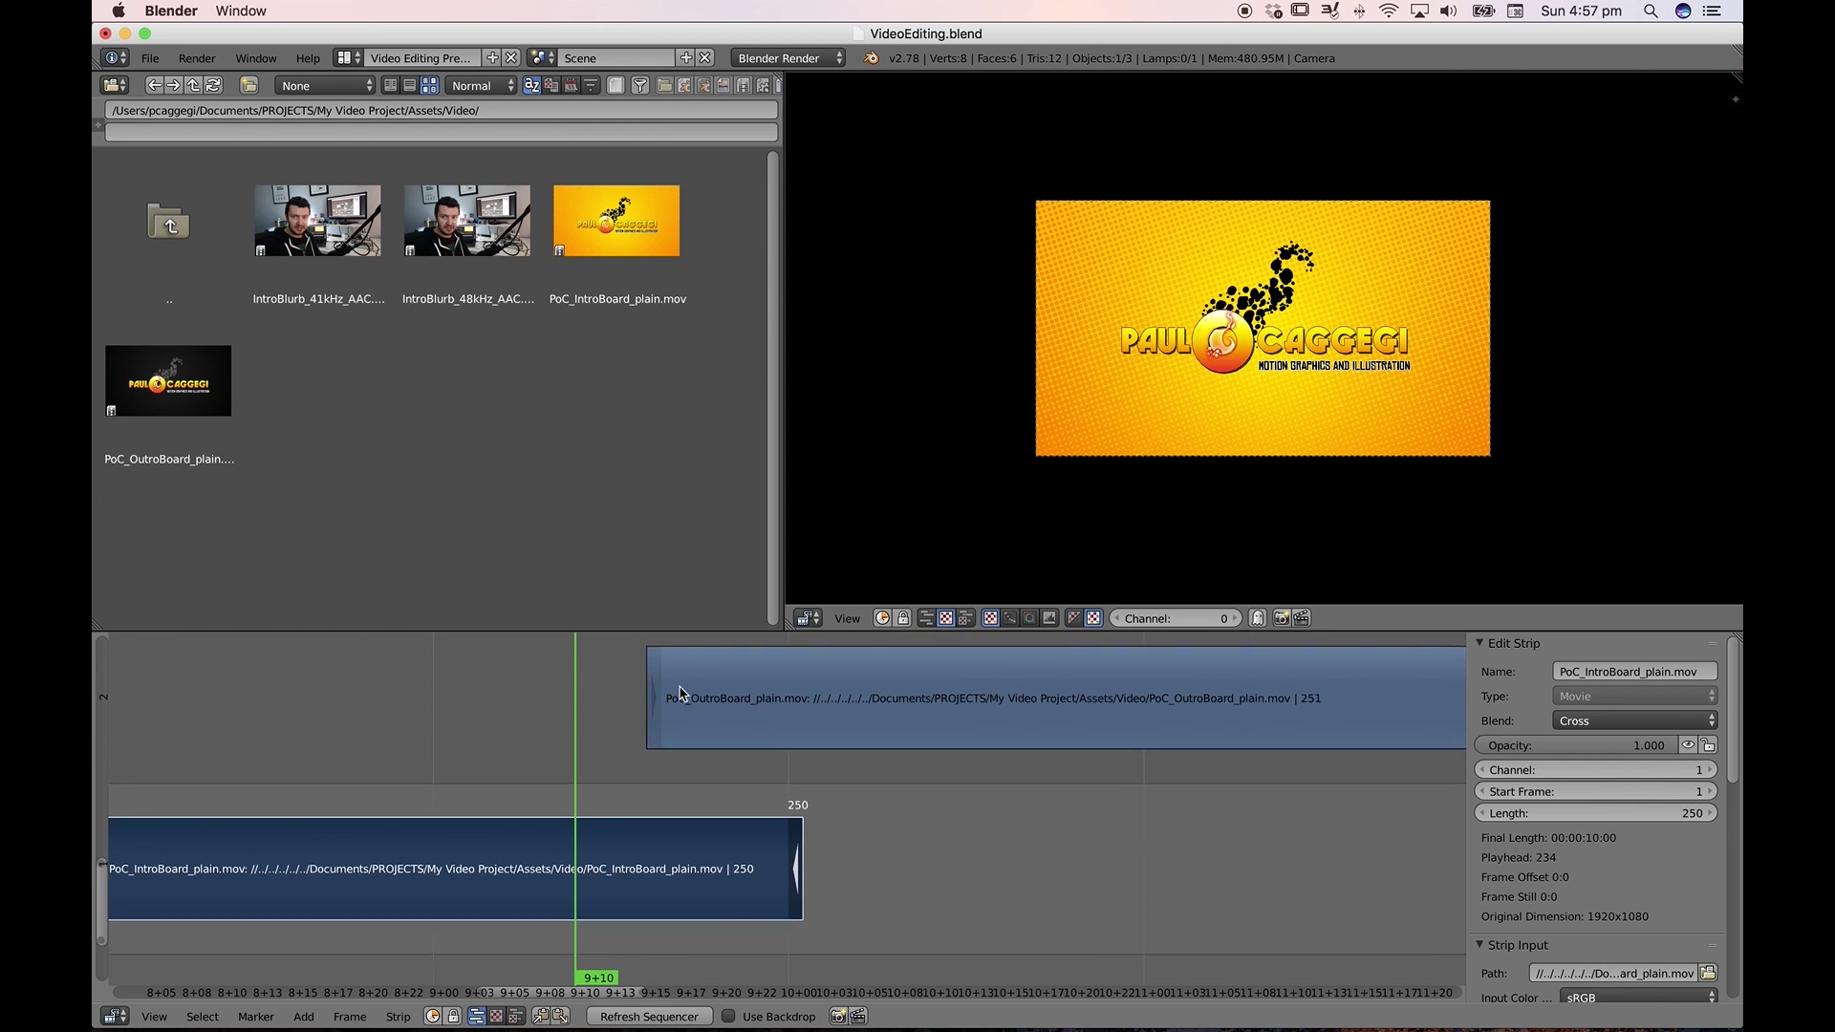
right_click(645, 721)
key(g)
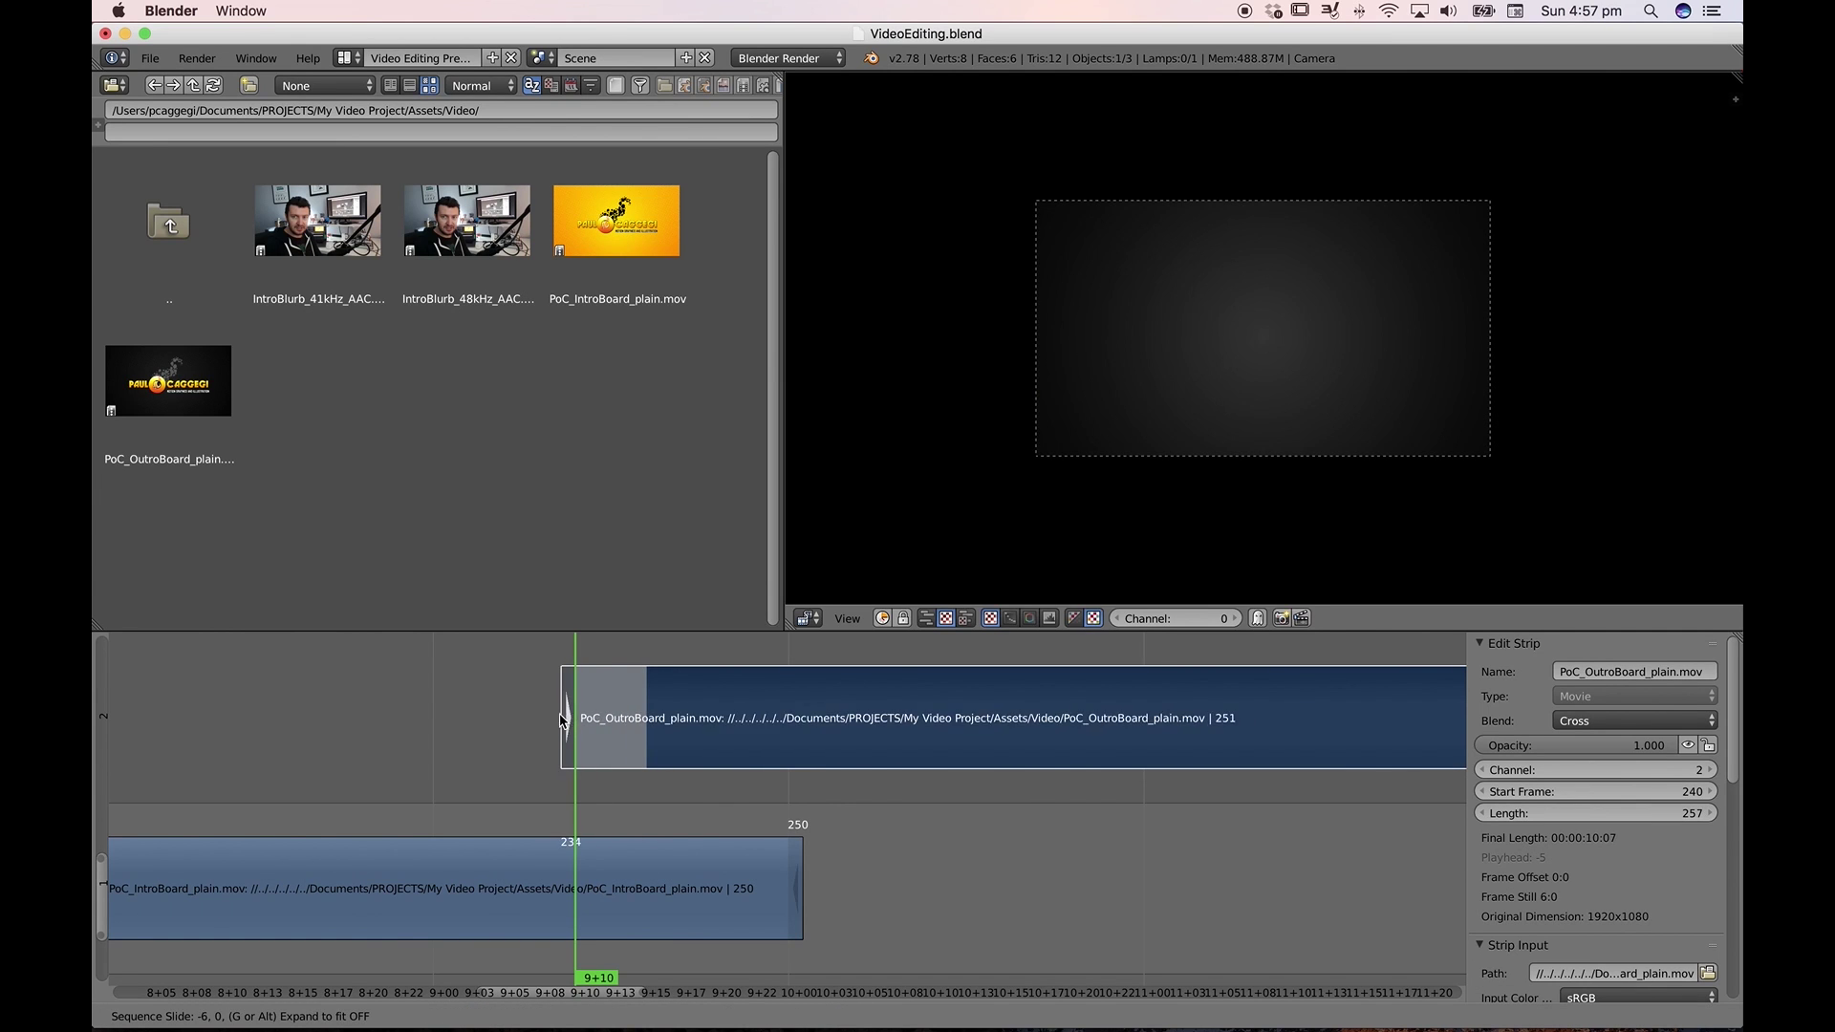
click(323, 723)
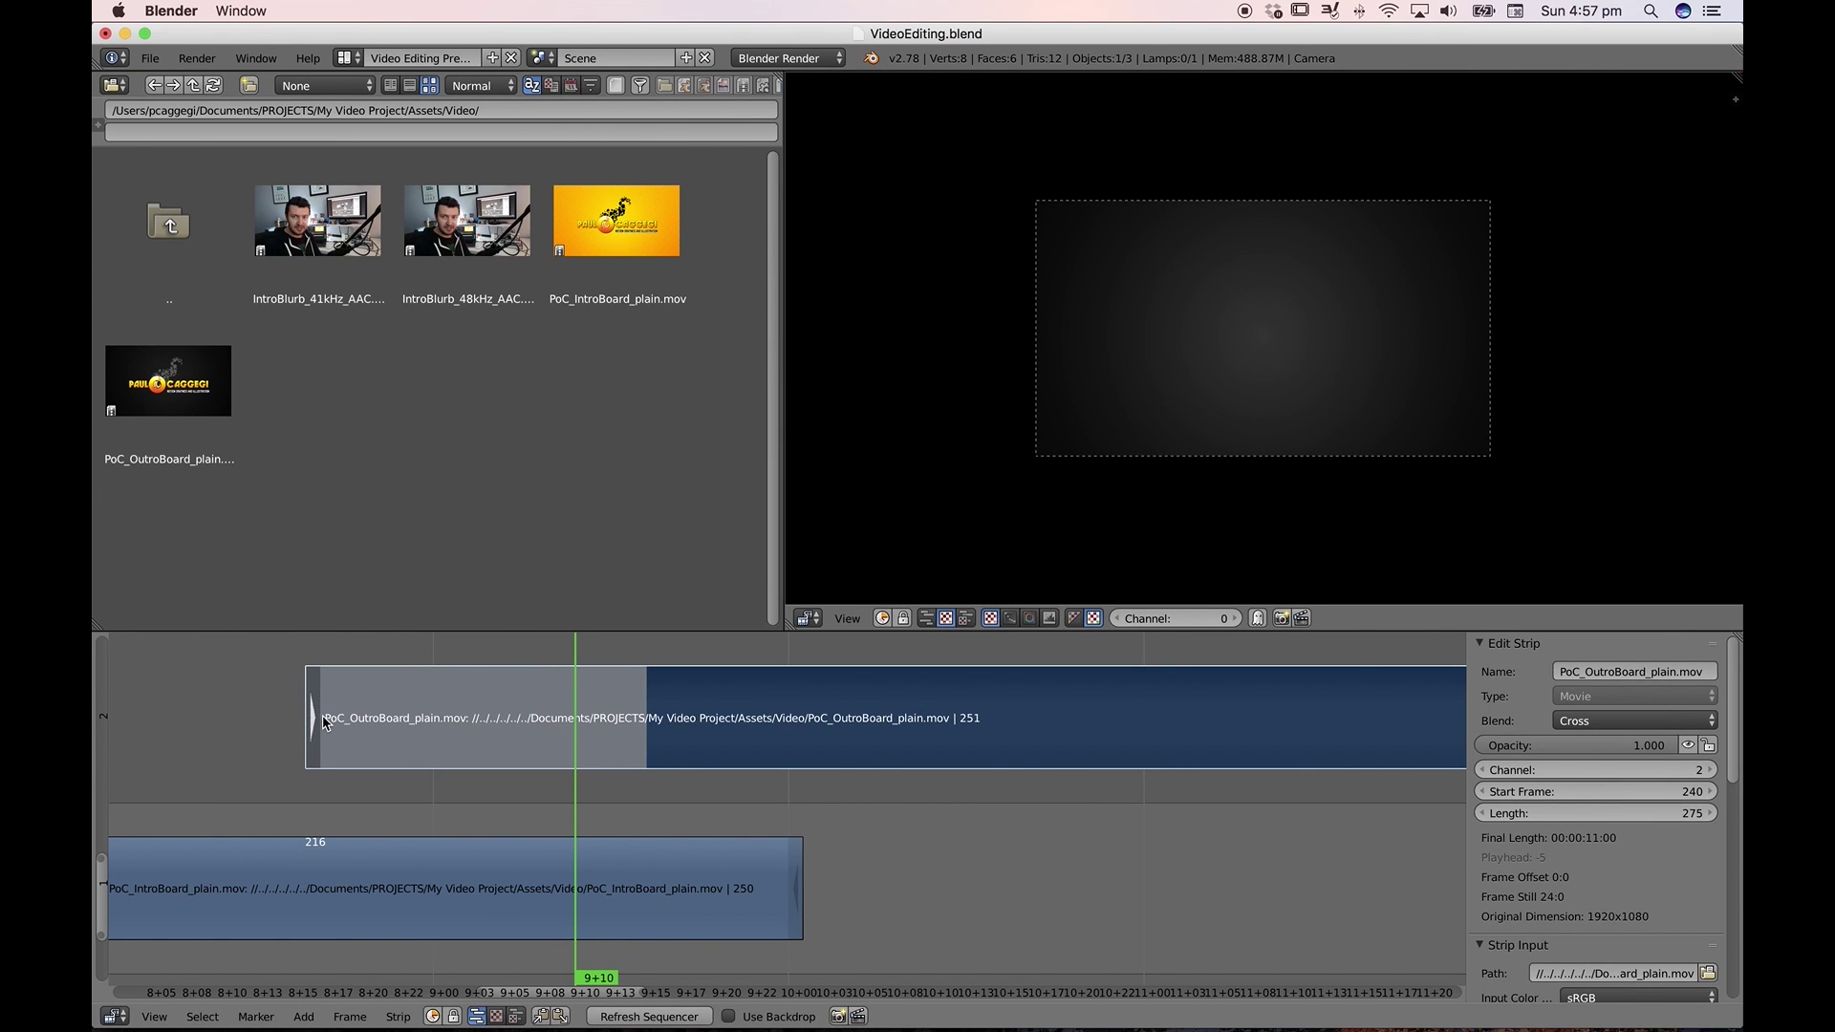
Scrub the playhead across the outro strip's extended start to 9+22 and pull its start handle forward again
right_click(567, 641)
drag(567, 645, 647, 694)
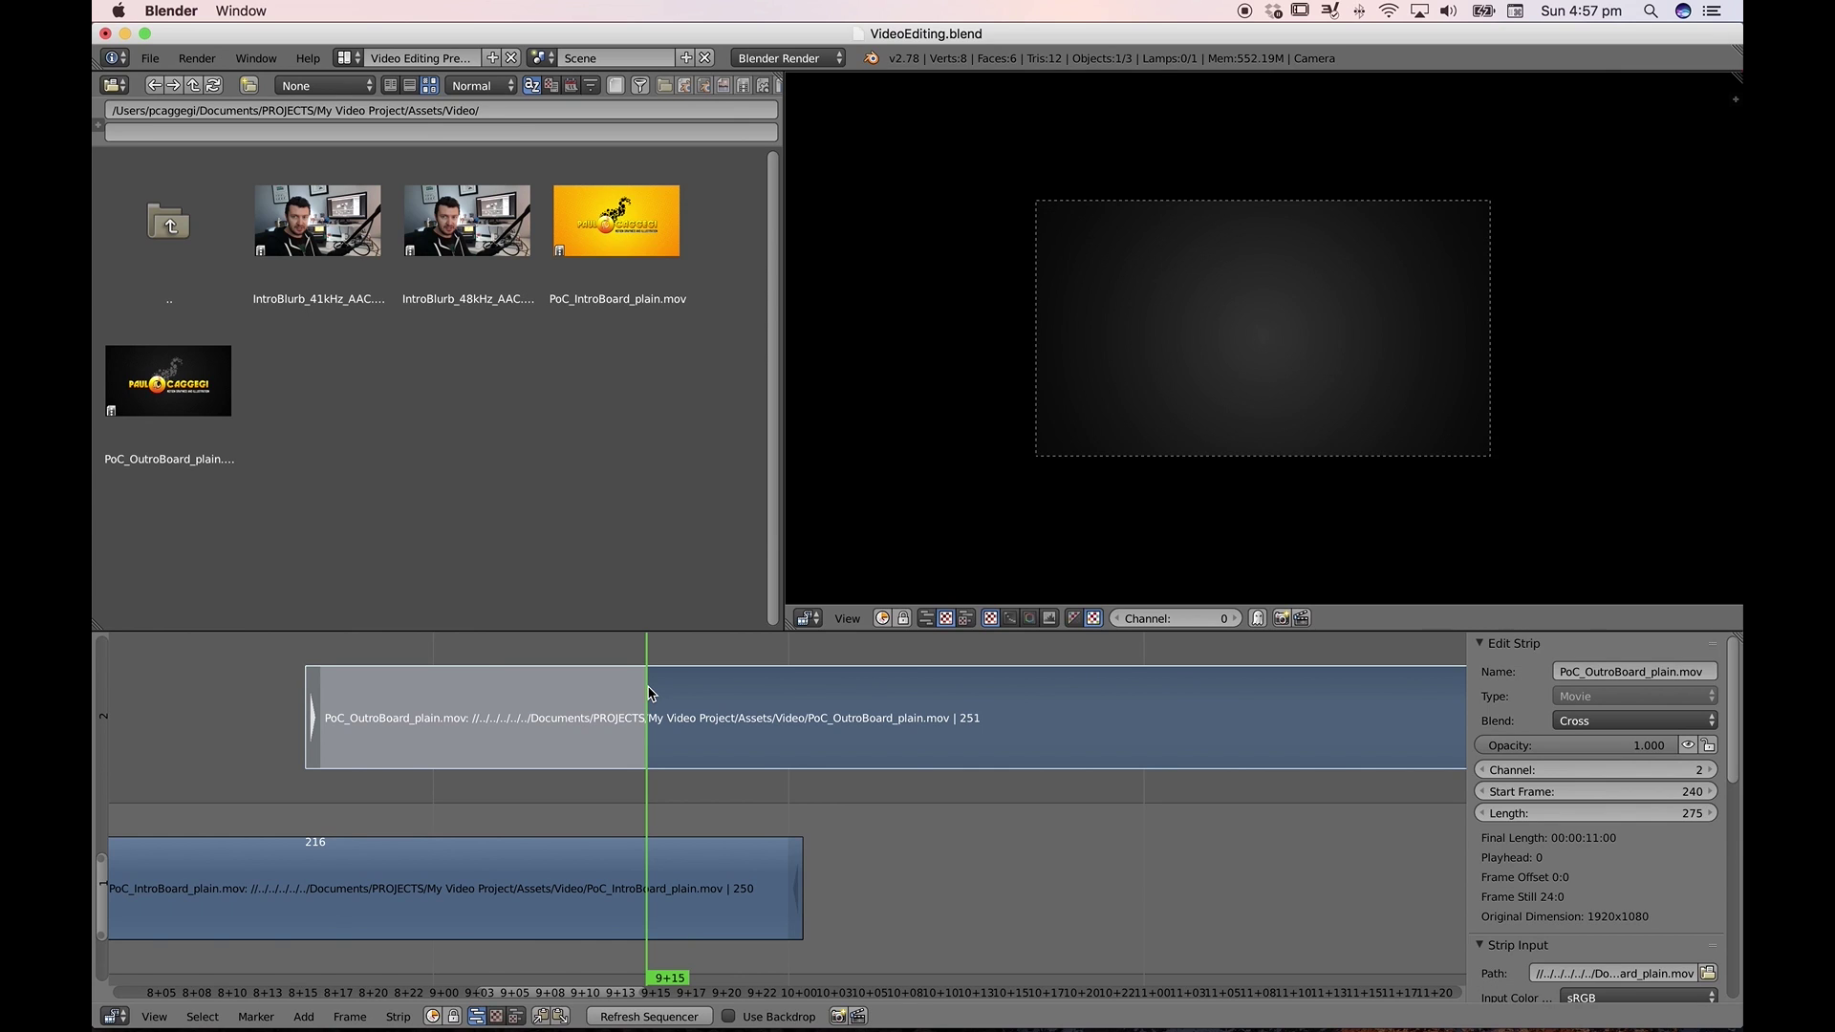
drag(647, 694, 745, 708)
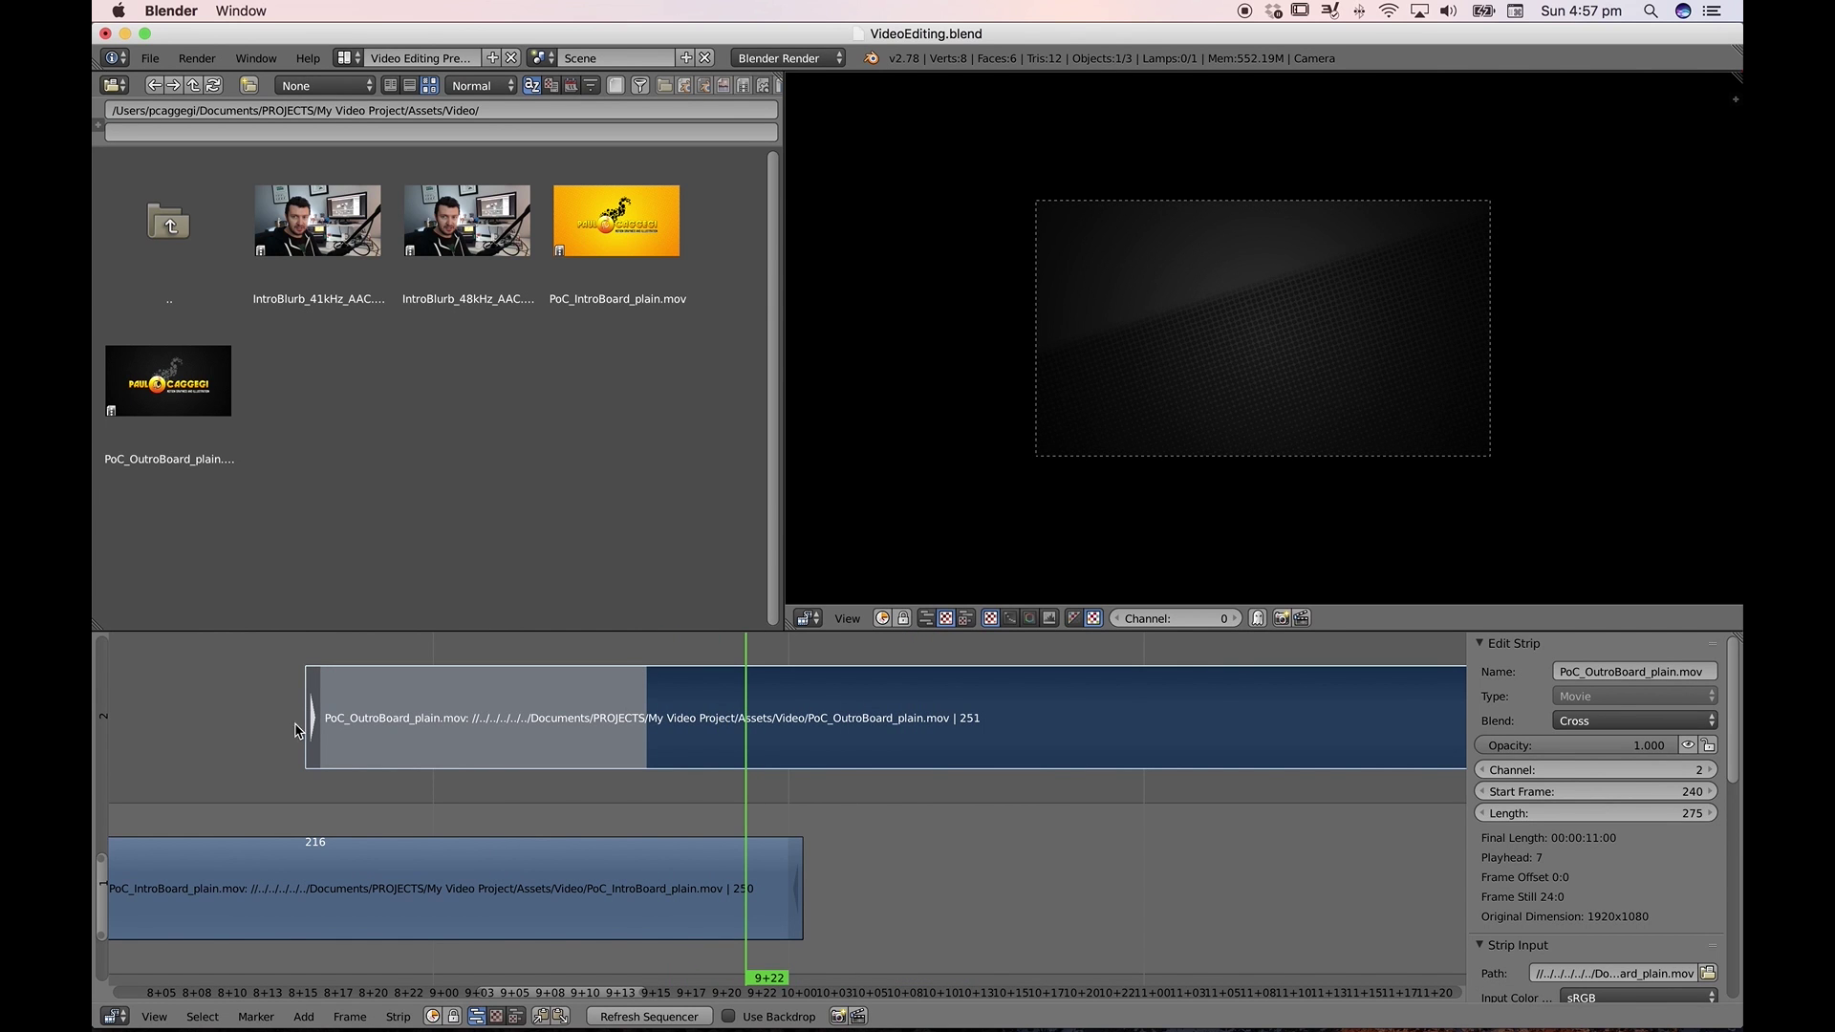
right_drag(311, 723, 532, 723)
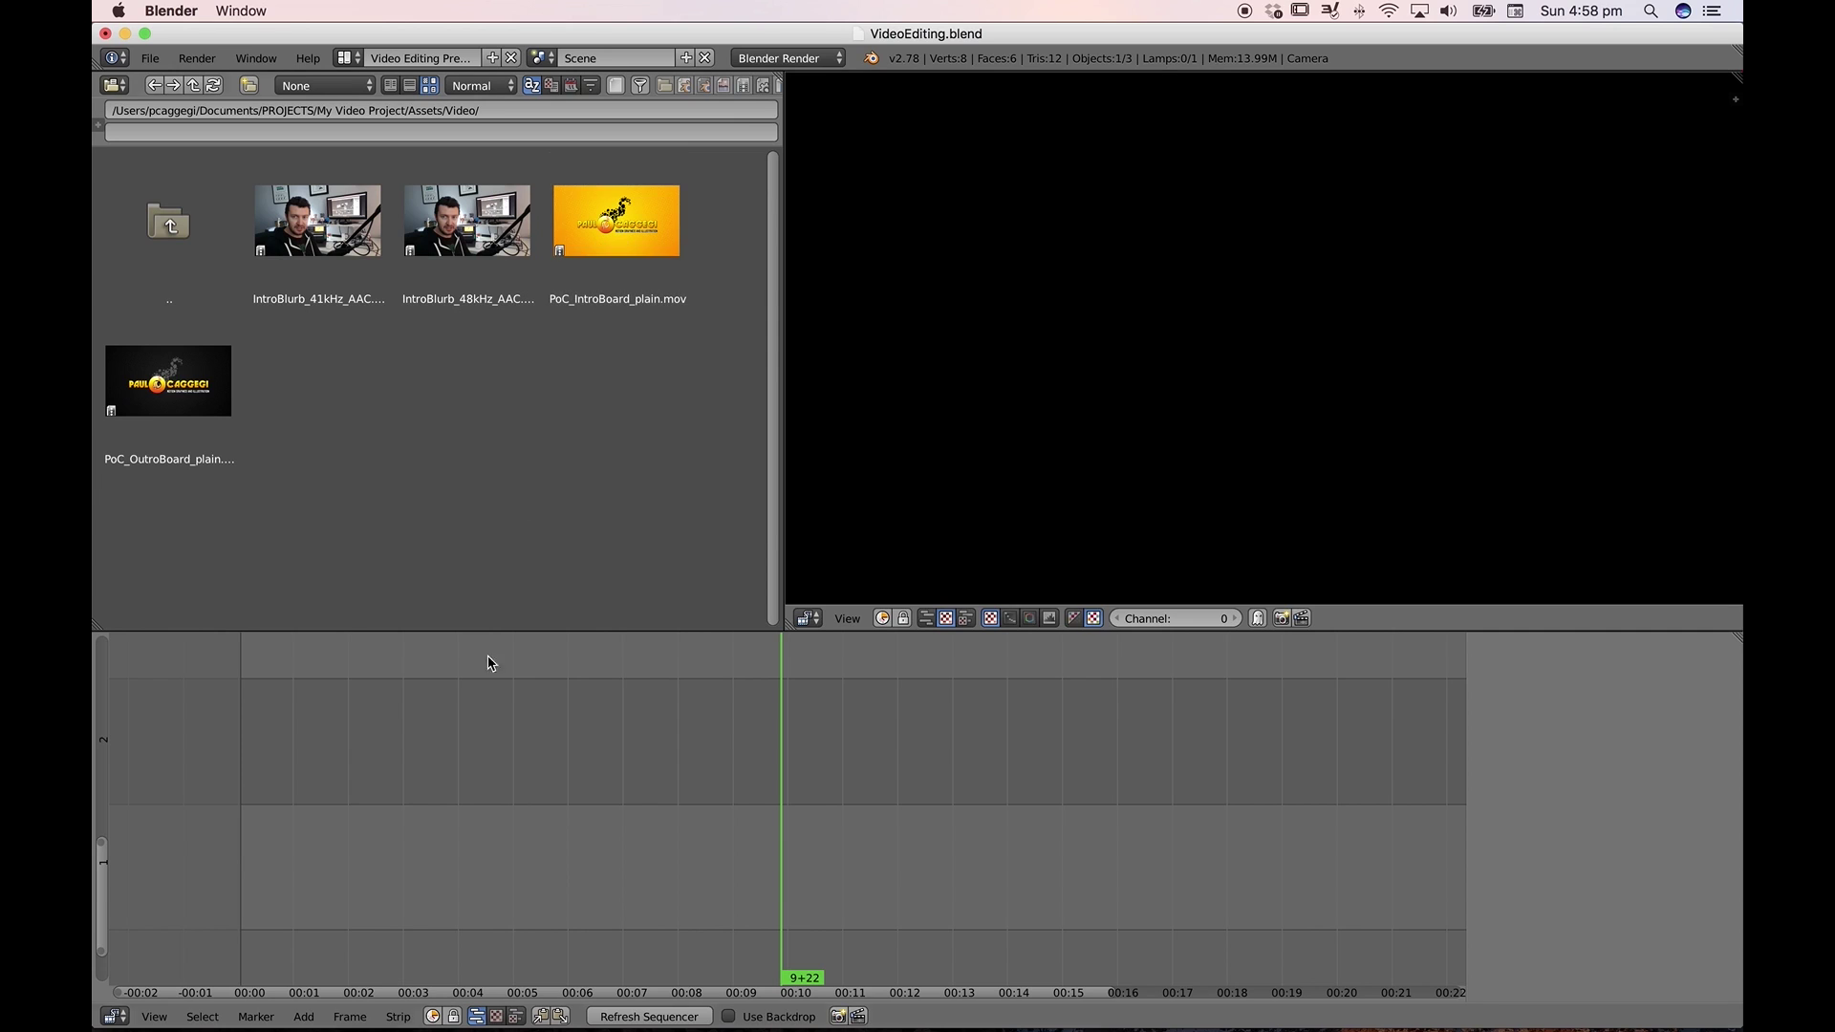
Return the playhead to 0+01 and add IntroBlurb_48kHz_AAC.mp4 to the empty timeline starting on channel 1
scroll(550, 839, down, 3)
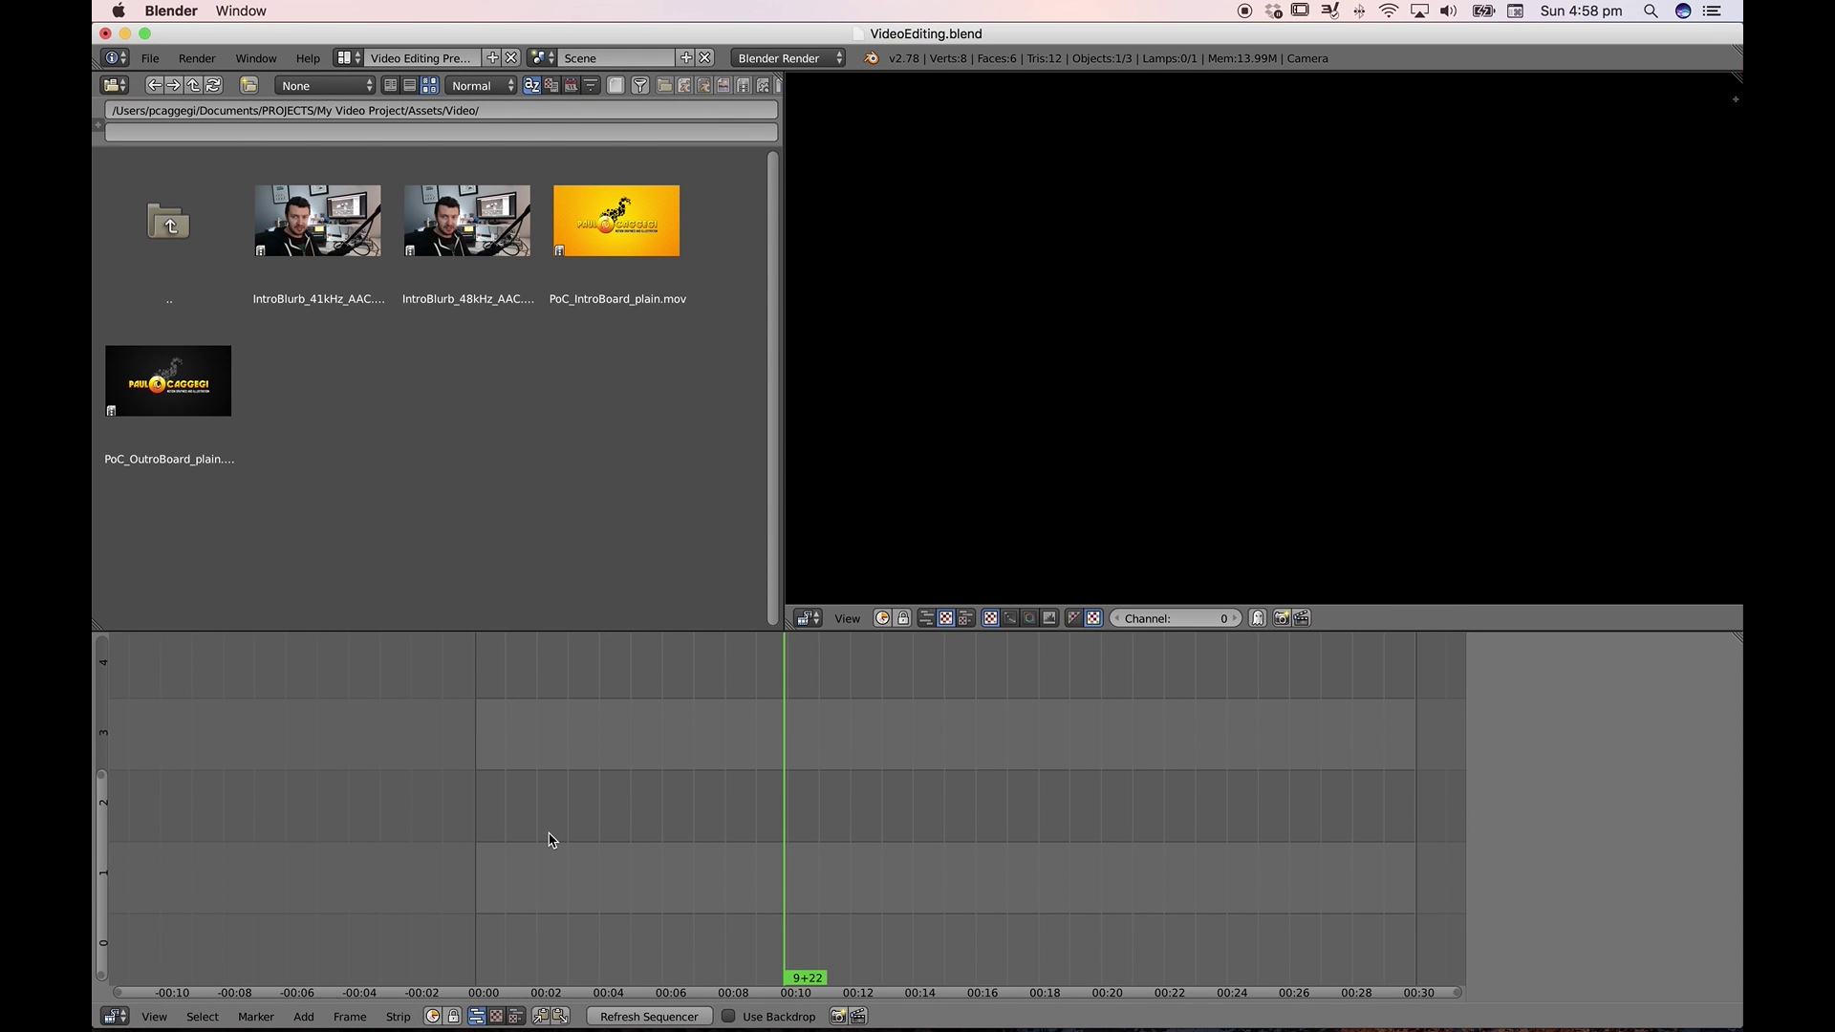
key(shift+Left)
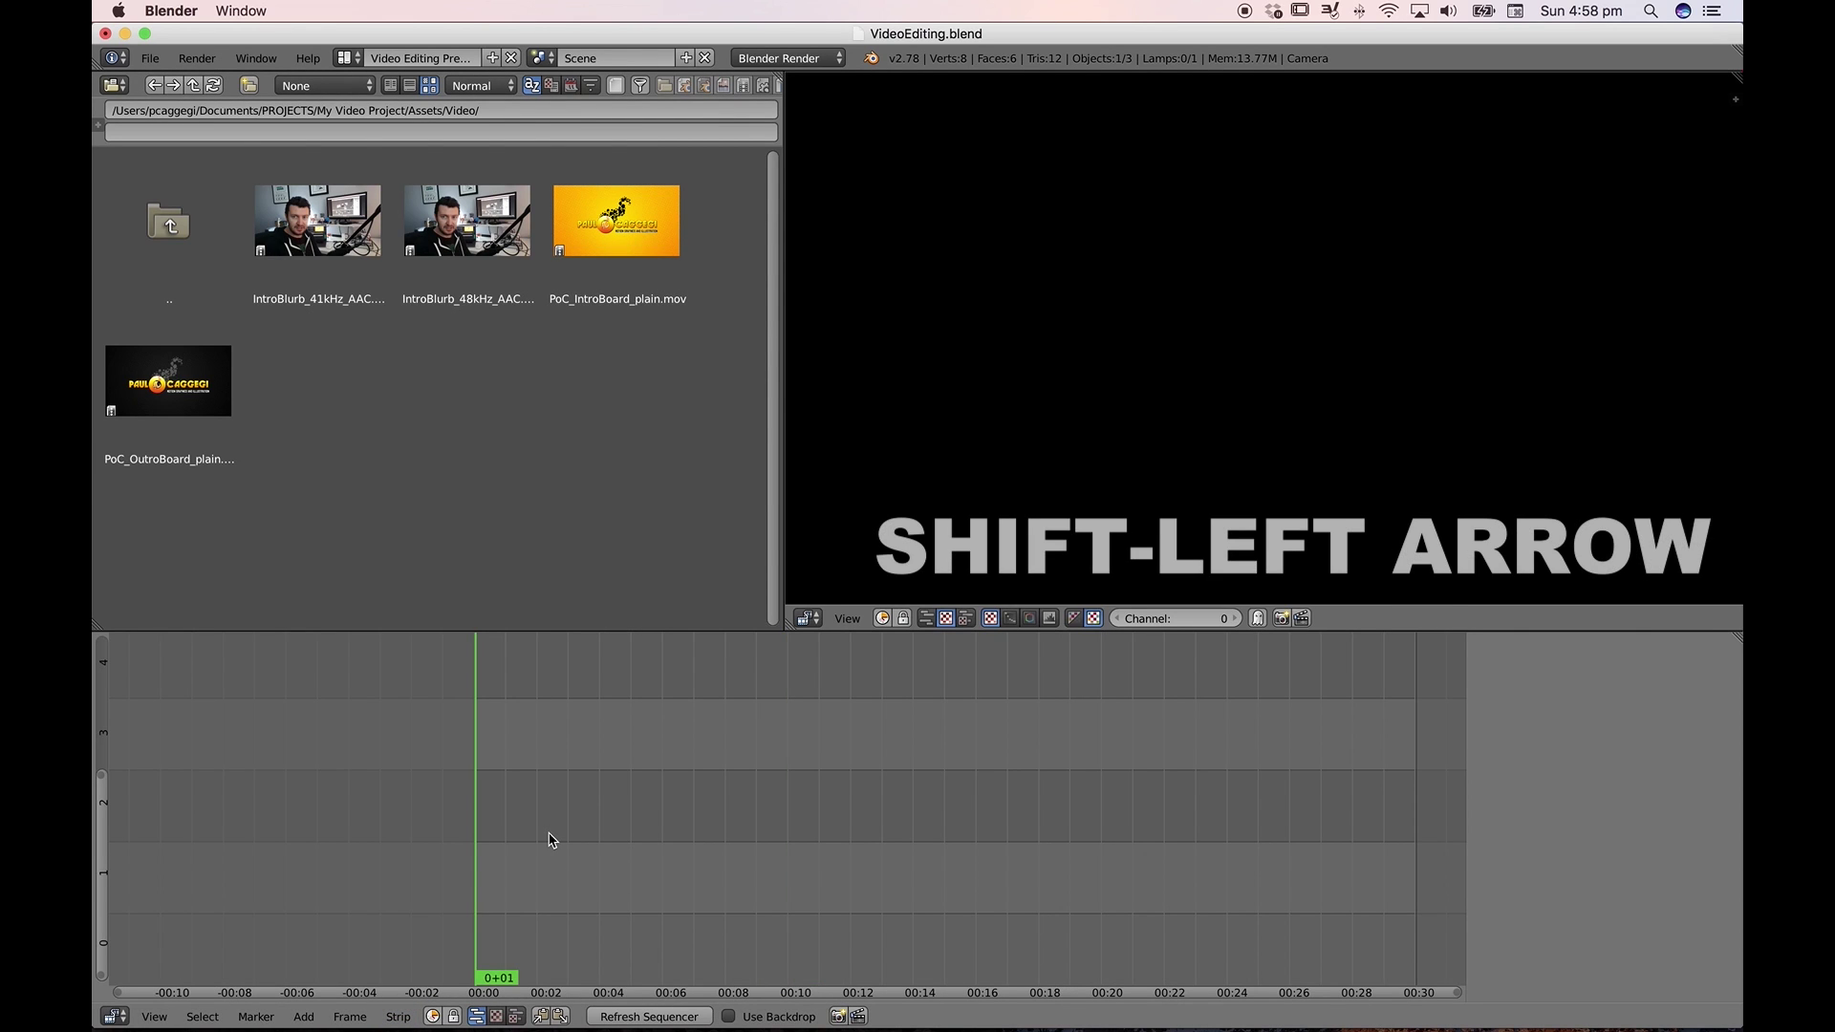
middle_drag(547, 838, 302, 837)
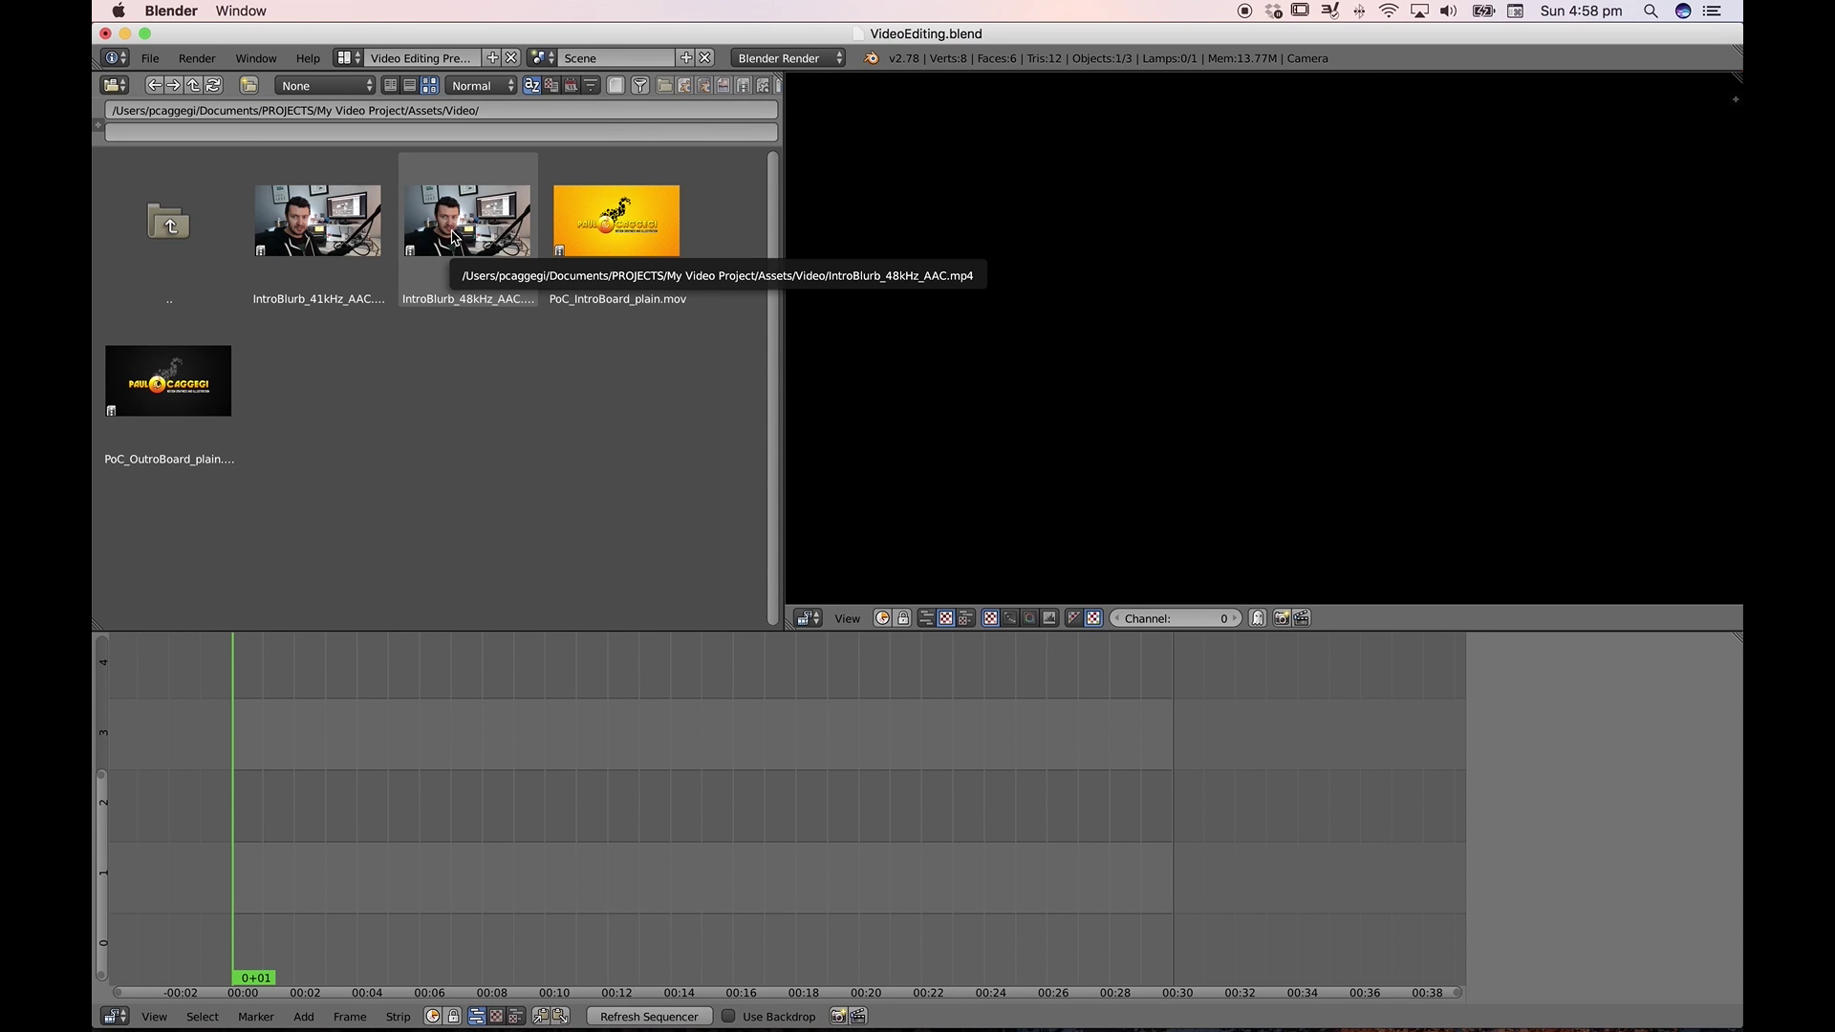
drag(453, 238, 290, 886)
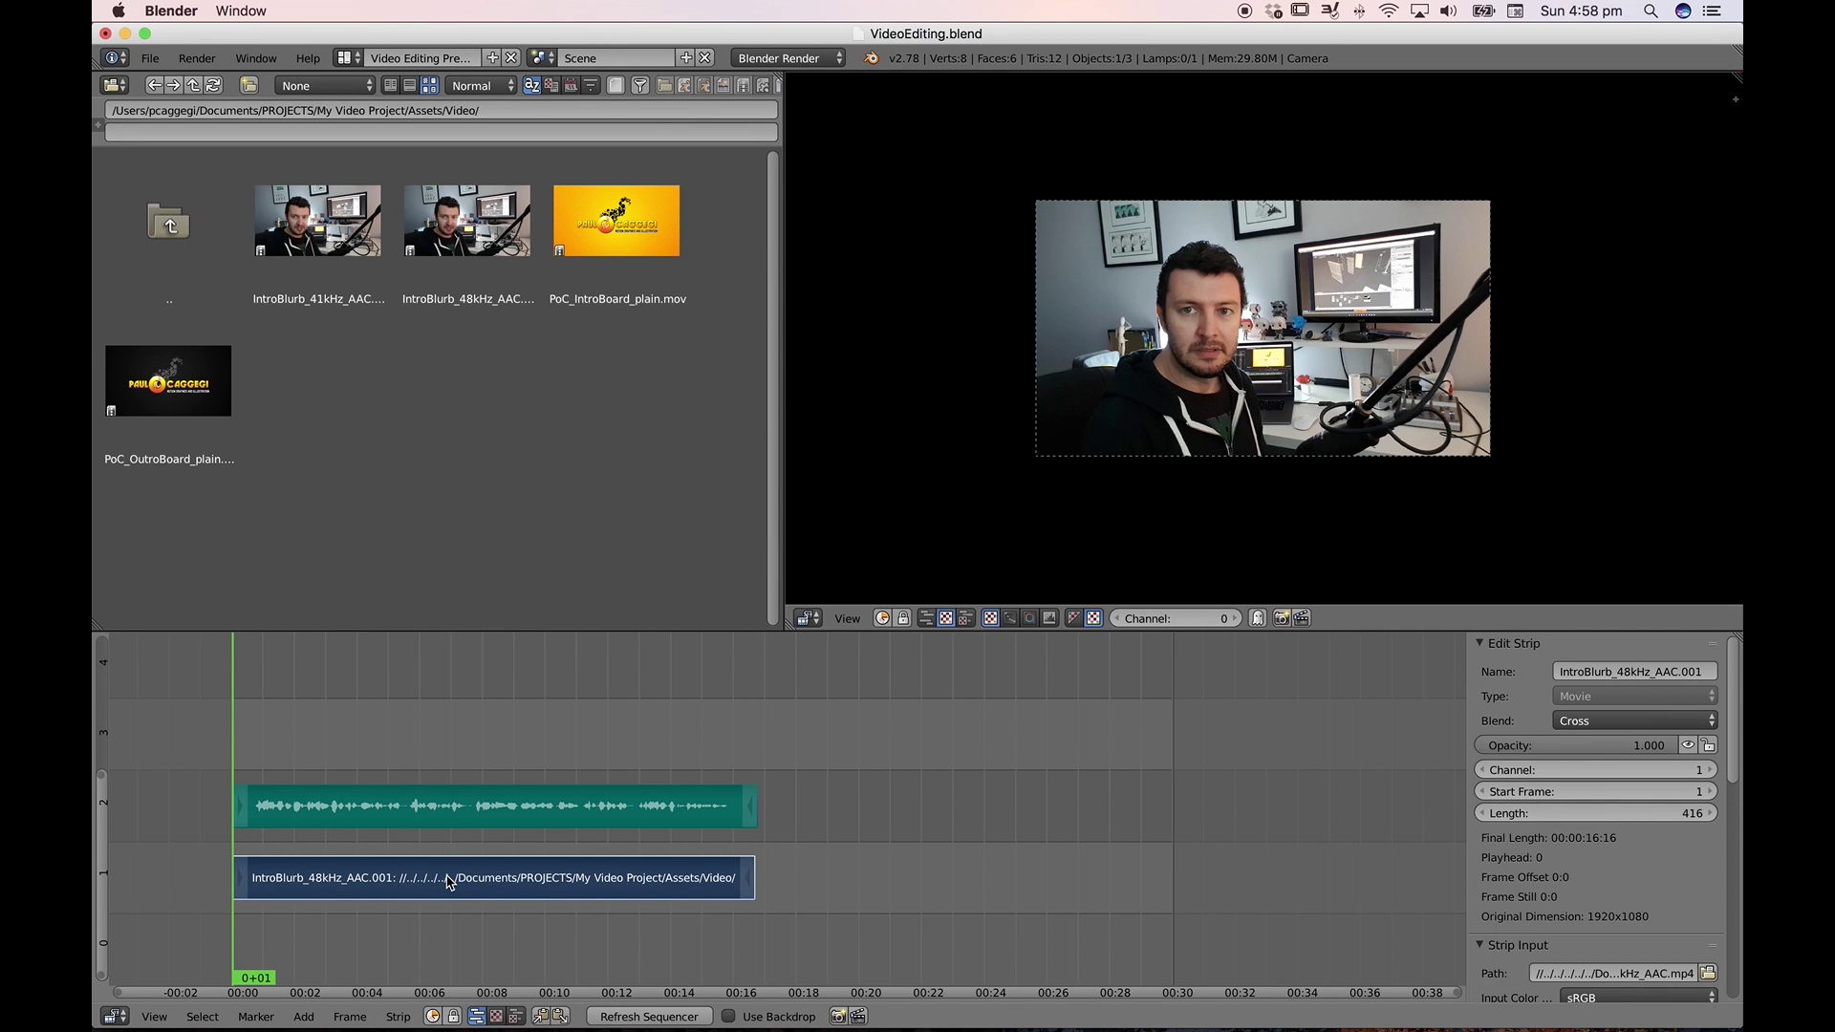
Swap the two IntroBlurb strips, placing the movie strip on channel 2 and its sound strip on channel 1
mouse_move(445, 876)
right_down()
mouse_move(445, 746)
mouse_move(471, 778)
mouse_move(464, 875)
right_up()
right_click(471, 808)
key(Escape)
right_drag(493, 747, 490, 835)
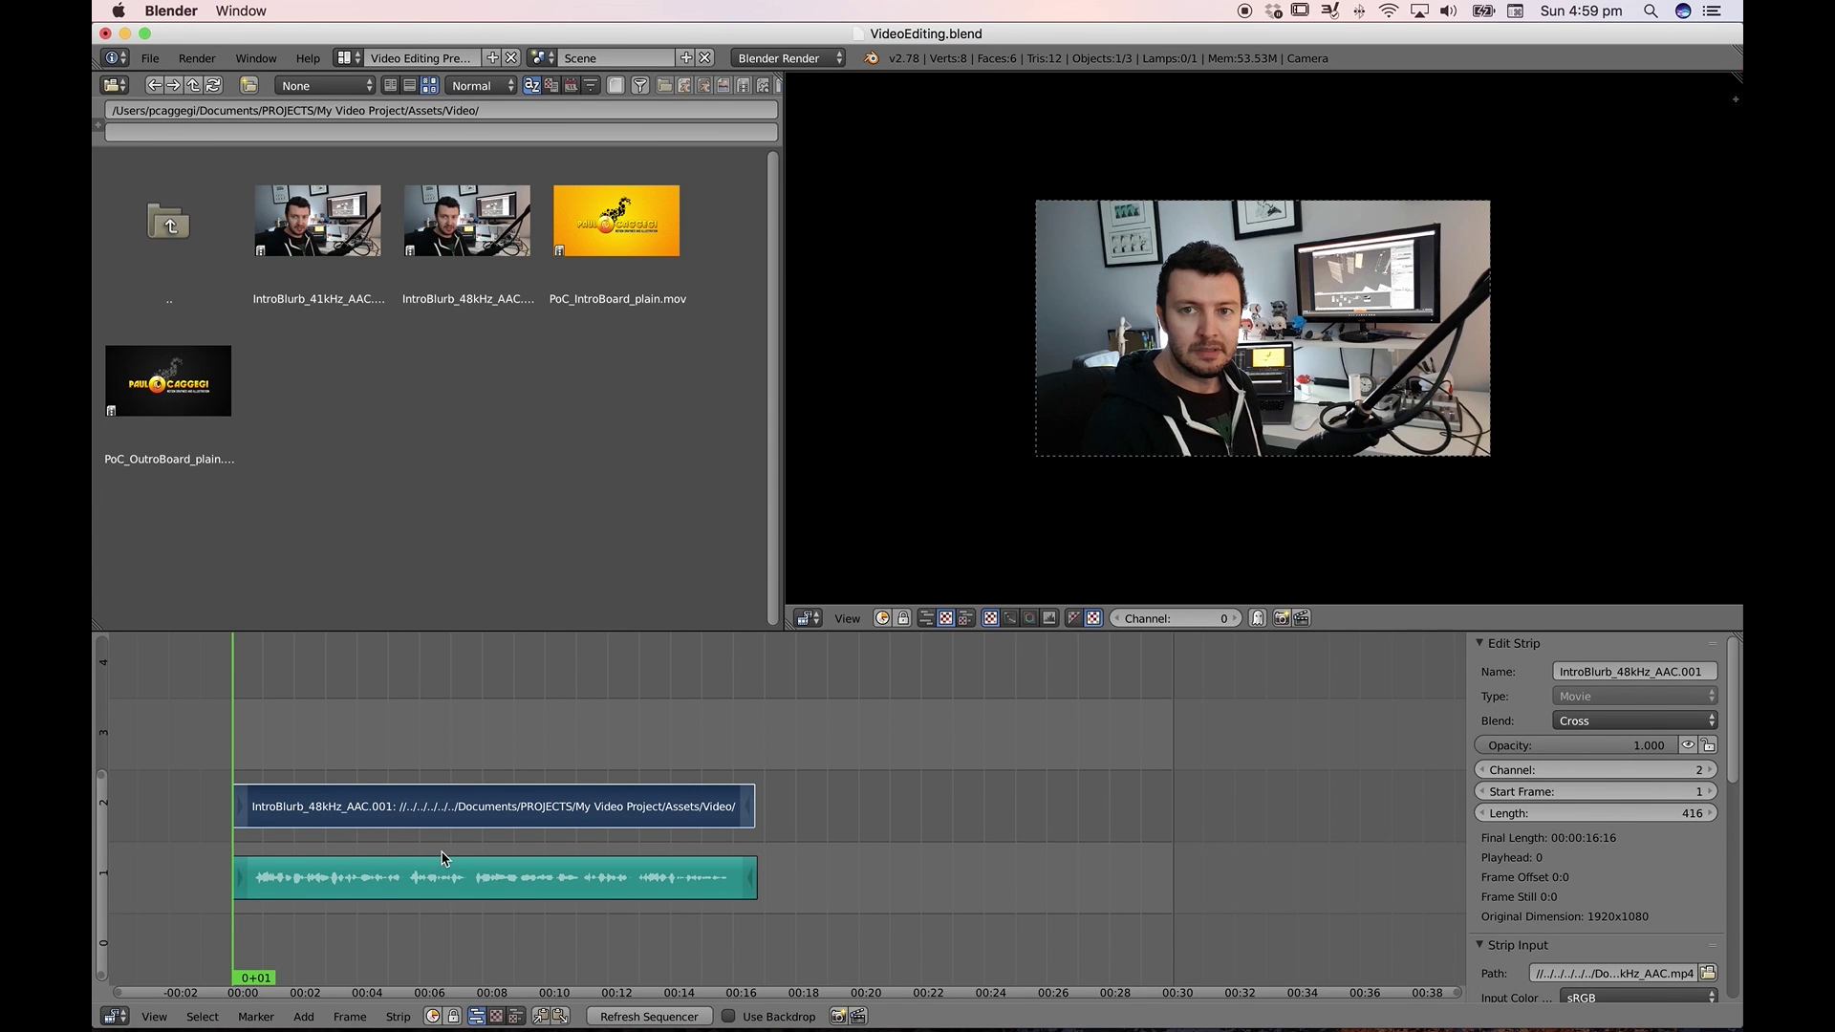
Play back the IntroBlurb clip in the preview to check picture and sound, and stop the playback
key(alt+a)
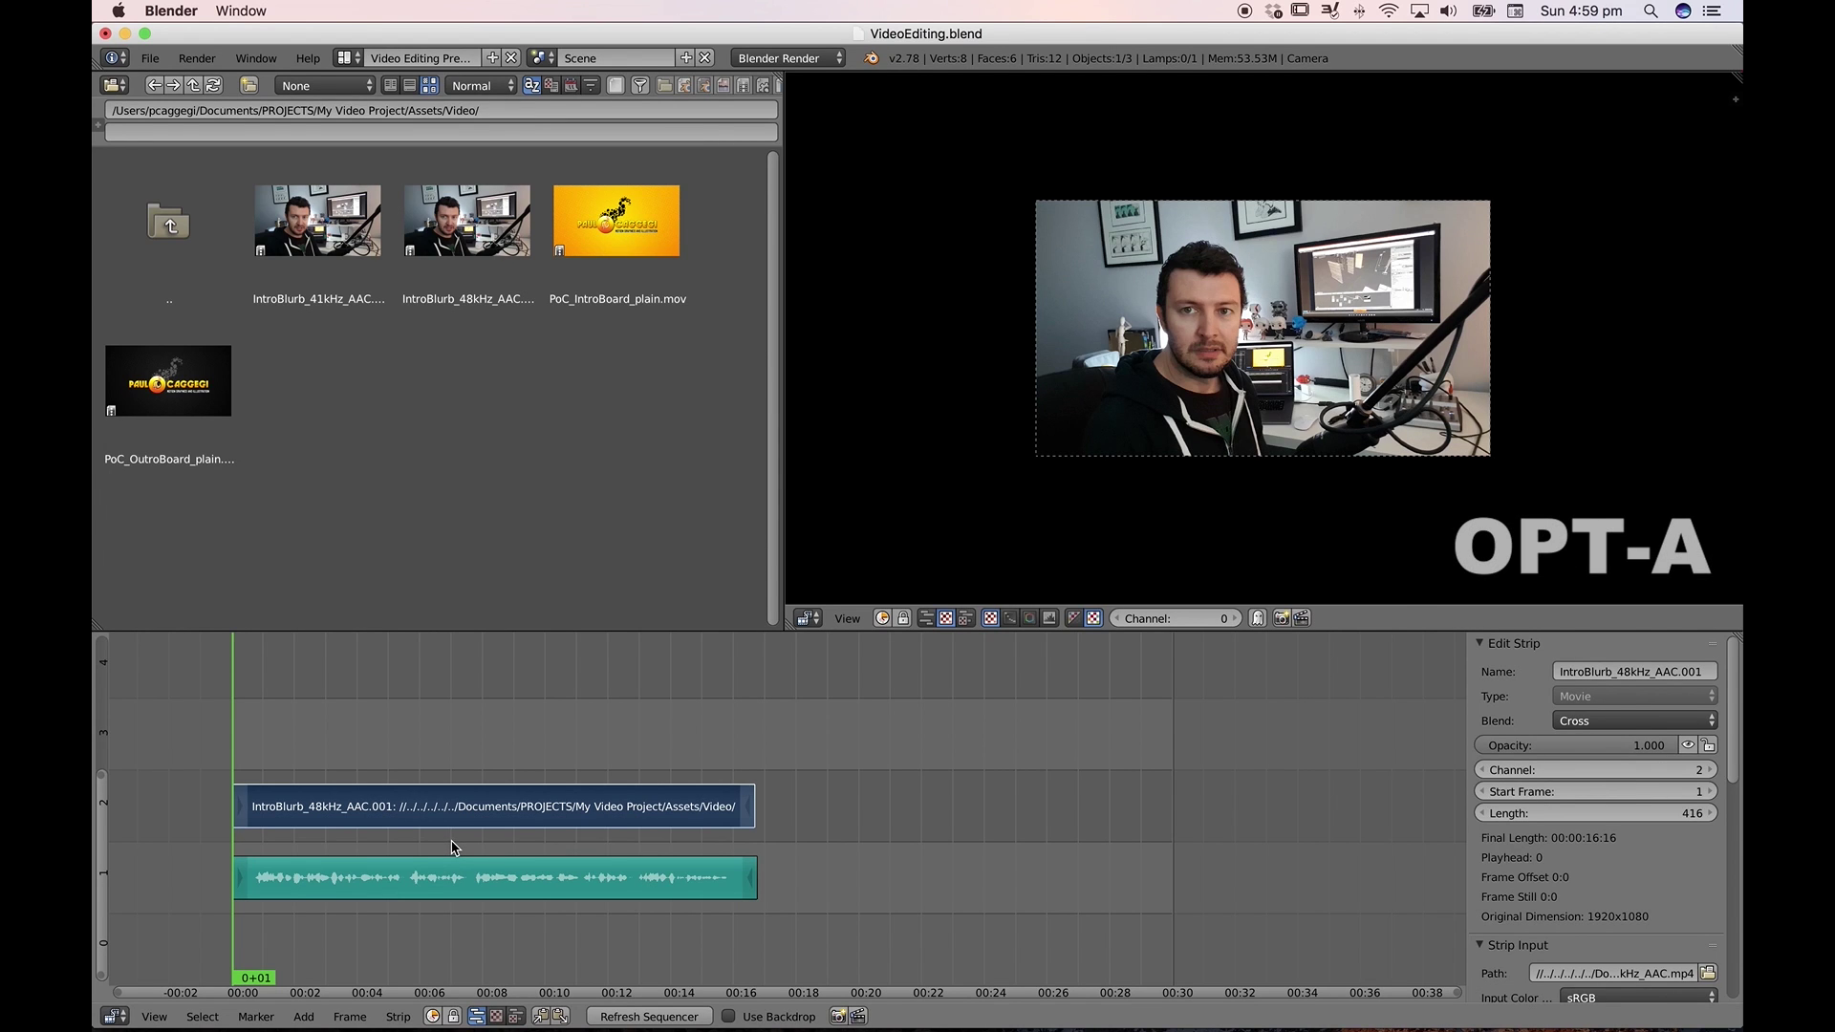
key(alt+a)
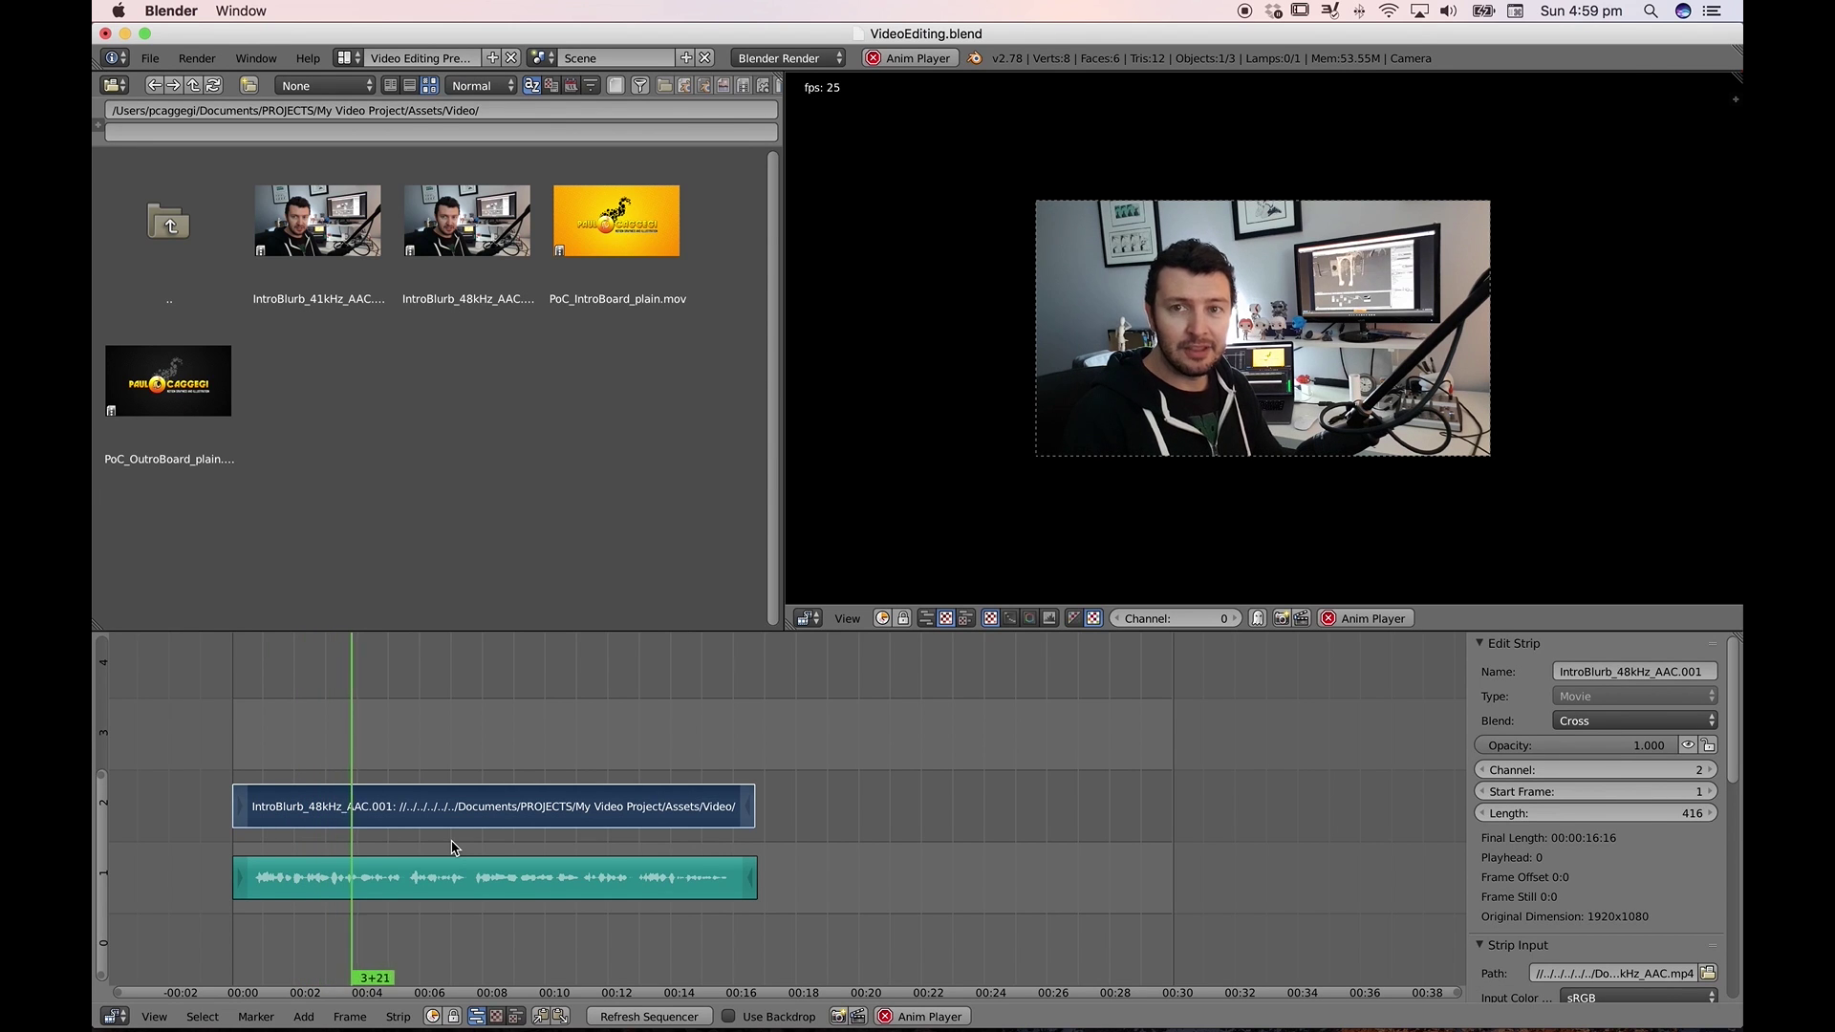
key(alt+a)
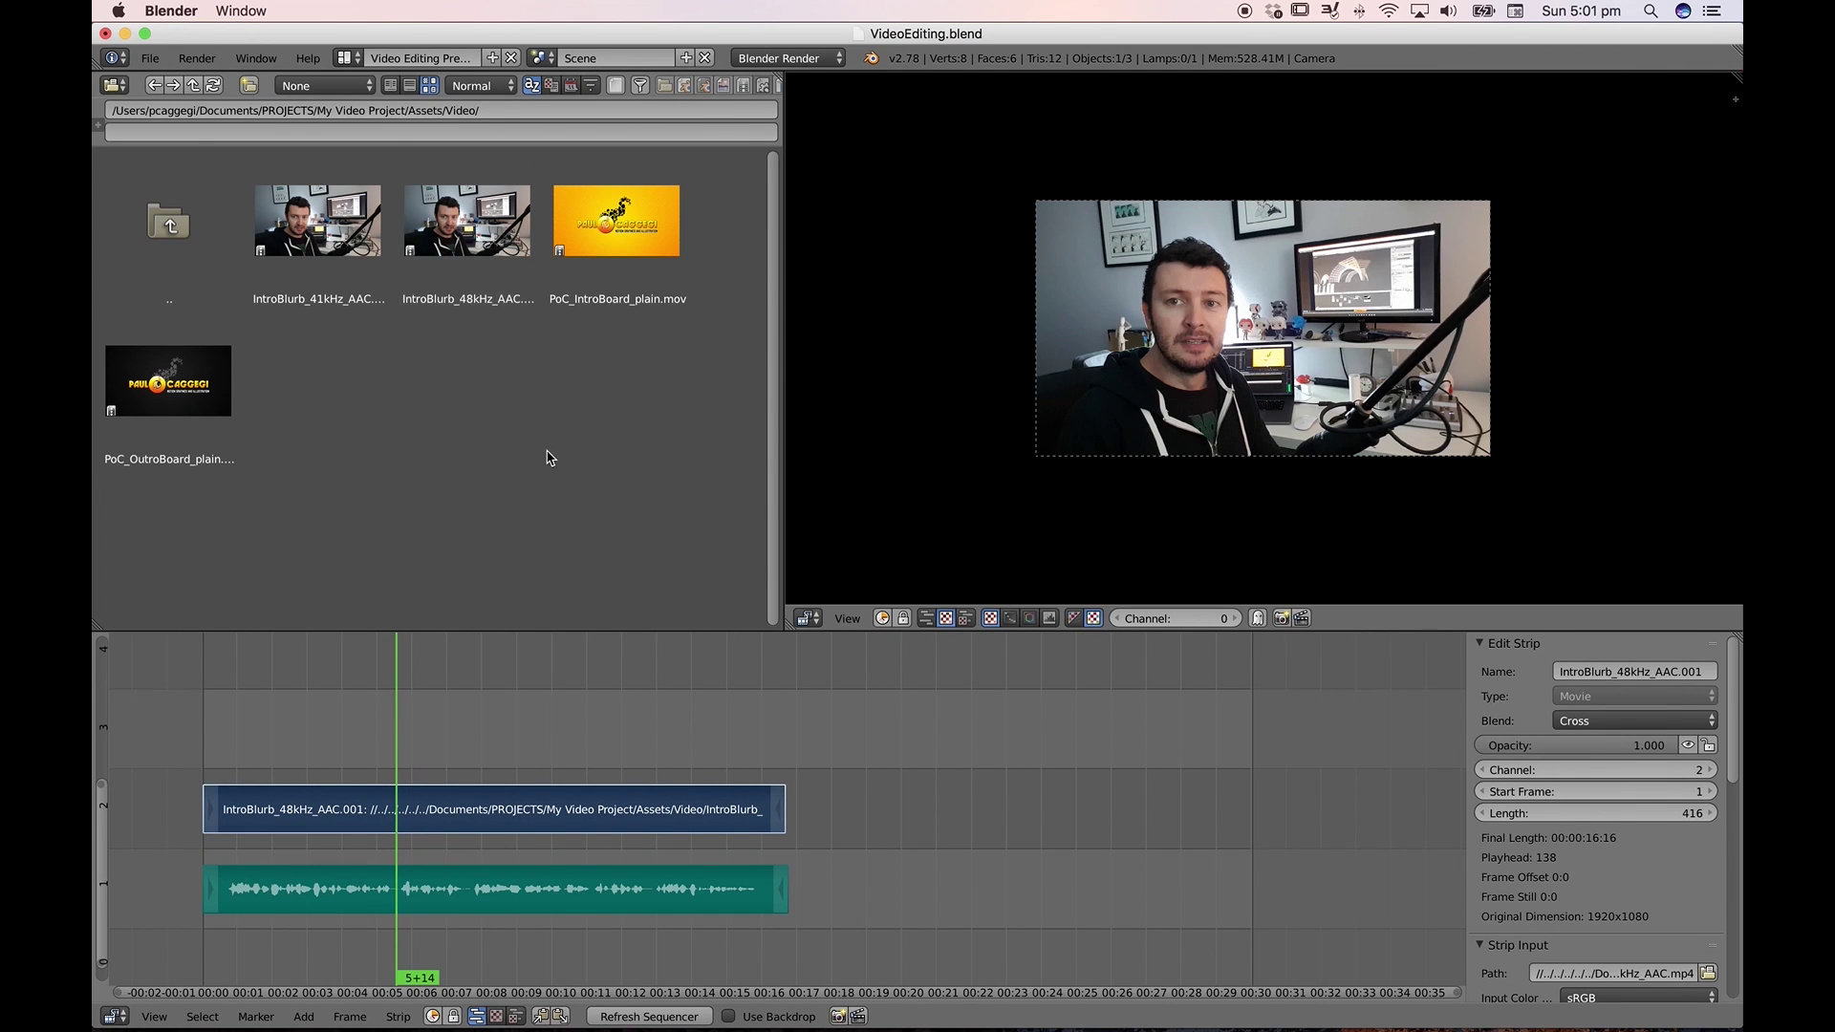
Delete the IntroBlurb strips and add EzaOne - Supernova.mp3 from the Assets/Audio folder to channel 1 at 5+14
key(x)
click(634, 741)
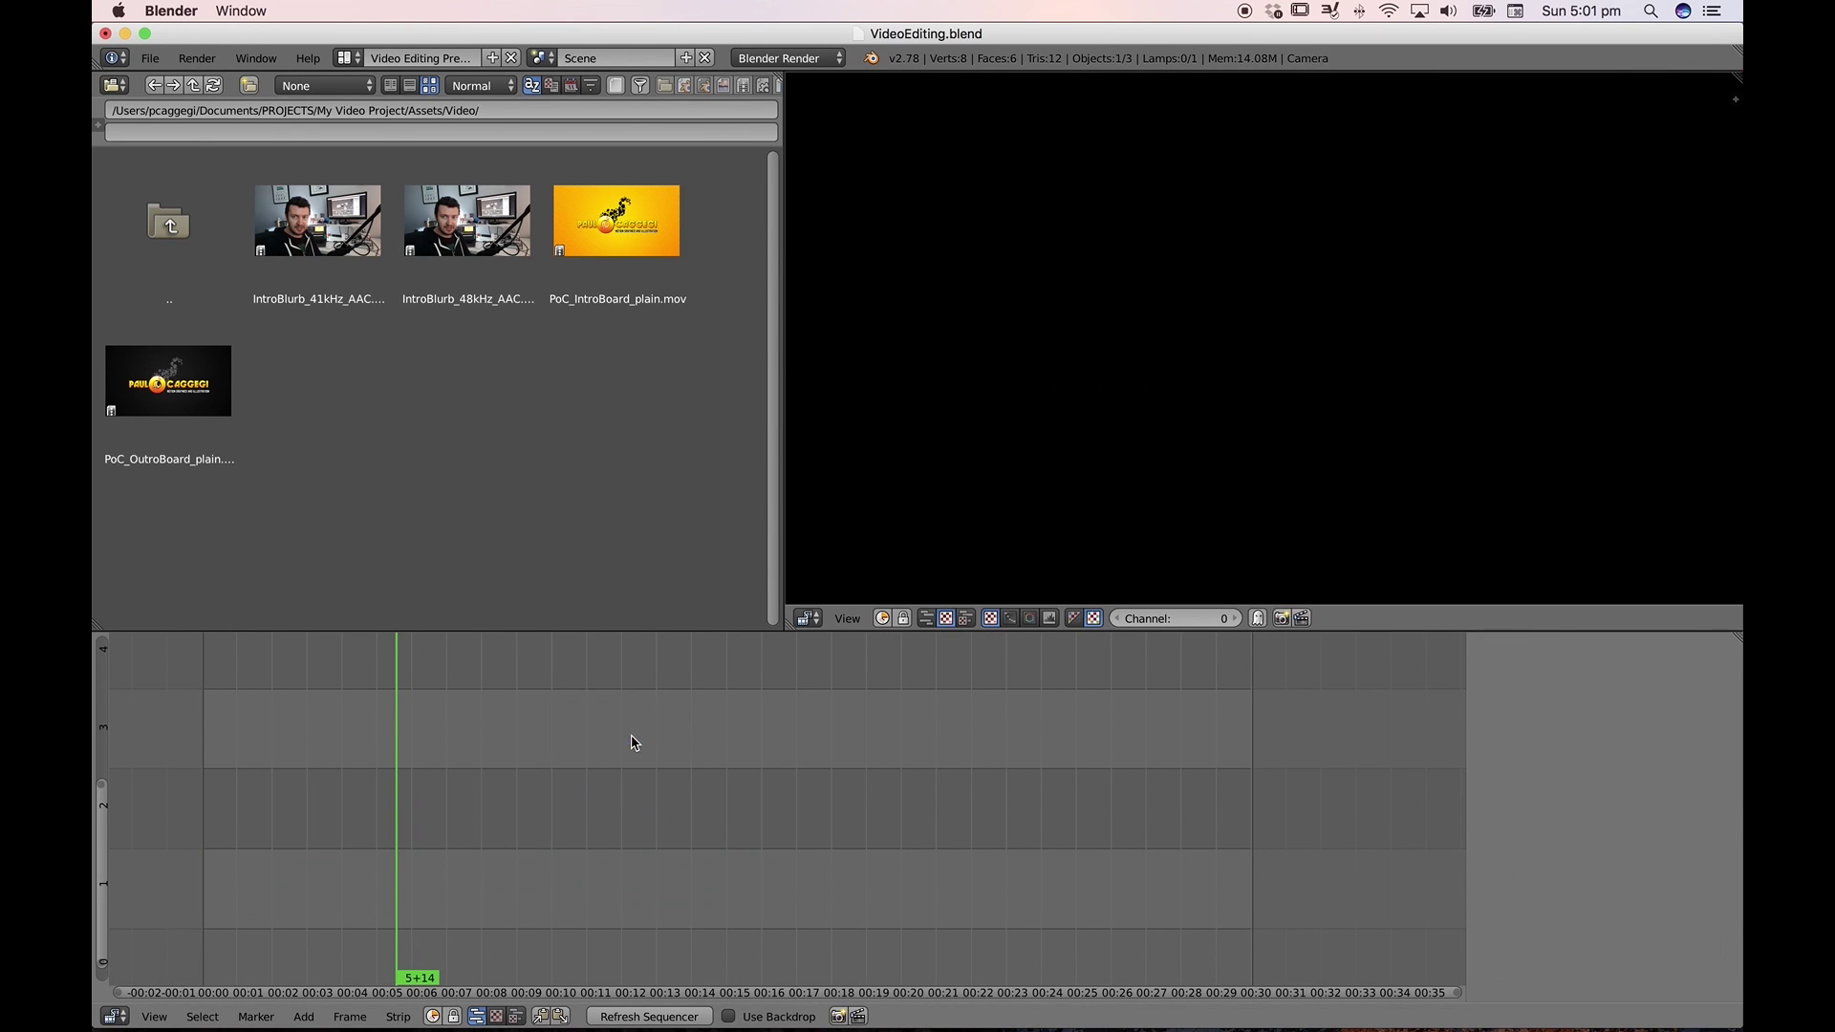
click(170, 223)
click(335, 237)
drag(320, 229, 218, 966)
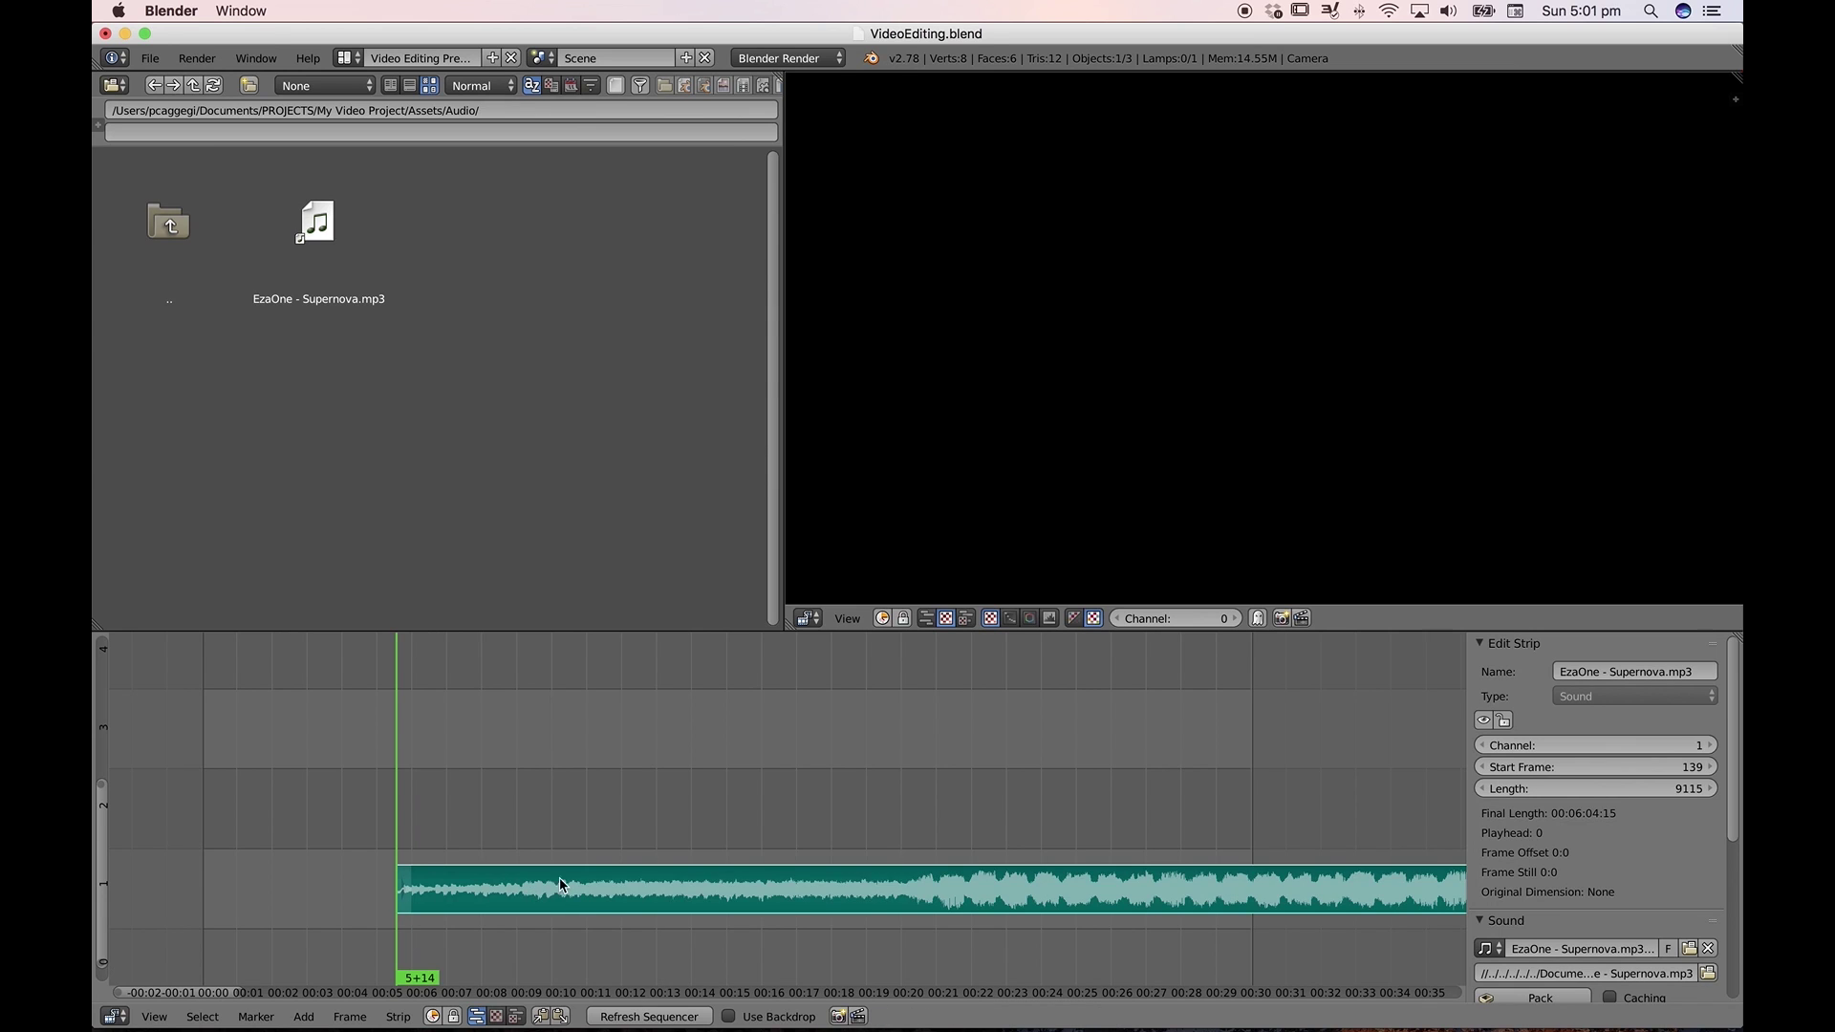
Play the Supernova music strip from its start, lowering the system volume, and stop the playback at 11+00
scroll(610, 886, right, 5)
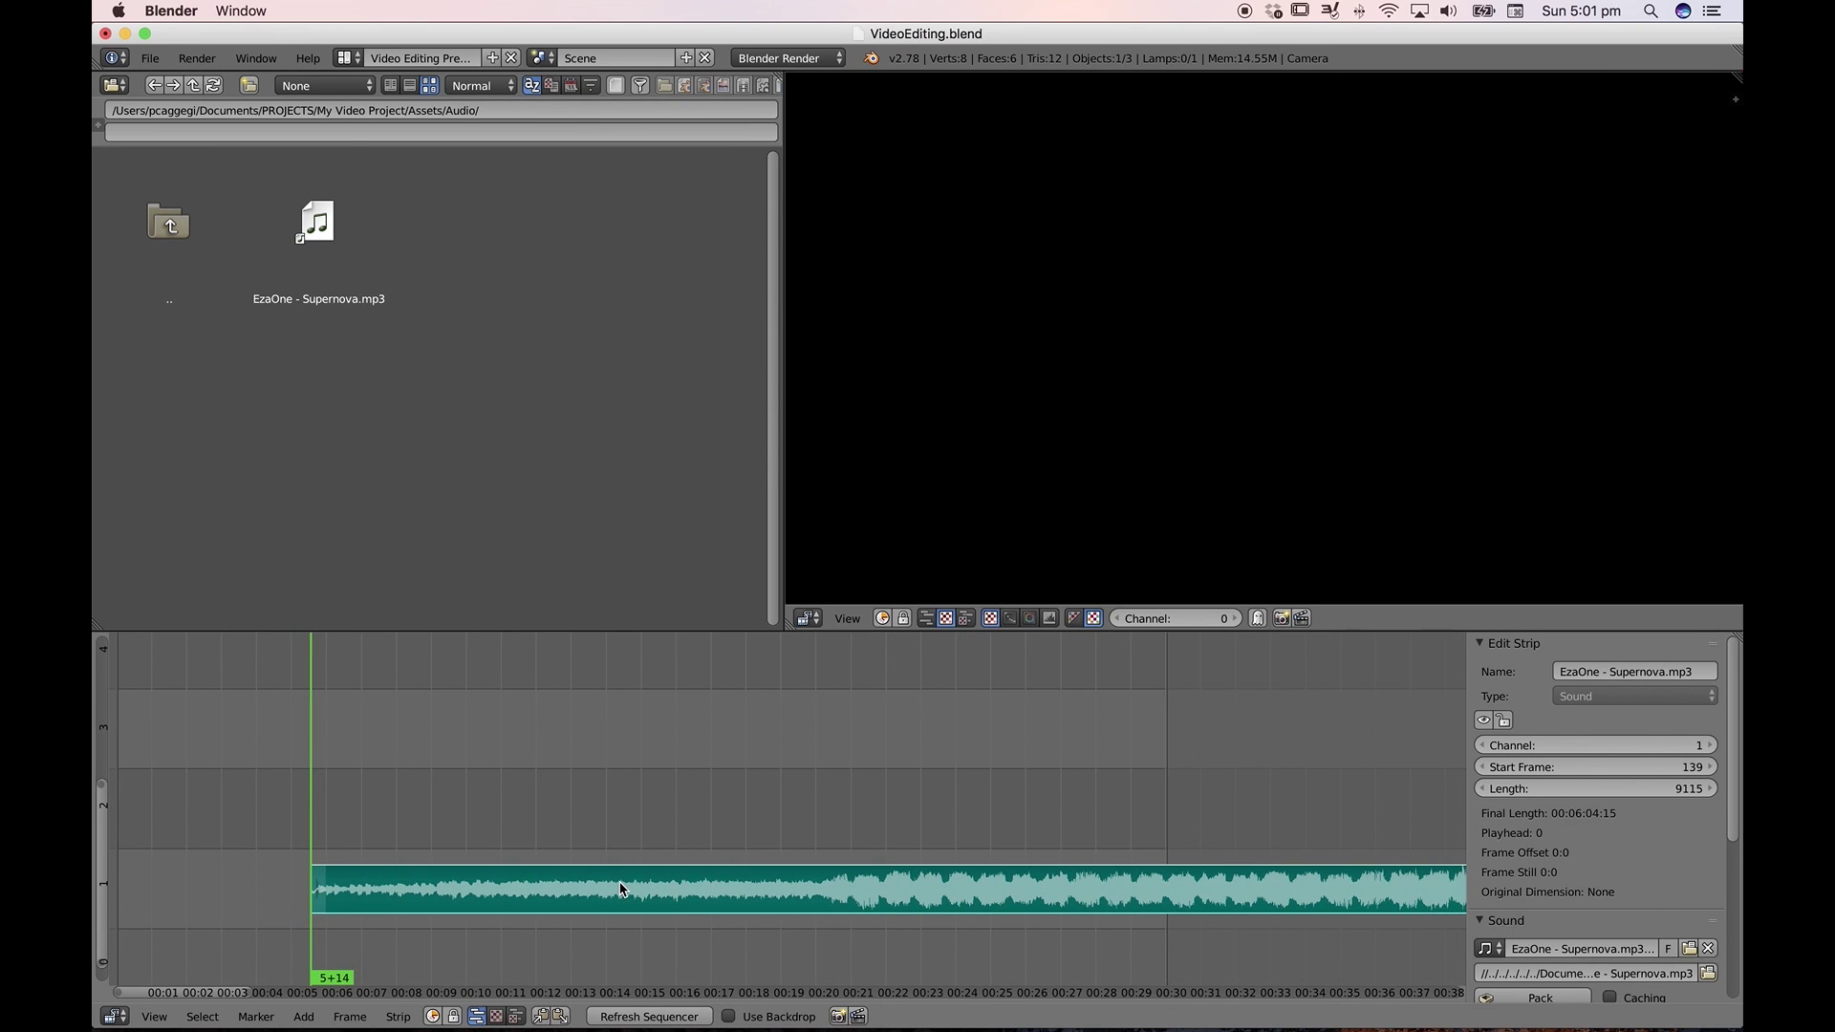
key(alt+a)
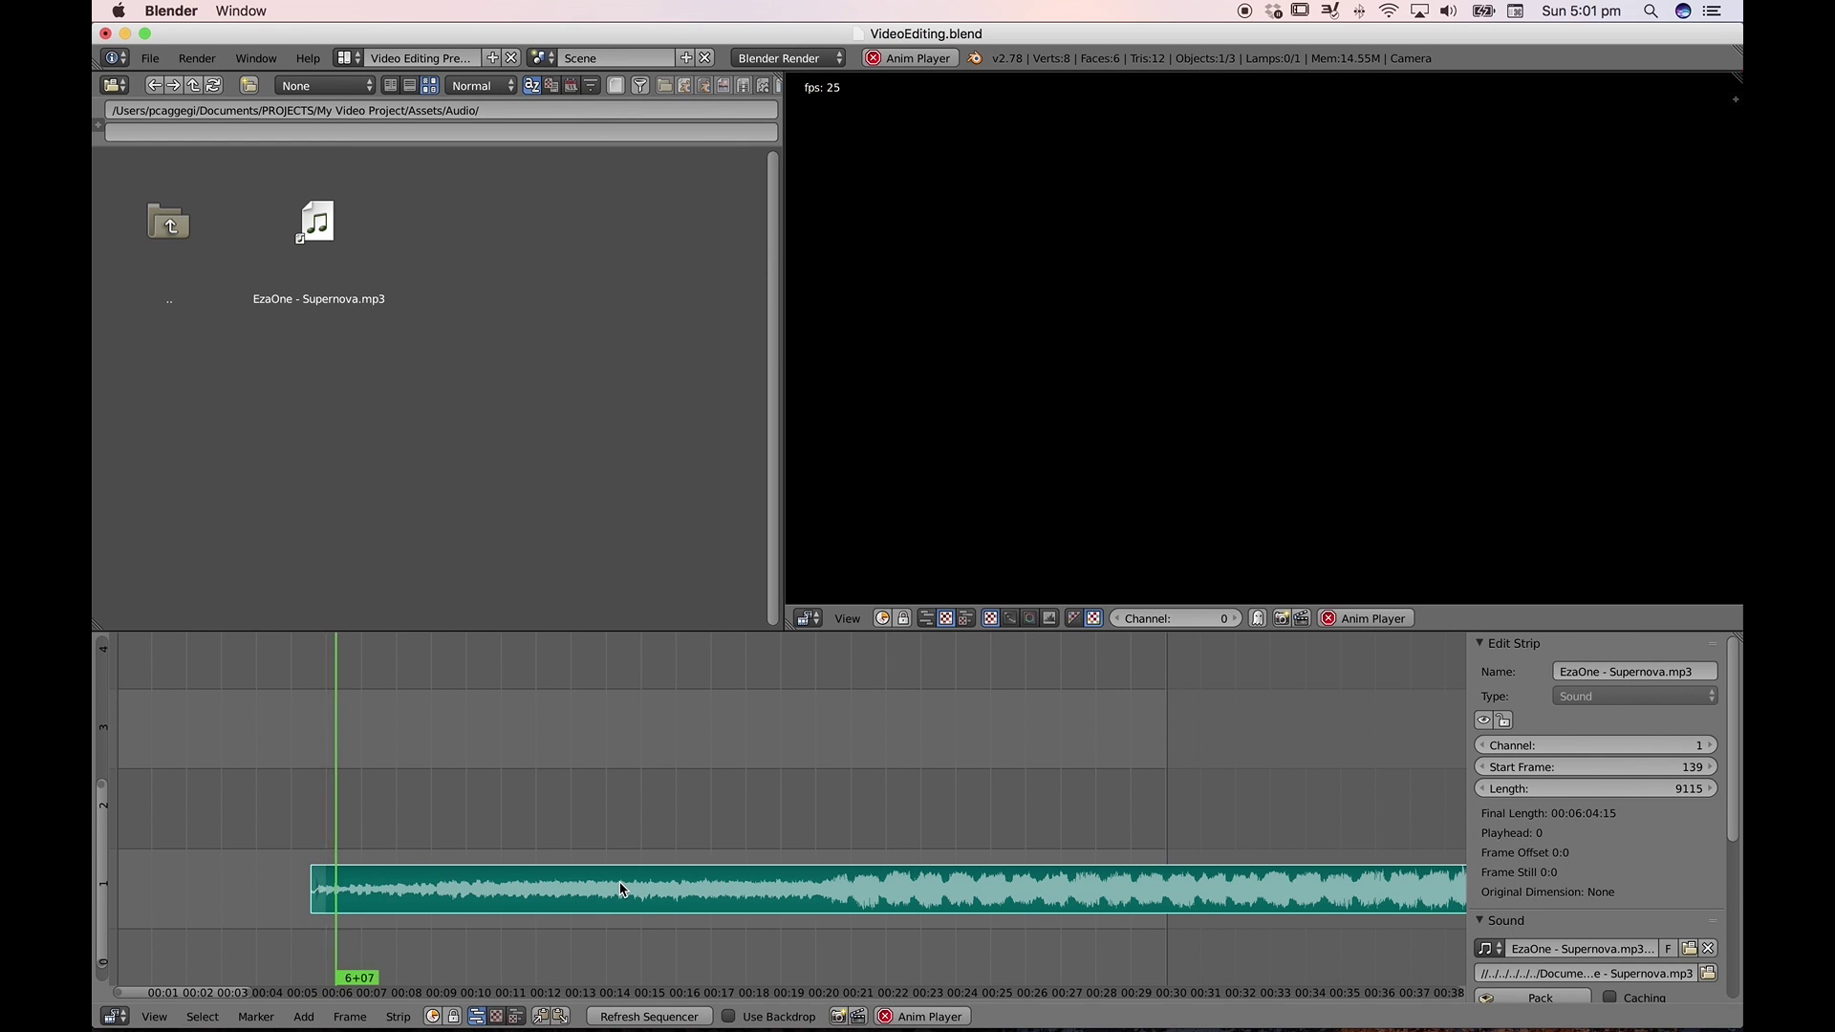
key(XF86AudioLowerVolume)
key(XF86AudioLowerVolume)
key(XF86AudioLowerVolume)
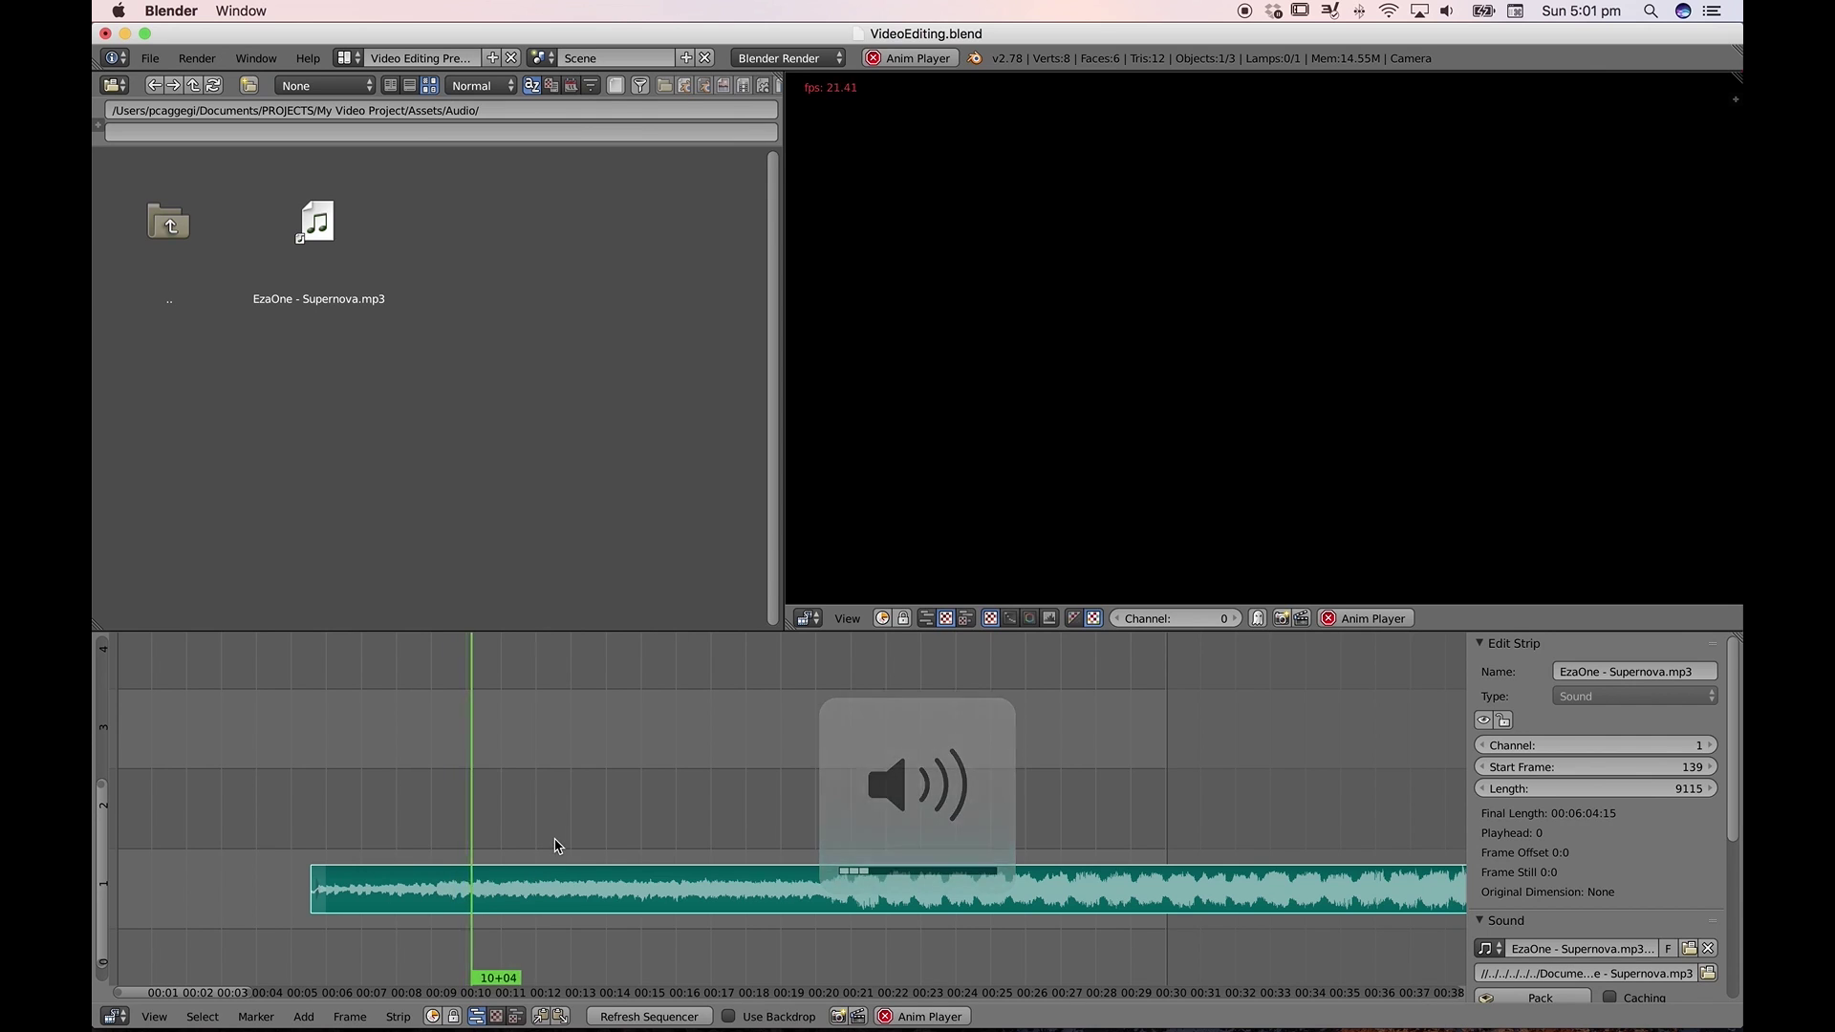
key(alt+a)
scroll(619, 841, left, 1)
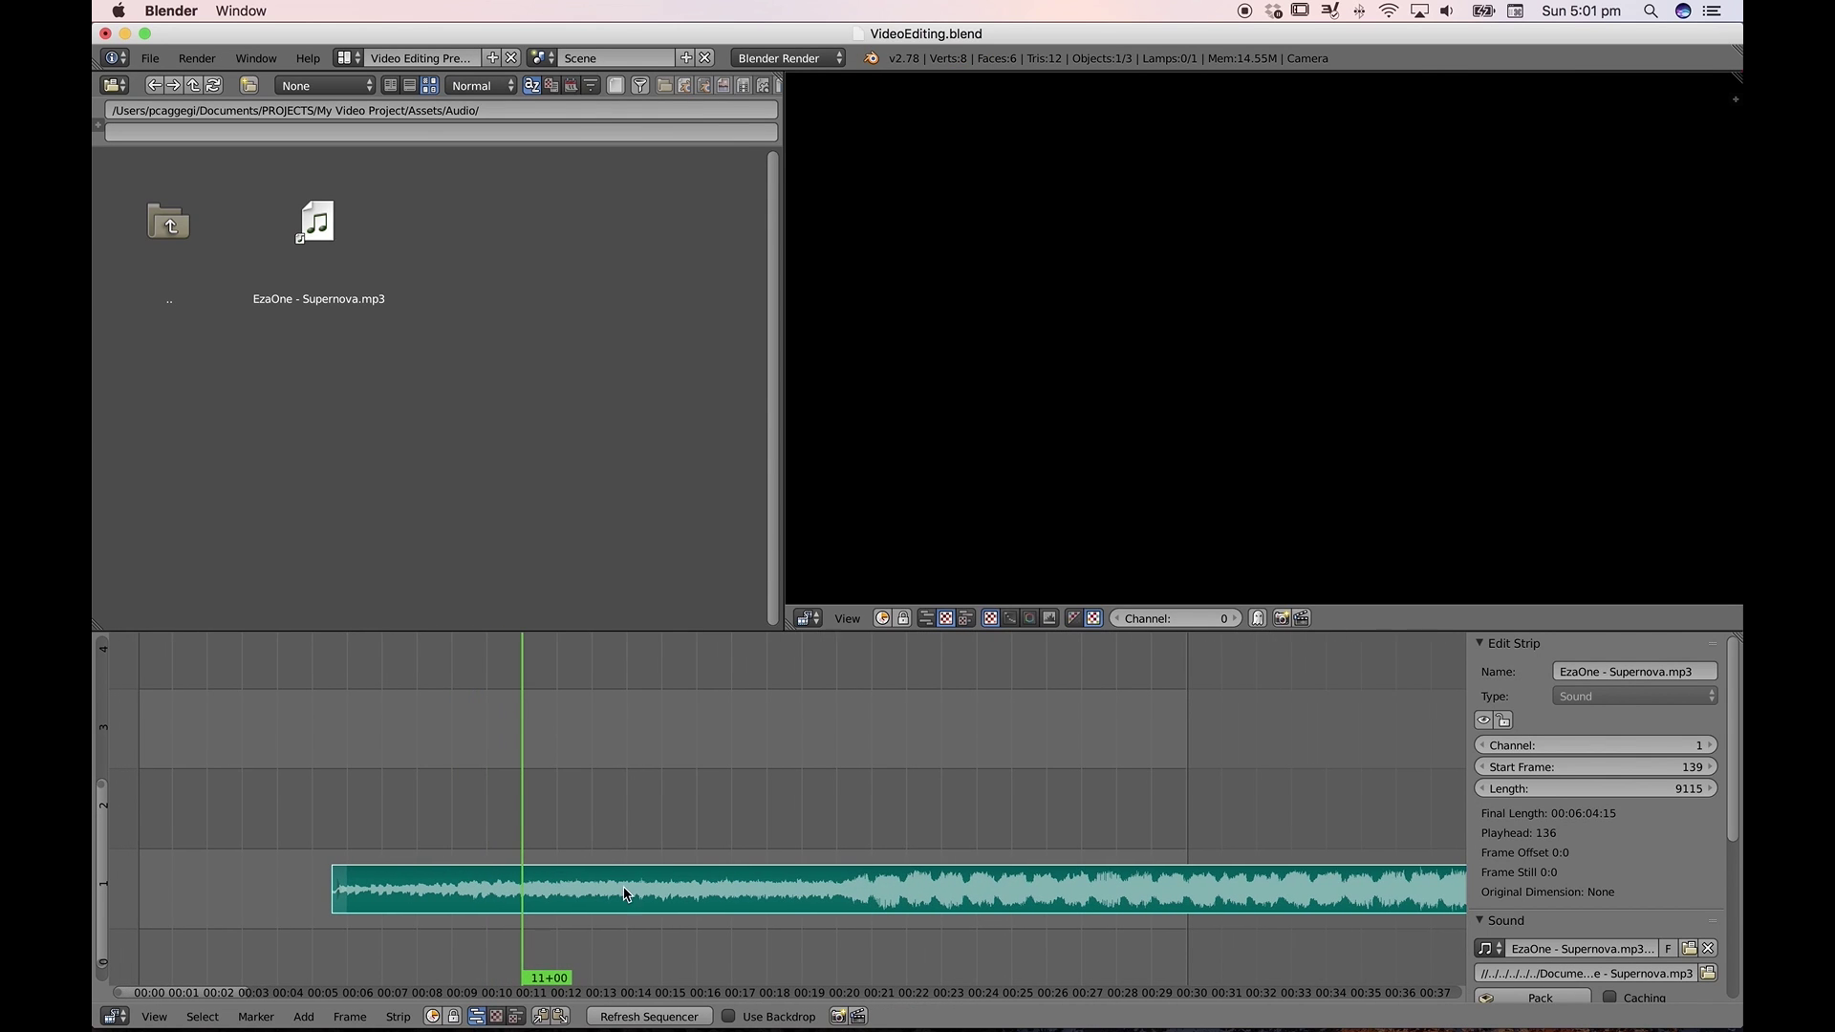
Delete the music strip and open the Assets/Stills/Wireframe folder in the file browser
key(x)
click(624, 894)
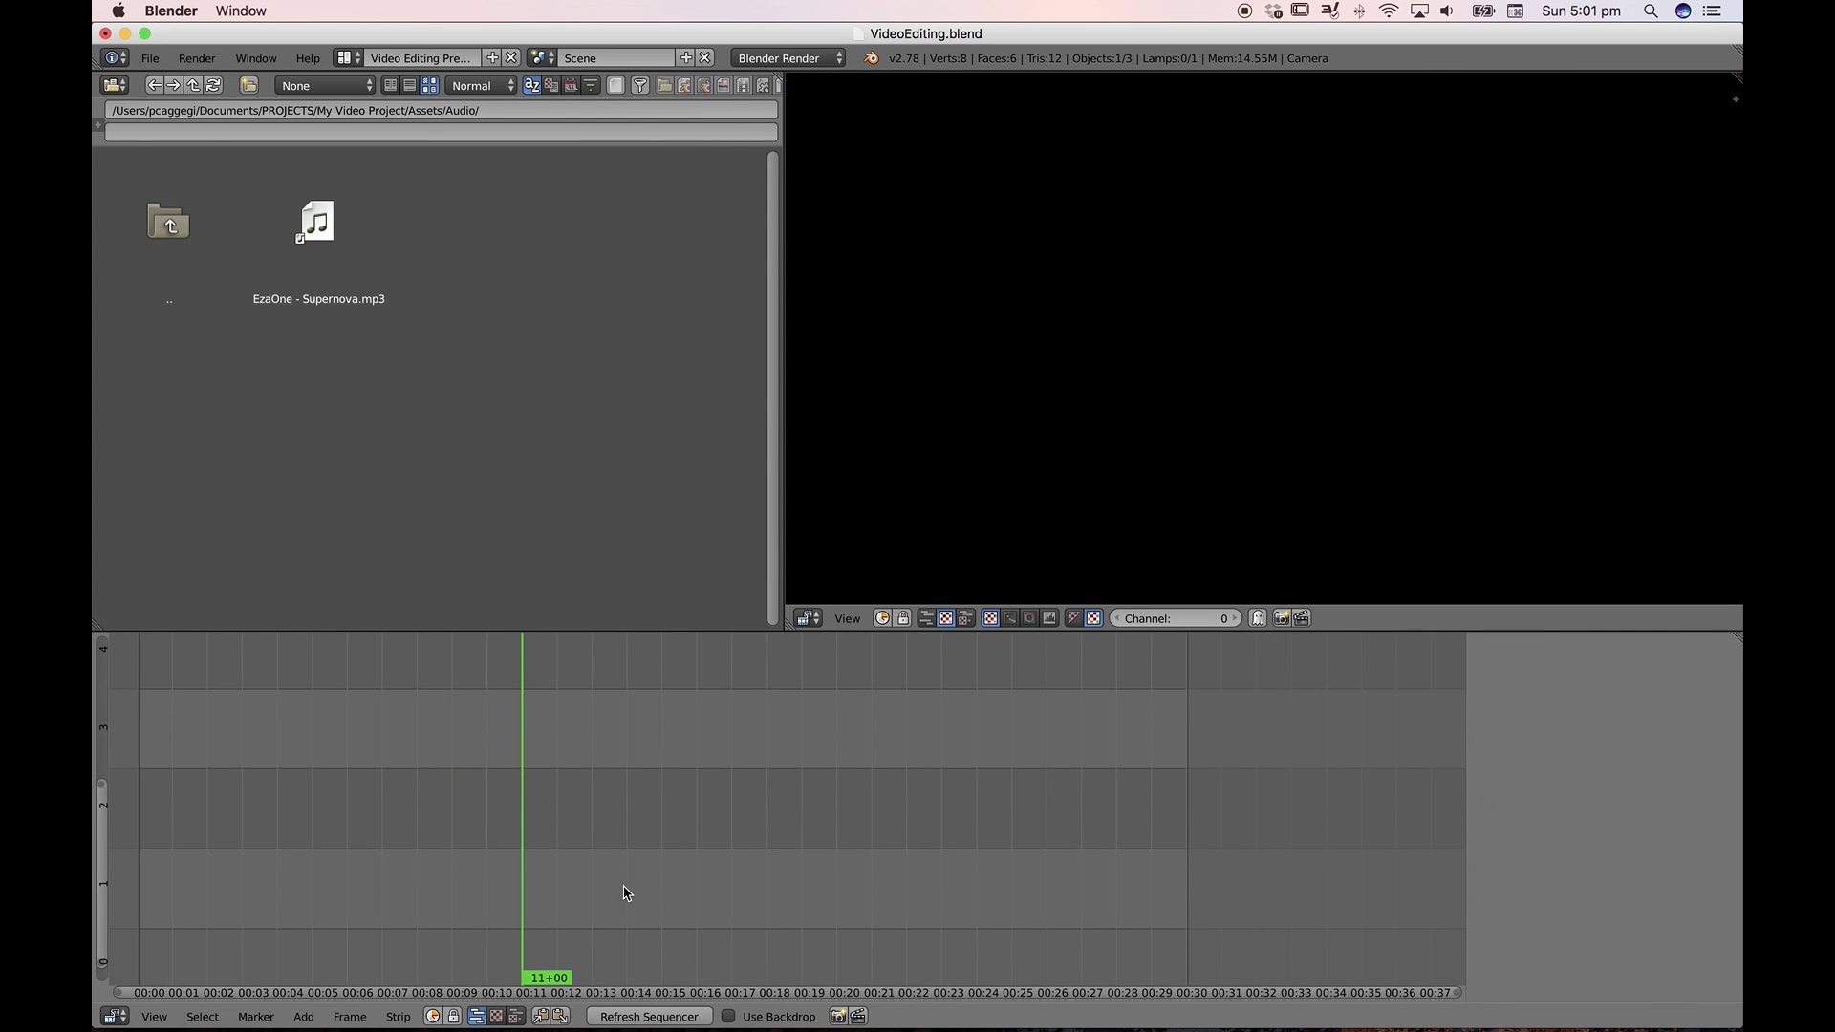
click(234, 291)
click(442, 247)
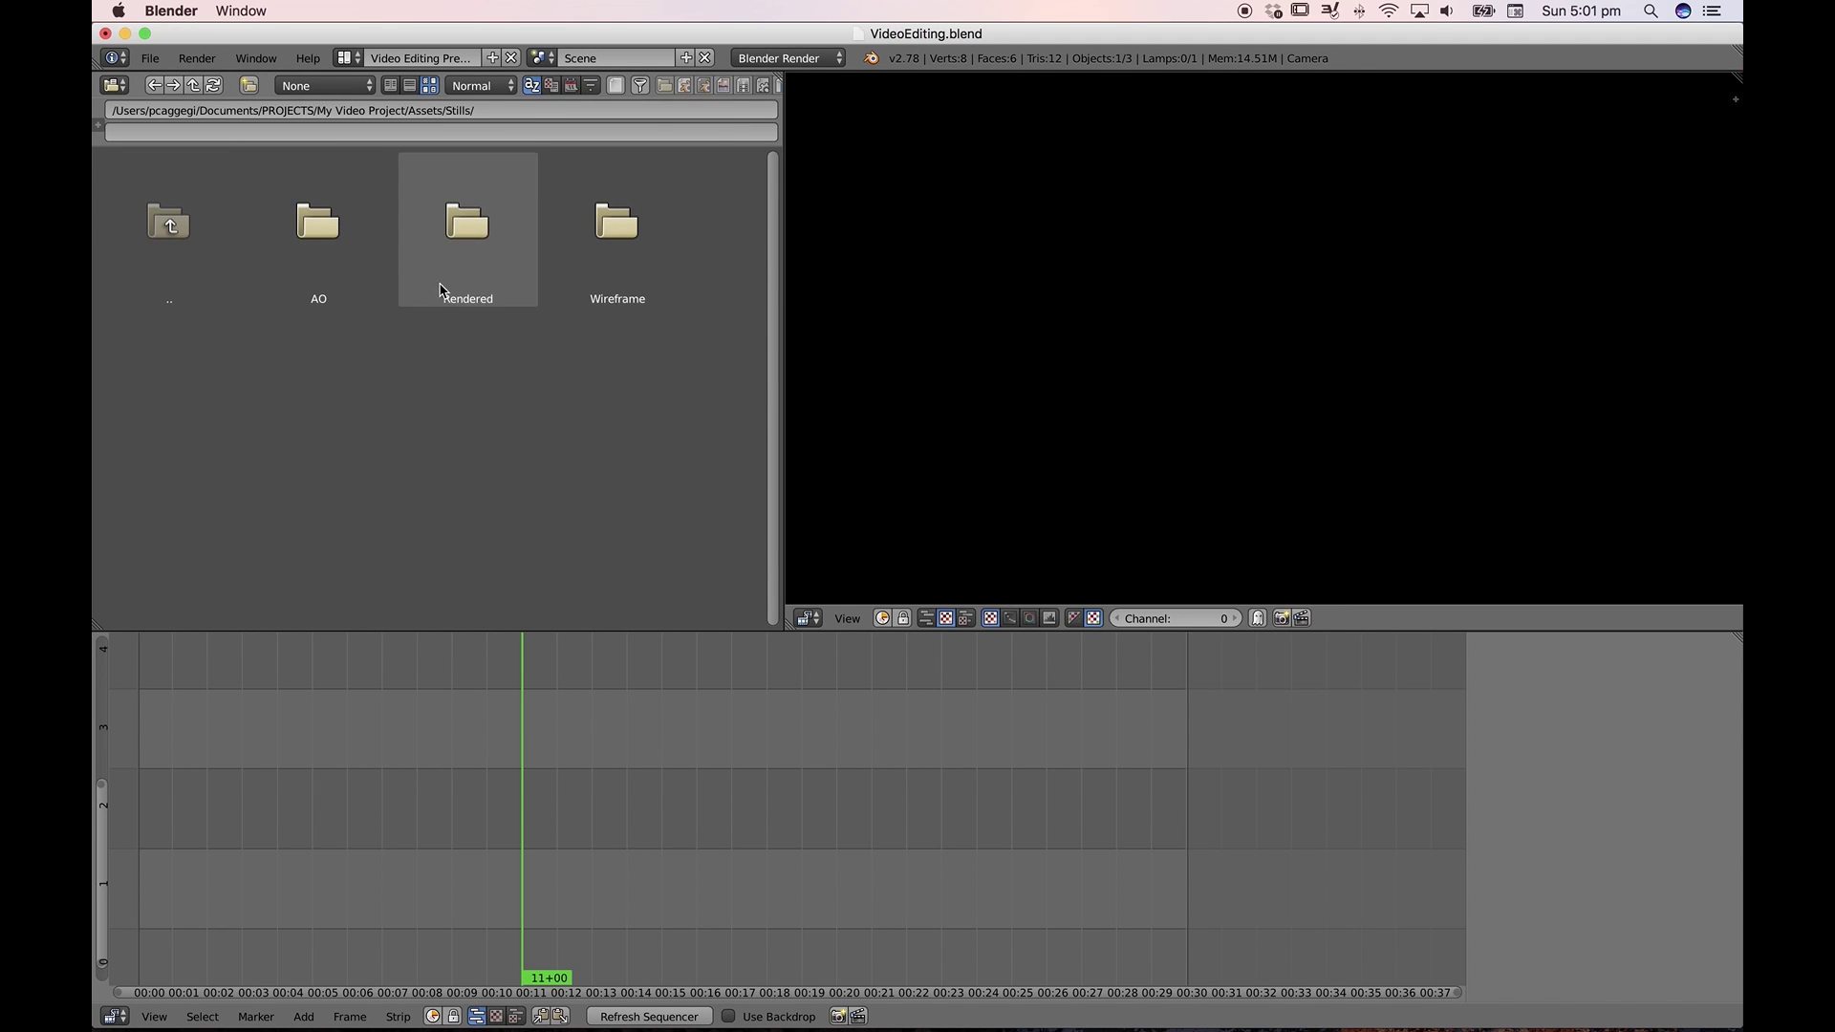
click(602, 240)
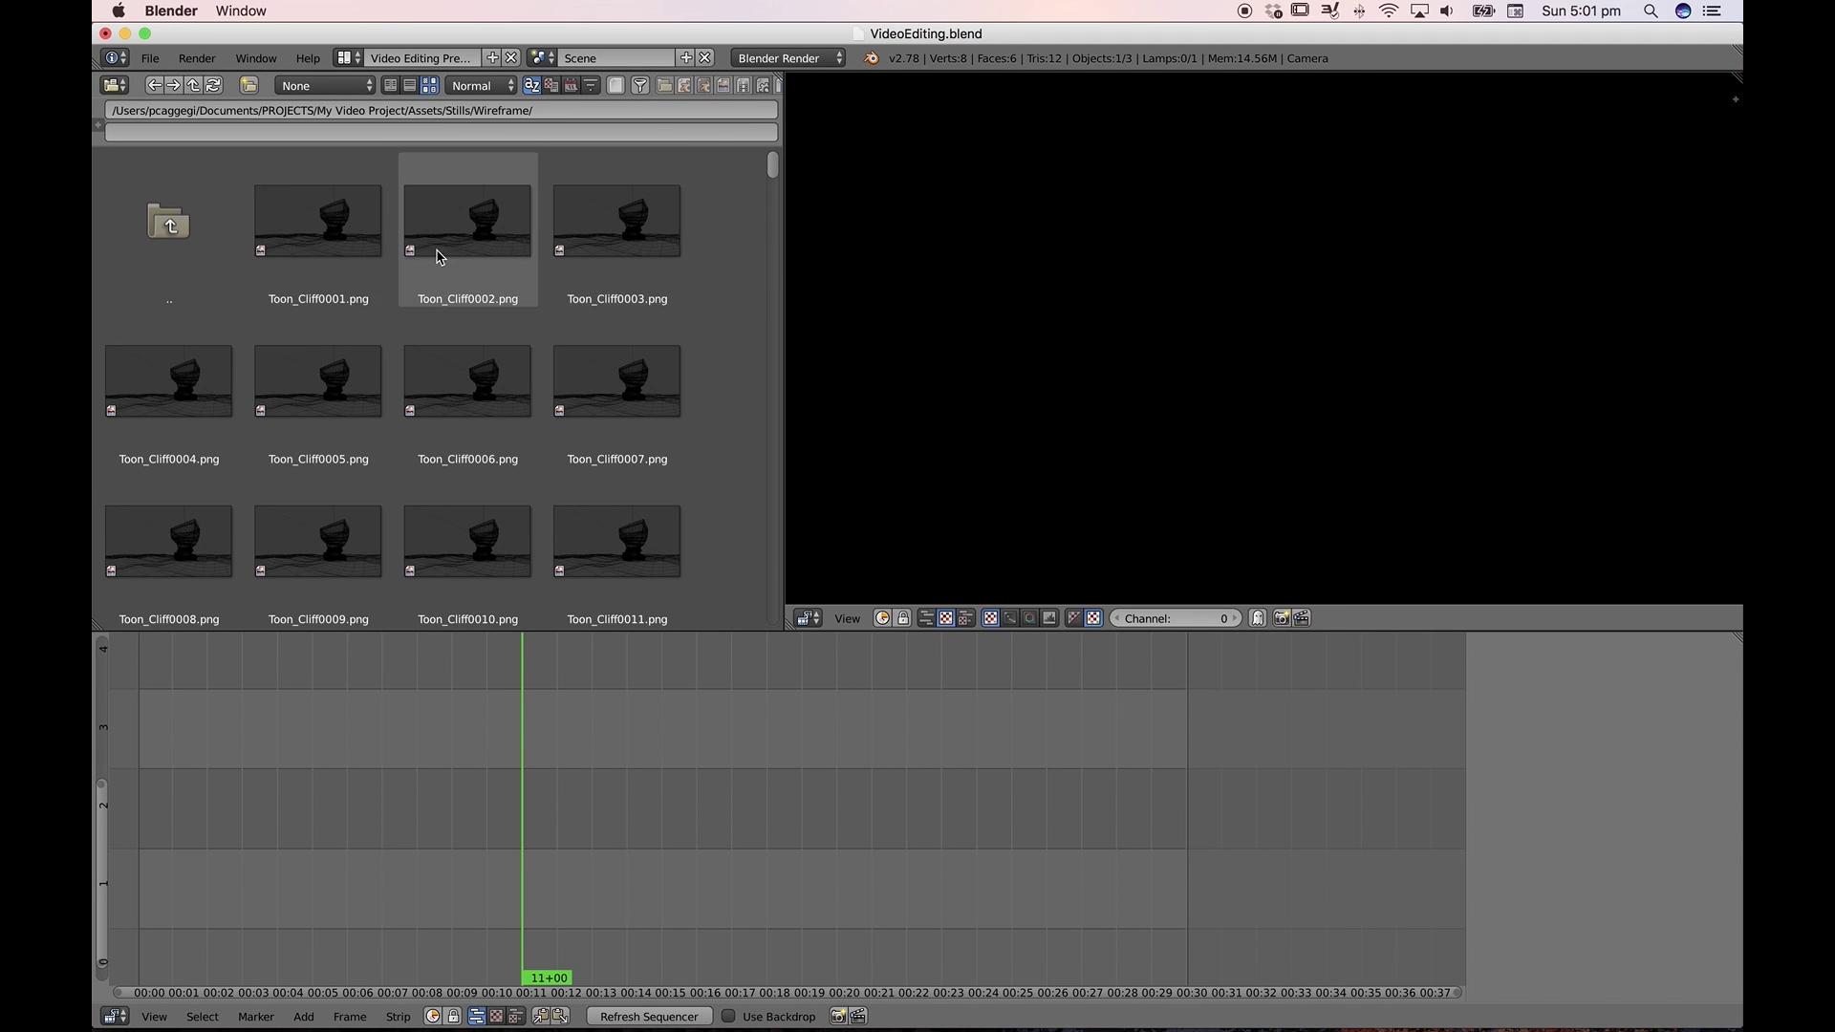
Select all Toon_Cliff PNG files in the Wireframe folder and add them as one image strip on channel 1 at 11+00
click(351, 222)
shift+click(608, 396)
click(331, 238)
key(a)
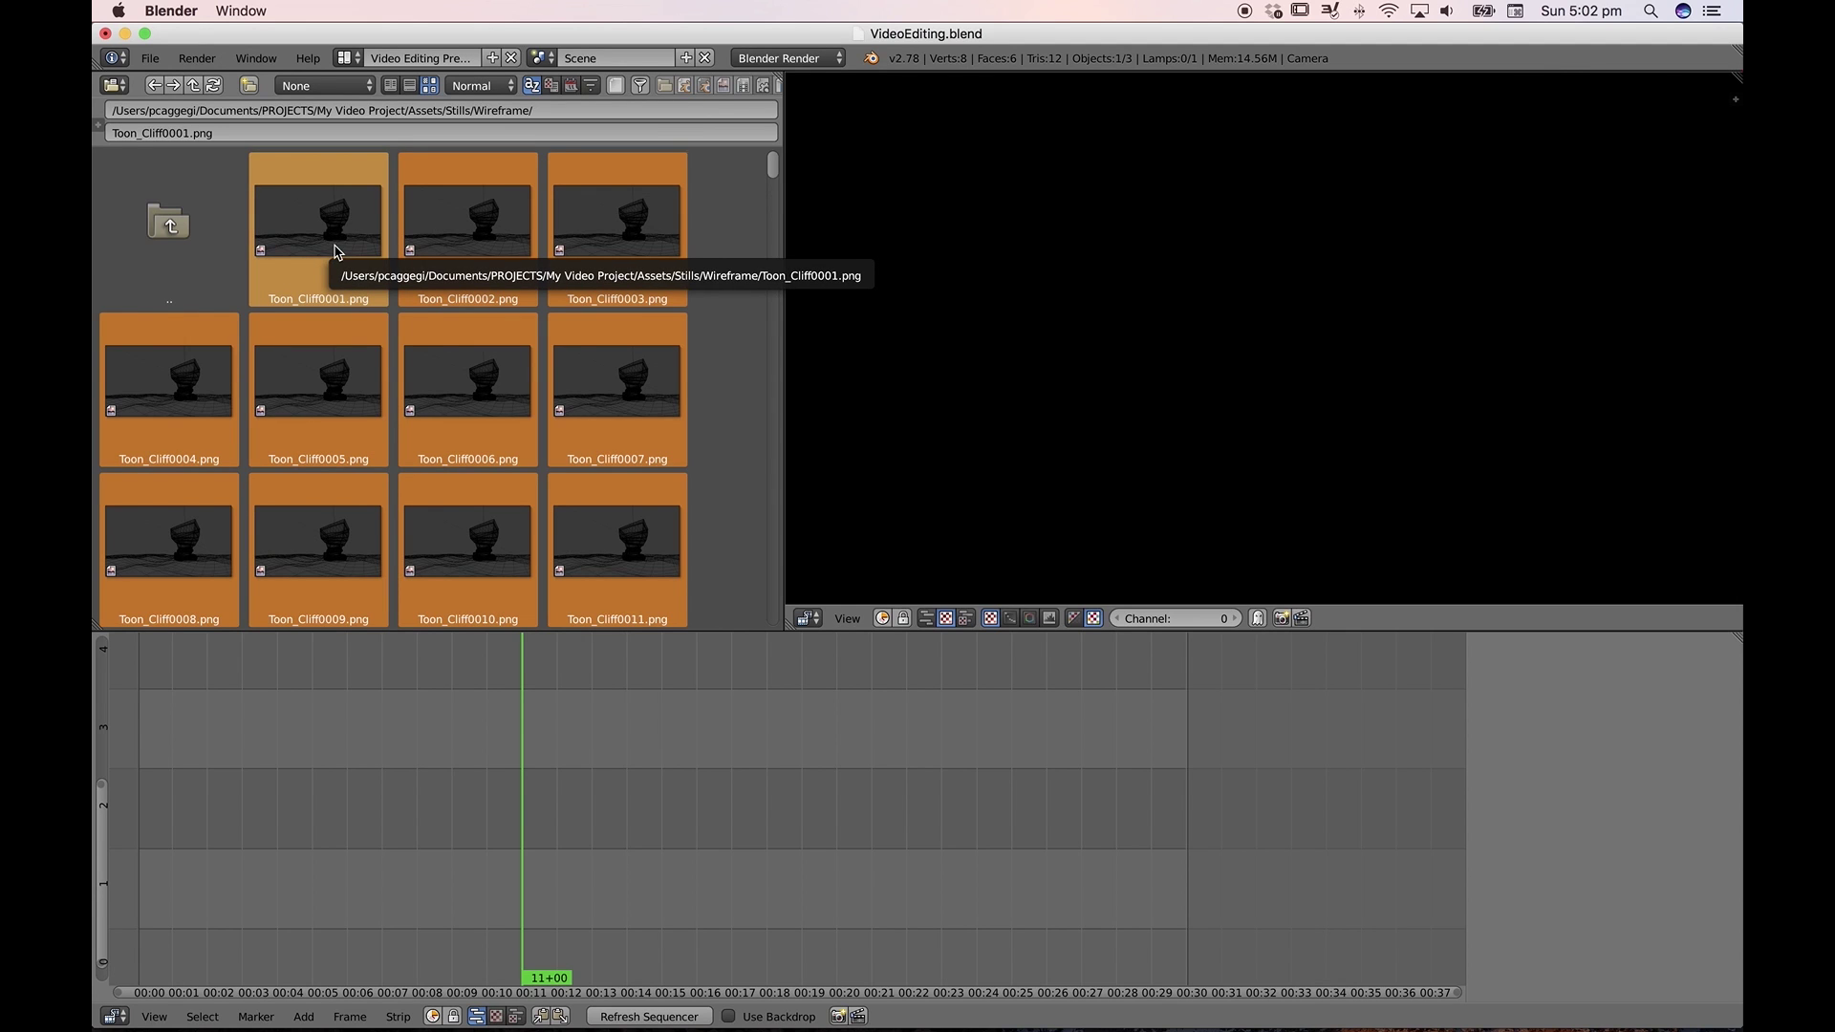
drag(323, 231, 320, 880)
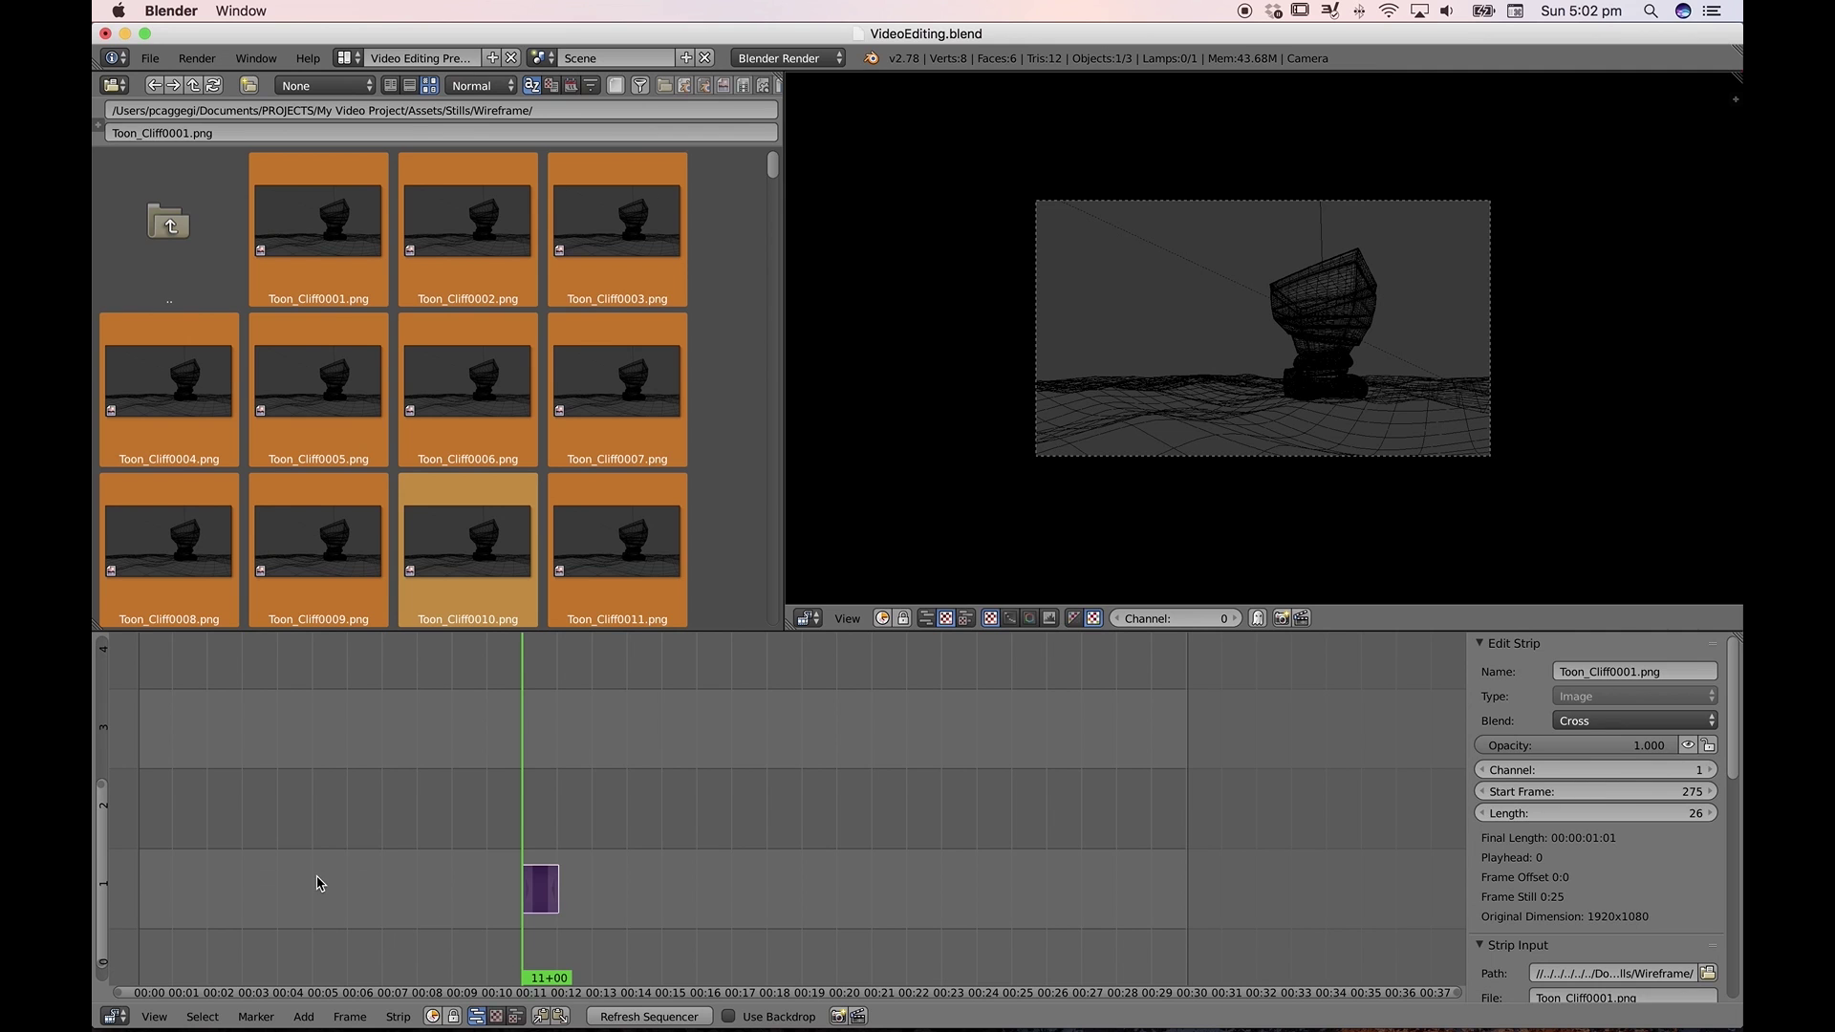
Try to extend the Toon_Cliff image strip by moving its end handle later in the timeline, and cancel the change
scroll(542, 892, up, 4)
scroll(535, 889, left, 1)
scroll(532, 887, down, 3)
scroll(535, 832, up, 1)
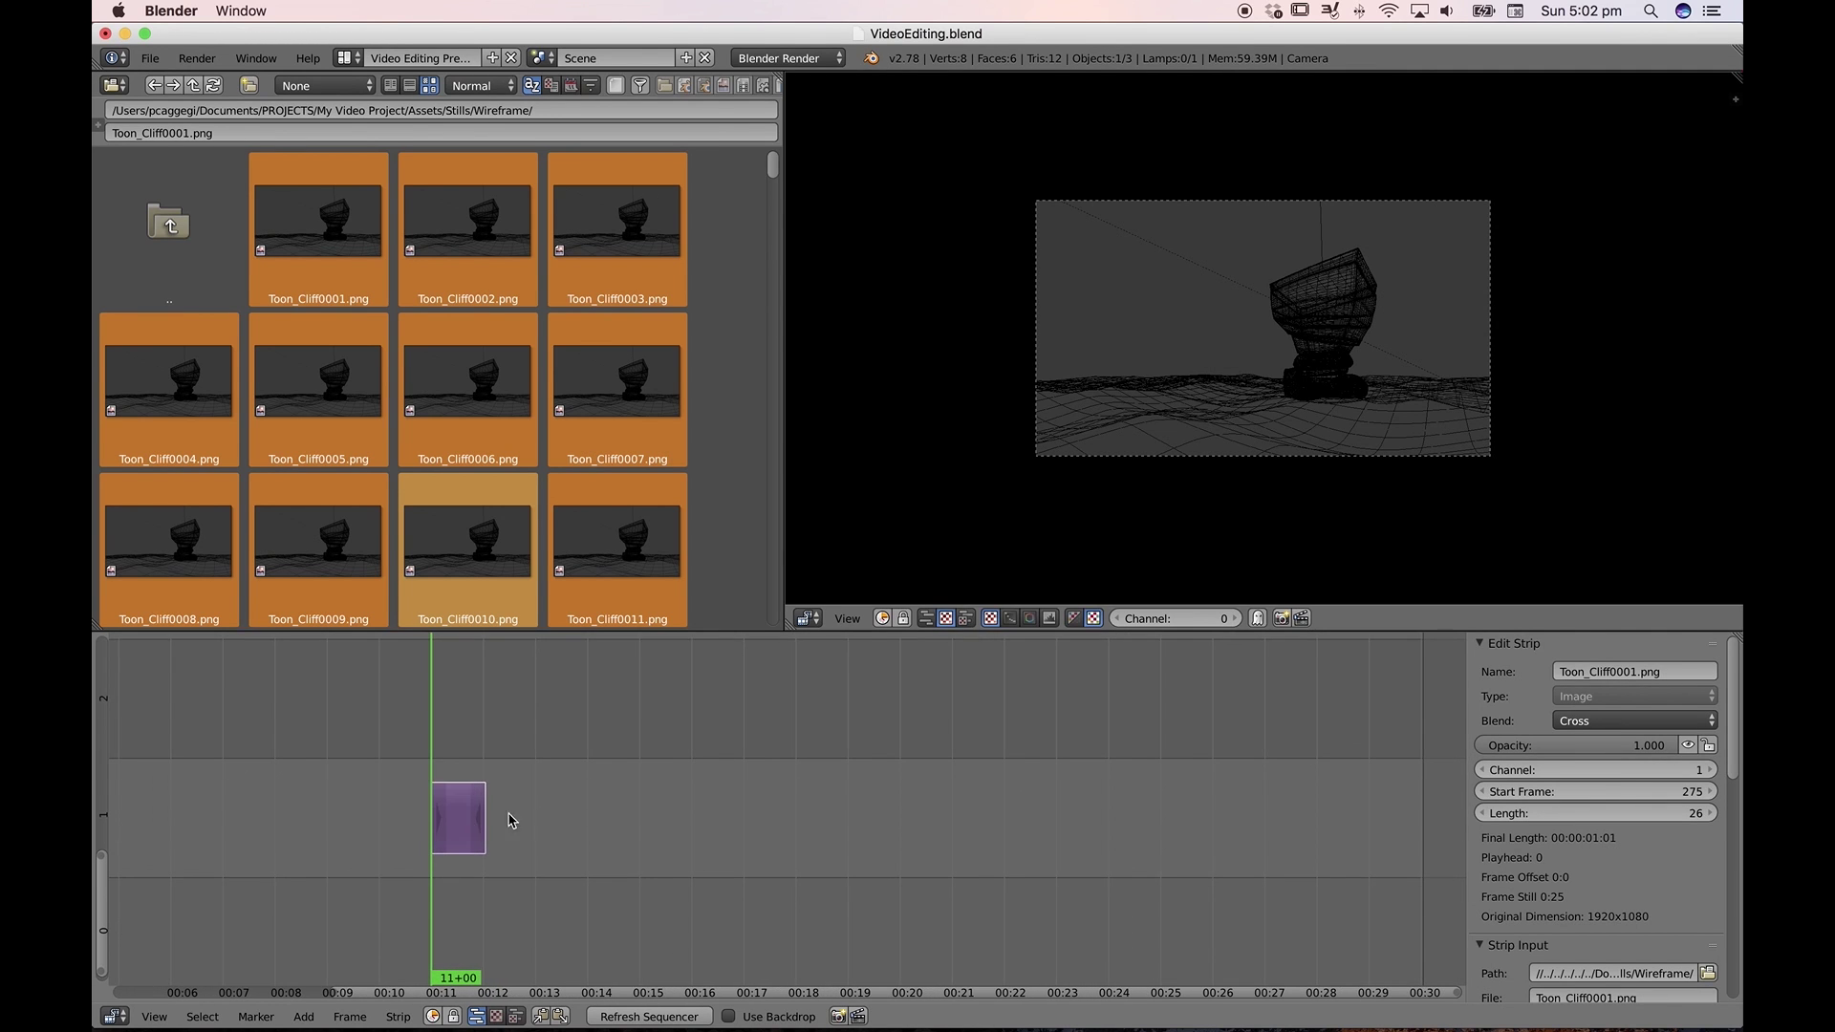
drag(484, 820, 849, 841)
right_click(879, 832)
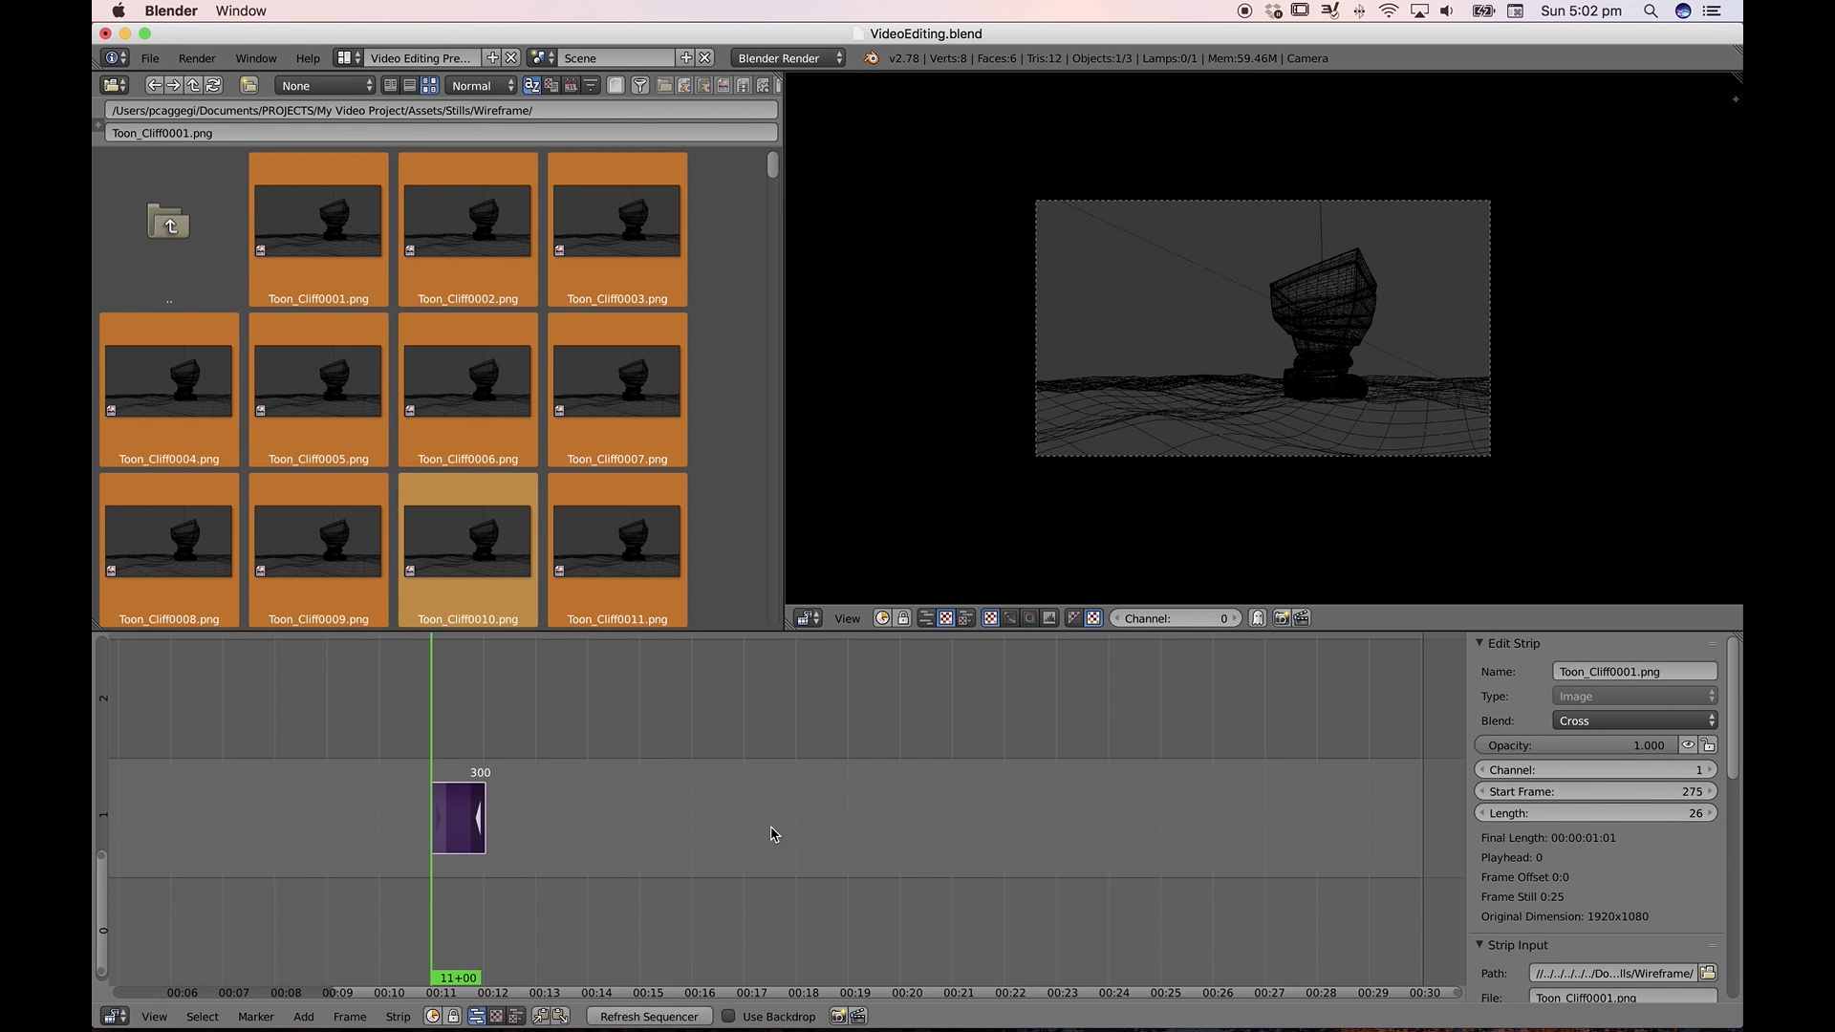
Delete the Toon_Cliff image strip and go back to the Stills folder with the playhead at 0+01
key(x)
click(600, 819)
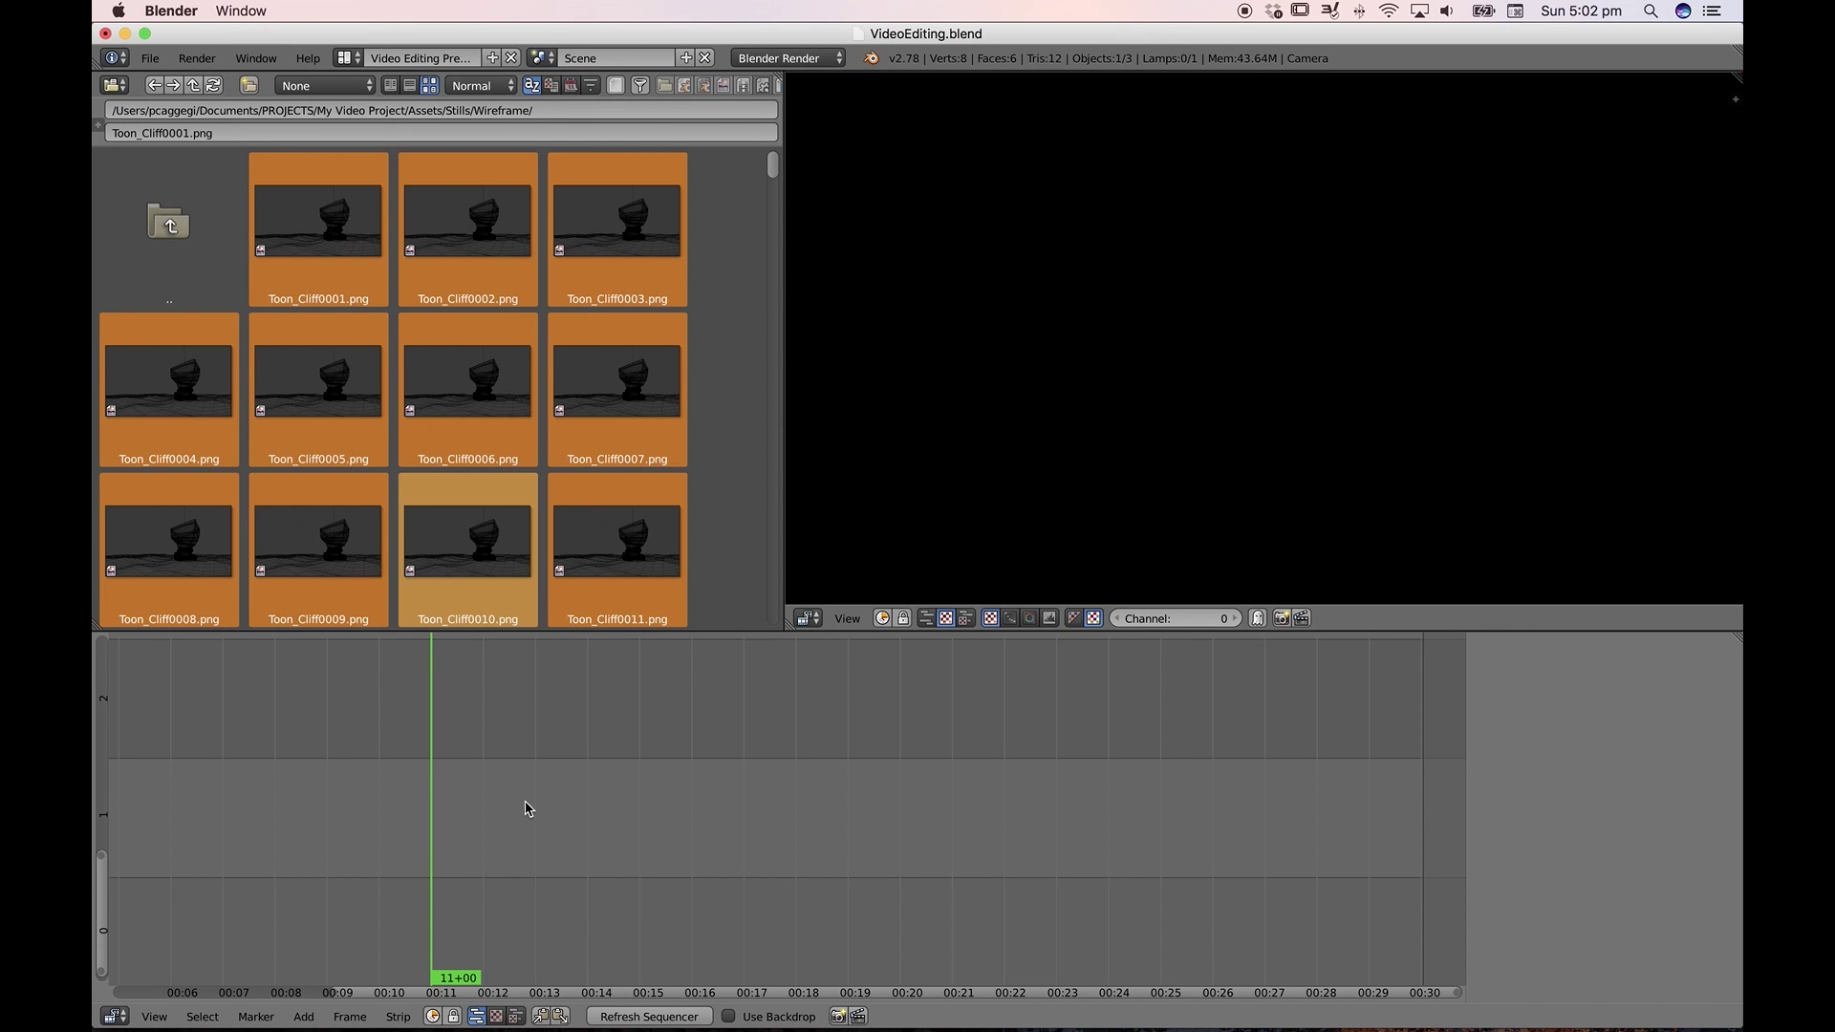
click(181, 234)
key(Home)
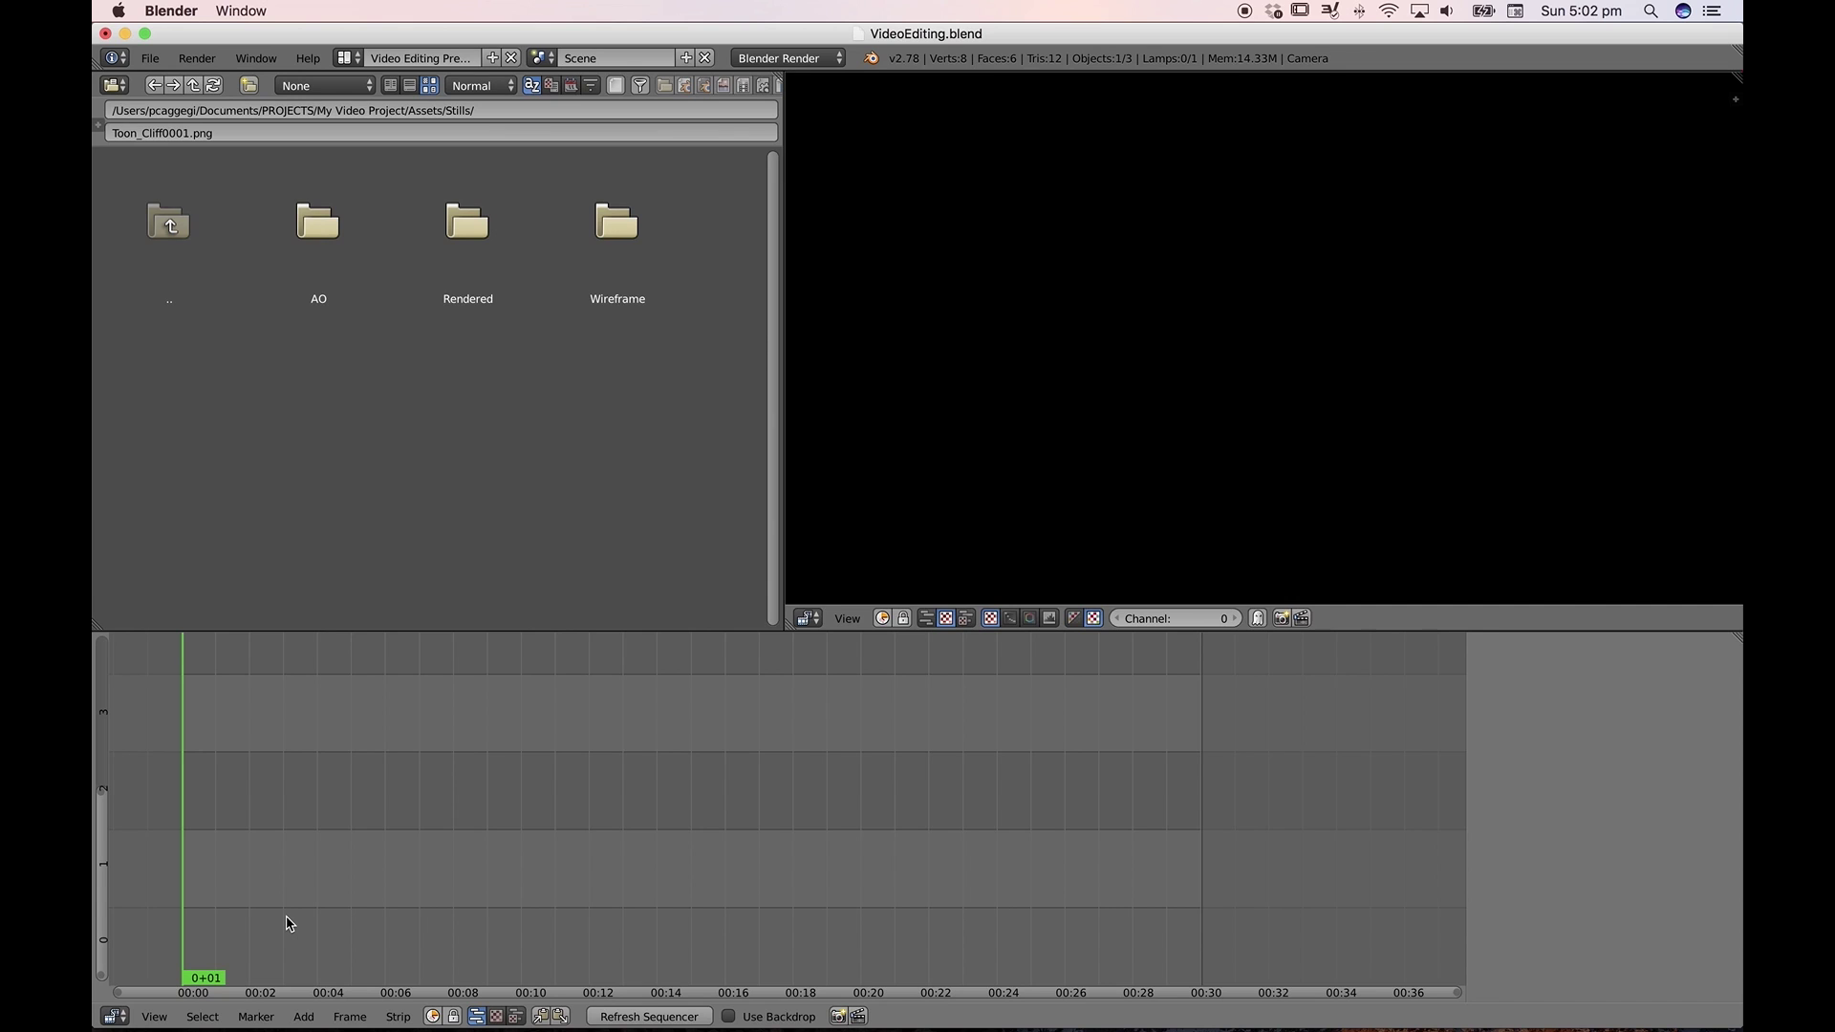
Add all Toon_Cliff PNG files from the Stills/Wireframe folder as one image strip on channel 1 at frame 1
key(shift+a)
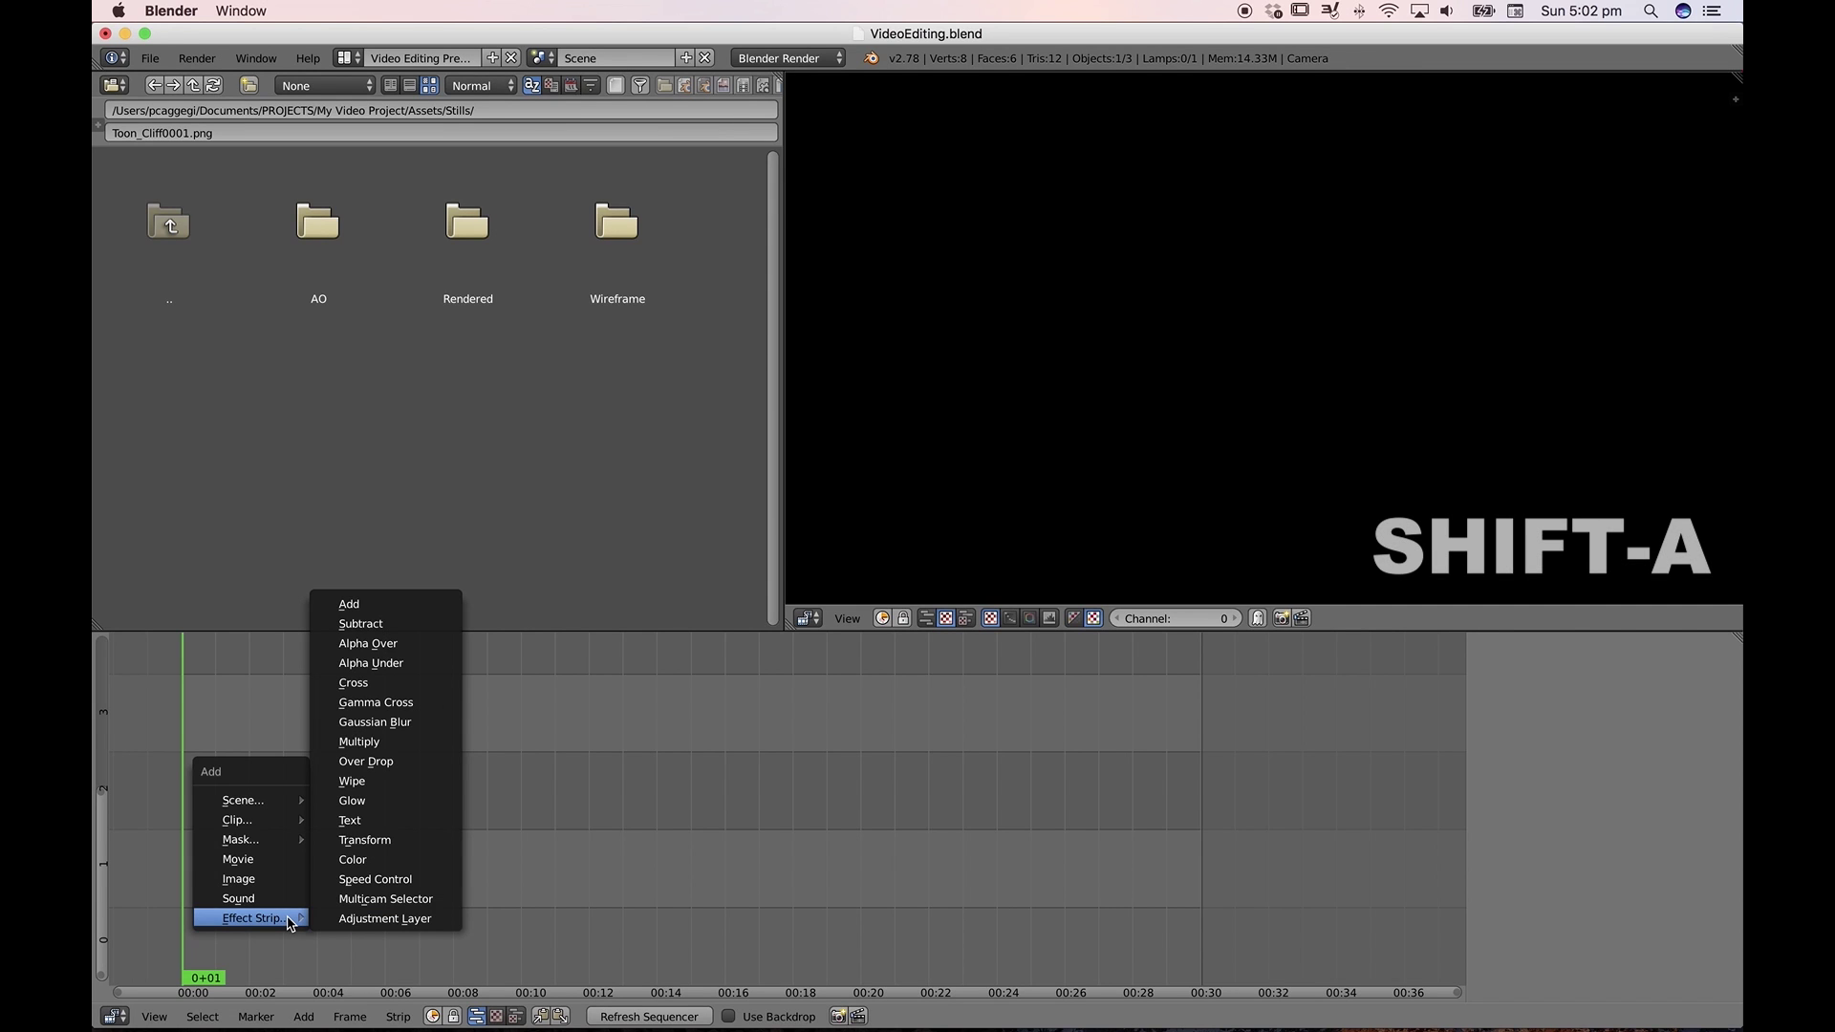
click(265, 885)
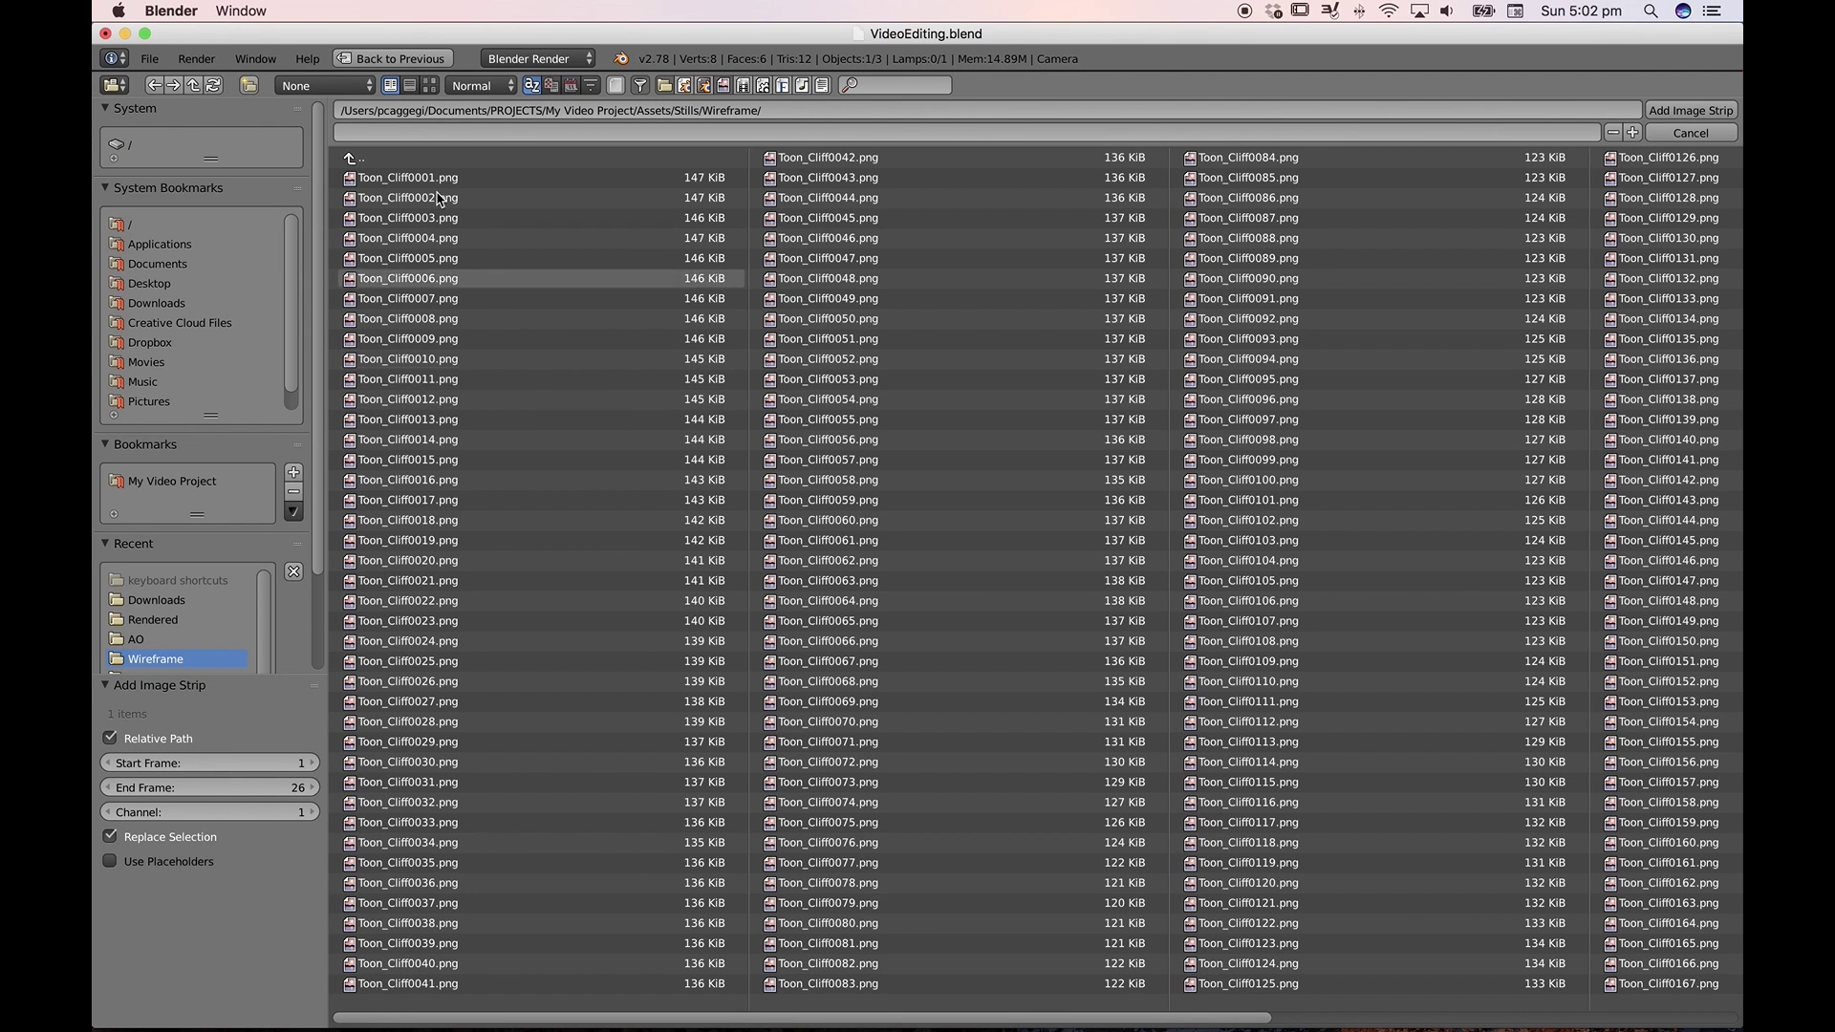
click(421, 160)
click(414, 218)
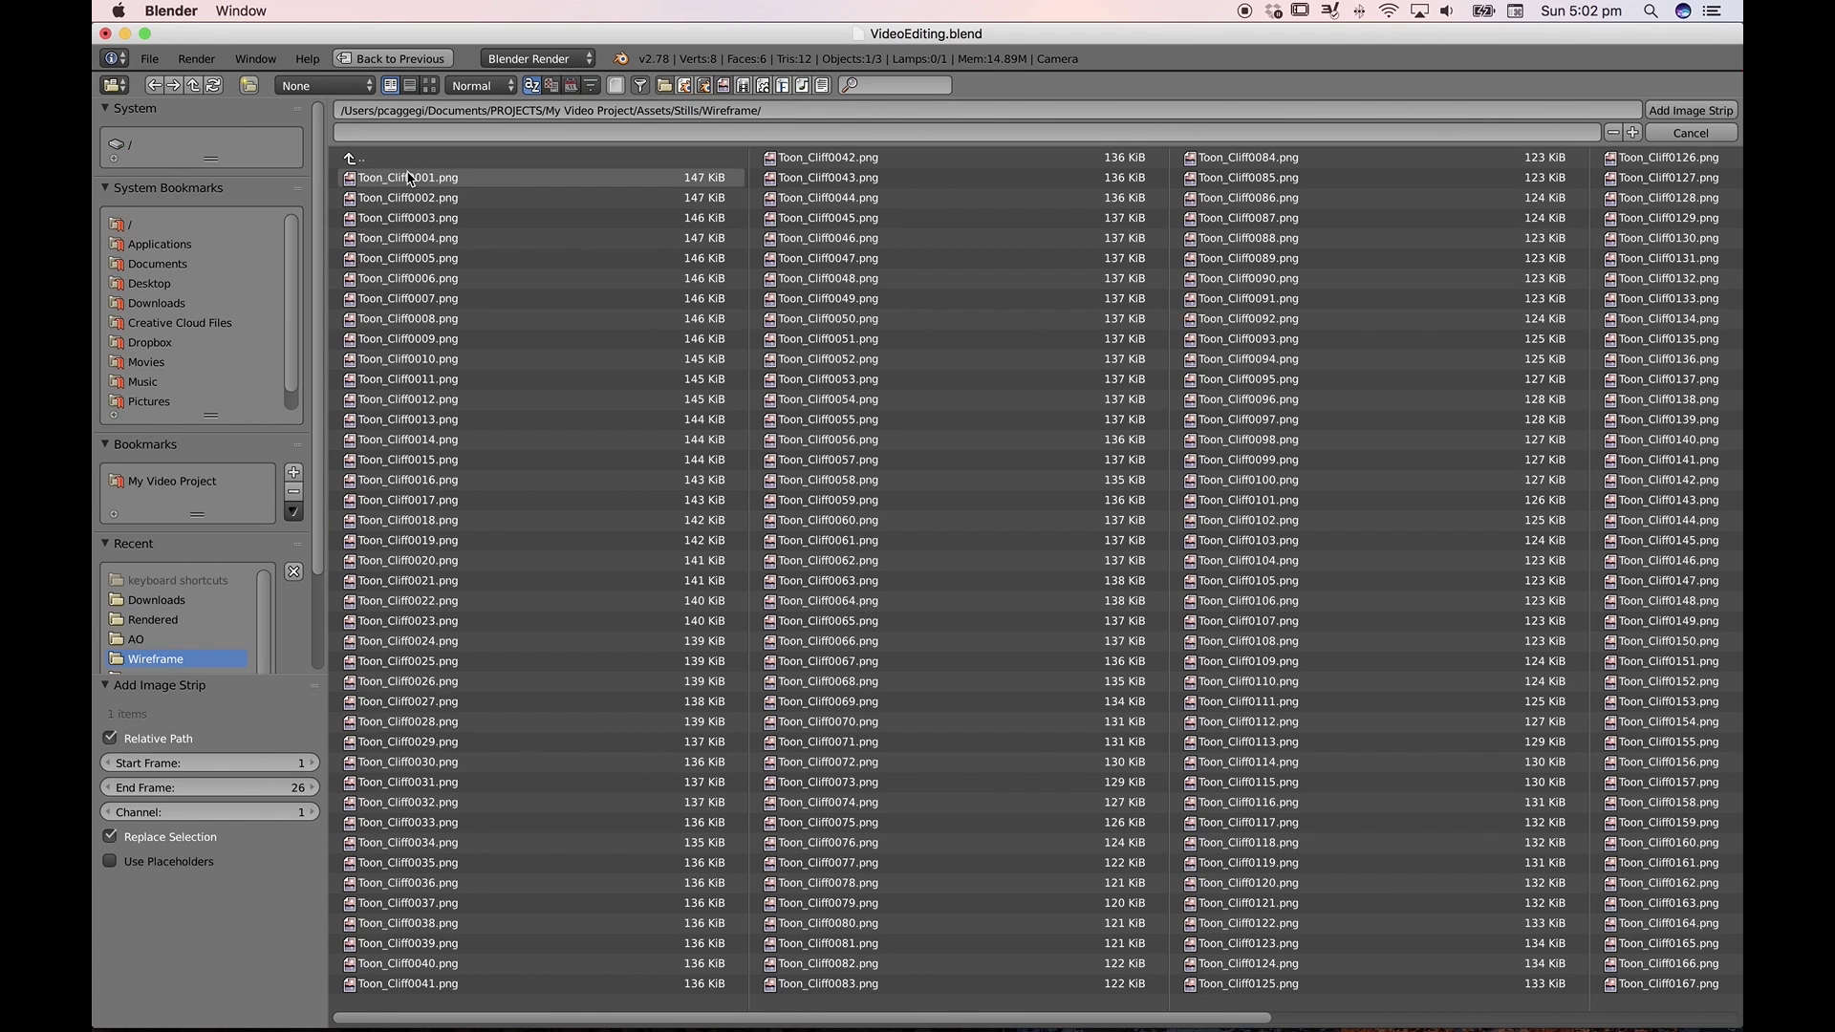
click(409, 181)
key(a)
key(a)
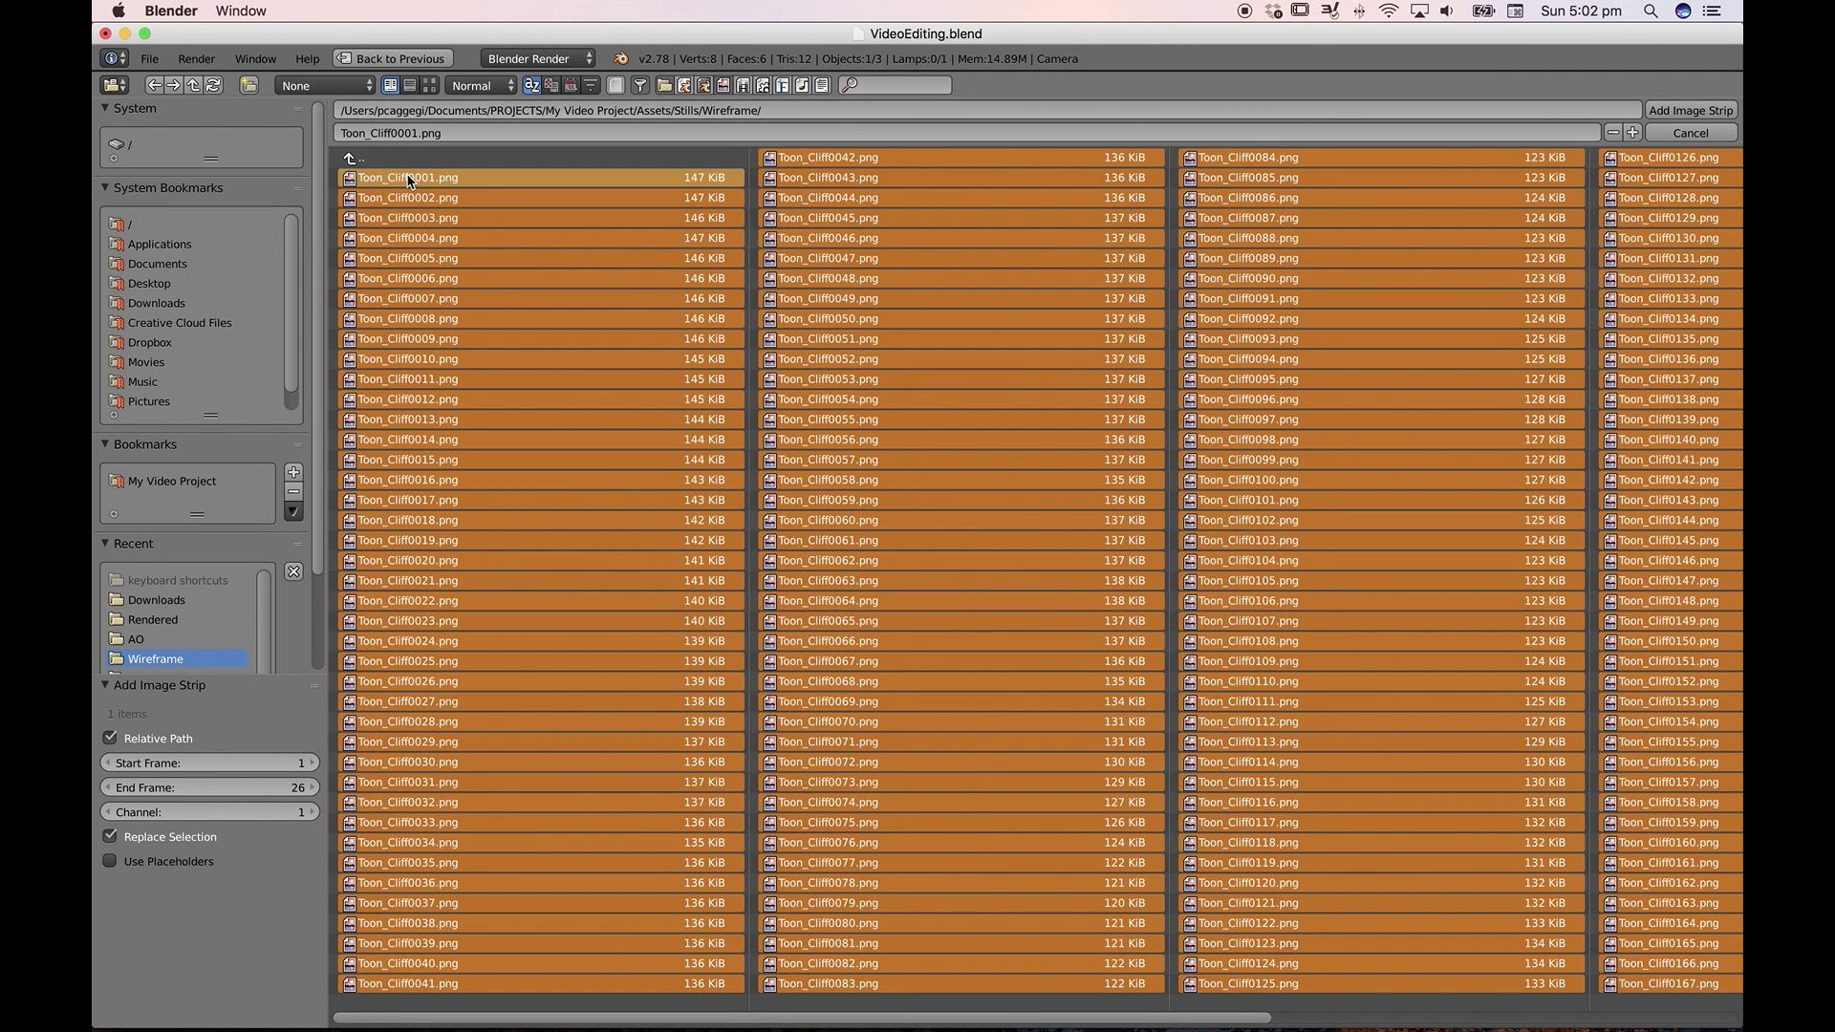
key(Return)
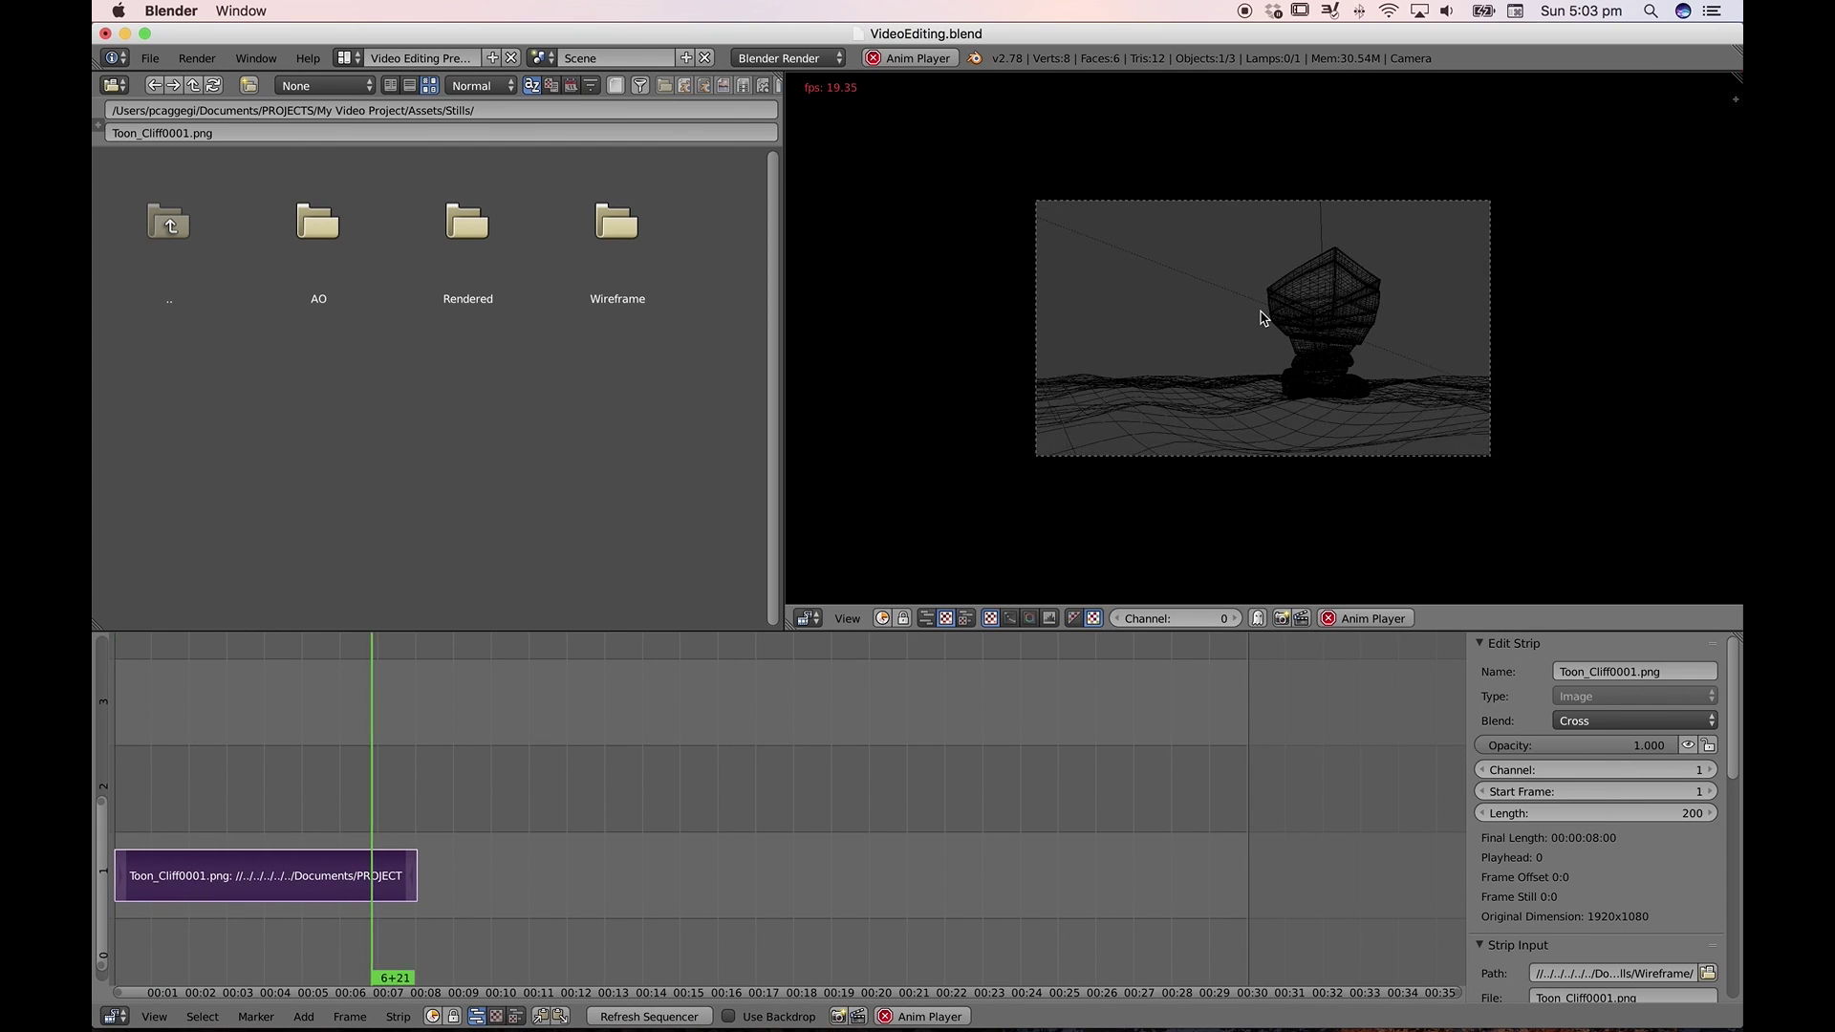
Play back the wireframe image strip with the preview enlarged, stop playback and return the playhead to the first frame
scroll(1261, 315, up, 5)
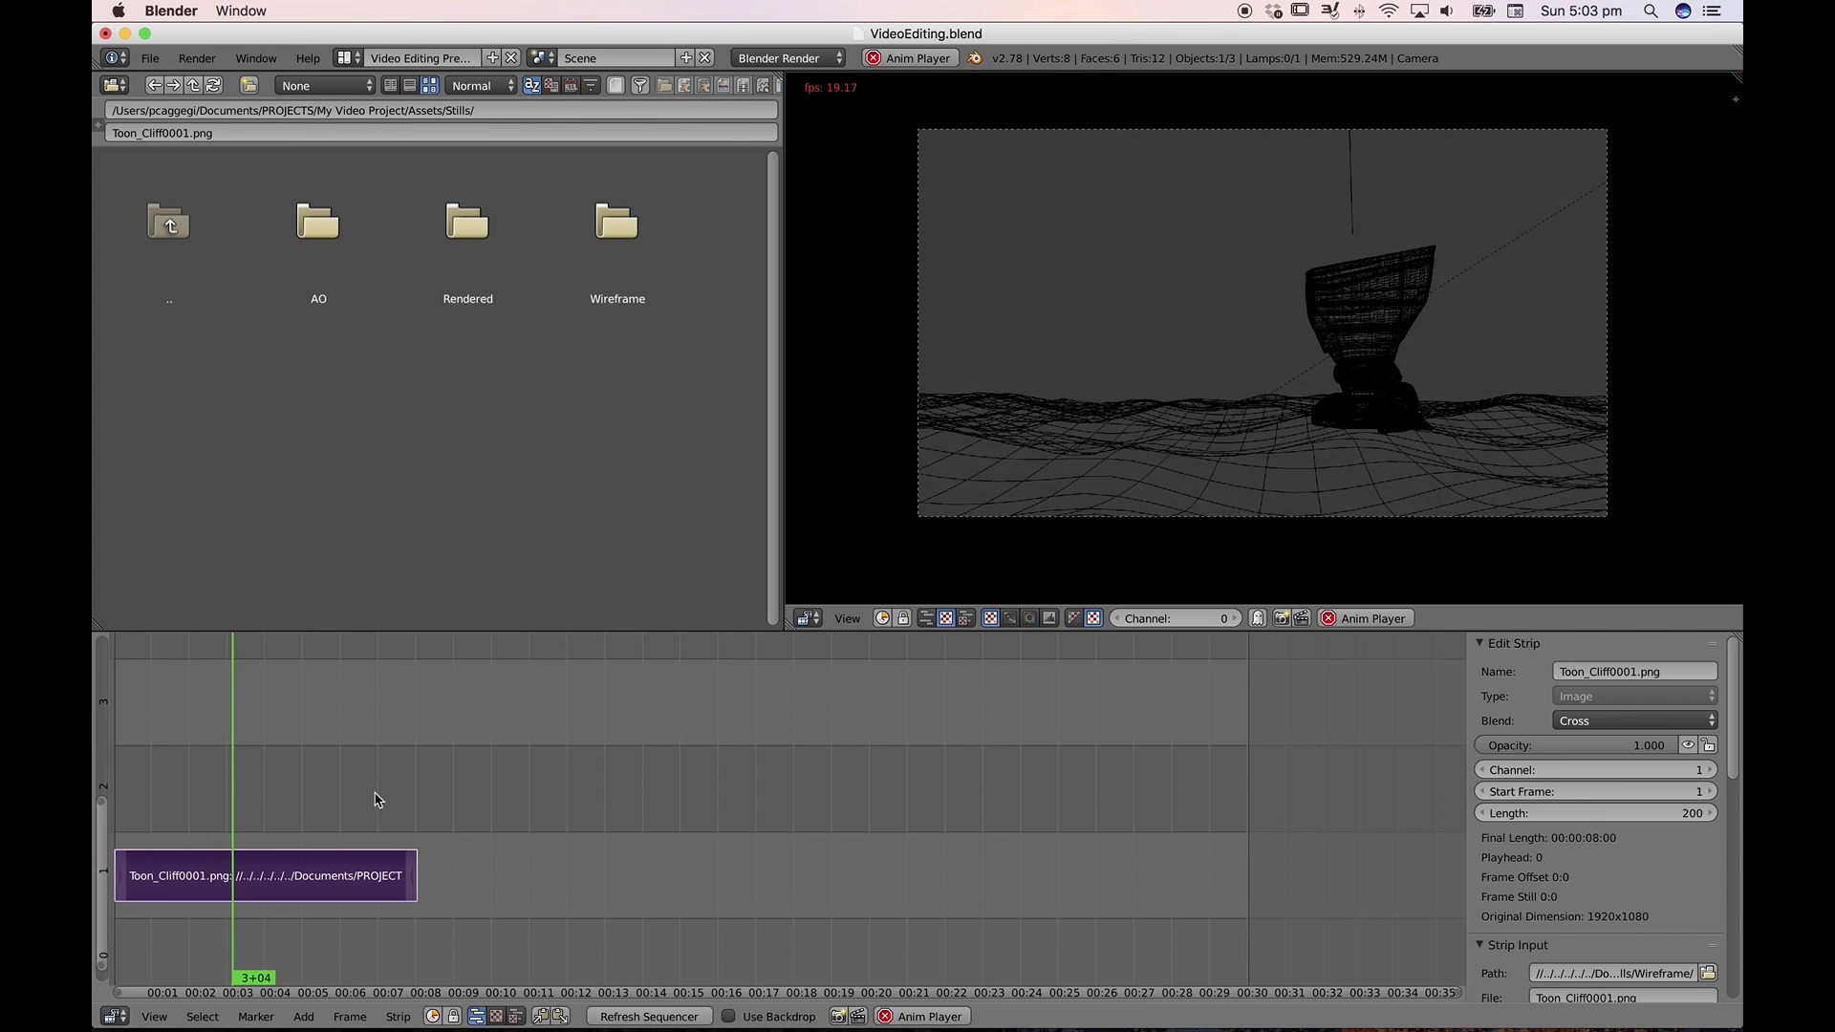
key(alt+a)
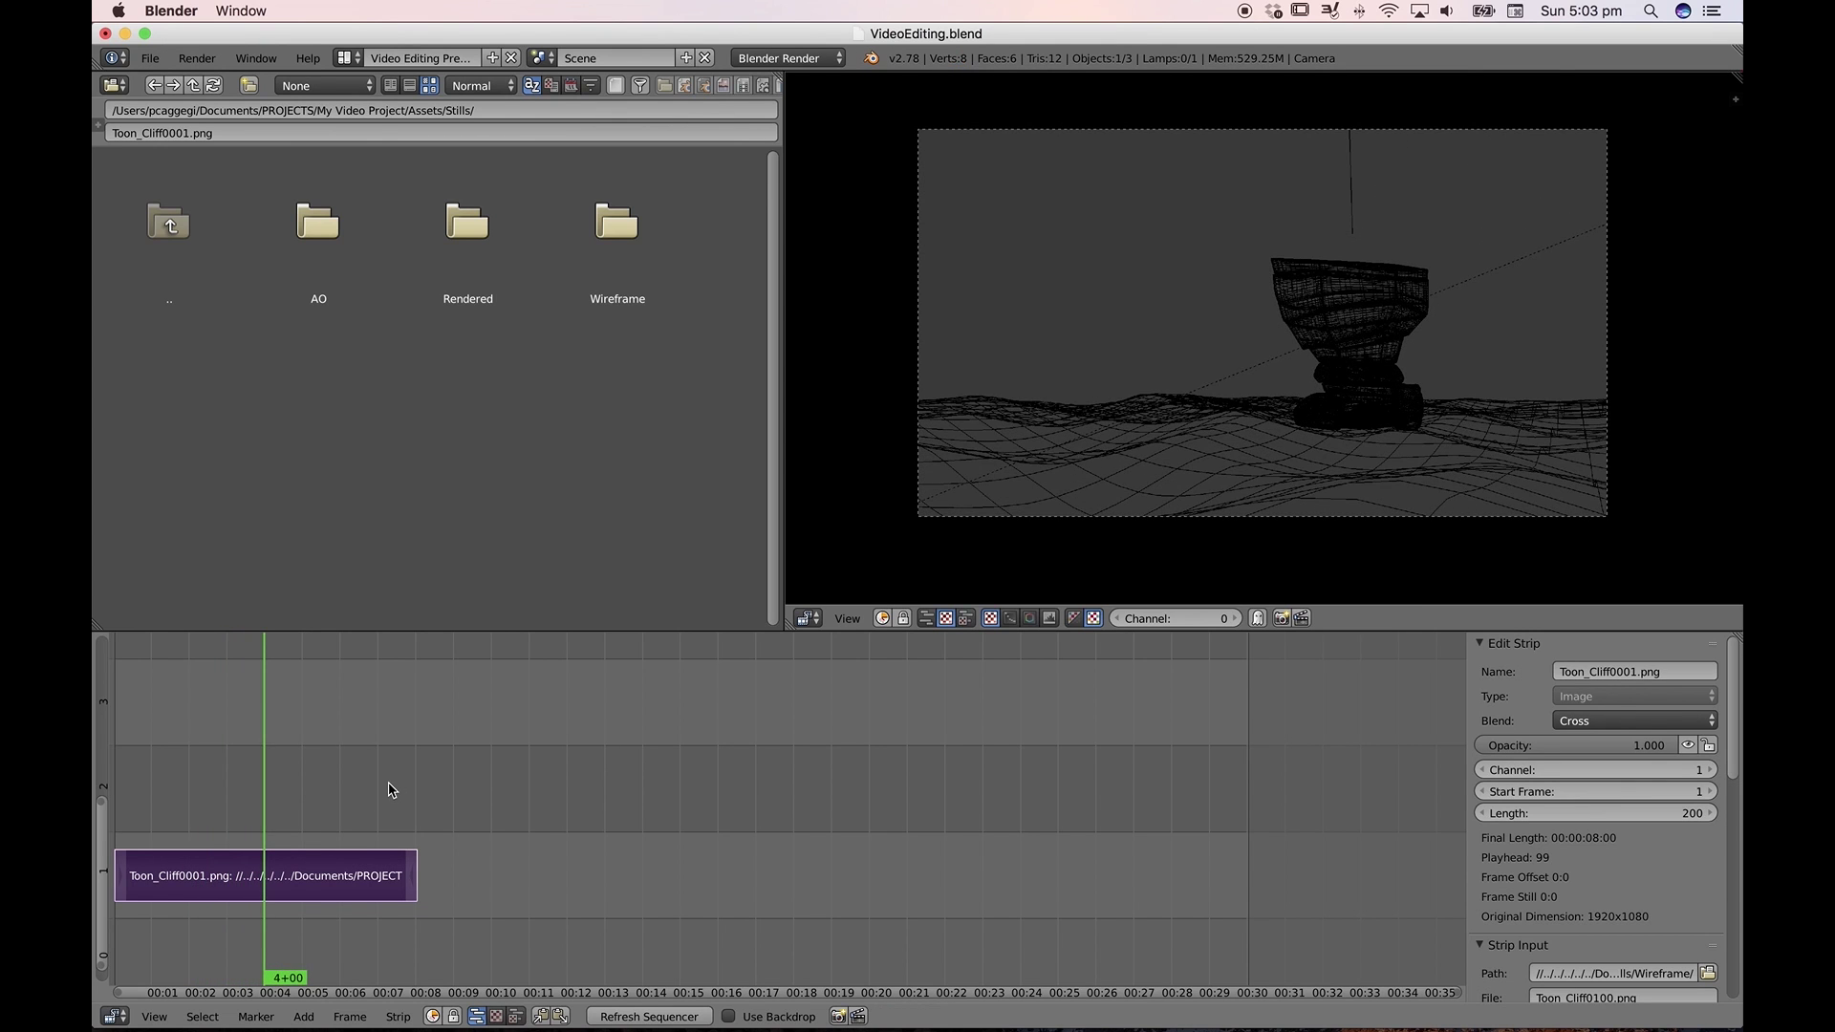
key(shift+Left)
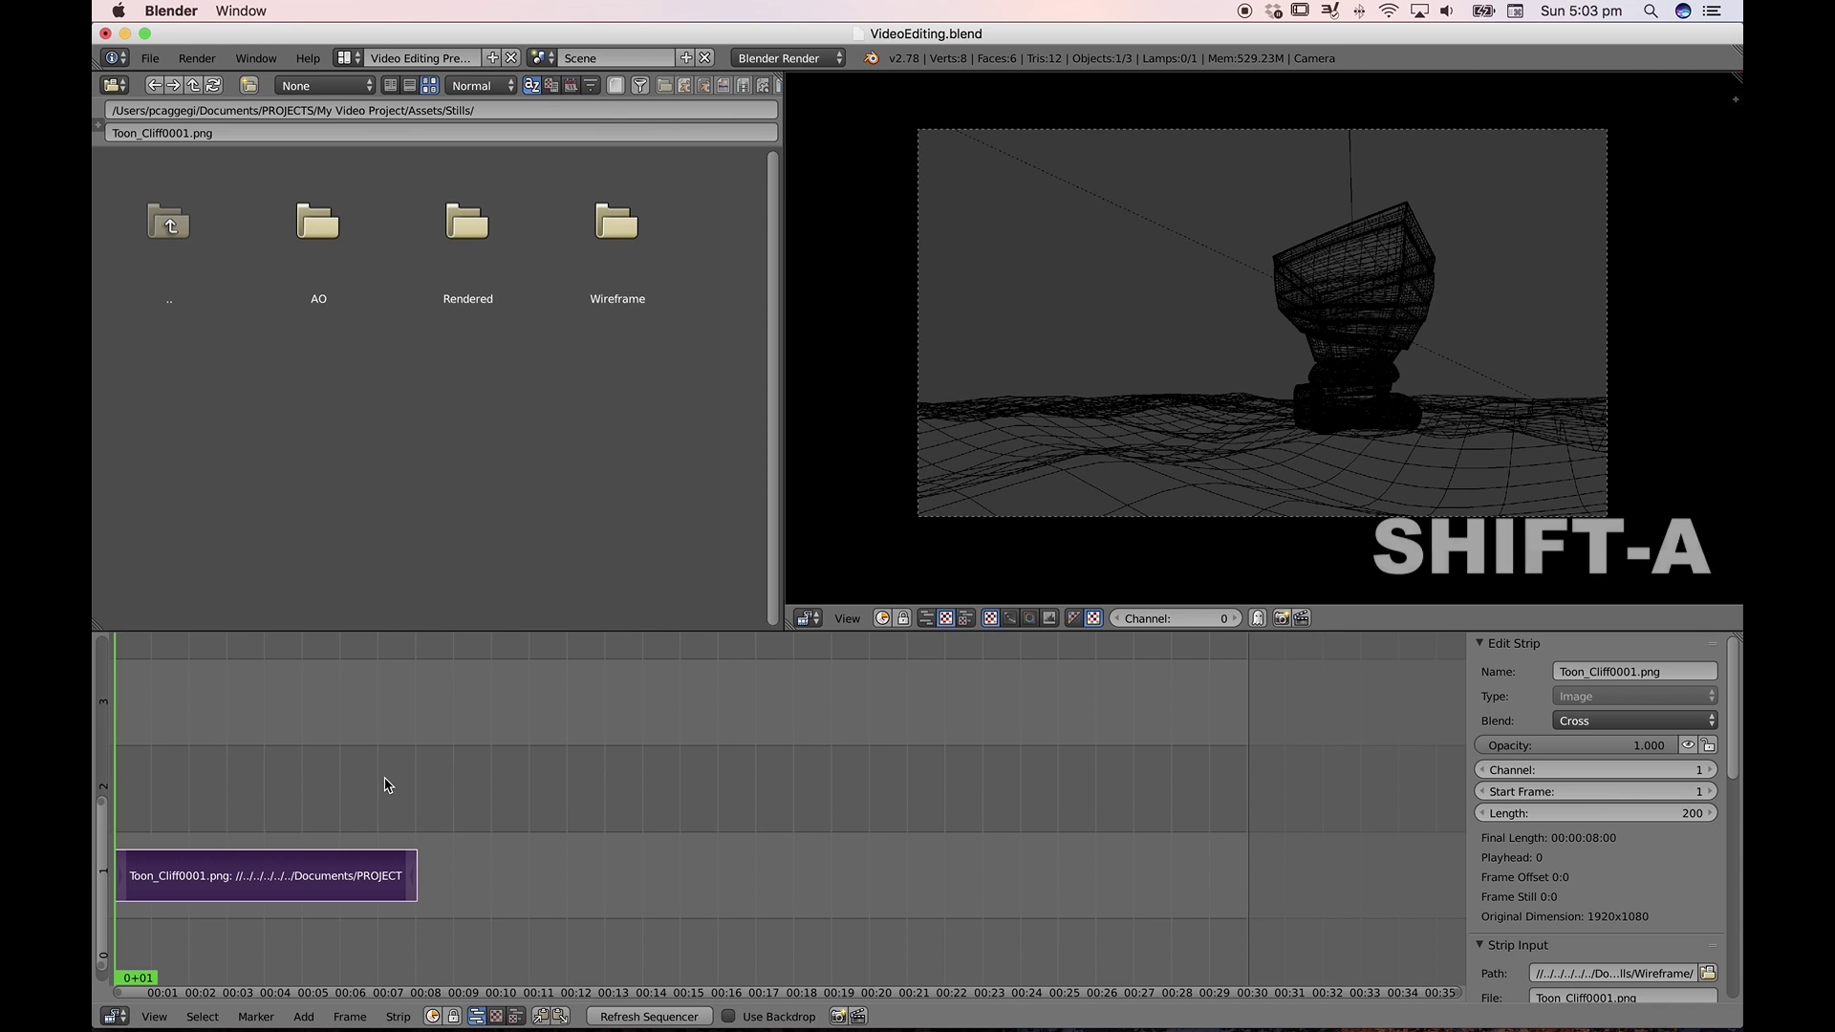
Add all Toon_CliffAO PNG files from the Stills/AO folder as an image strip at frame 1, above the wireframe strip
key(shift+a)
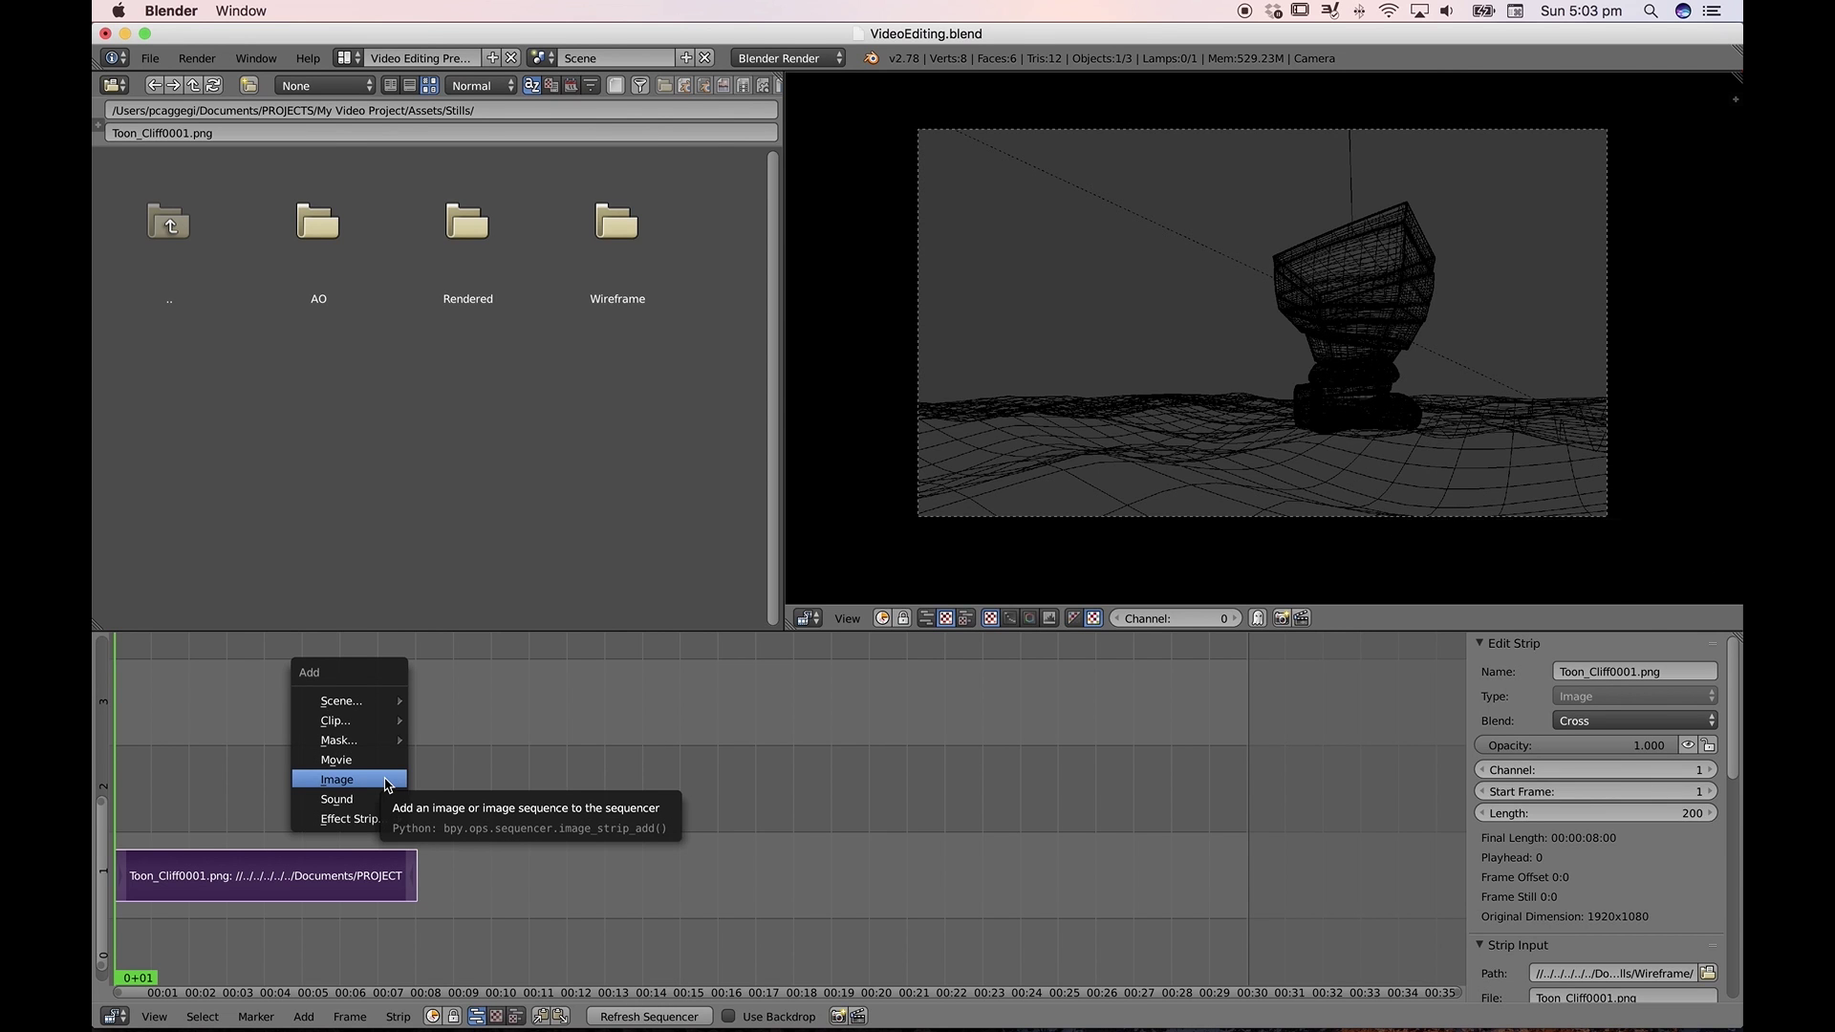
click(387, 784)
click(361, 158)
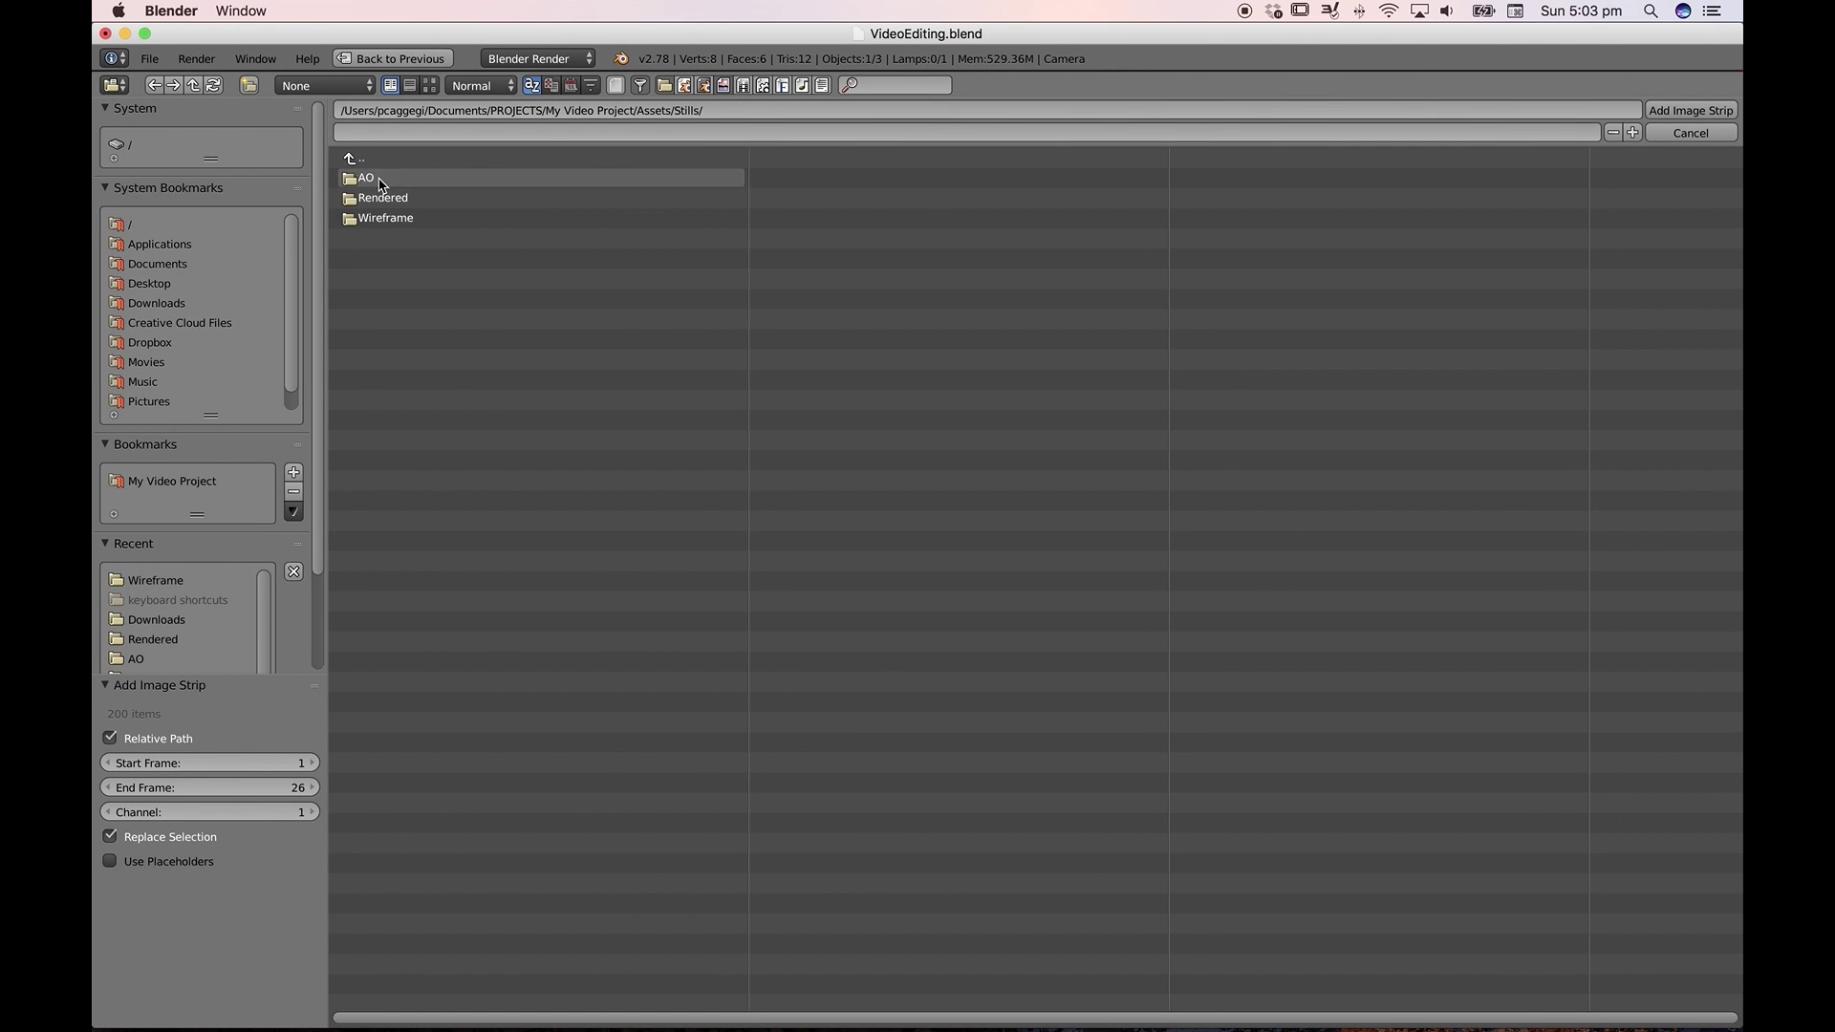
click(380, 180)
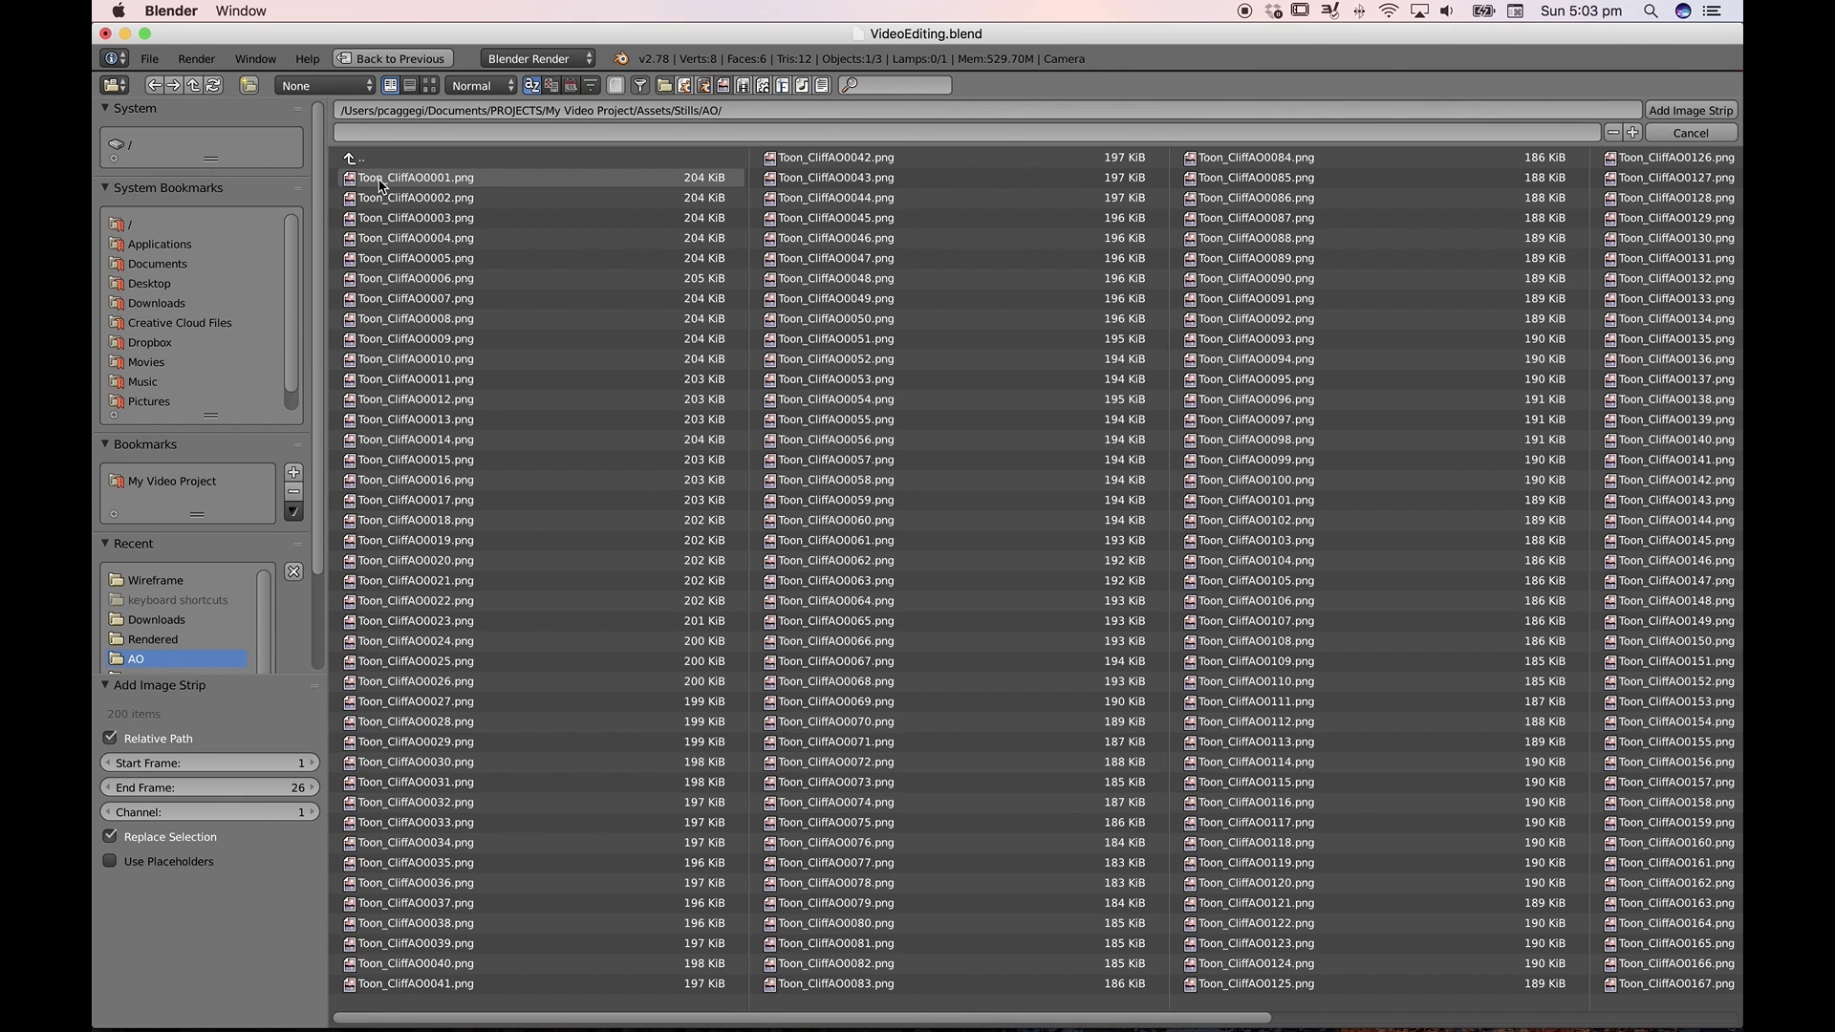
key(a)
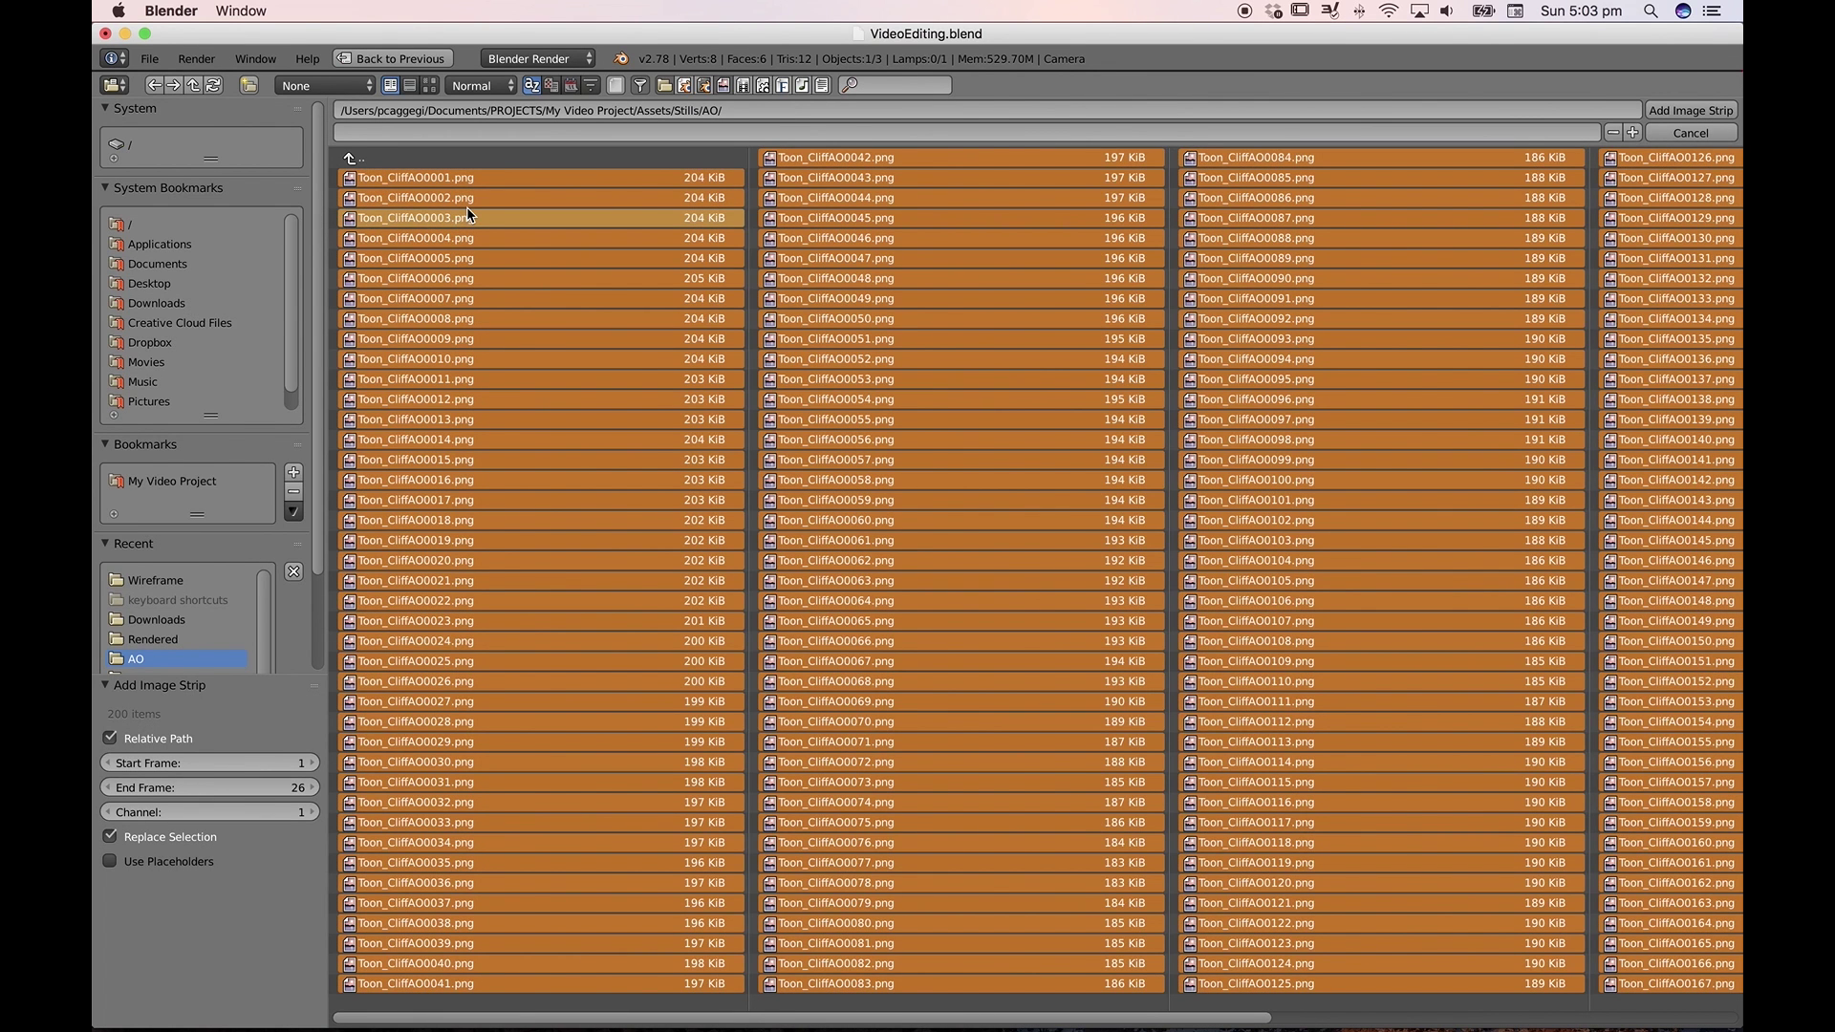
key(Return)
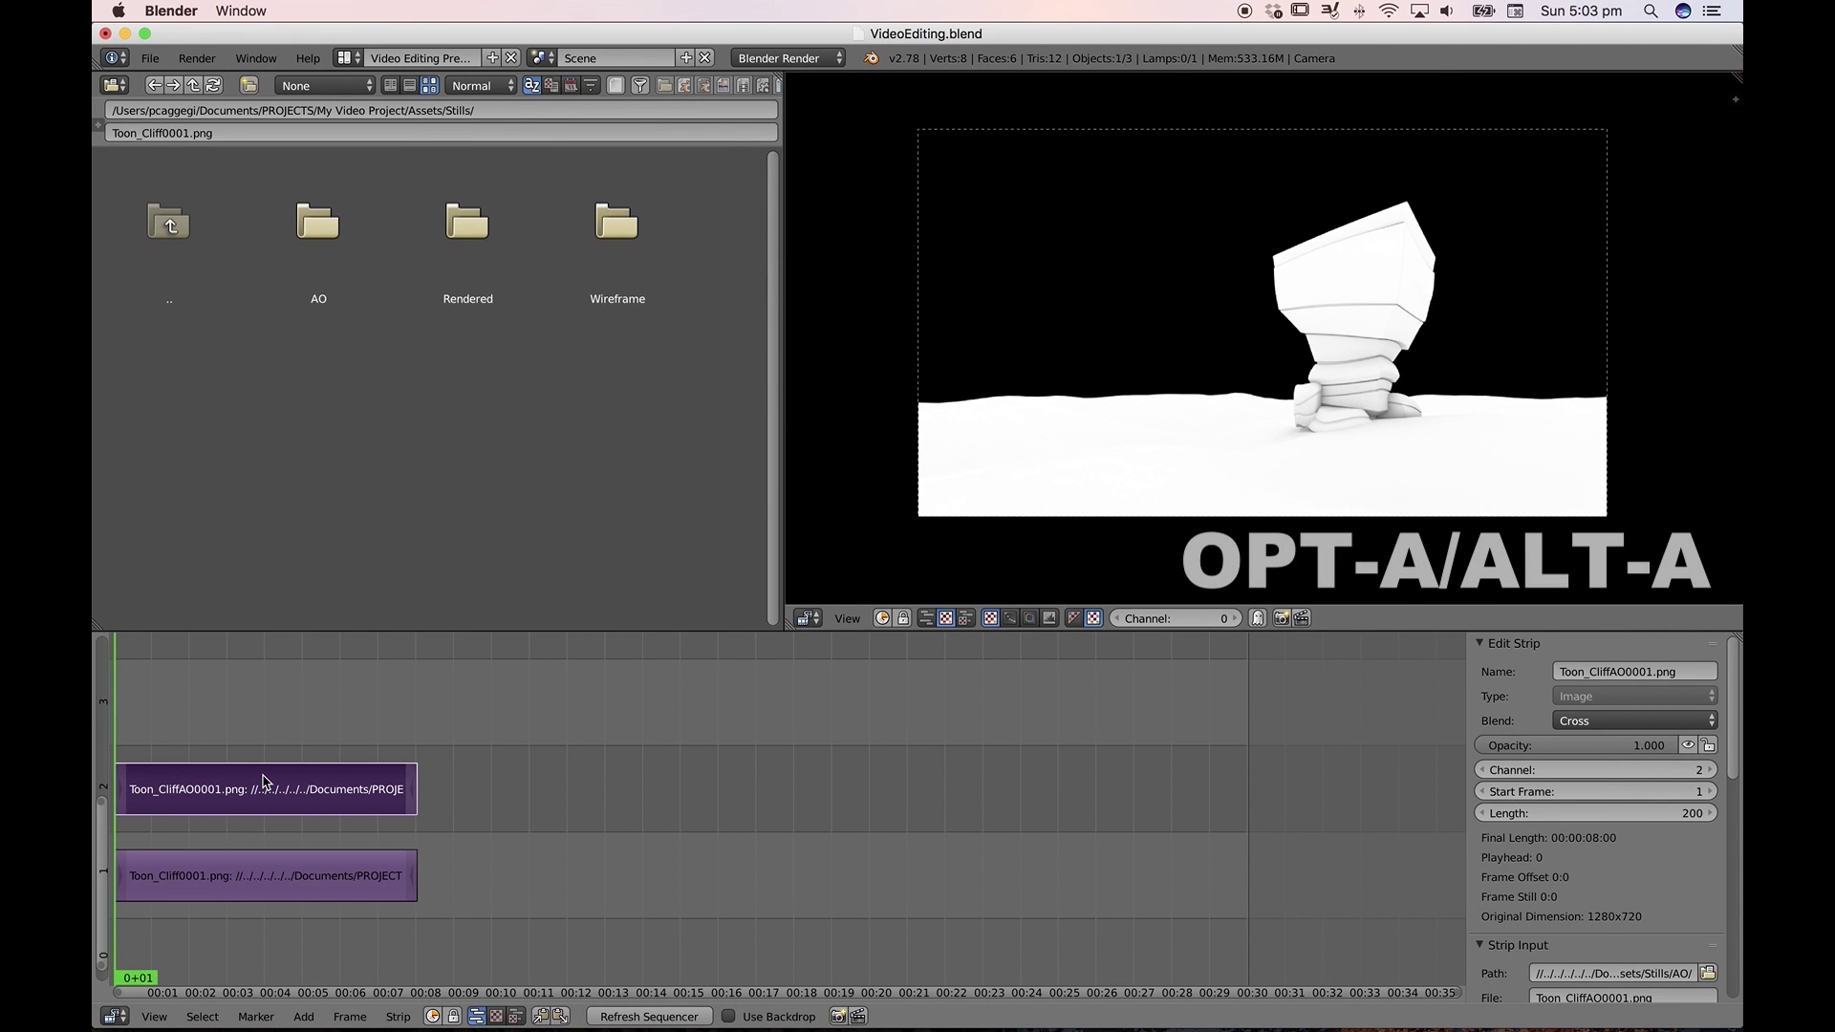
Play back the stacked AO and wireframe image strips in the preview and stop playback
key(alt+a)
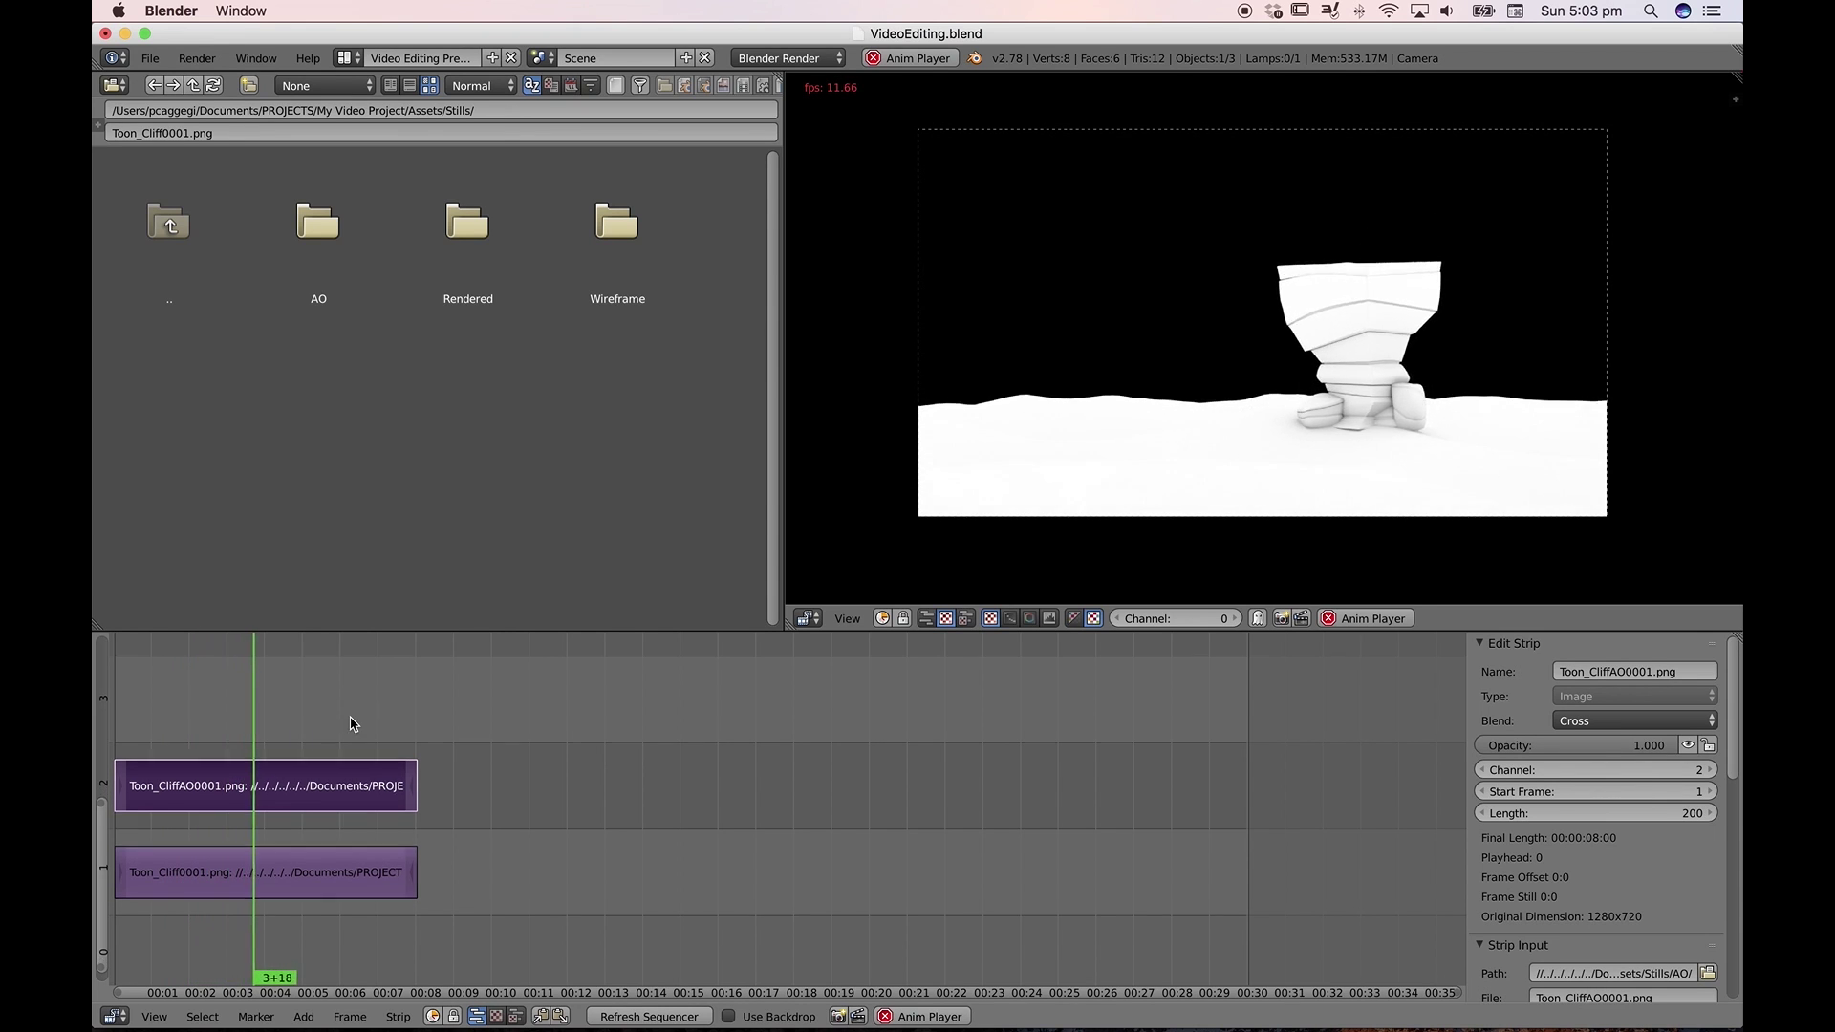
shift+scroll(353, 724, down, 1)
key(alt+a)
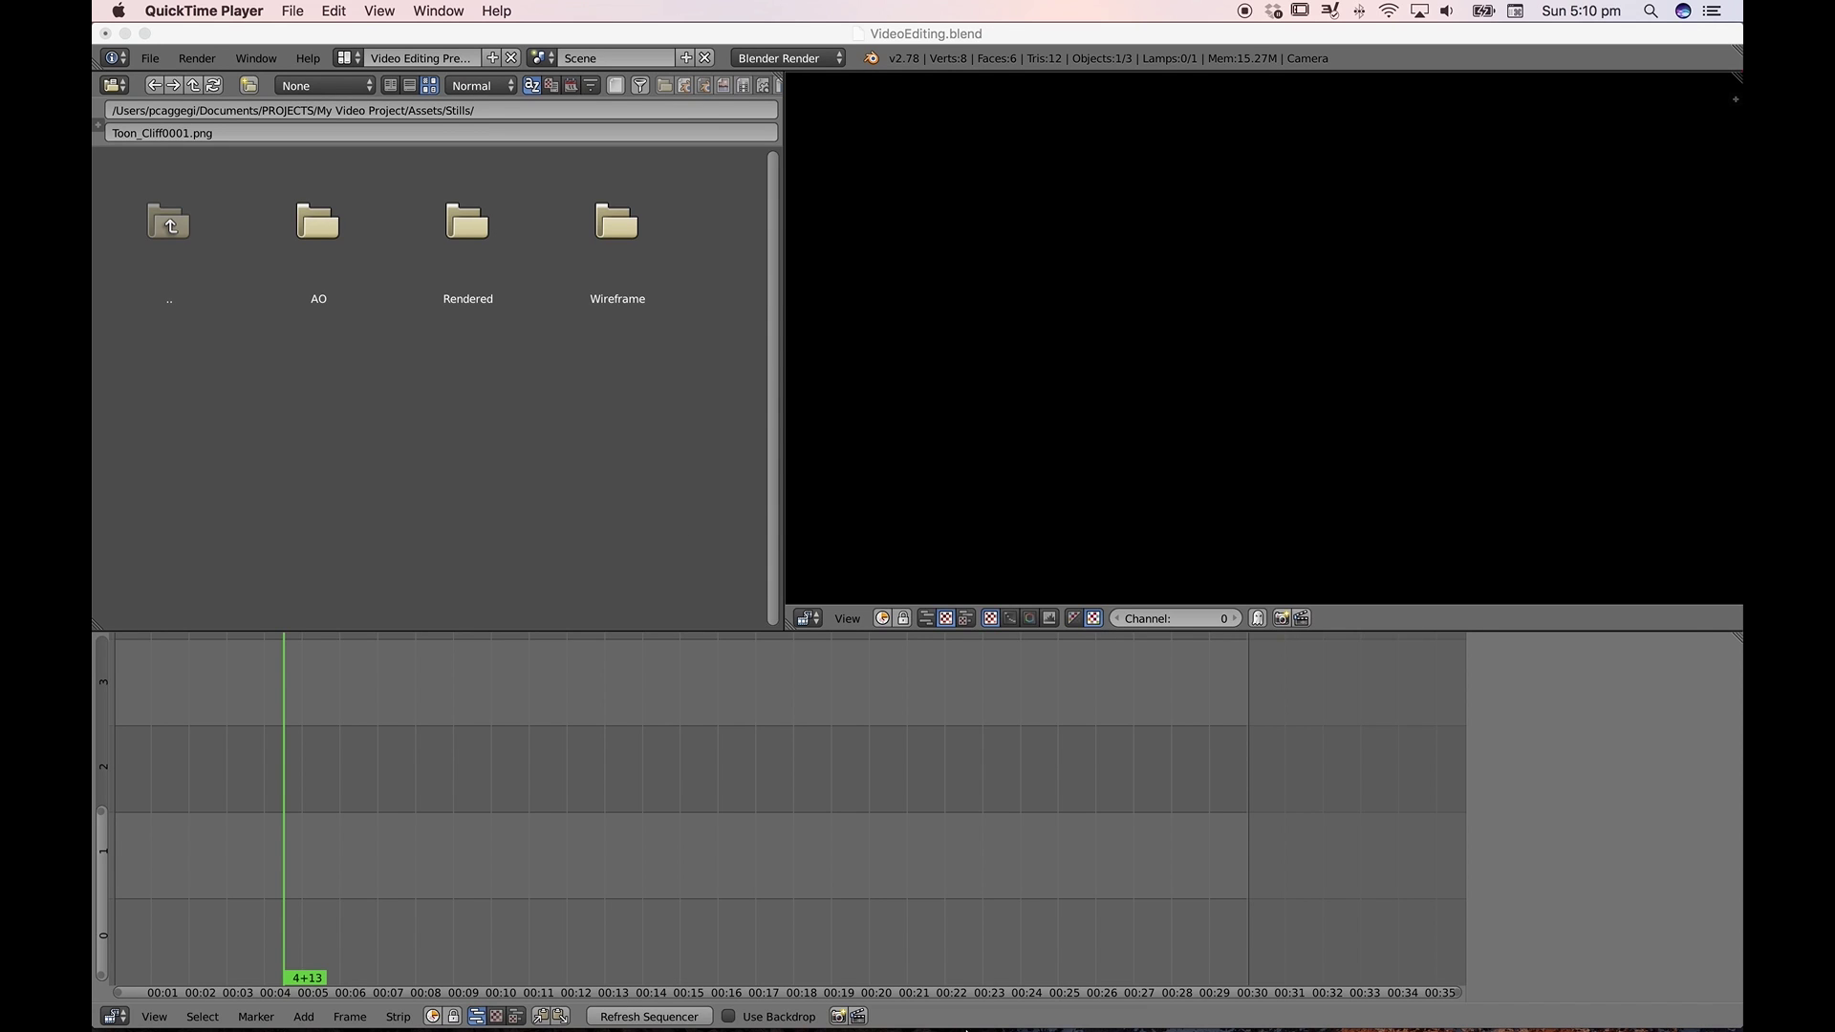
Switch to Premiere Pro and examine the shortcut assignments for Play-Stop Toggle, Razor Tool, Slip Tool, Shuttle Left and Shuttle Right
mouse_move(1002, 998)
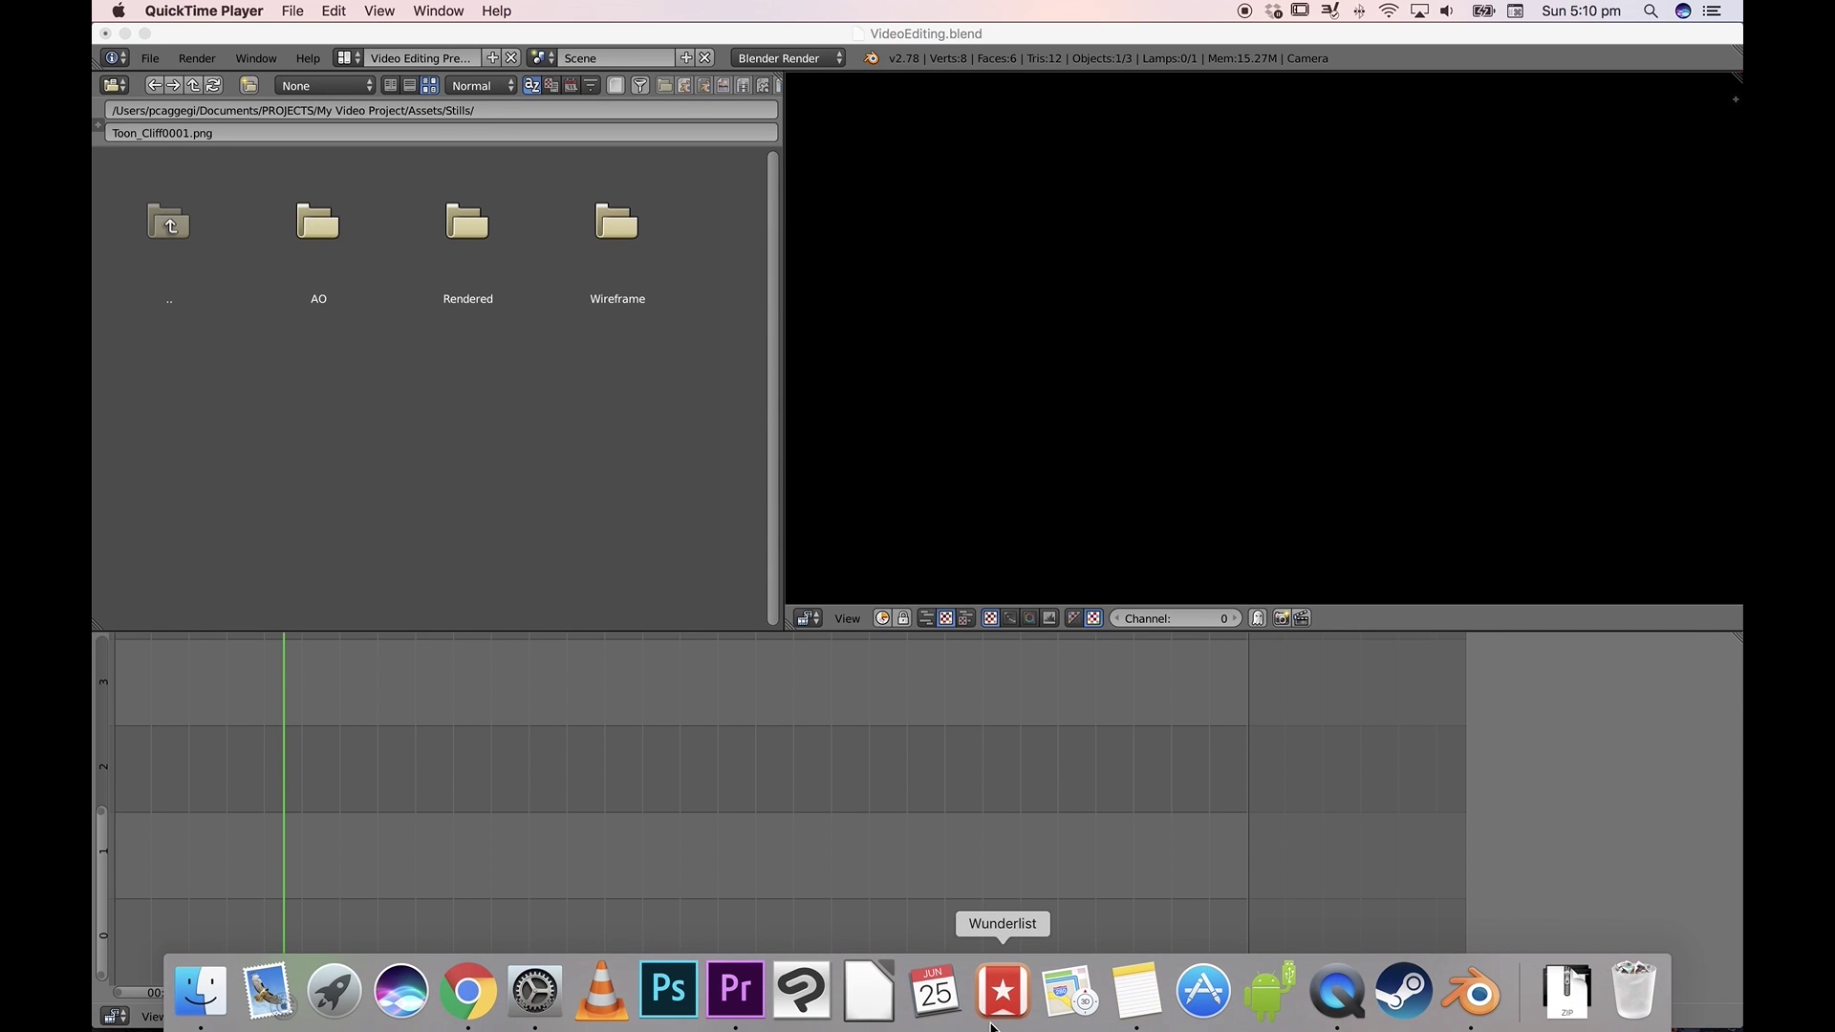
click(735, 991)
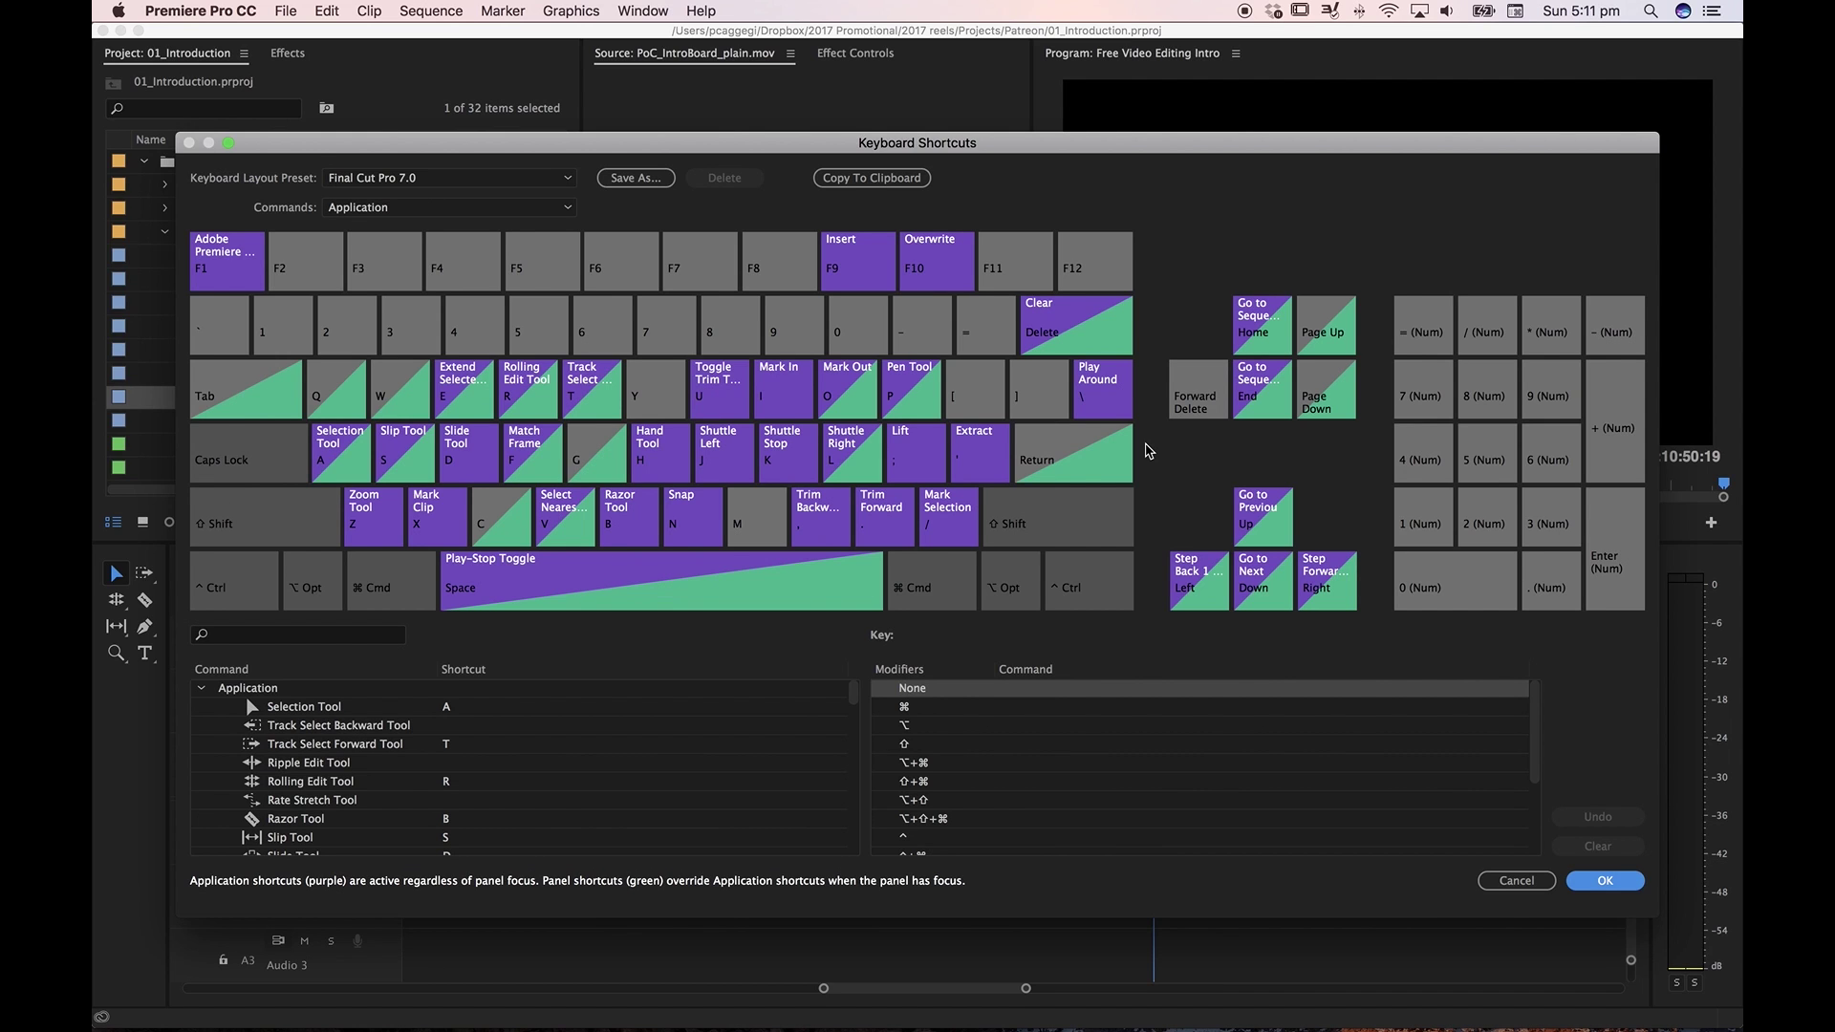
click(606, 586)
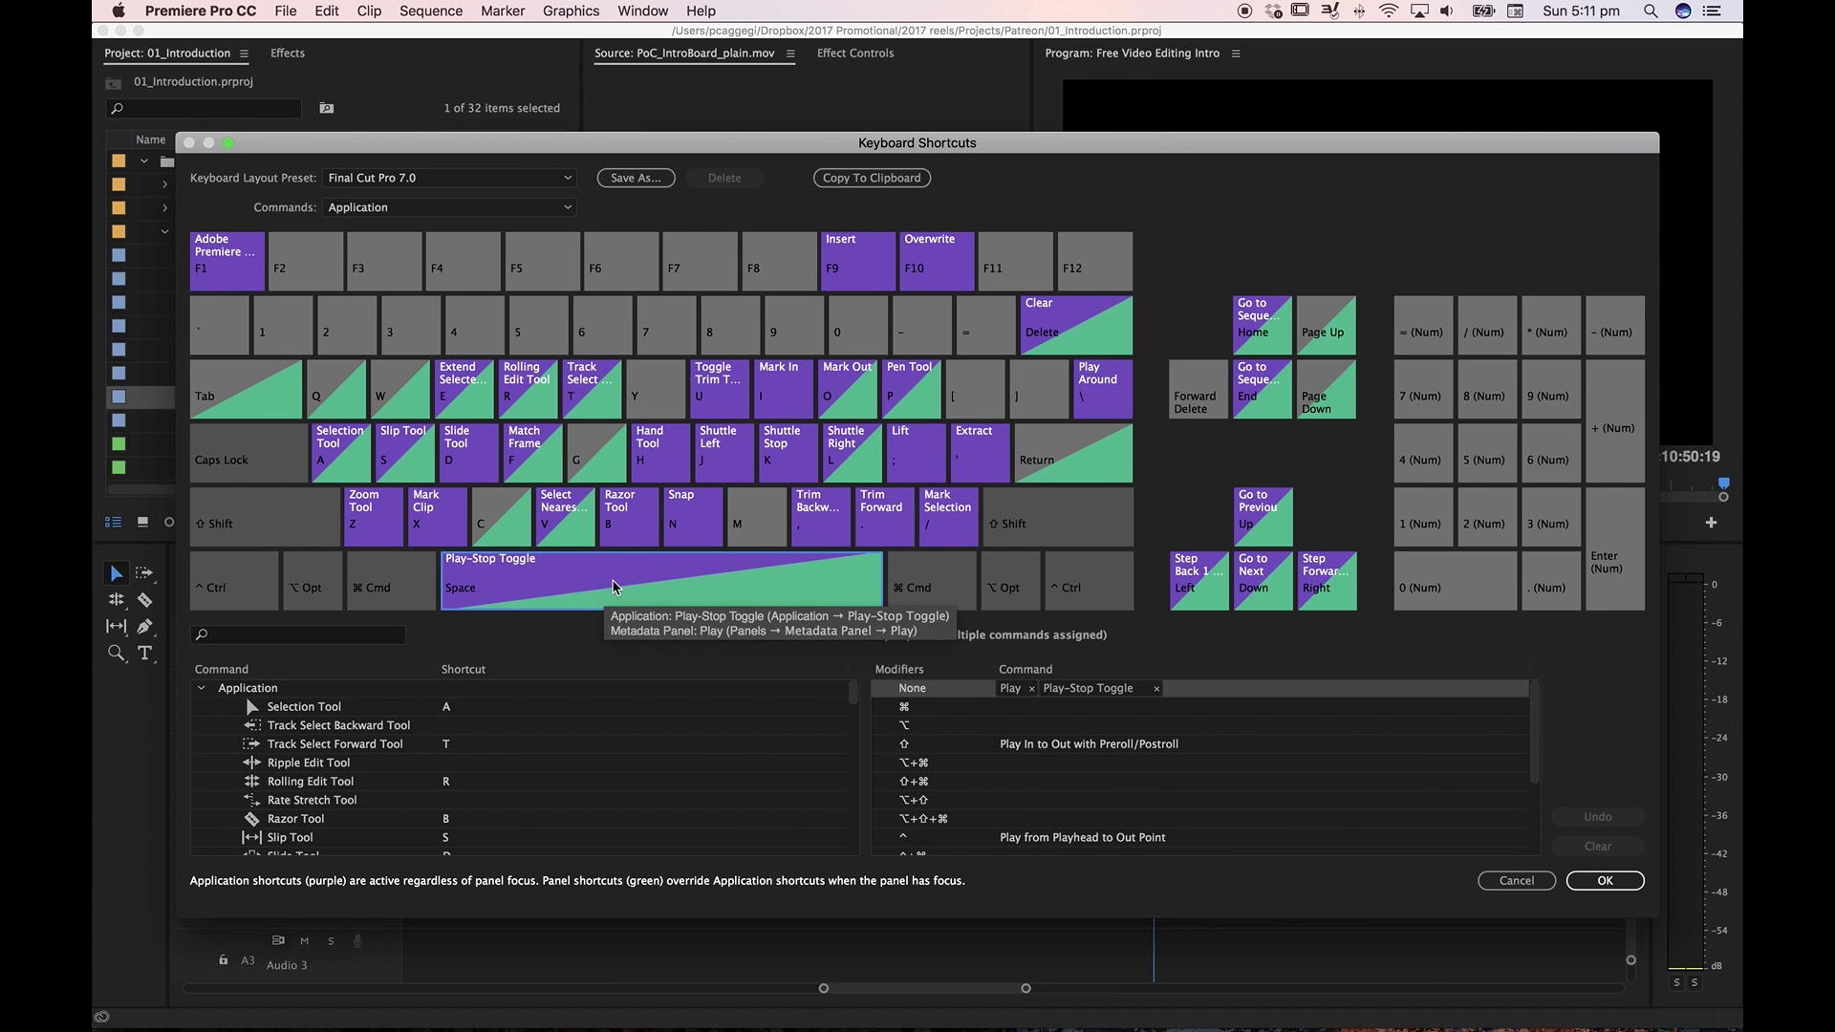
click(631, 533)
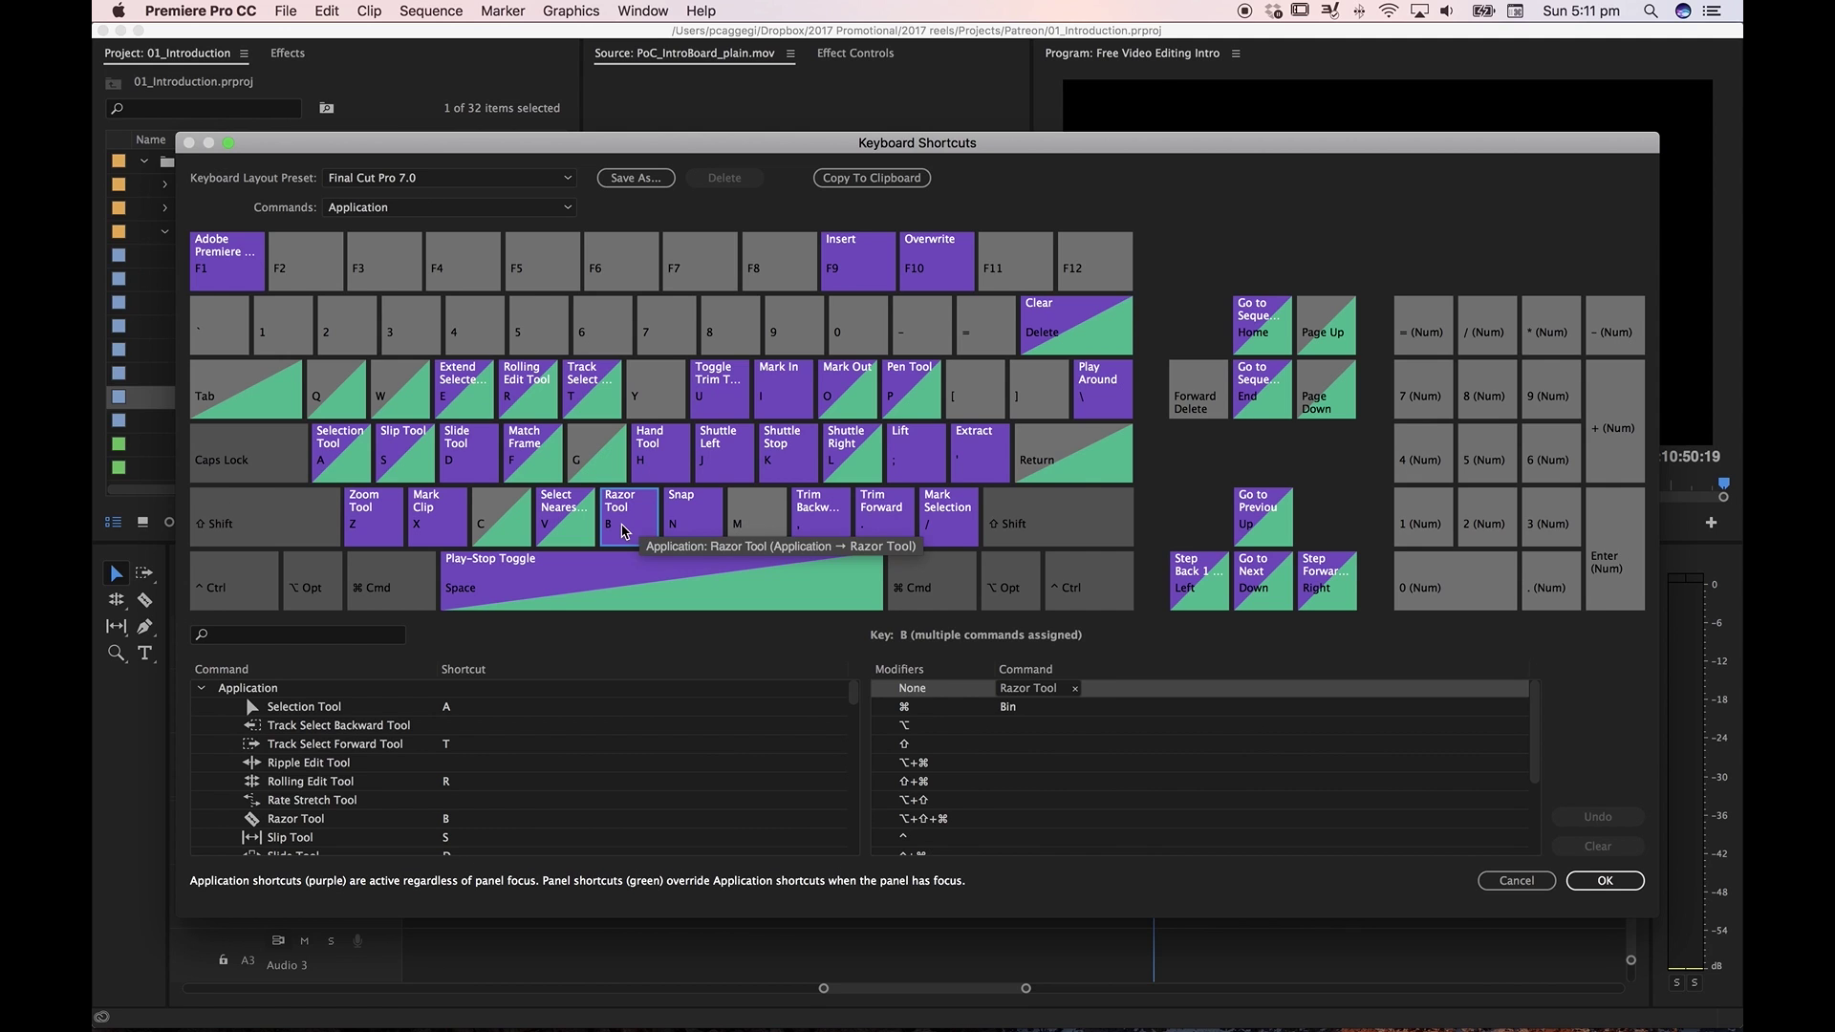
key(s)
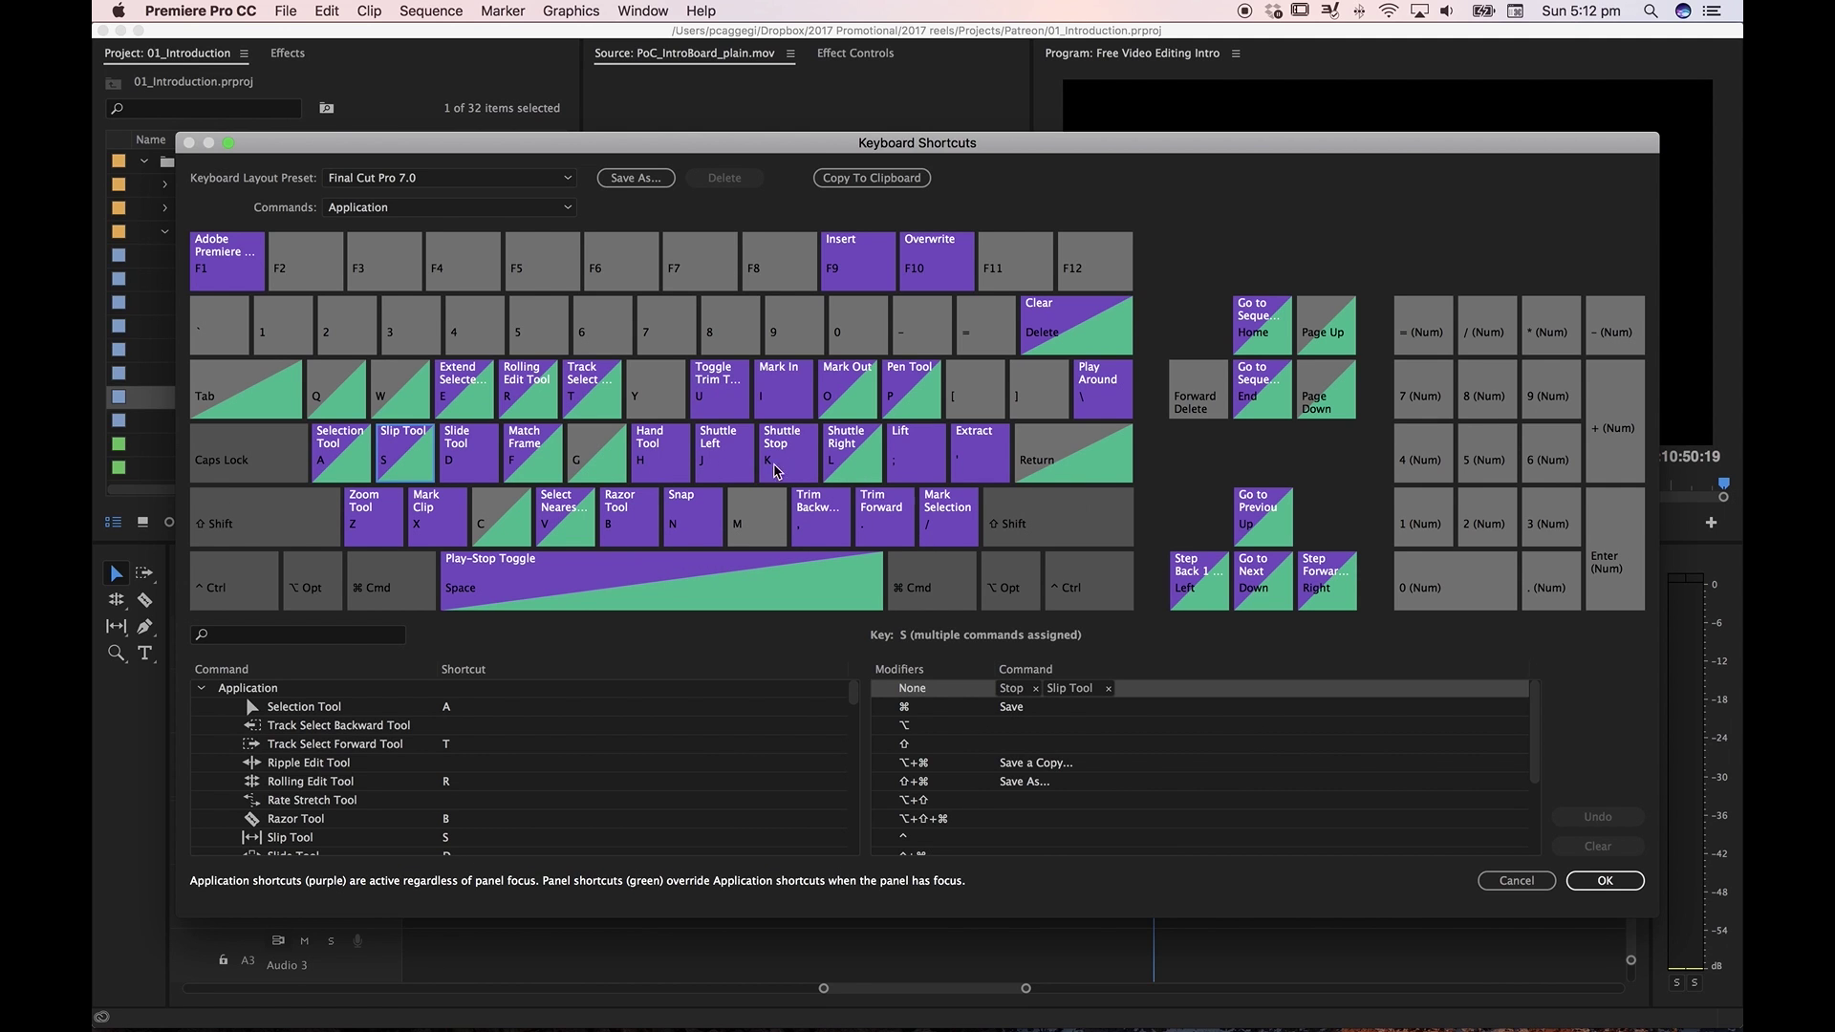
click(724, 475)
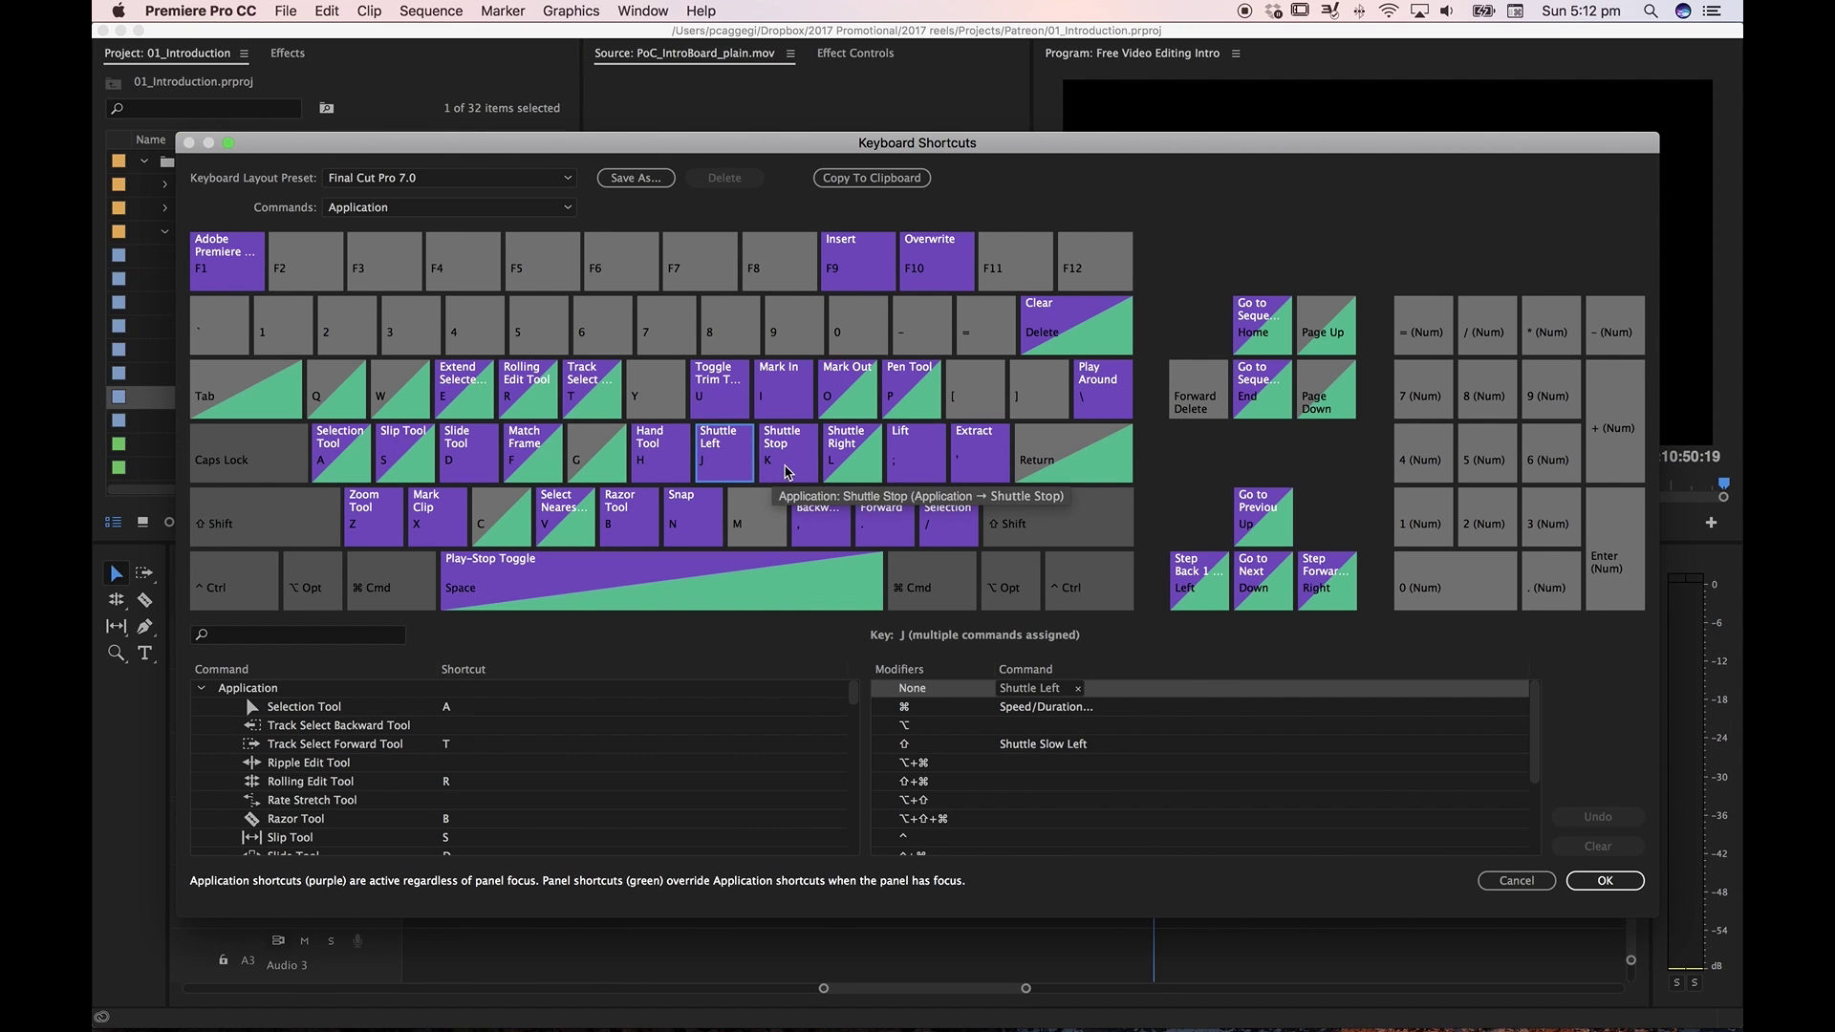
click(856, 470)
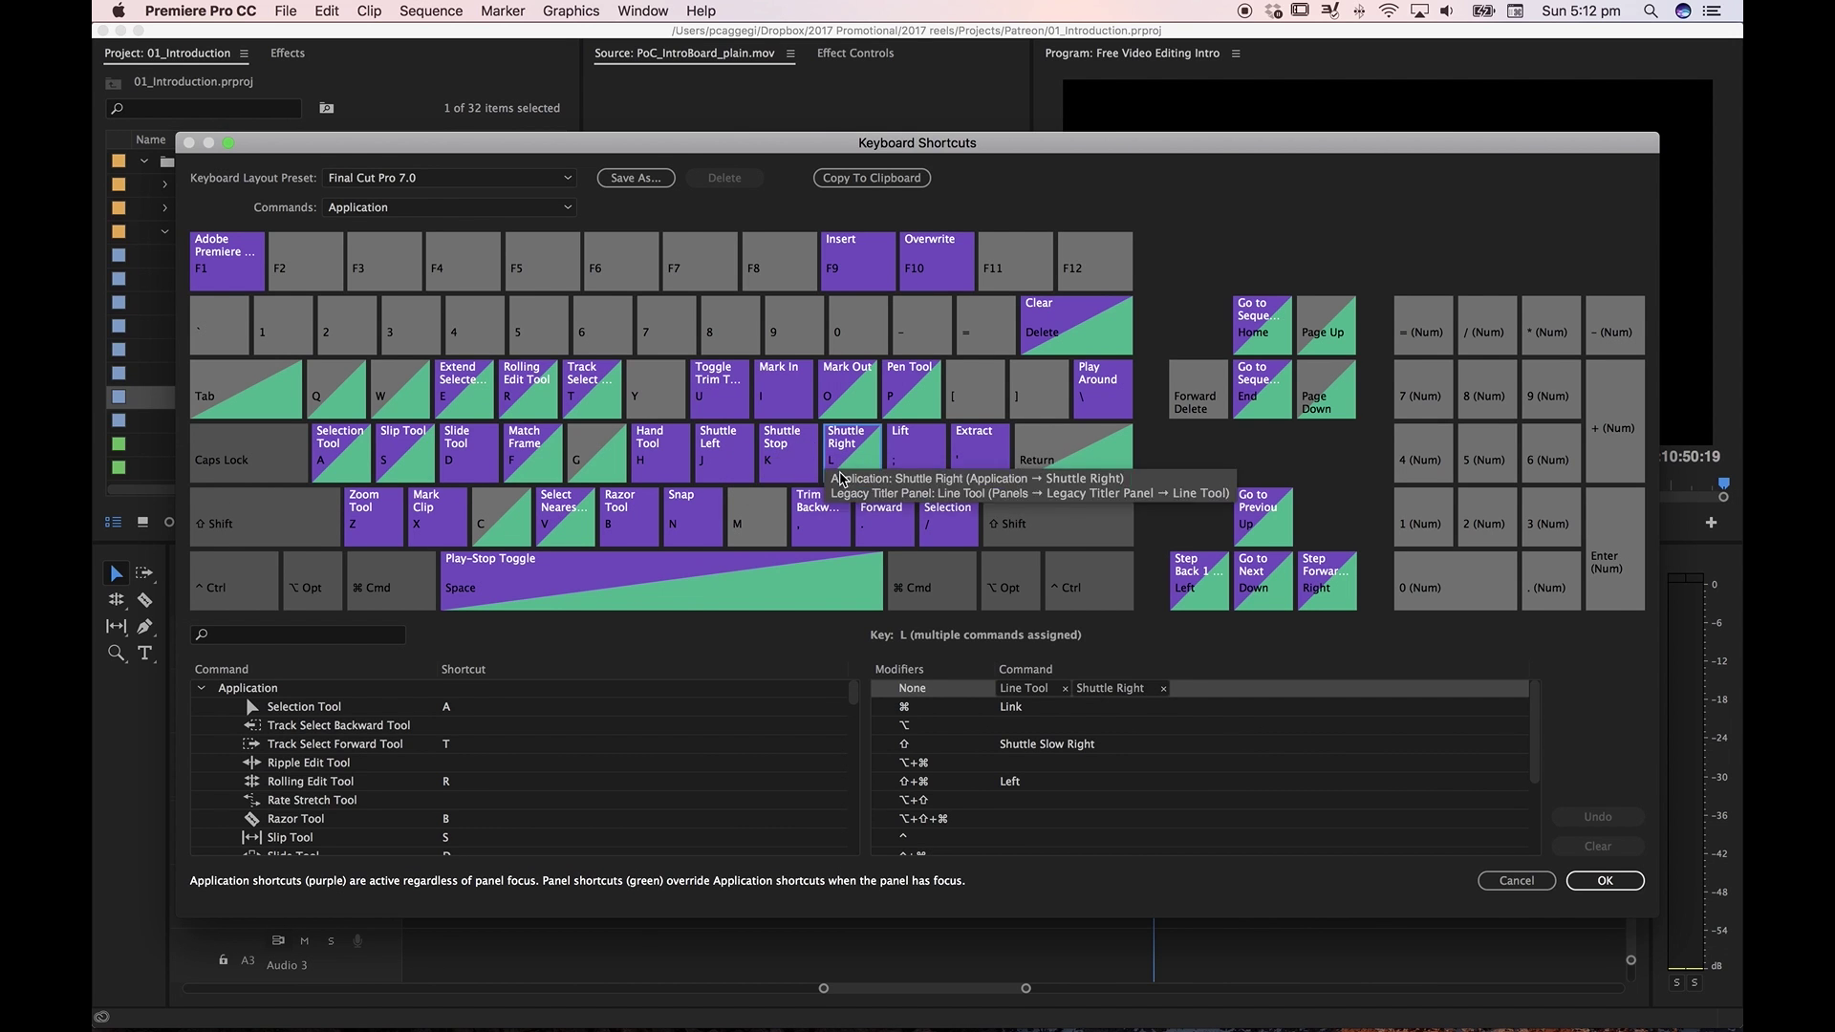
click(701, 593)
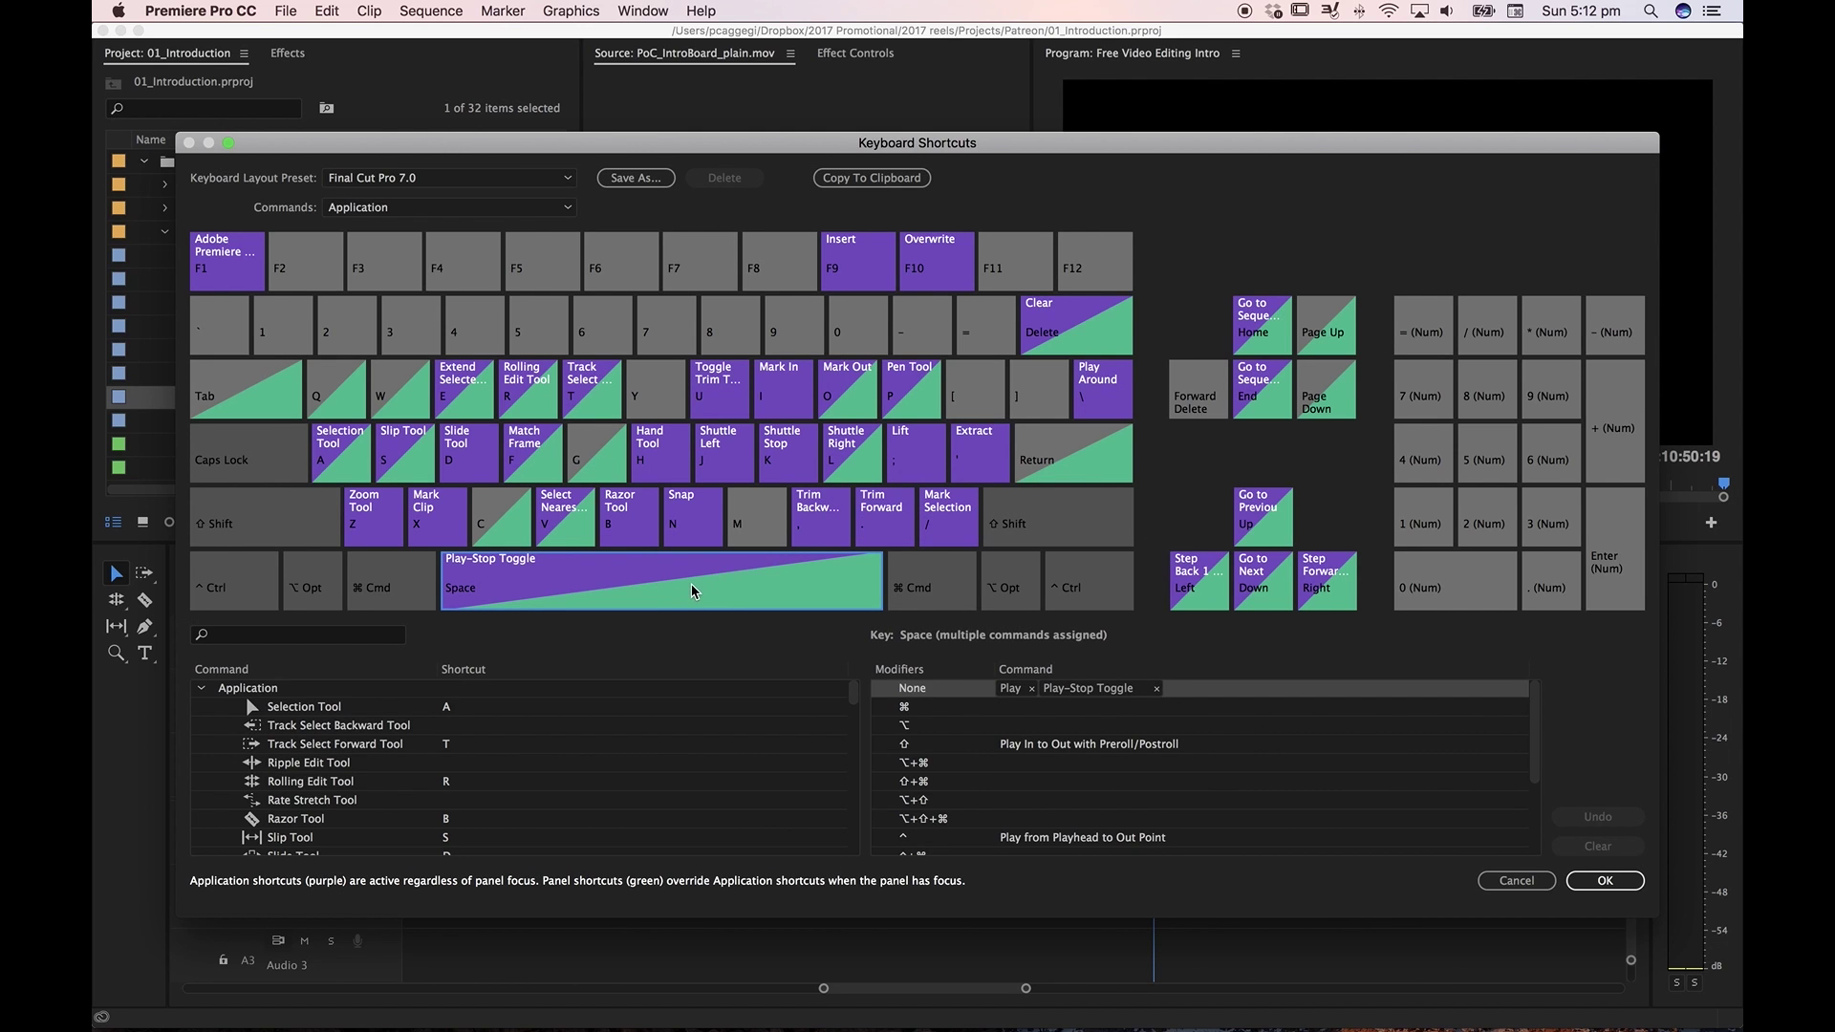
Examine the shortcut assignments for Razor Tool, Zoom Tool and Zoom to Sequence on the keyboard layout
click(630, 531)
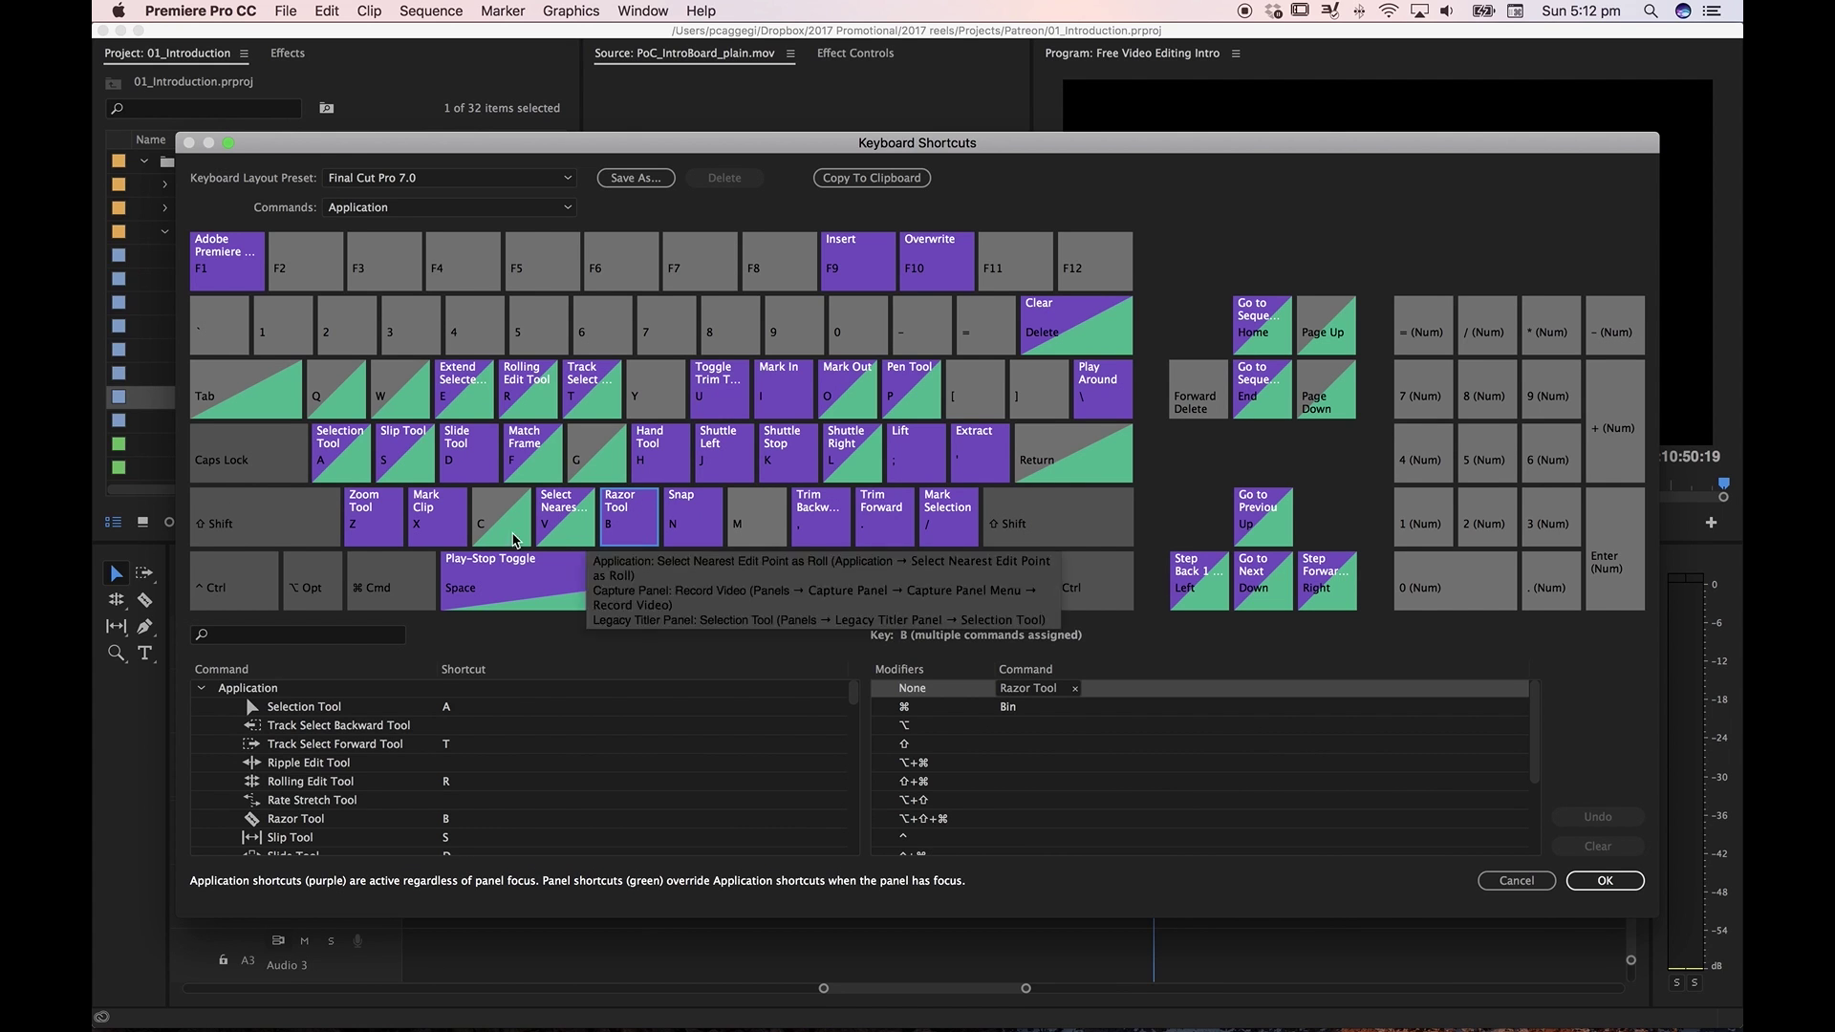
click(366, 534)
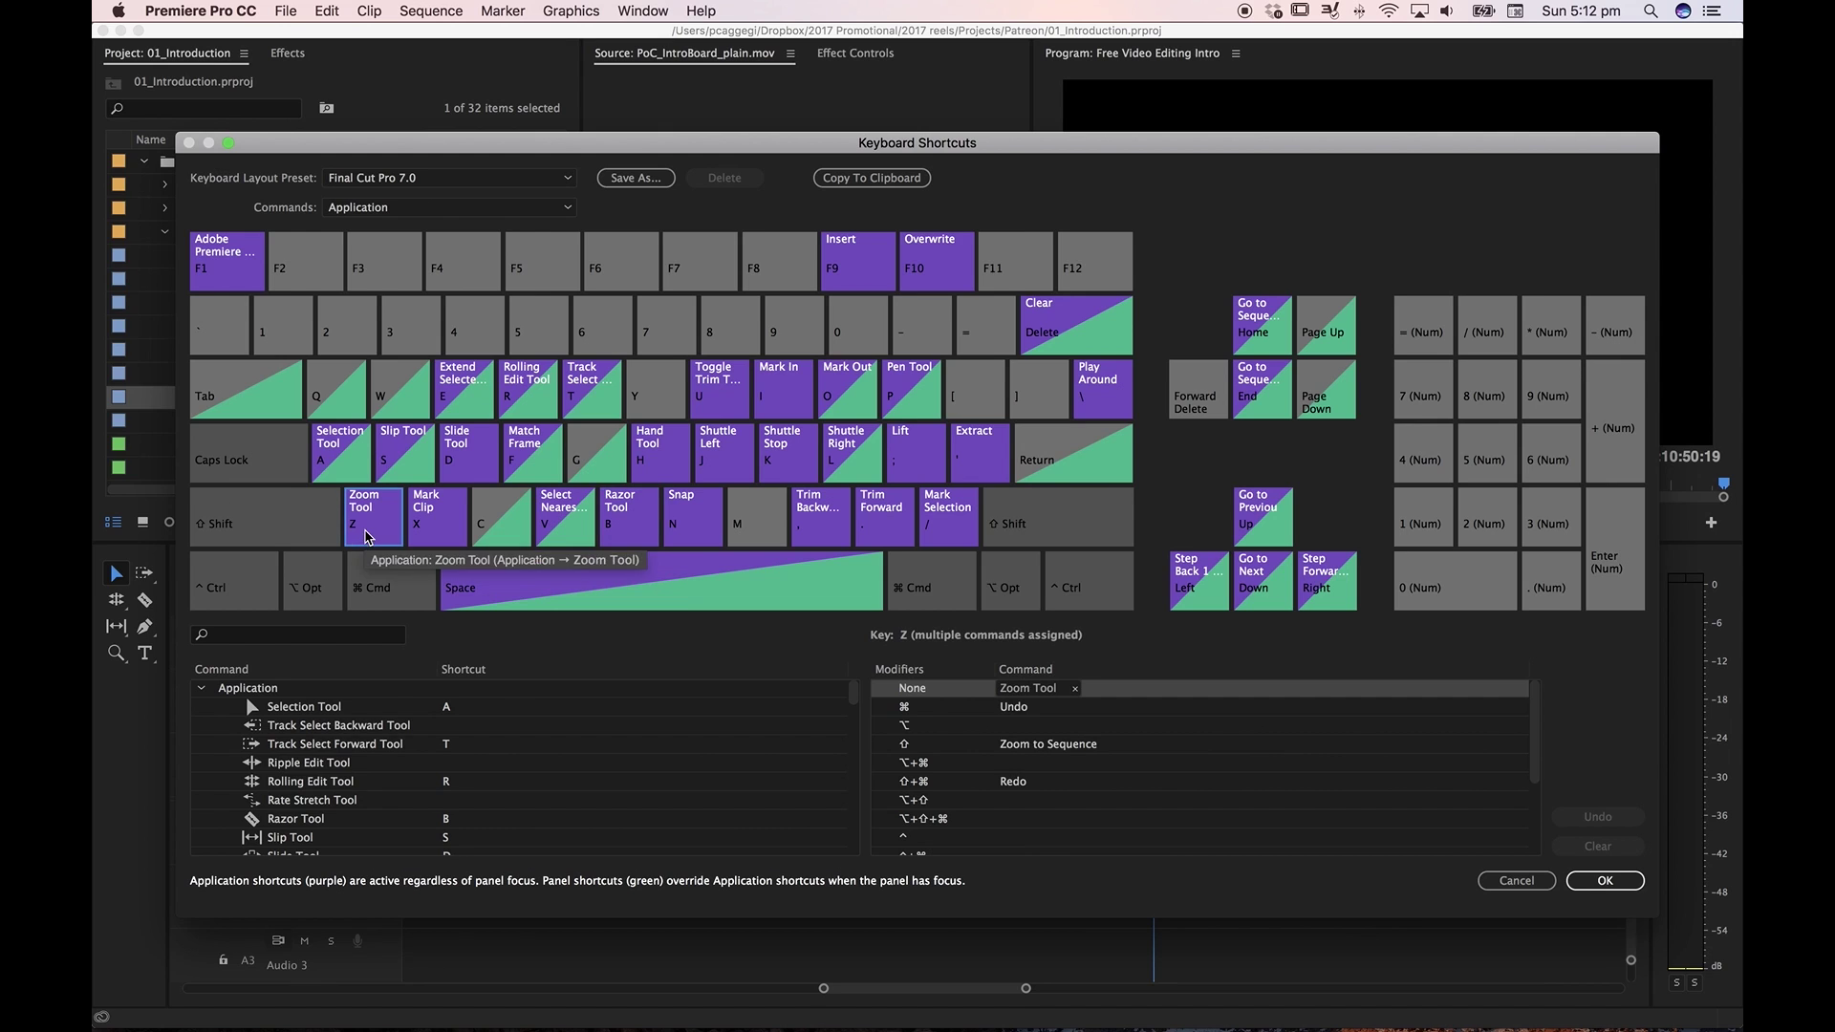
click(302, 542)
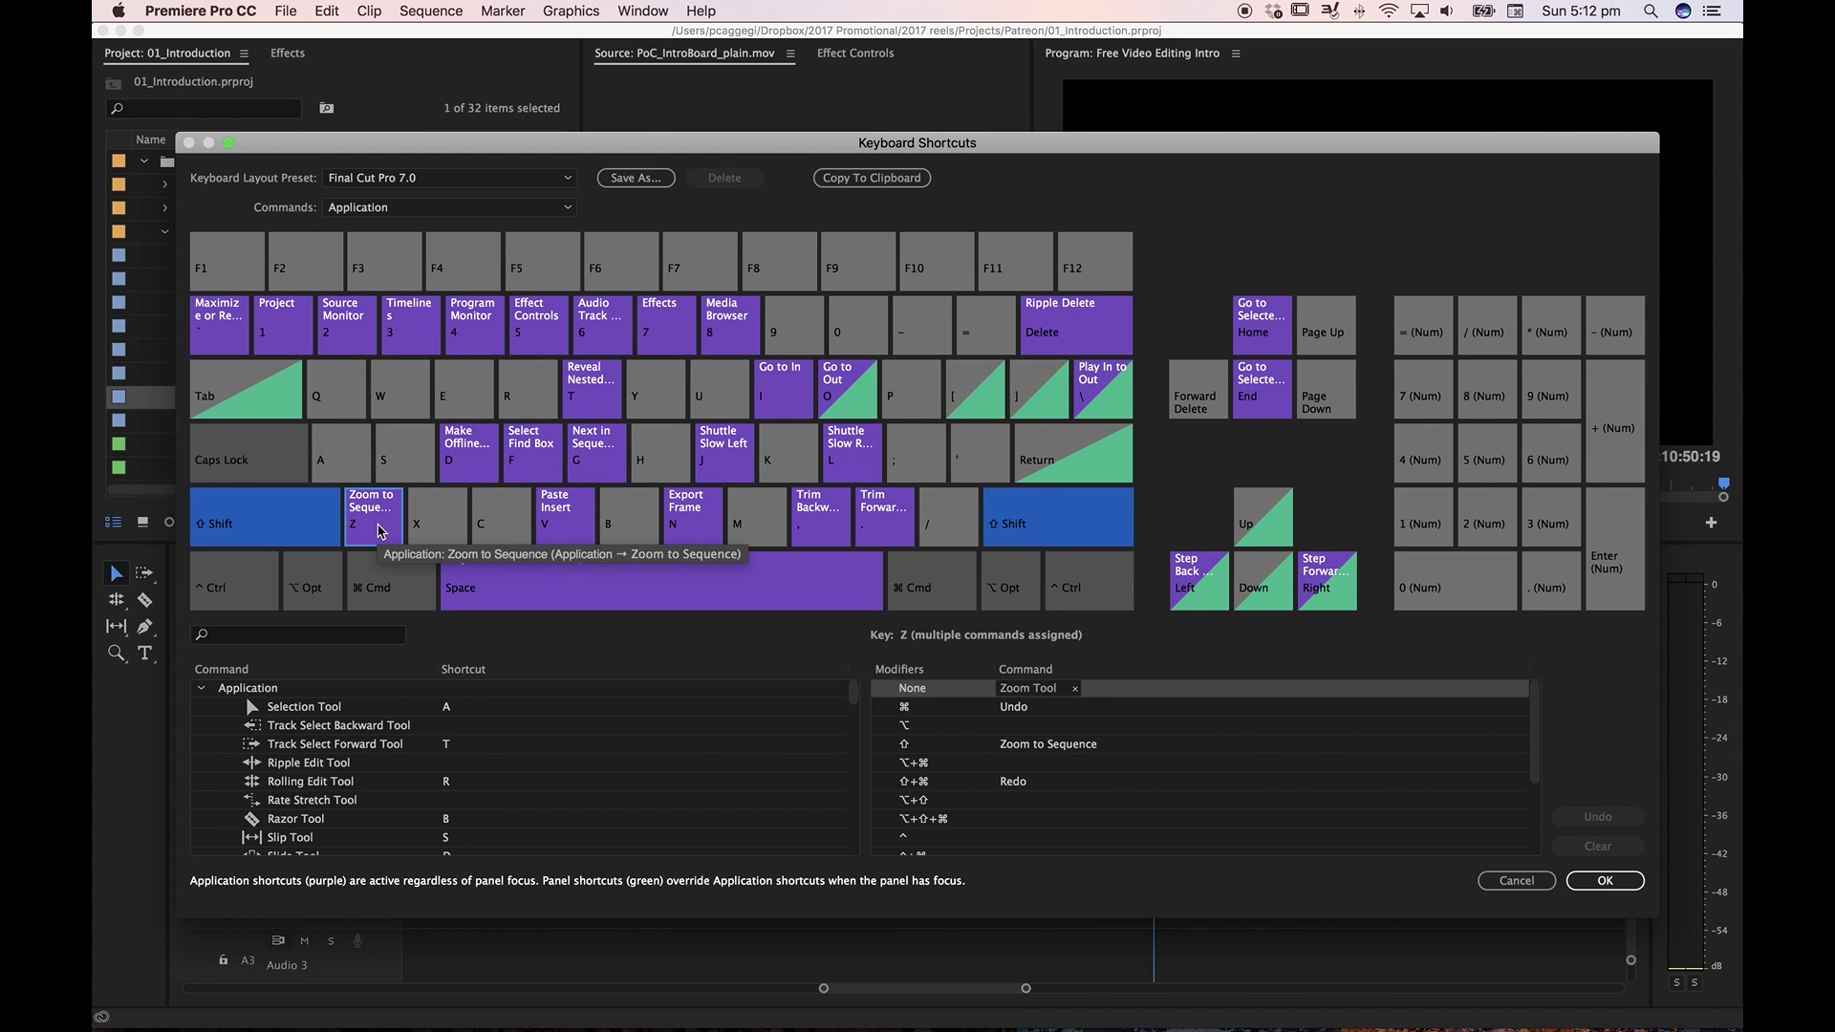
click(297, 530)
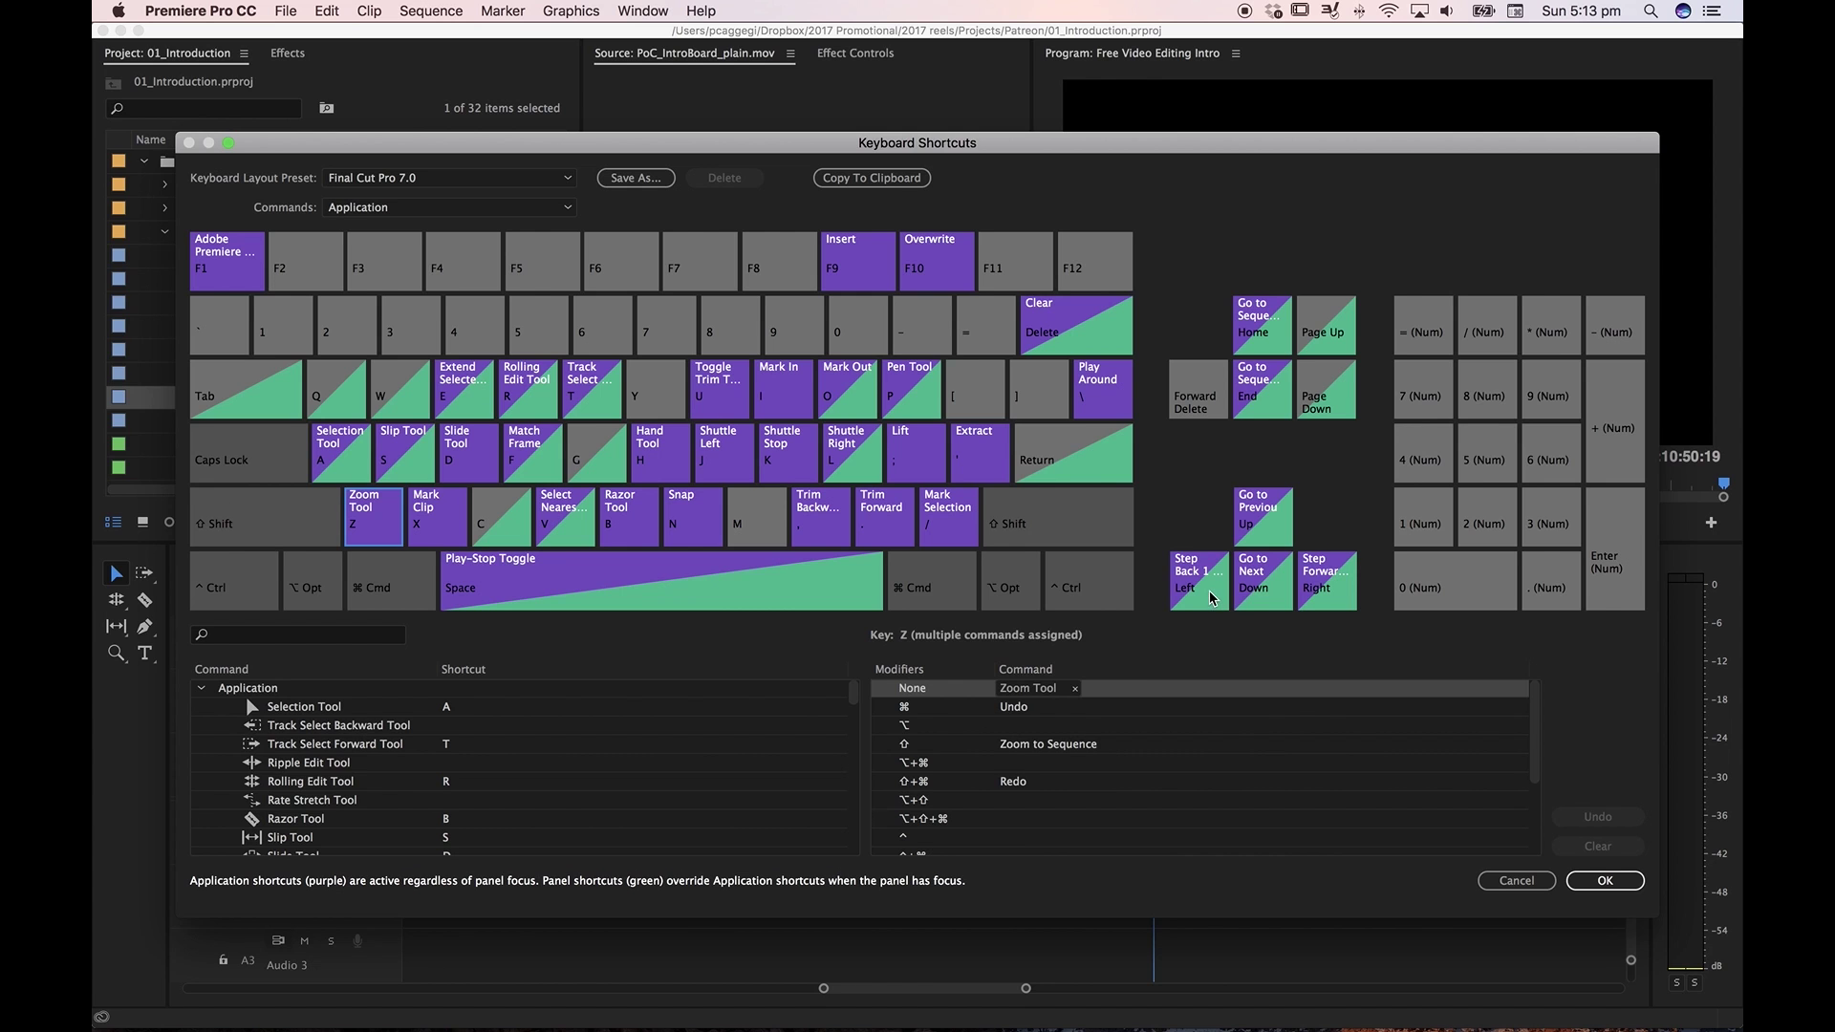
Examine the shortcut assignments for stepping forward and back by frame and for going to the previous and next edit point
click(1304, 597)
key(Left)
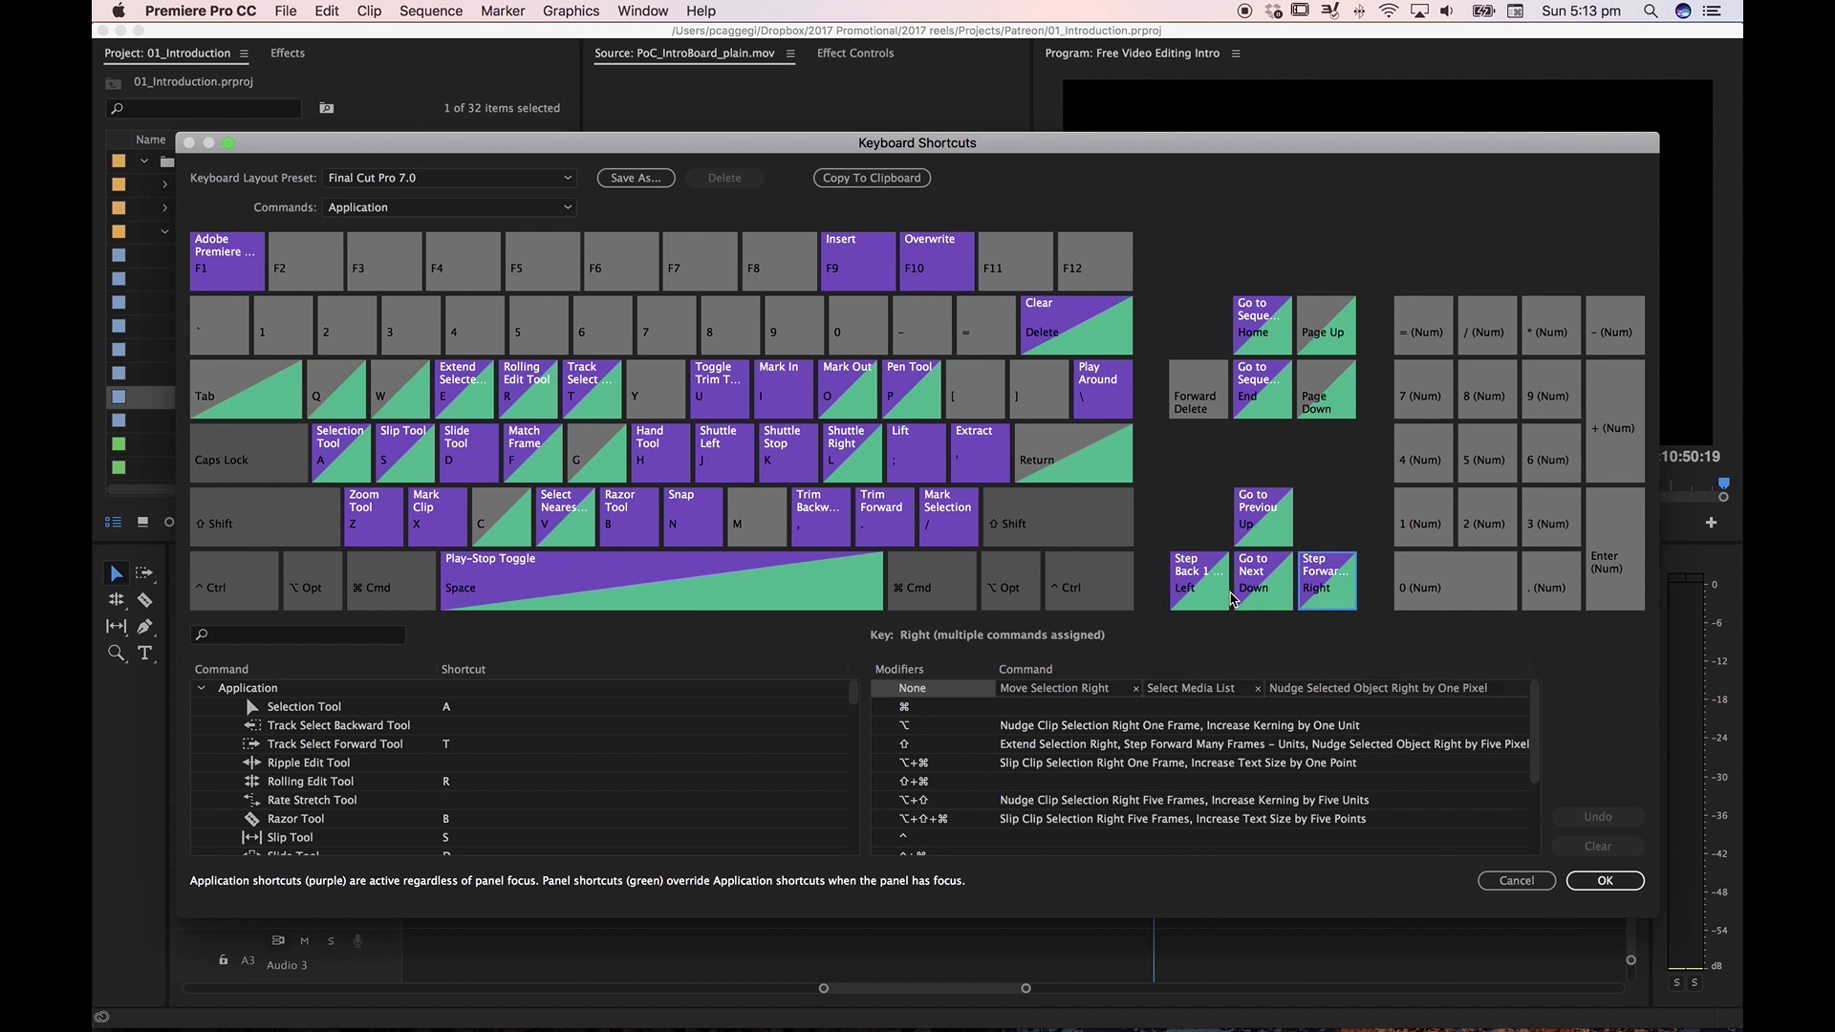
click(1321, 596)
click(1262, 515)
click(1260, 585)
click(1257, 524)
Compare the previous and next edit point shortcuts with and without the Shift modifier, and examine the Mark Out assignment
click(280, 522)
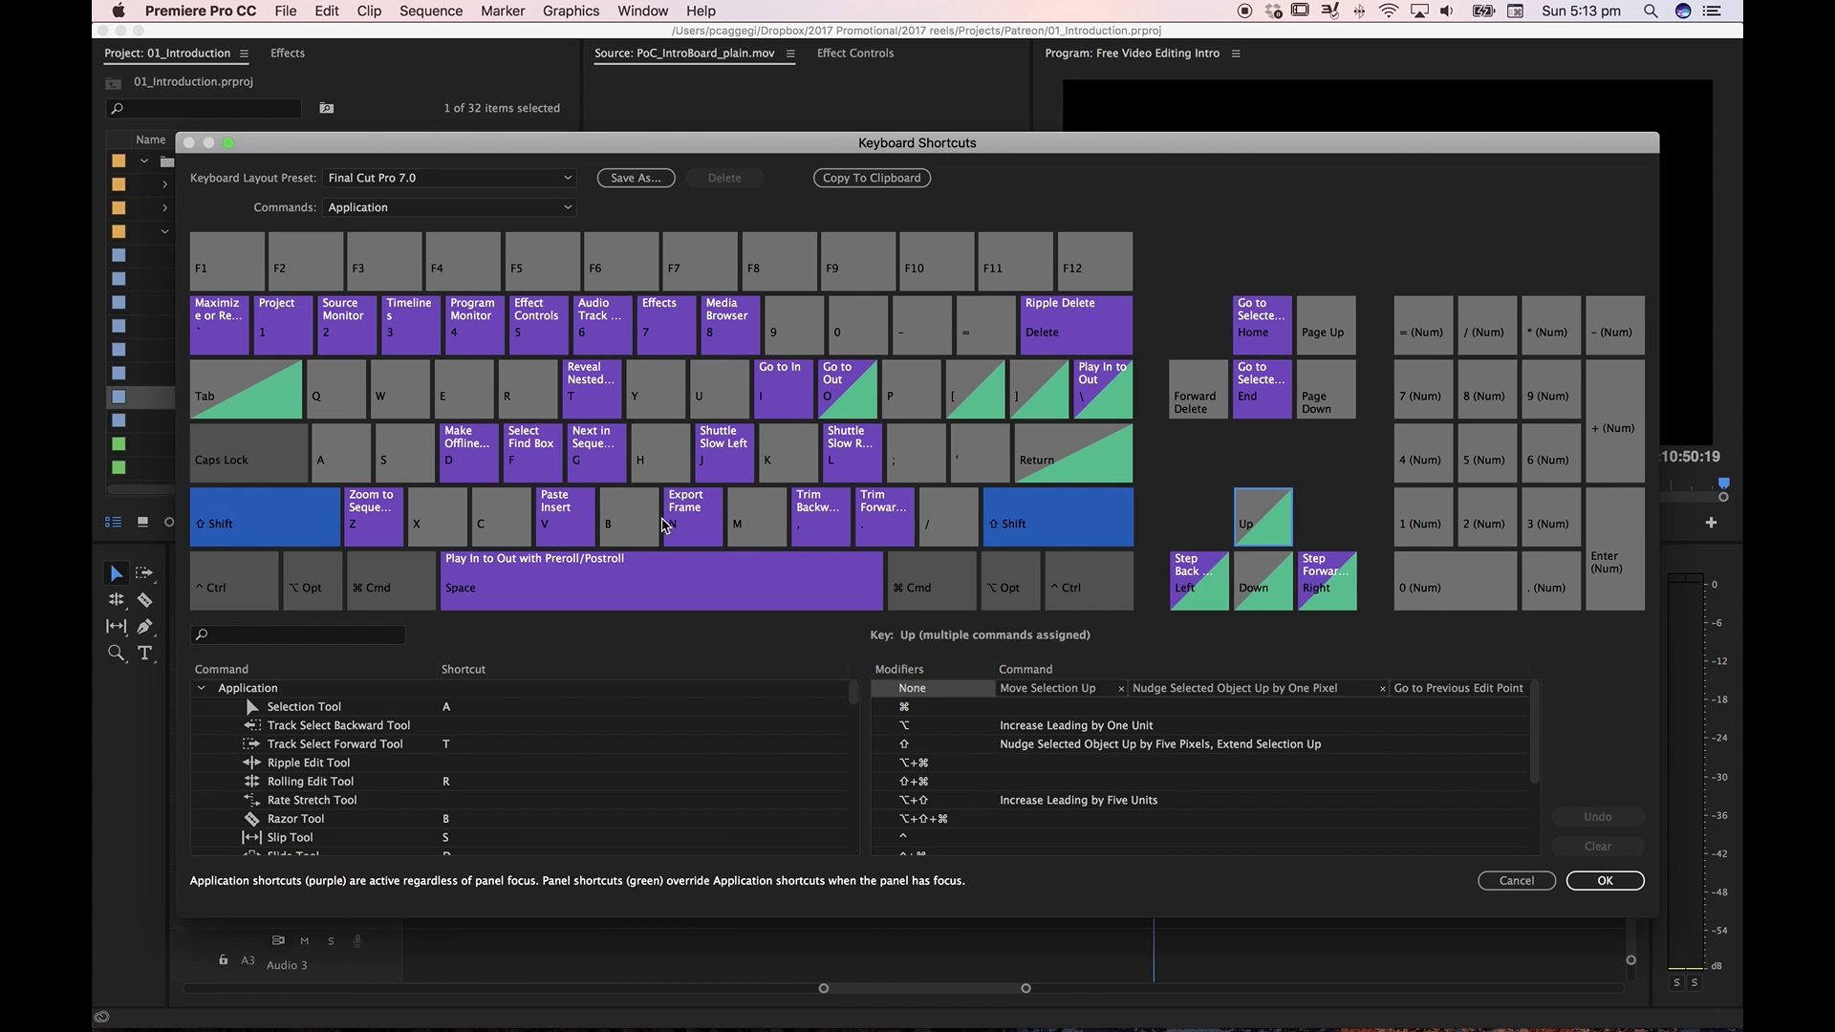
click(1263, 574)
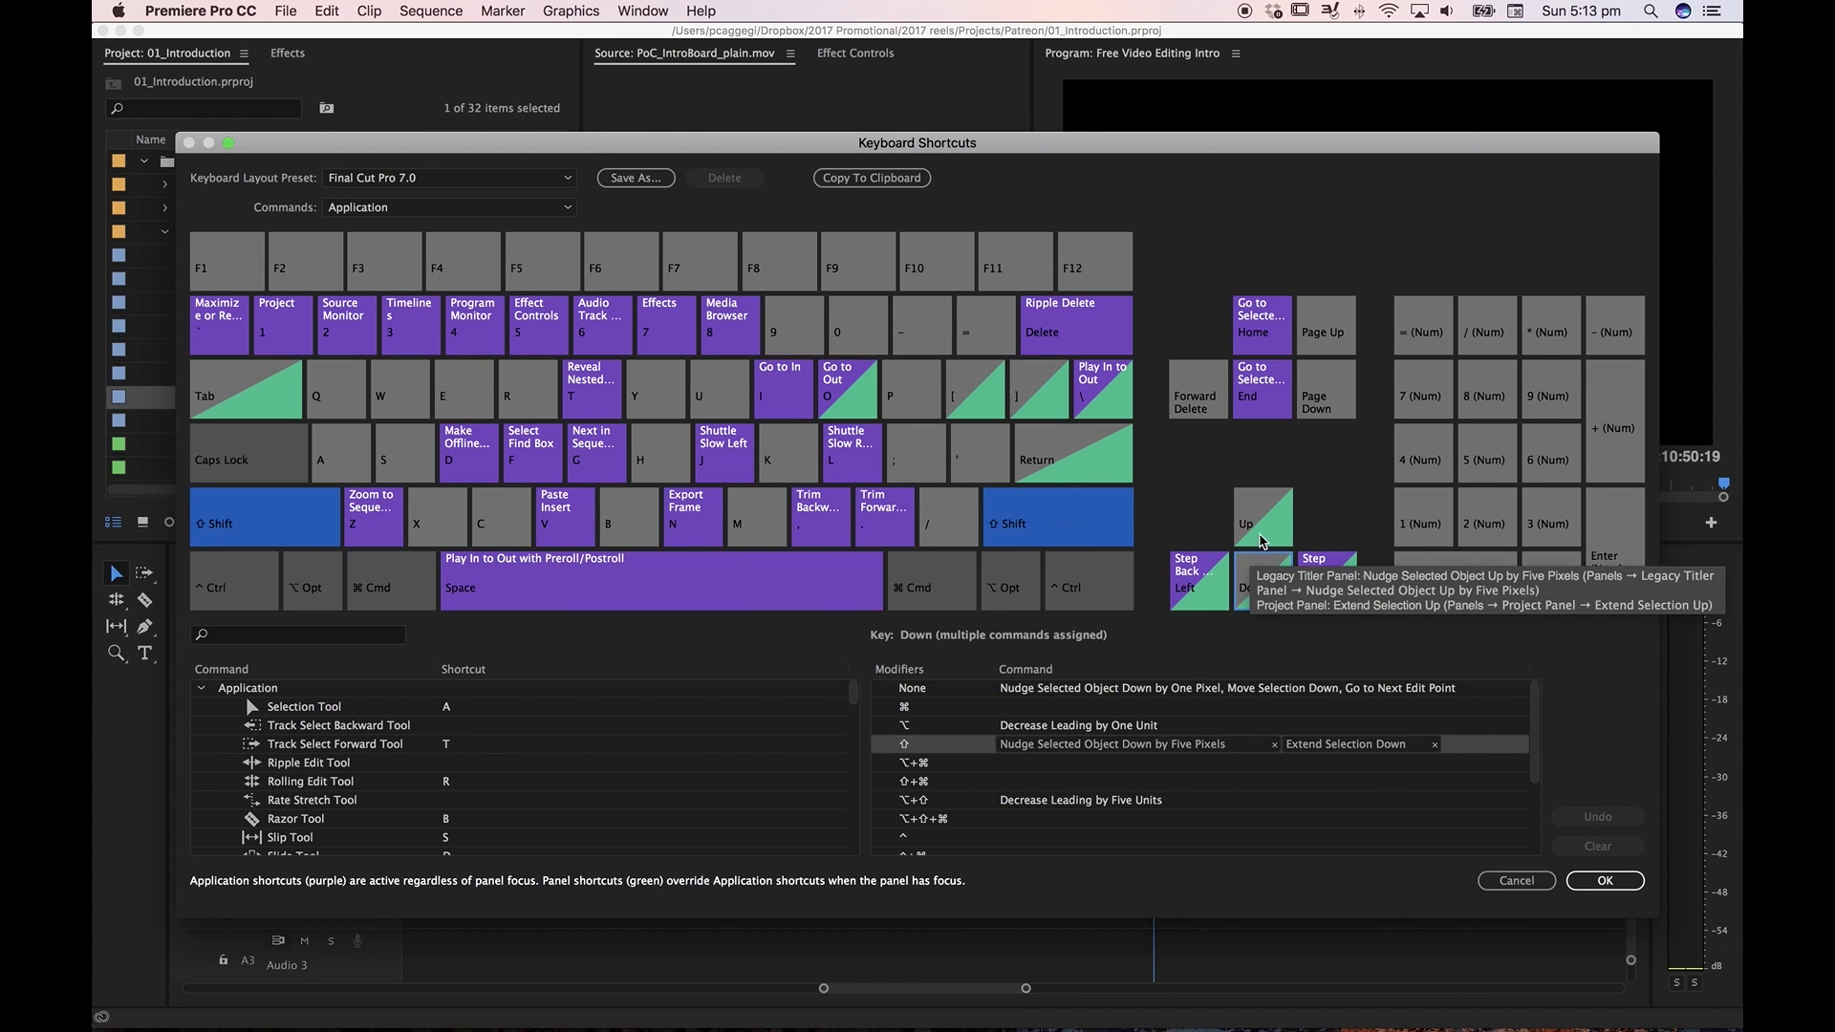
click(278, 516)
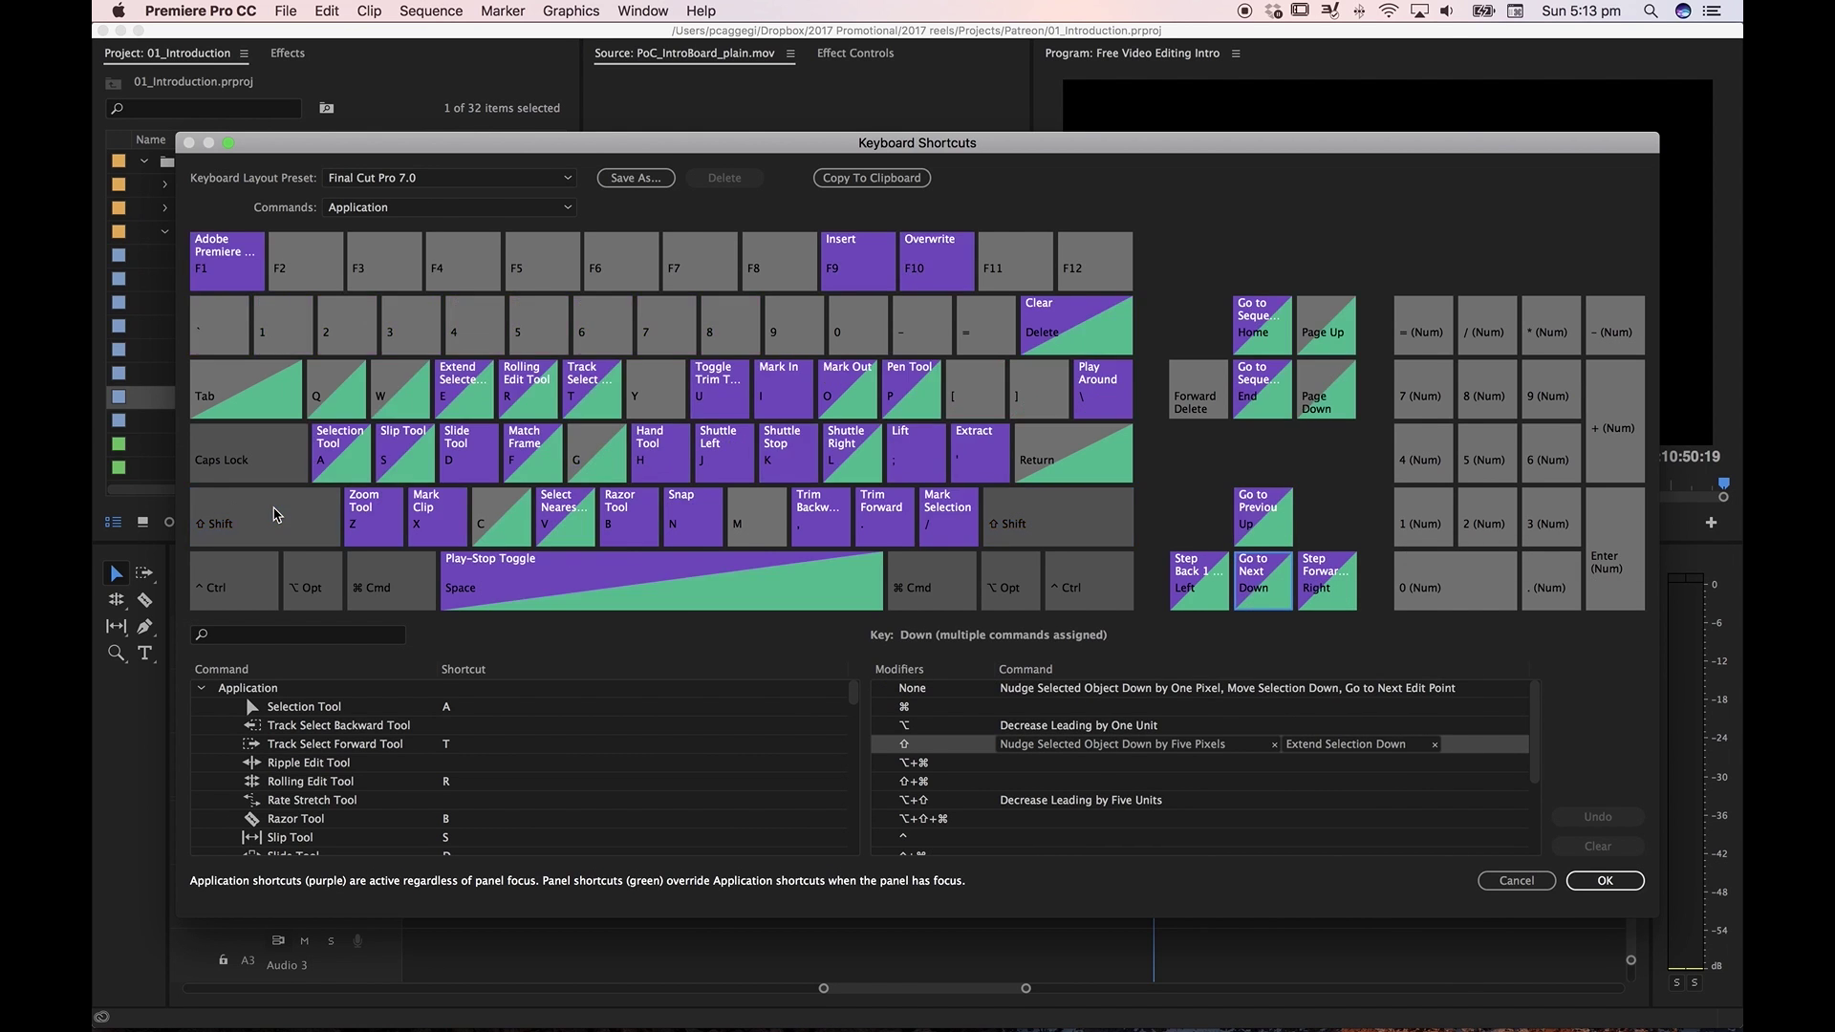
click(1270, 535)
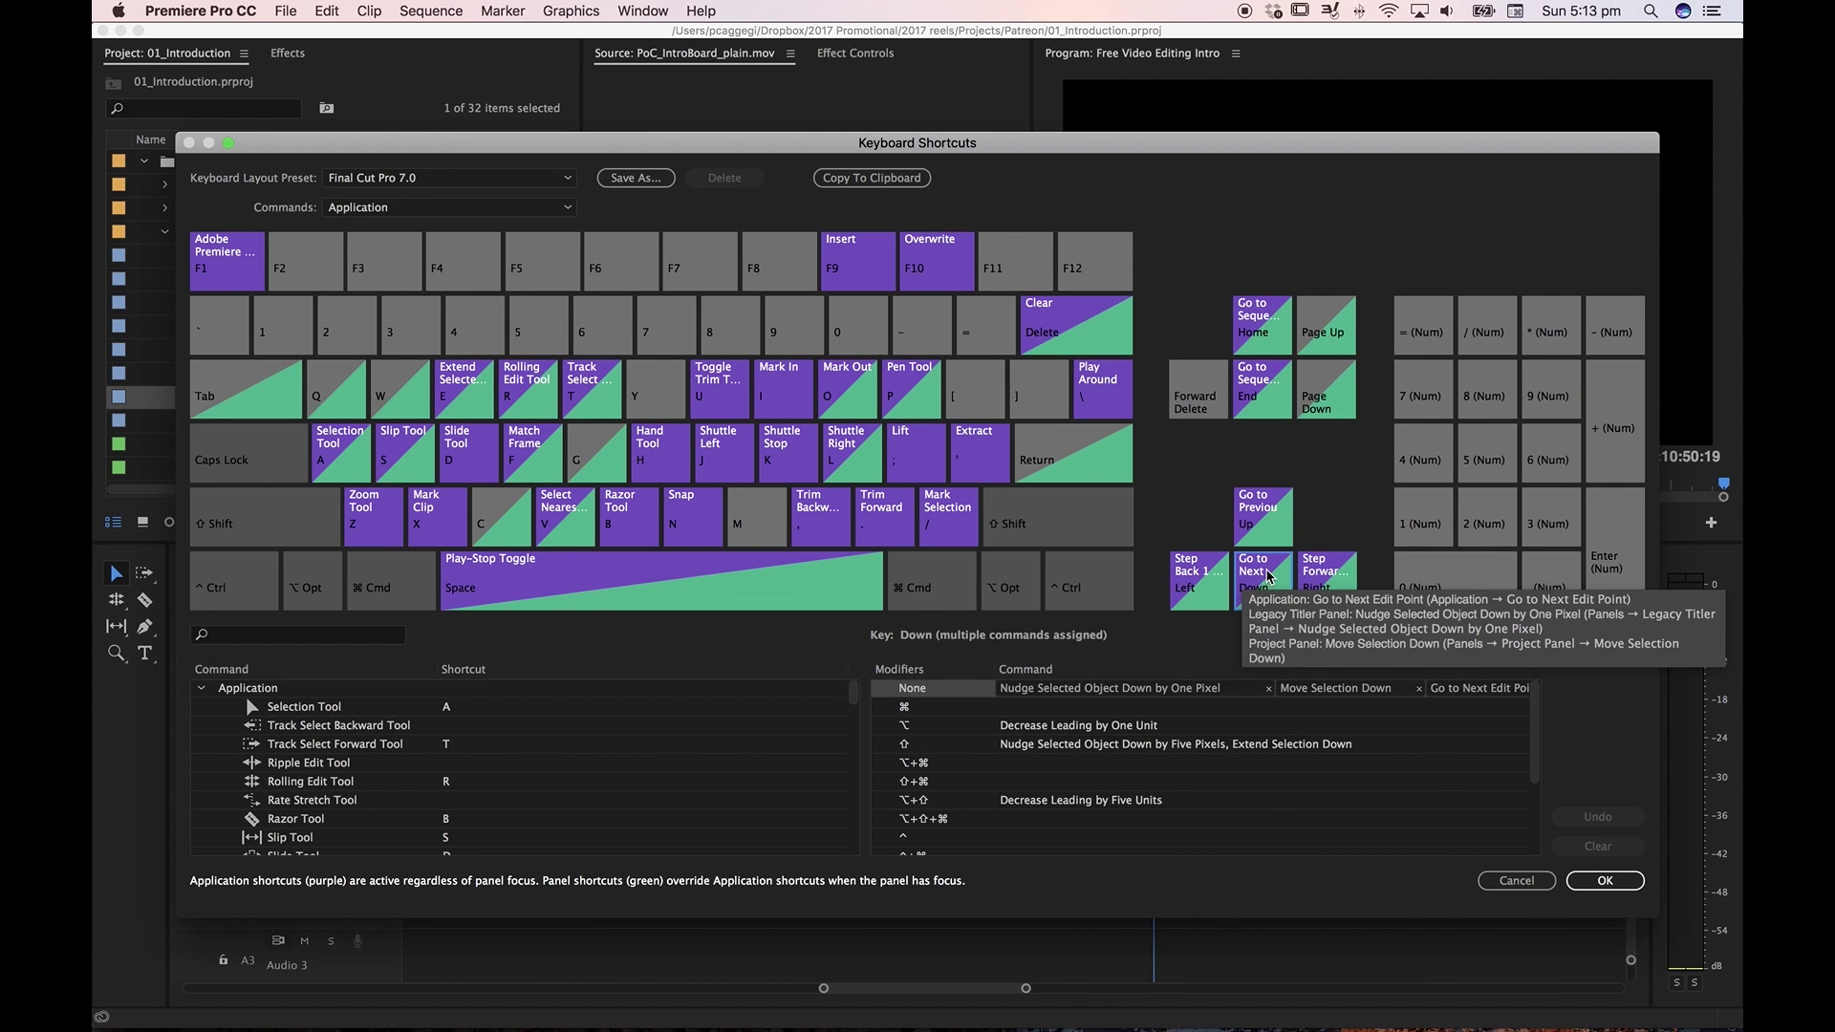
click(1269, 578)
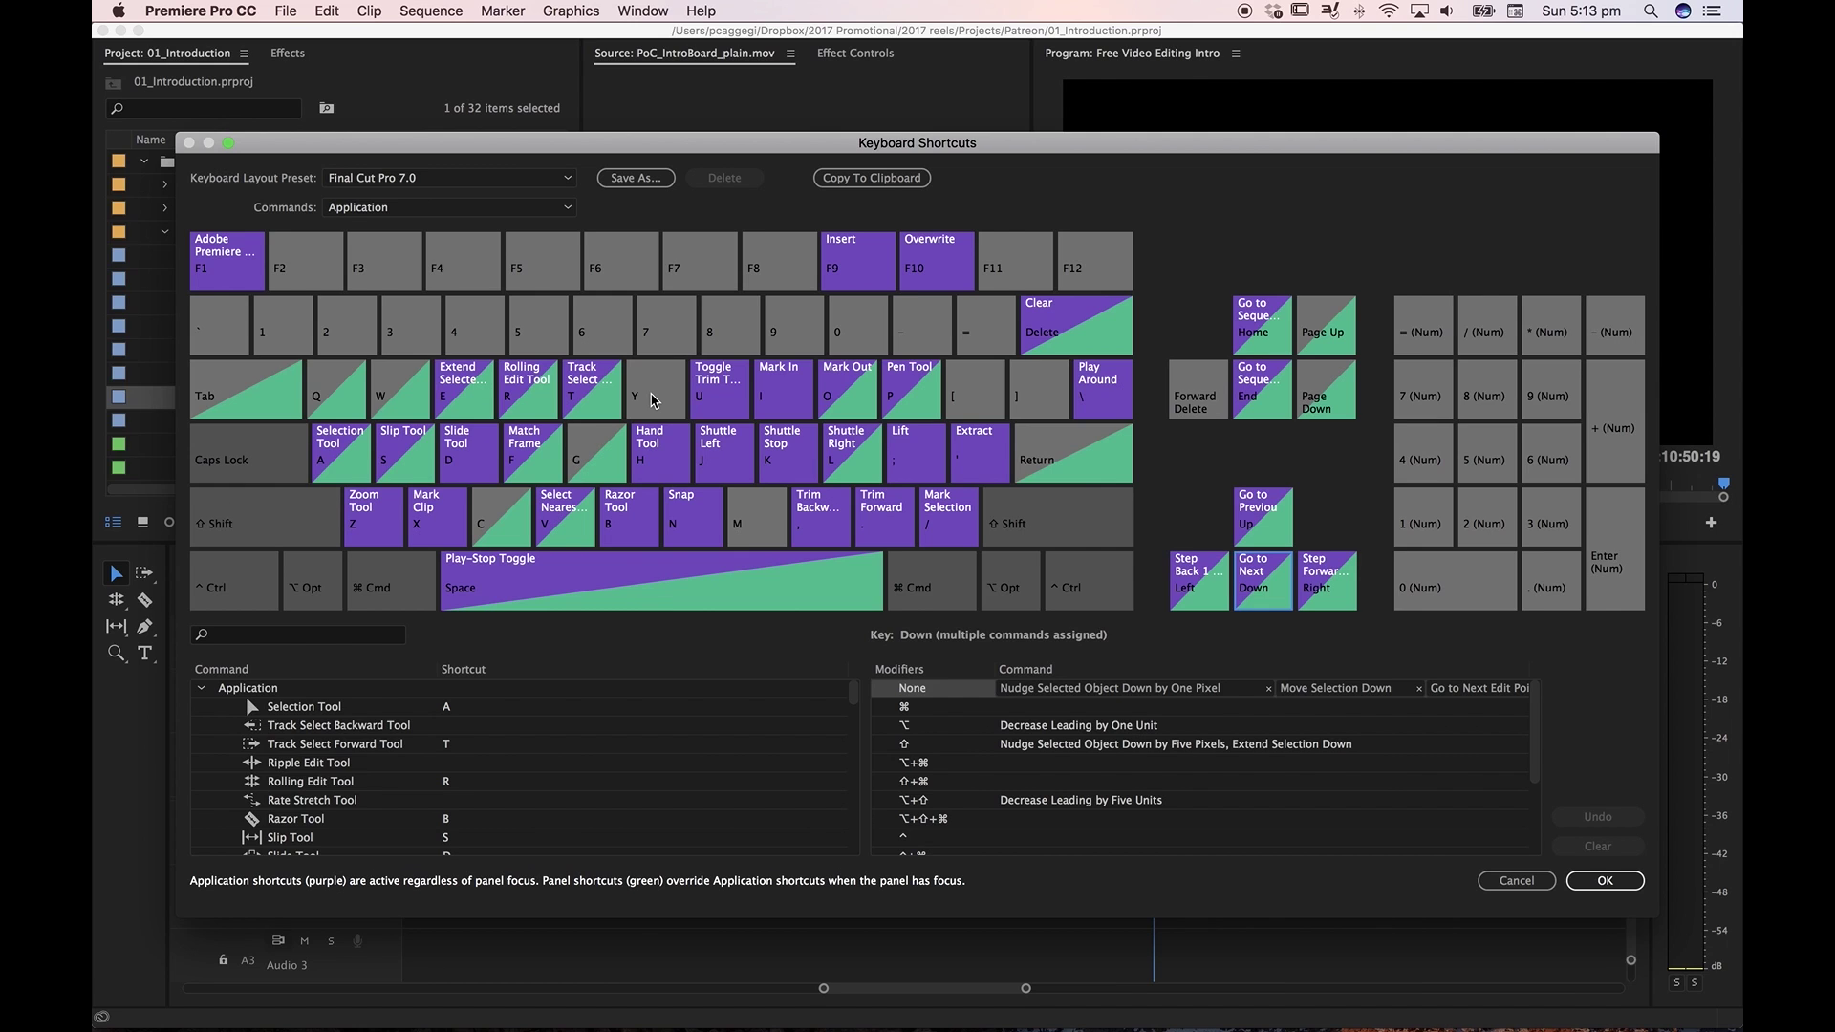
key(o)
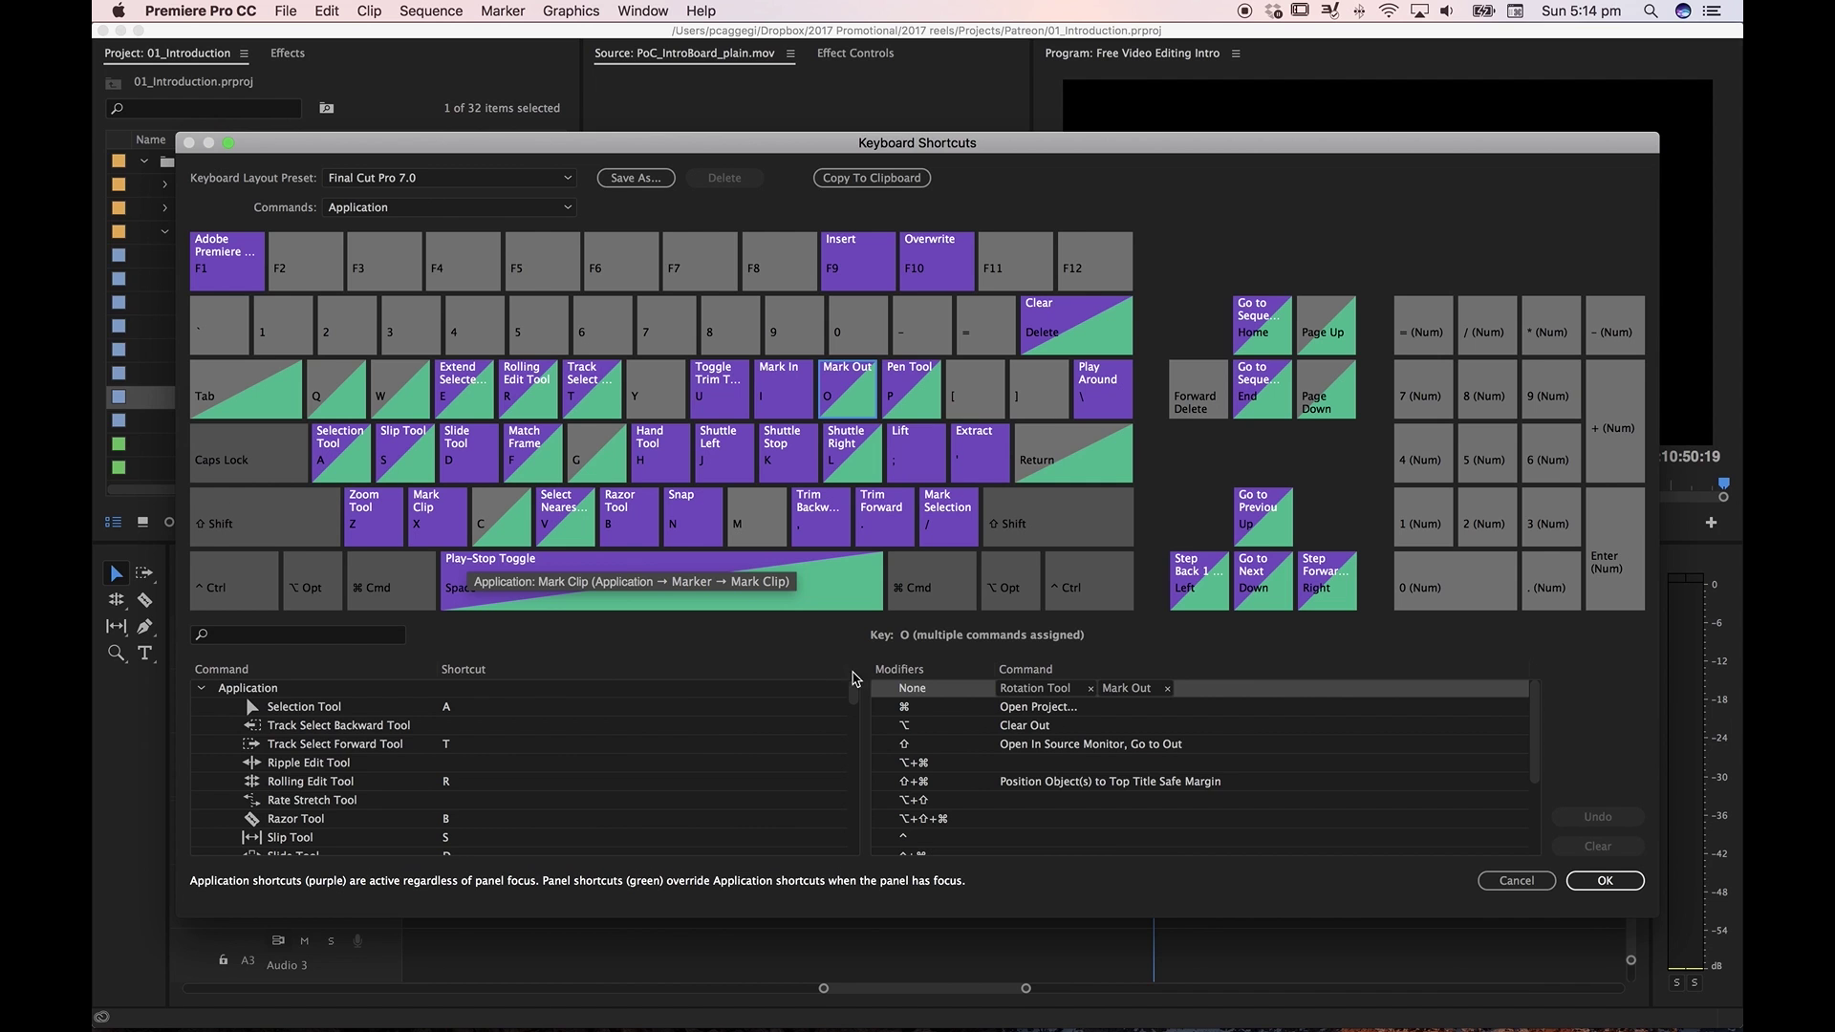
Switch to Finder and extract NLE Keyboard Shortcuts.zip in the PROJECTS folder
mouse_move(483, 1011)
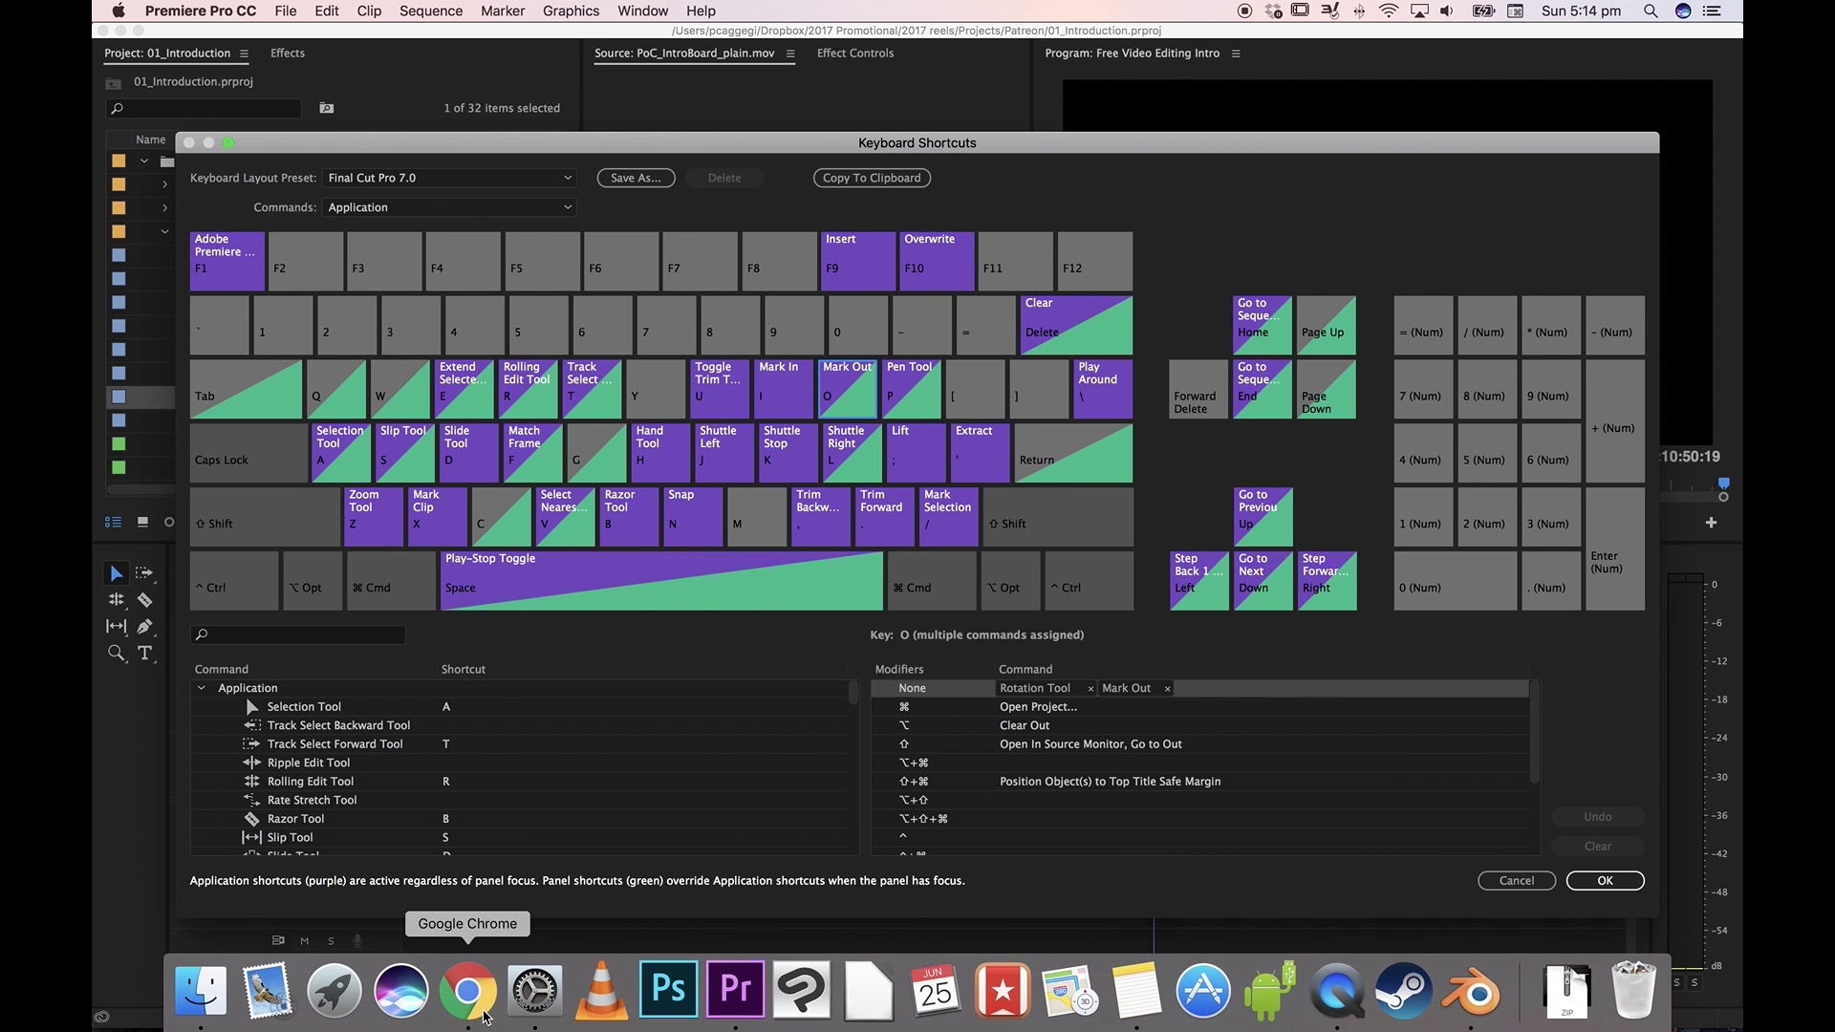
click(203, 994)
click(845, 298)
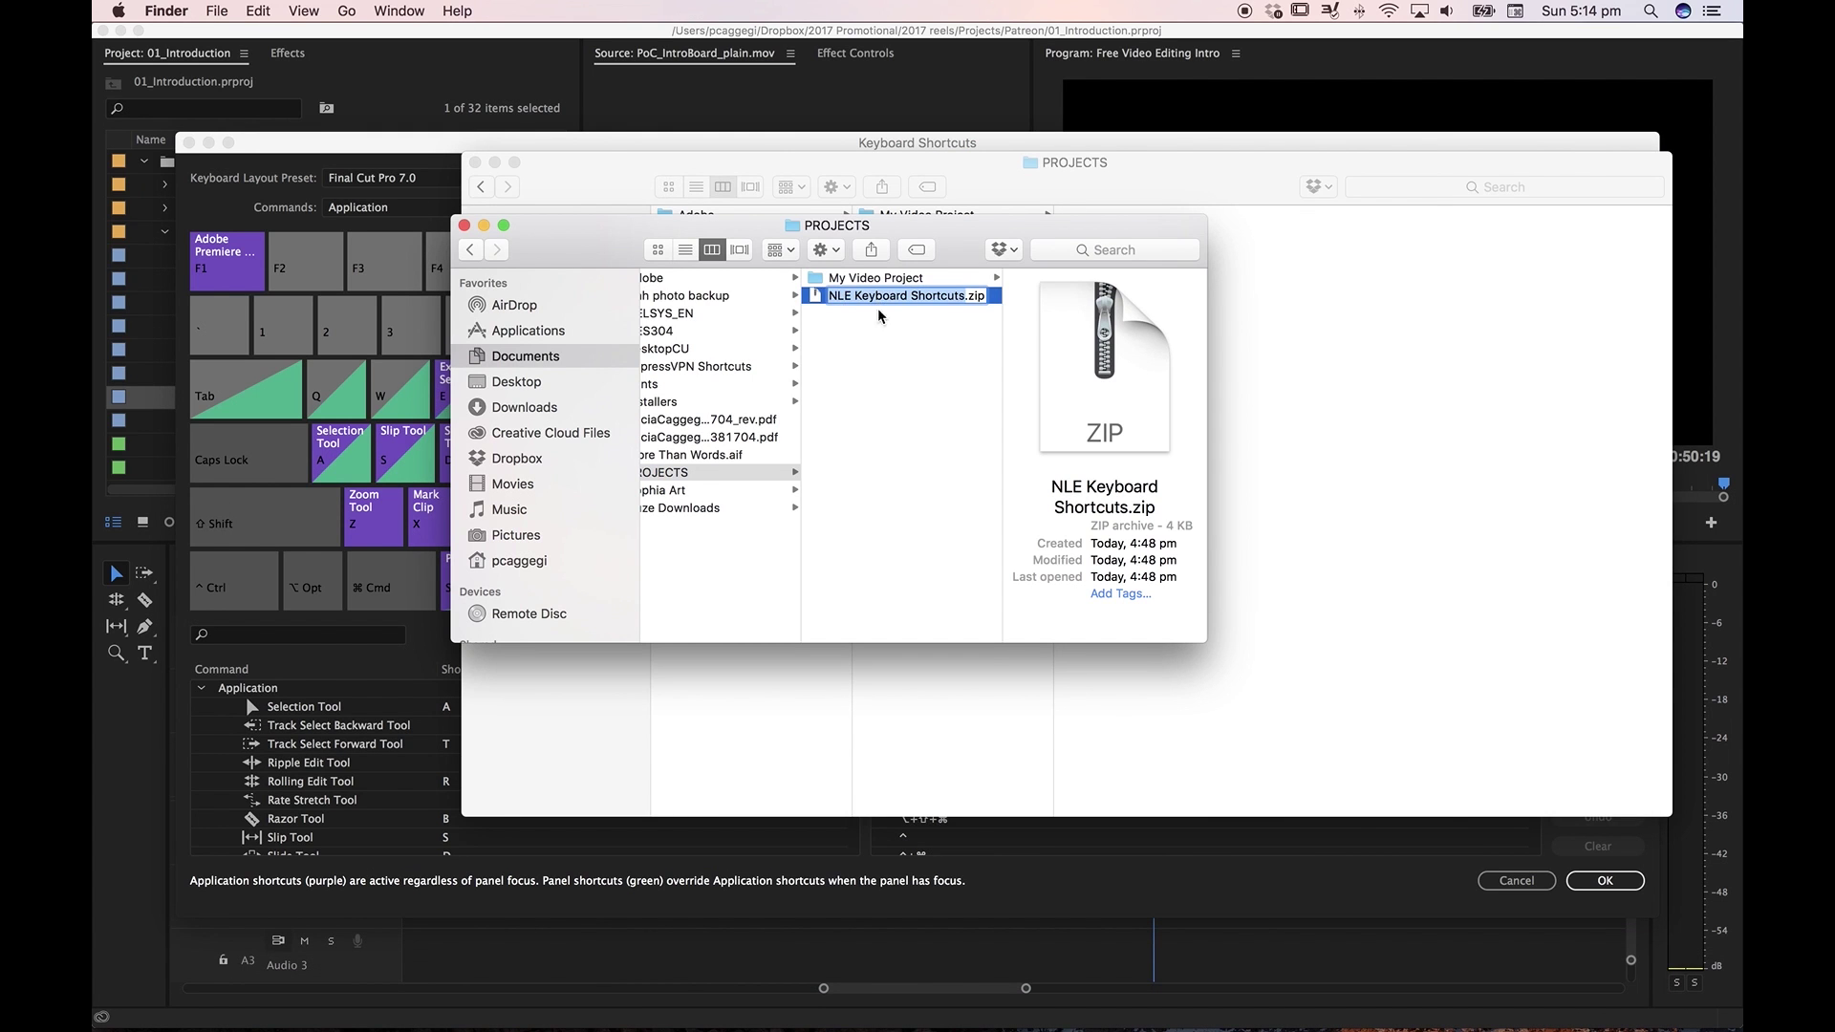
click(877, 337)
click(908, 294)
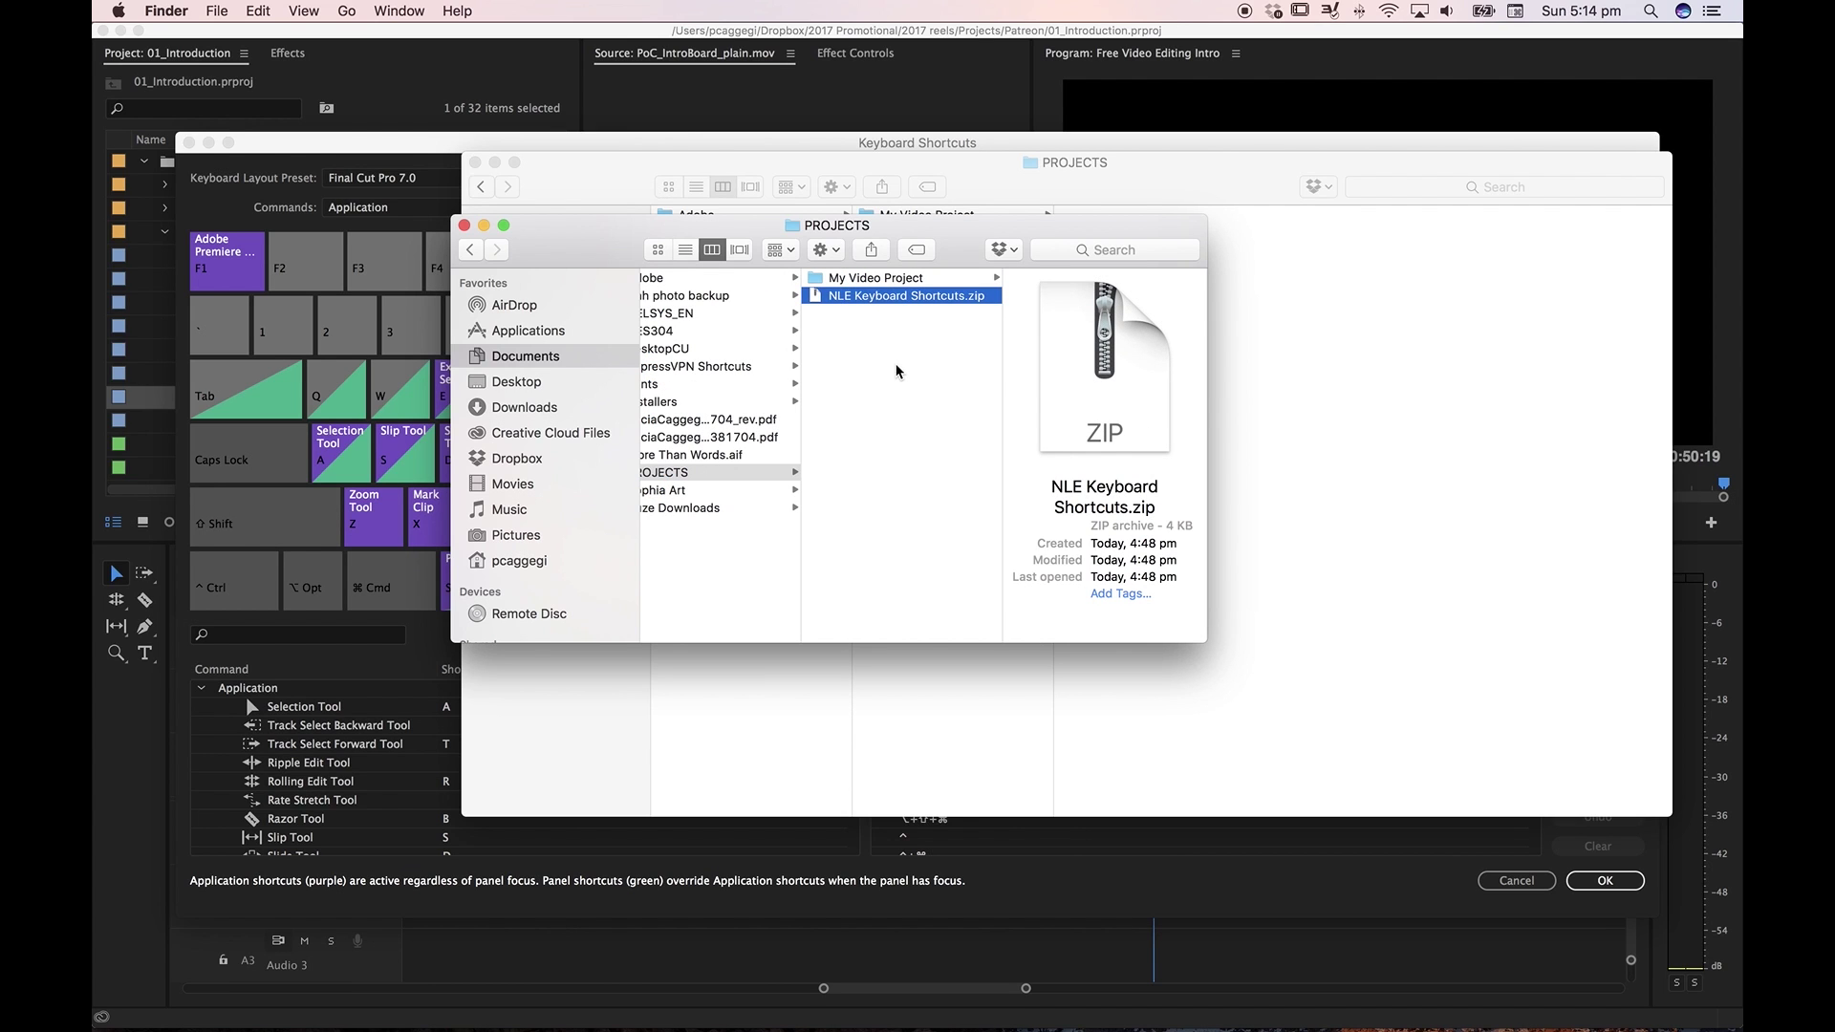
double_click(869, 297)
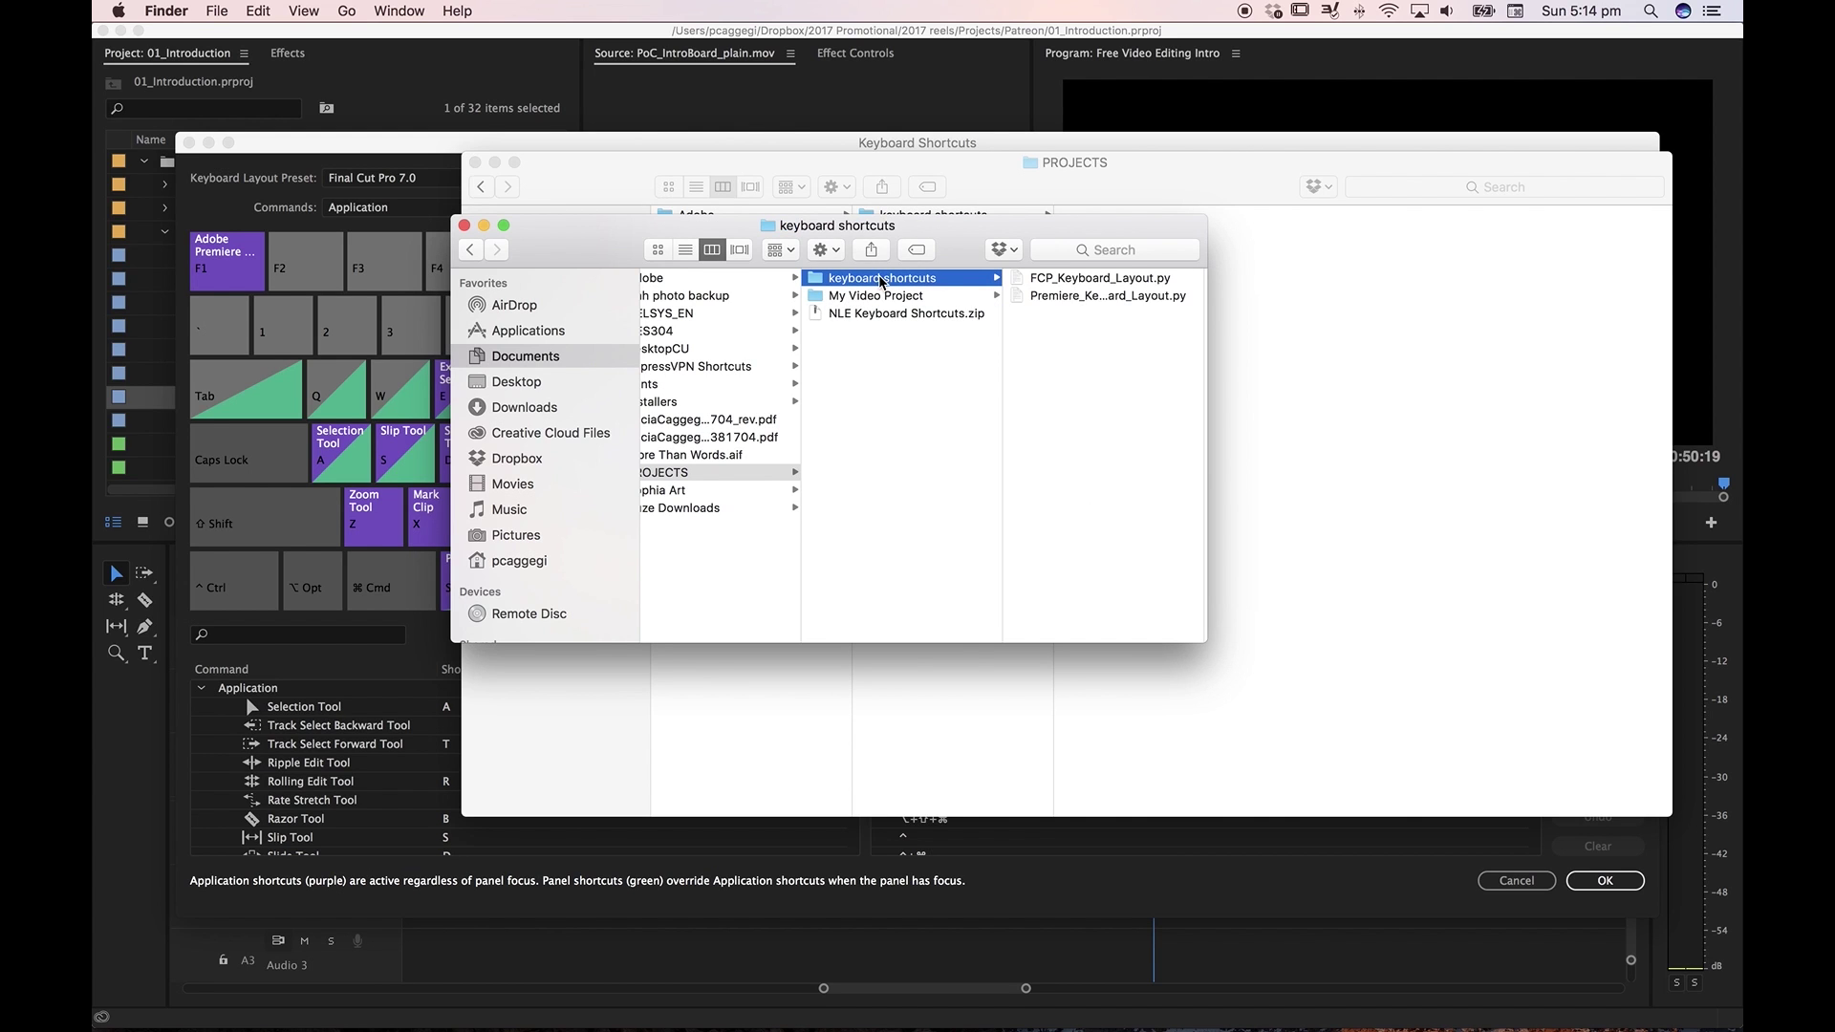
Examine FCP_Keyboard_Layout.py and Premiere_Keyboard_Layout.py in the keyboard shortcuts folder, widening the window to show their full names
click(1059, 285)
click(1059, 286)
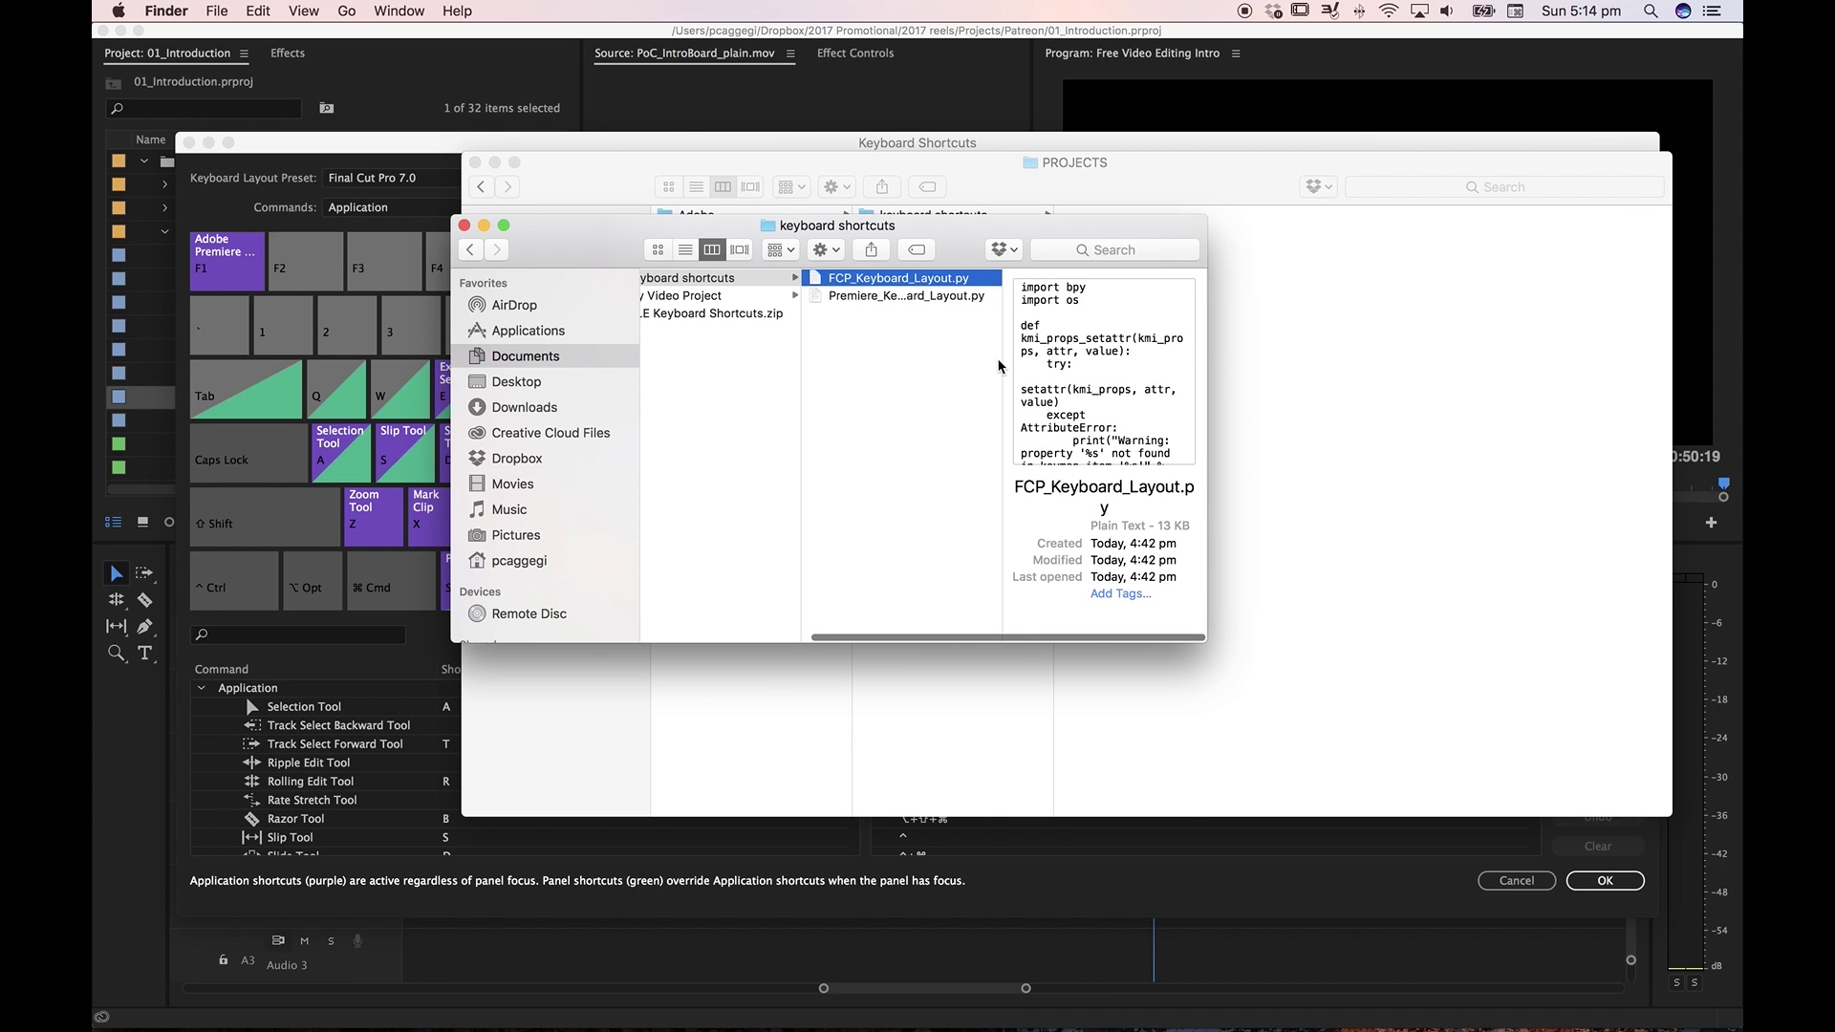
drag(1001, 359, 1048, 359)
drag(1205, 441, 1396, 437)
click(1040, 296)
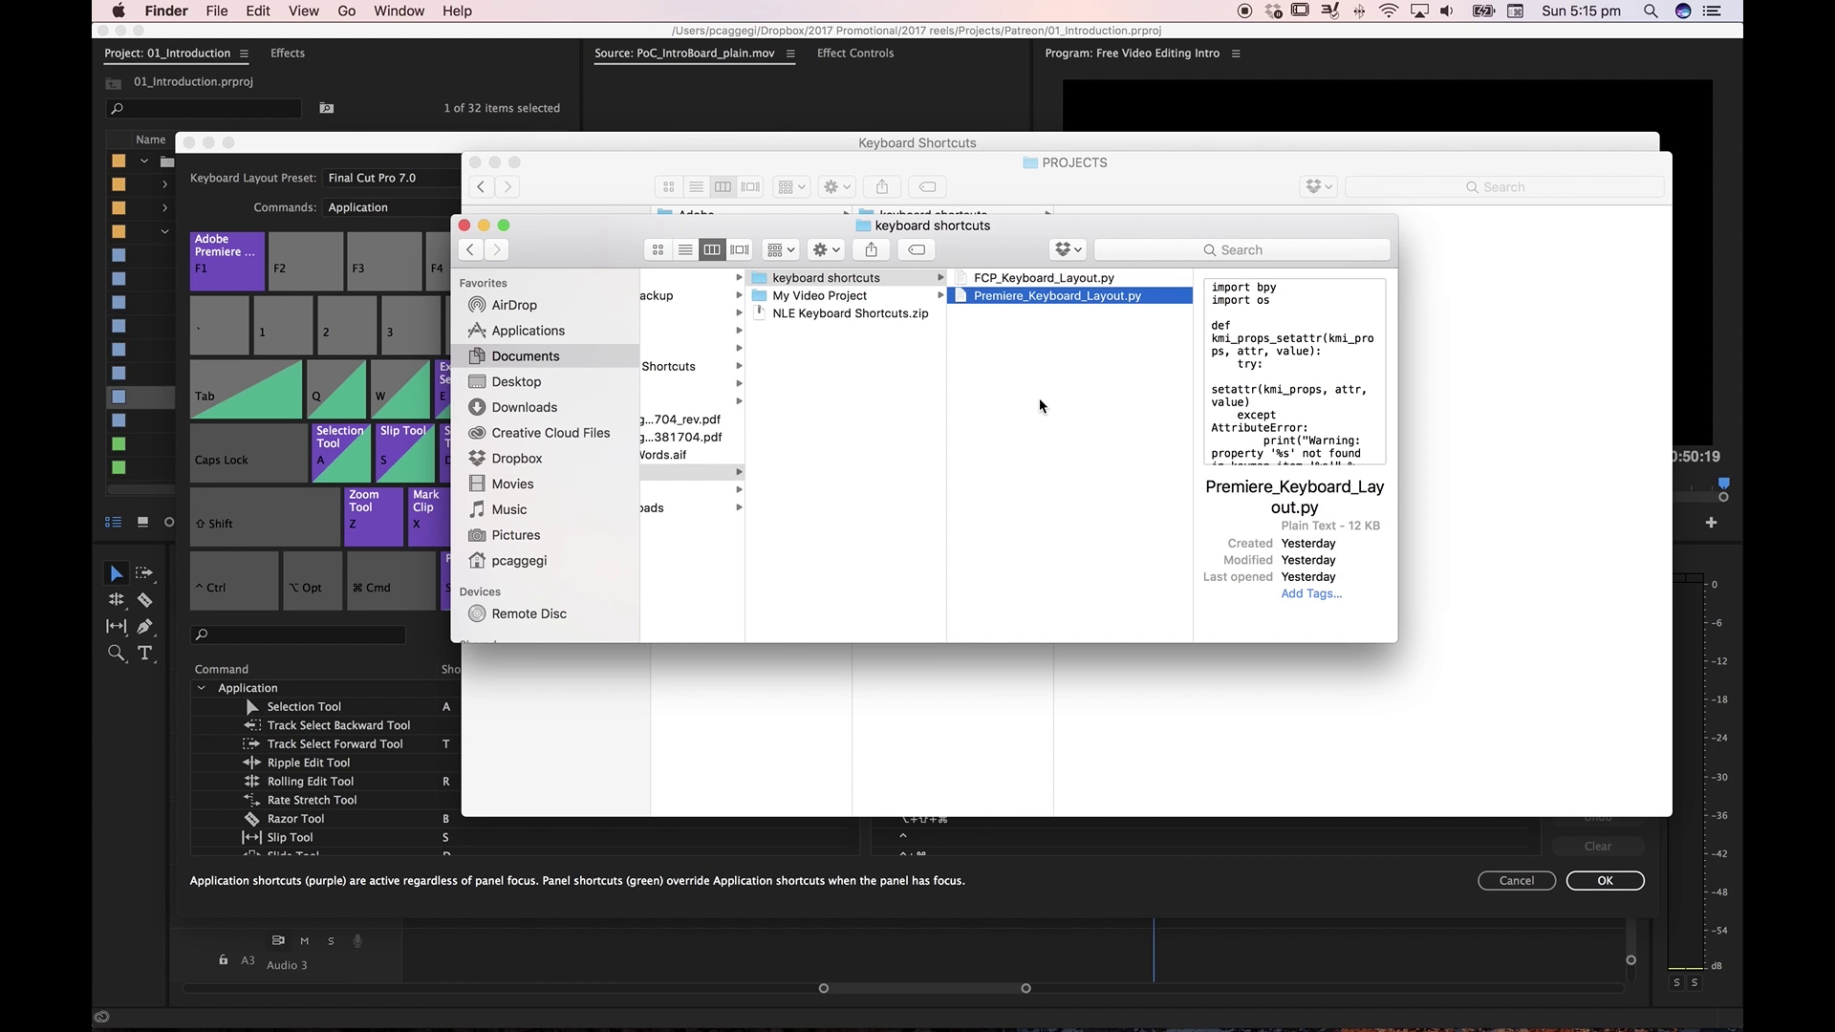
Switch back to Premiere Pro, choose the Adobe Premiere Pro Default keyboard layout preset and examine the Z key's assignments
click(227, 221)
click(347, 177)
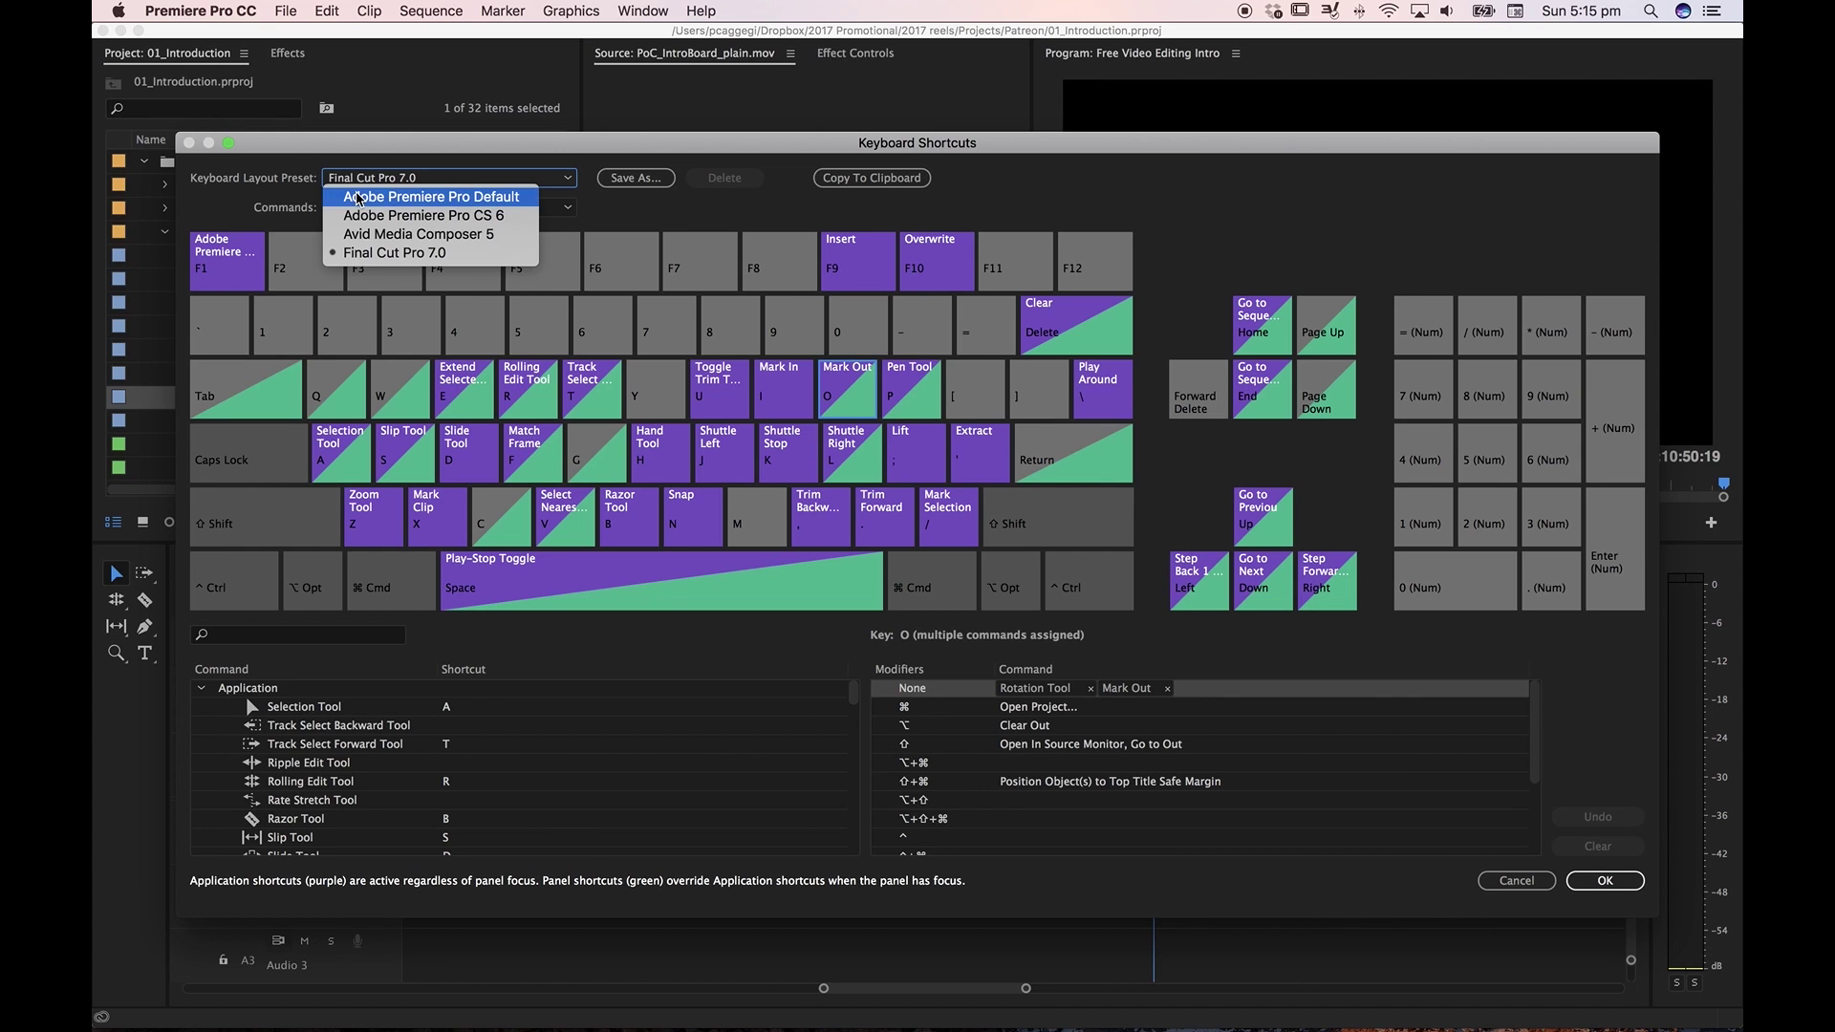
click(358, 198)
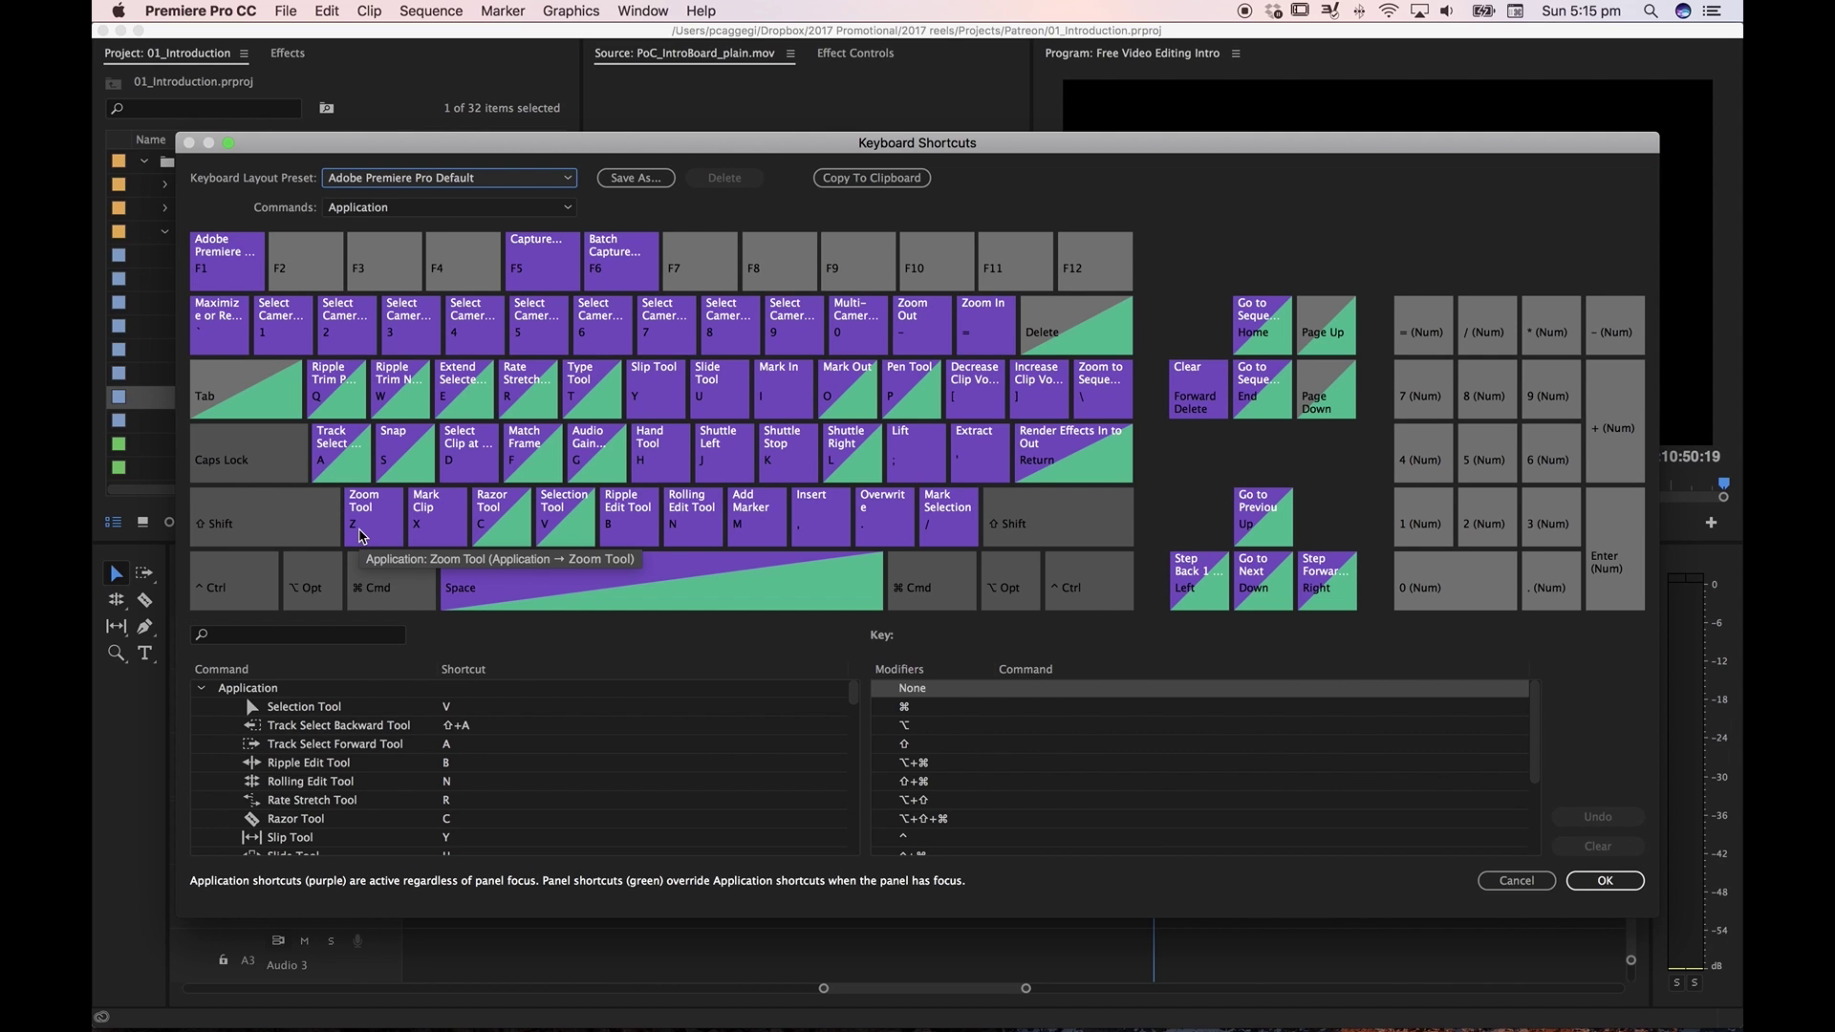
click(361, 535)
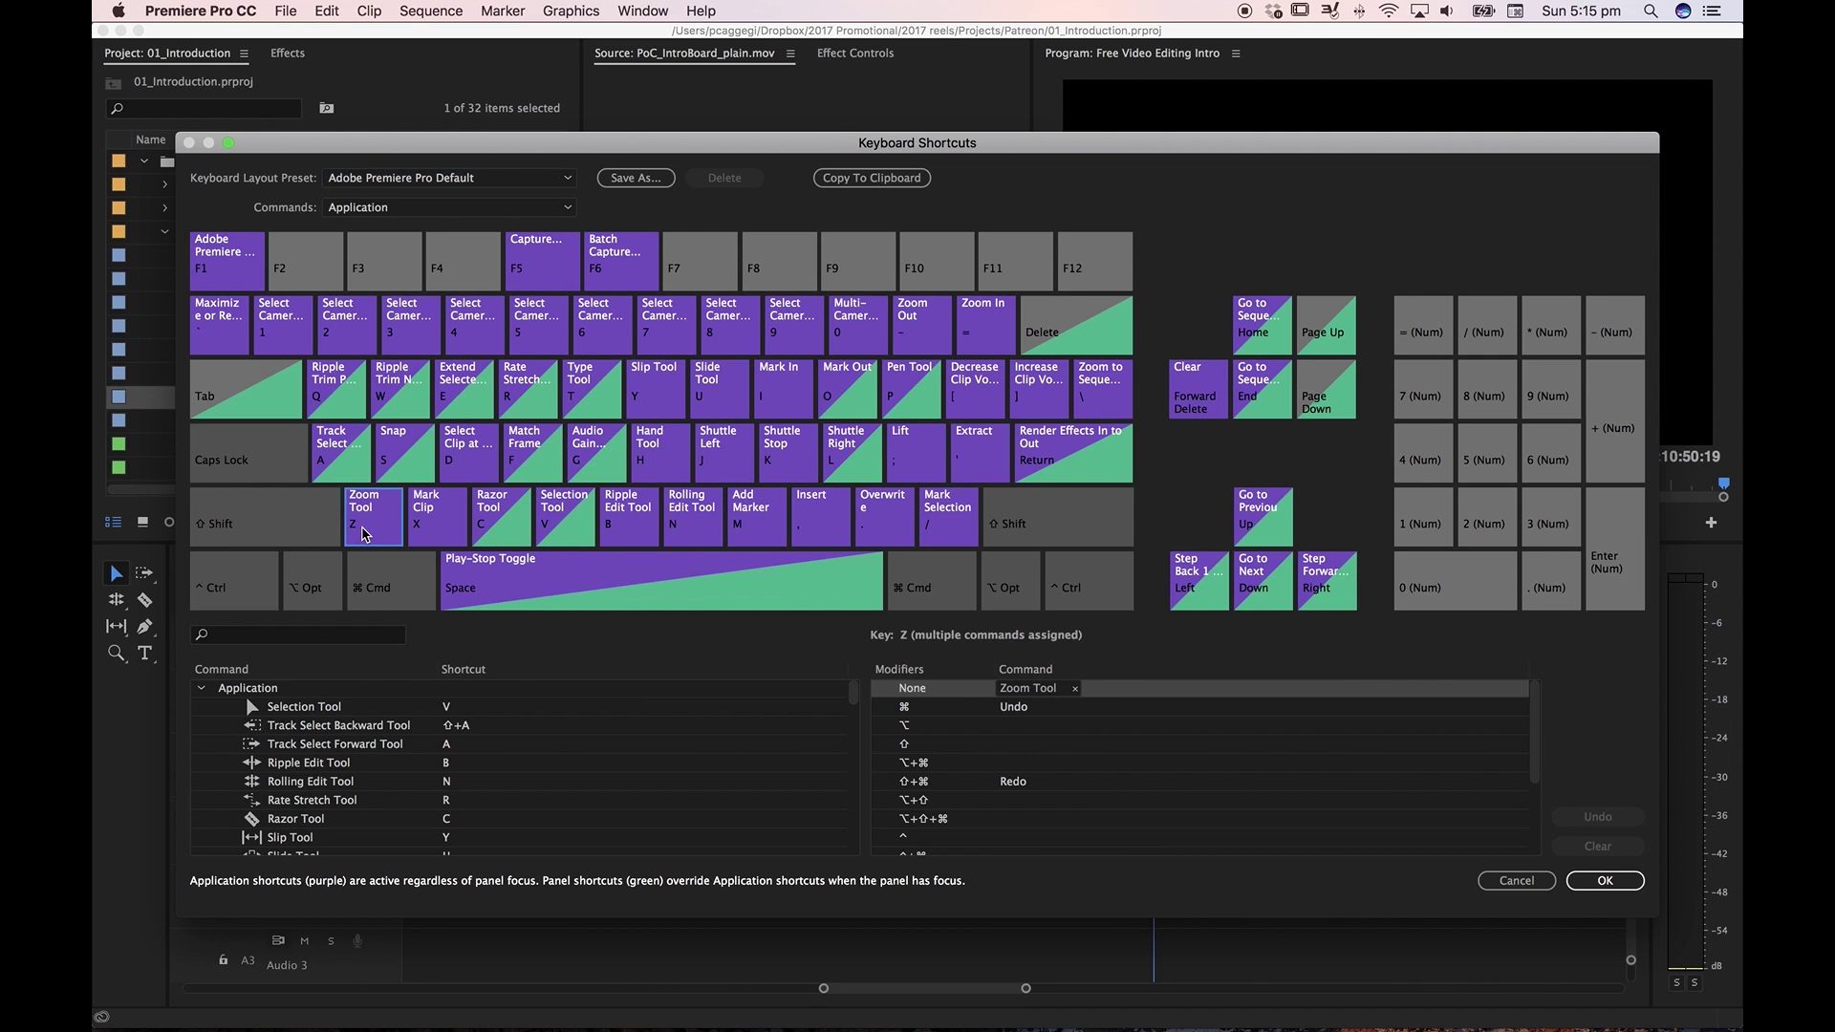
key(shift)
Switch to Blender, open the Input section of User Preferences and check the available key configuration presets
click(1402, 993)
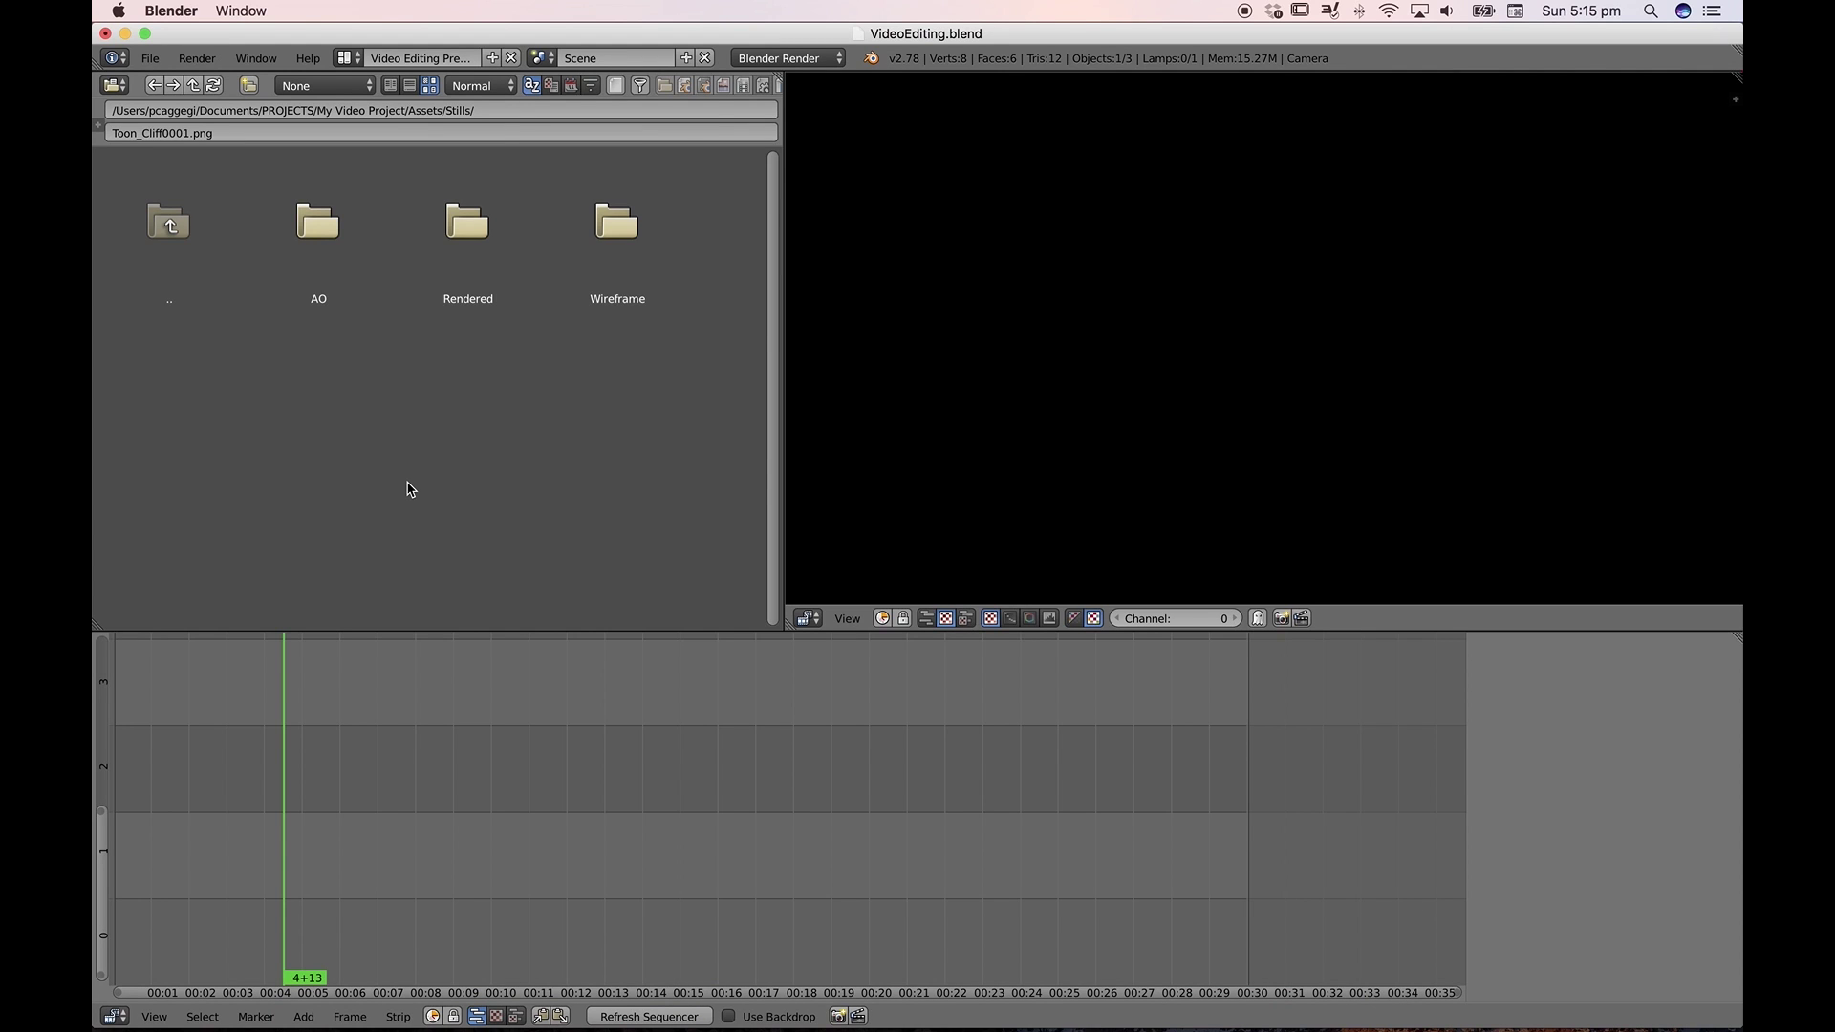
click(151, 59)
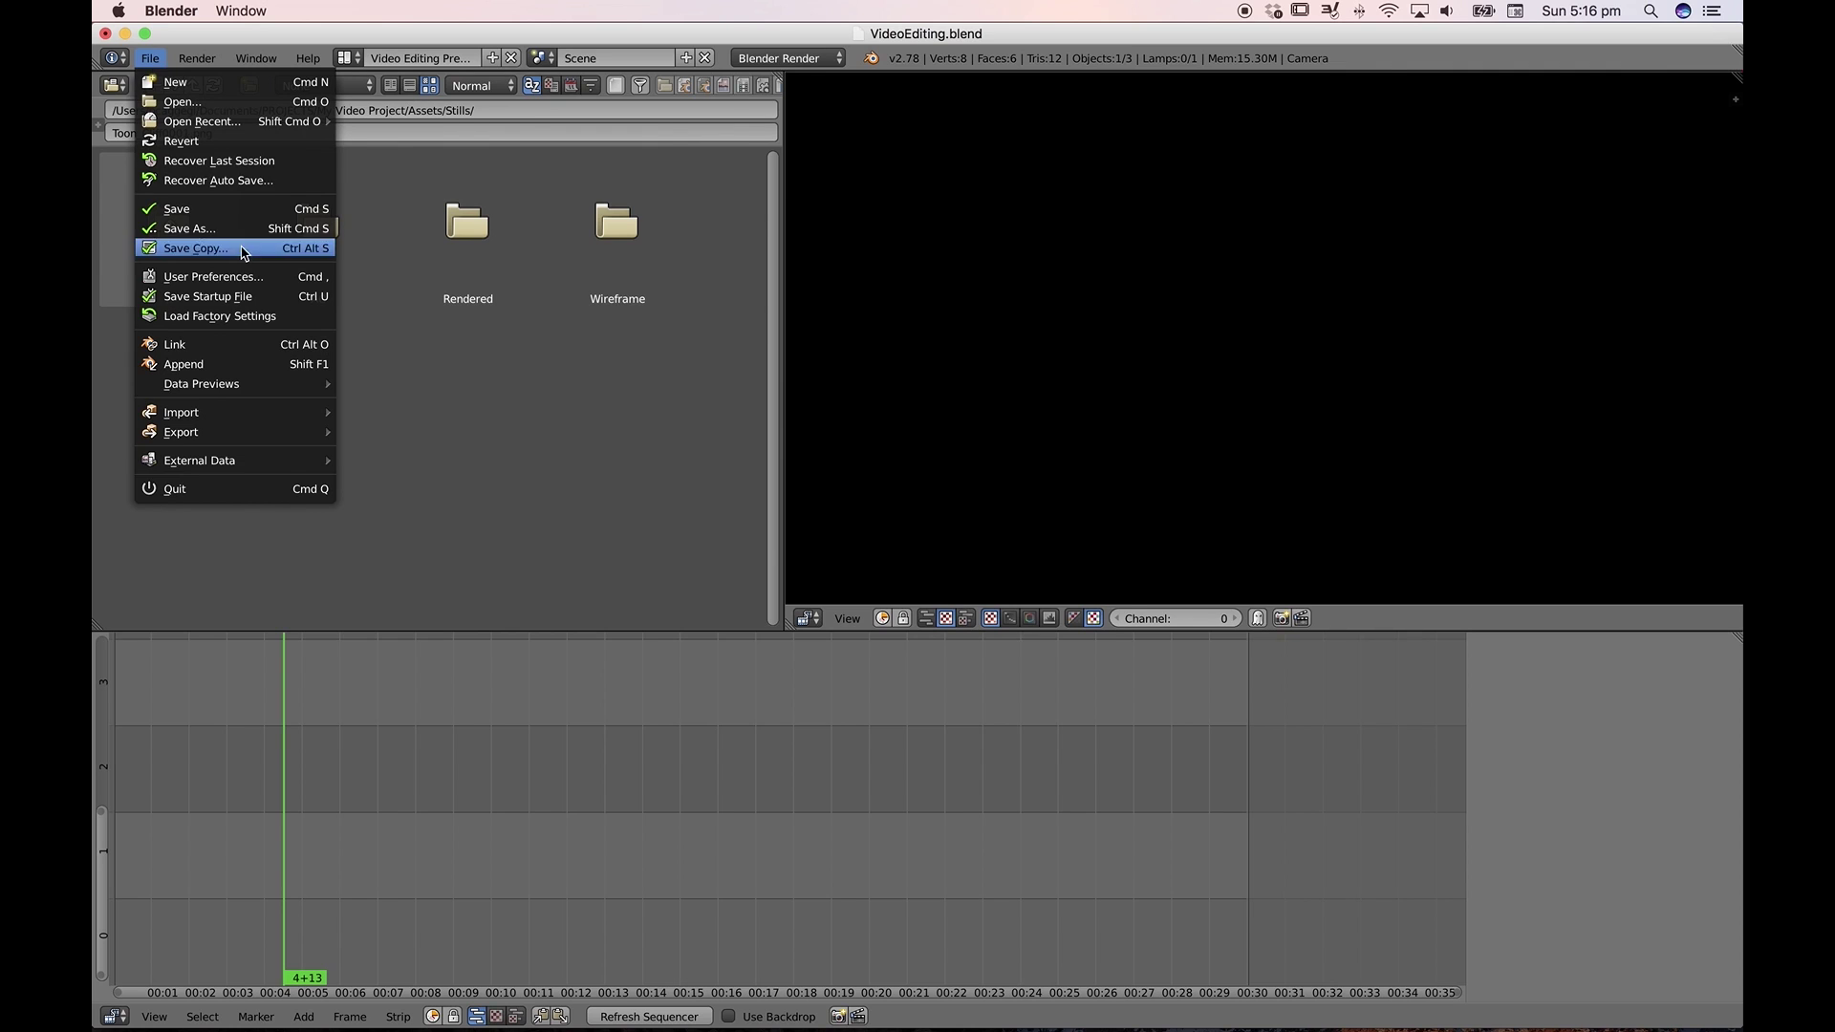
click(253, 279)
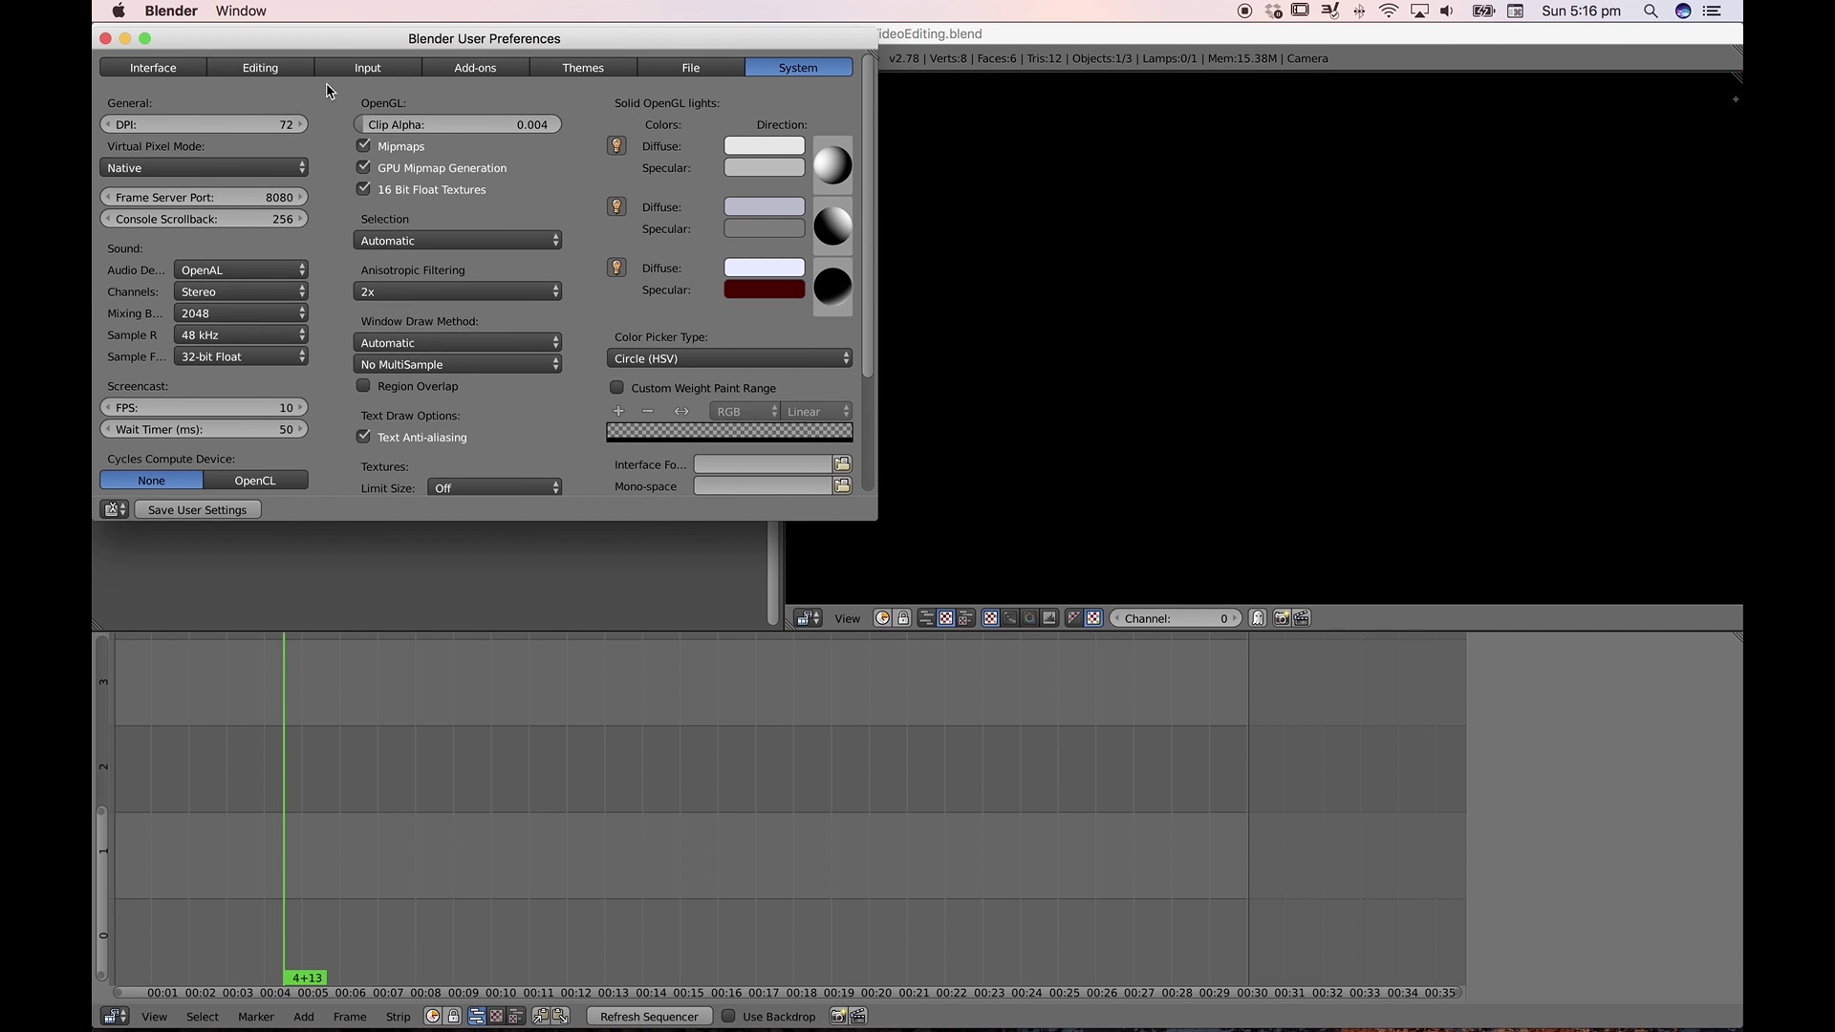
click(363, 69)
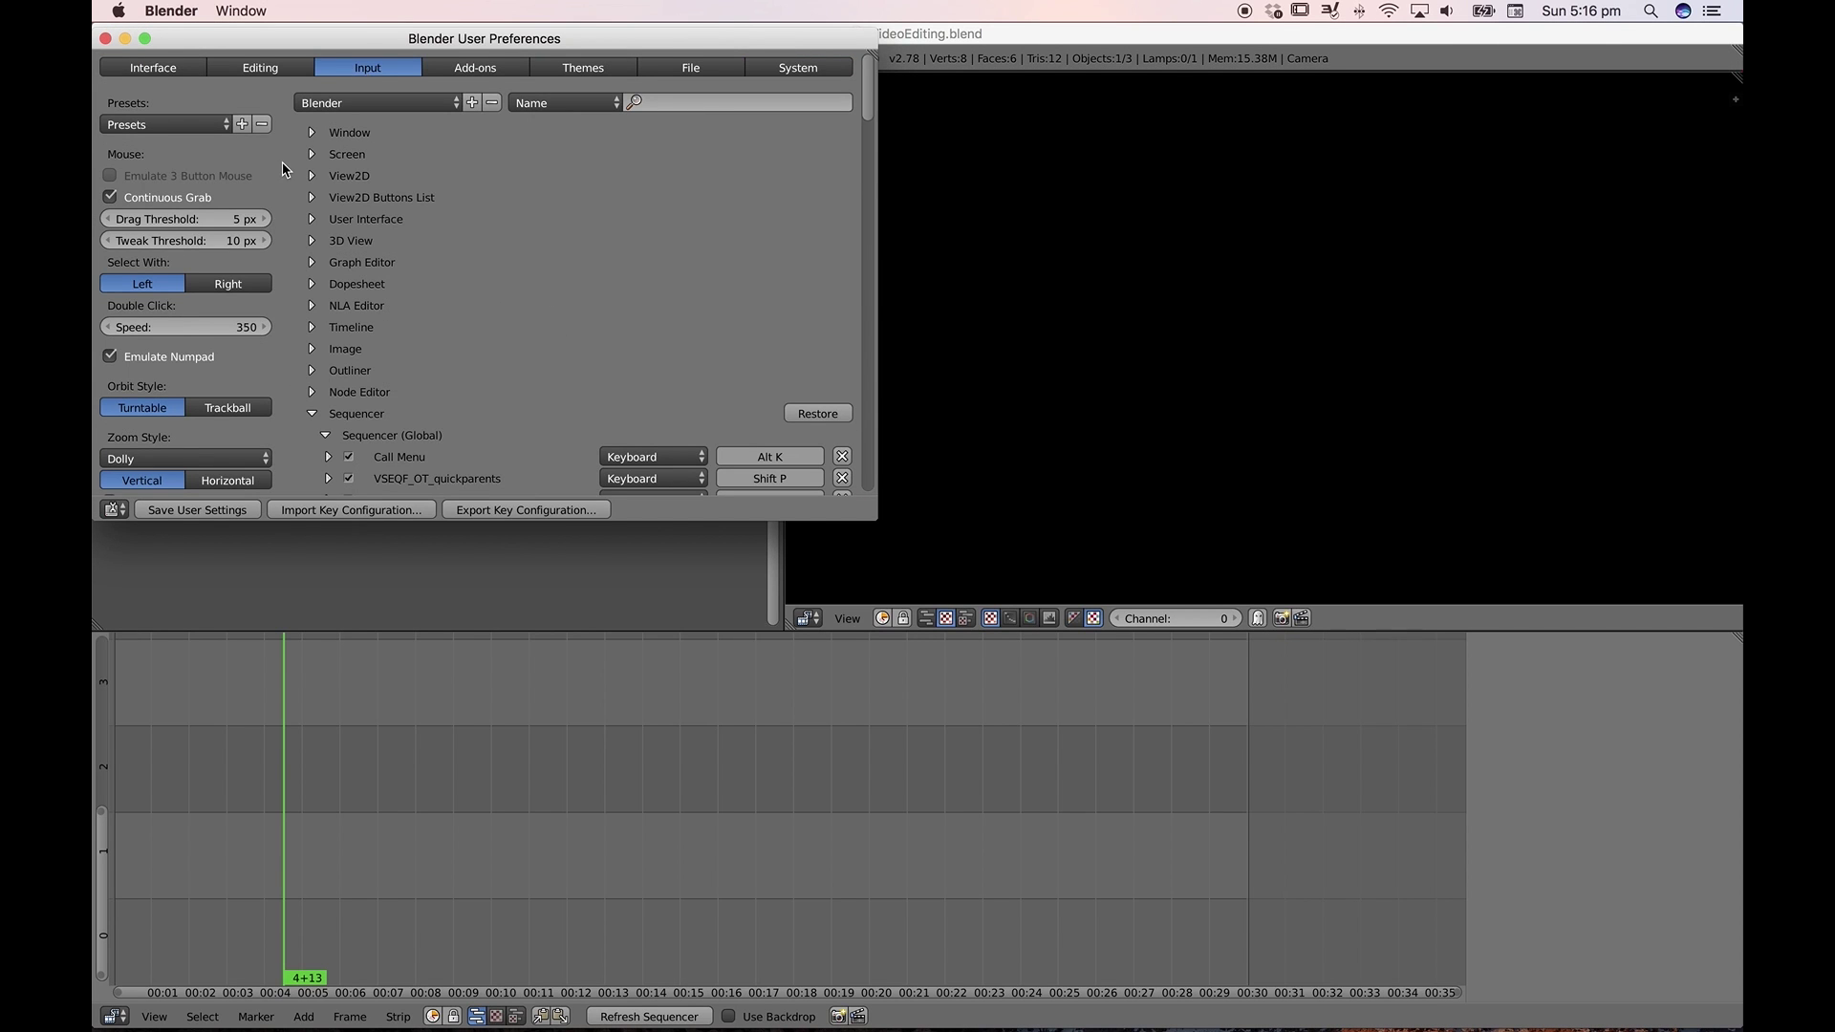
click(450, 103)
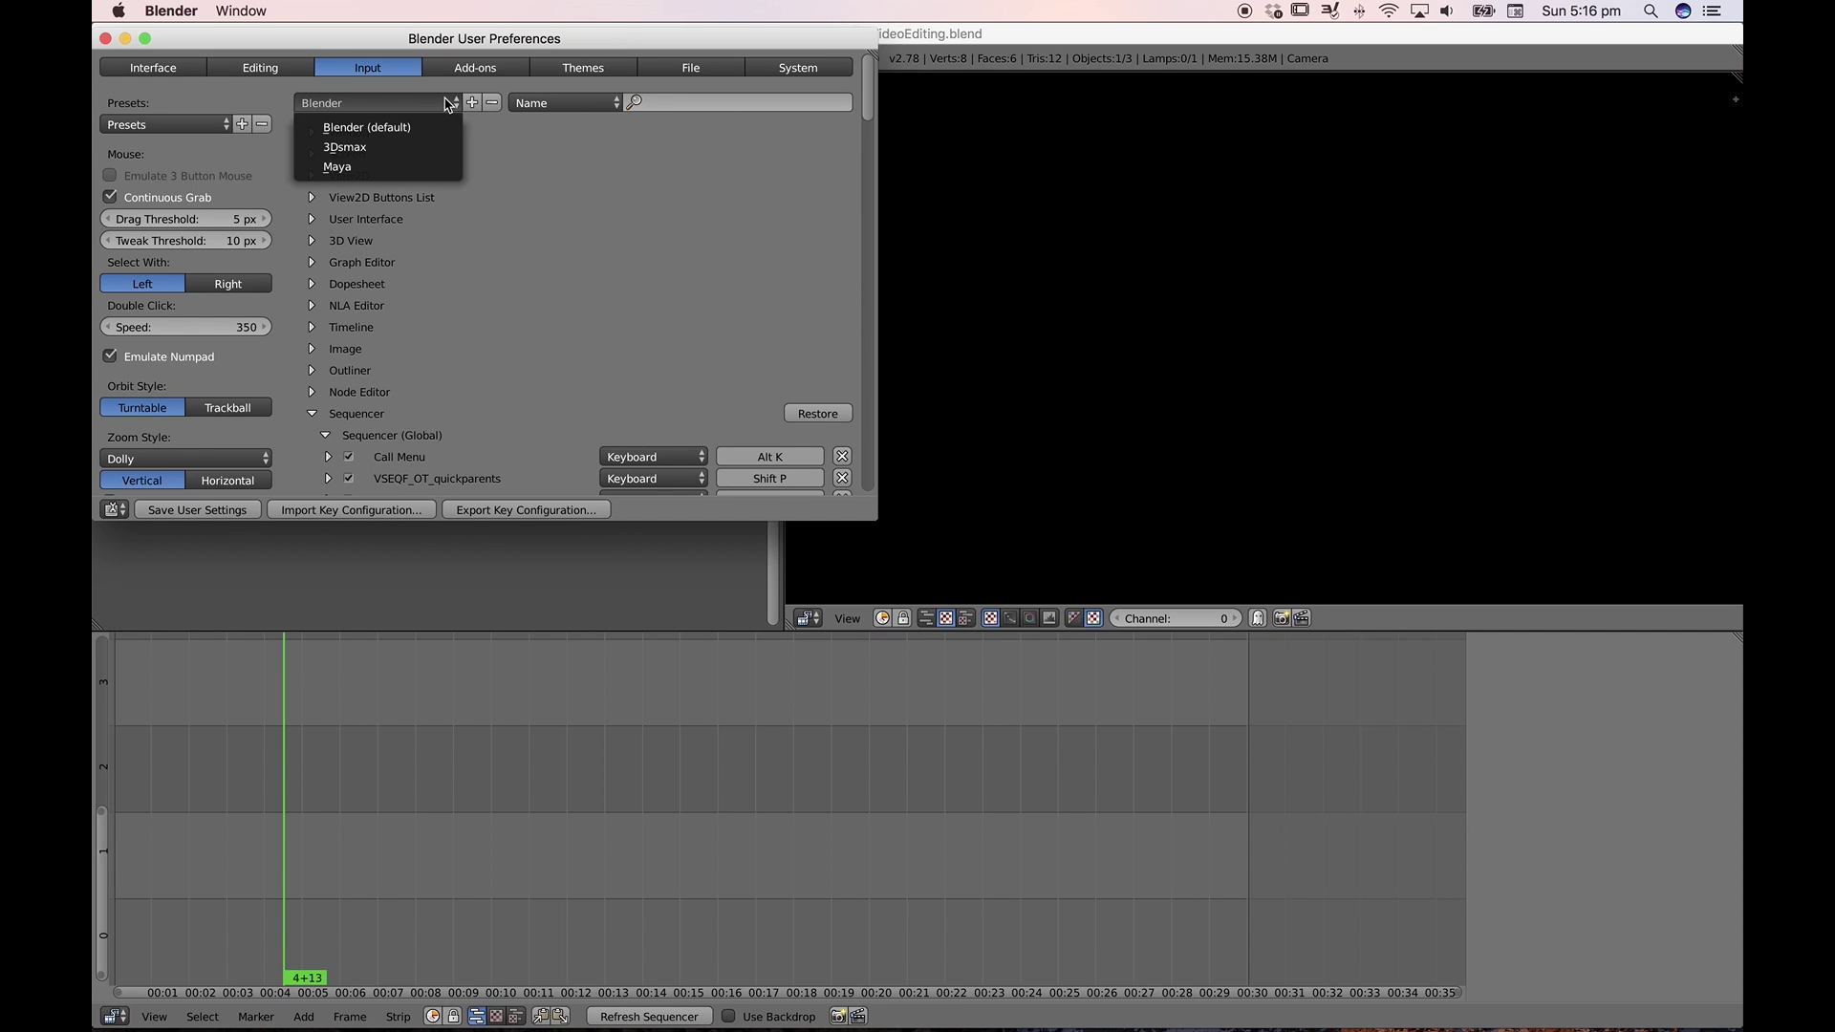
click(444, 98)
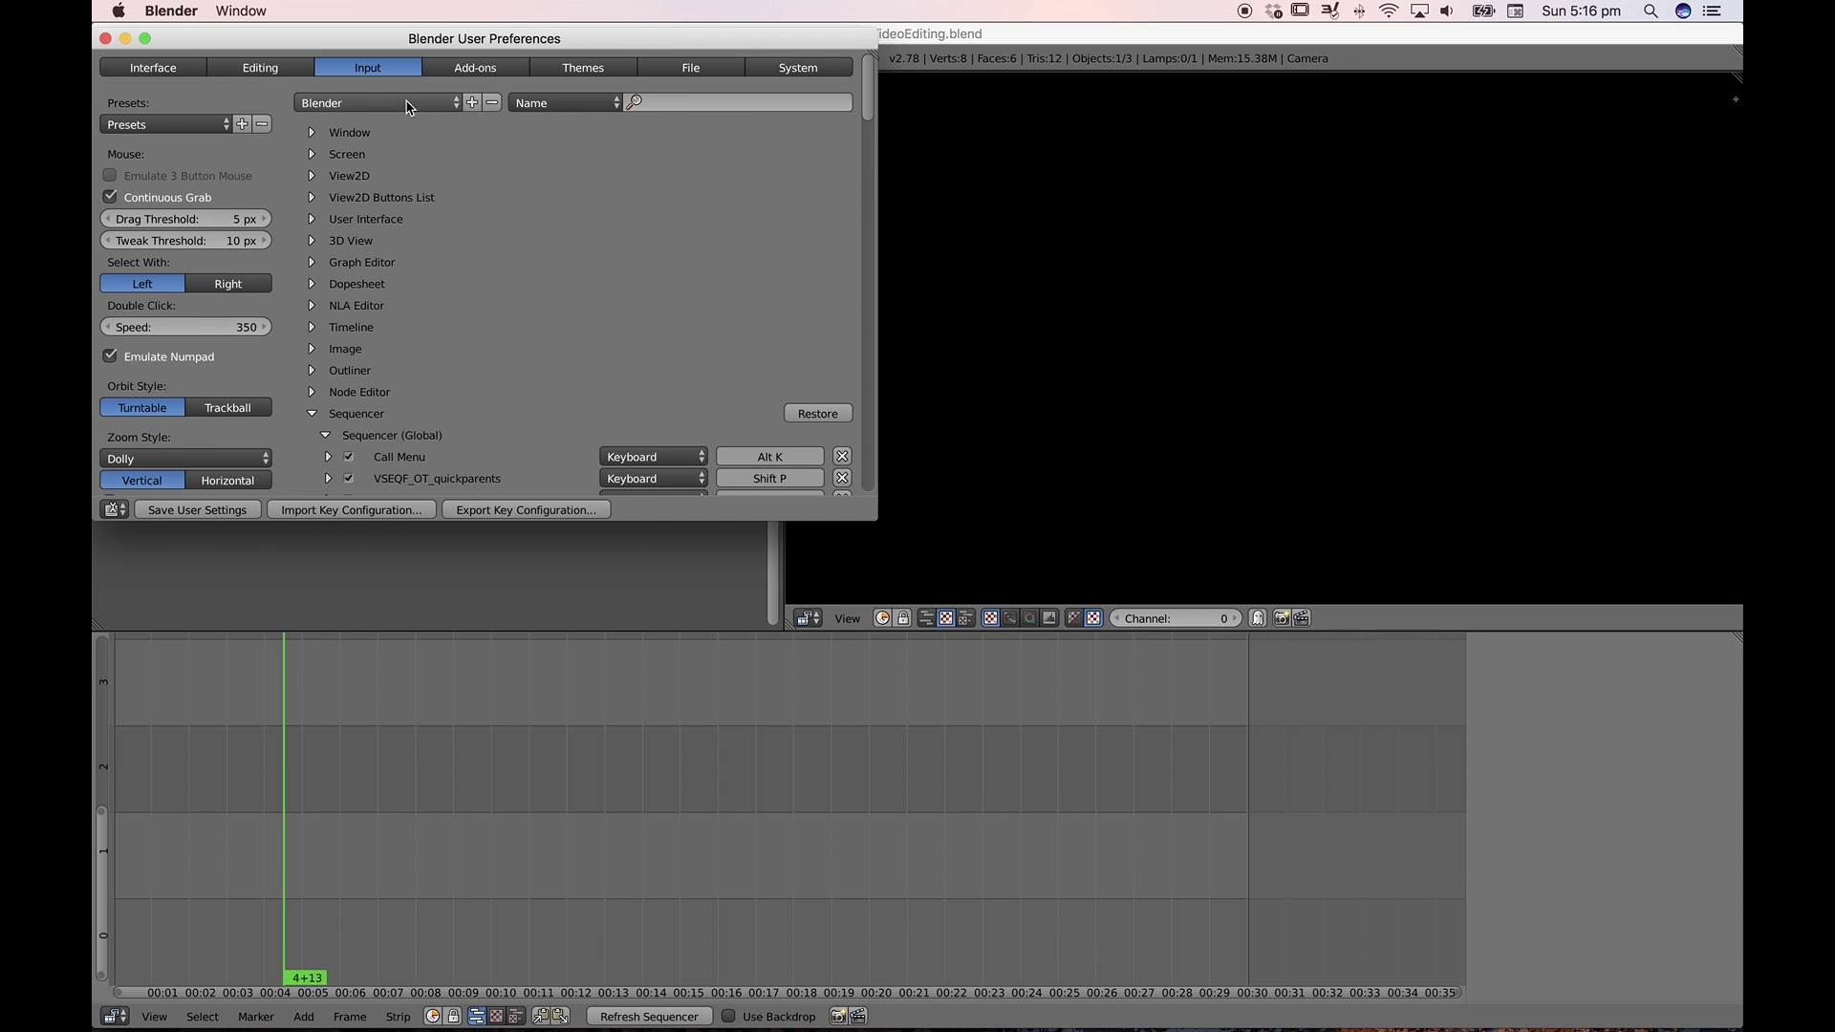
Examine the Cut Strips shortcuts in the Sequencer (Global) key map
scroll(540, 323, down, 3)
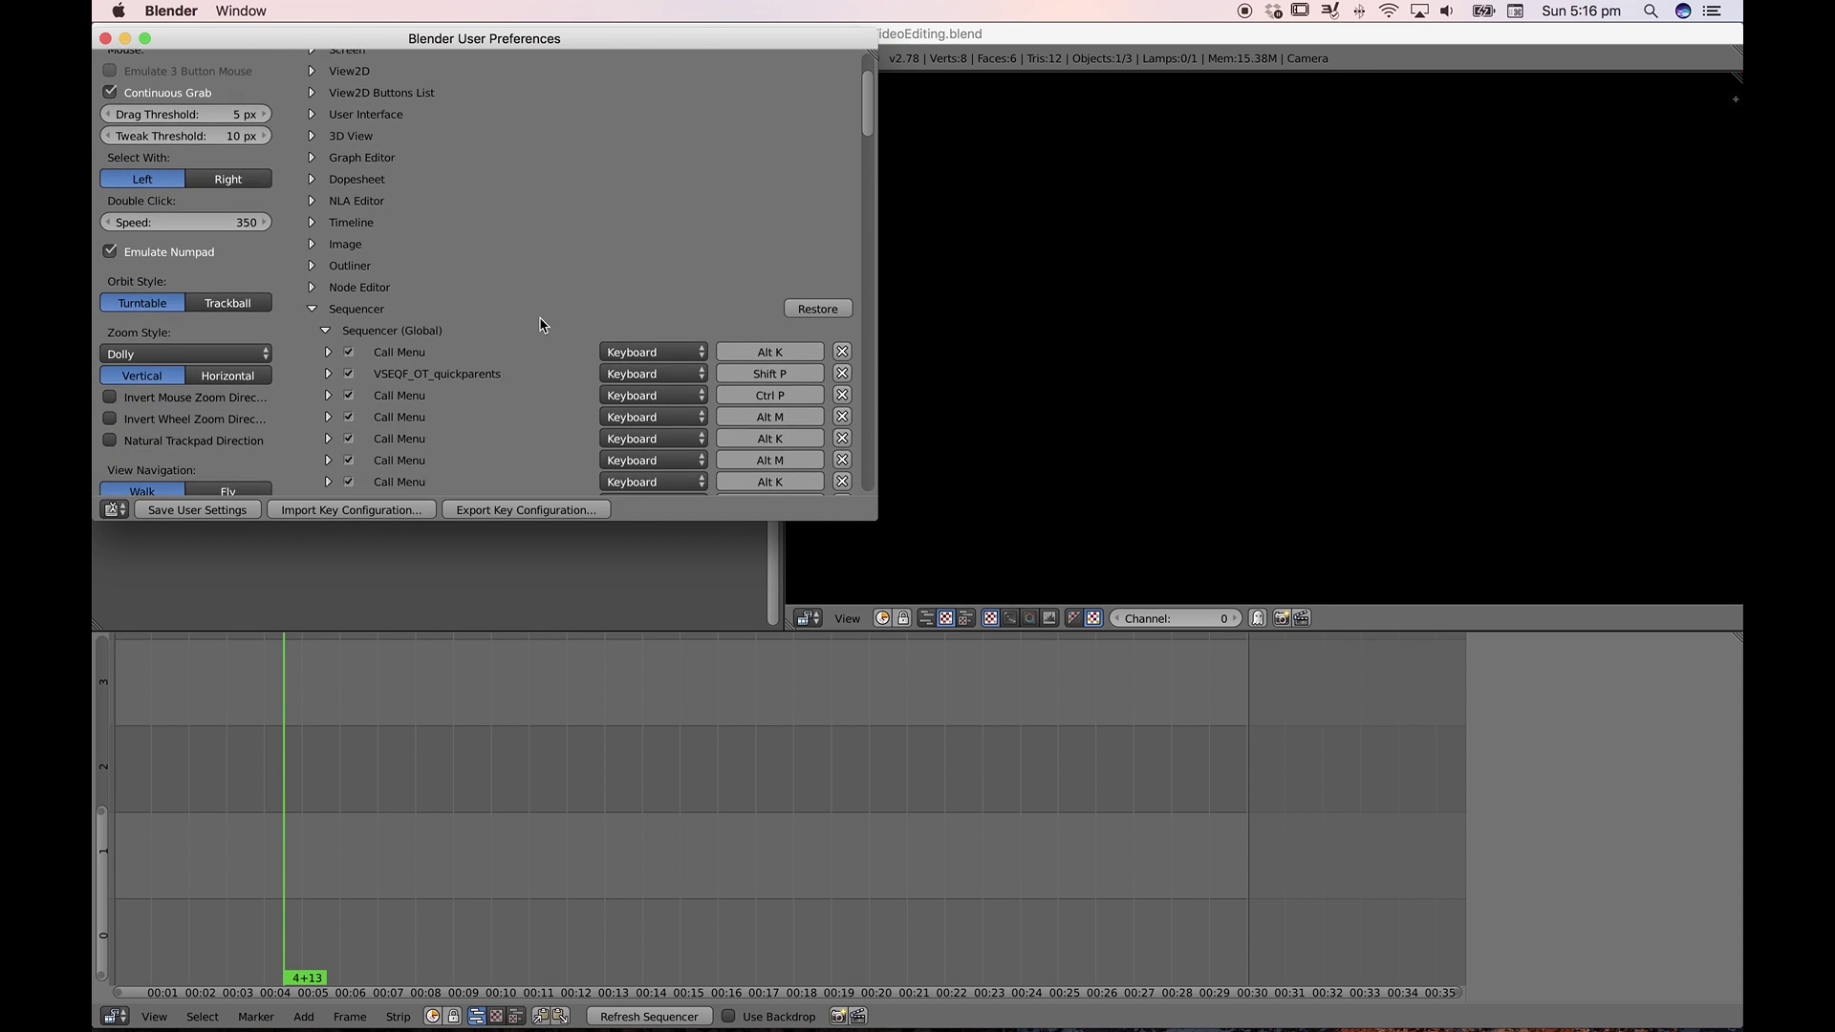
scroll(541, 324, down, 10)
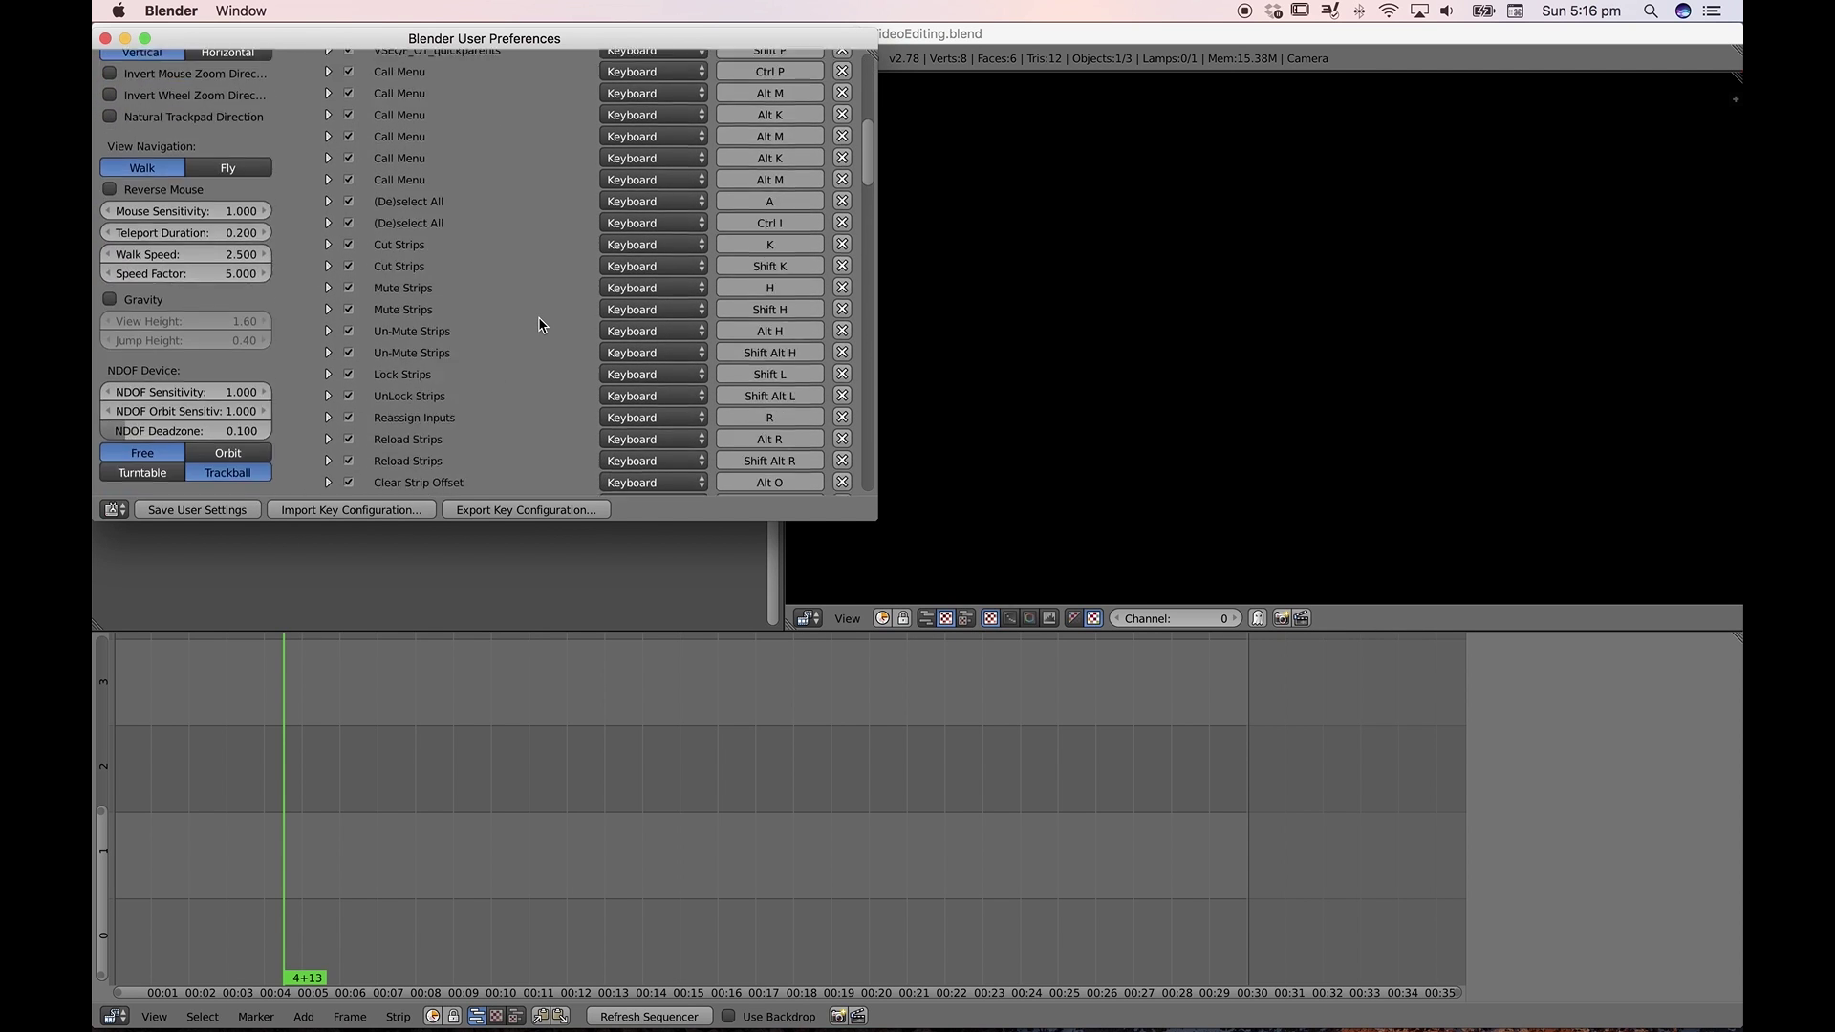
scroll(541, 324, down, 2)
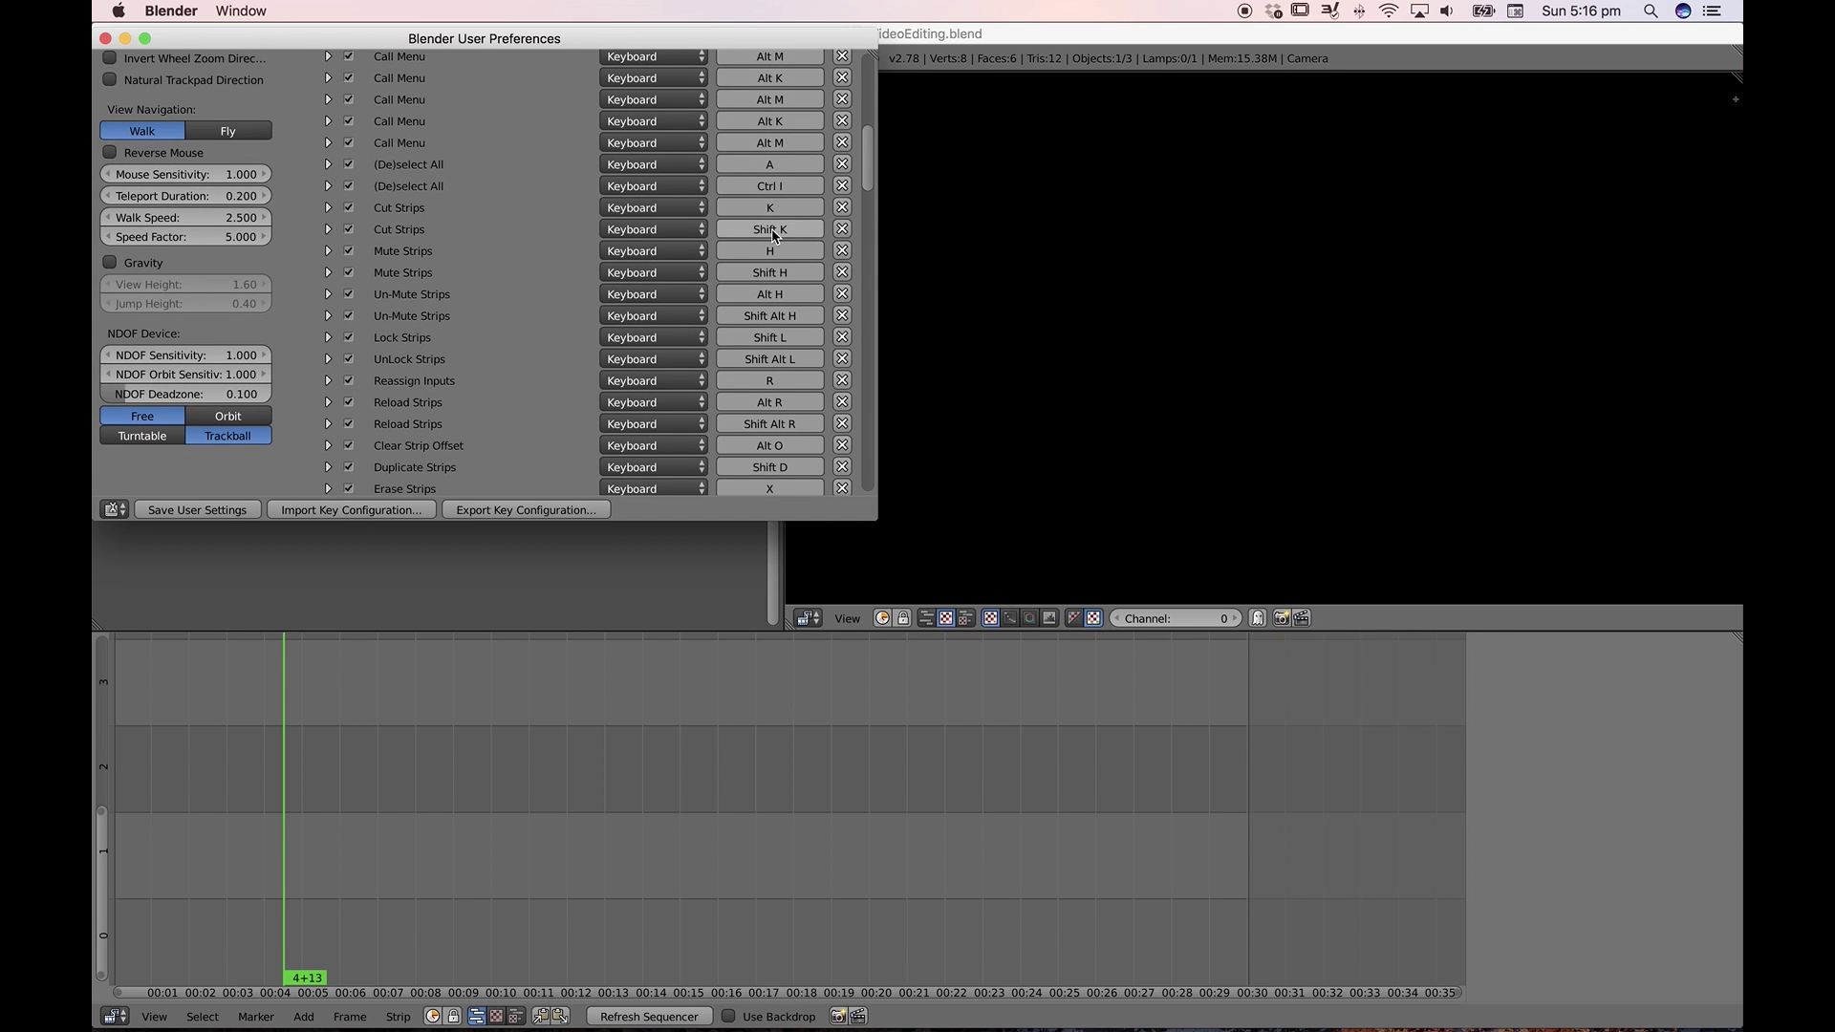
Restore the Up Arrow and Down Arrow Jump to Strip shortcuts in the Sequencer key map to their defaults
scroll(564, 235, down, 3)
scroll(564, 228, down, 10)
scroll(564, 235, down, 4)
scroll(564, 227, down, 7)
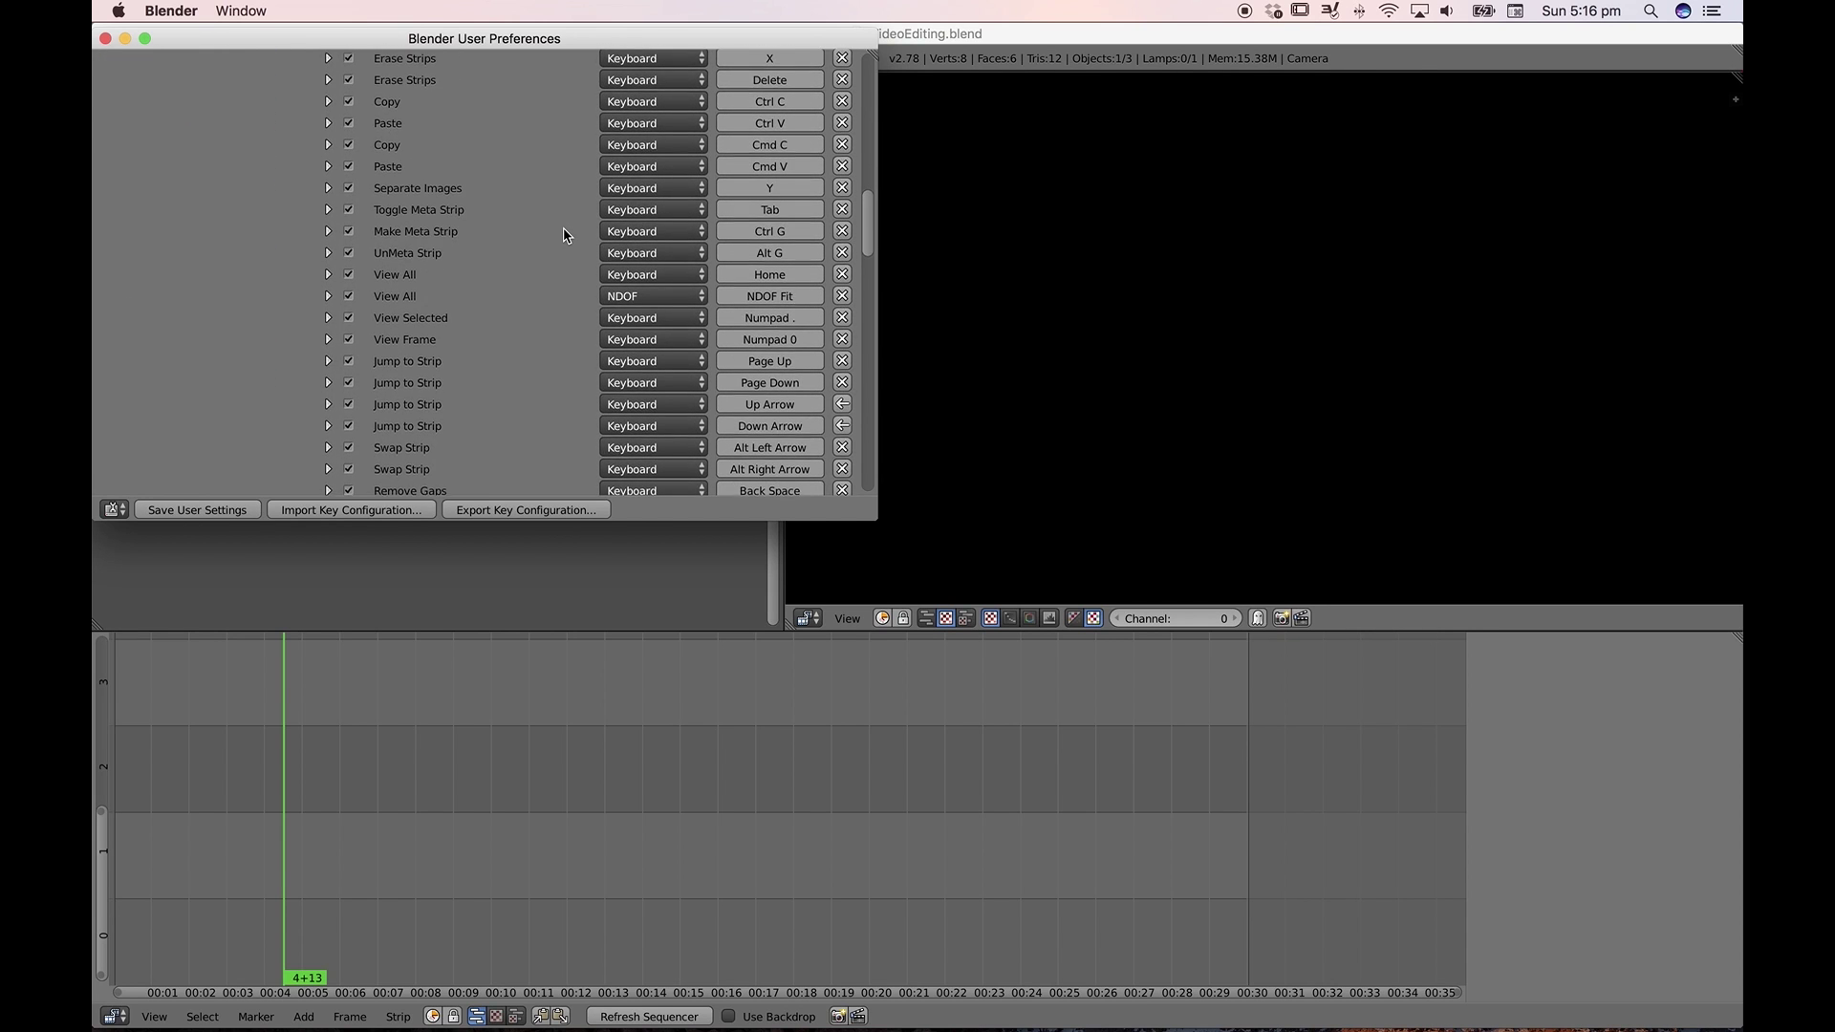
scroll(533, 339, down, 3)
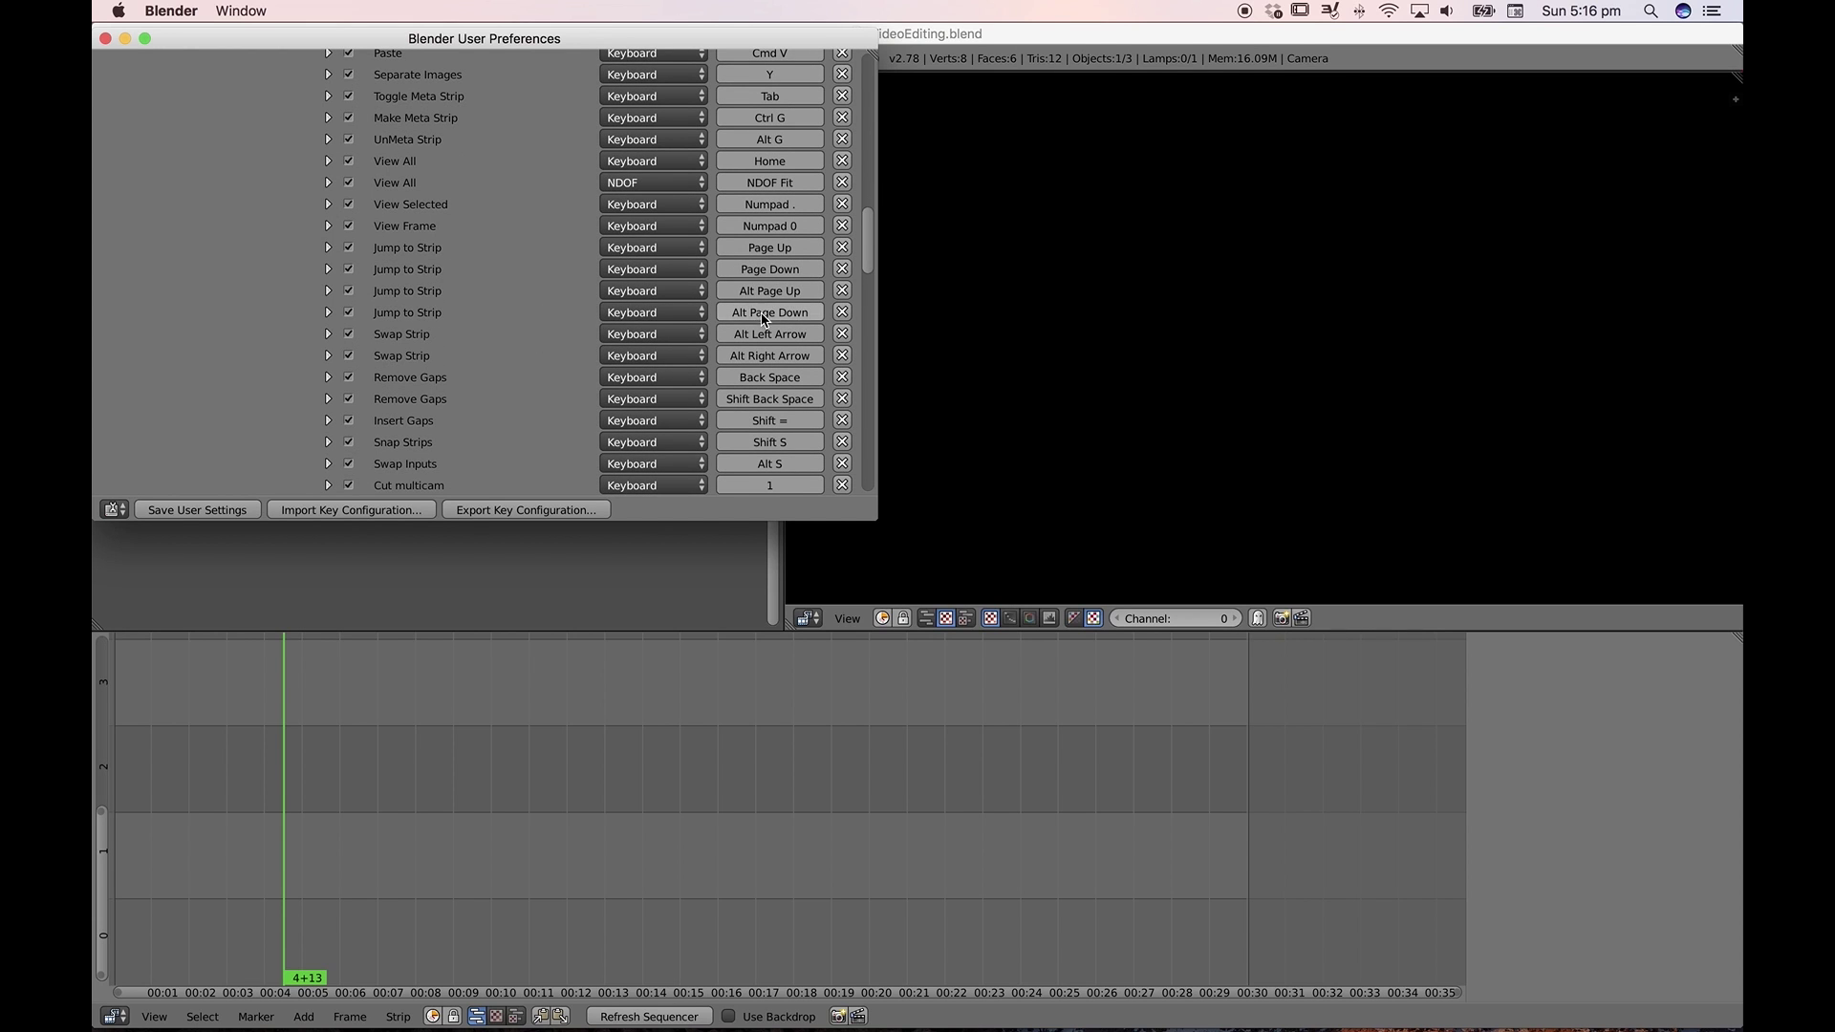
Expand the Frames key map category and examine its Frame Offset, Jump to Keyframe and Play Animation shortcuts
scroll(520, 340, down, 5)
scroll(516, 346, down, 20)
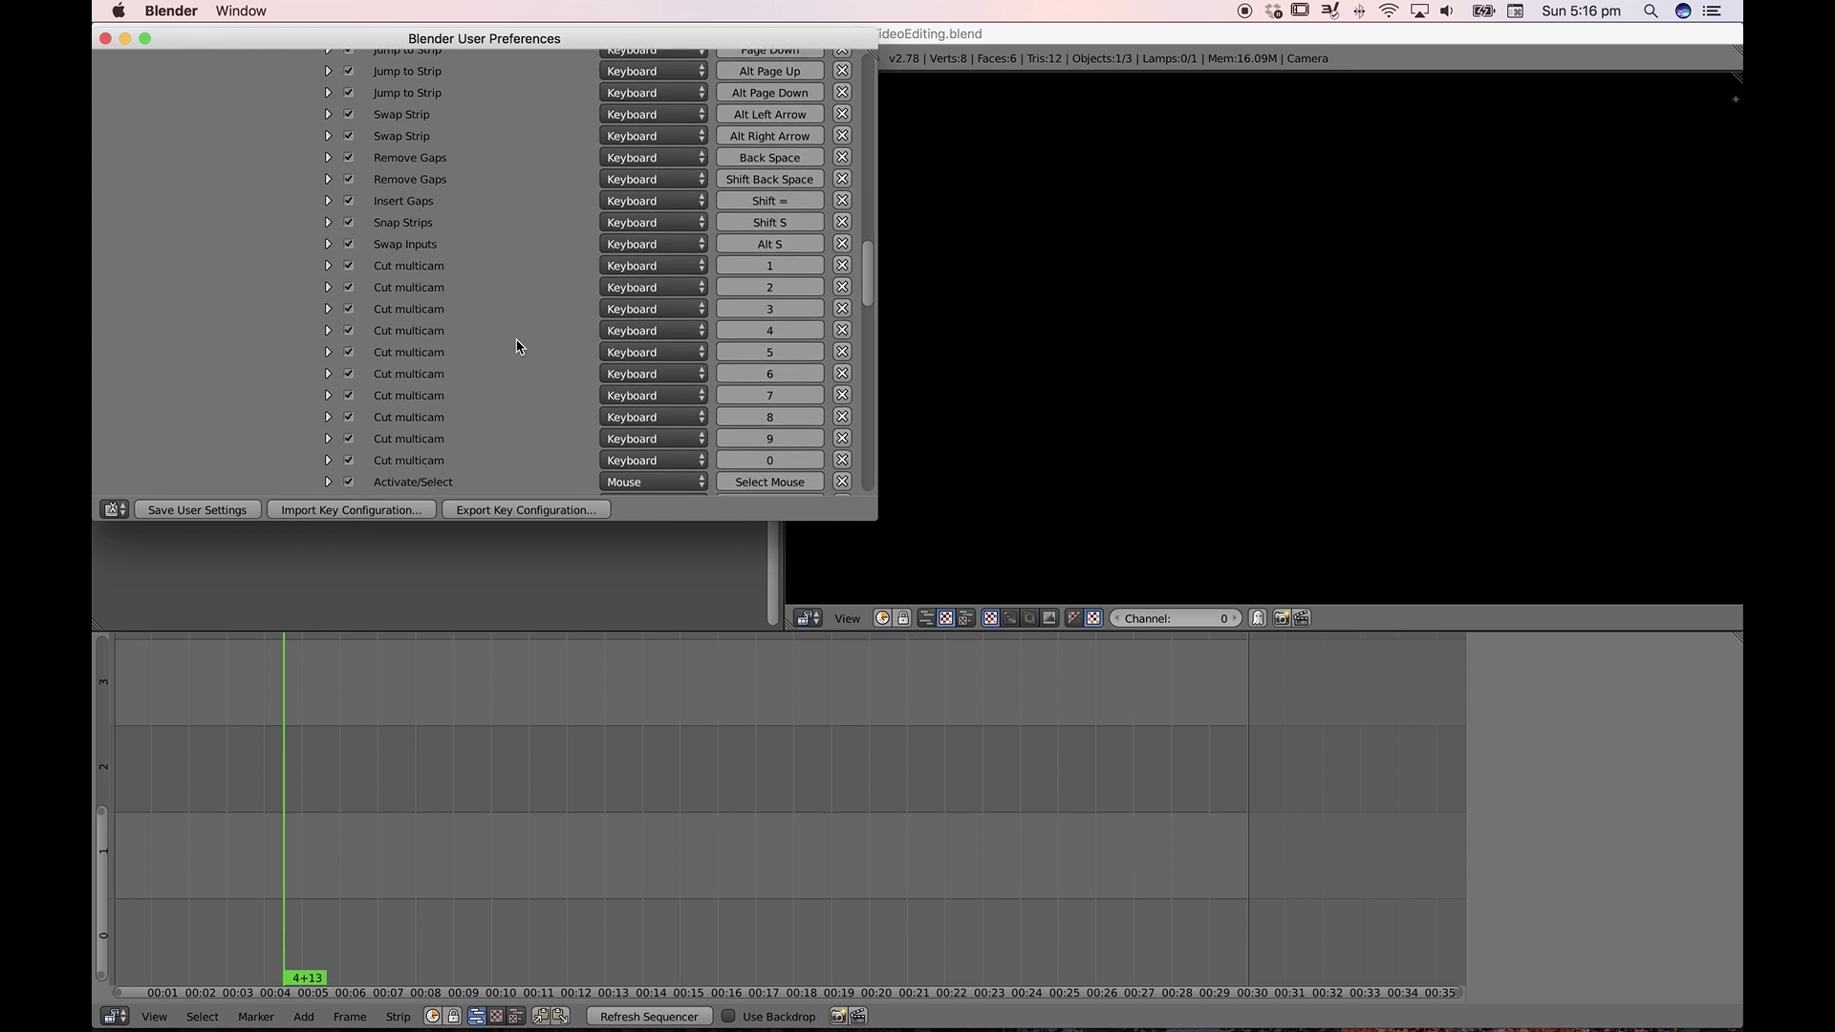
scroll(516, 346, down, 20)
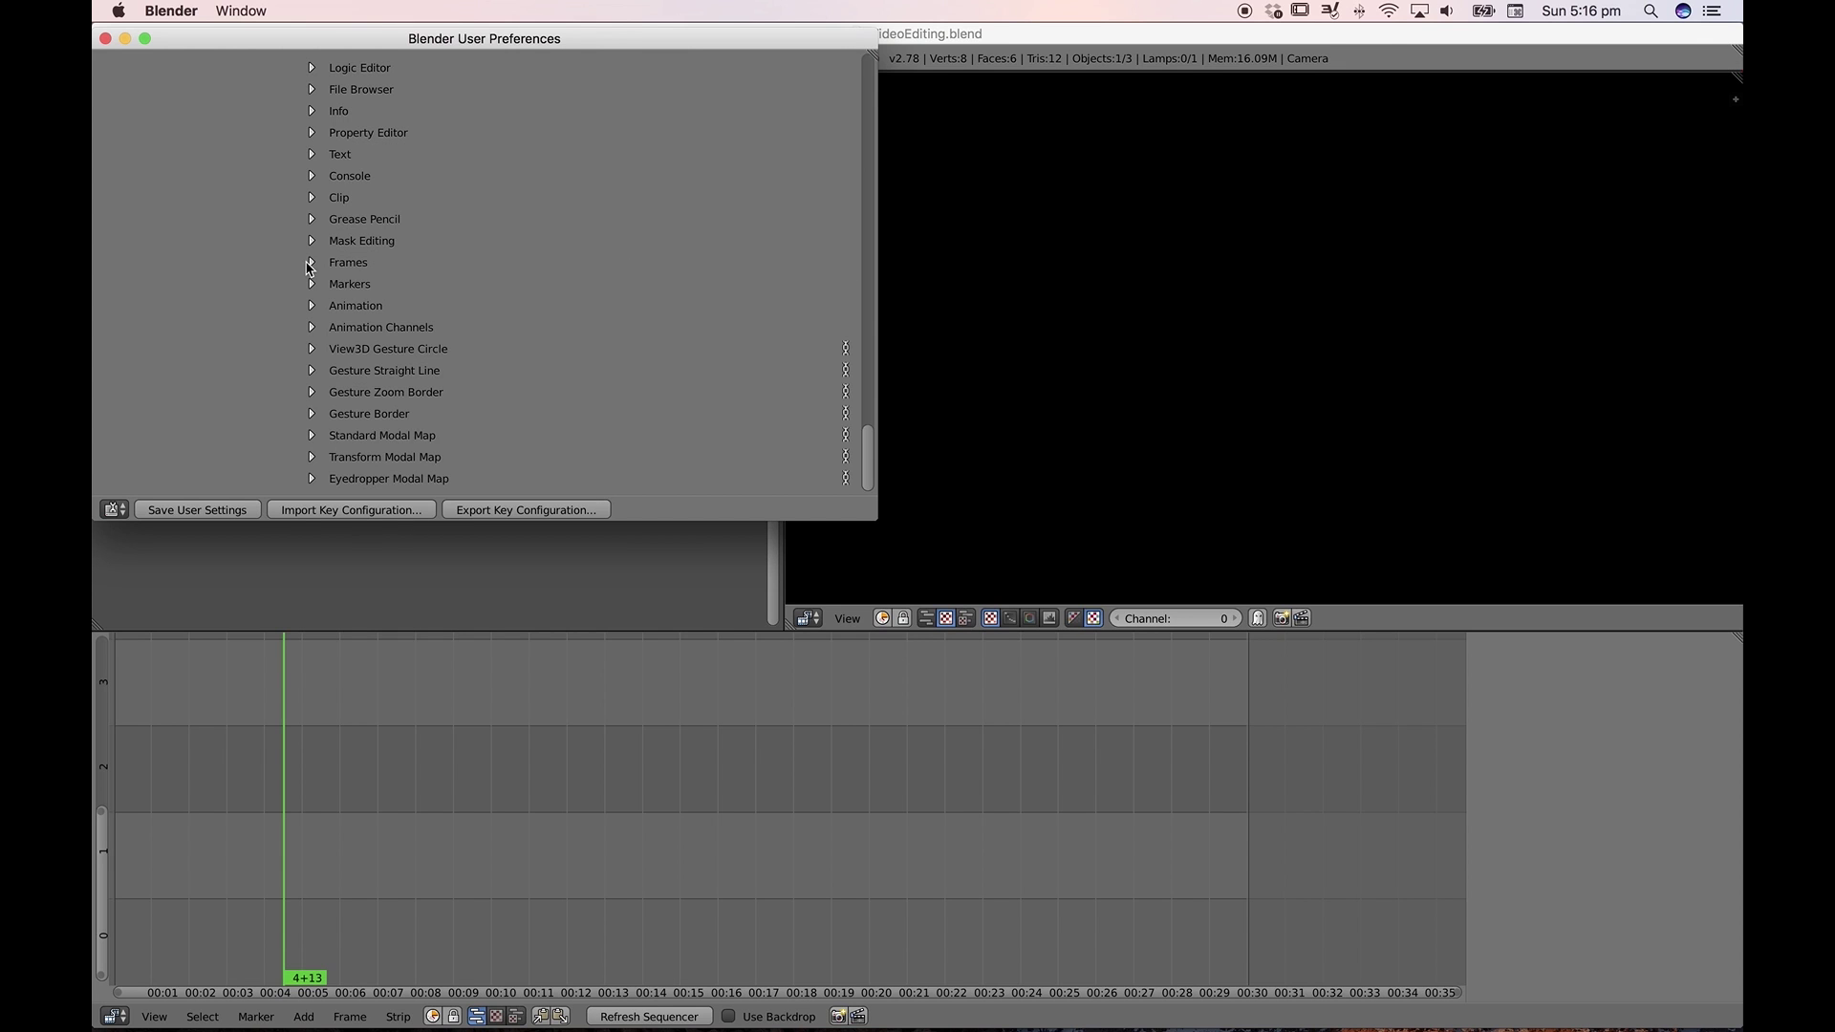
click(310, 263)
scroll(541, 293, down, 5)
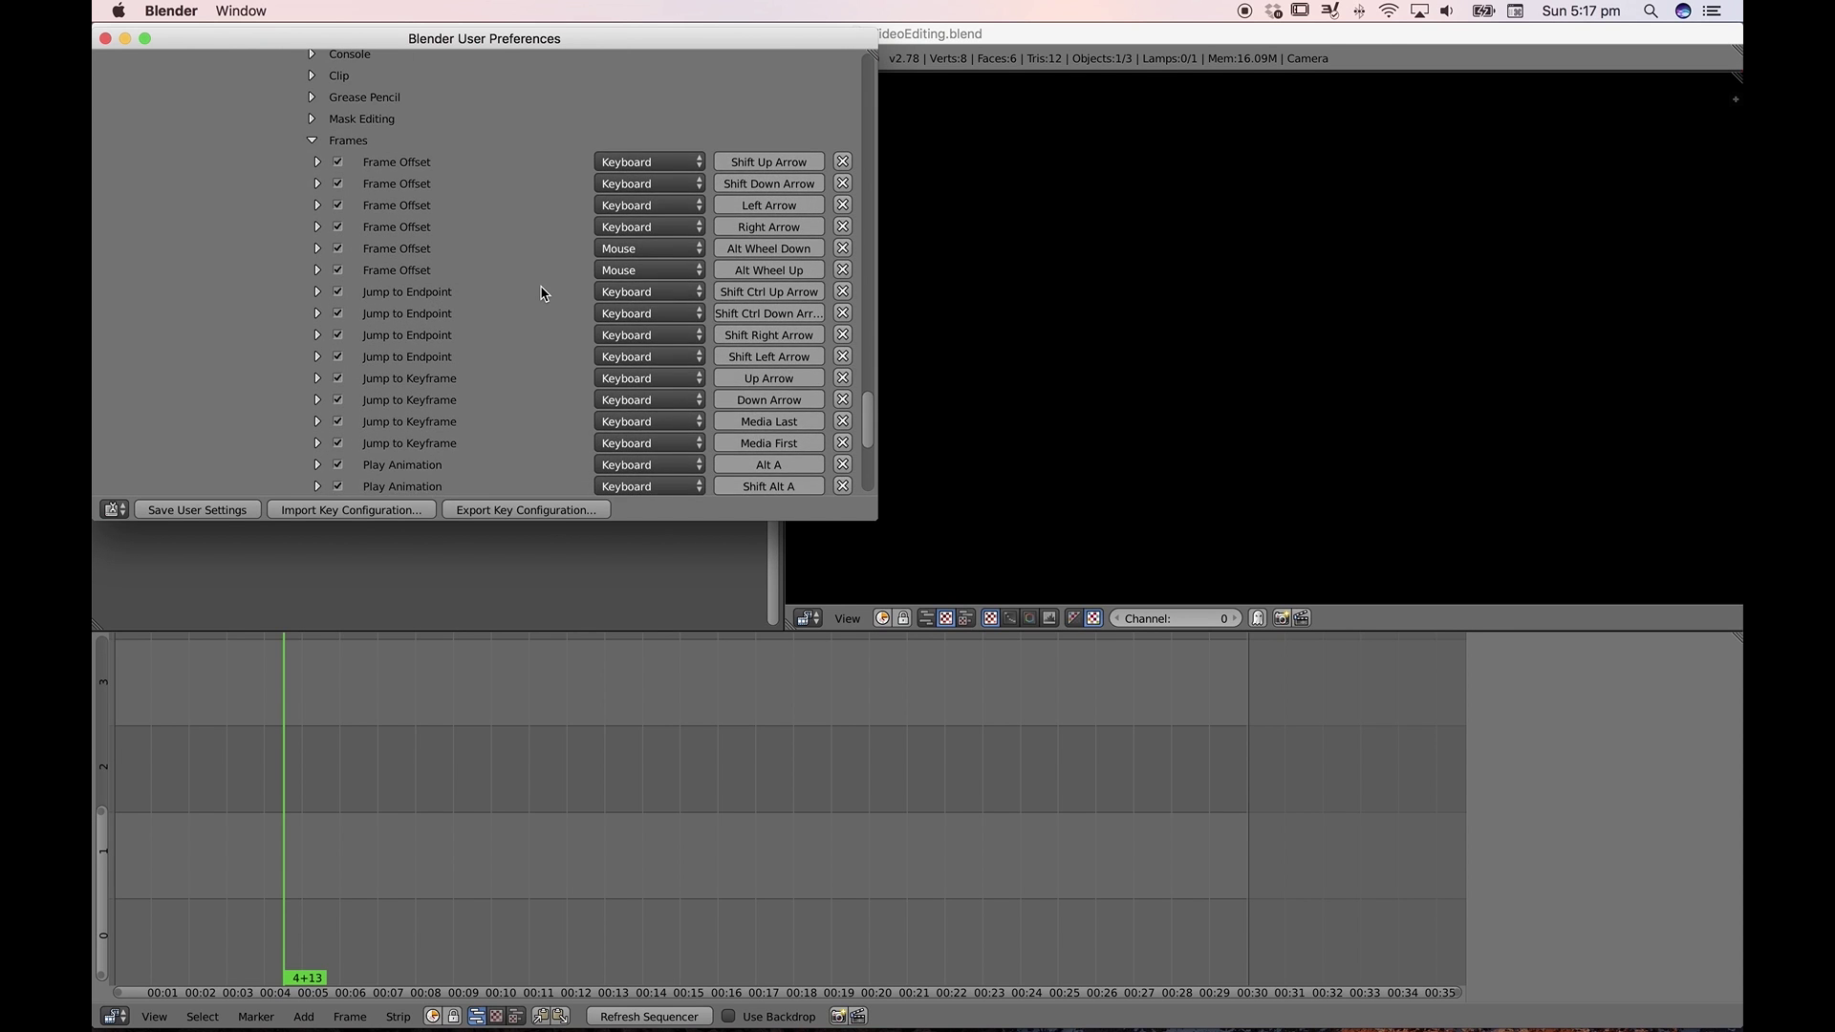
scroll(497, 298, down, 3)
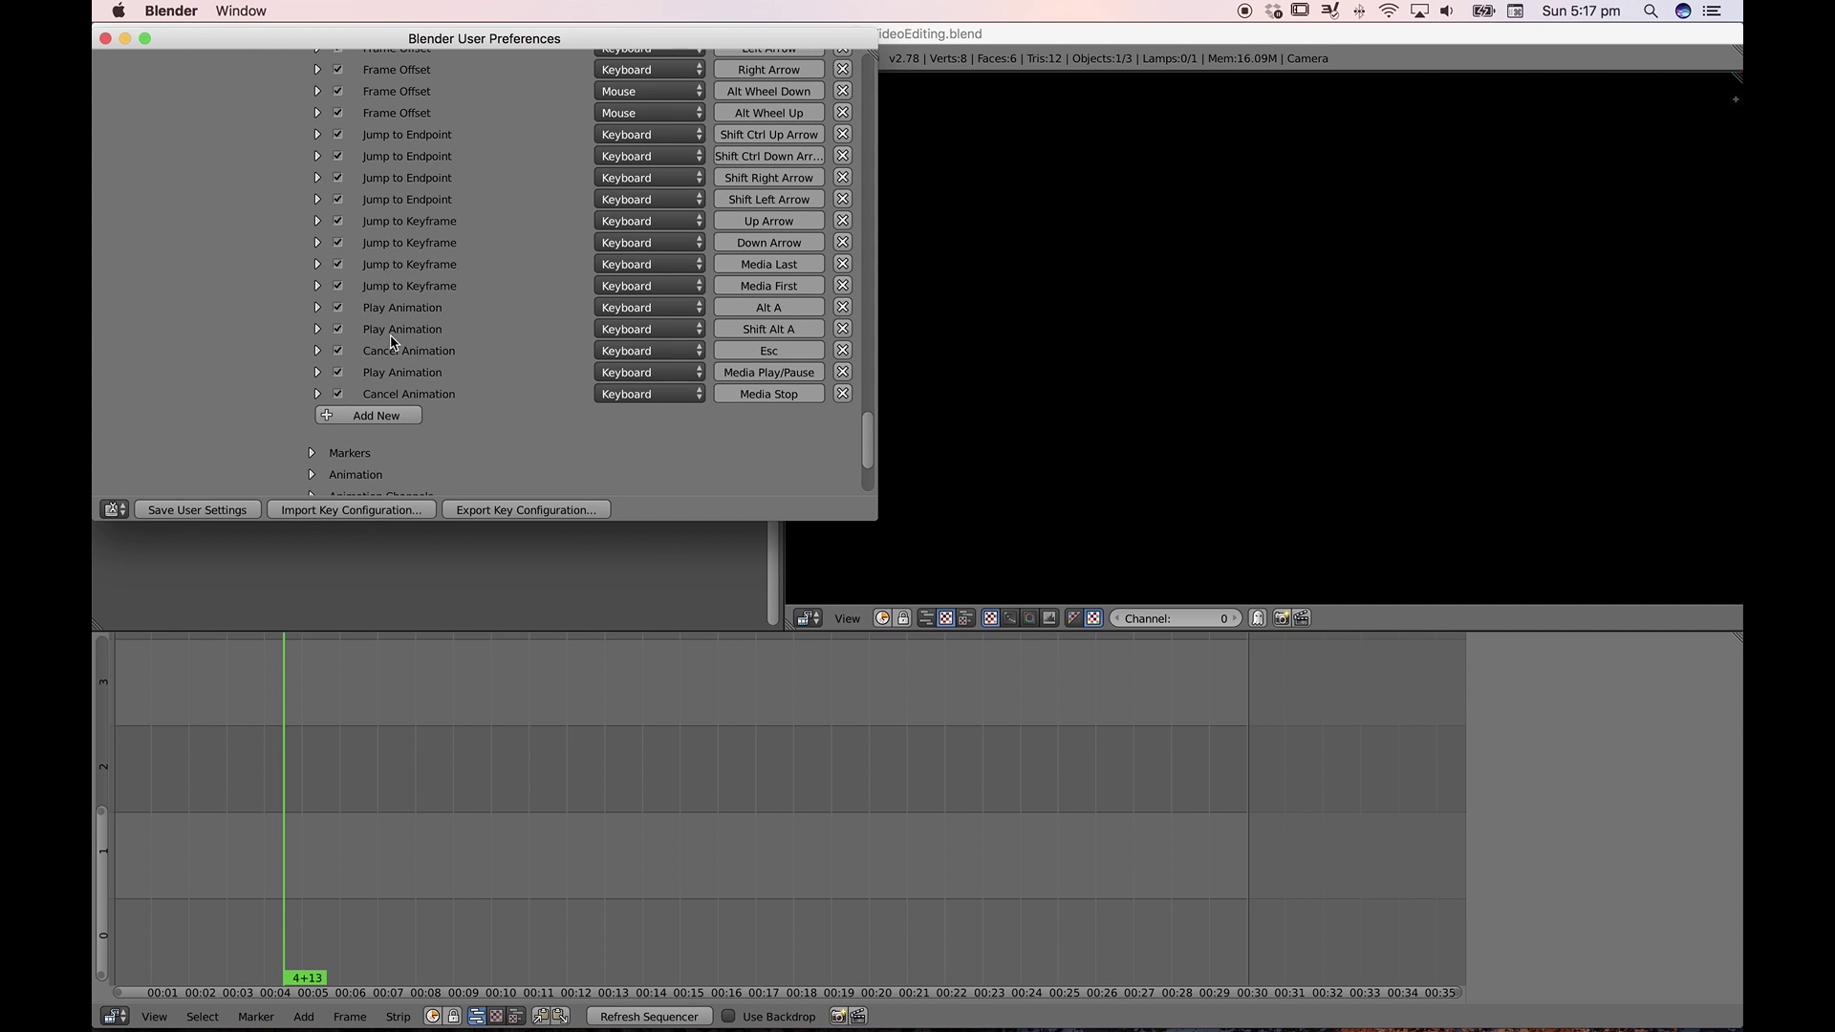
Import the key configuration FCP_Keyboard_Layout.py and choose FCP Keyboard Layout as the active preset
scroll(497, 369, up, 8)
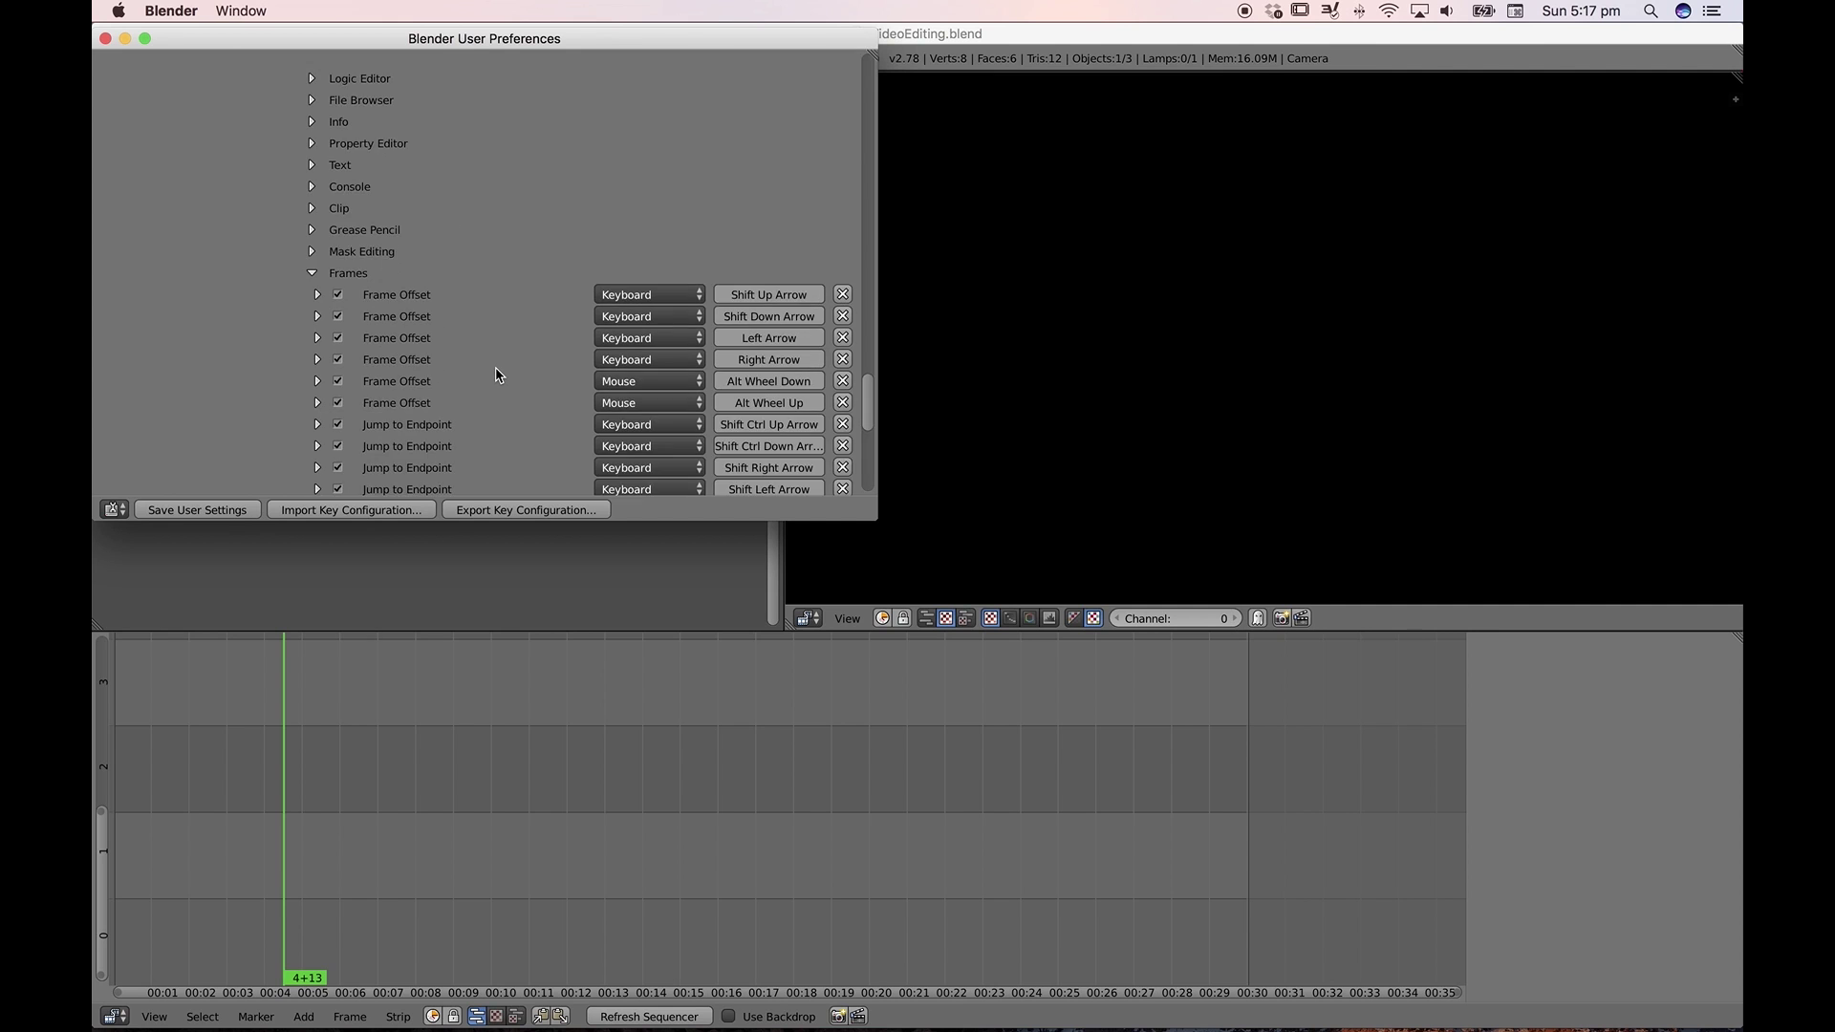
scroll(495, 367, up, 15)
scroll(495, 369, up, 15)
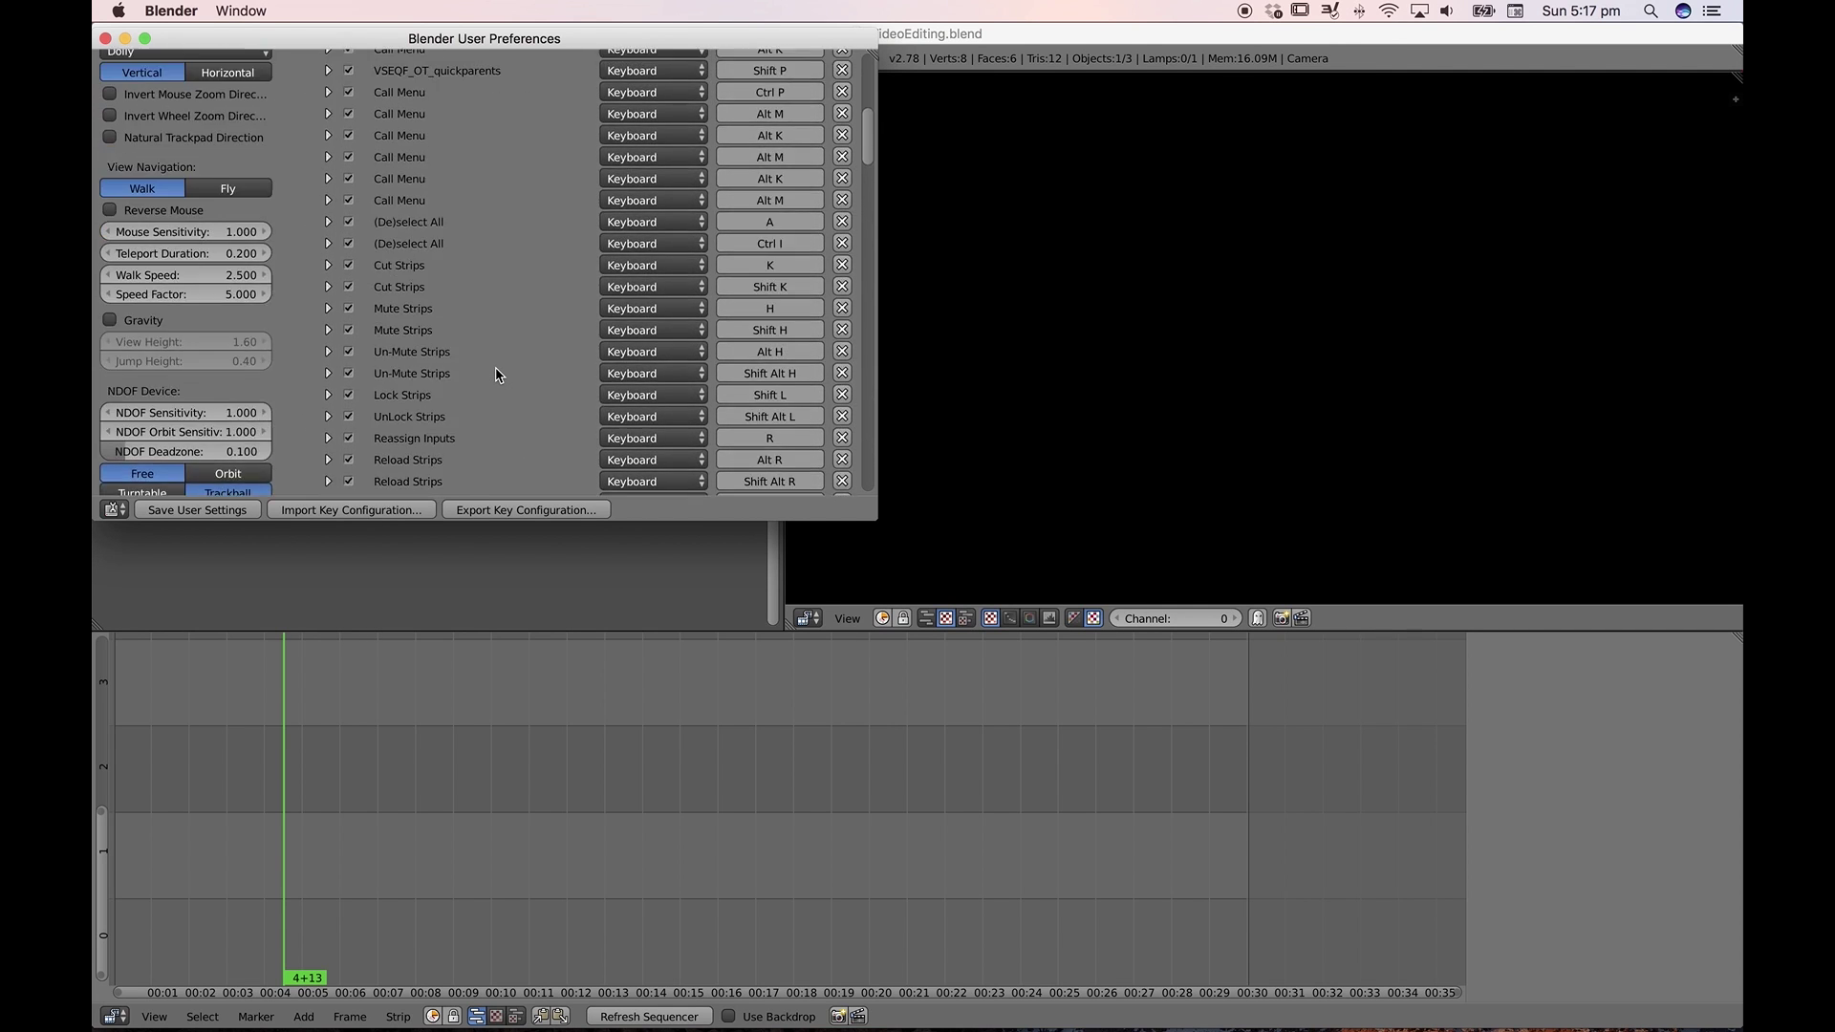
scroll(495, 369, up, 10)
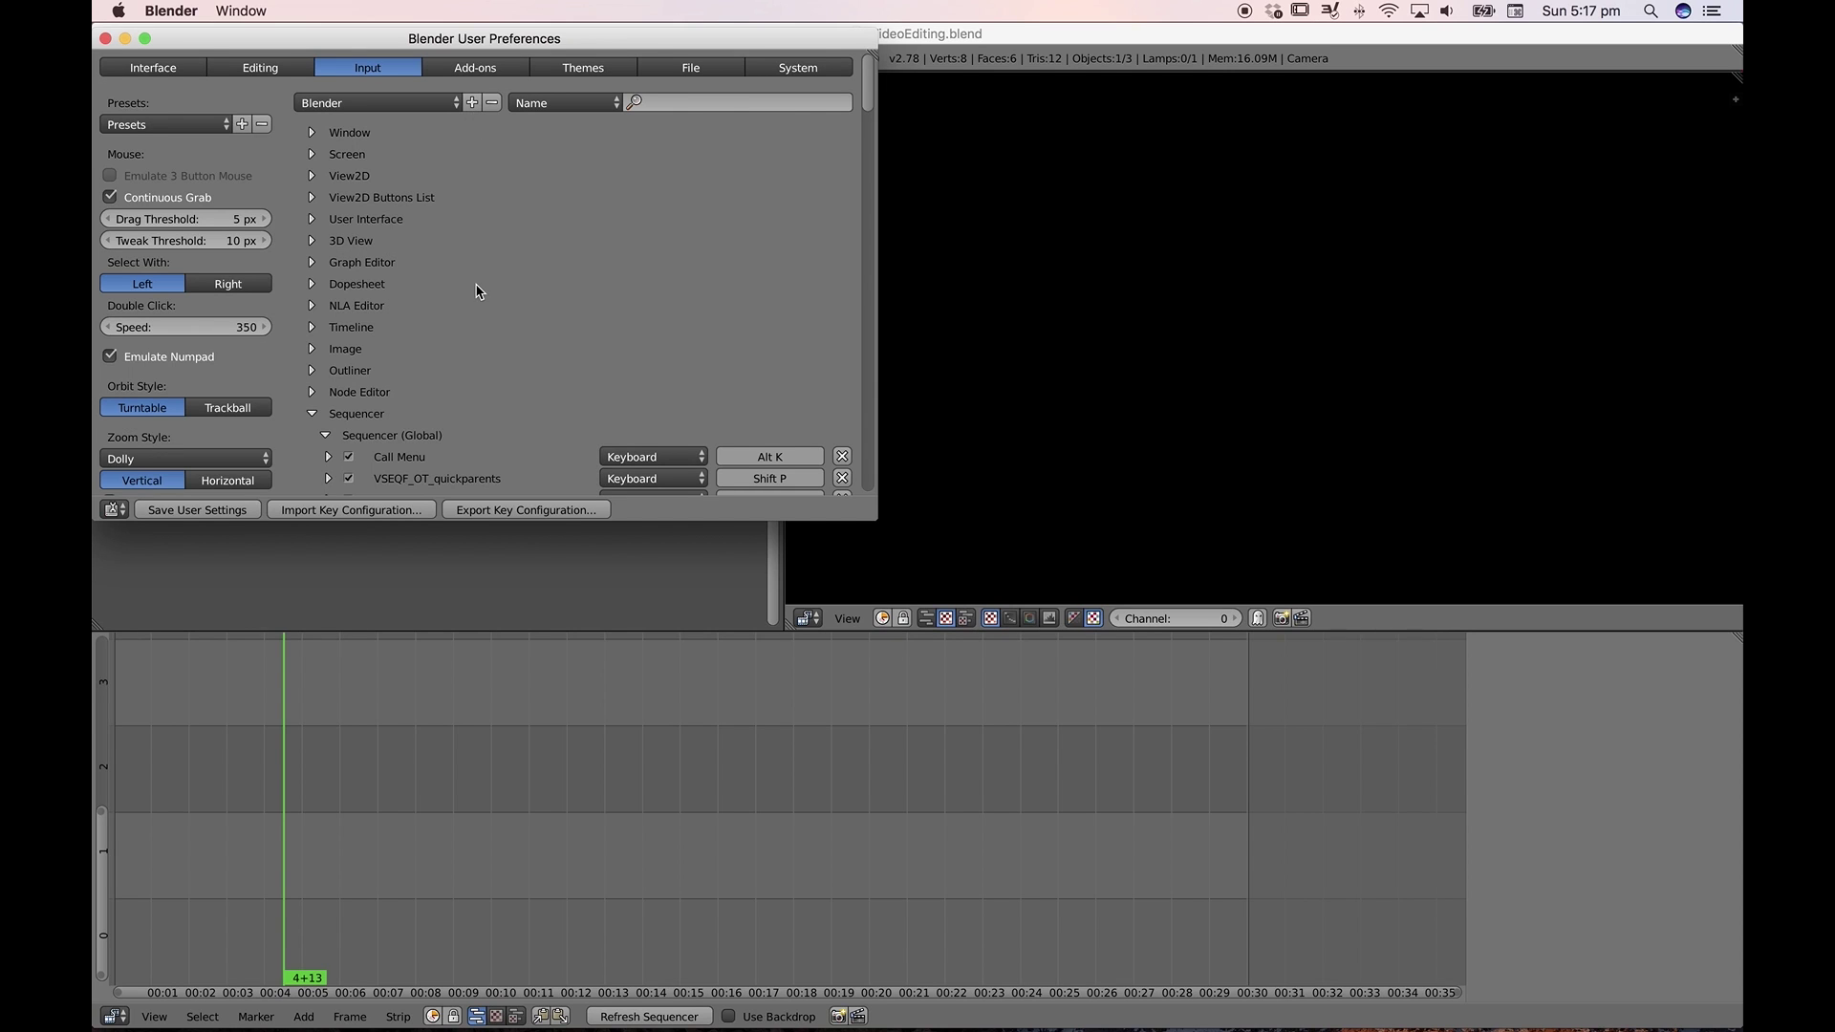
click(347, 514)
click(372, 190)
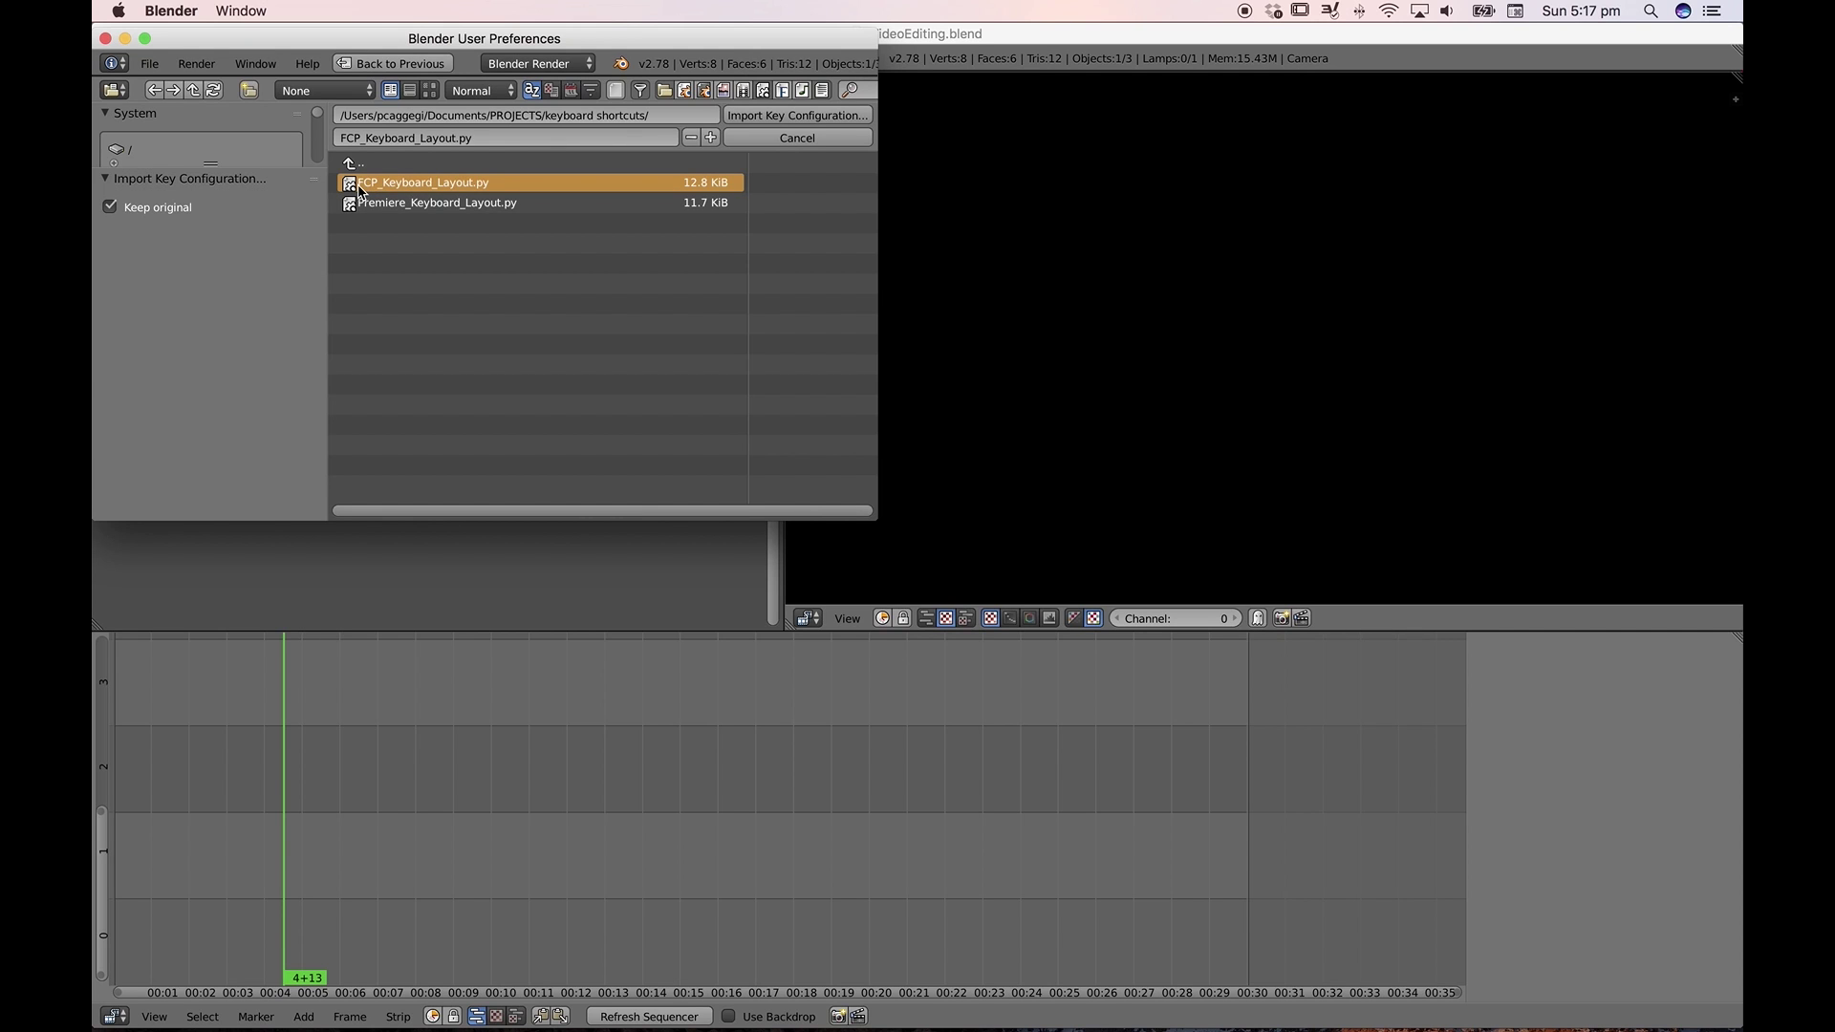
double_click(359, 190)
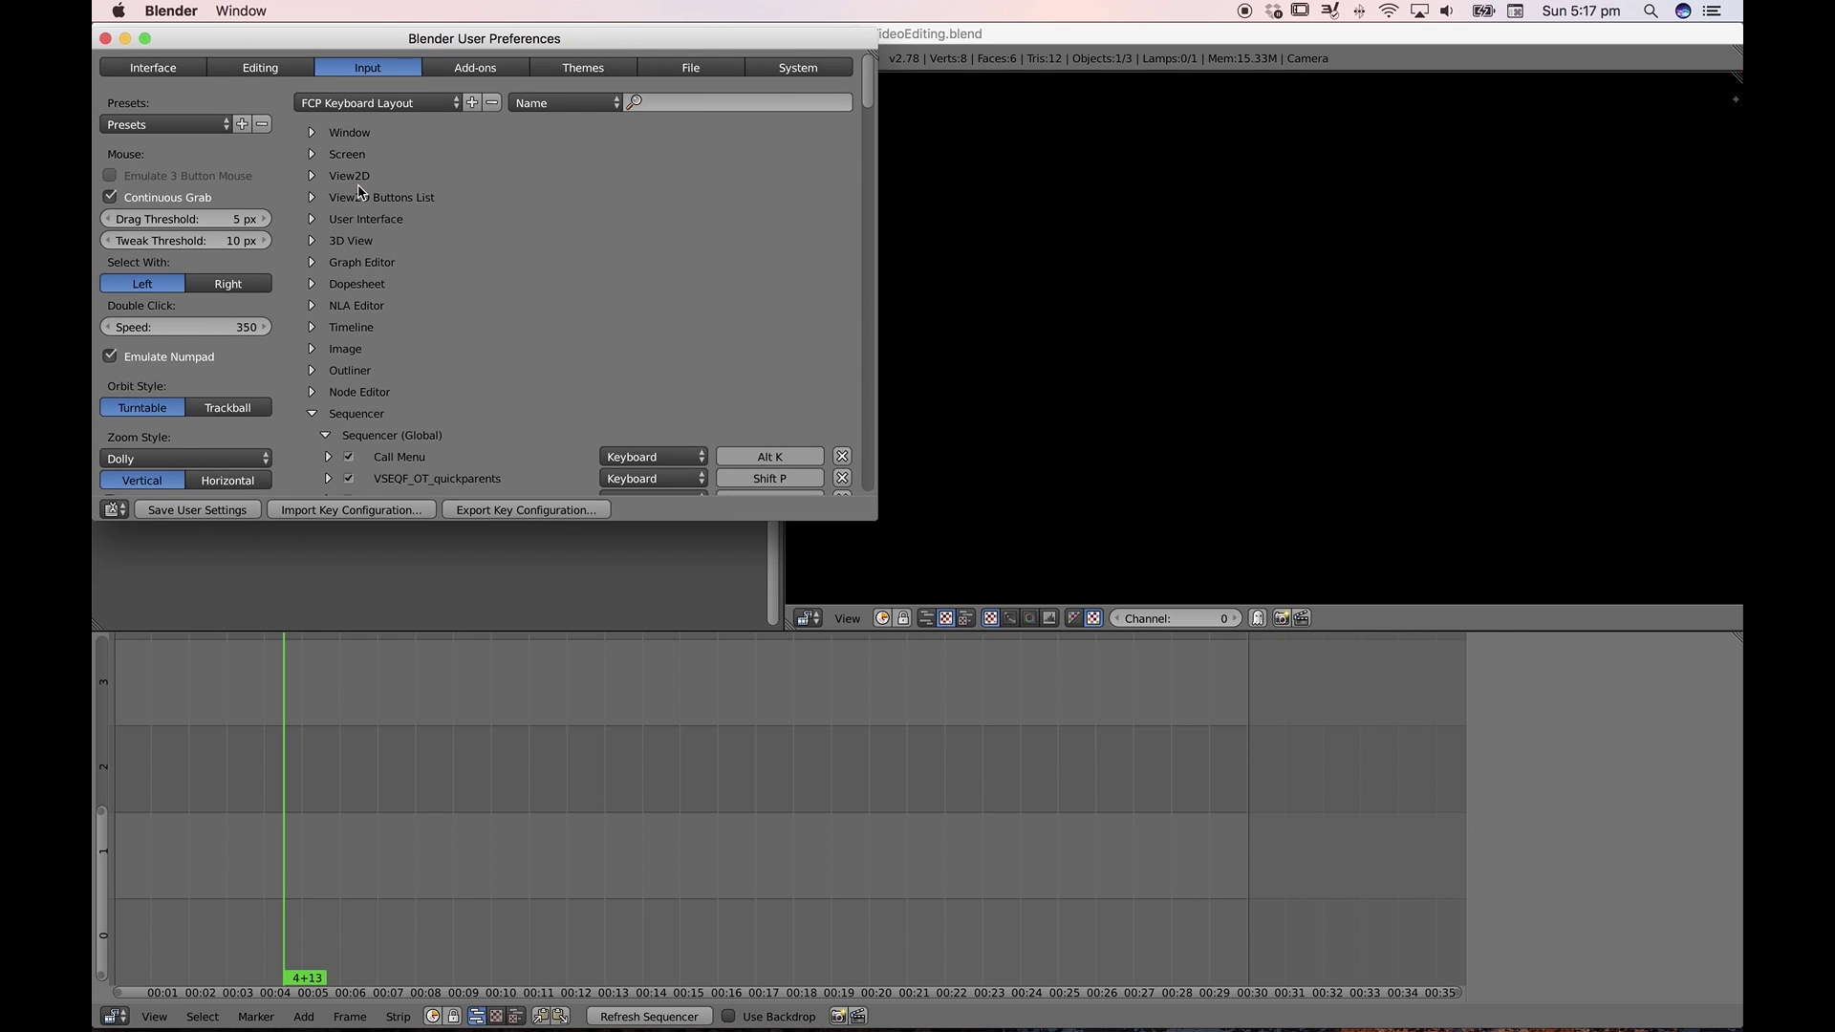
click(393, 103)
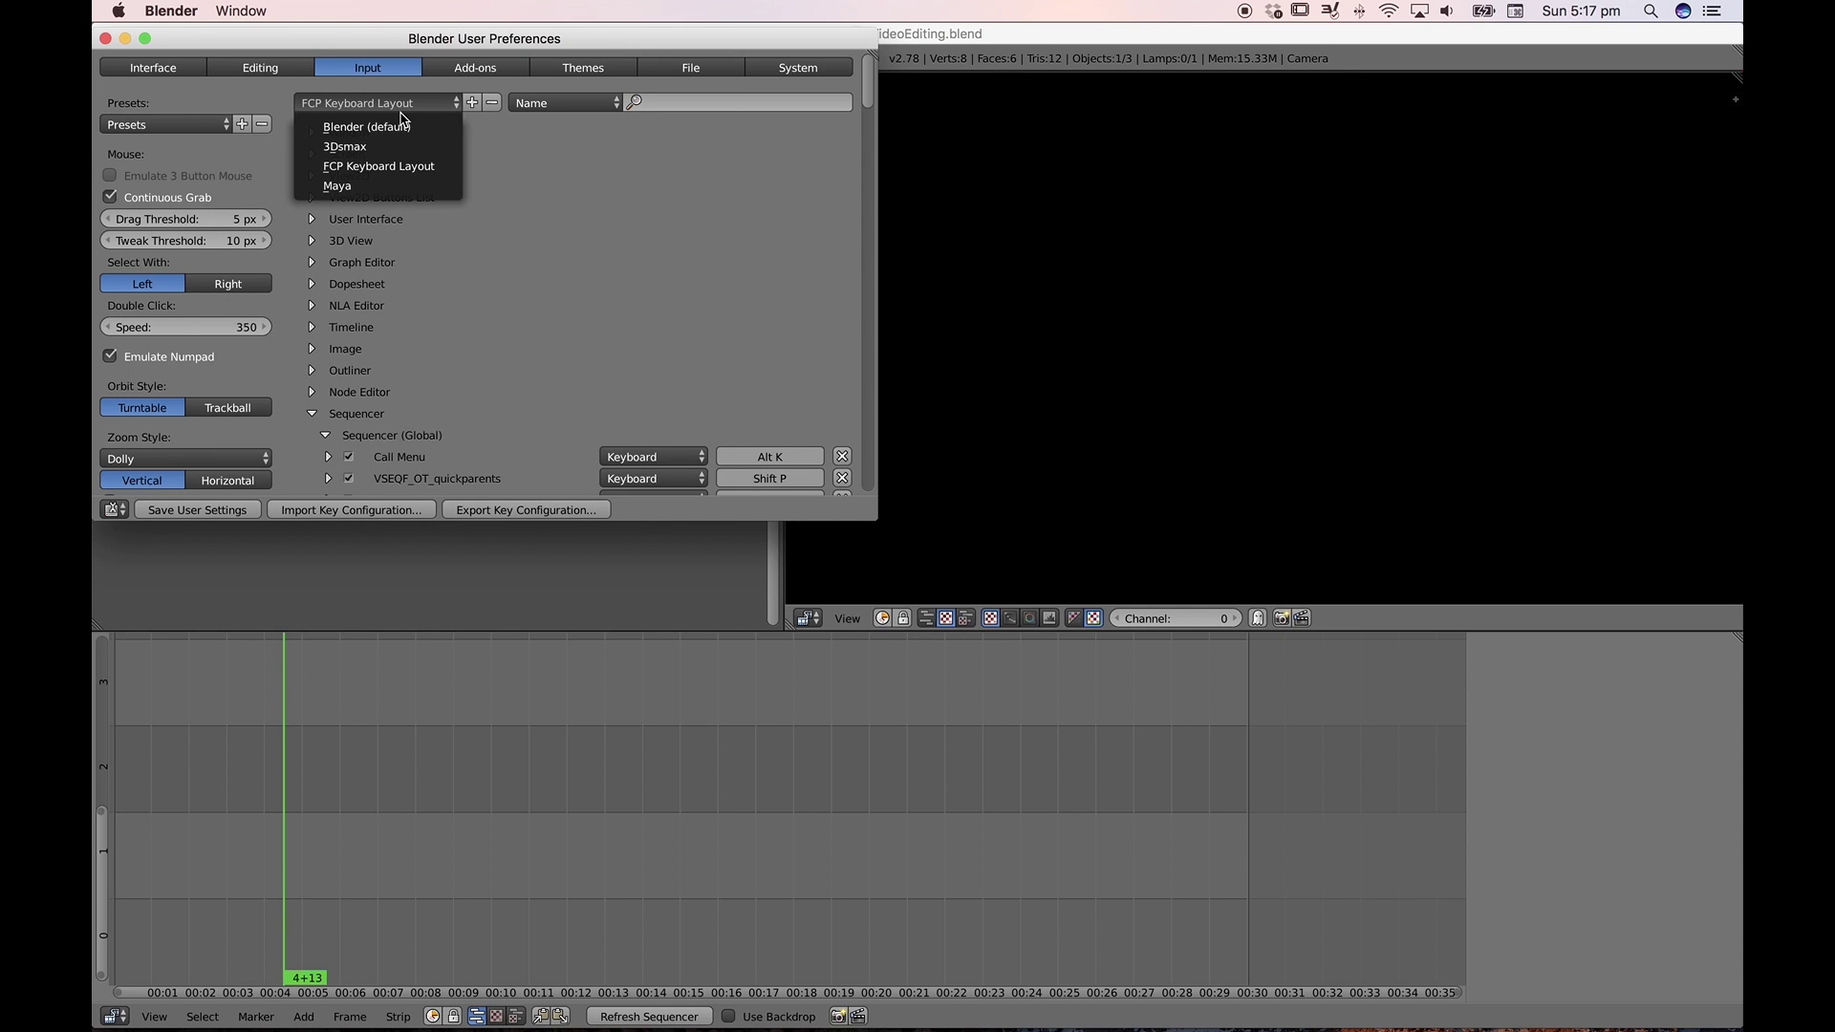
click(428, 167)
Examine the FCP Keyboard Layout's Cut Strips and Trim Strips shortcuts, the sequencer view shortcuts and the Frames category
scroll(542, 372, down, 8)
scroll(542, 373, down, 5)
scroll(543, 372, down, 3)
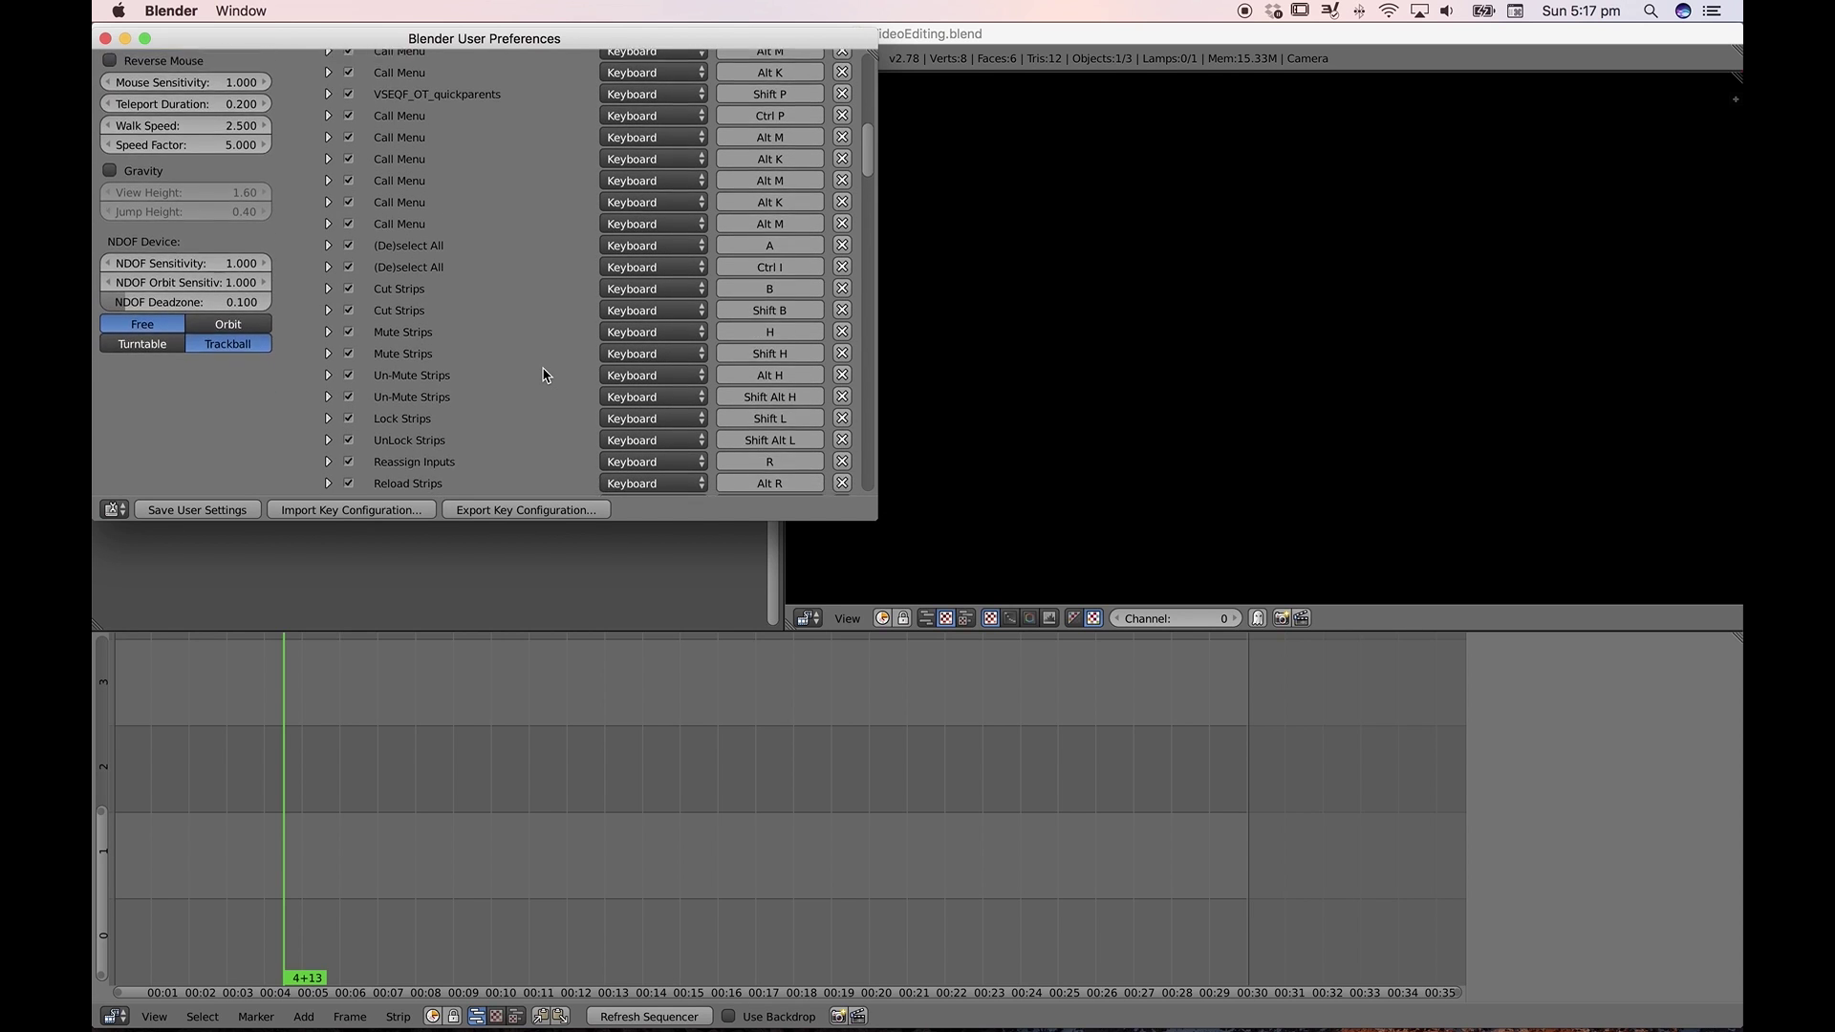
scroll(543, 373, down, 3)
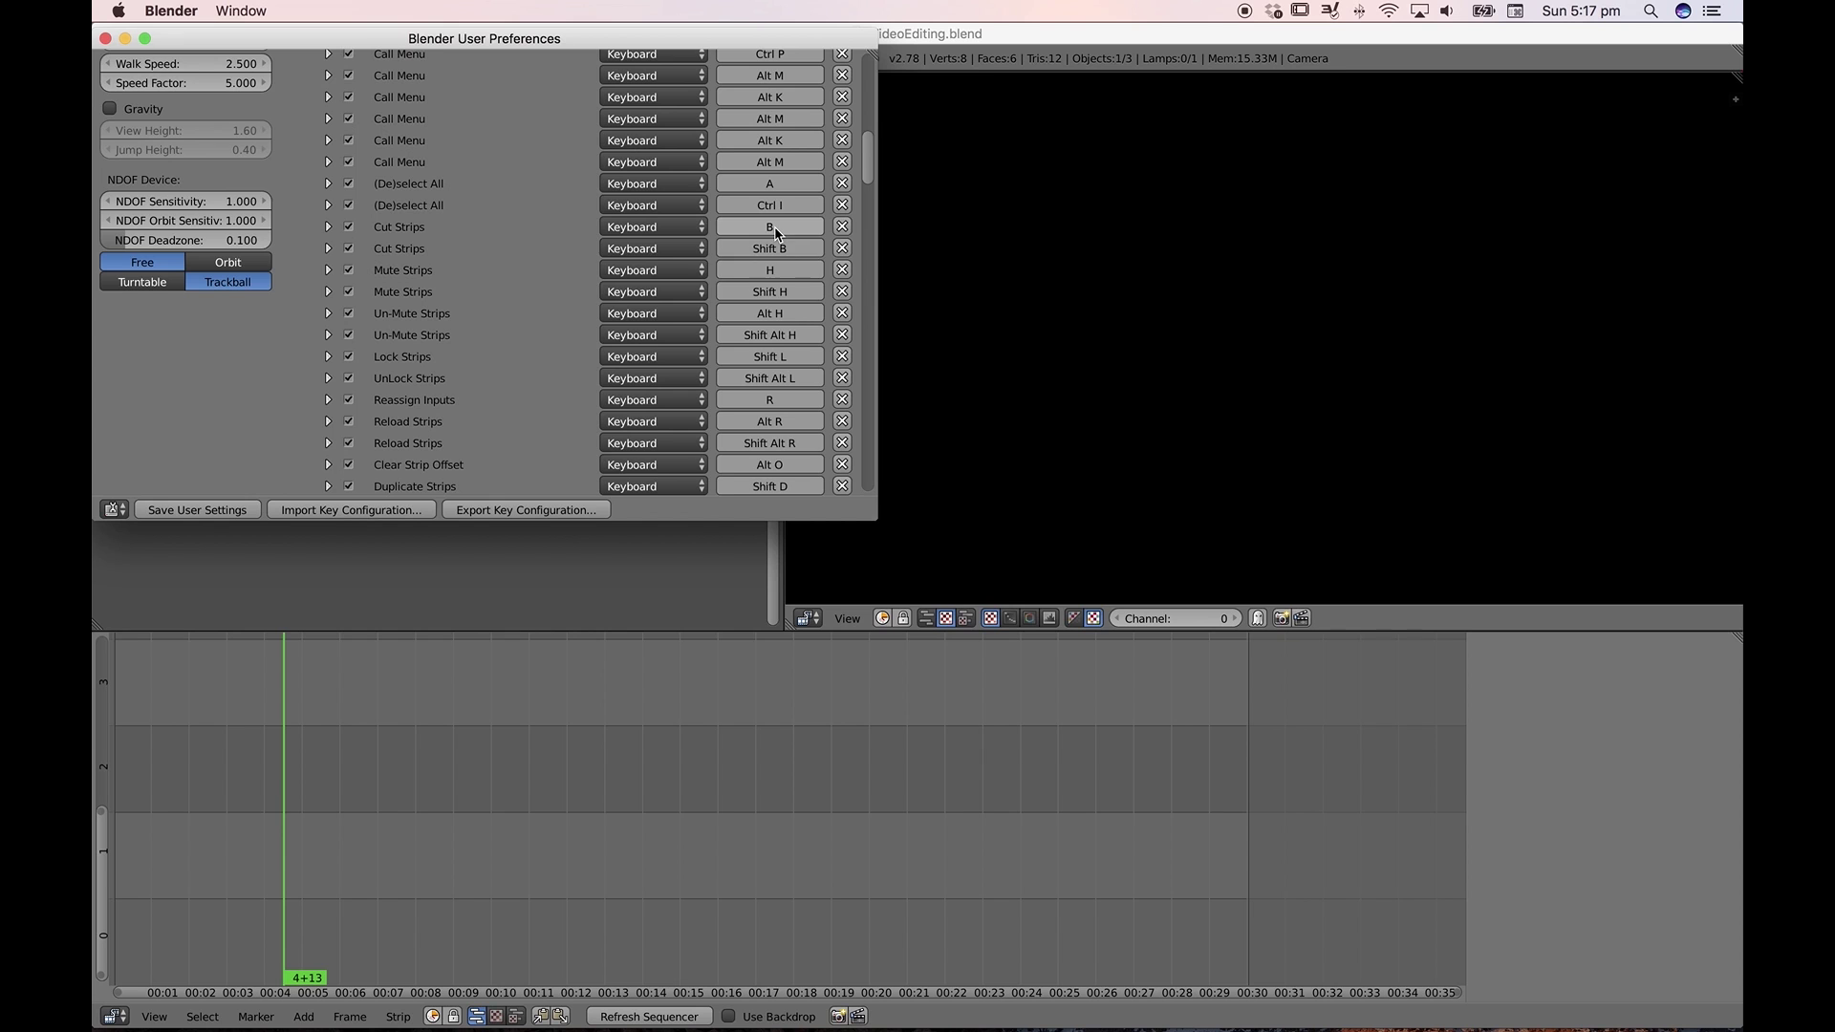
scroll(516, 334, down, 9)
scroll(516, 335, down, 20)
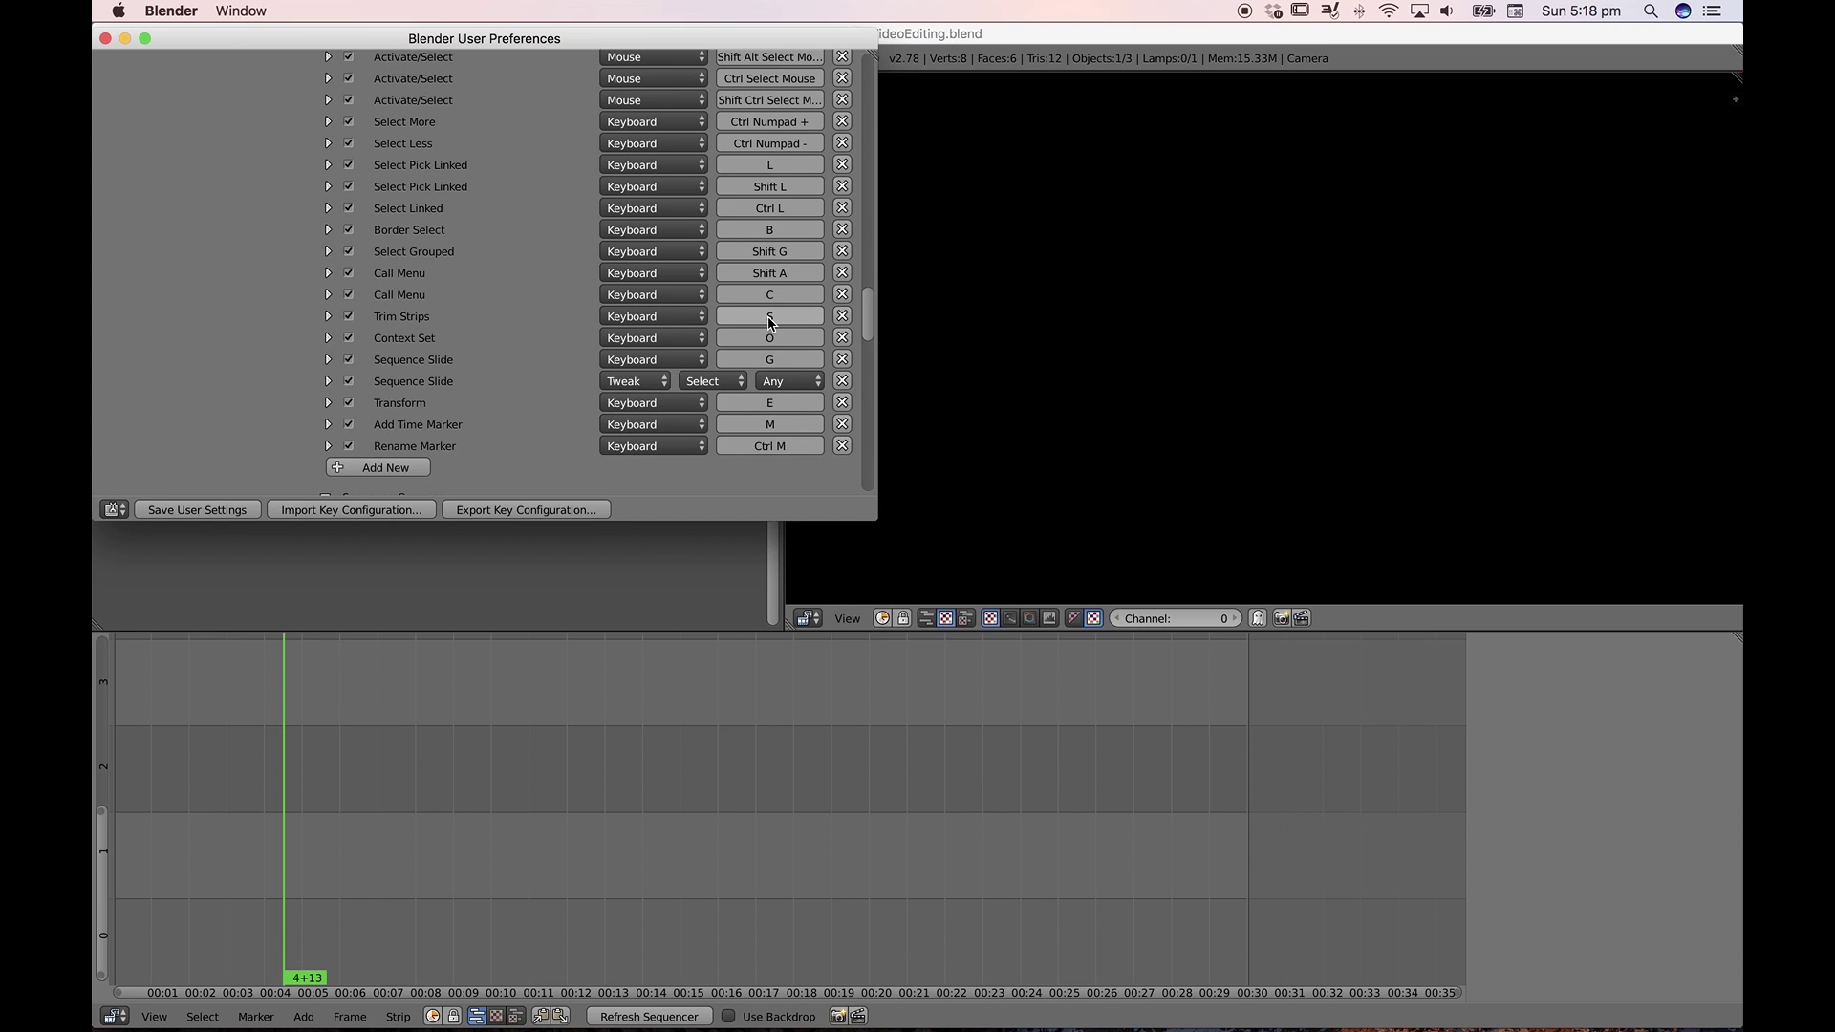
scroll(557, 353, down, 20)
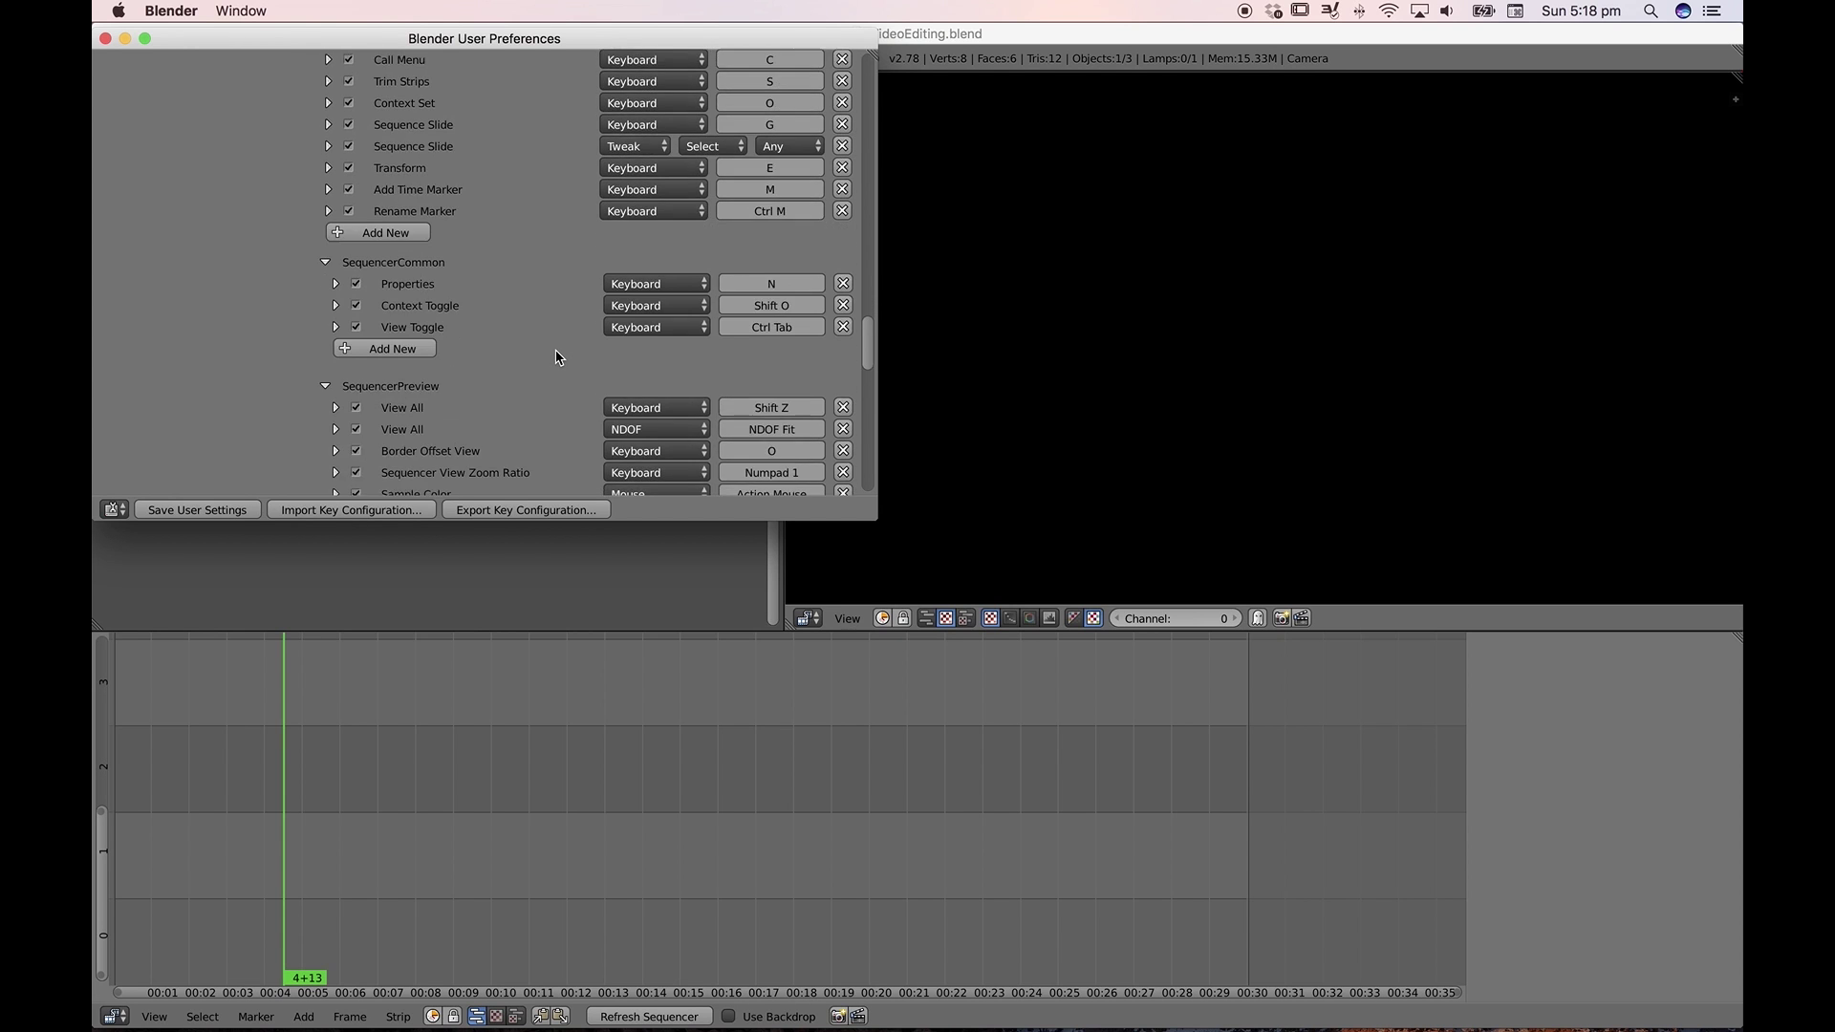
scroll(558, 355, down, 15)
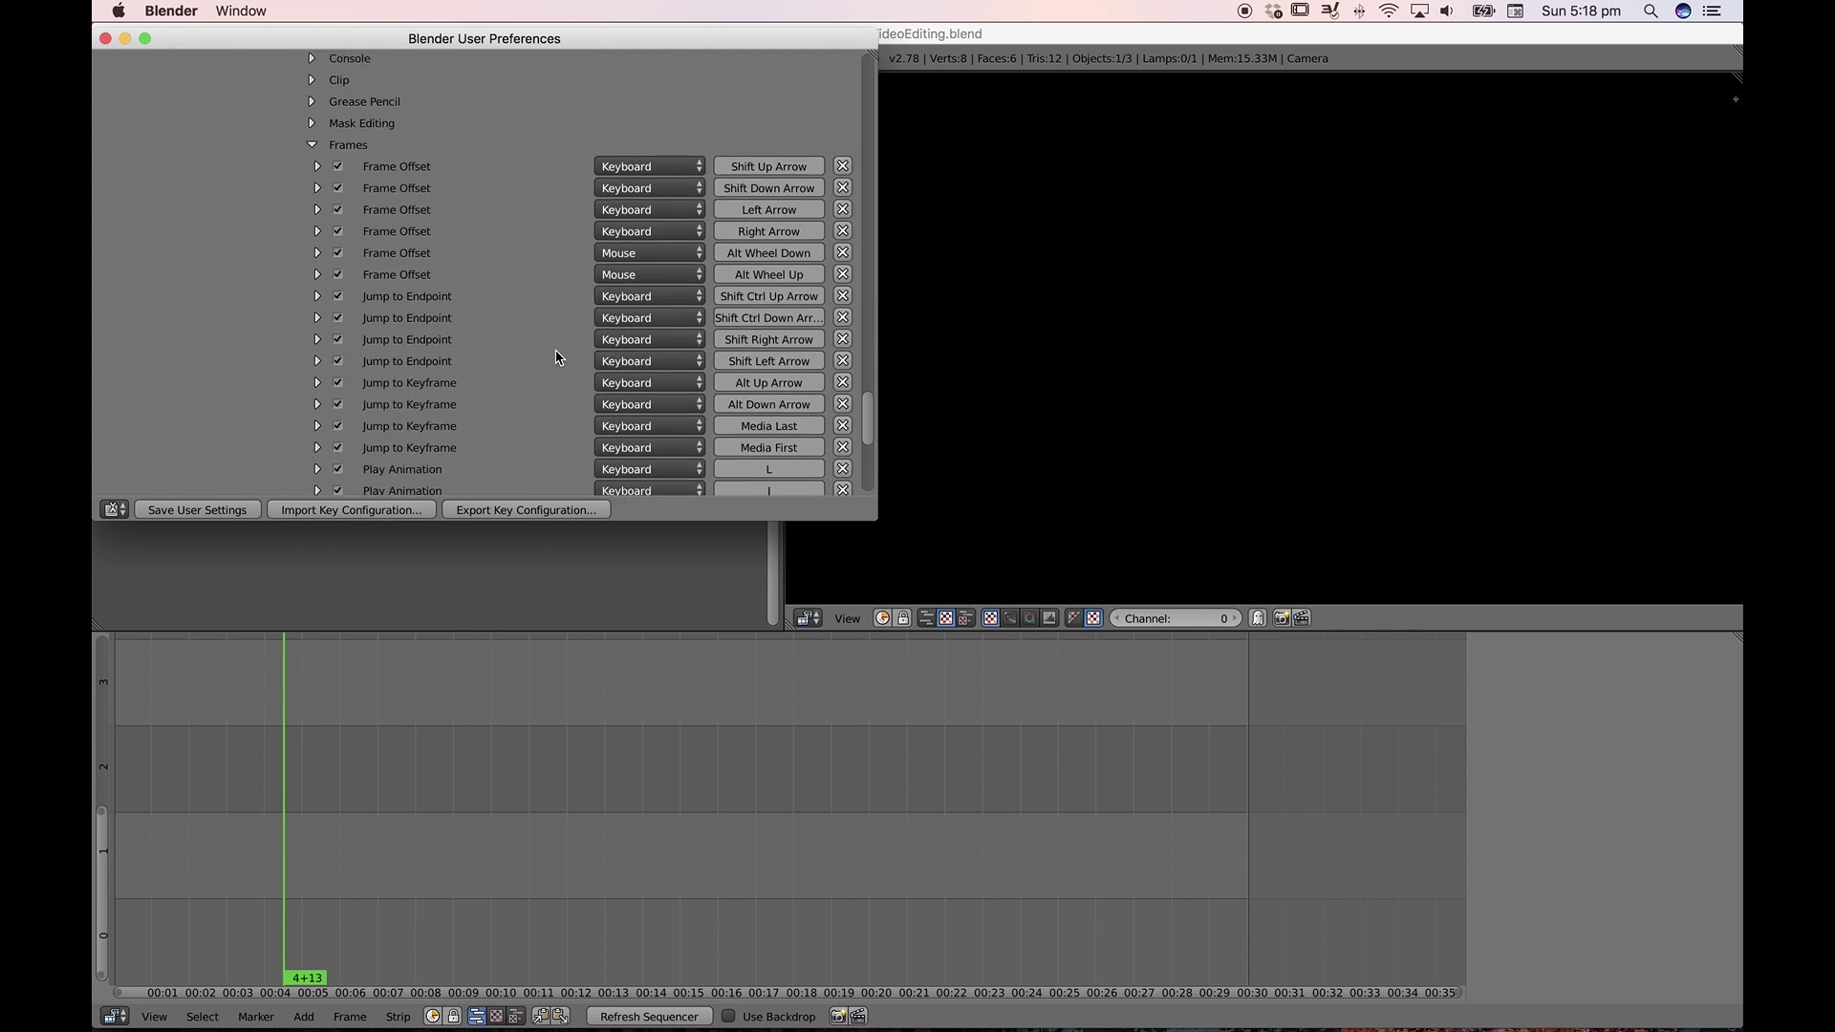
Examine the Play Animation and Cancel Animation shortcuts in the Frames category, including the Play in Reverse setting of the J entry
scroll(557, 355, down, 5)
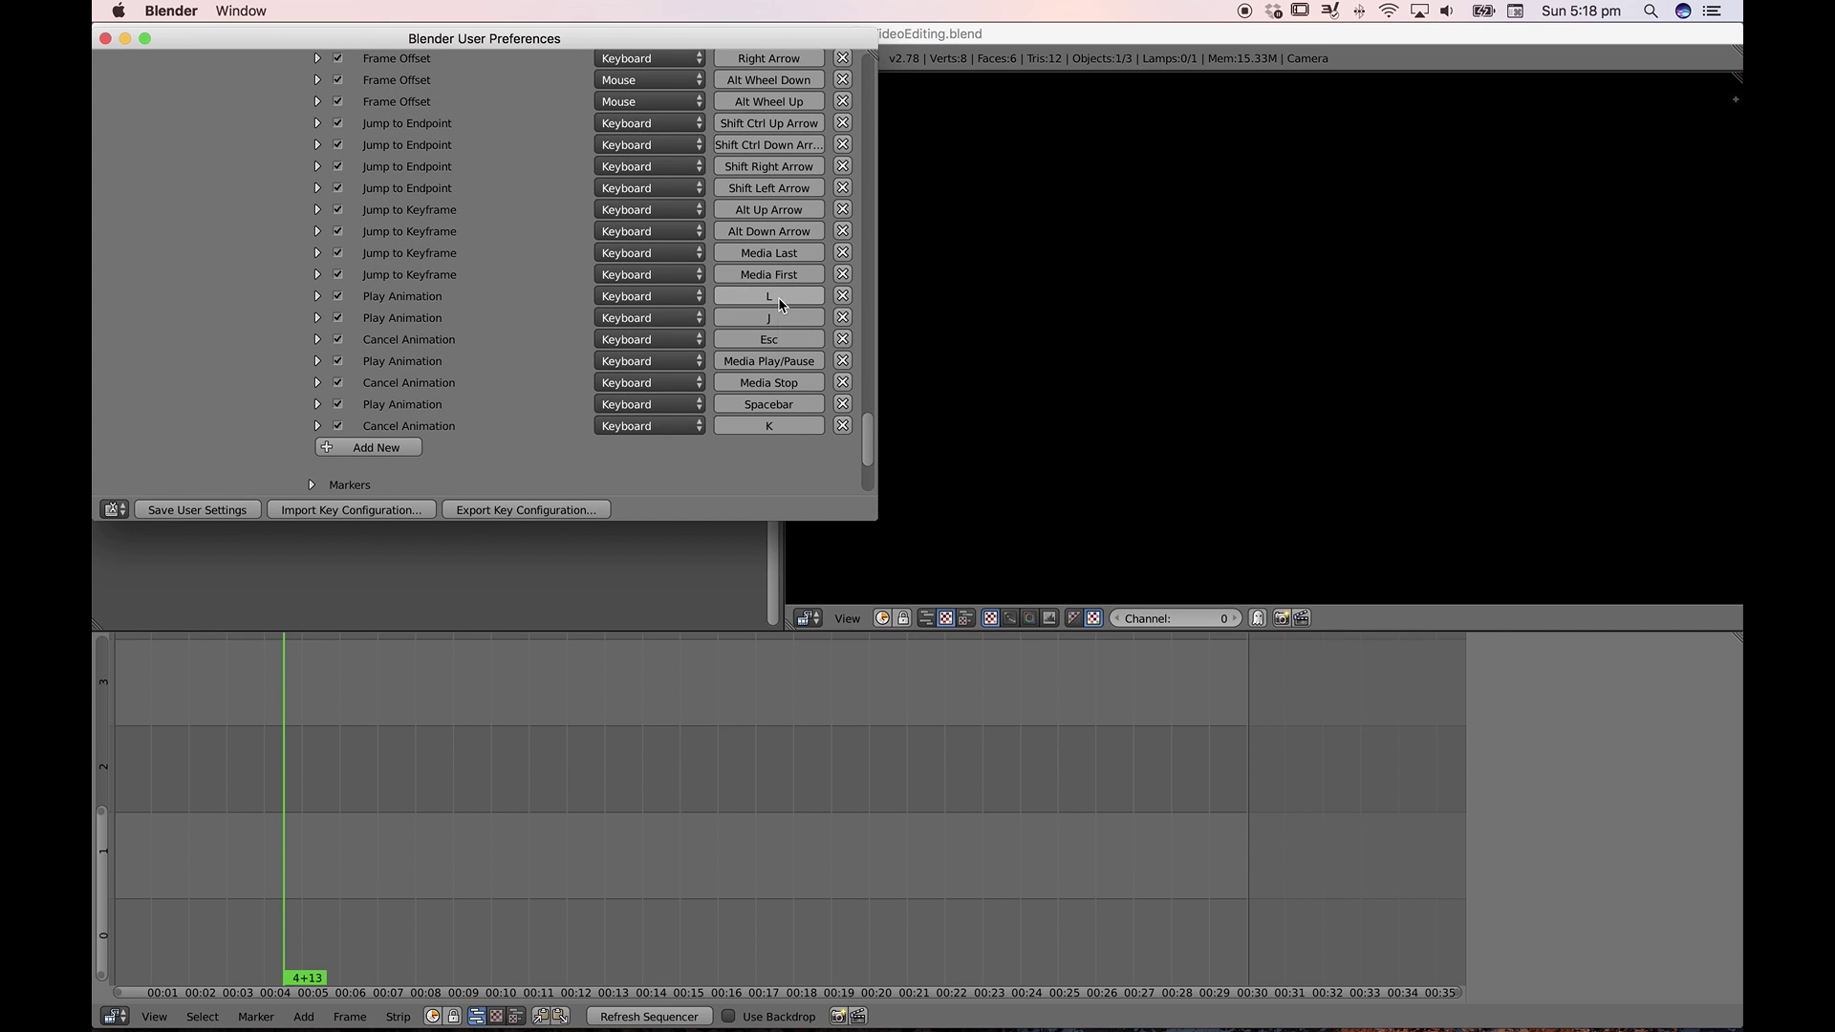
click(319, 318)
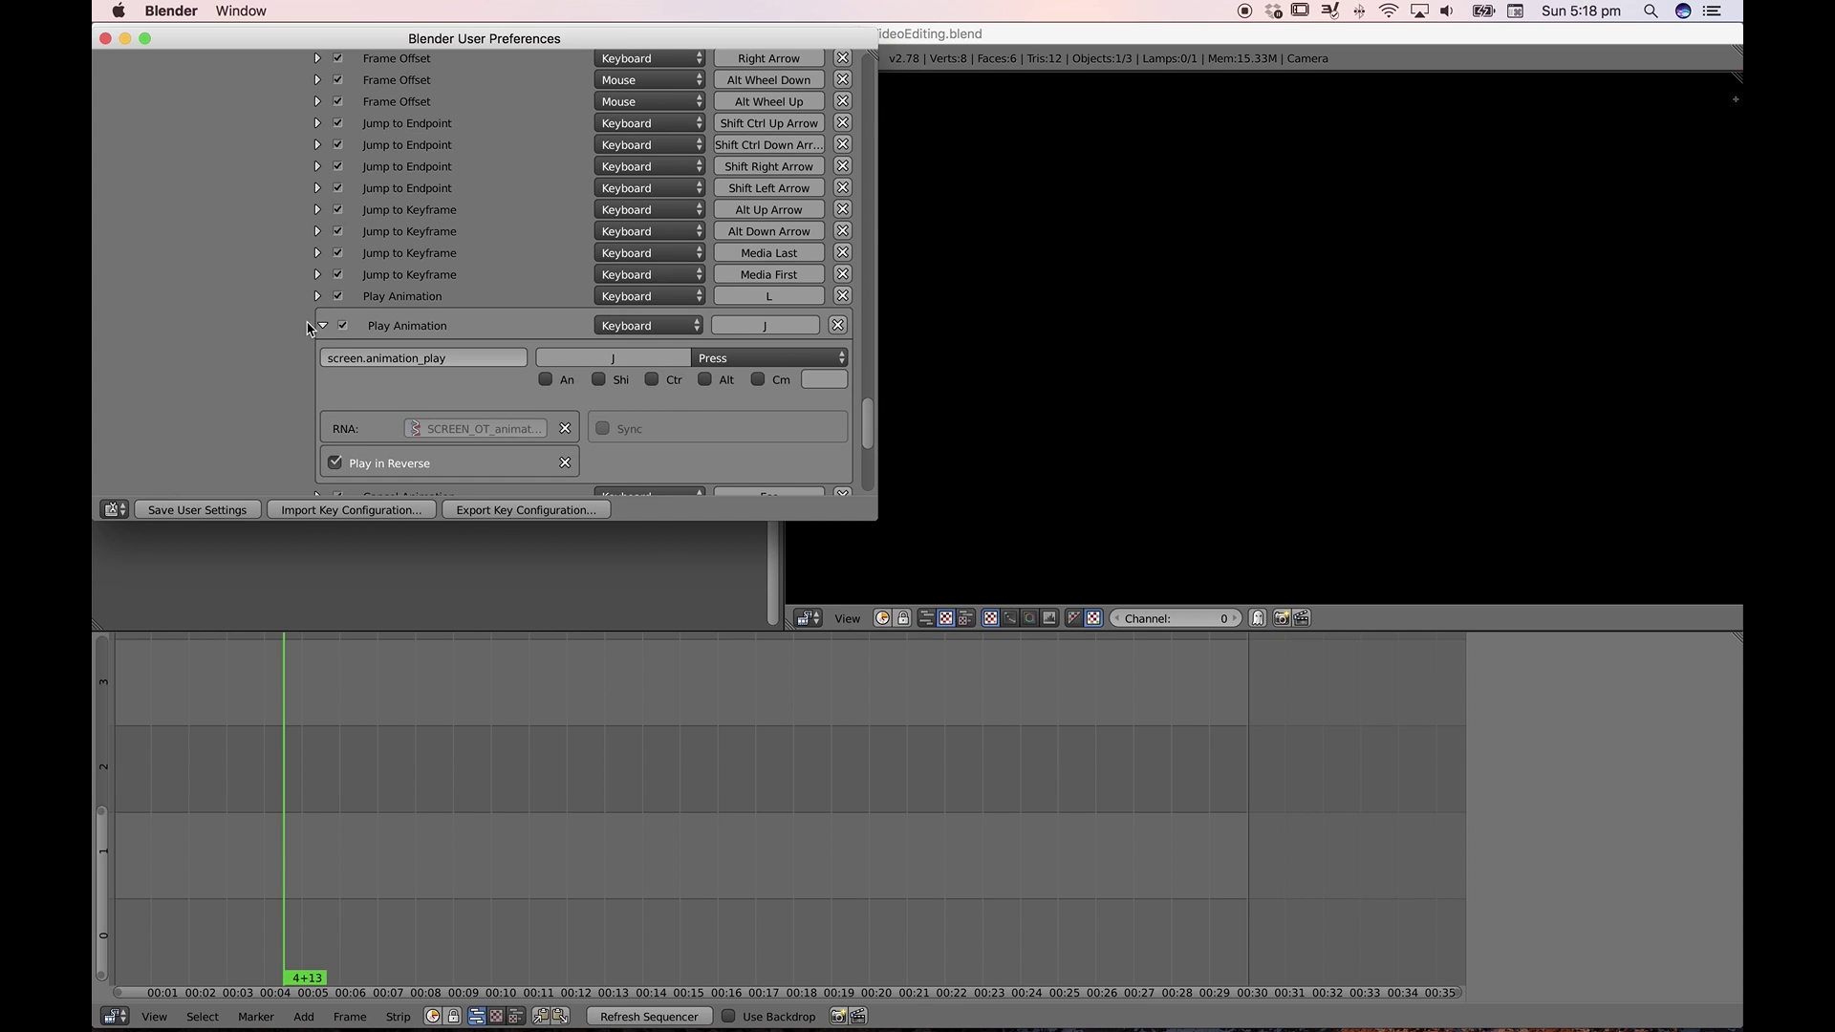
scroll(372, 324, down, 2)
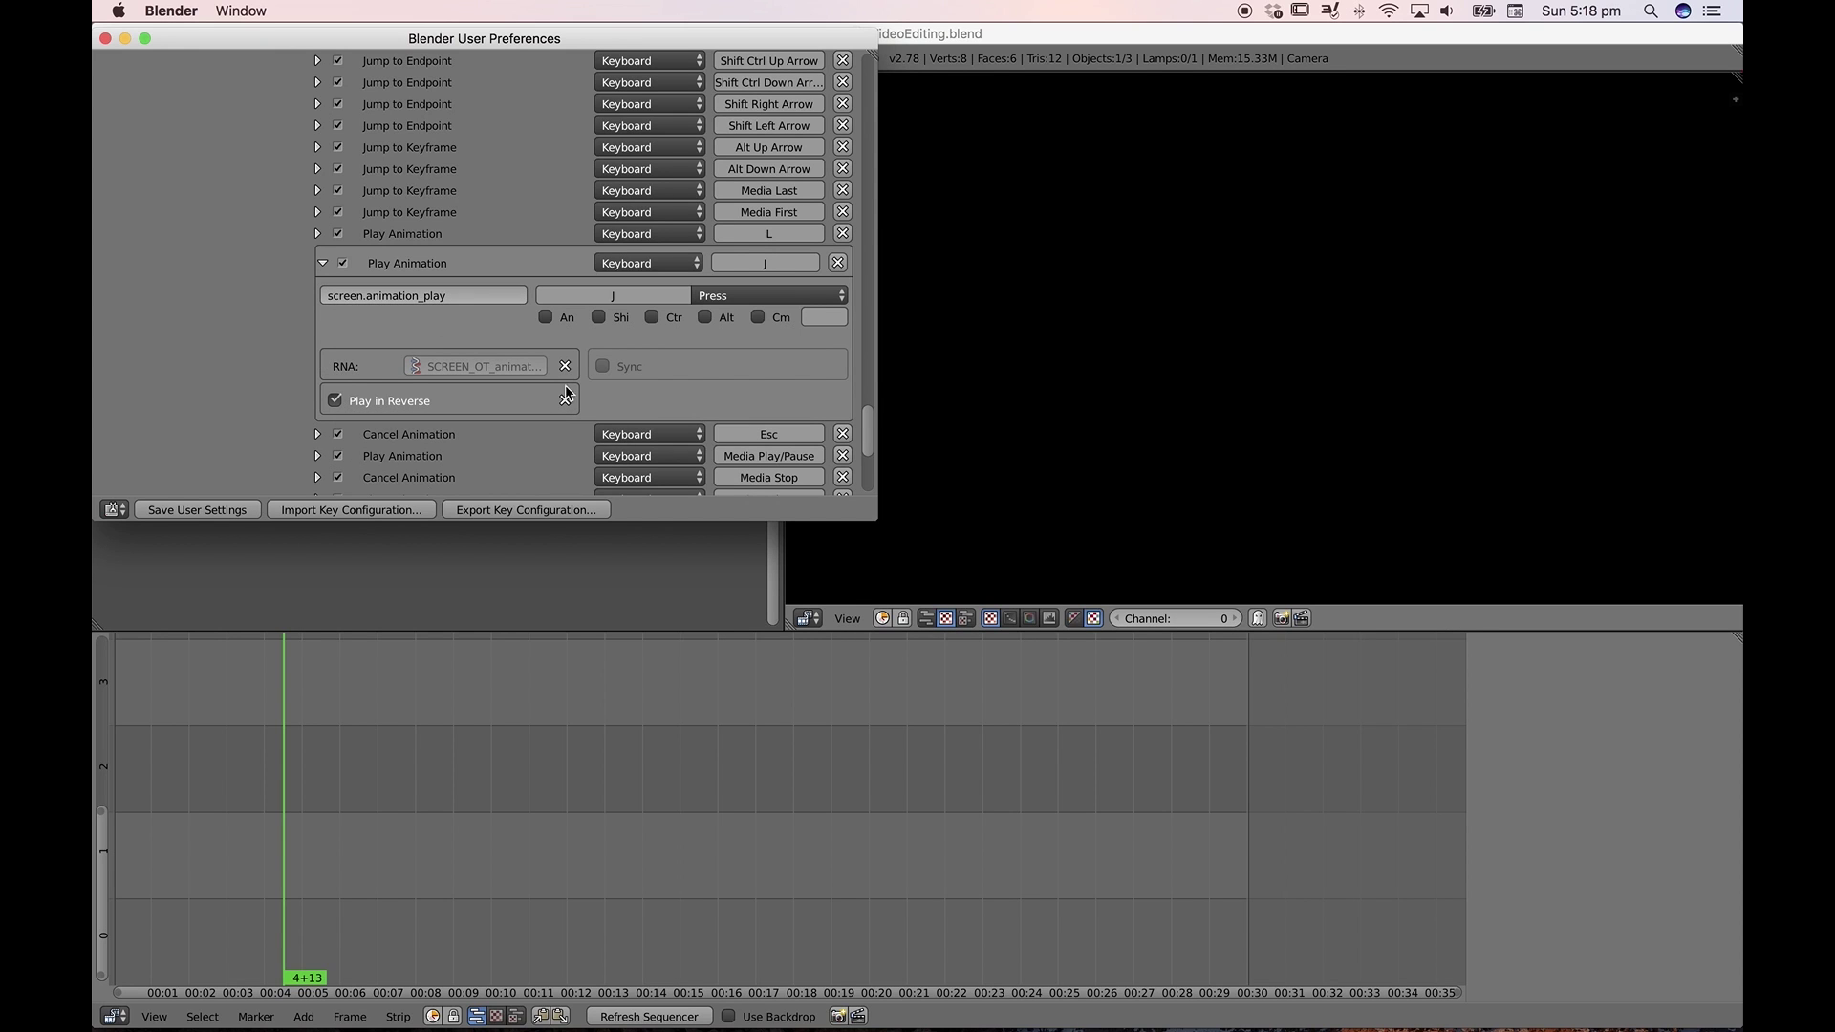
click(323, 263)
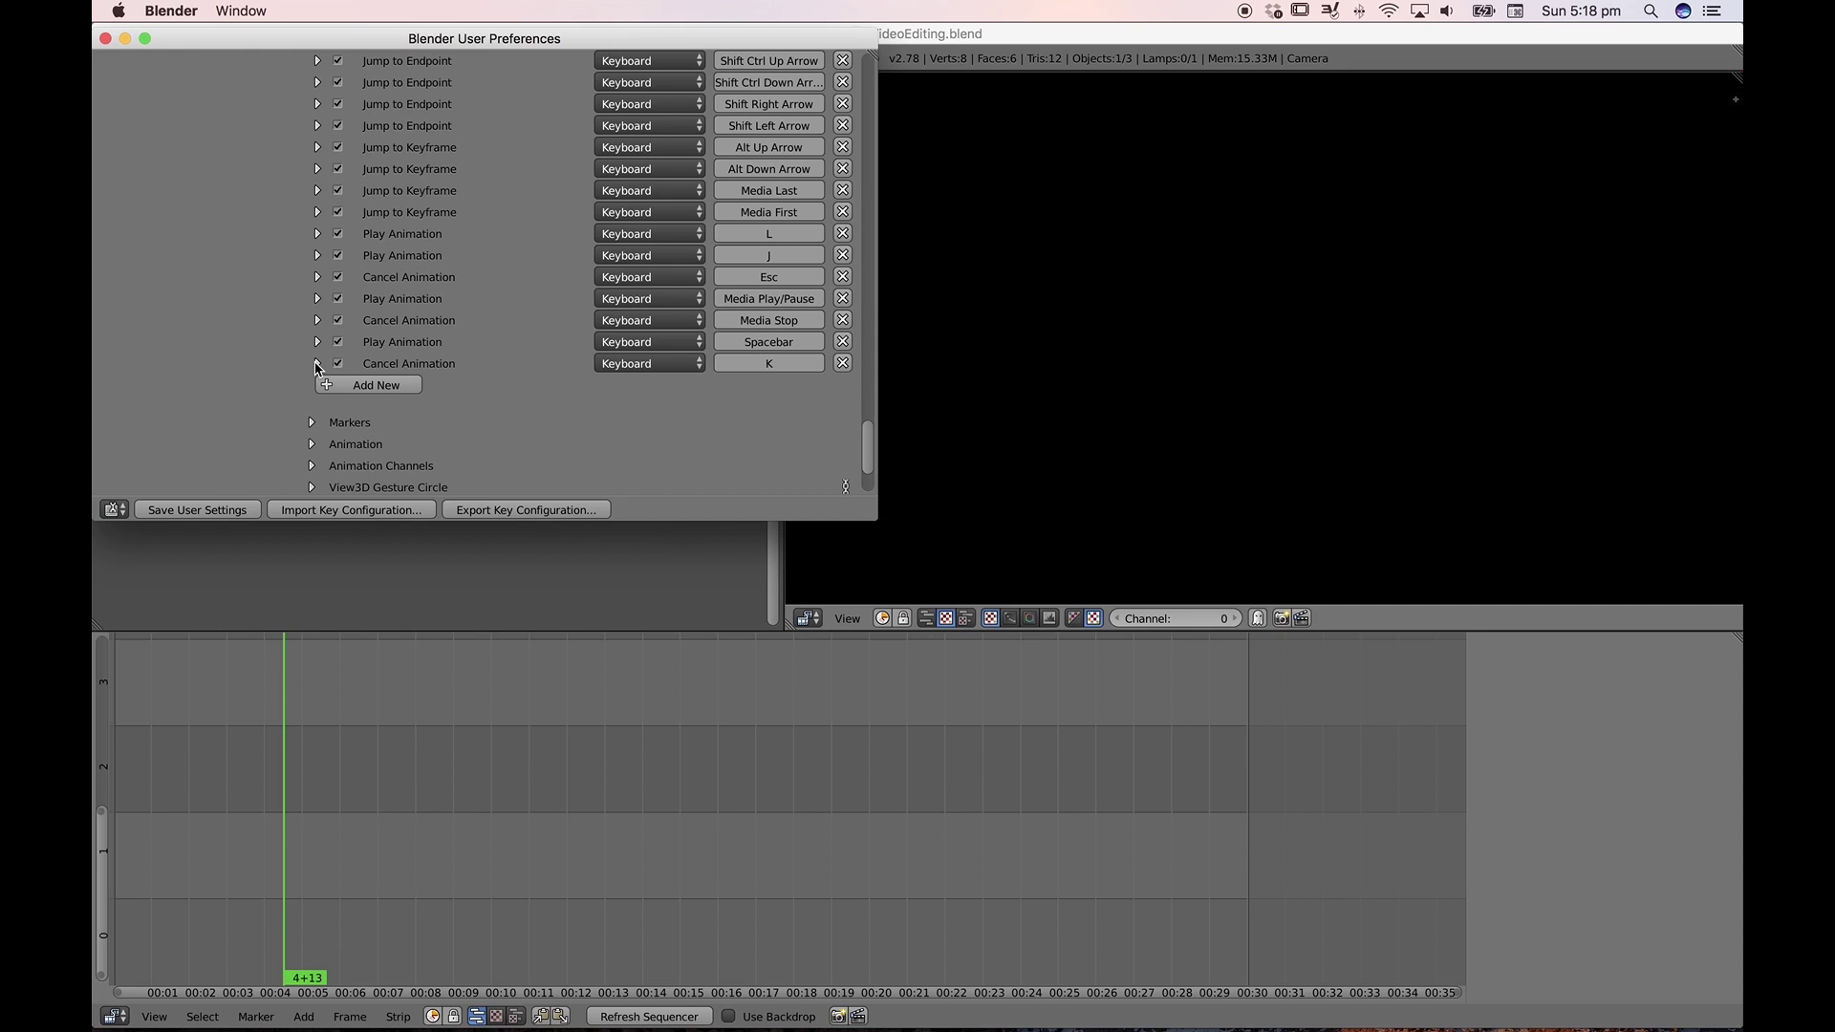
click(318, 364)
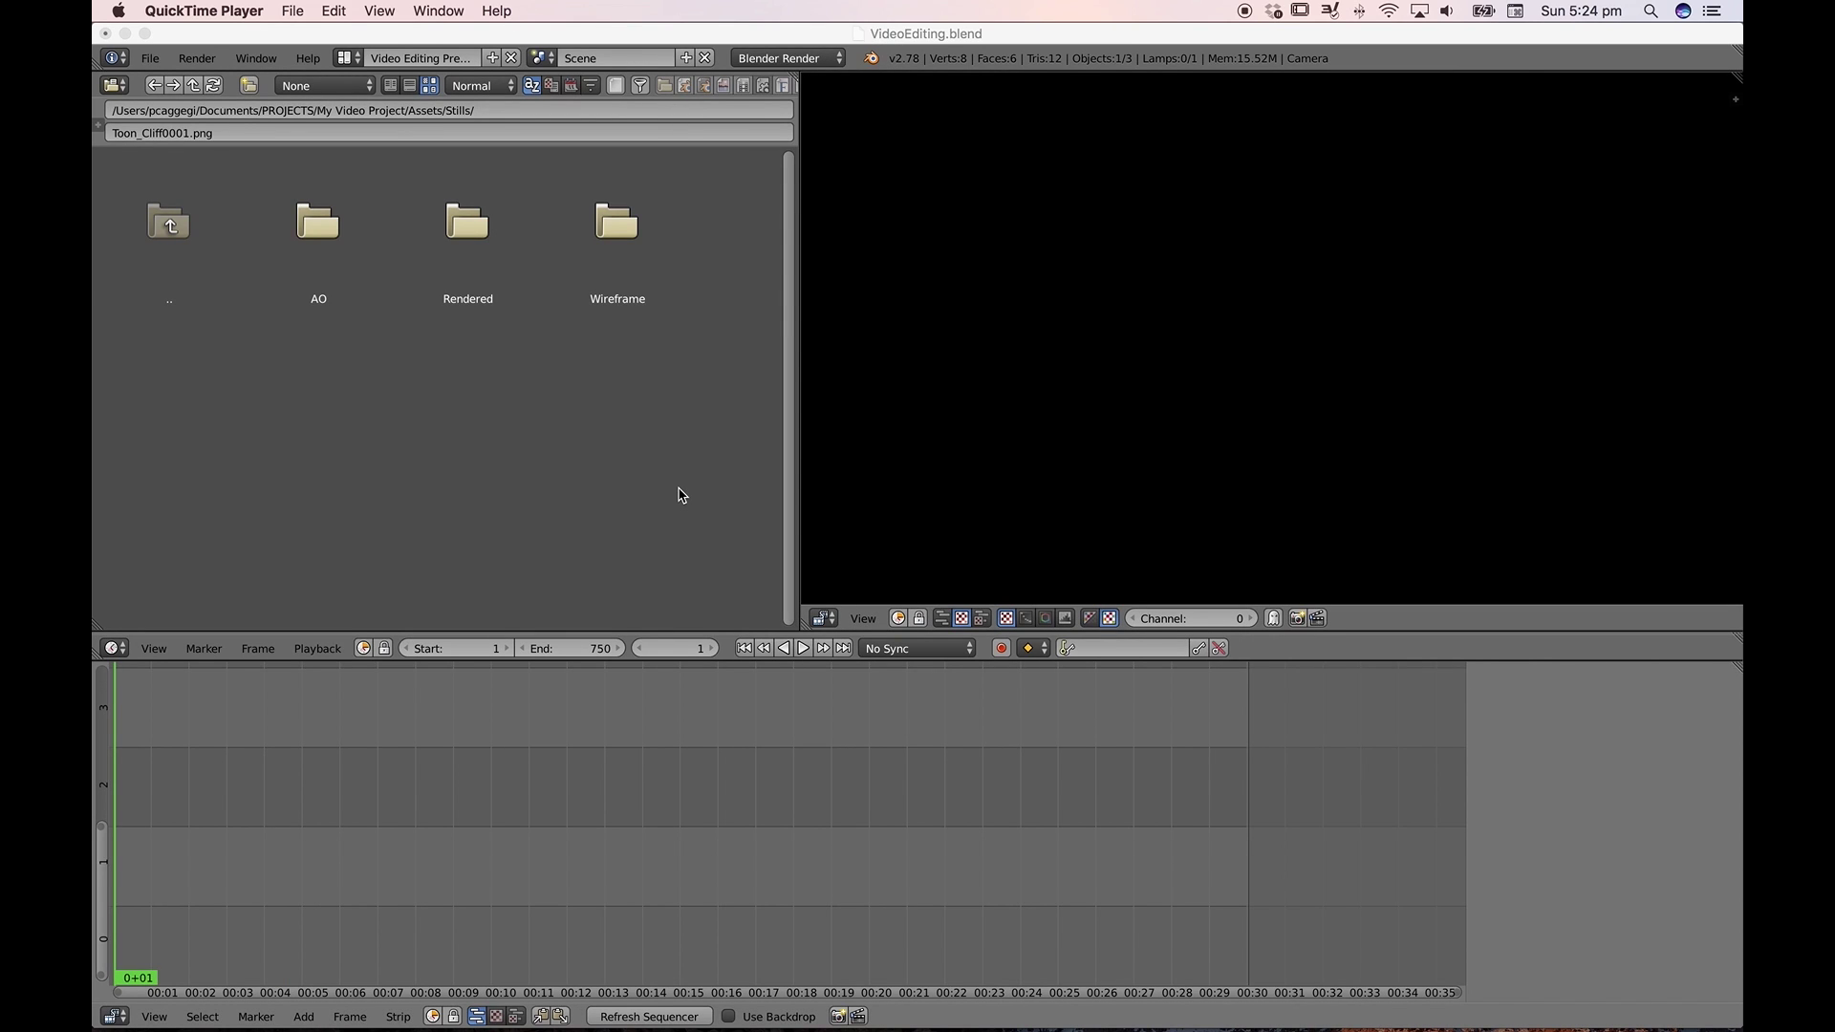
Open the Assets/Video folder in the file browser and check the sequencer's Show Seconds setting
click(180, 230)
click(589, 233)
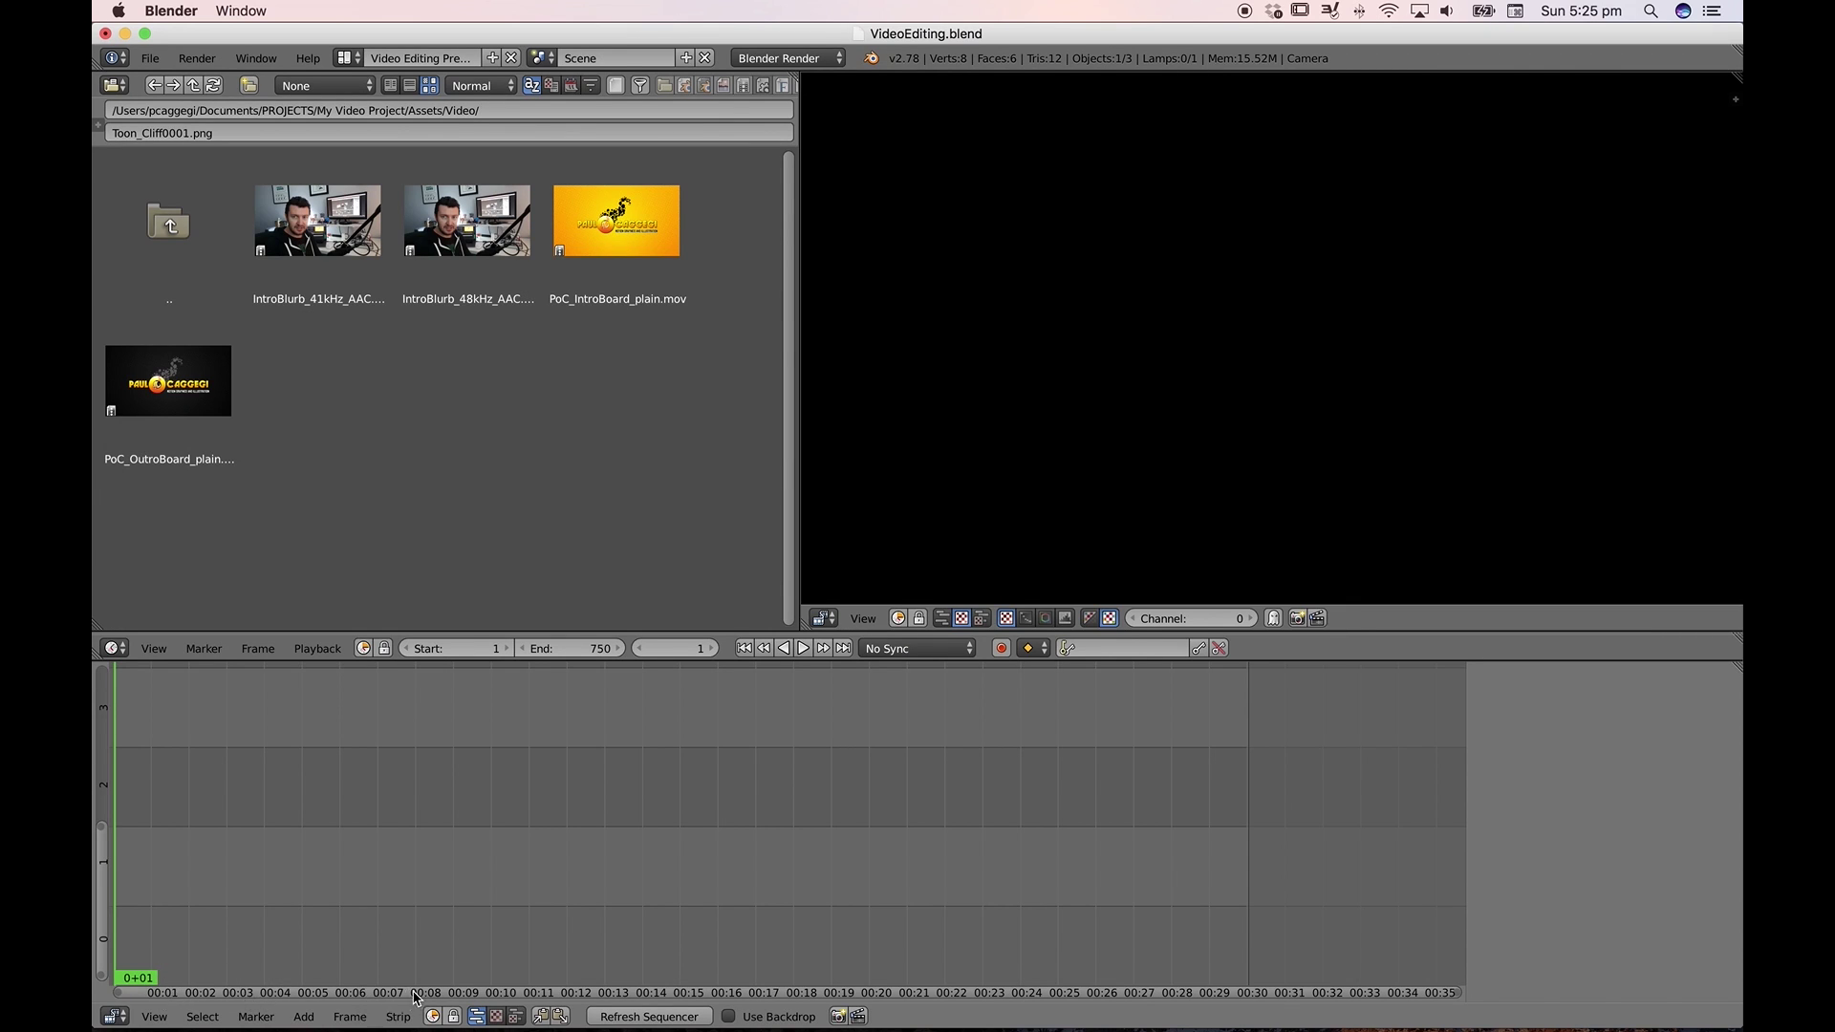
click(155, 1017)
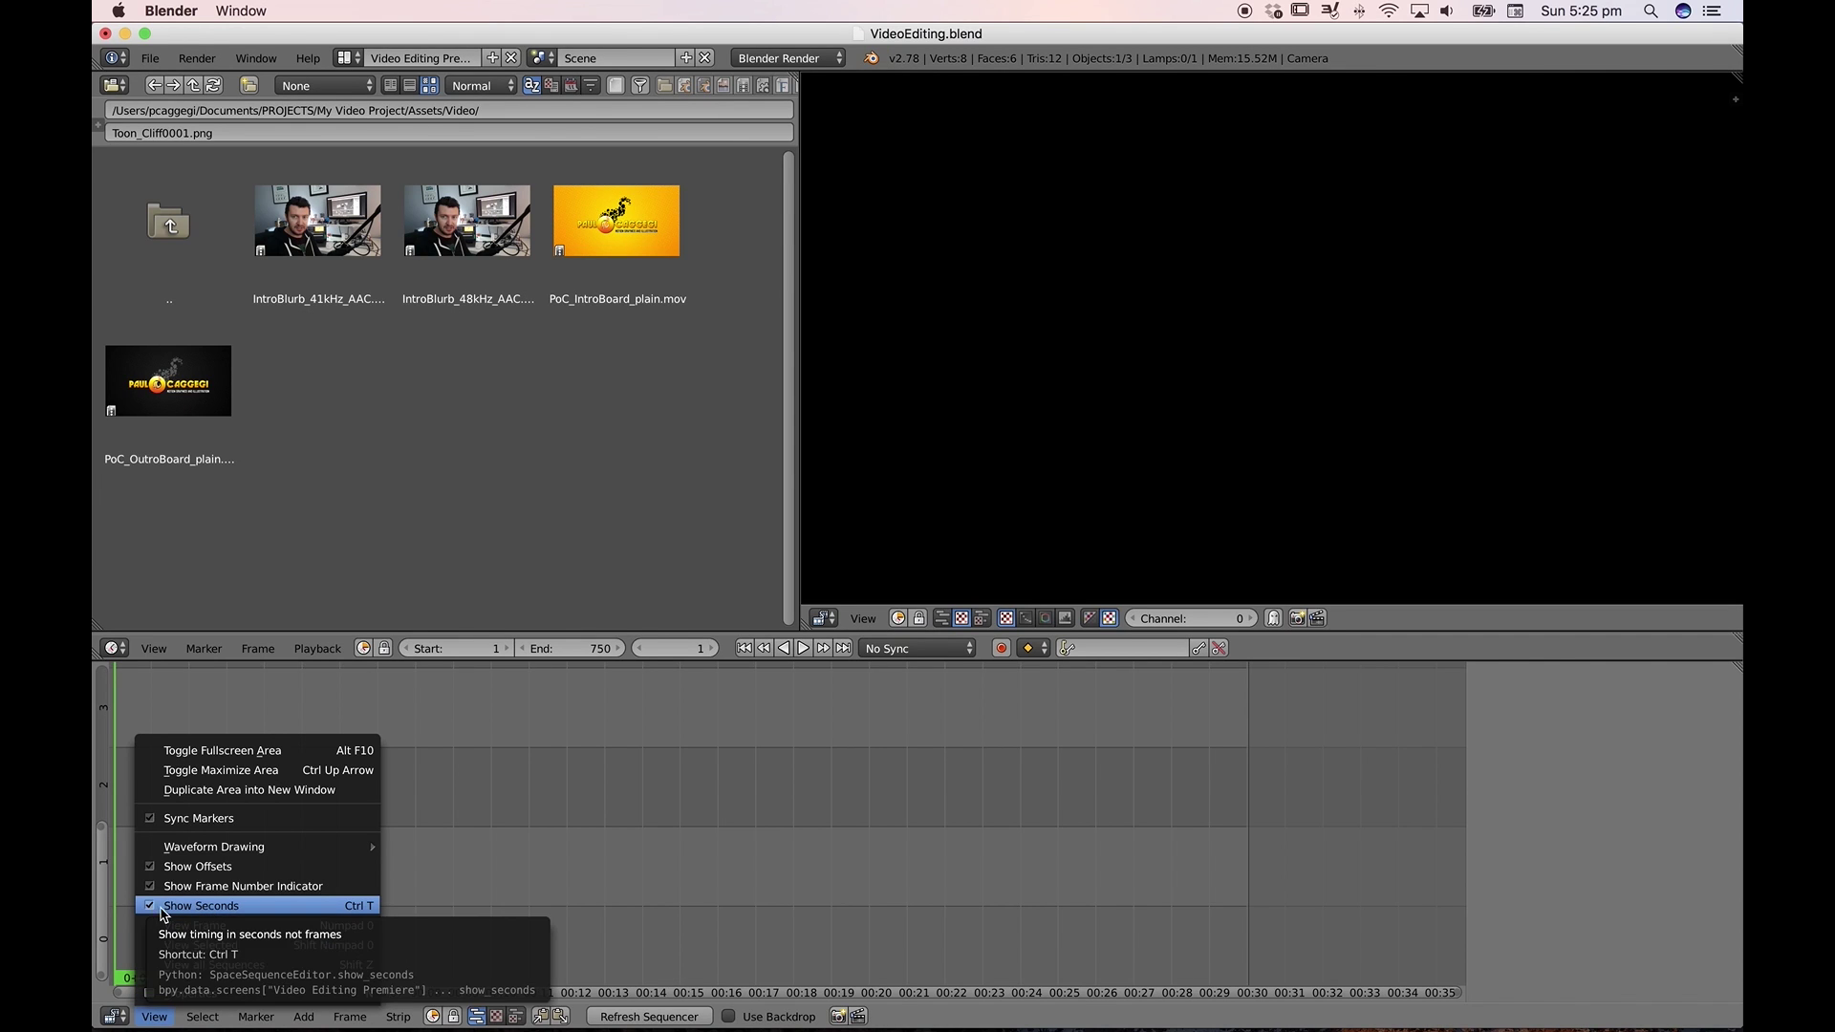
Test starting and stopping playback in the sequencer several times with the imported key layout
key(alt+a)
right_drag(283, 925, 402, 919)
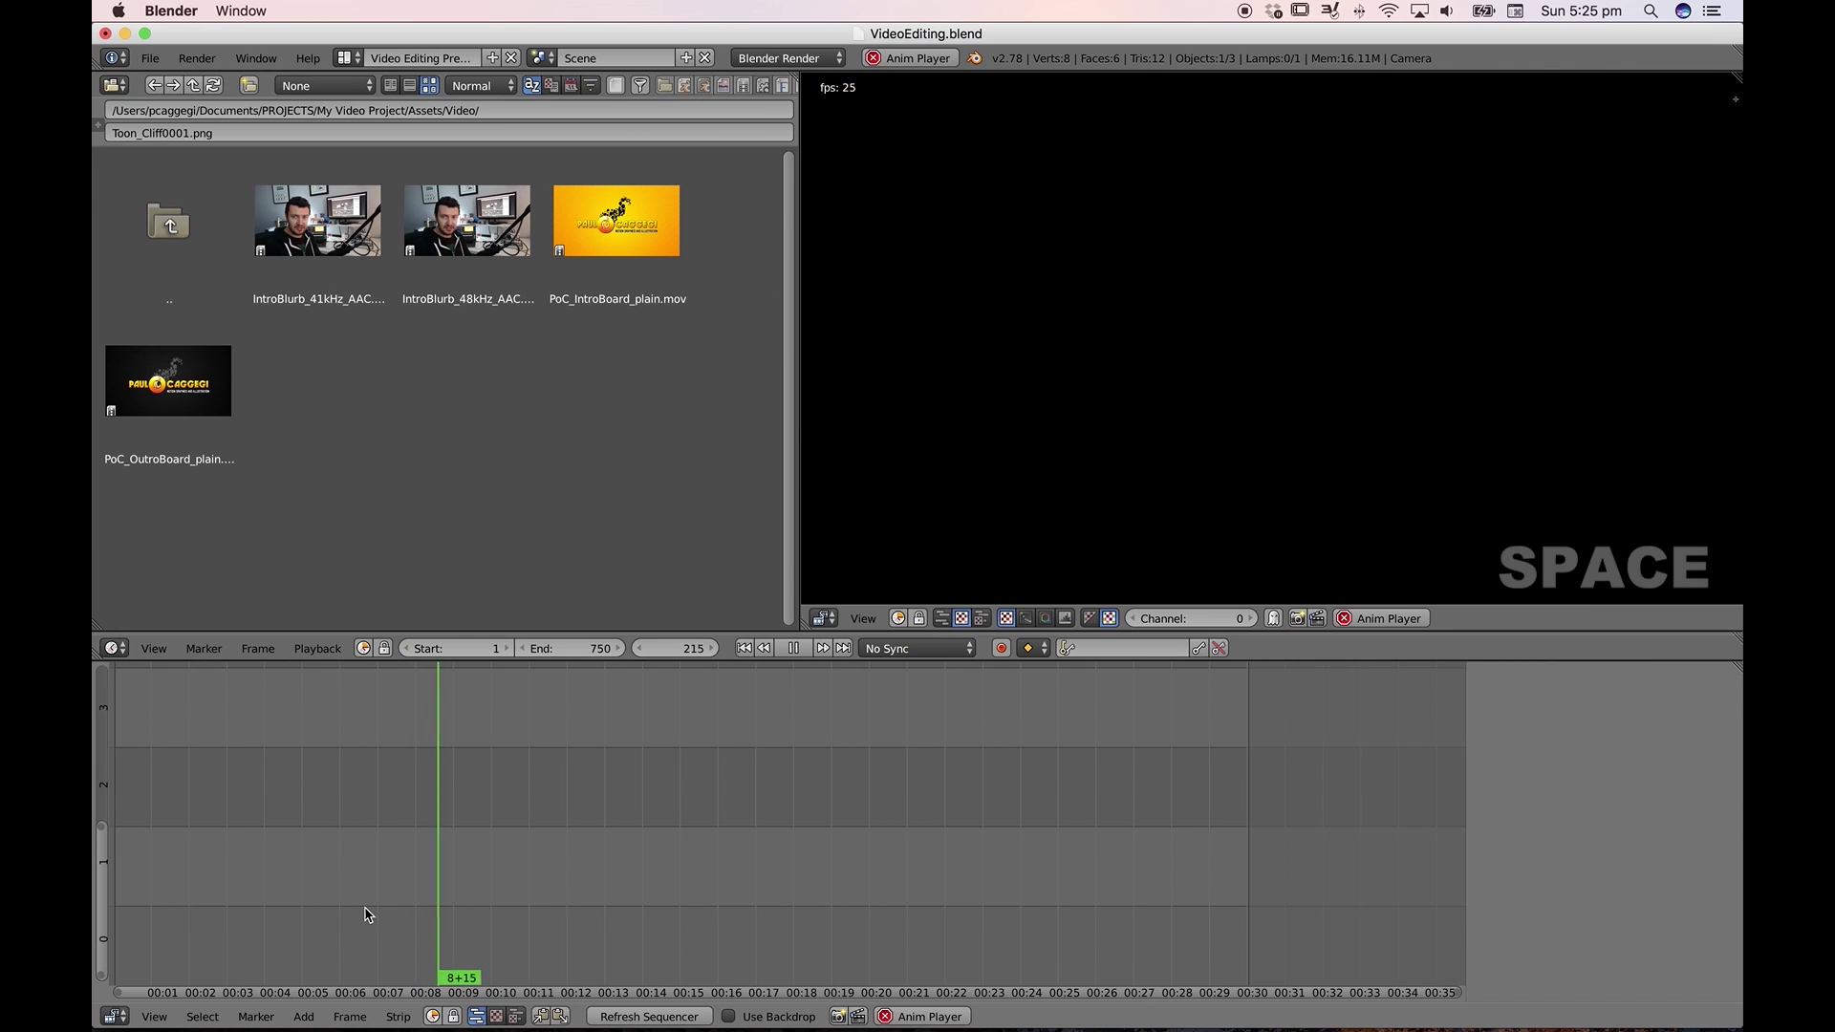
key(space)
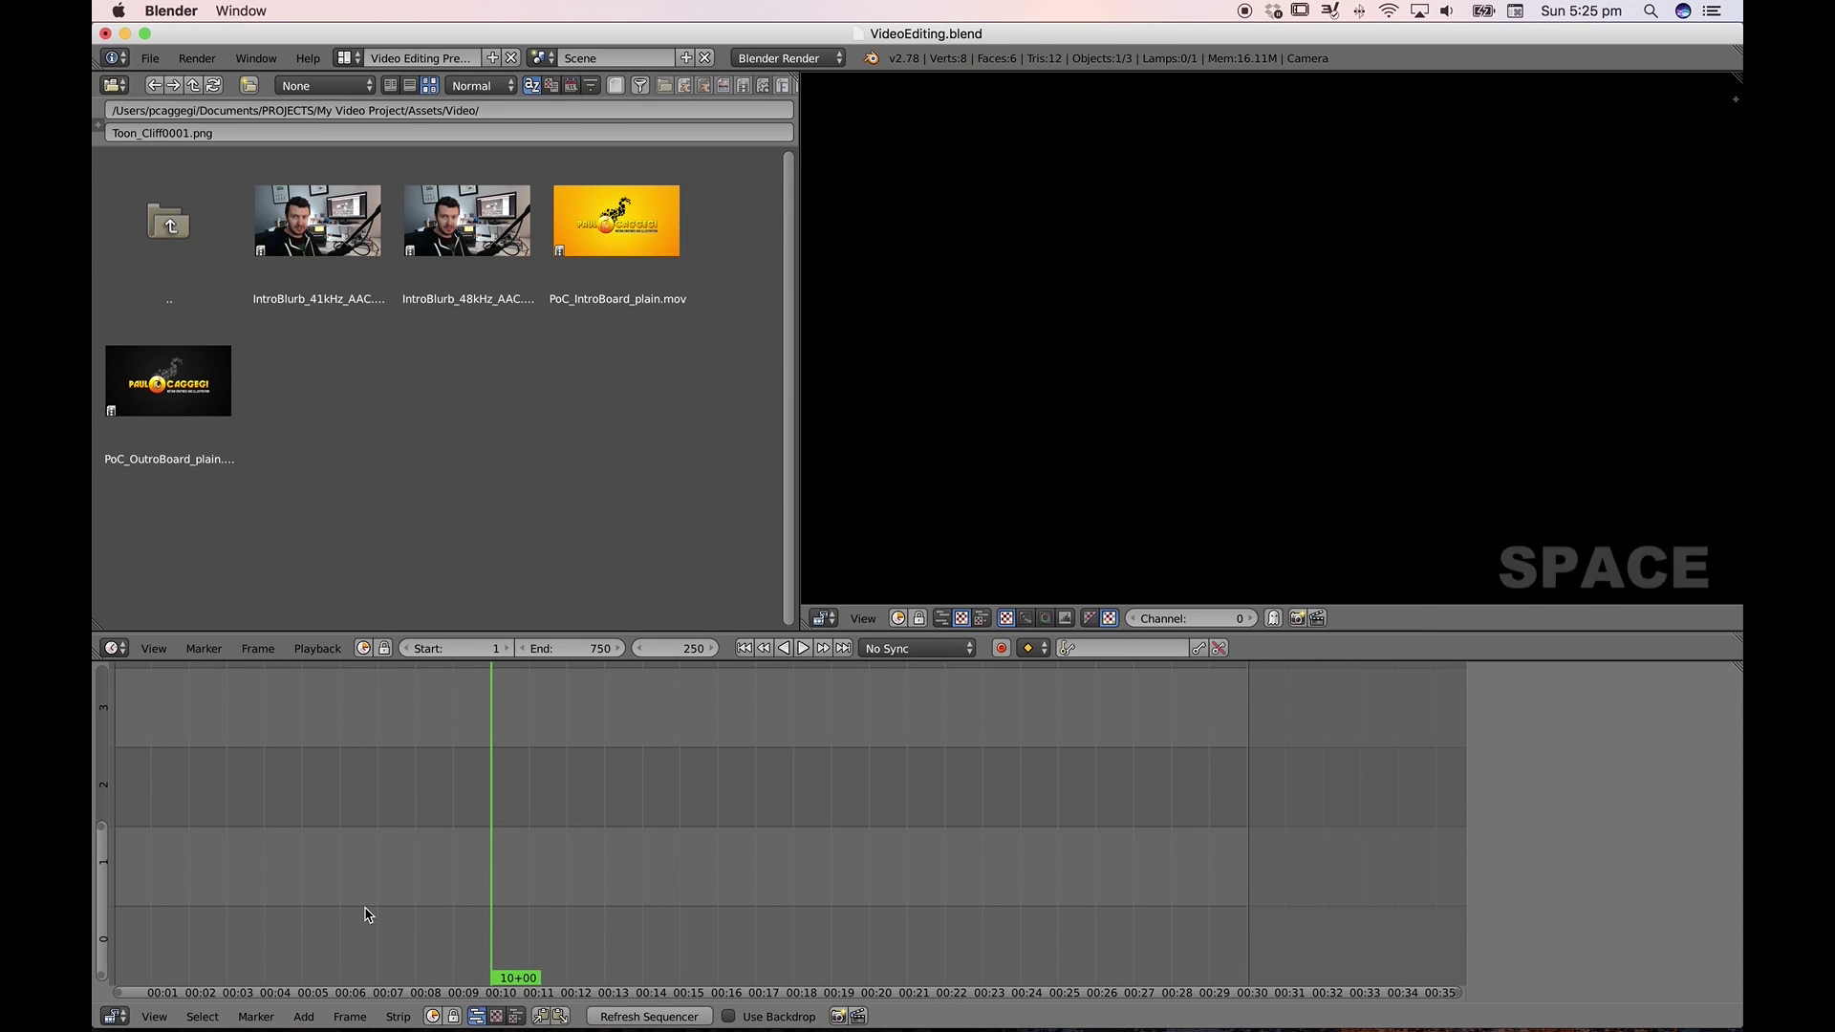
key(l)
key(k)
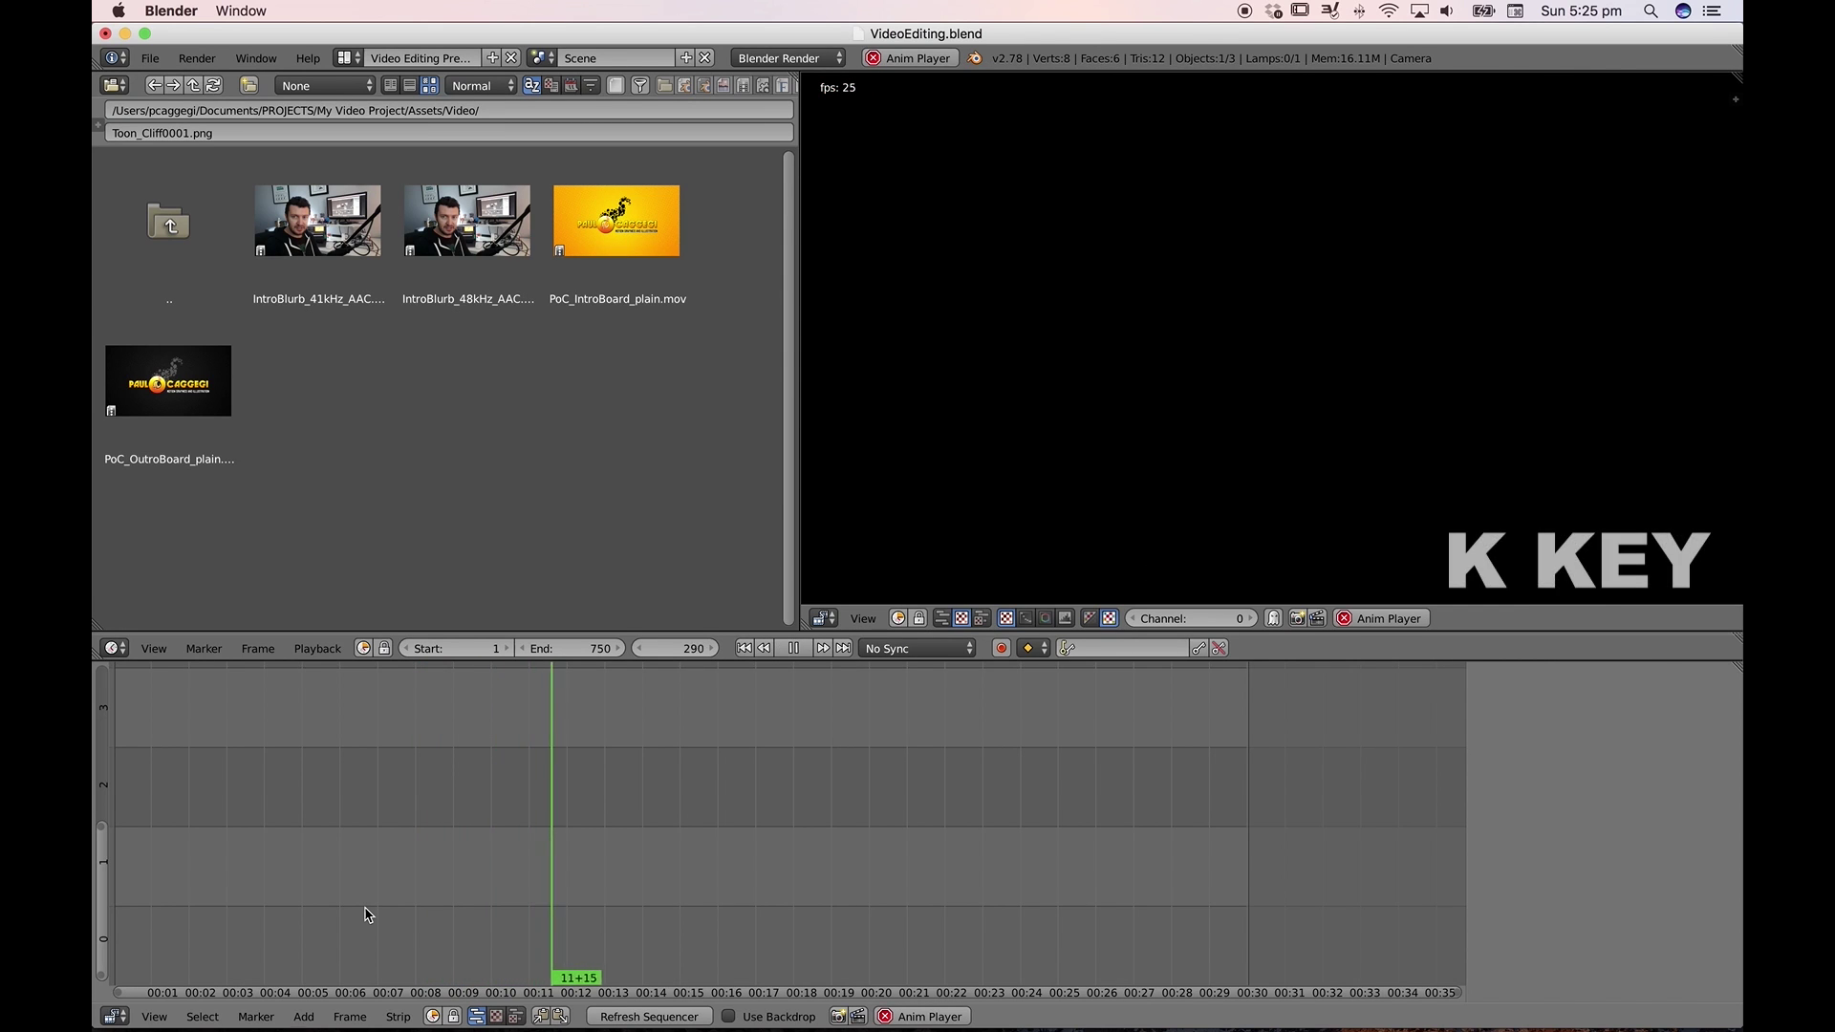
key(space)
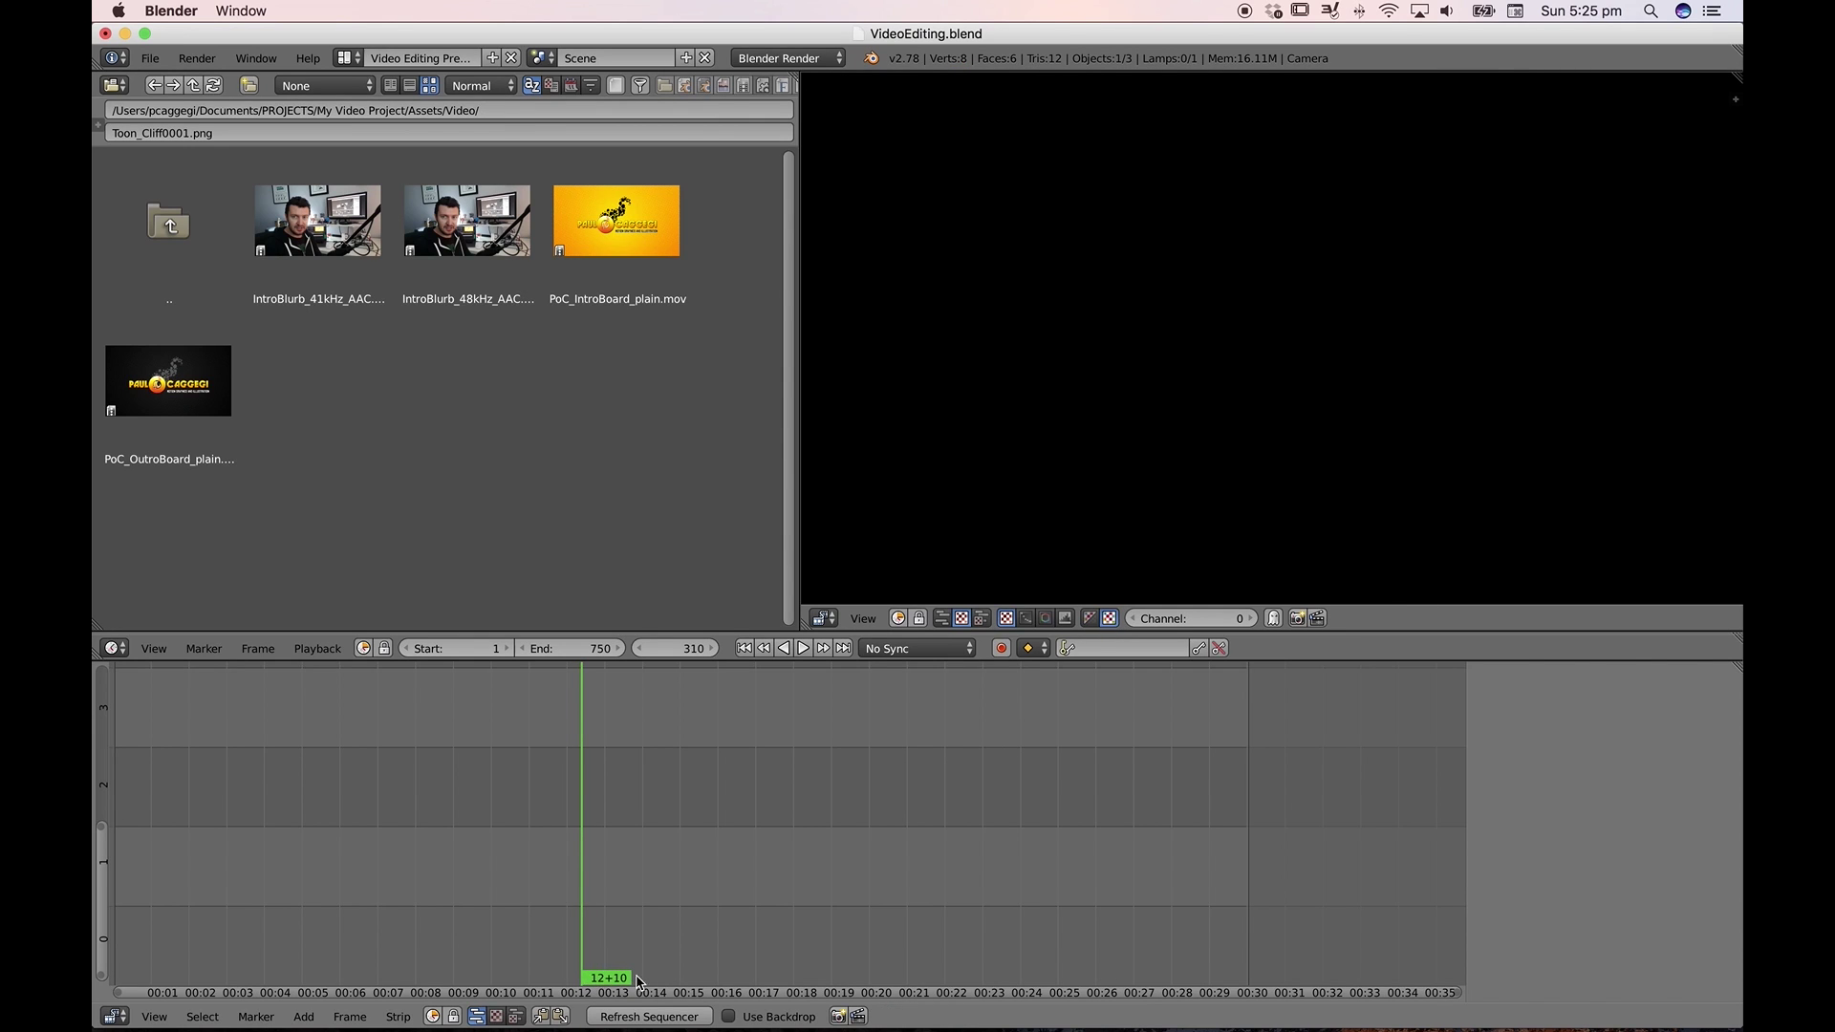
key(alt+a)
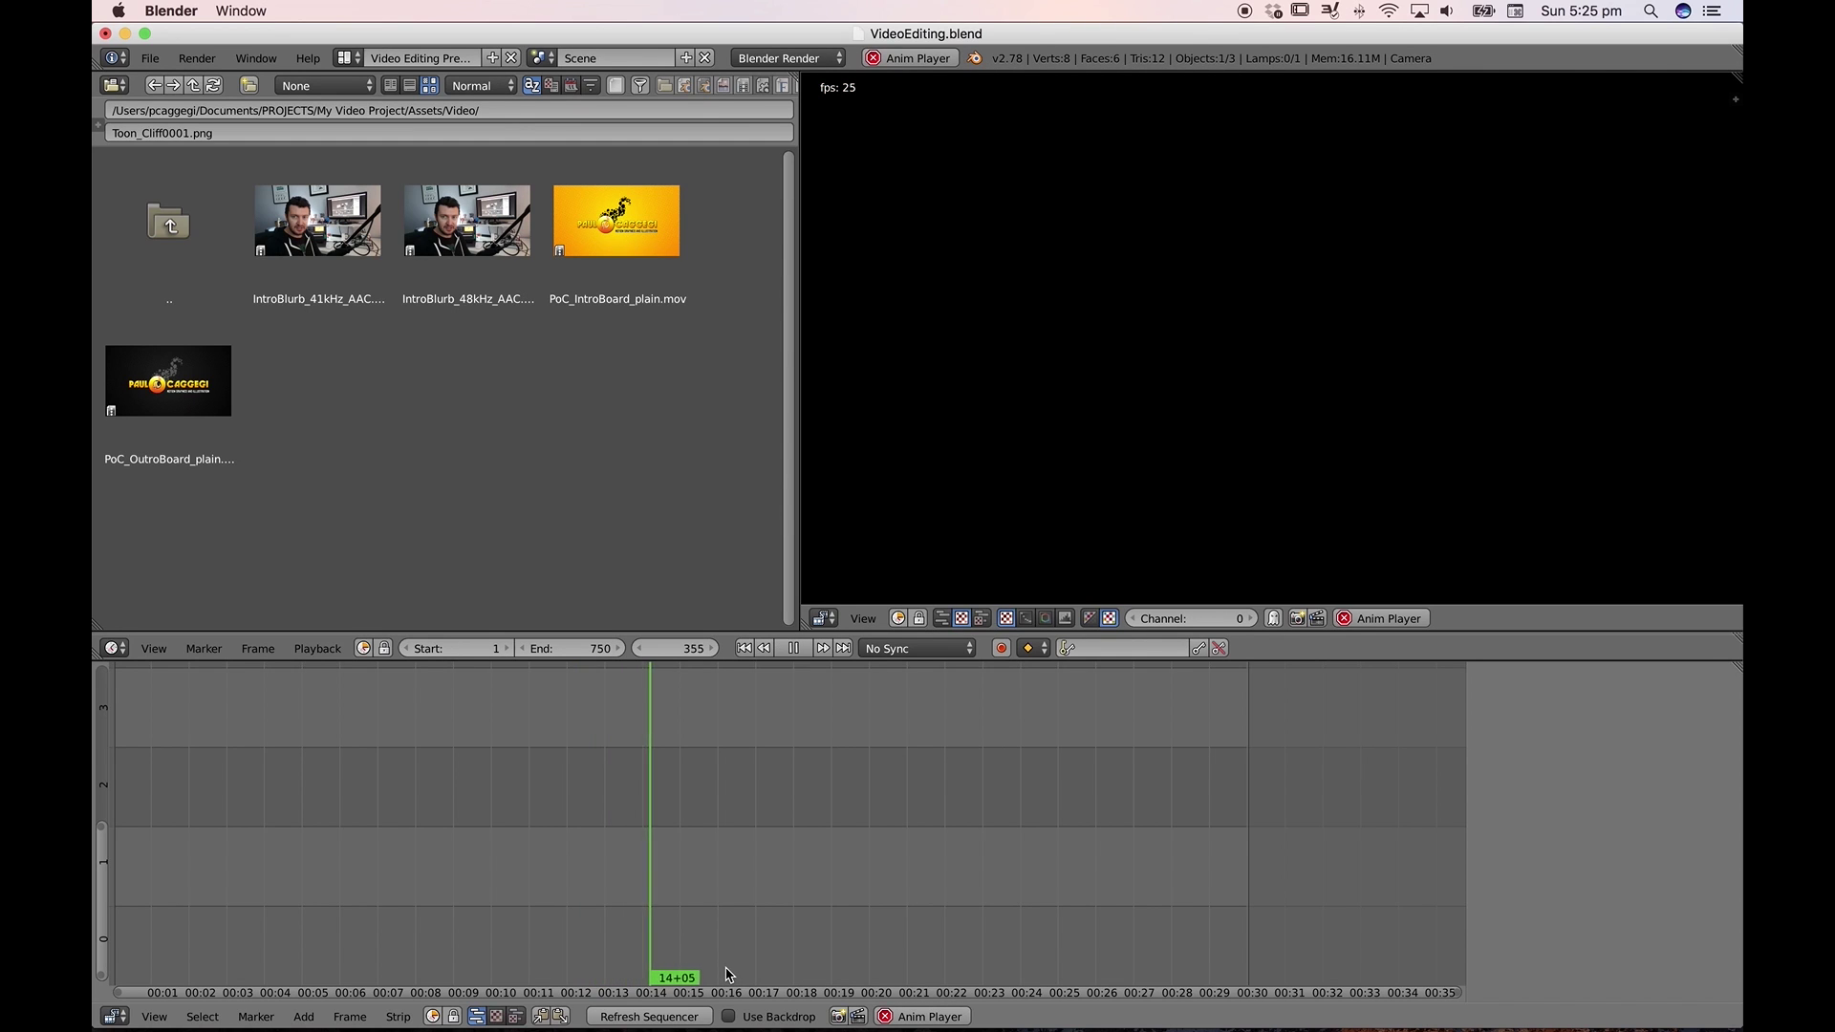
key(alt+a)
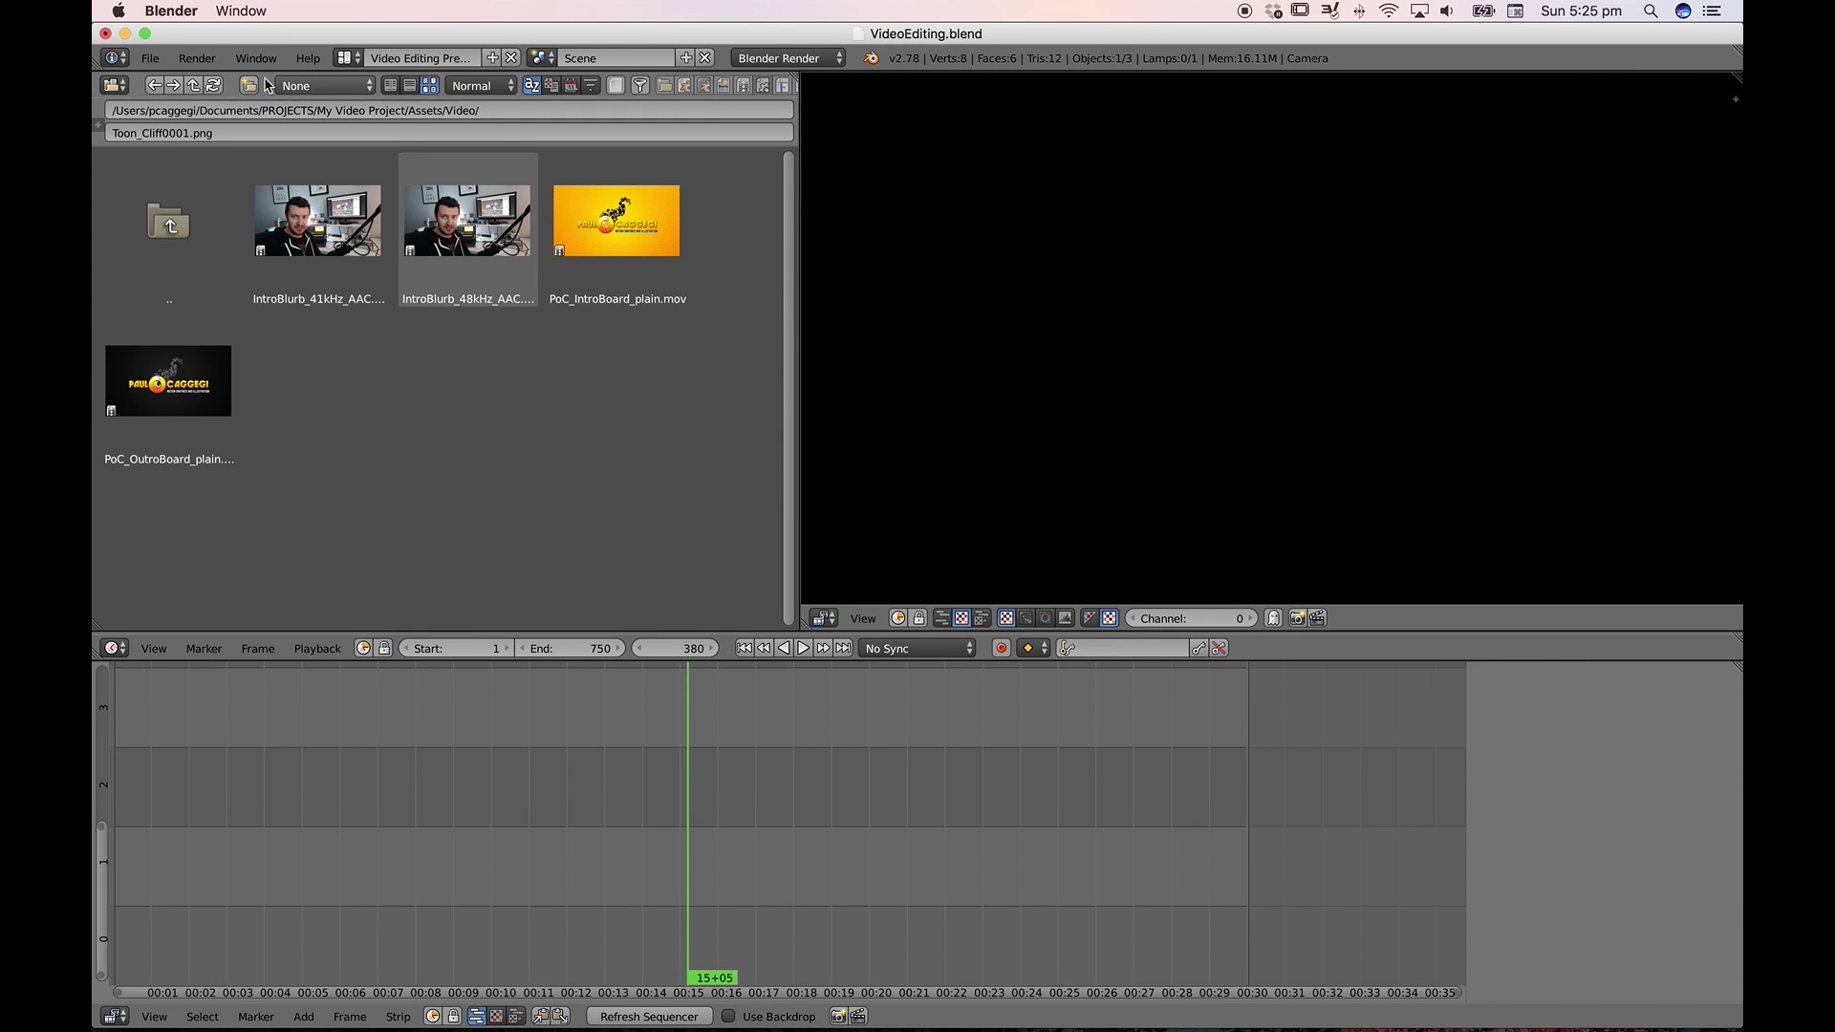
Switch the file browser area to the Properties editor and examine the render Dimensions settings and Frame Rate presets
click(116, 86)
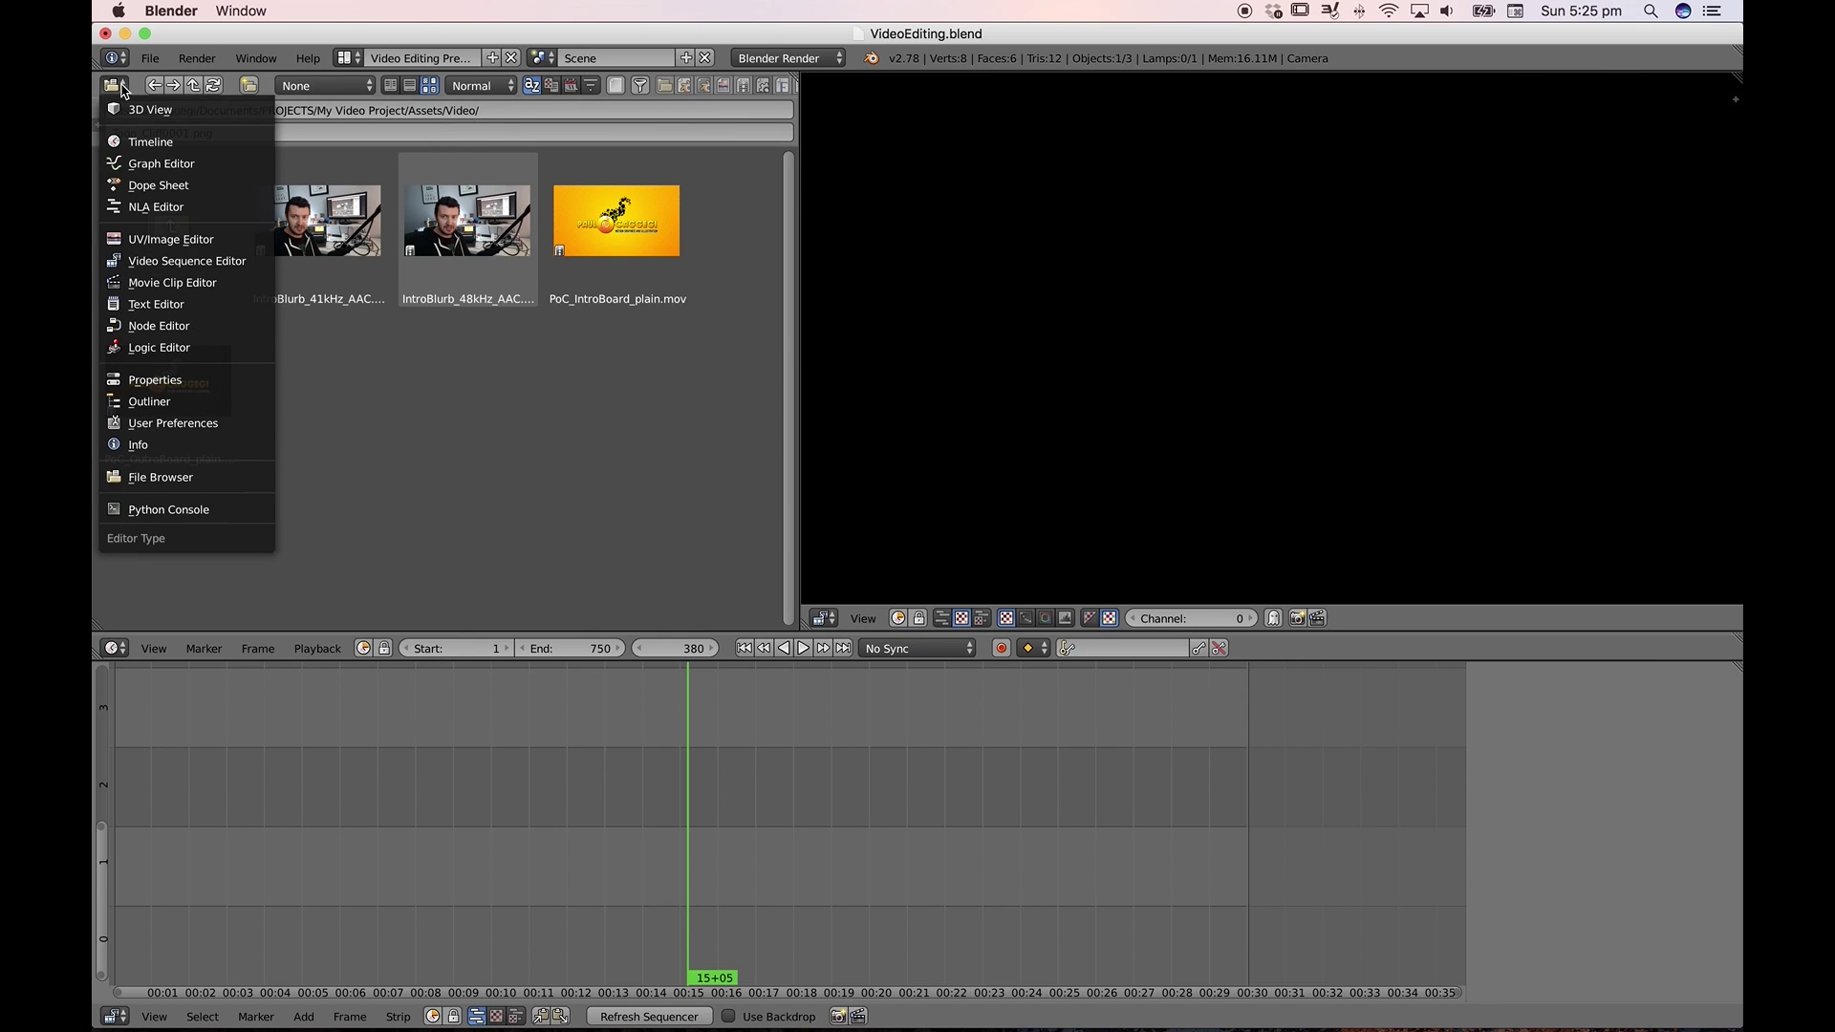
click(177, 381)
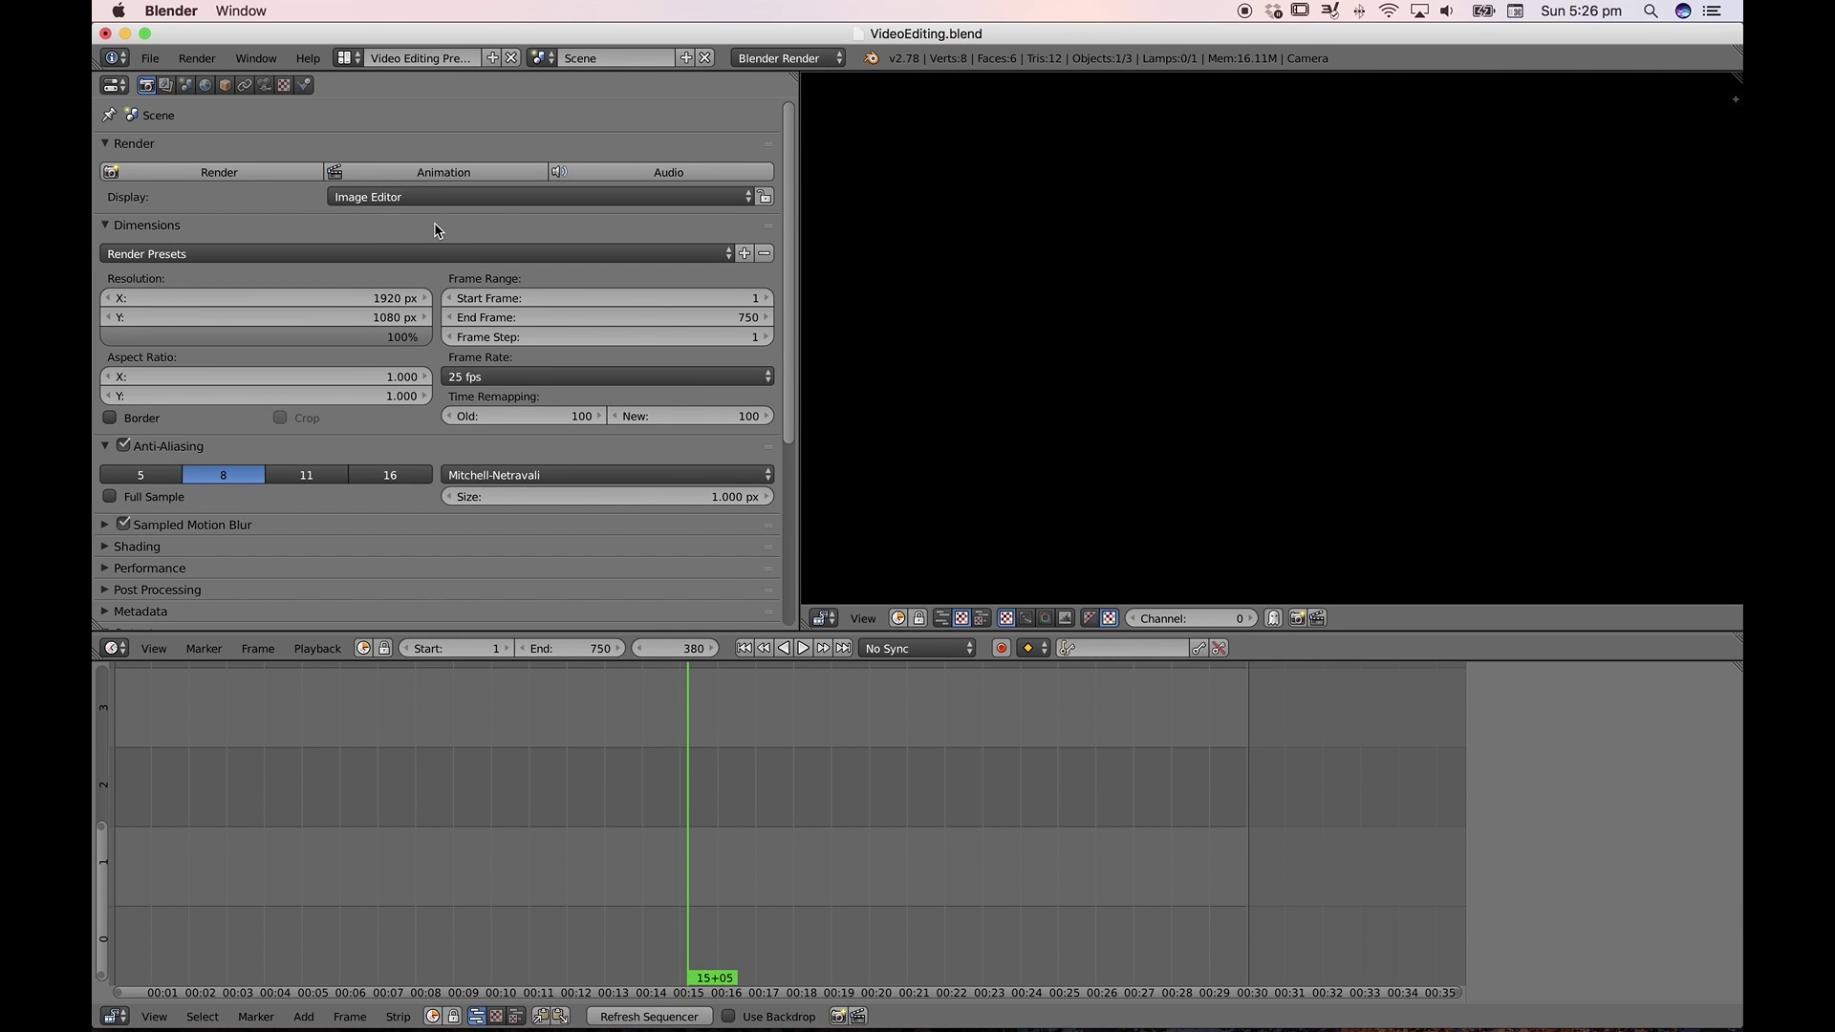
click(527, 383)
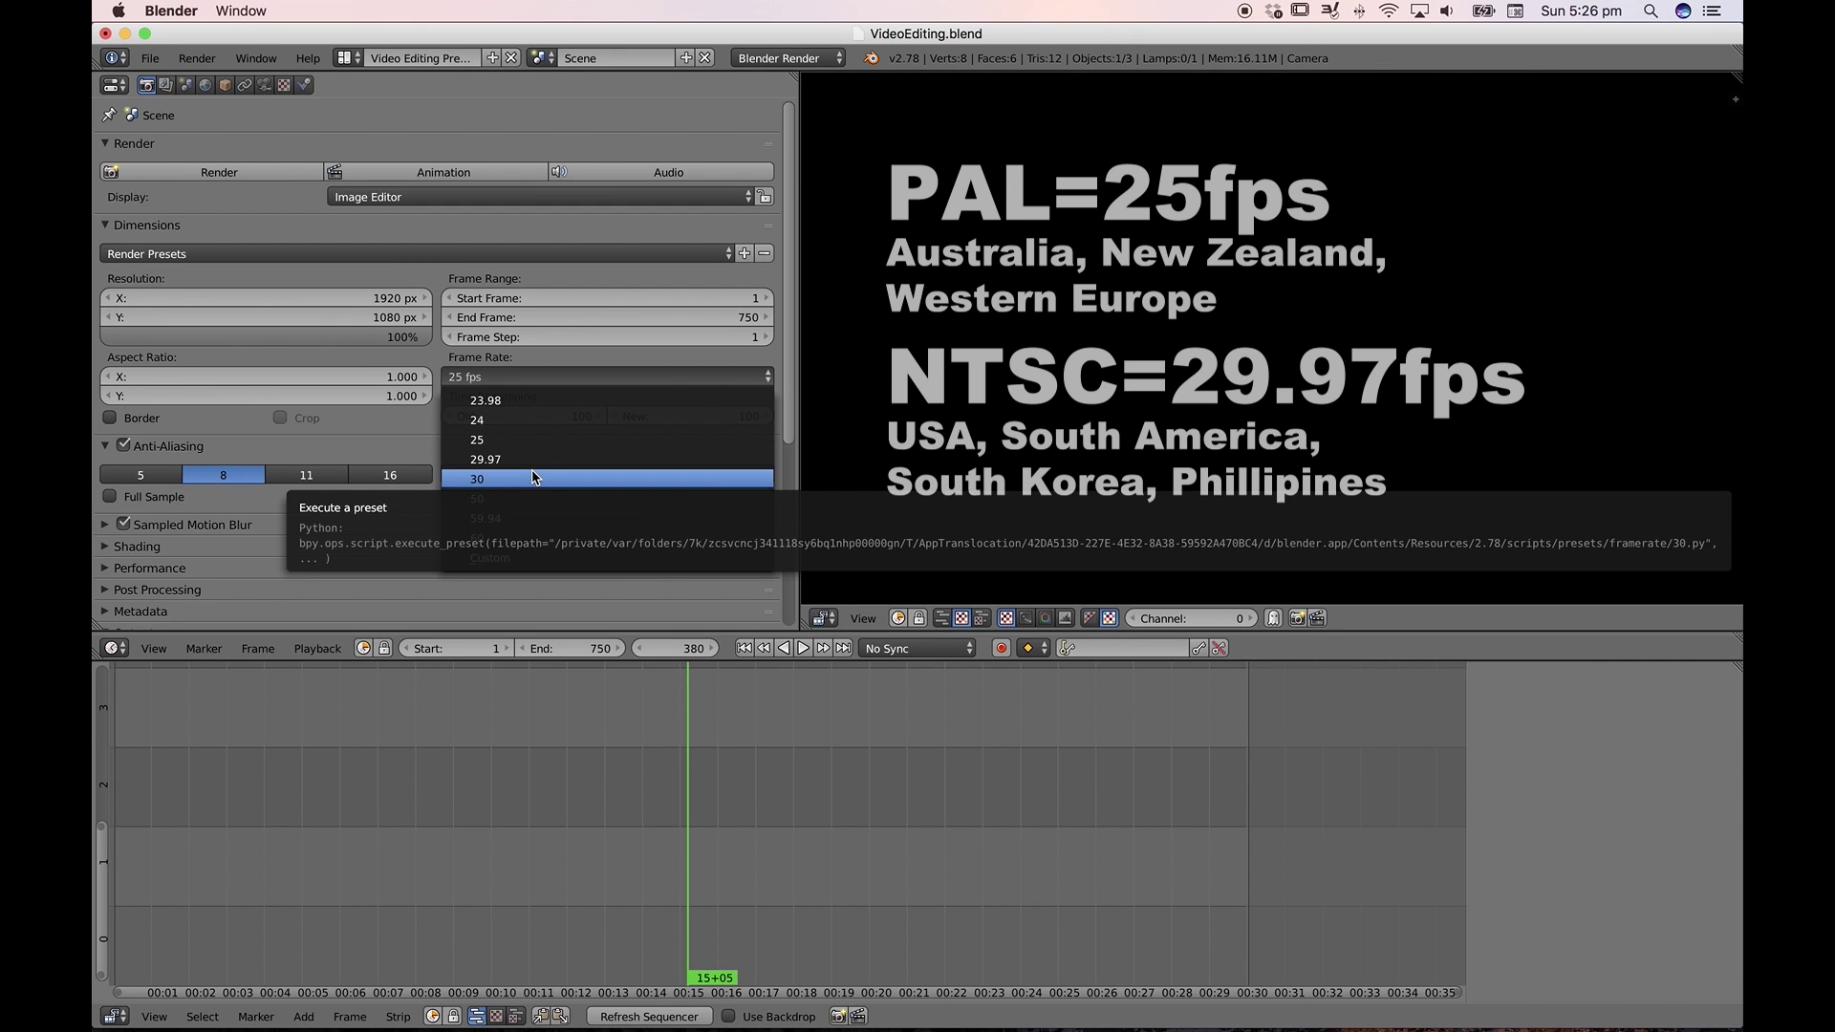
click(537, 361)
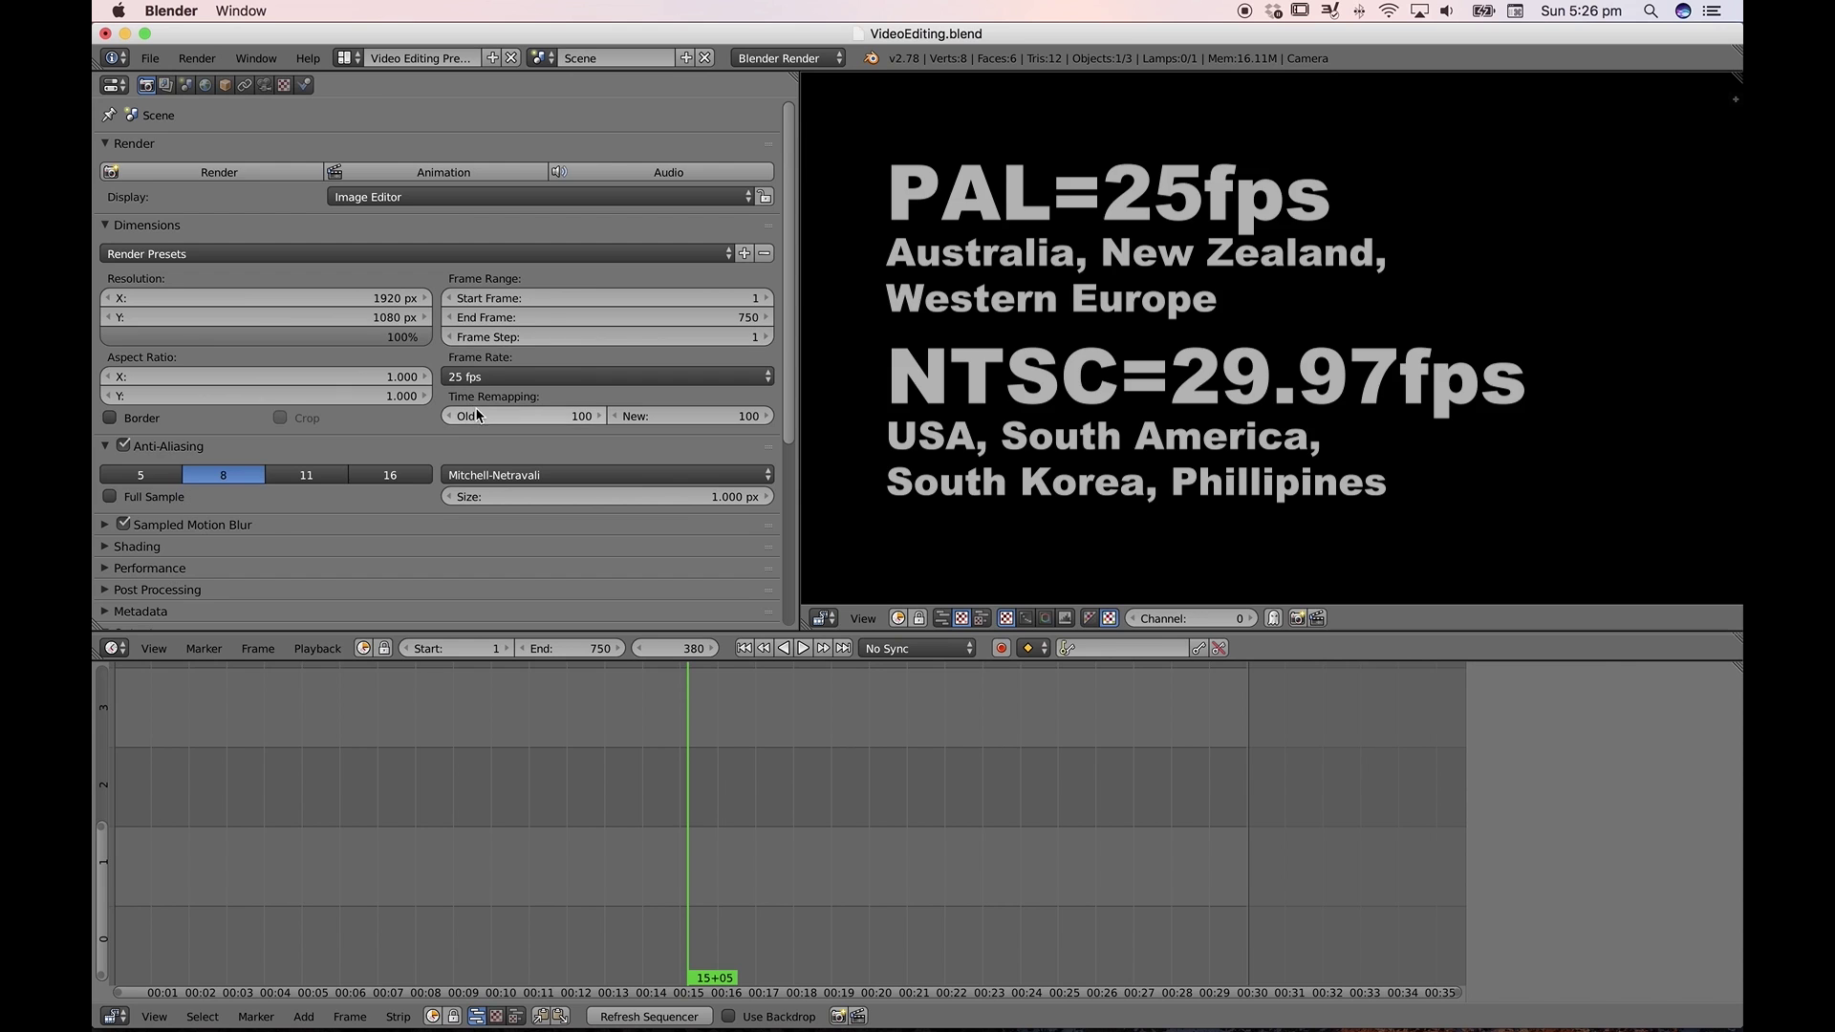
scroll(254, 310, down, 6)
scroll(254, 311, up, 6)
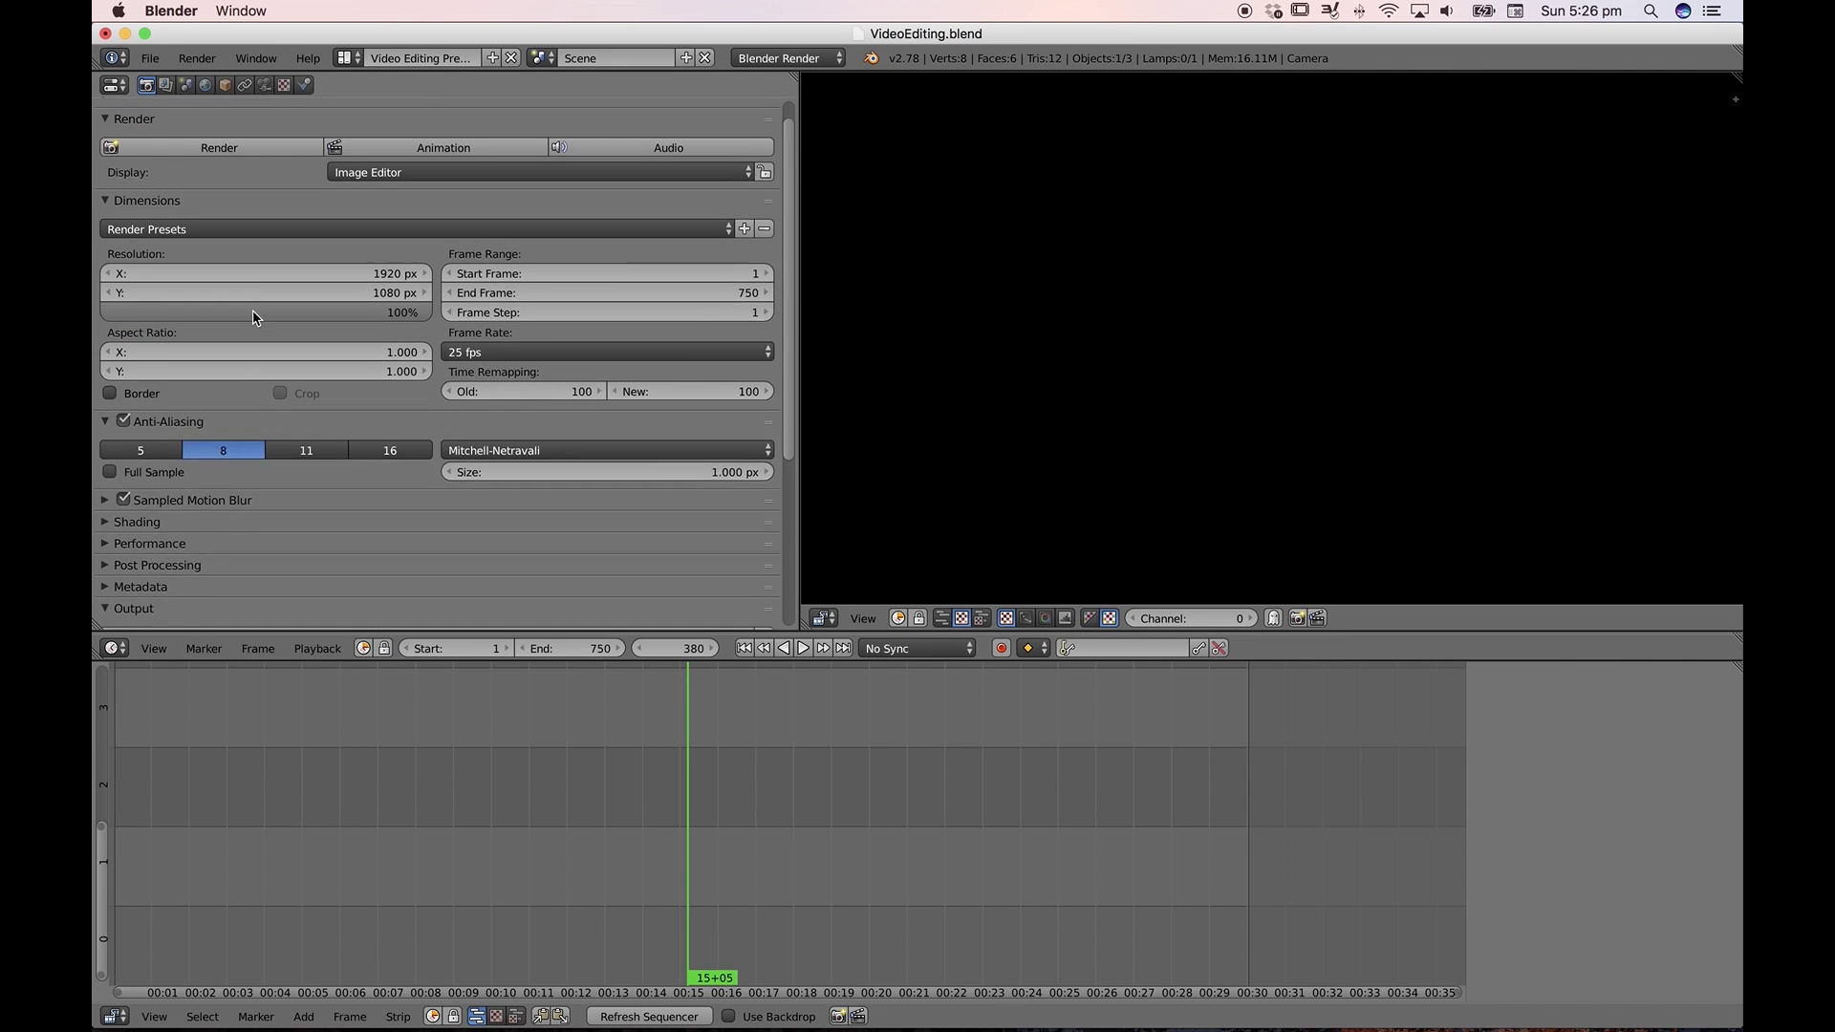
scroll(254, 318, up, 1)
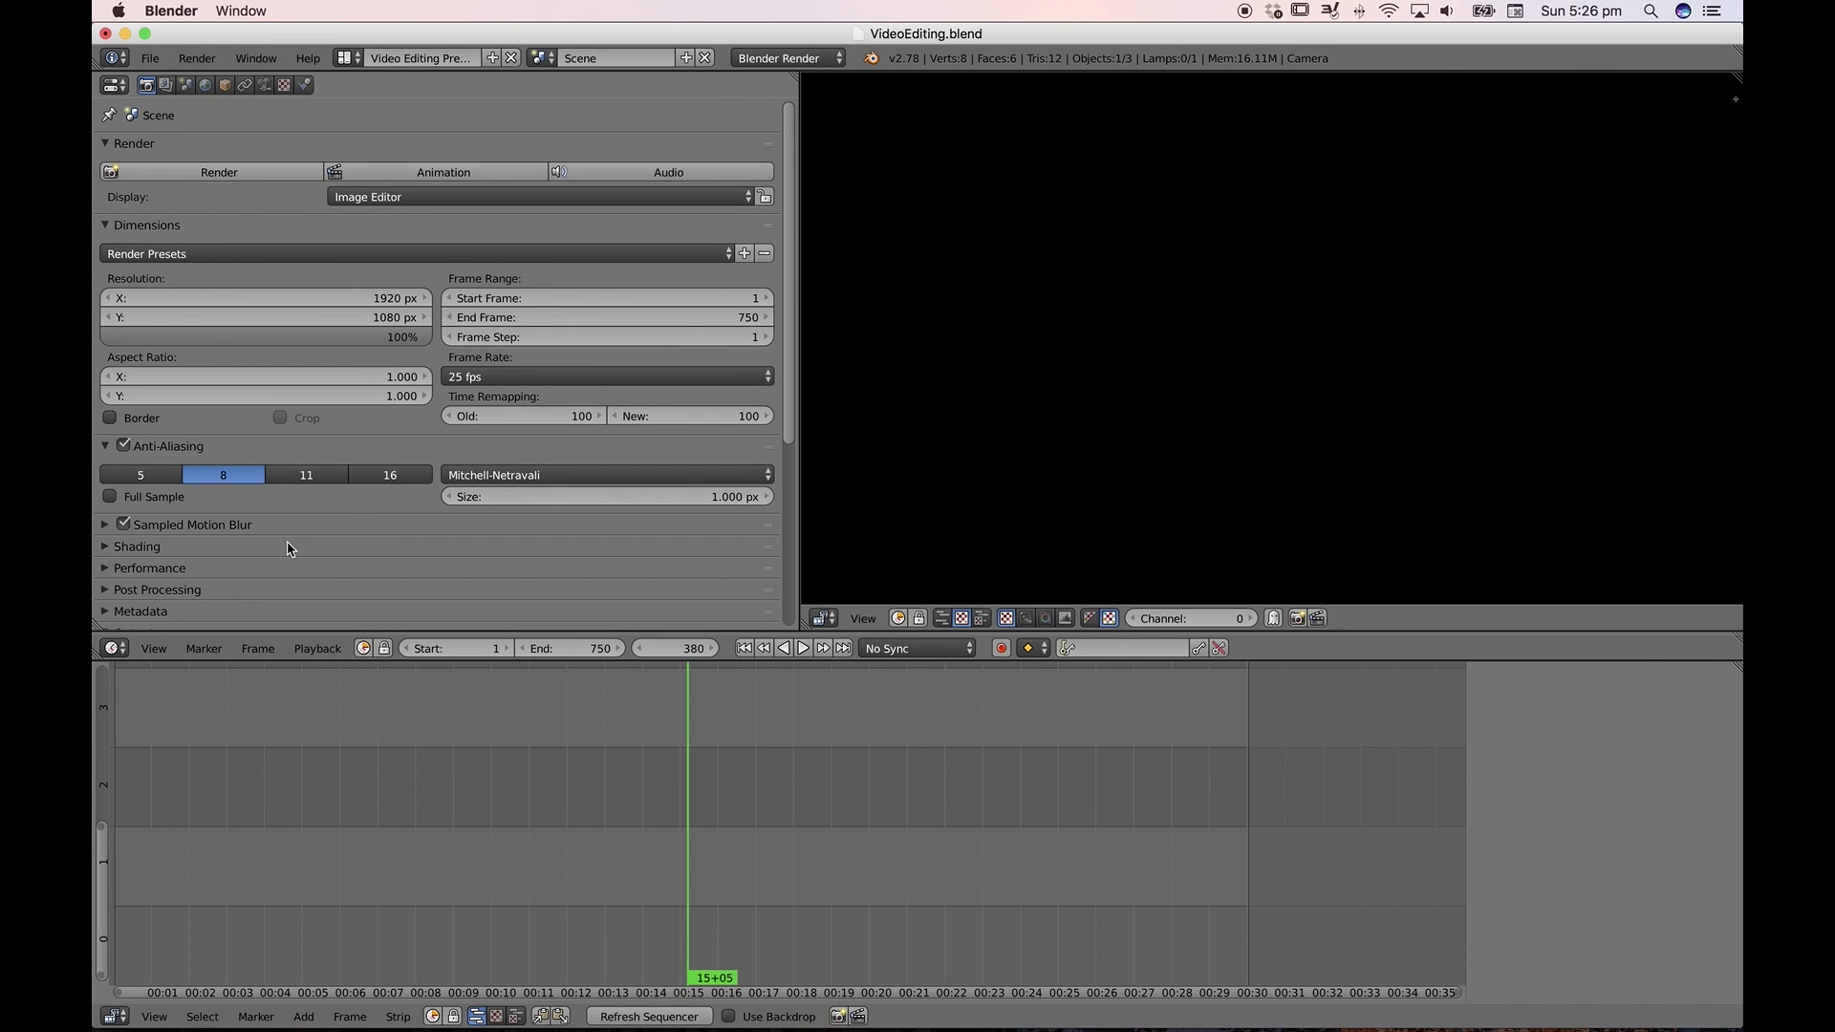
Disable Sampled Motion Blur and move the Output section directly below Anti-Aliasing in the render properties
scroll(287, 541, down, 6)
click(124, 384)
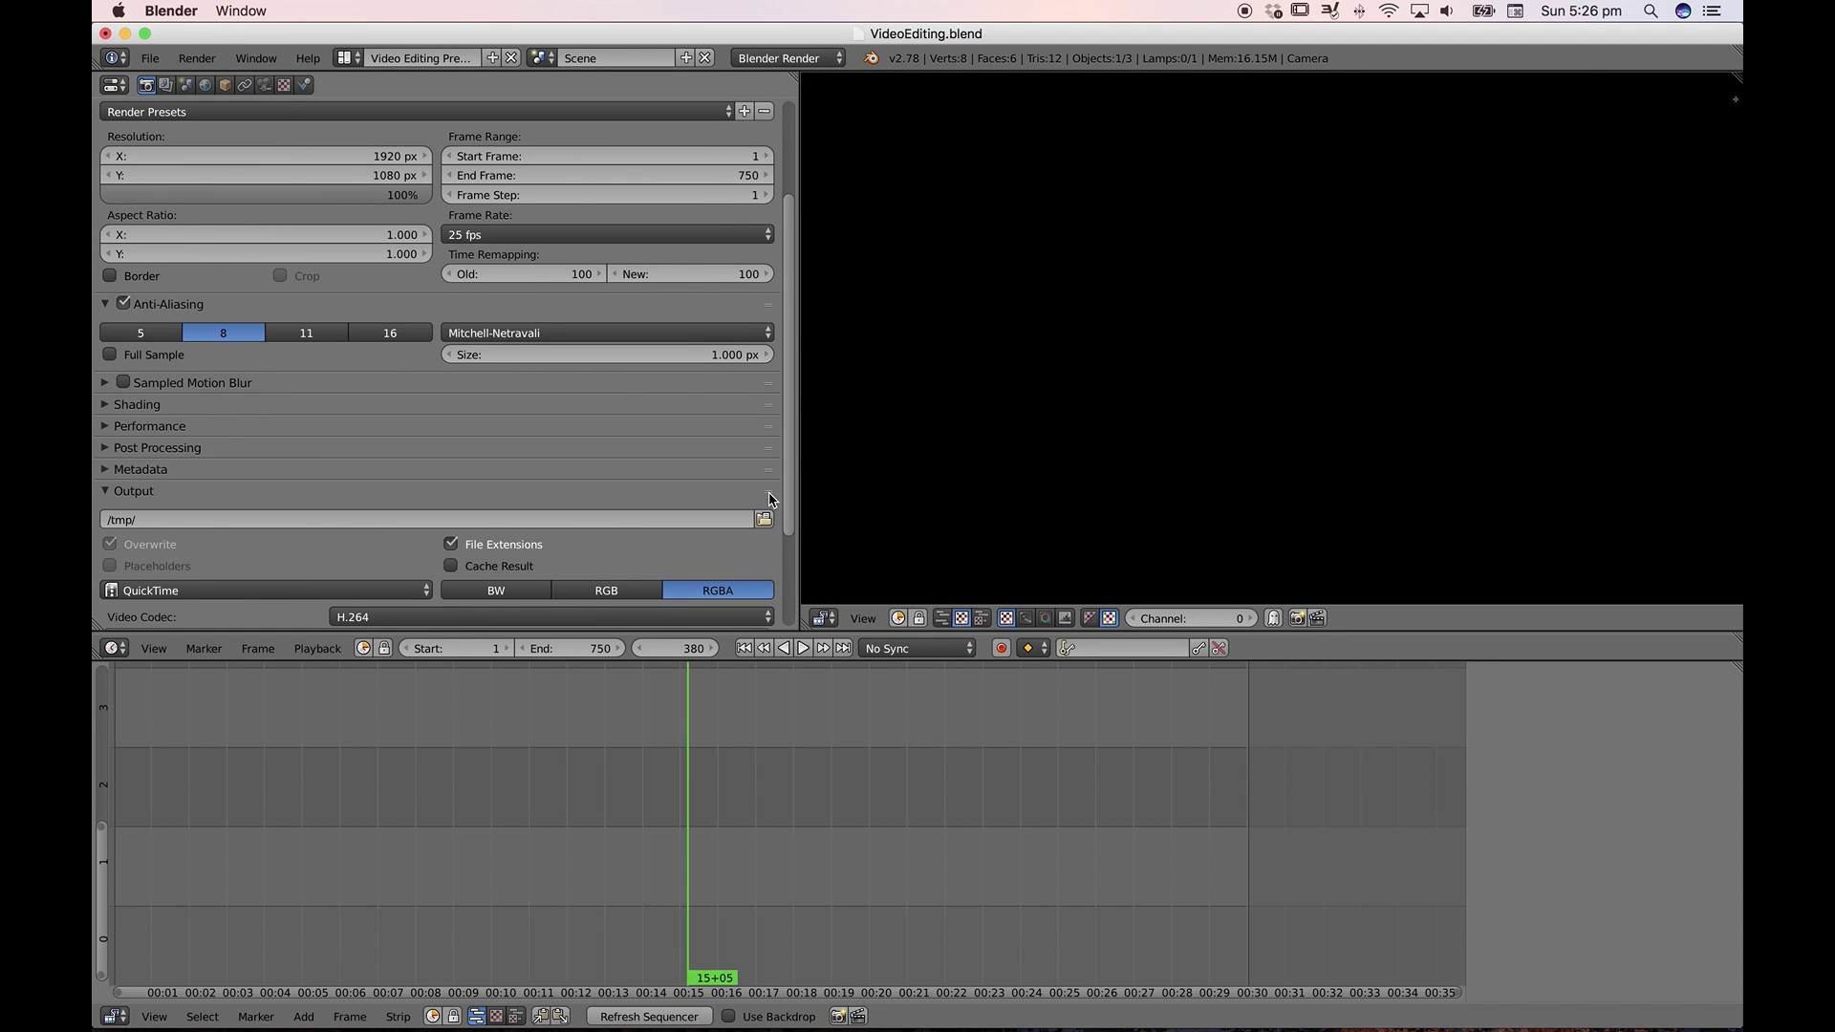
drag(770, 499, 762, 383)
scroll(299, 231, down, 1)
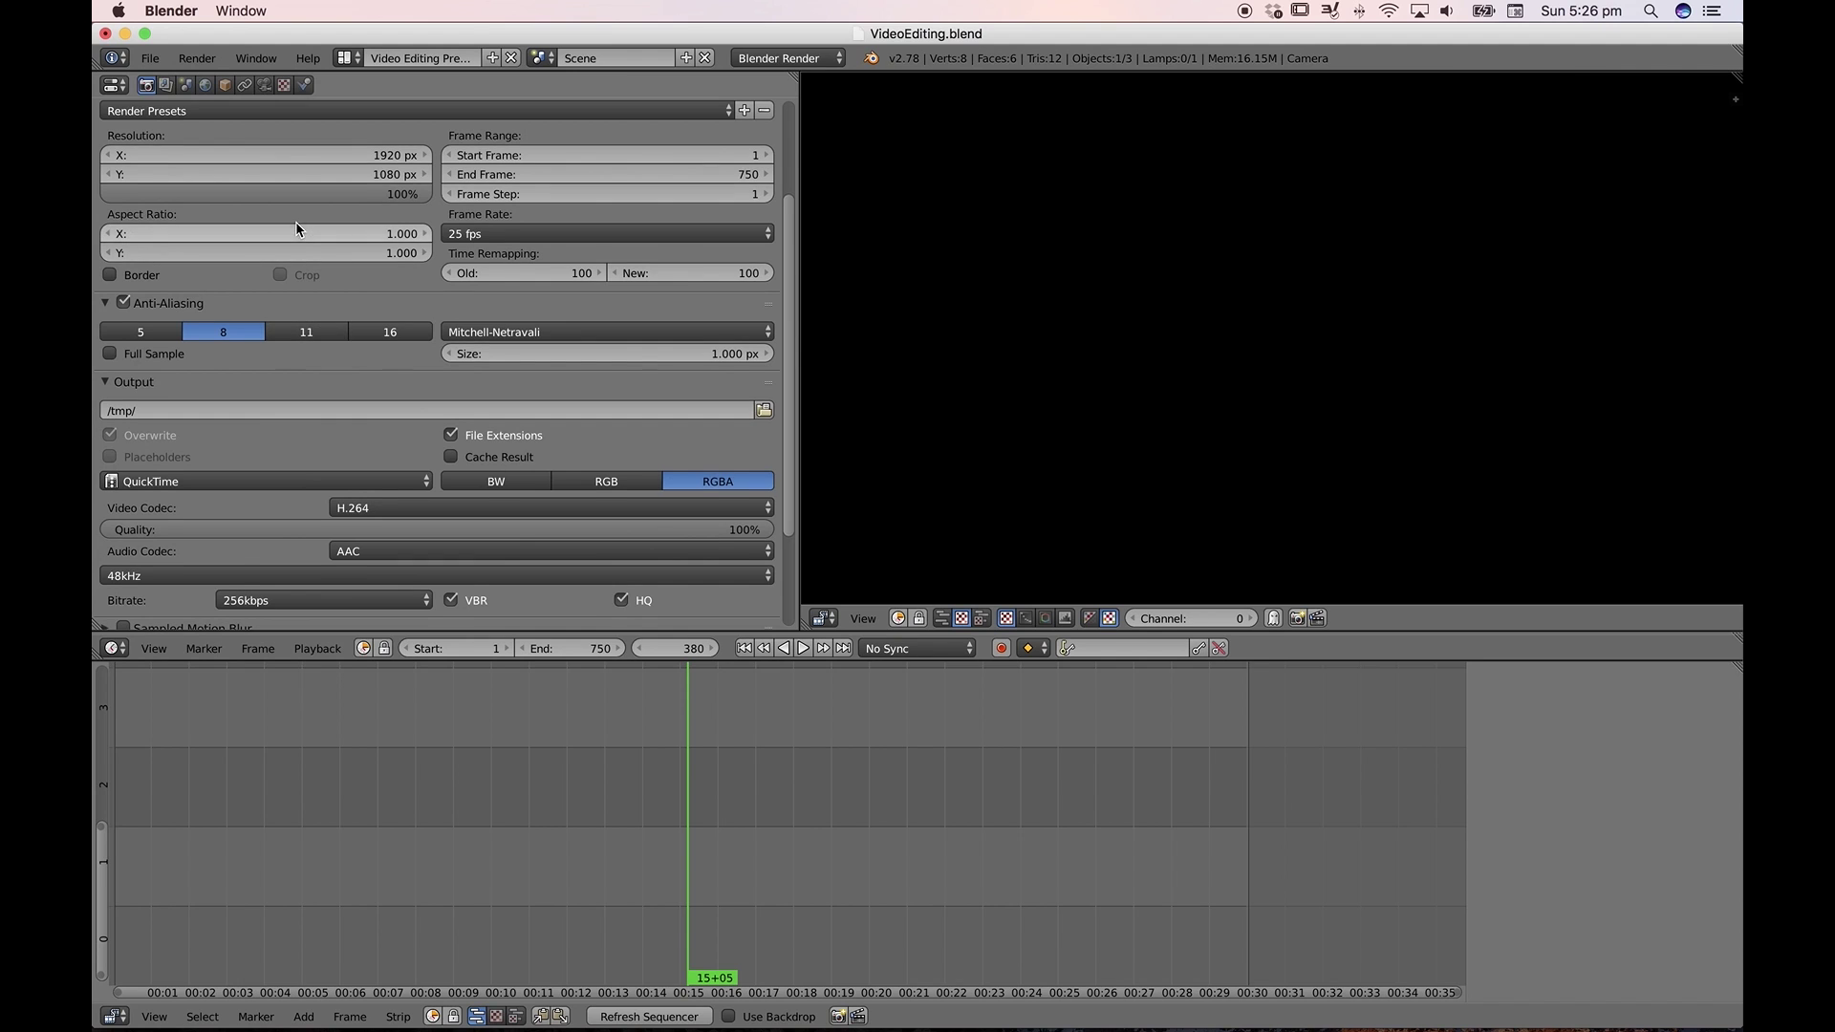
Review the output file formats, switching the format to AVI Raw and back to QuickTime
scroll(297, 227, down, 1)
scroll(297, 227, up, 2)
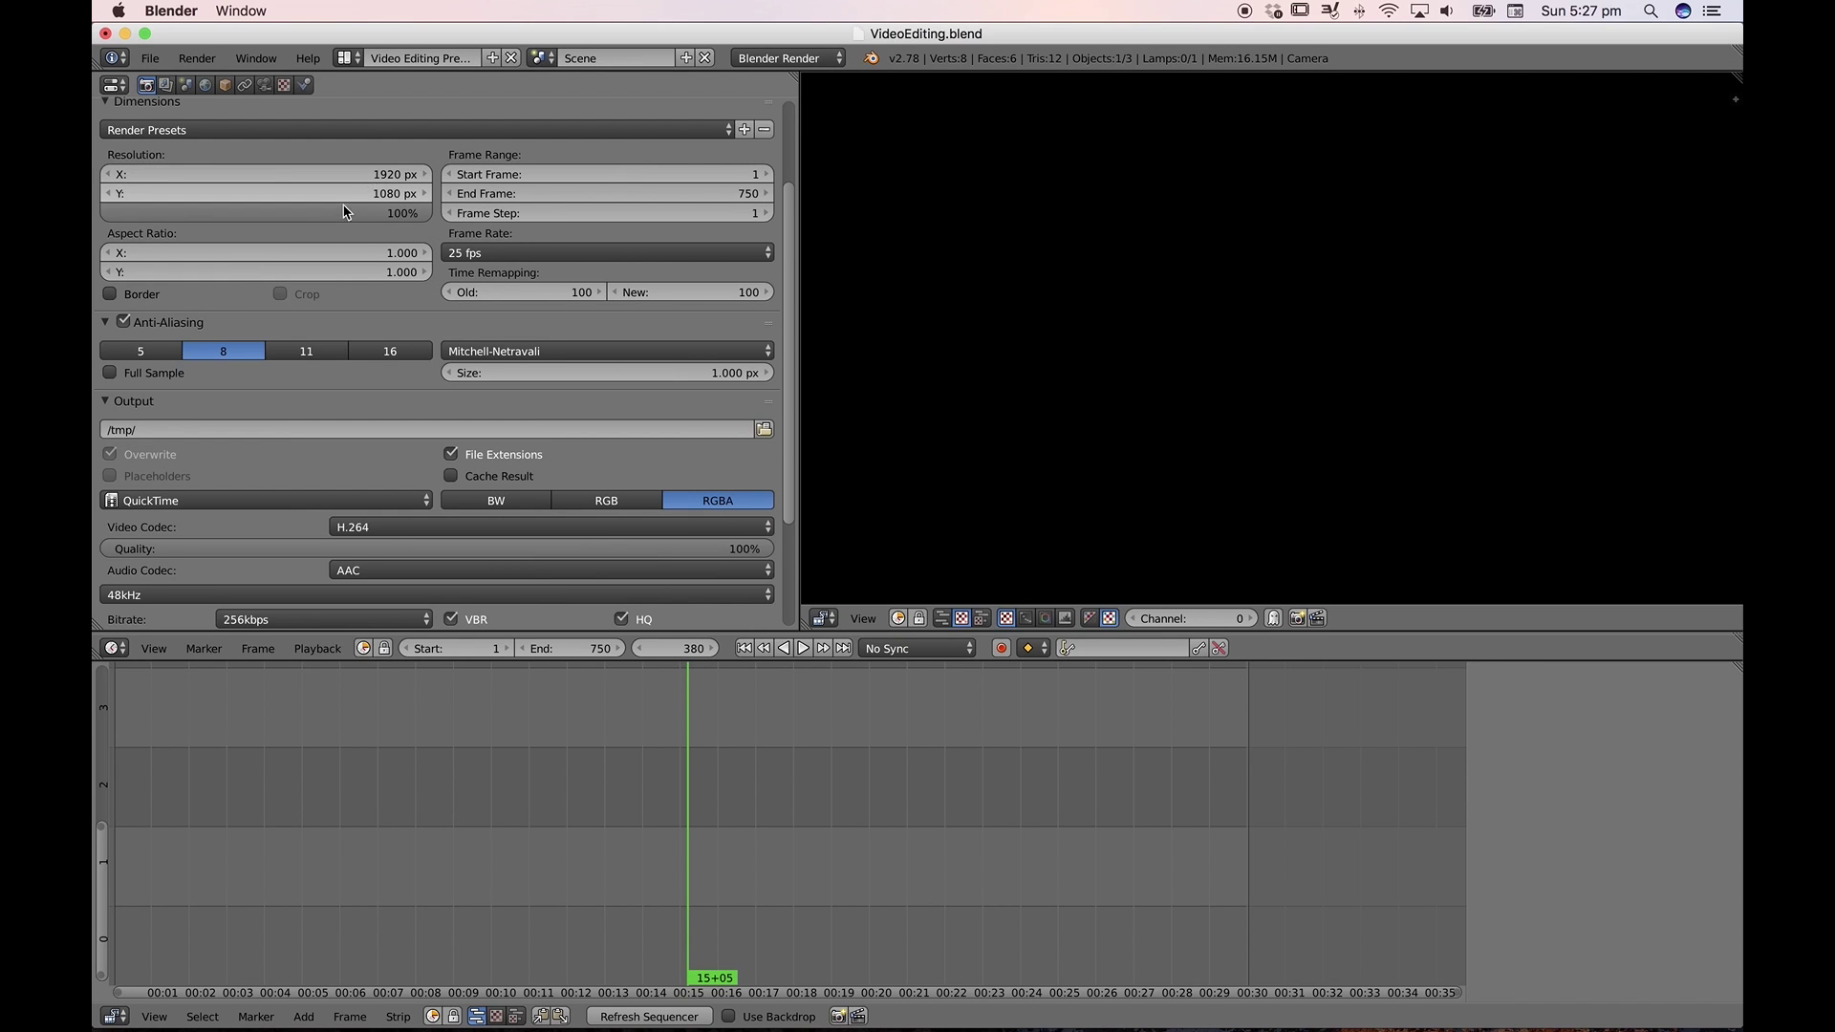
scroll(238, 449, down, 3)
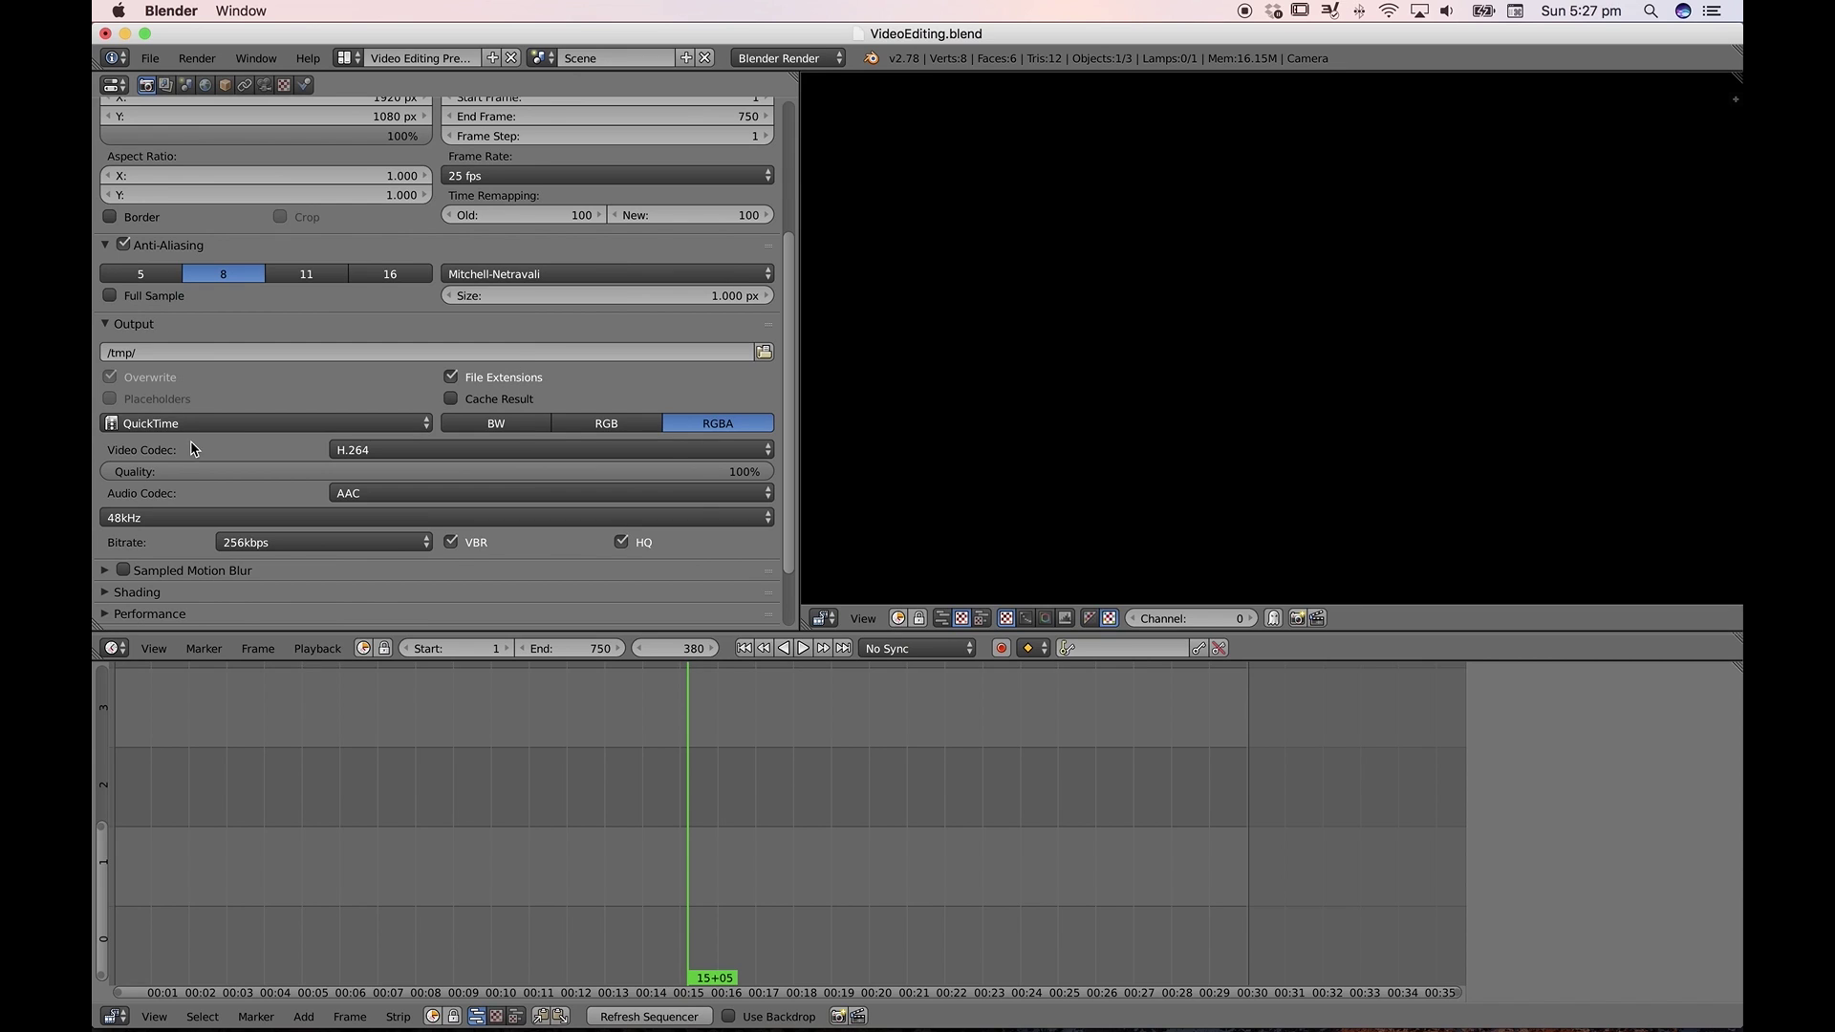
click(246, 425)
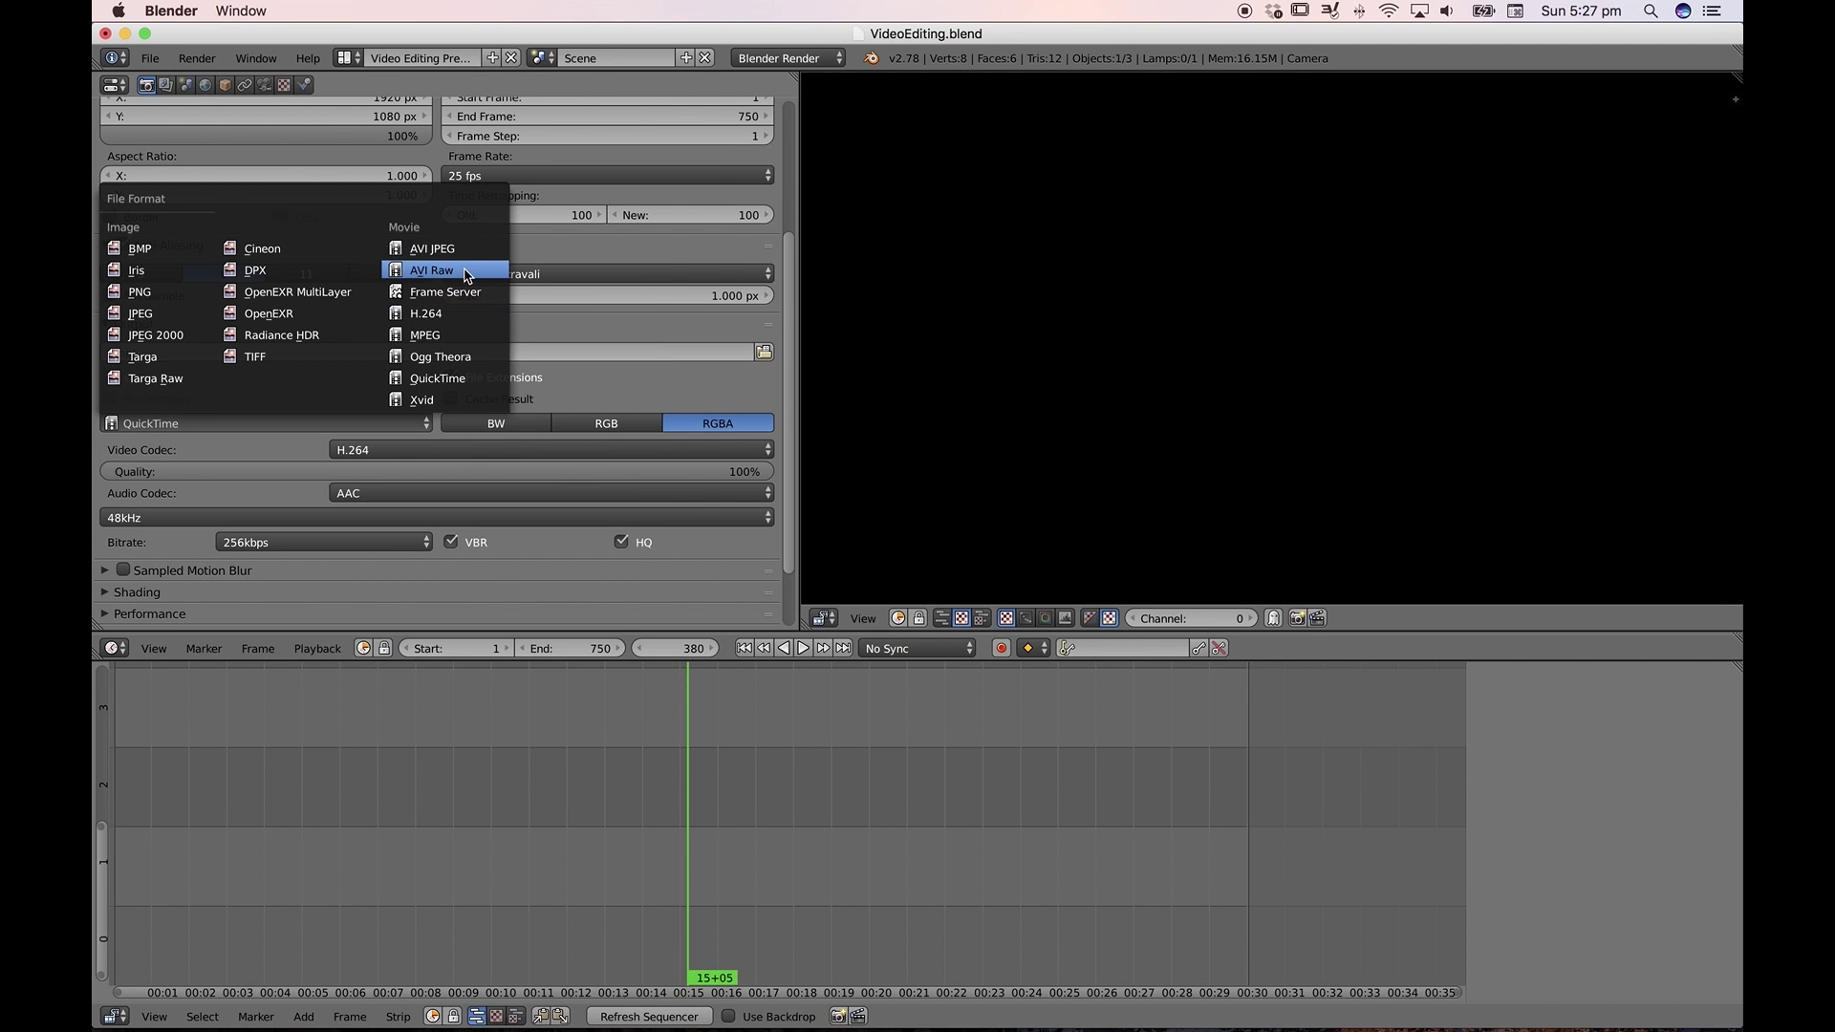
click(440, 458)
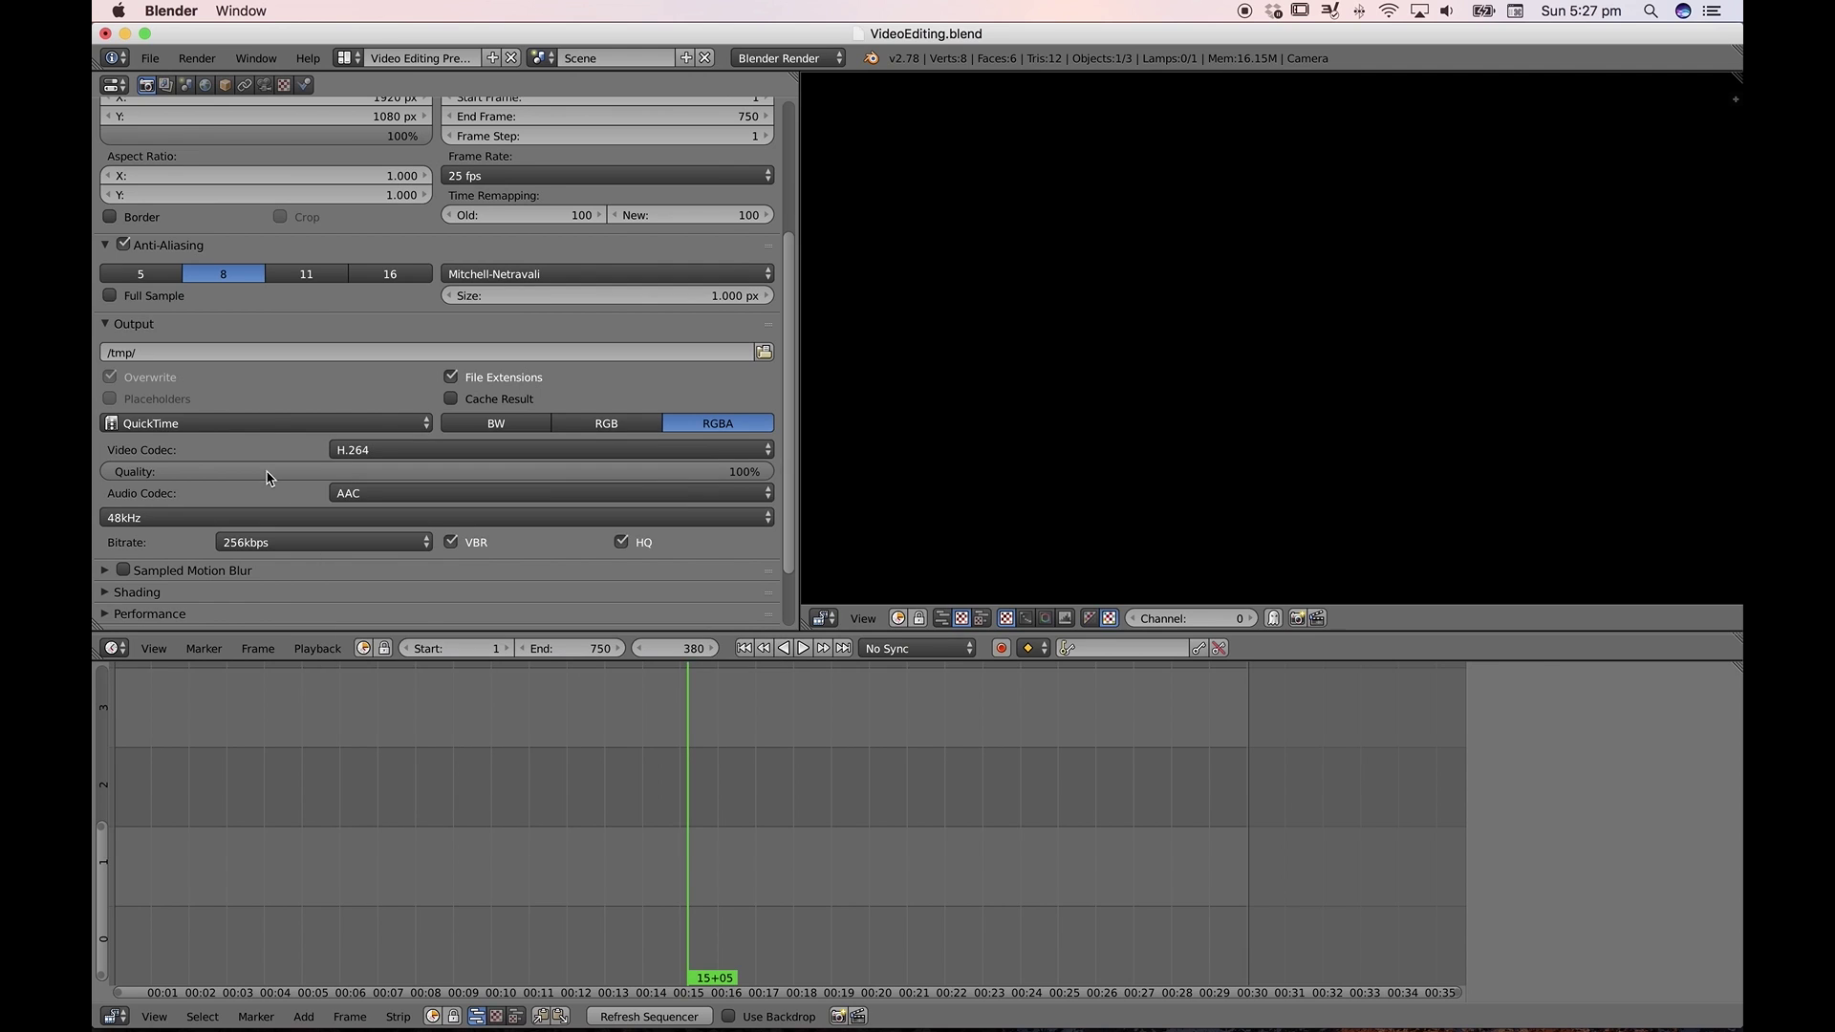
click(274, 424)
click(420, 274)
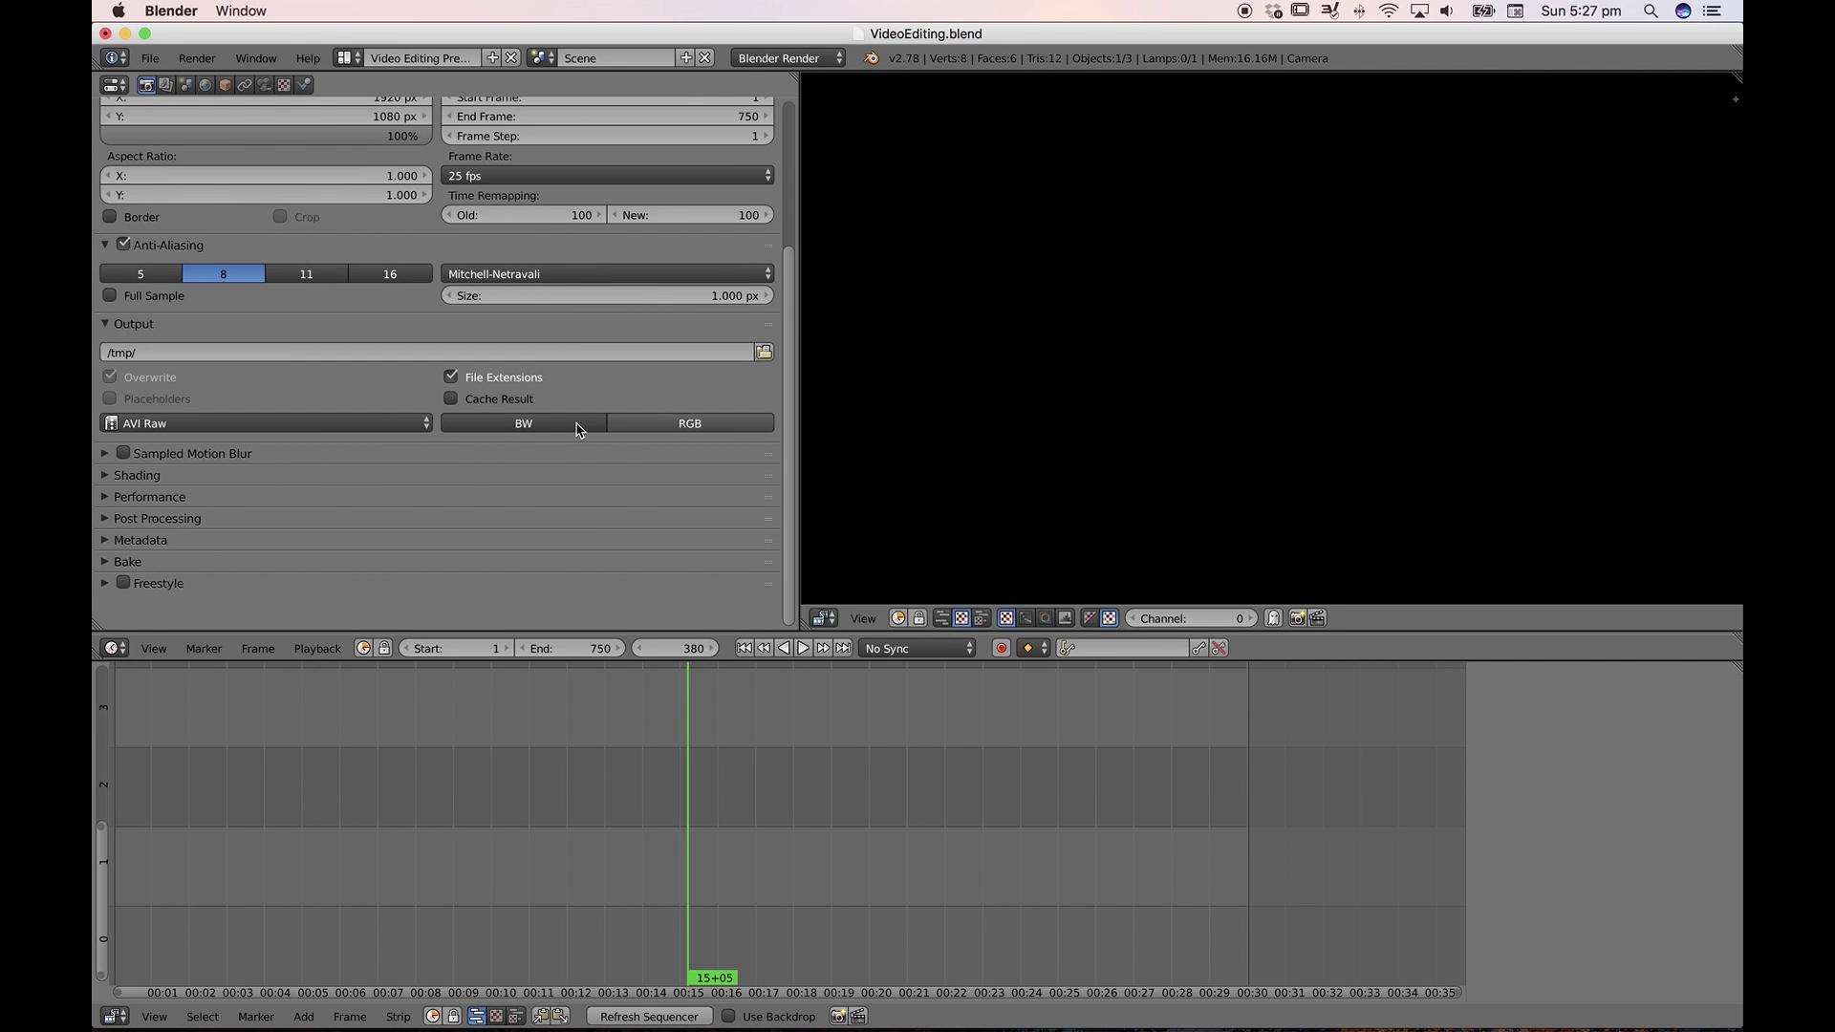
click(203, 428)
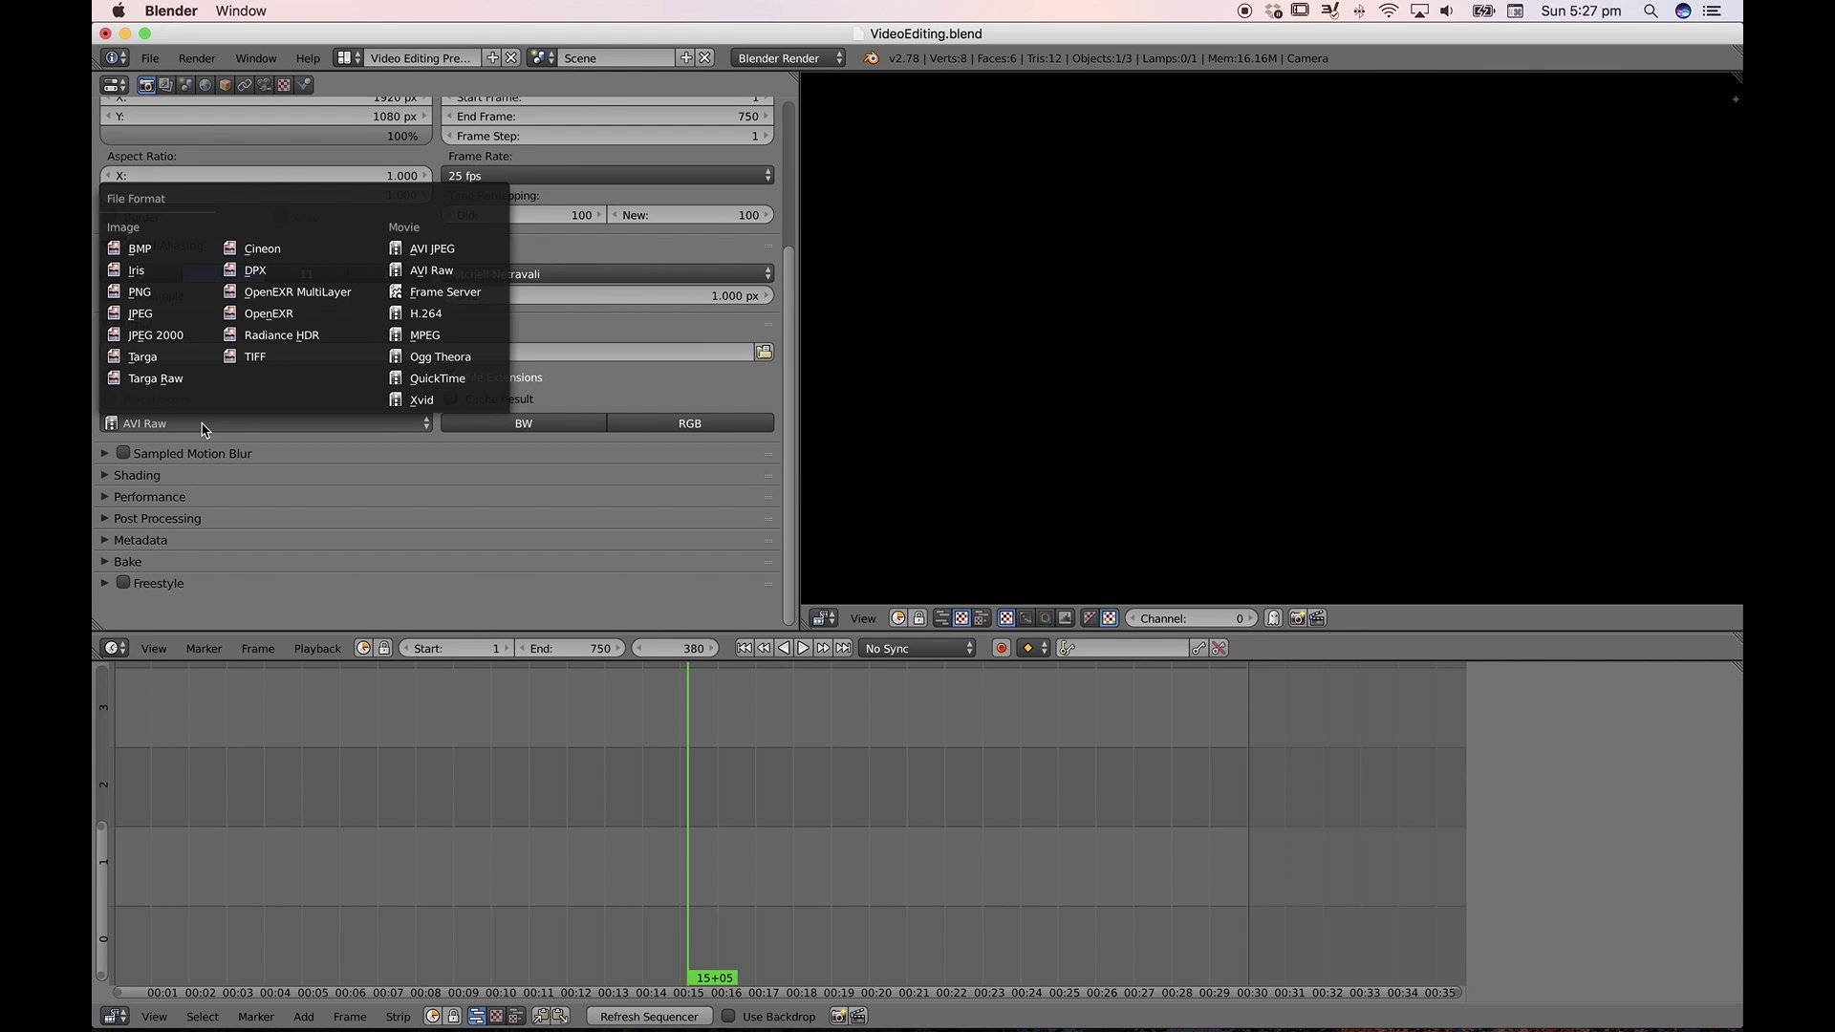
click(442, 378)
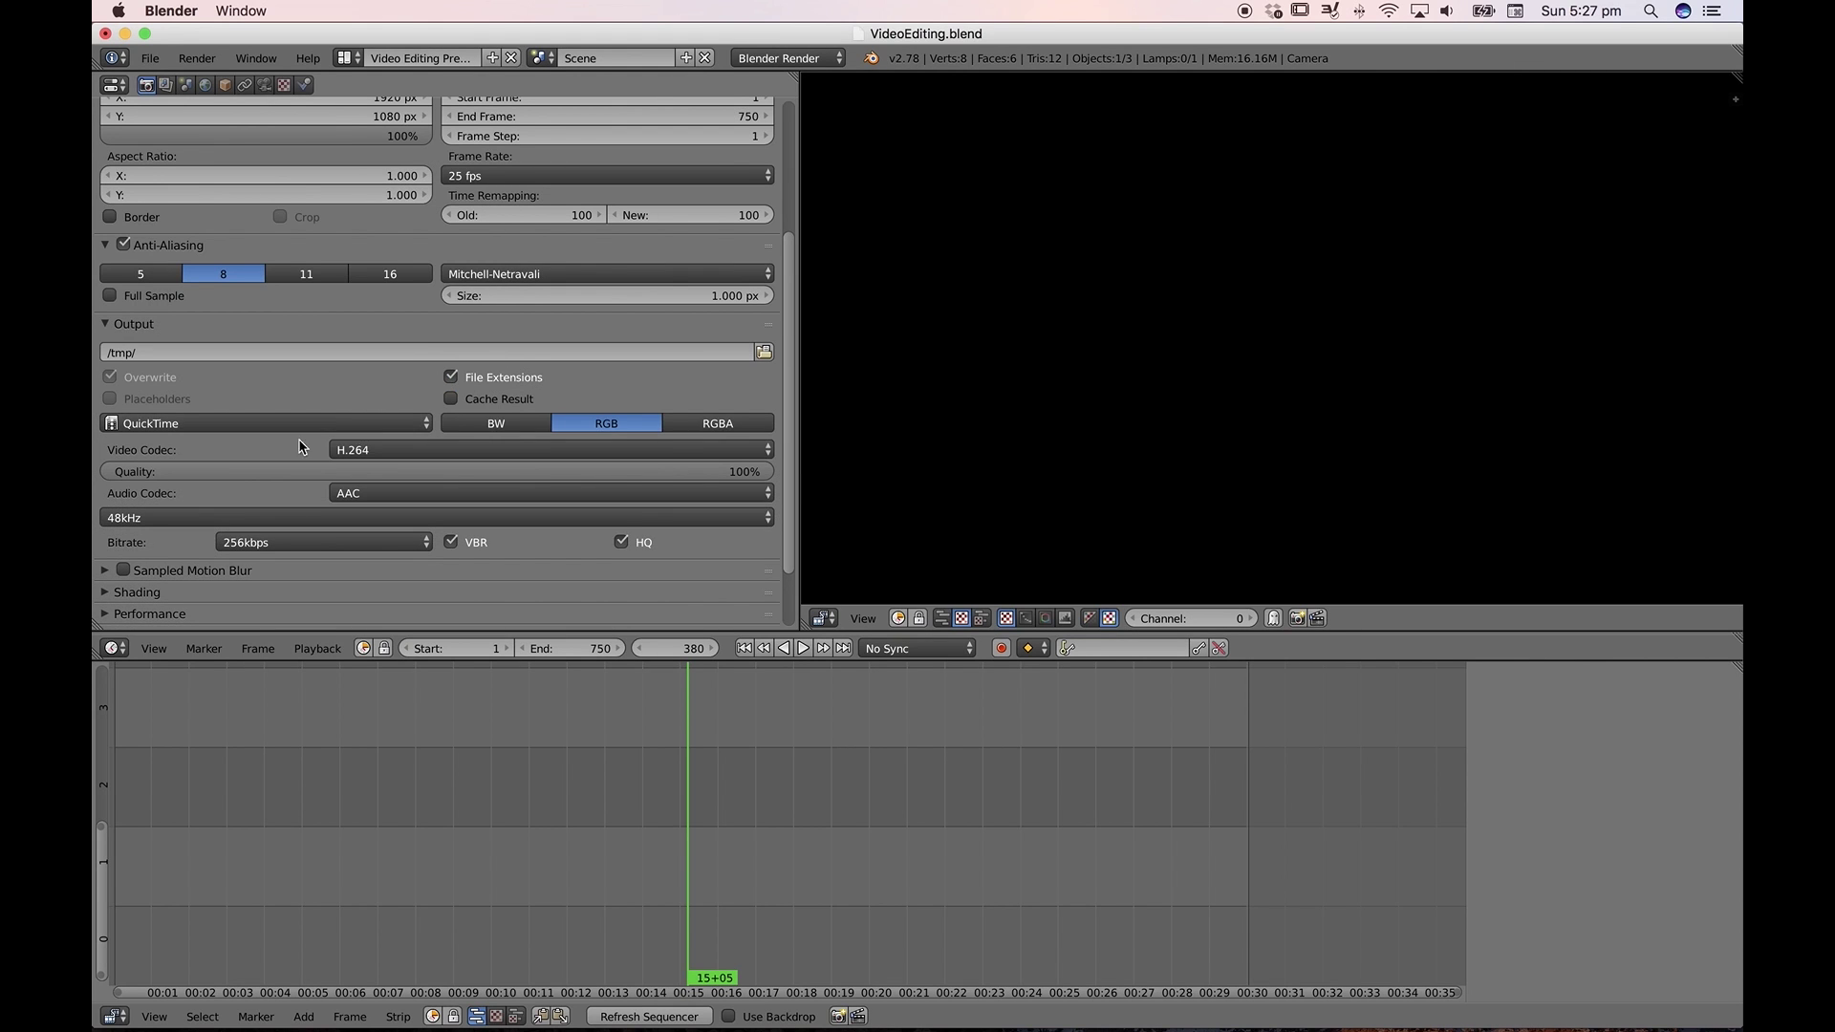
Review the QuickTime video codecs, choosing H.264, and look over the audio codec, sample rate and bitrate options
click(389, 453)
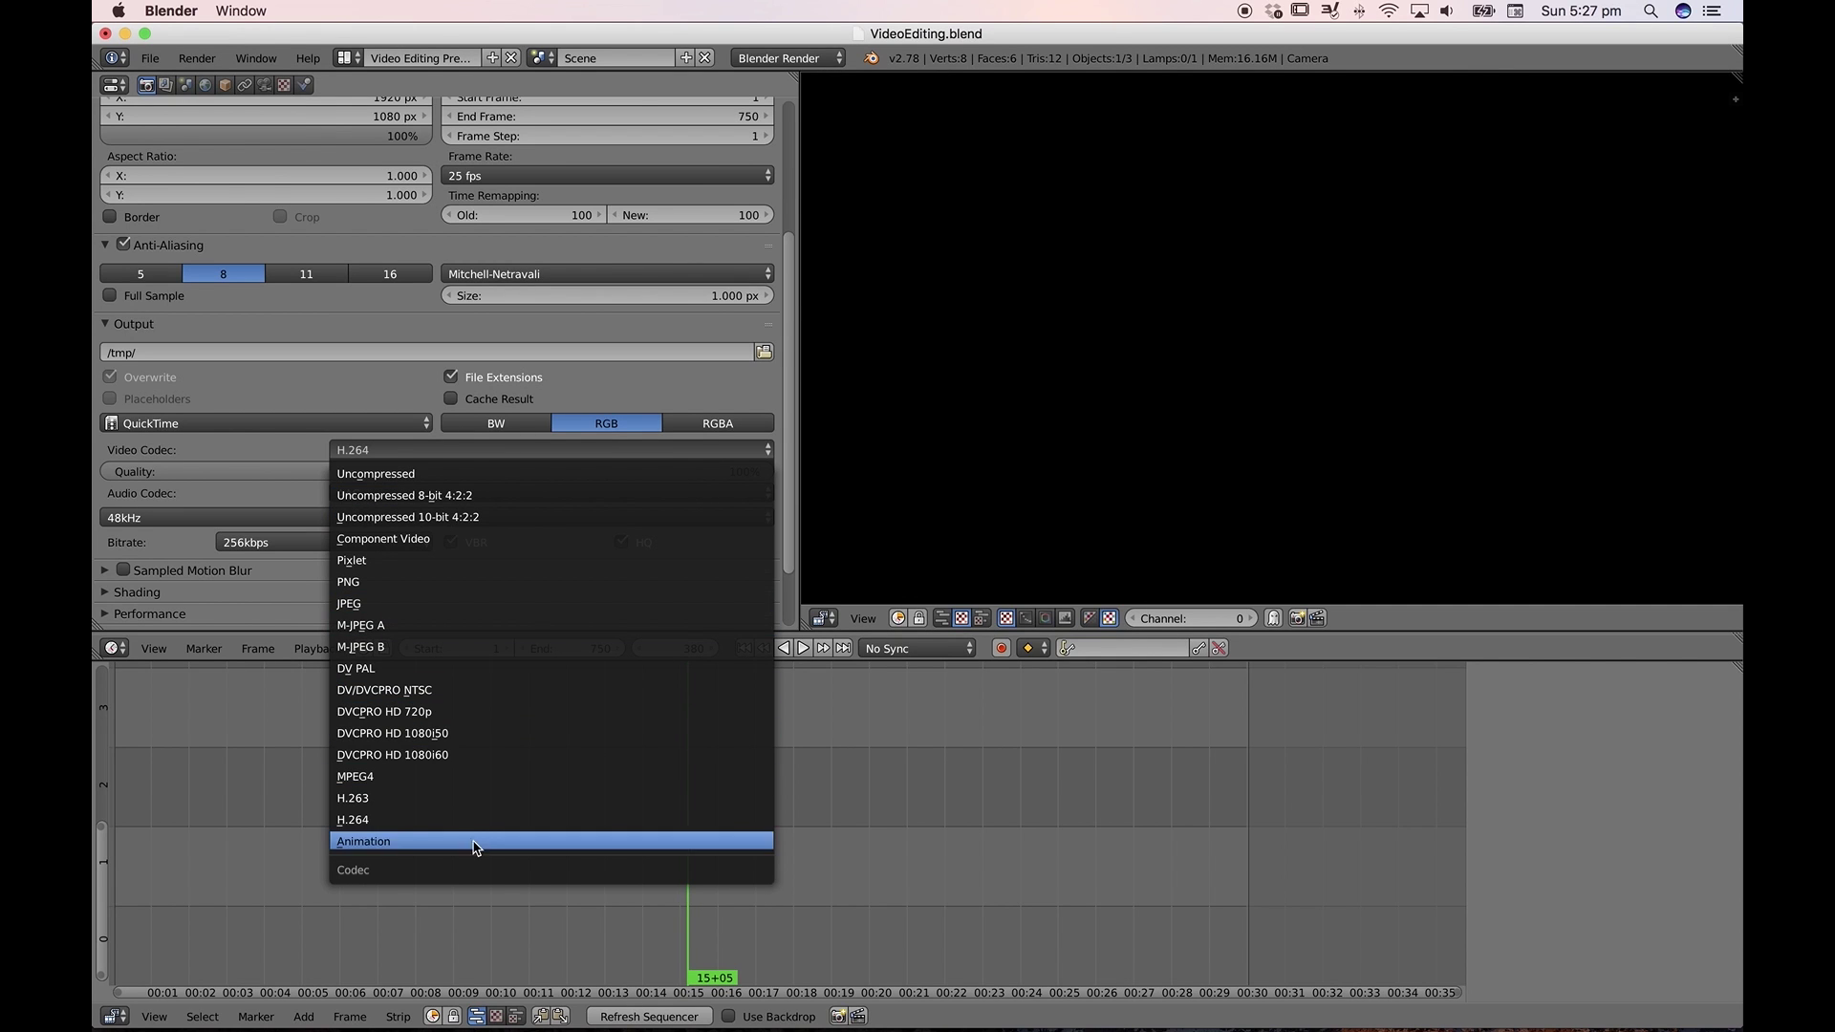
click(416, 822)
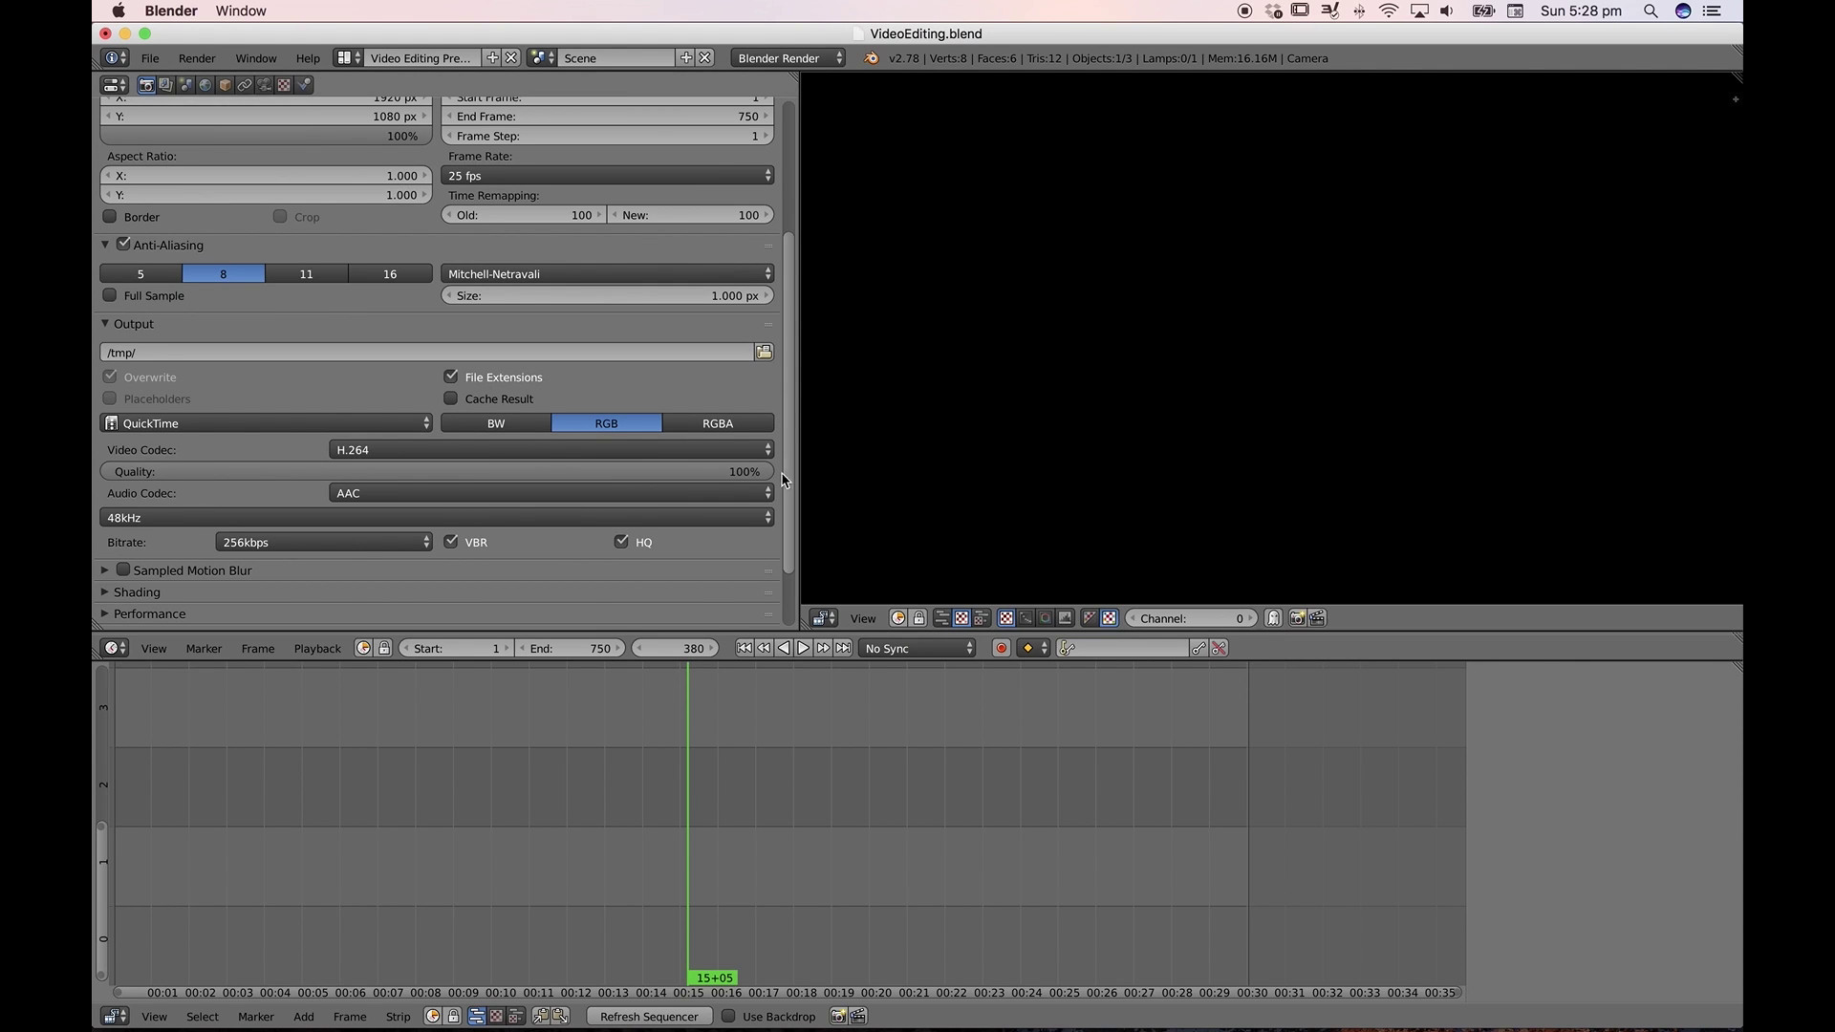
scroll(223, 419, down, 2)
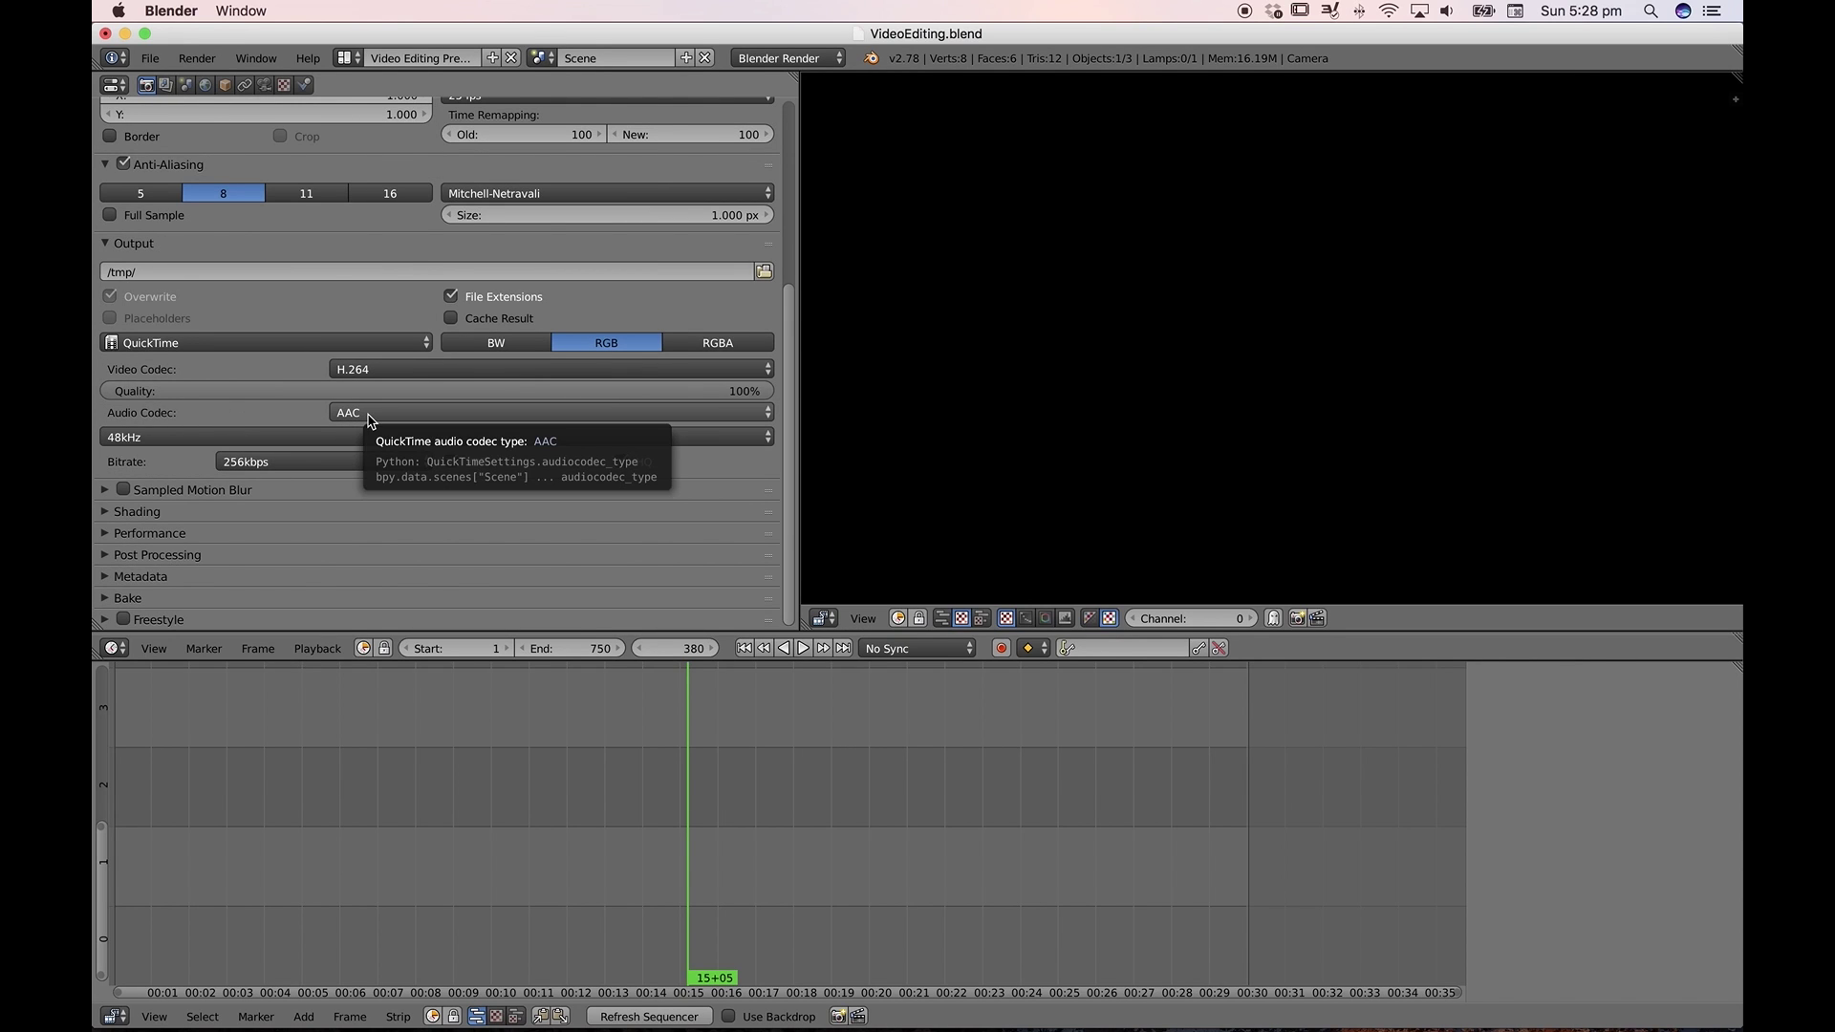
click(405, 417)
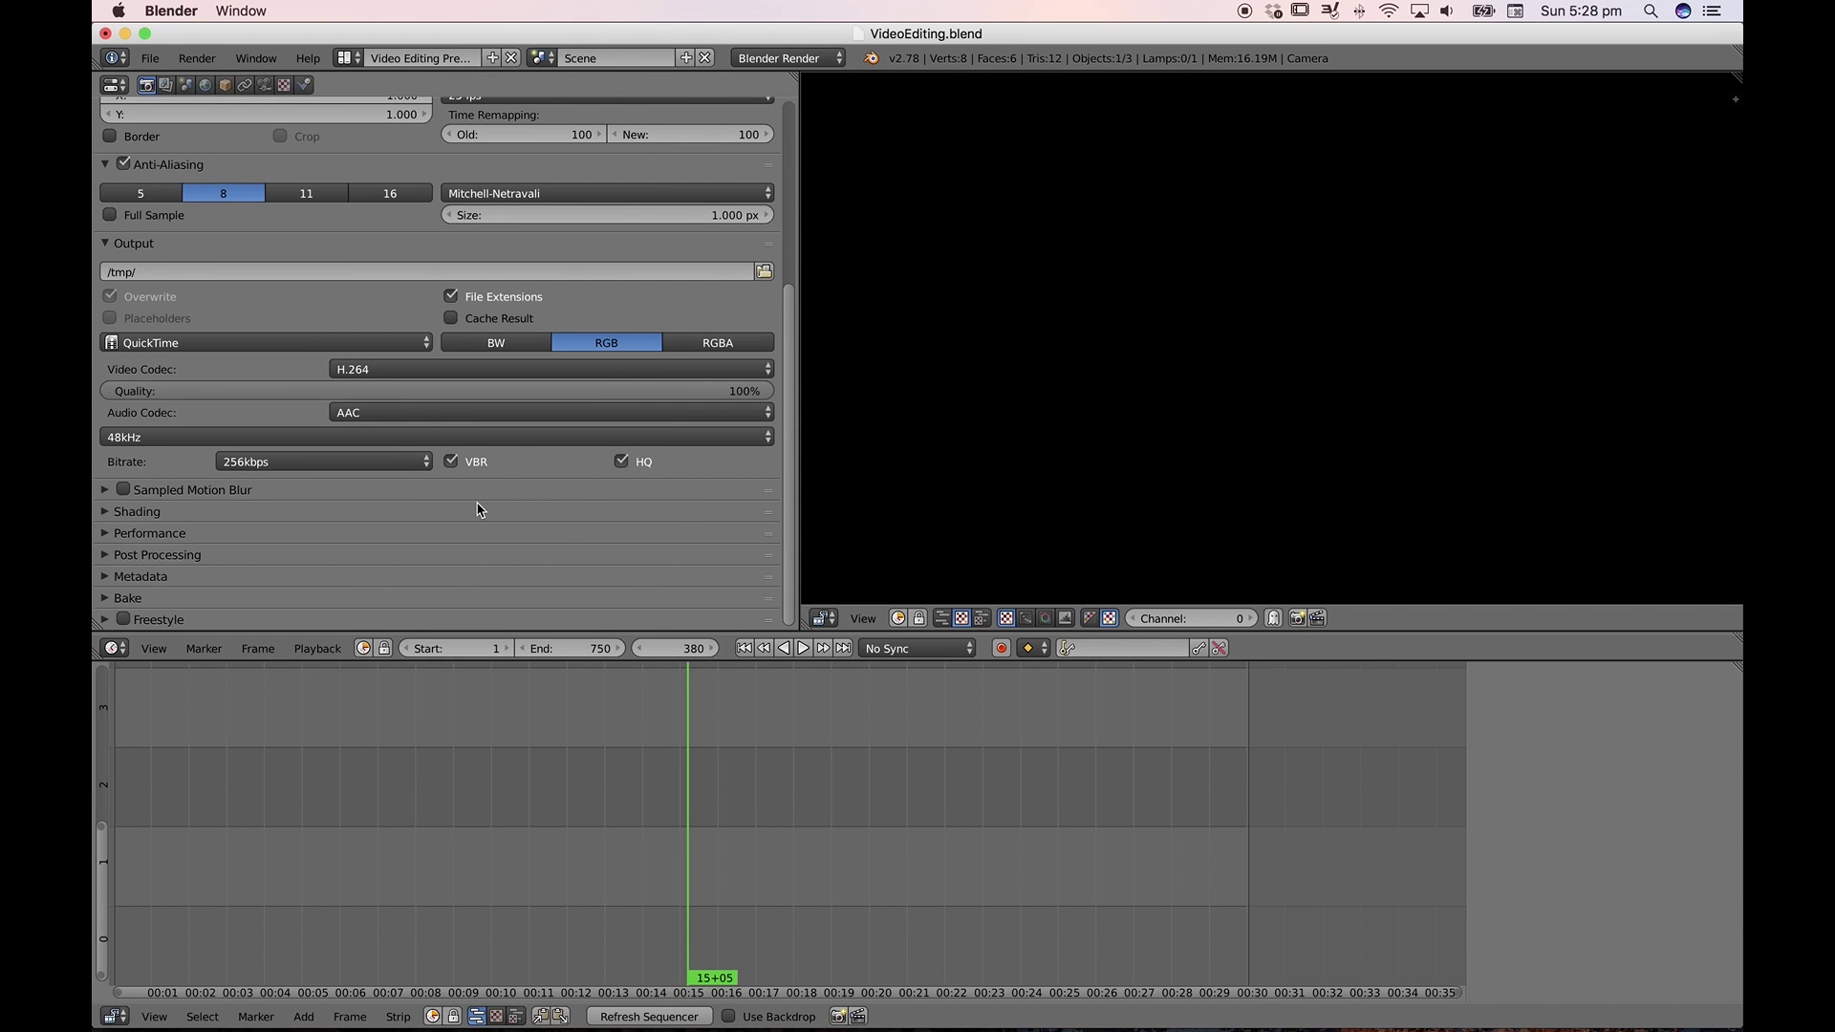
click(169, 437)
click(306, 463)
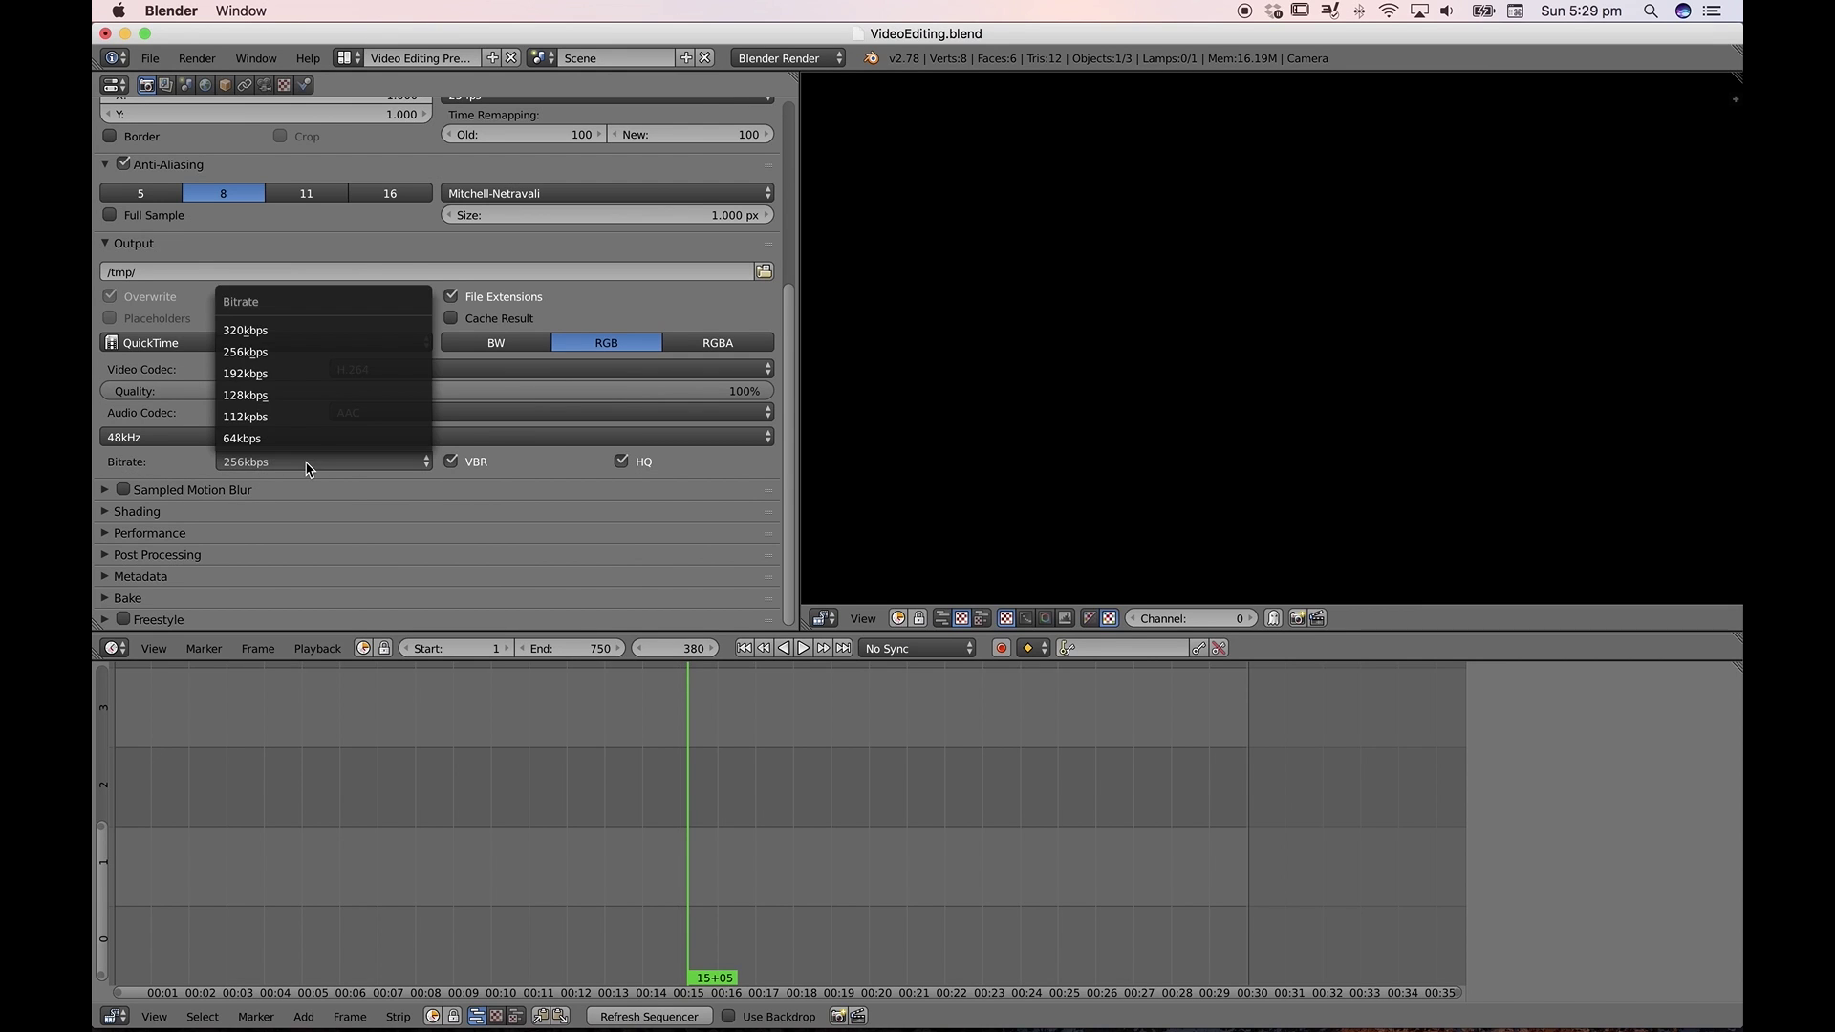
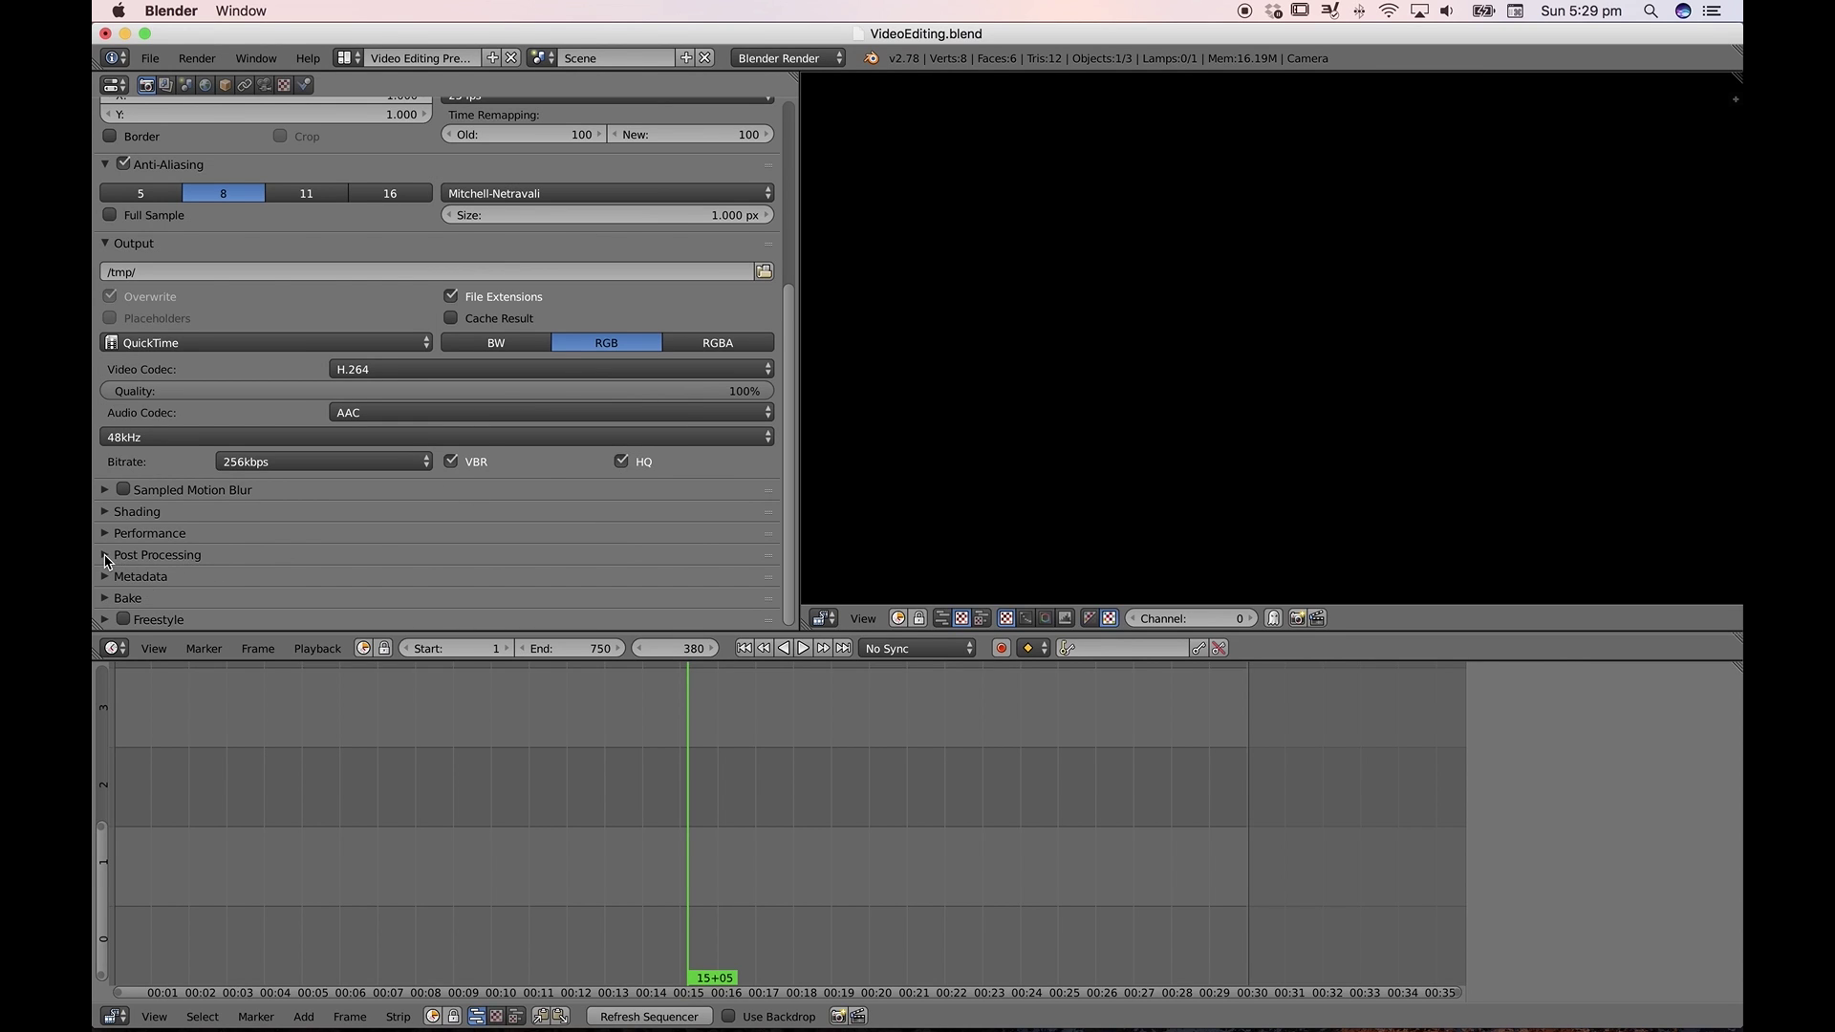
Move the Post Processing section directly below Output in the render properties and expand it
drag(767, 562, 756, 491)
click(111, 490)
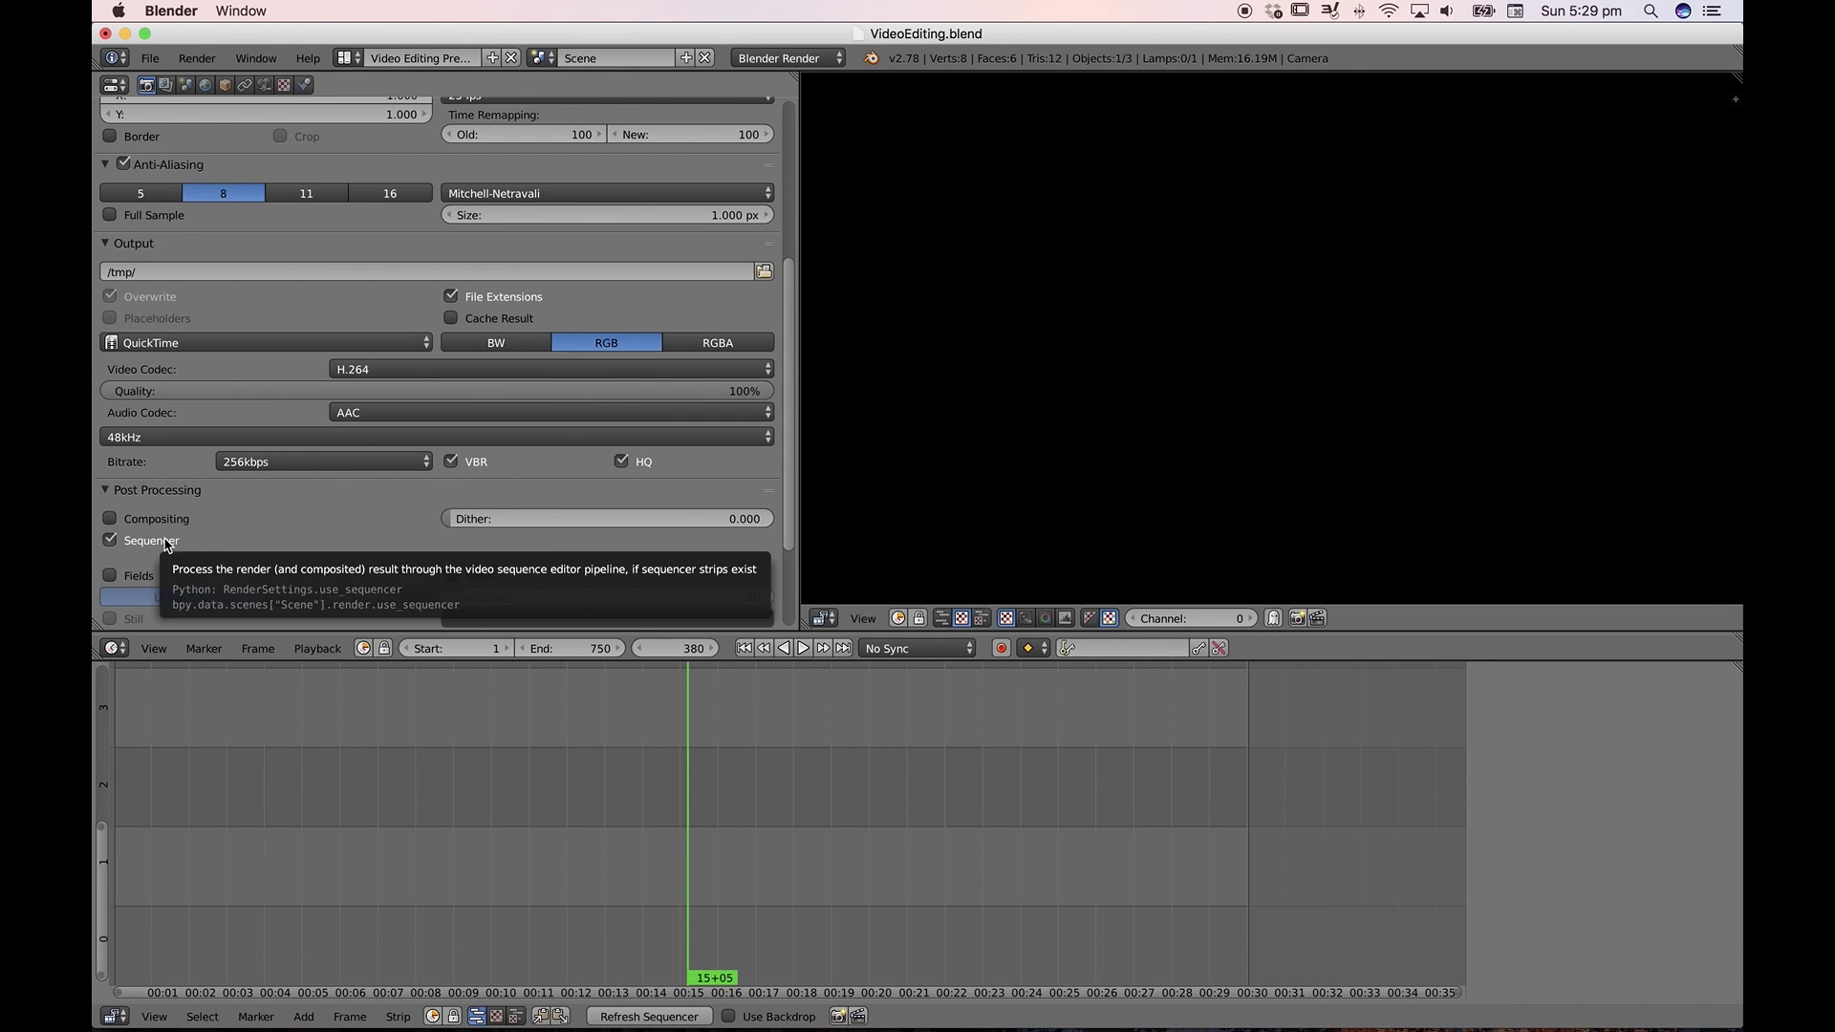
Switch the Fields option in Post Processing on and back off
scroll(164, 545, down, 3)
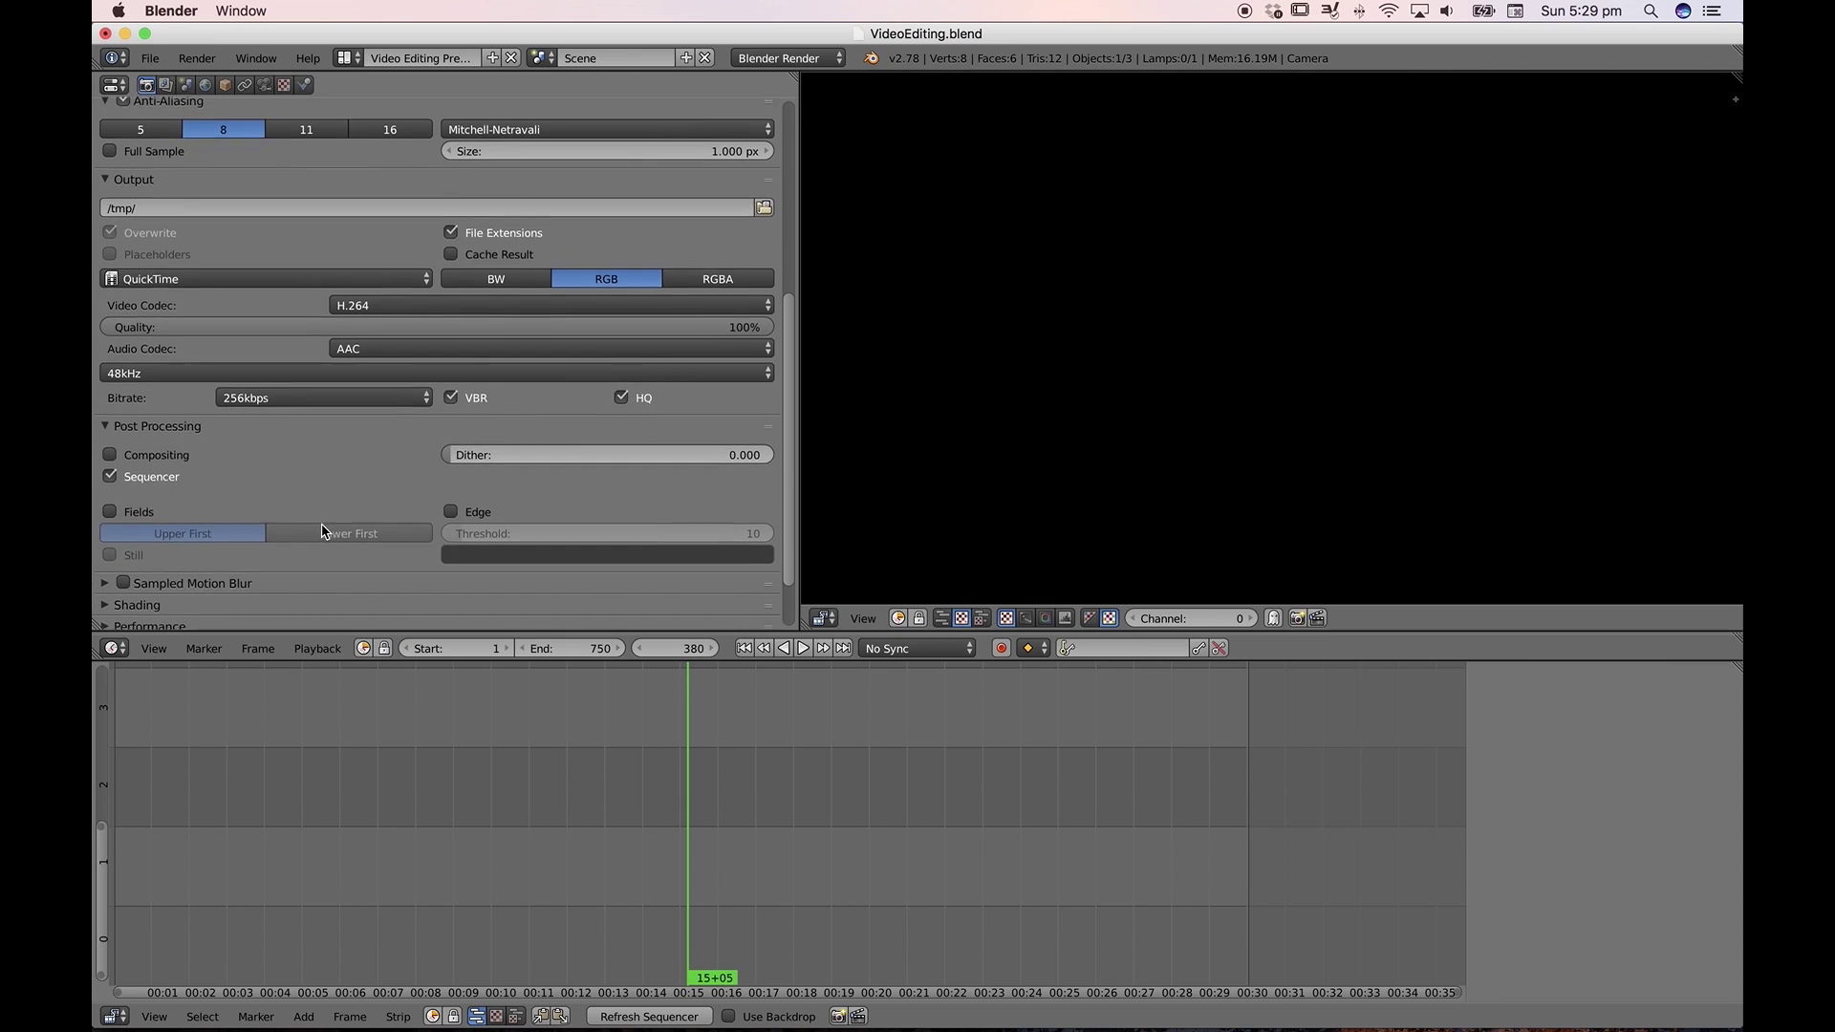
click(110, 505)
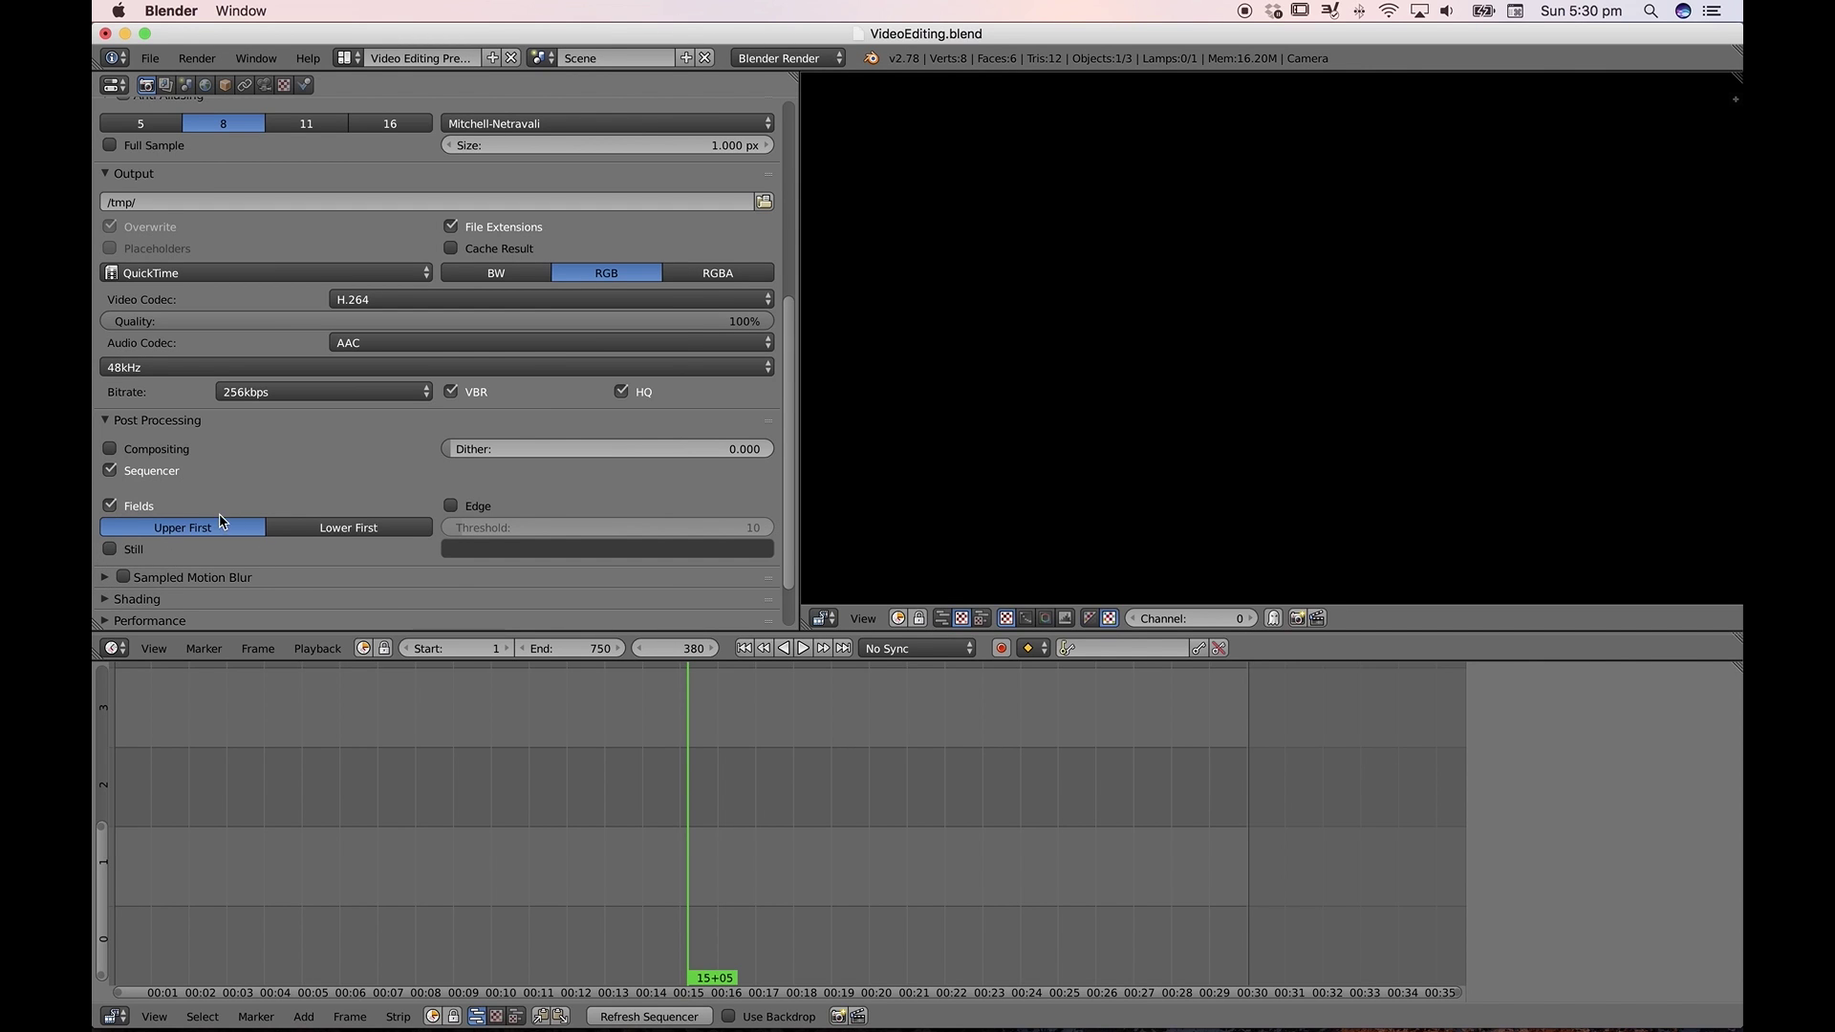
click(110, 507)
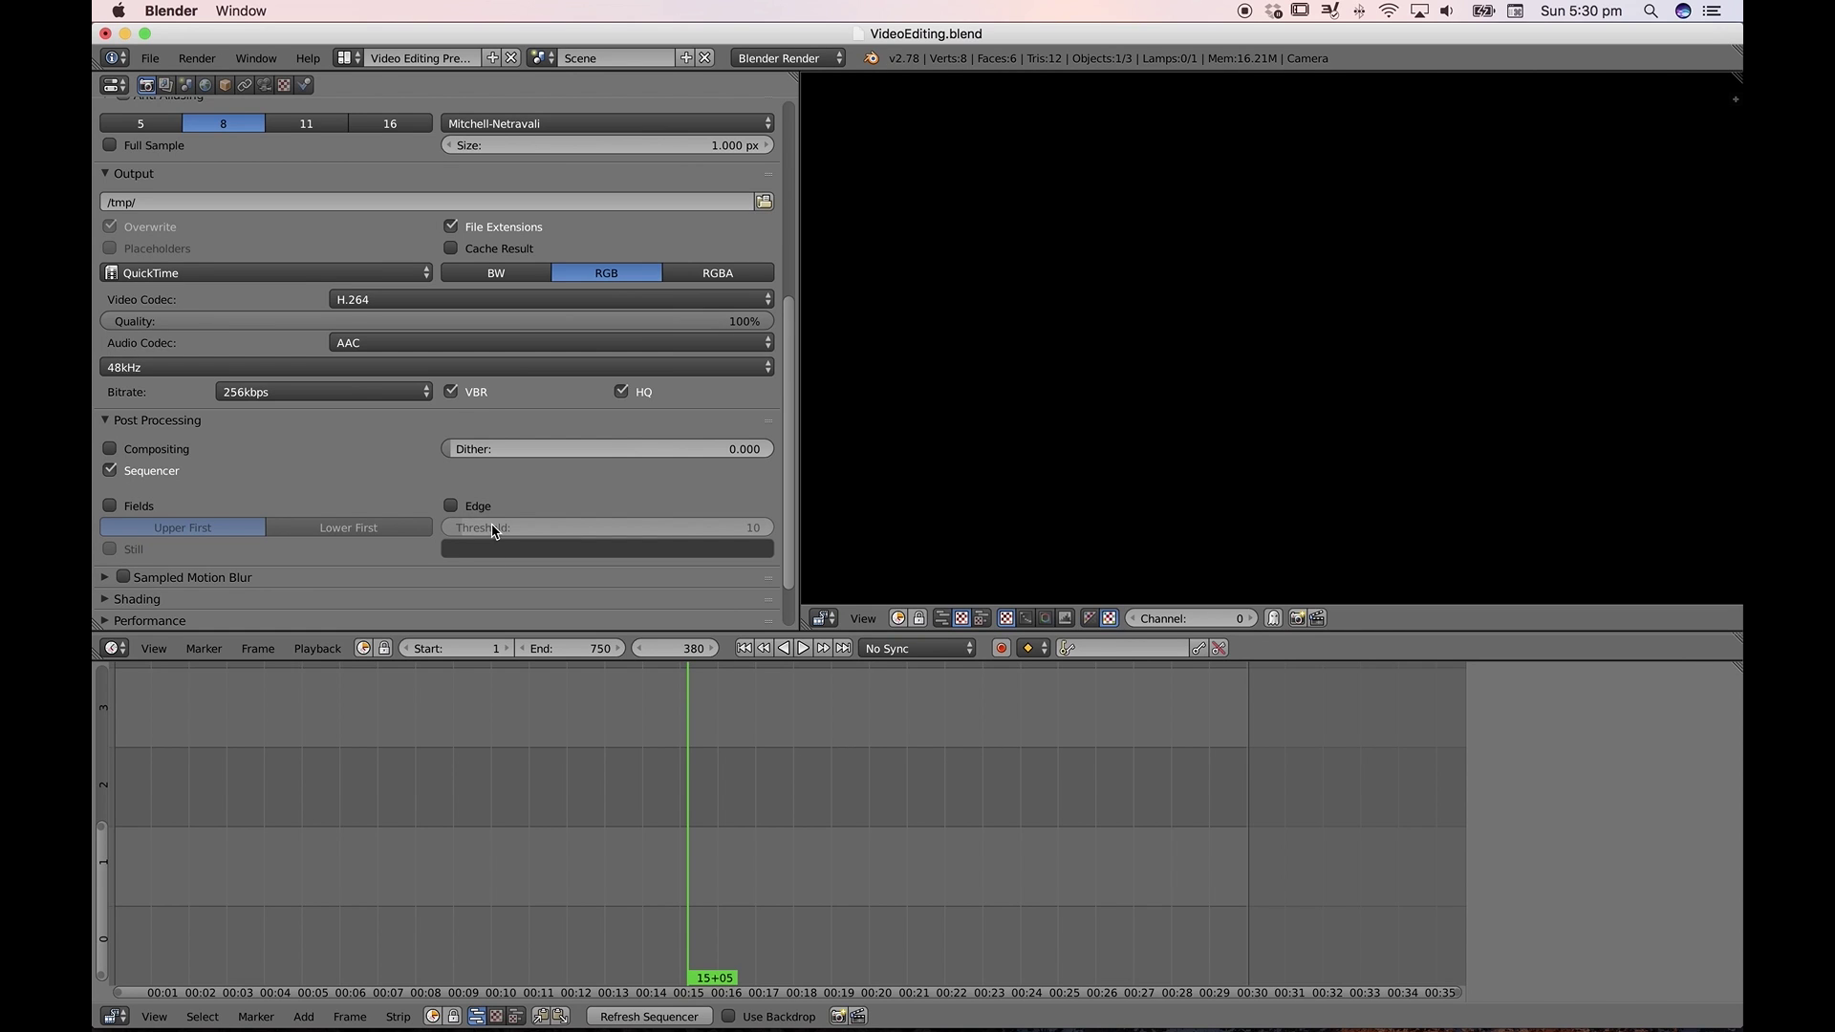
Split the Properties editor into two areas, make the new one a File Browser, and widen it to show the video clips side by side
scroll(374, 483, up, 5)
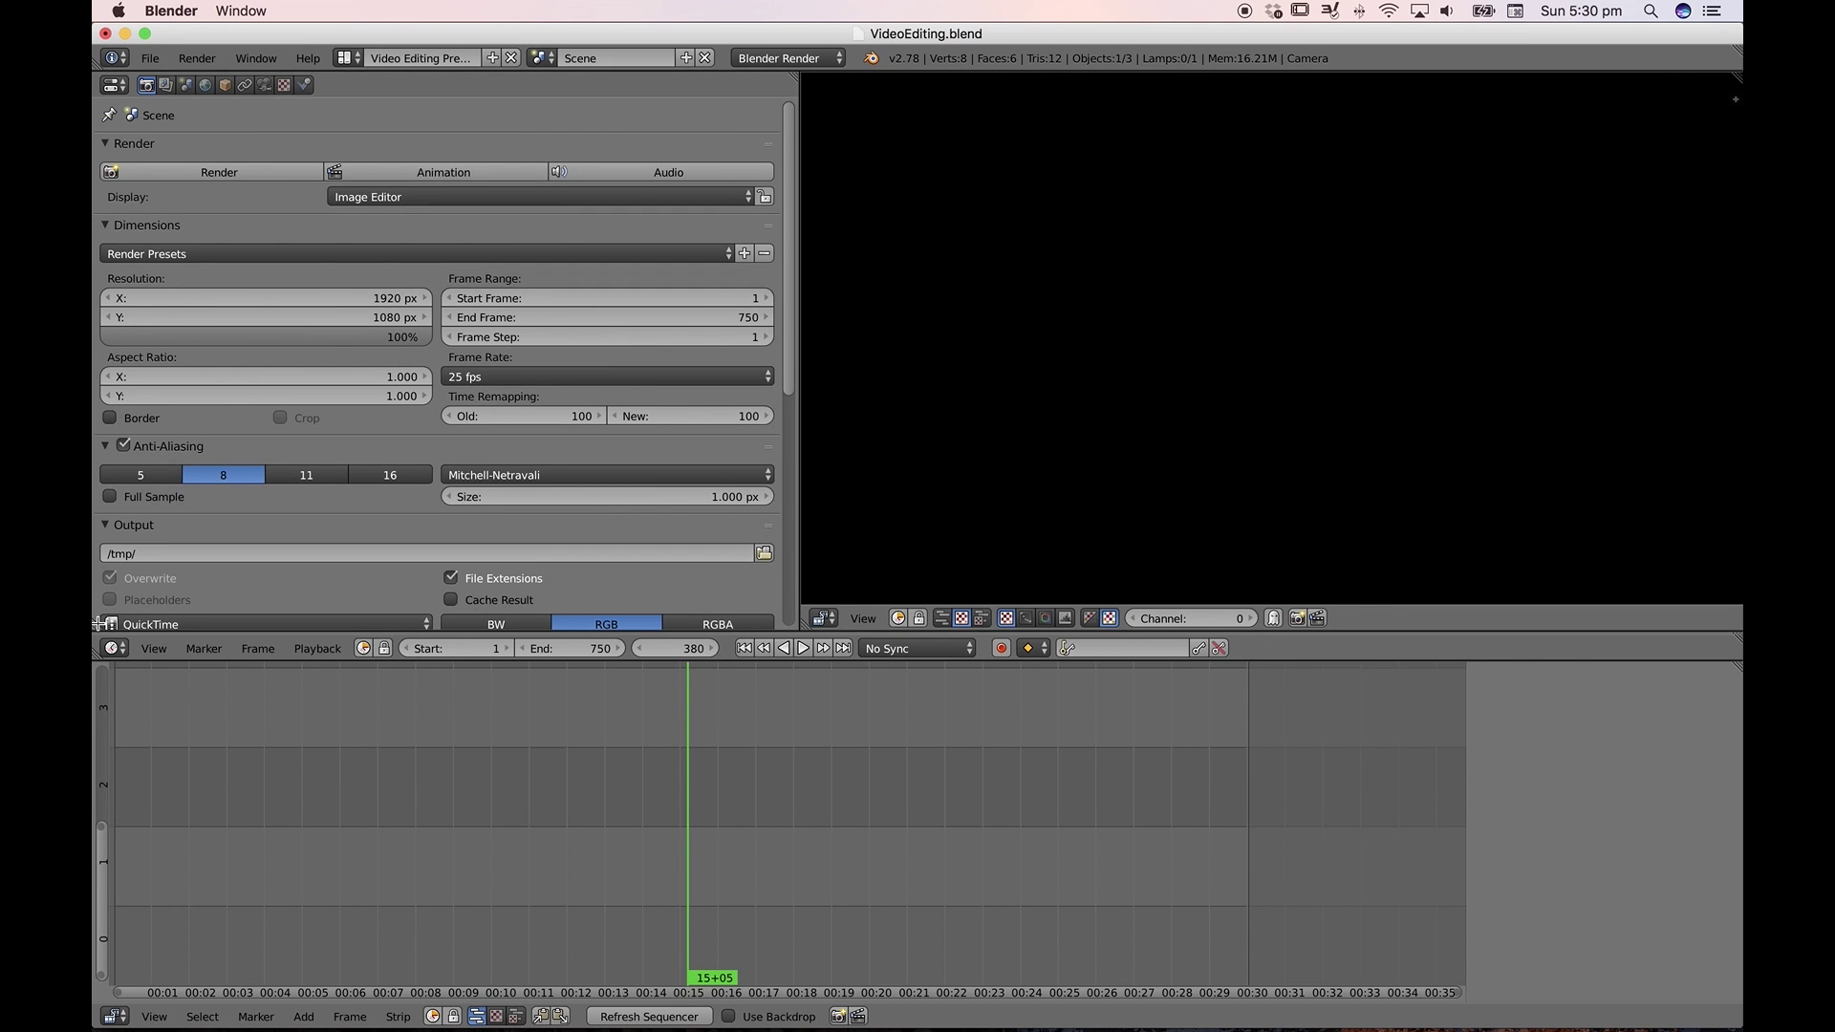
drag(134, 621, 385, 616)
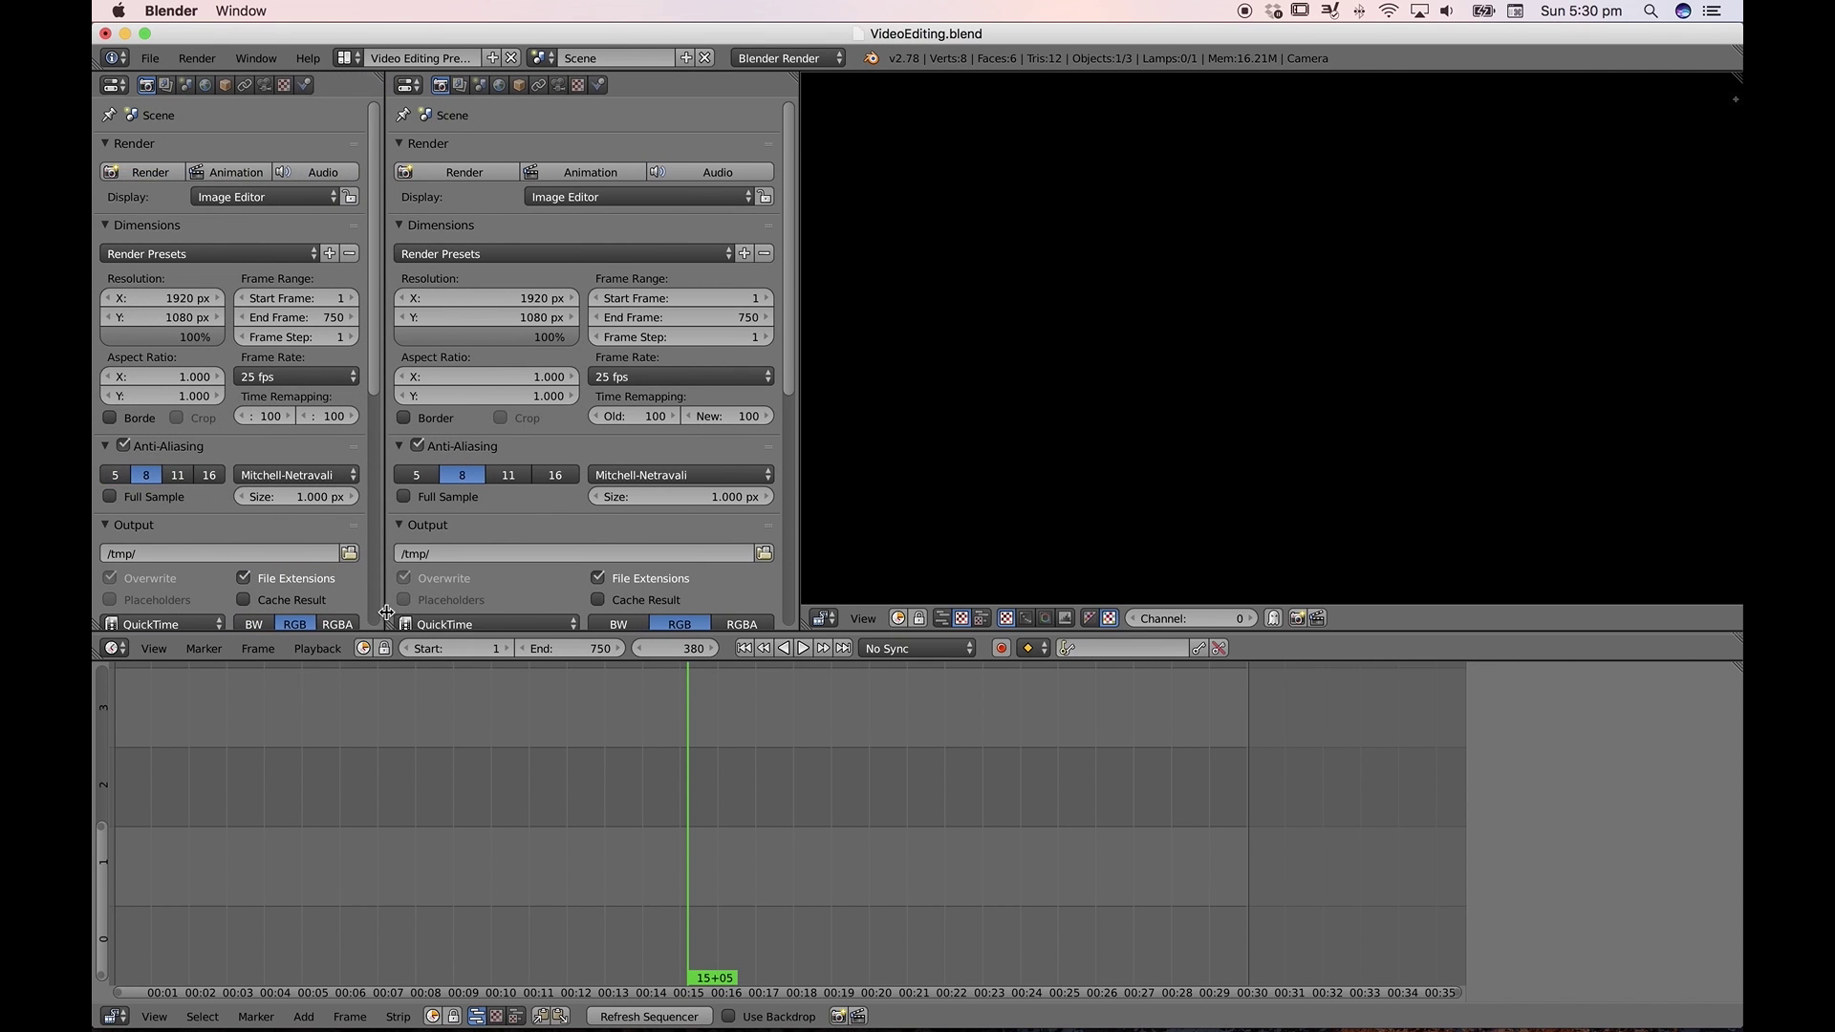
click(115, 84)
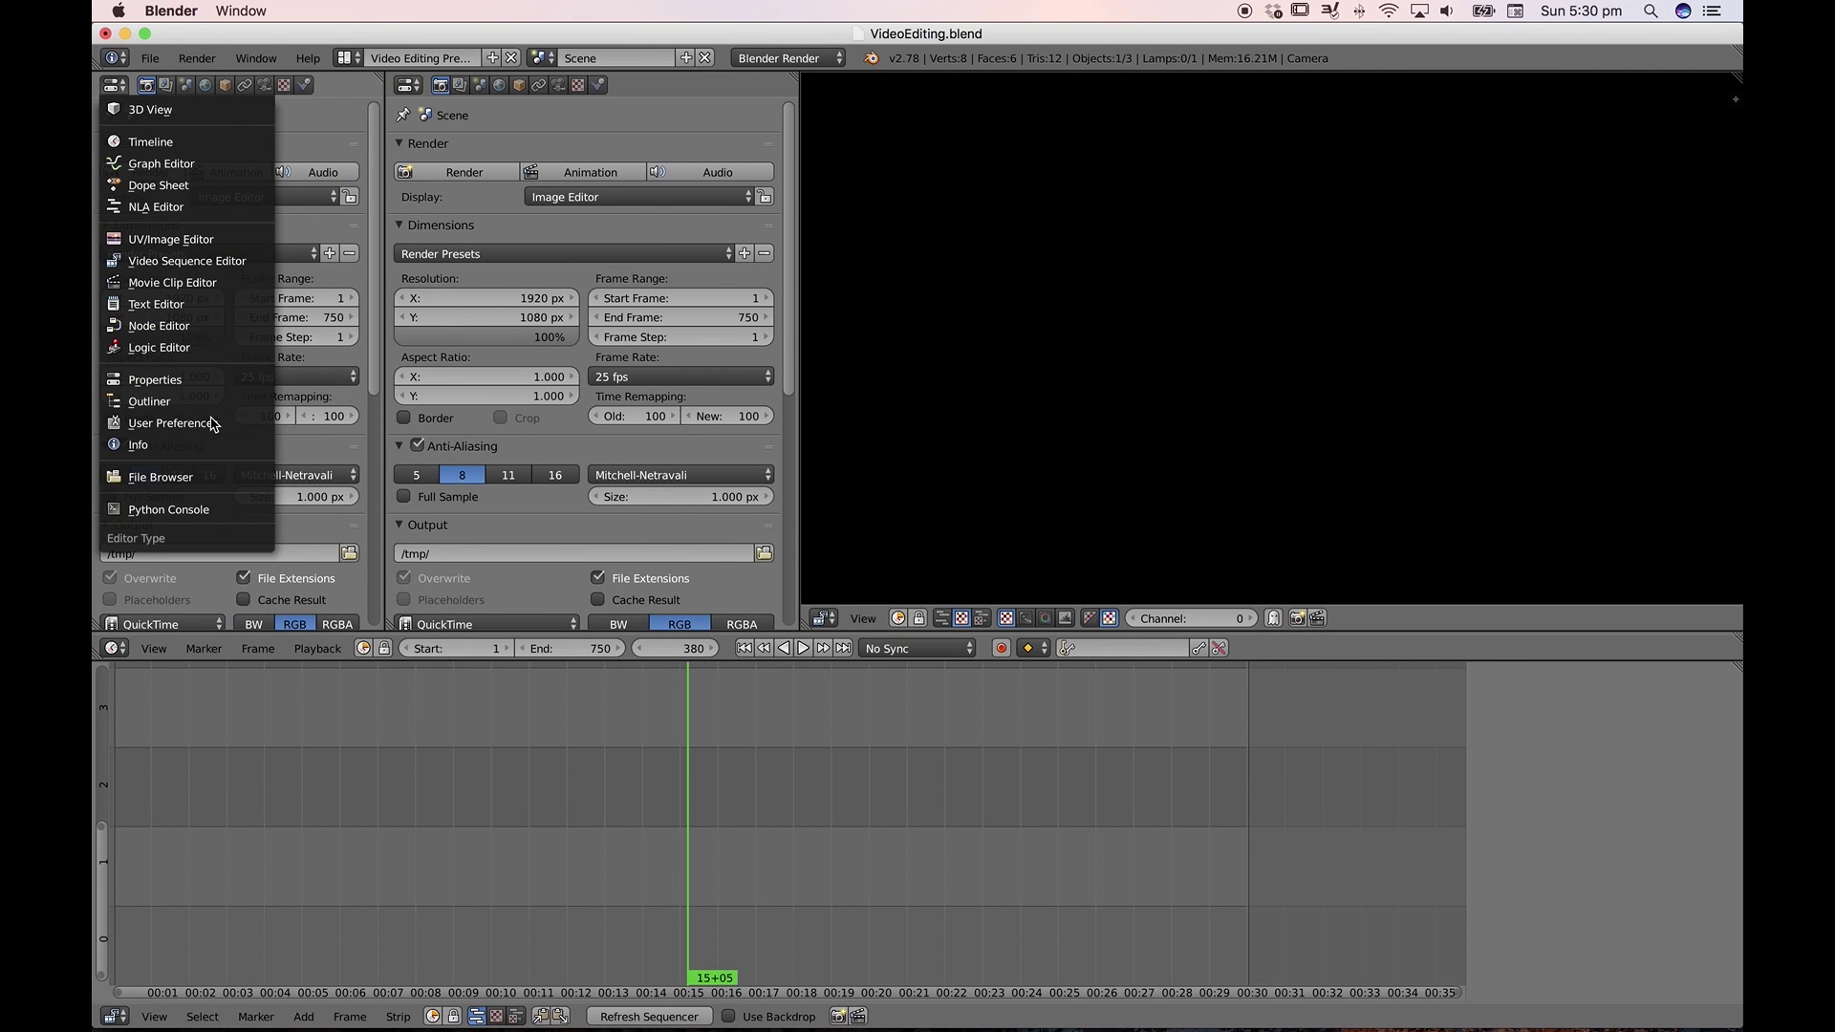
click(209, 477)
drag(799, 332, 1032, 330)
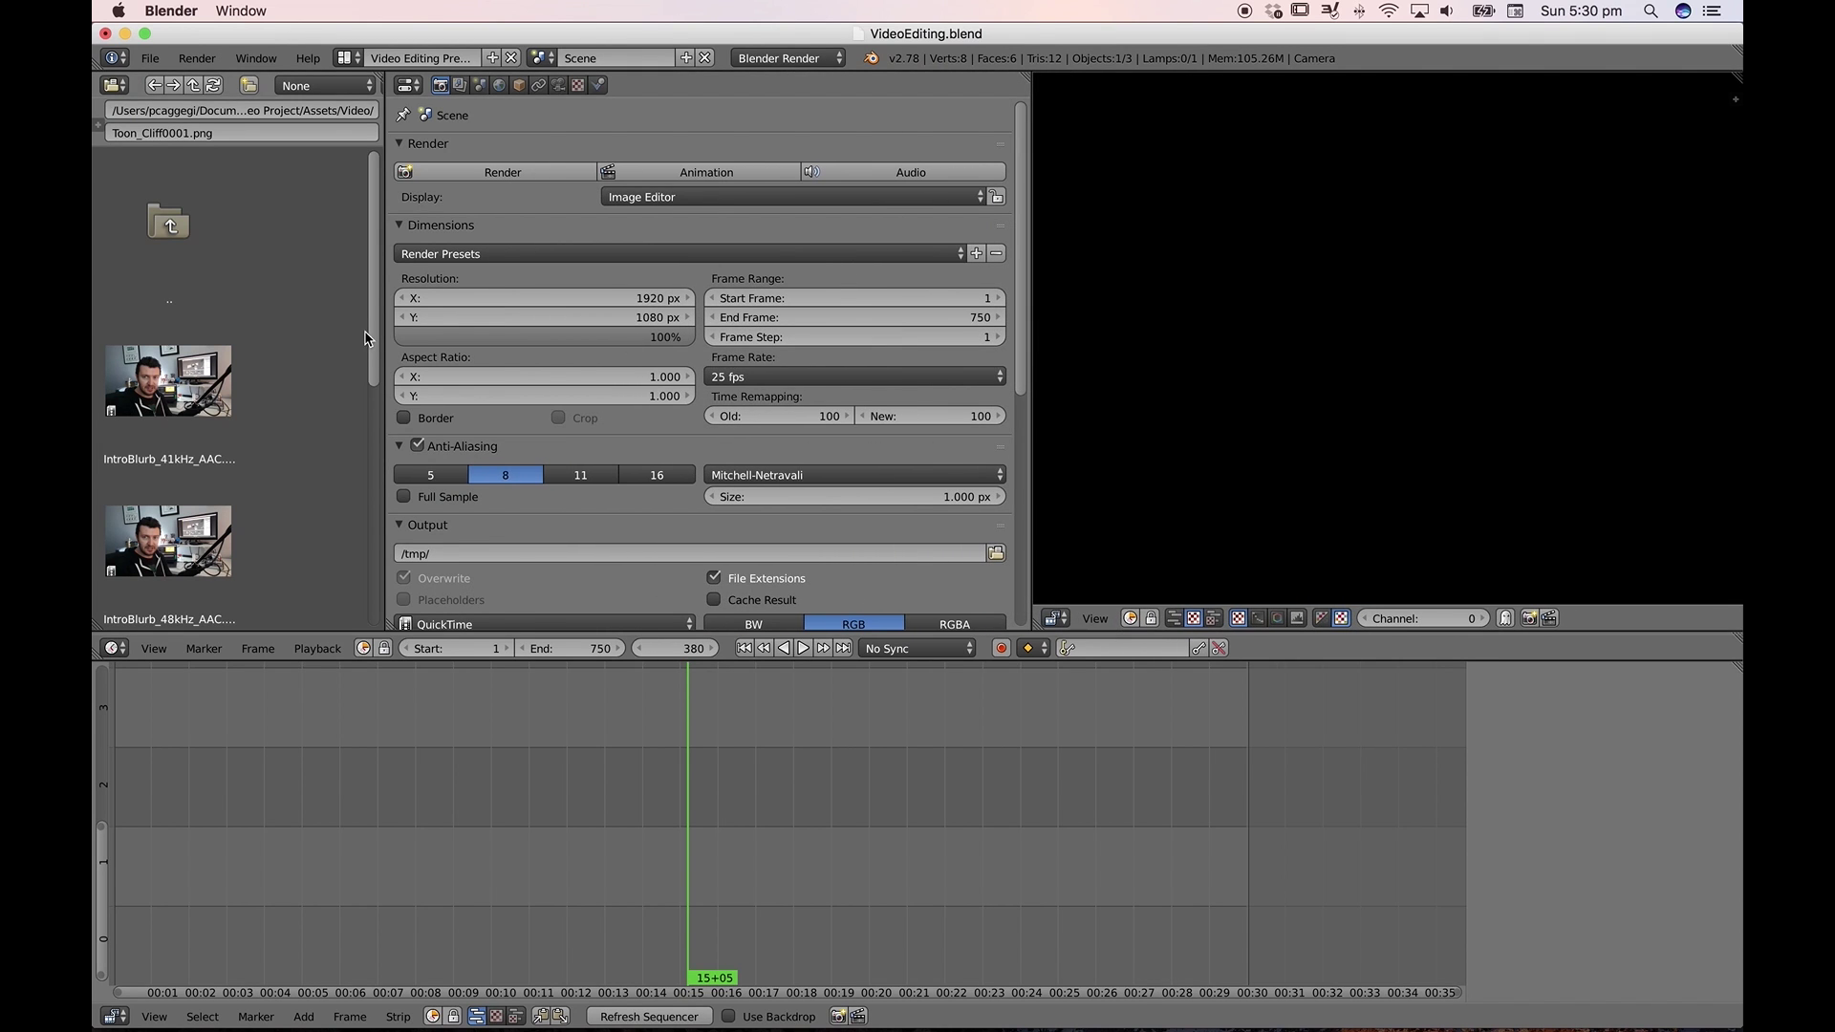
drag(384, 330, 585, 335)
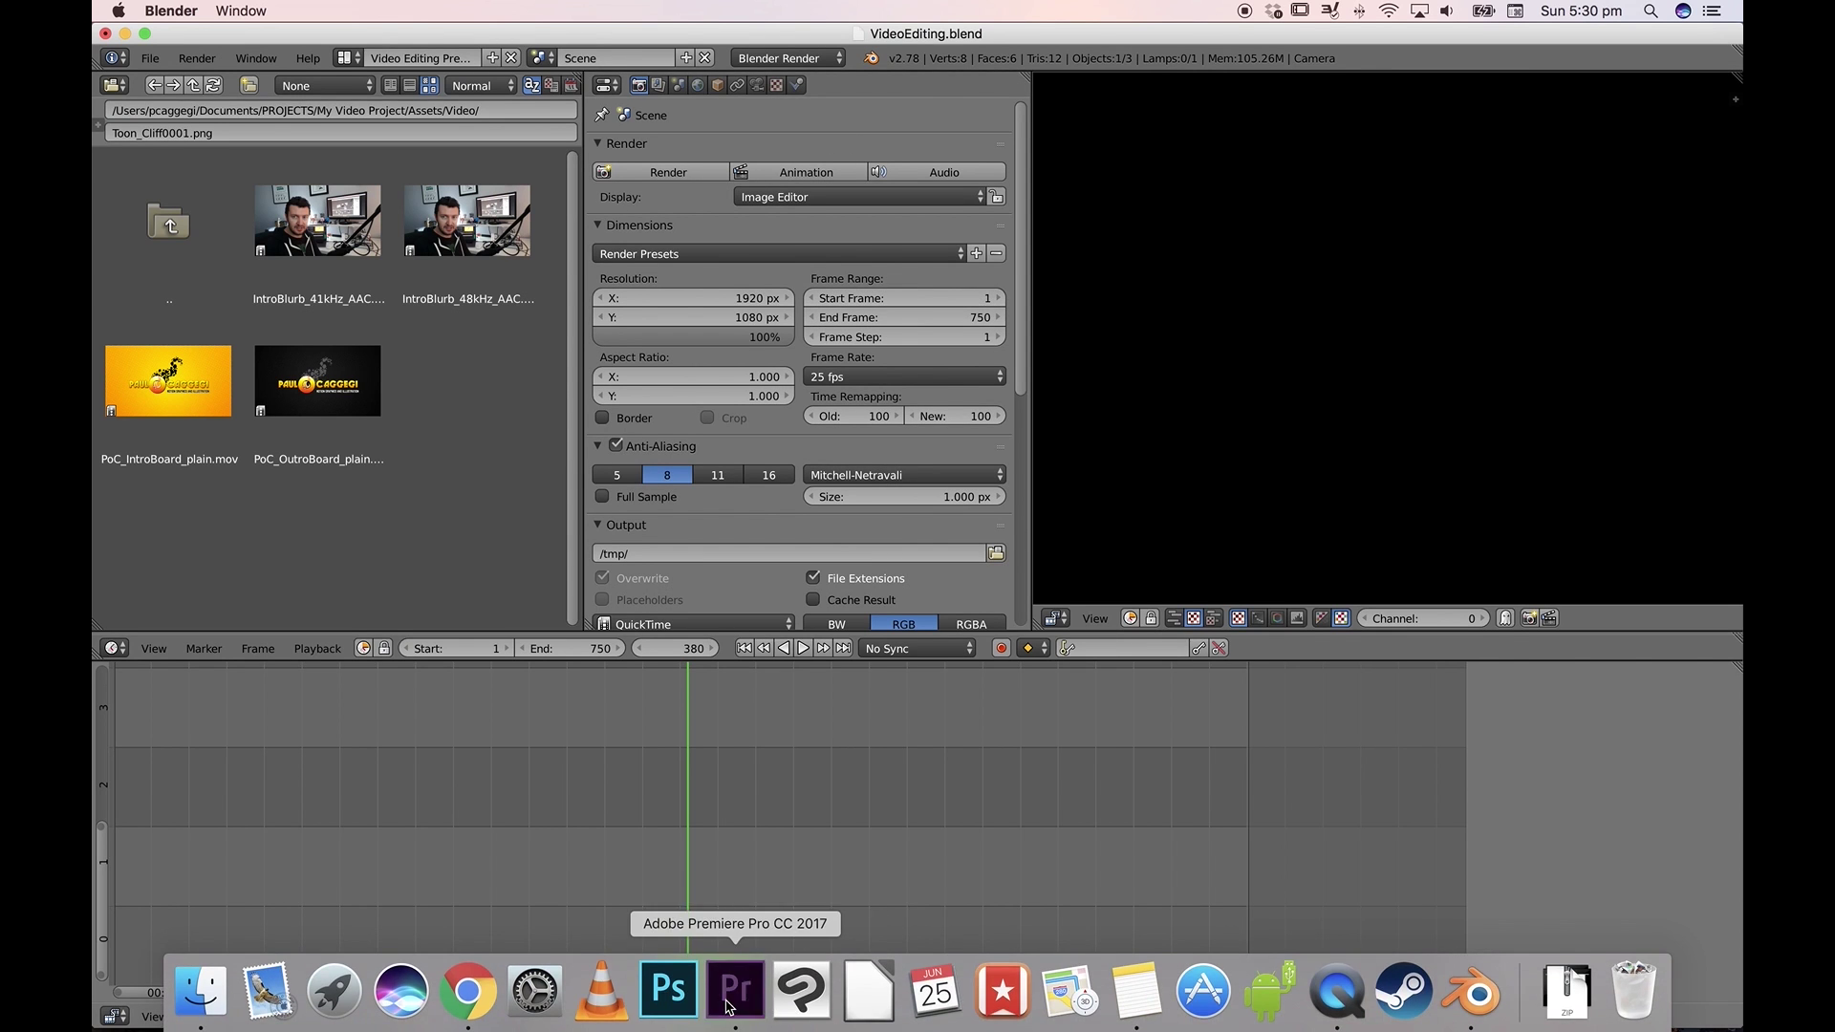
Switch to Adobe Premiere Pro and examine the Effect Controls of the last 03_Blender Set up_1.mov clip on Video 1
click(737, 999)
click(1519, 881)
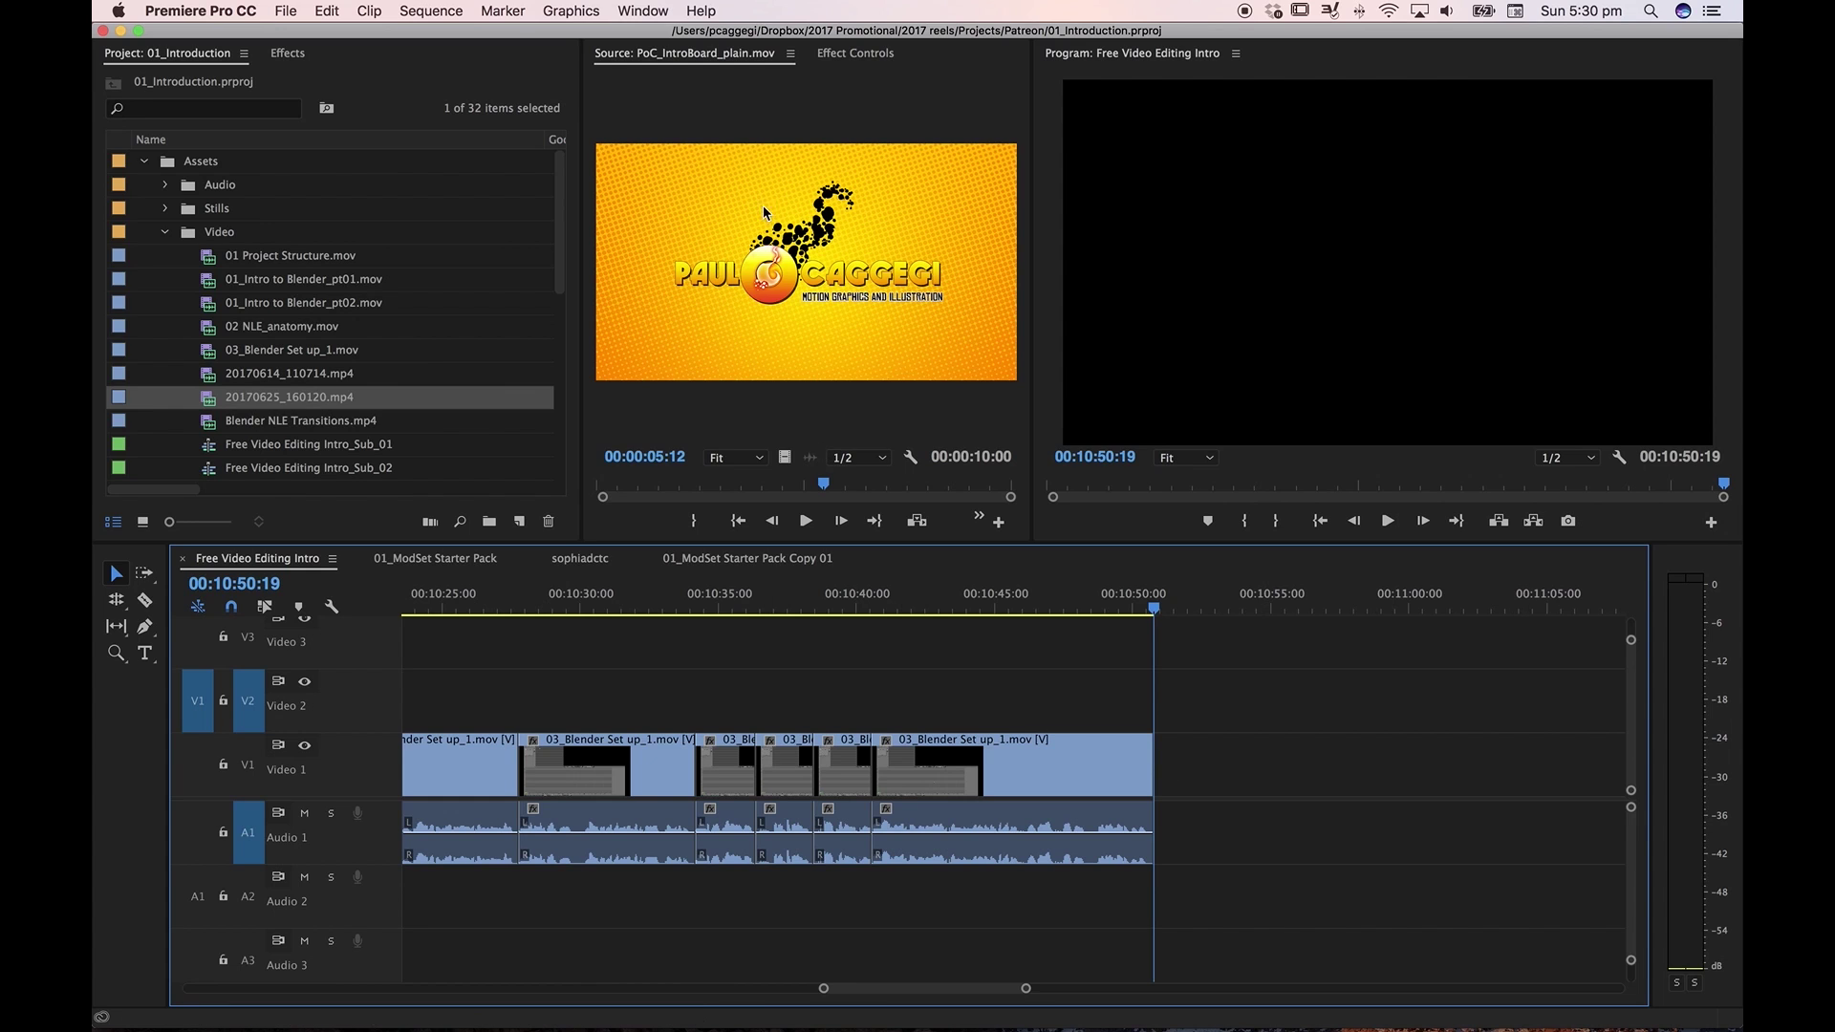
click(841, 54)
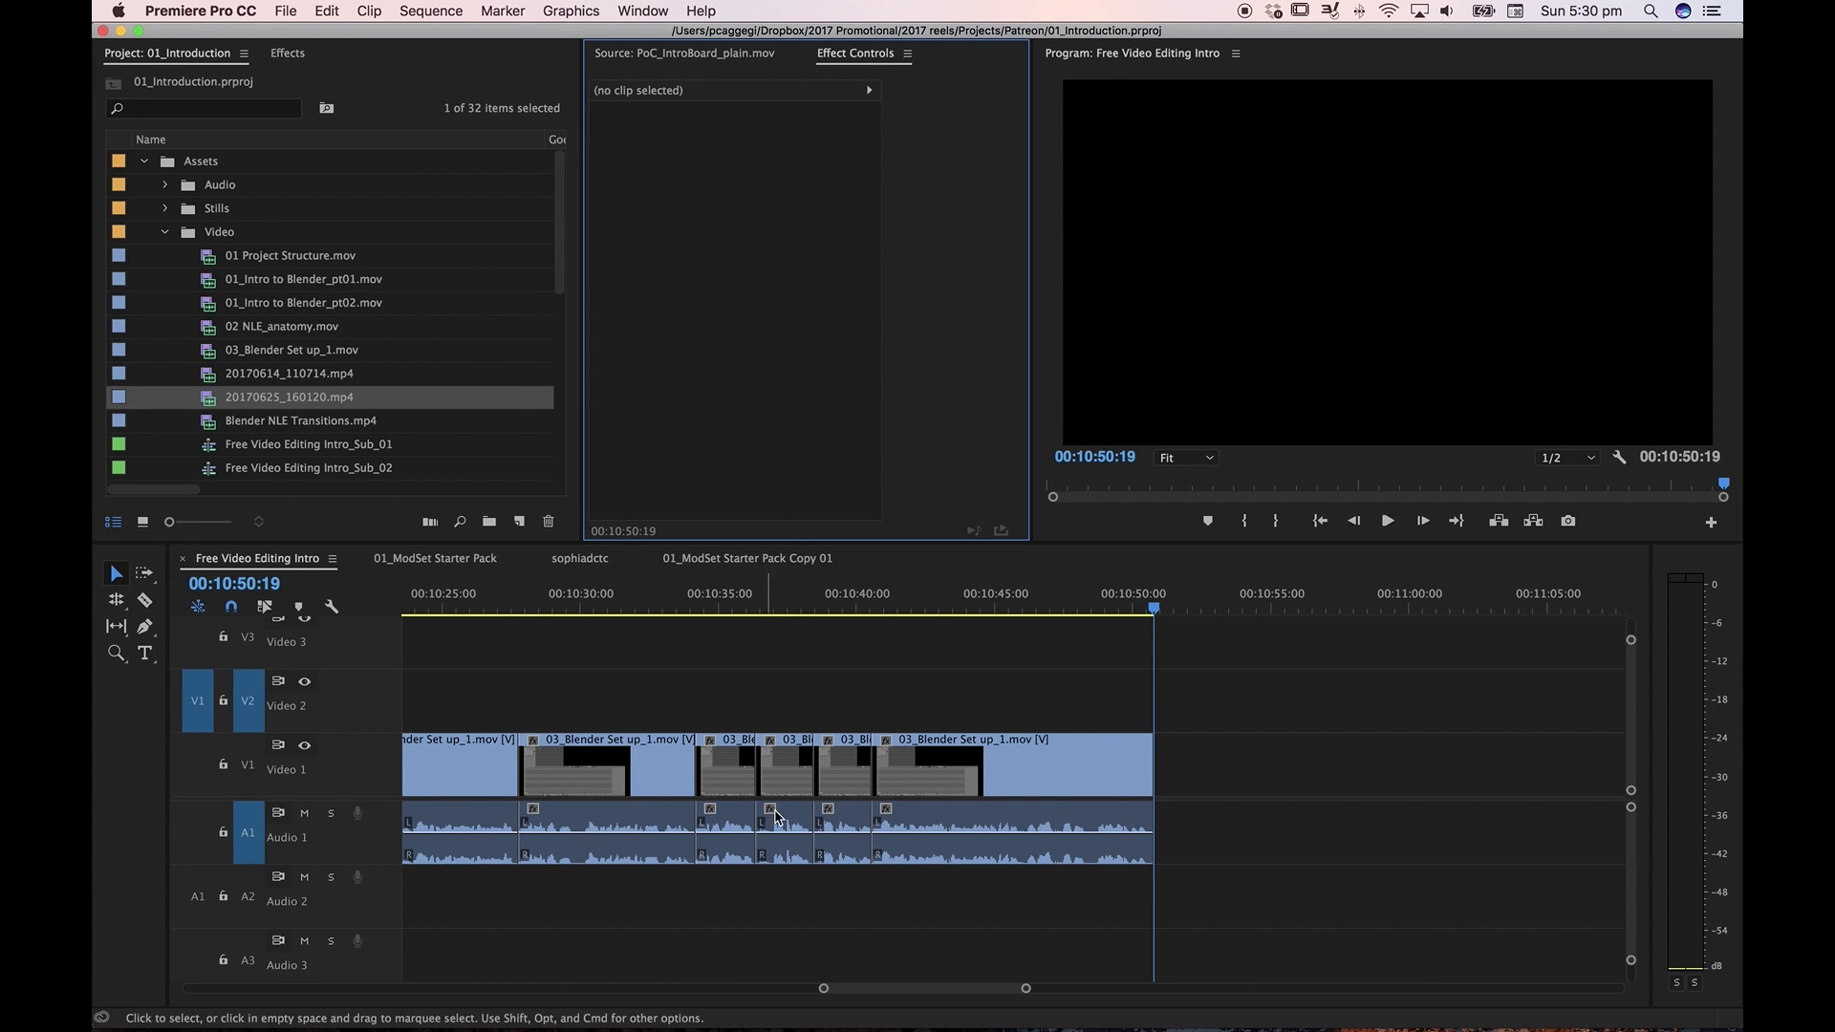
click(1063, 776)
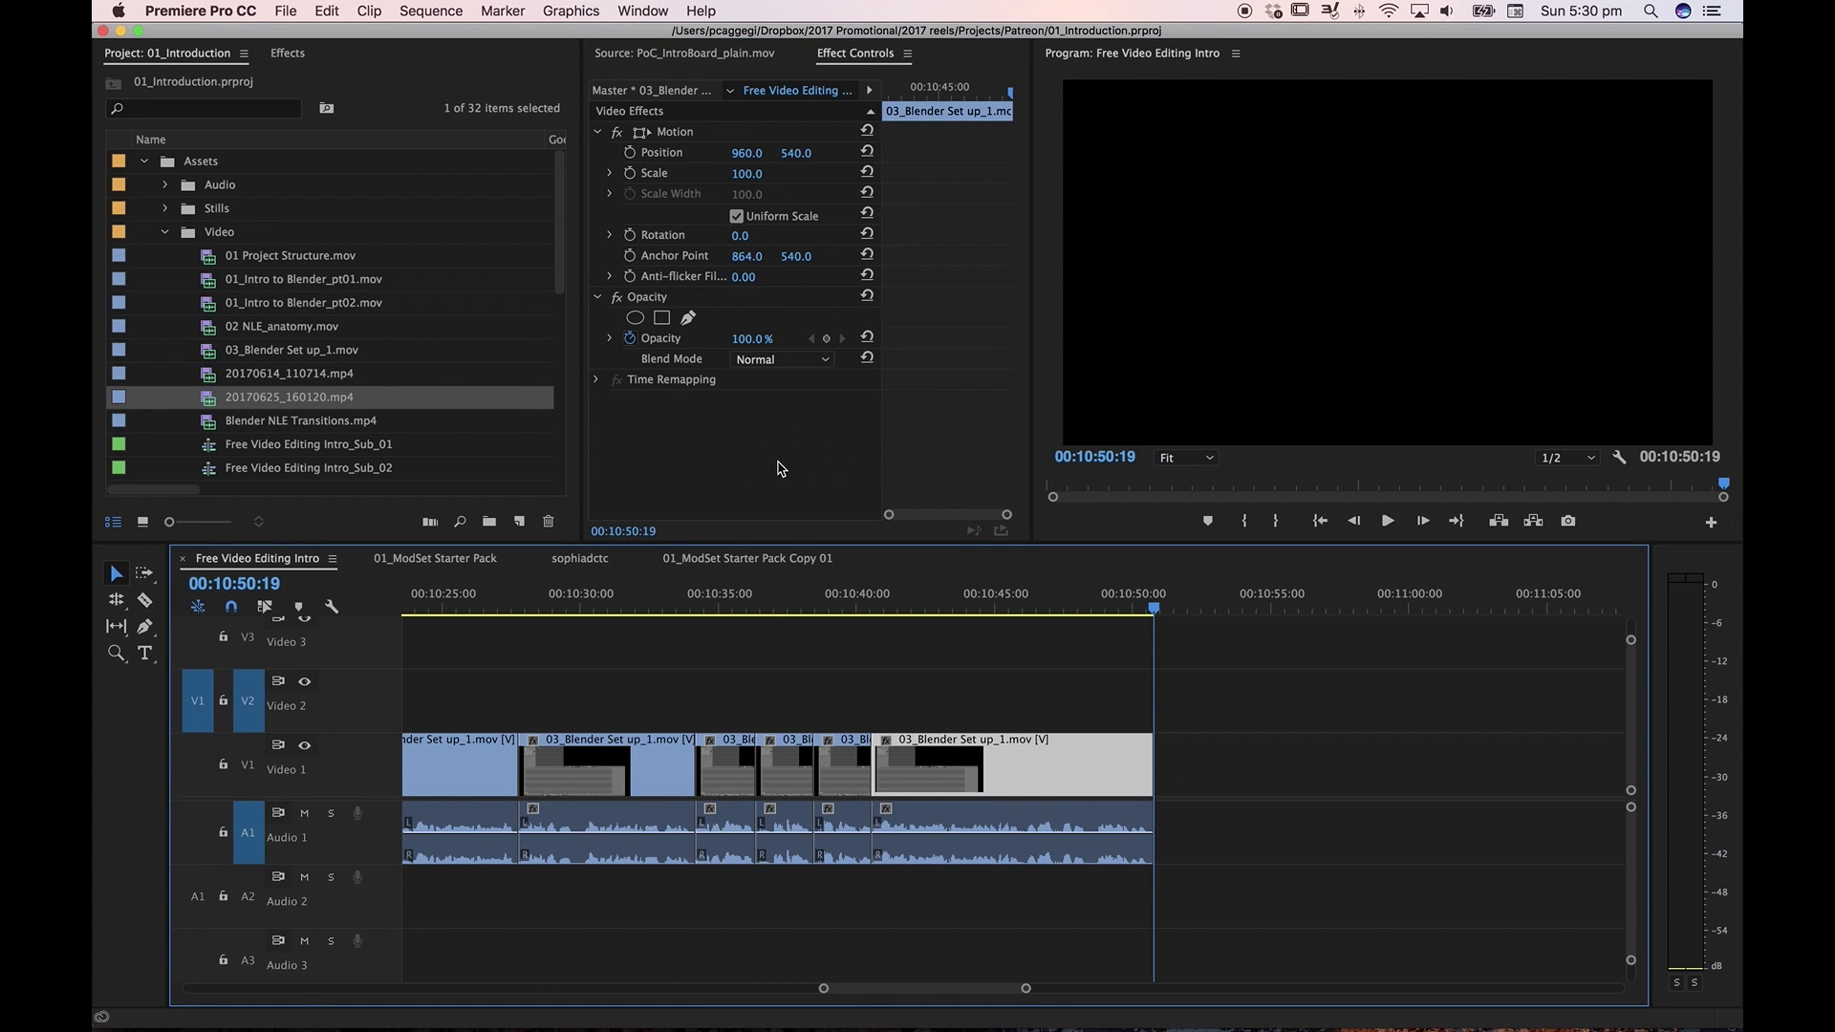
mouse_move(1135, 1026)
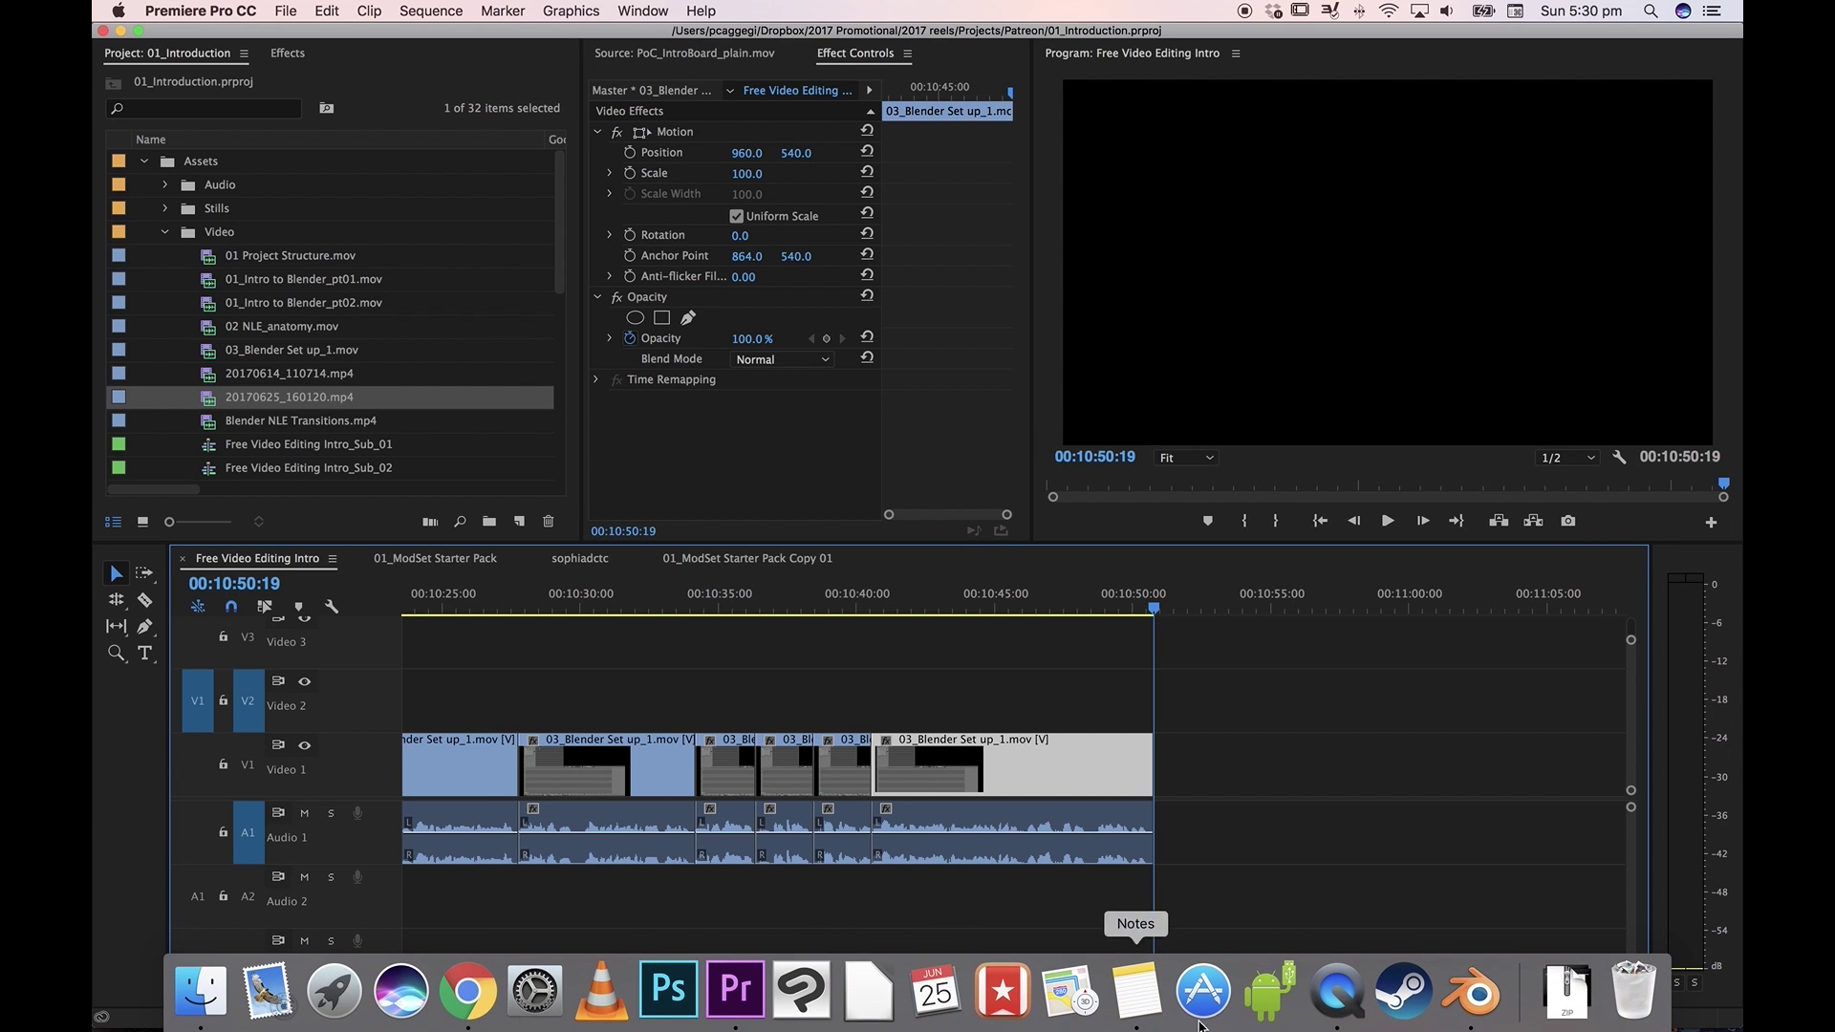
Return to Blender and add PoC_IntroBoard_plain.mov from the File Browser to channel 1 of the sequencer, starting at frame 1
click(1479, 1011)
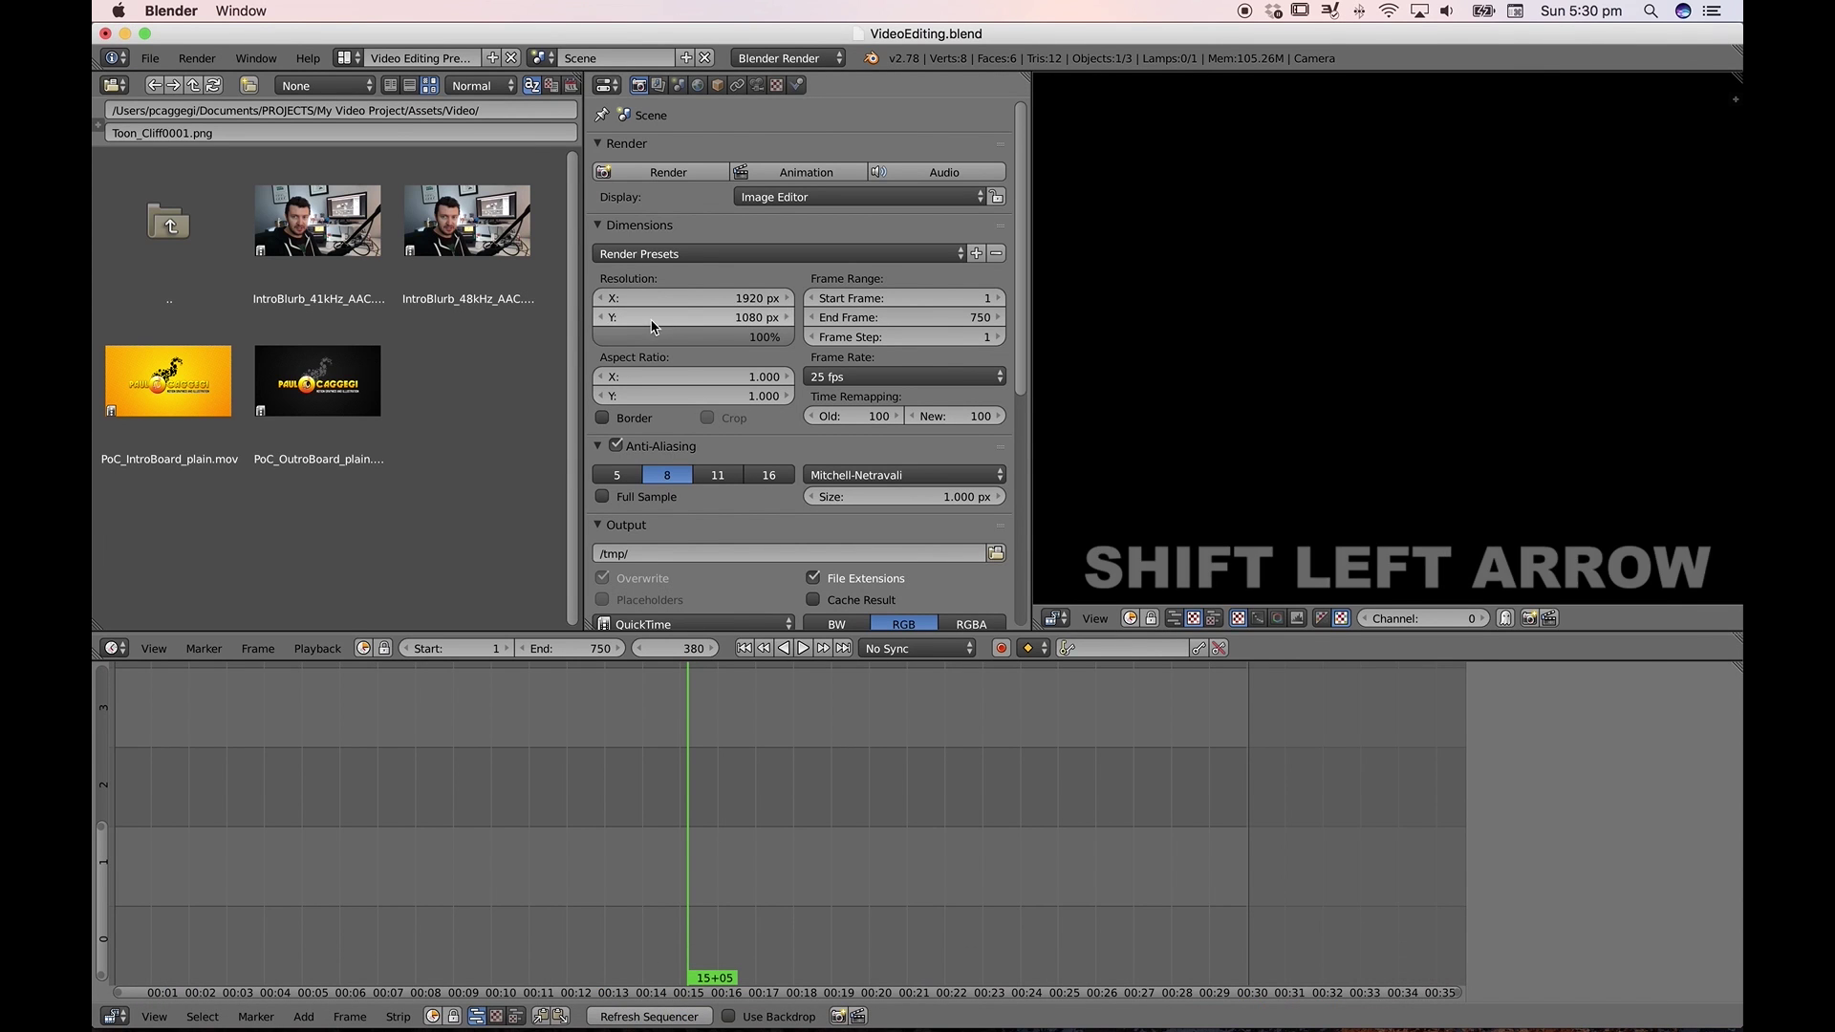
key(shift+Left)
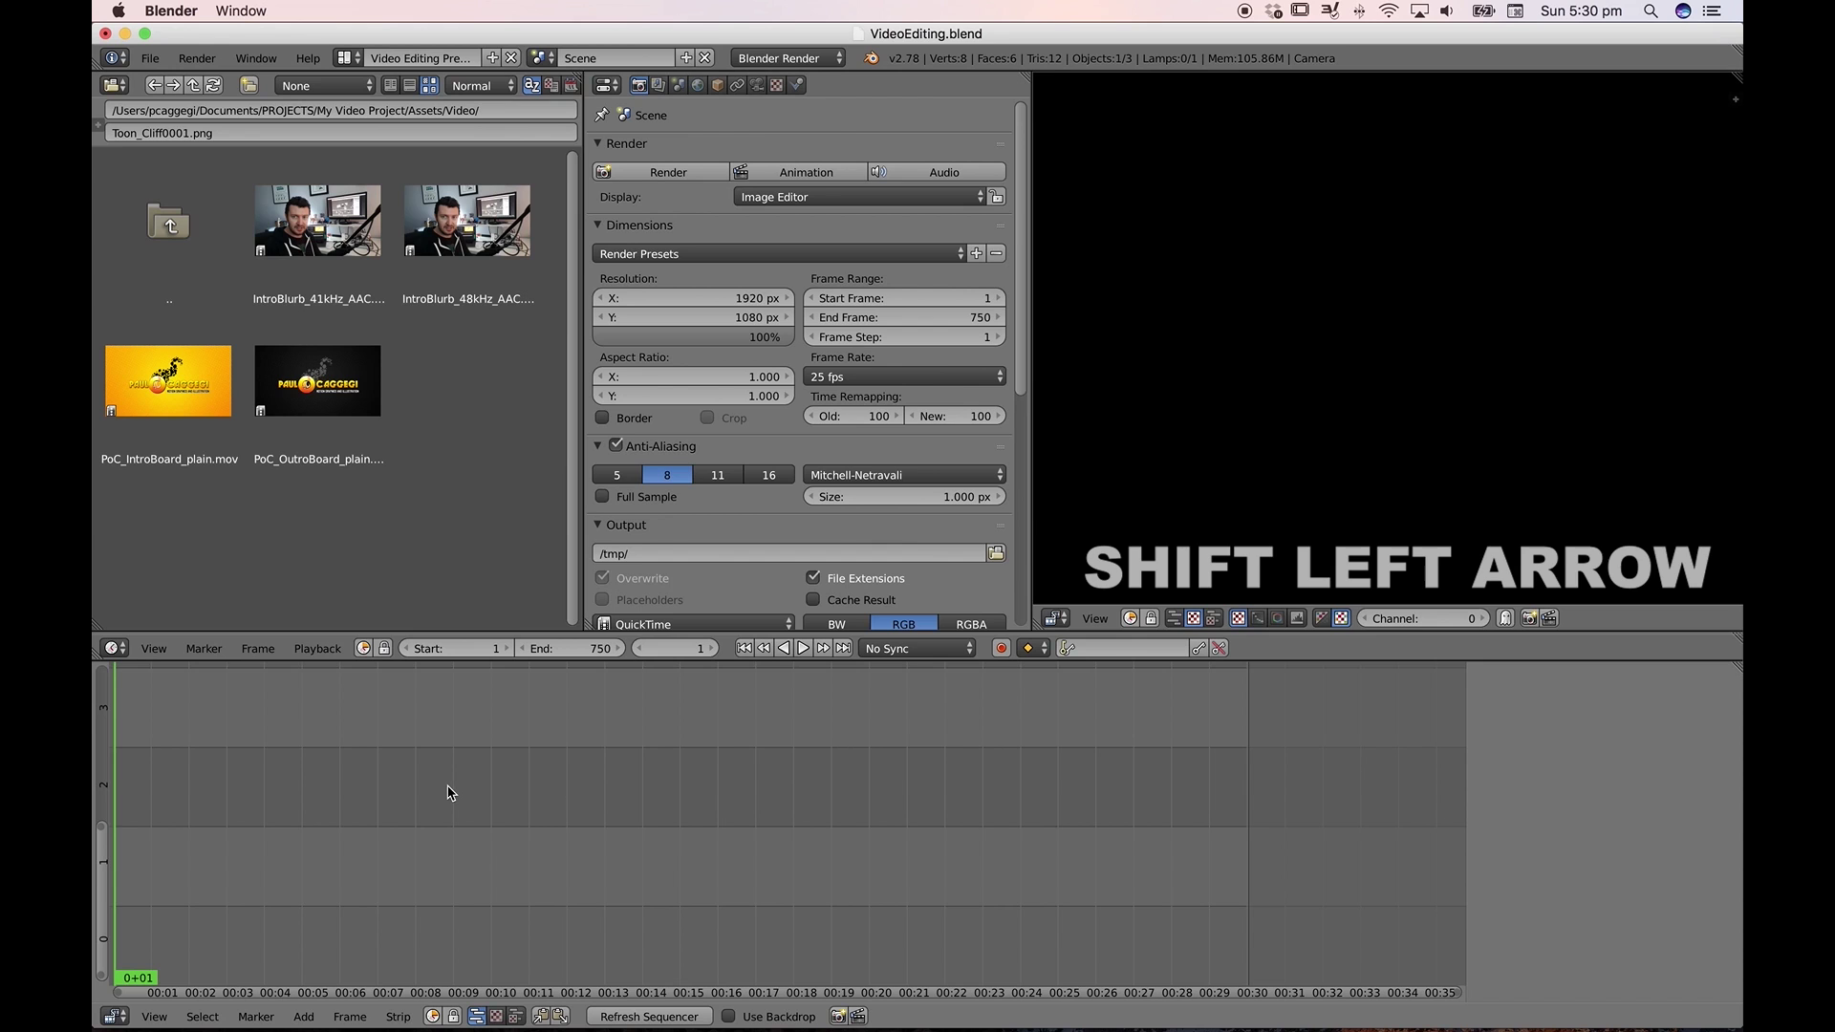
drag(180, 403, 156, 875)
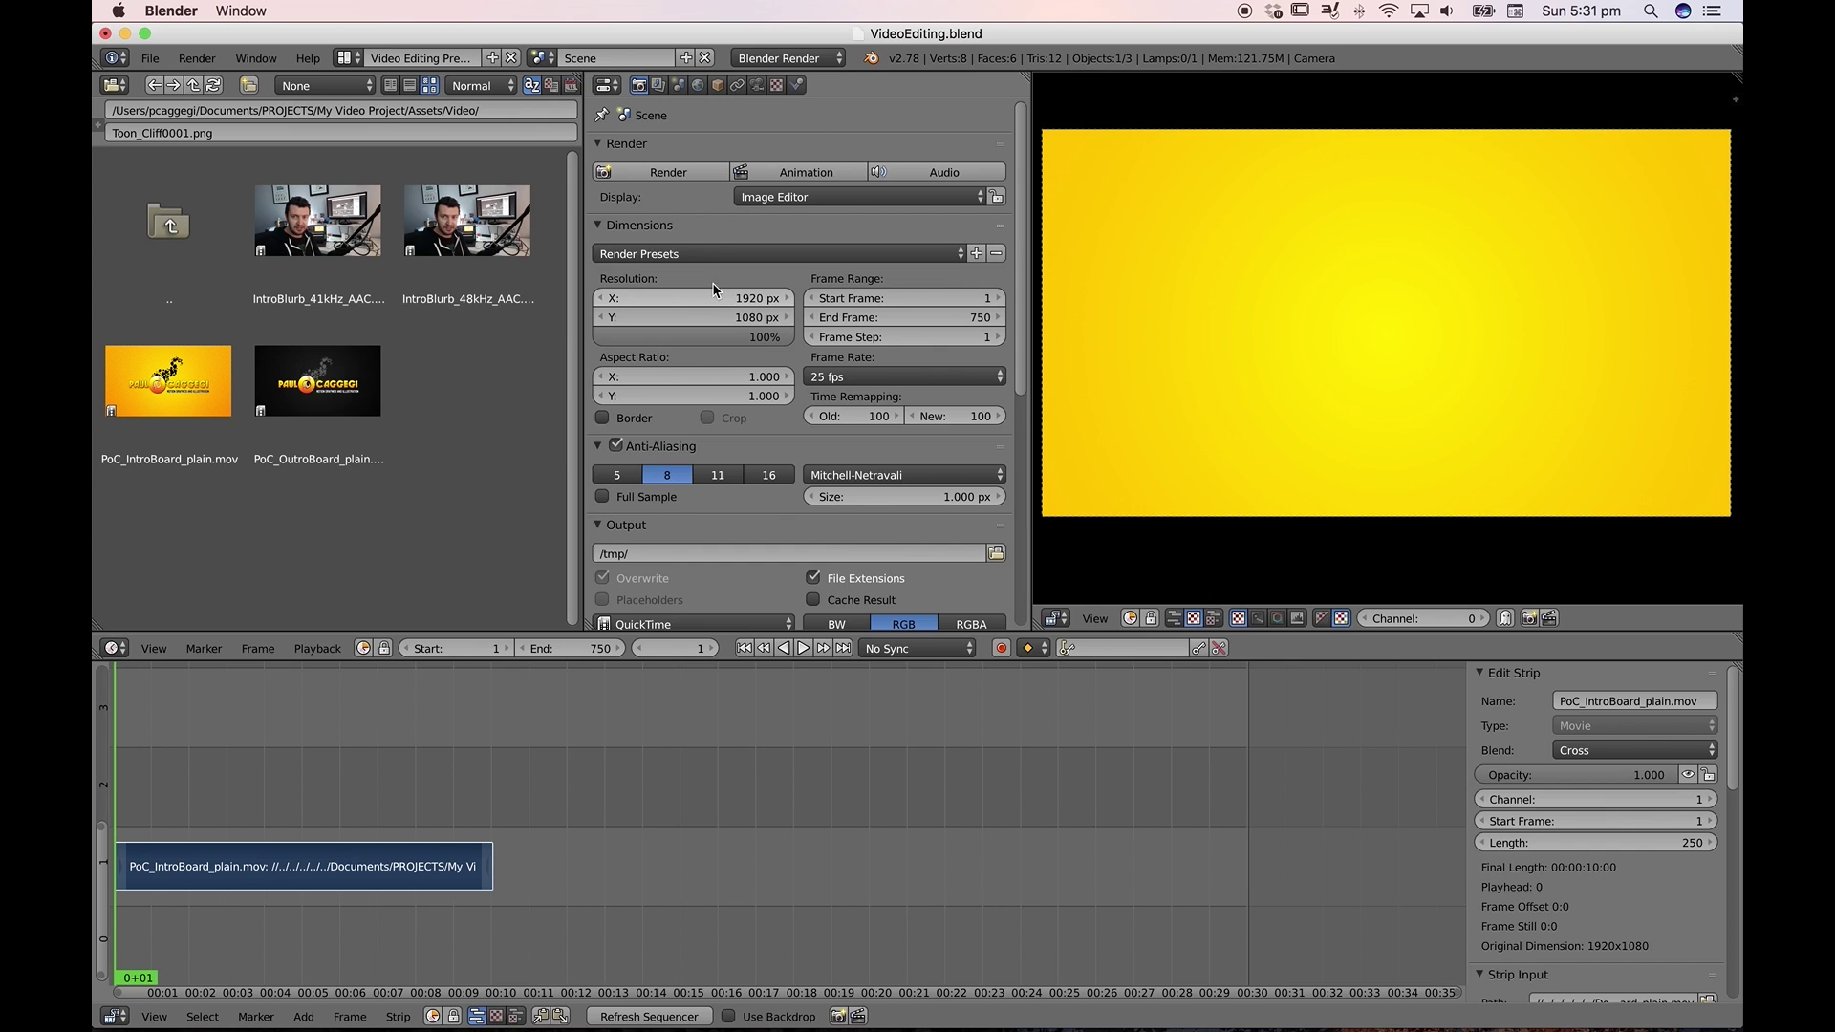
Set the vertical render resolution to 1920 px and preview the stretched clip at frame 128
click(751, 319)
text(1)
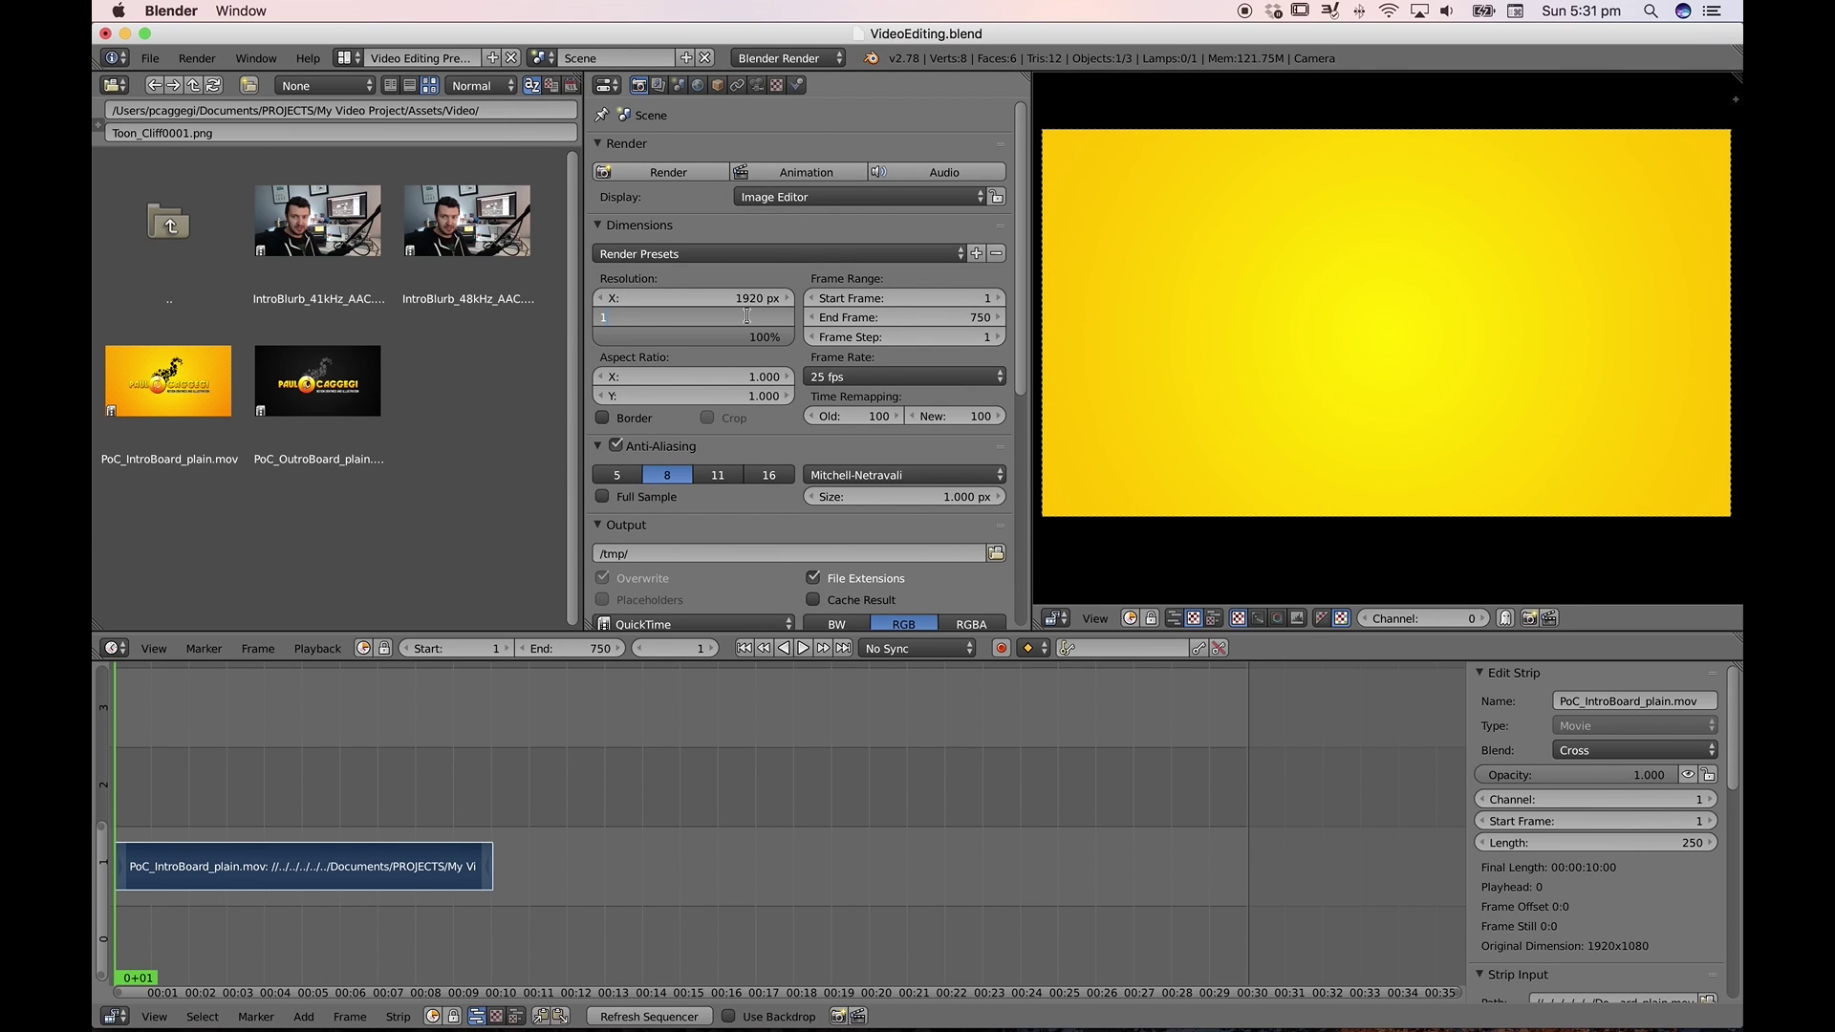
text(920)
key(Return)
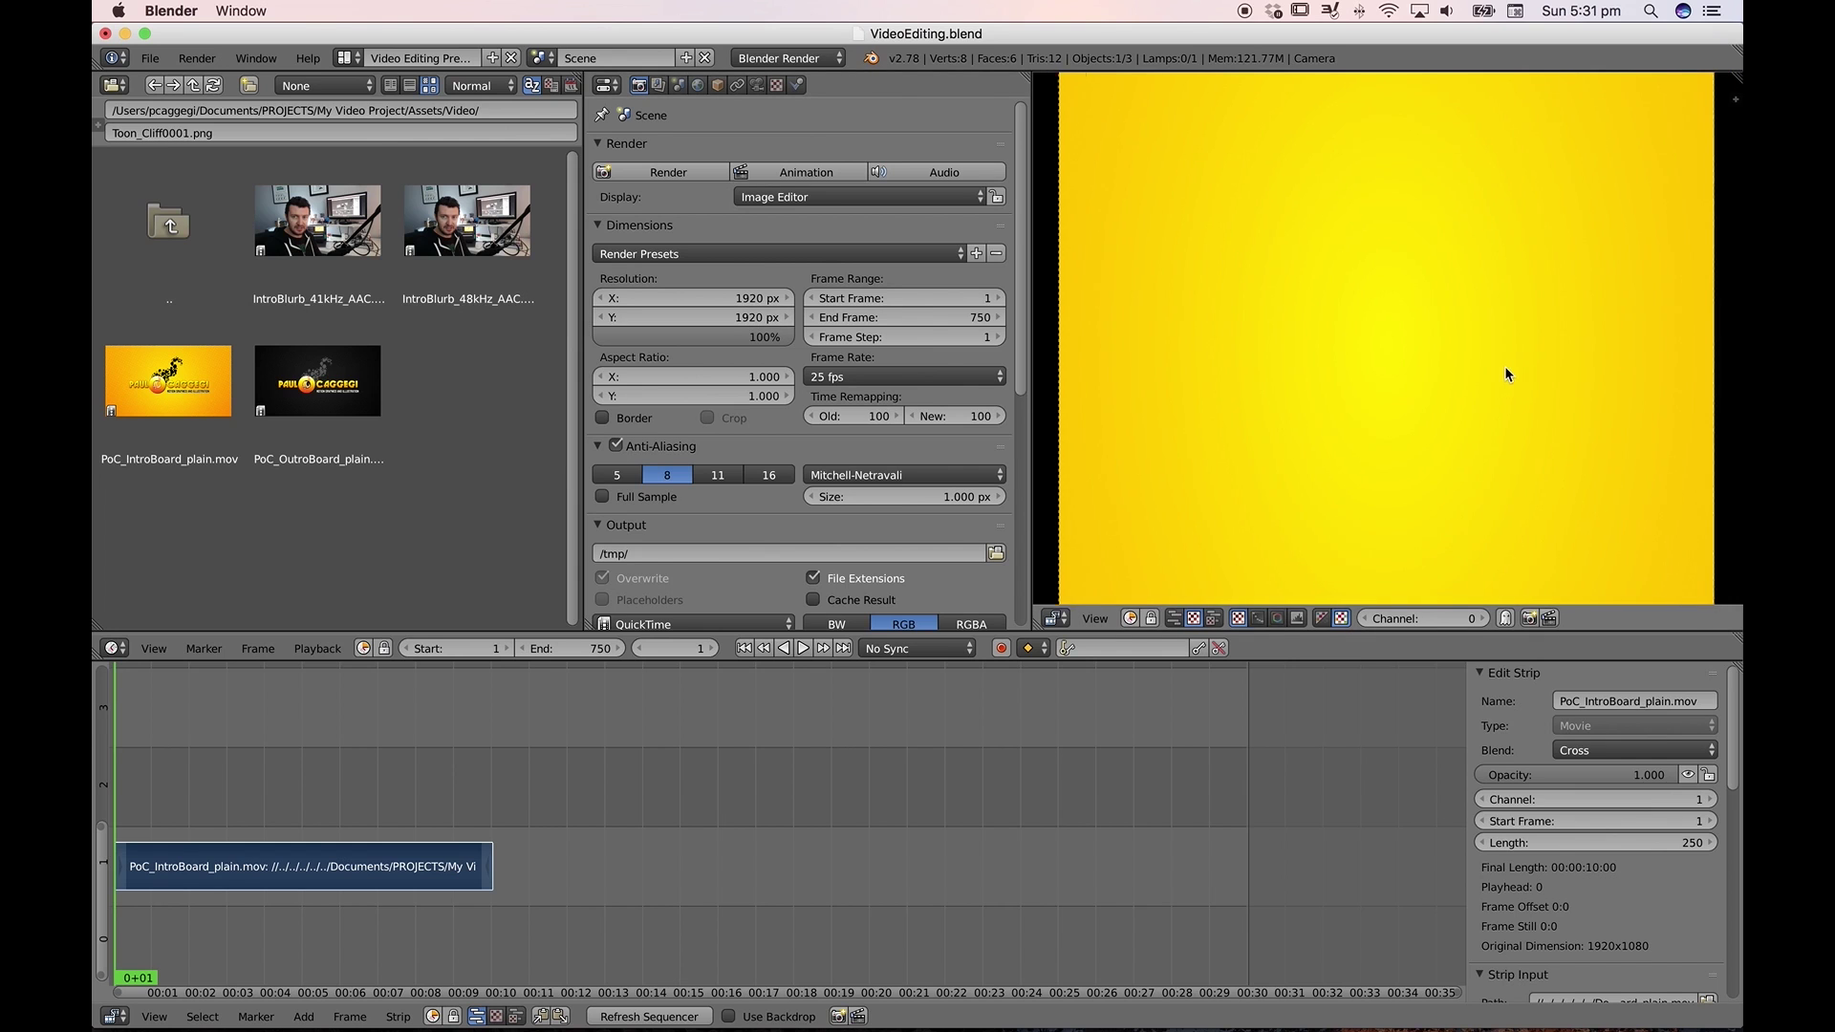
scroll(1504, 367, down, 1)
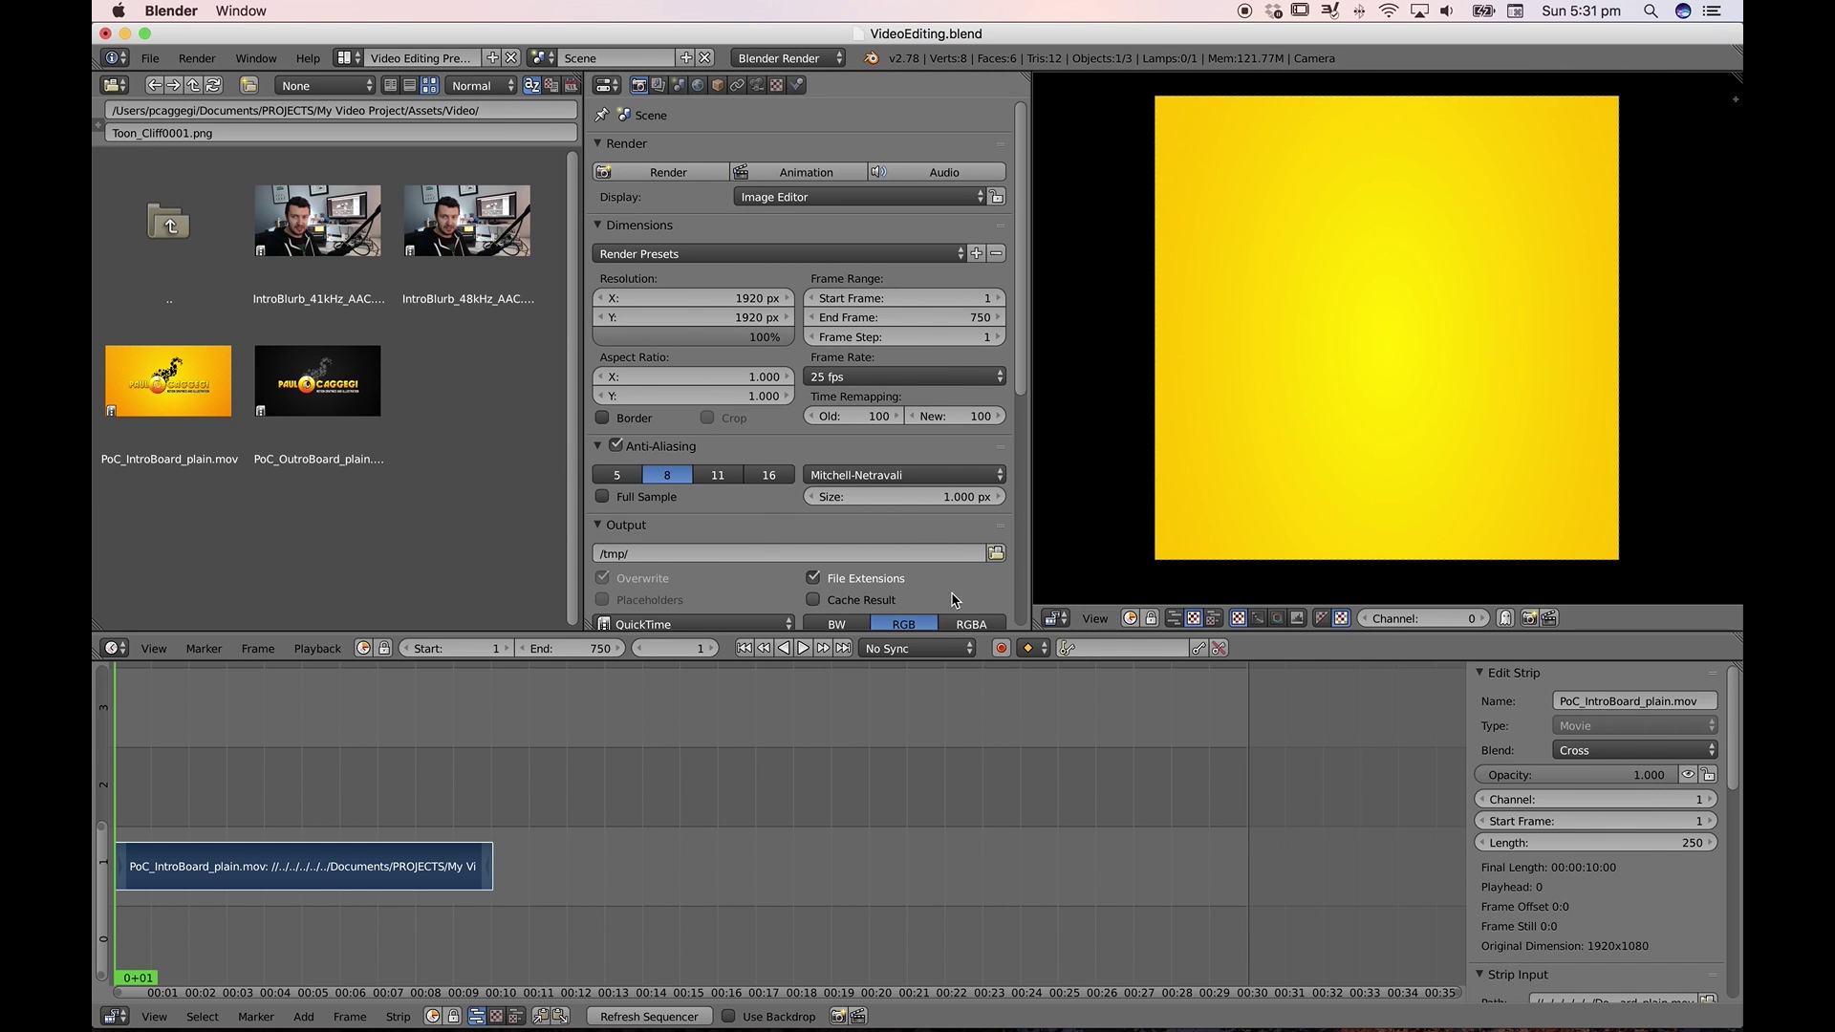
drag(242, 713, 303, 724)
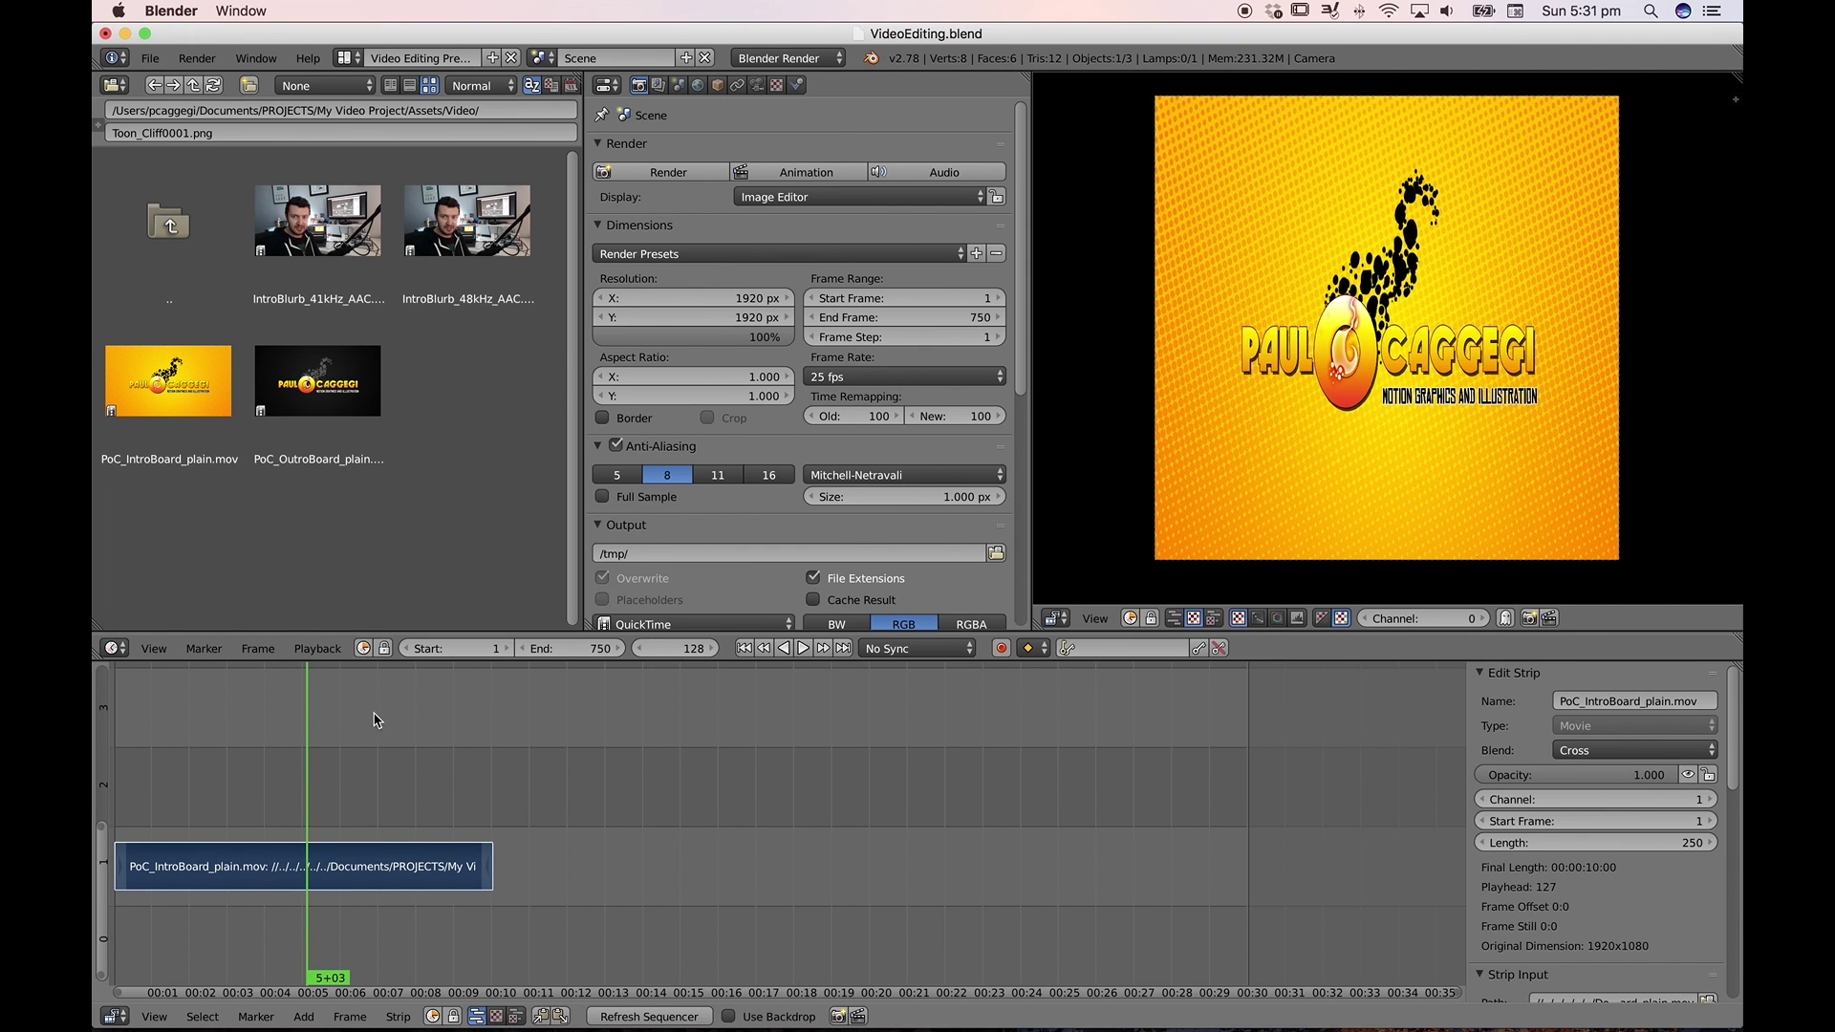
Set the vertical render resolution back to 1080 px
click(740, 323)
text(1080)
key(Return)
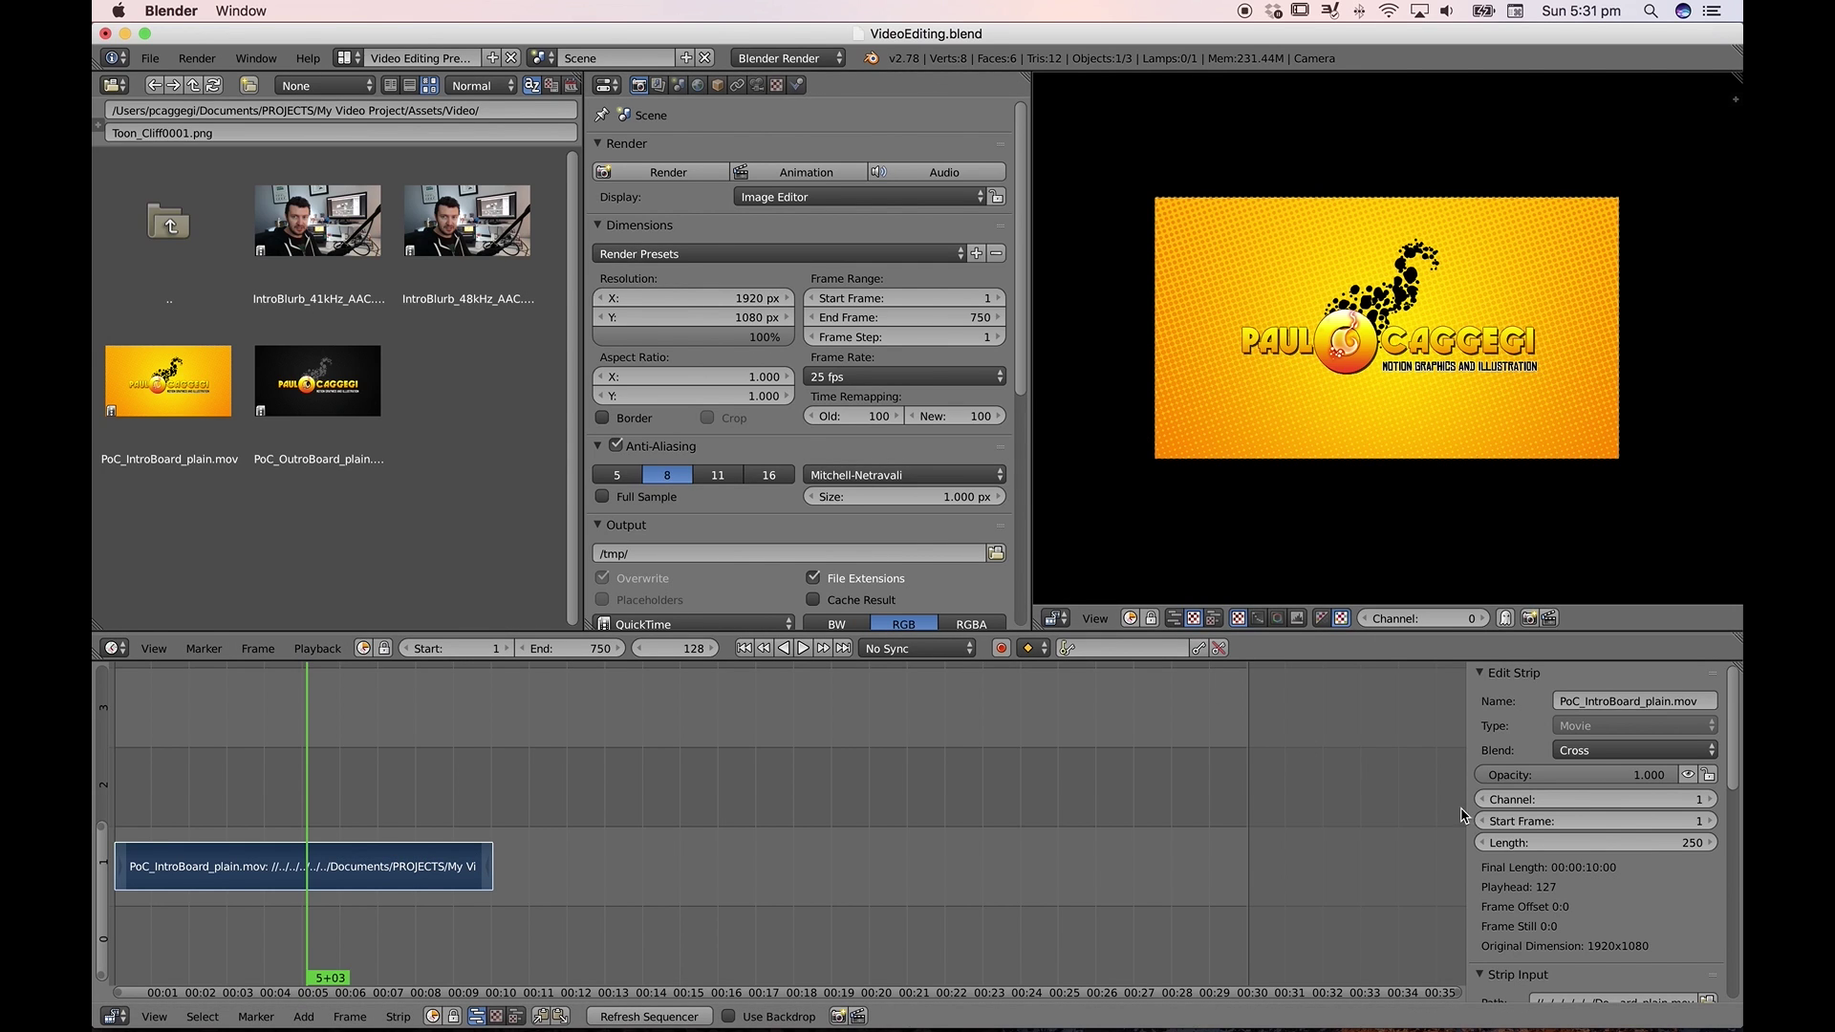
Widen the sequencer's properties sidebar, look through the strip's Edit Strip, Strip Input and Filter settings, and narrow the sidebar again
drag(1466, 806, 1349, 807)
scroll(1550, 919, down, 6)
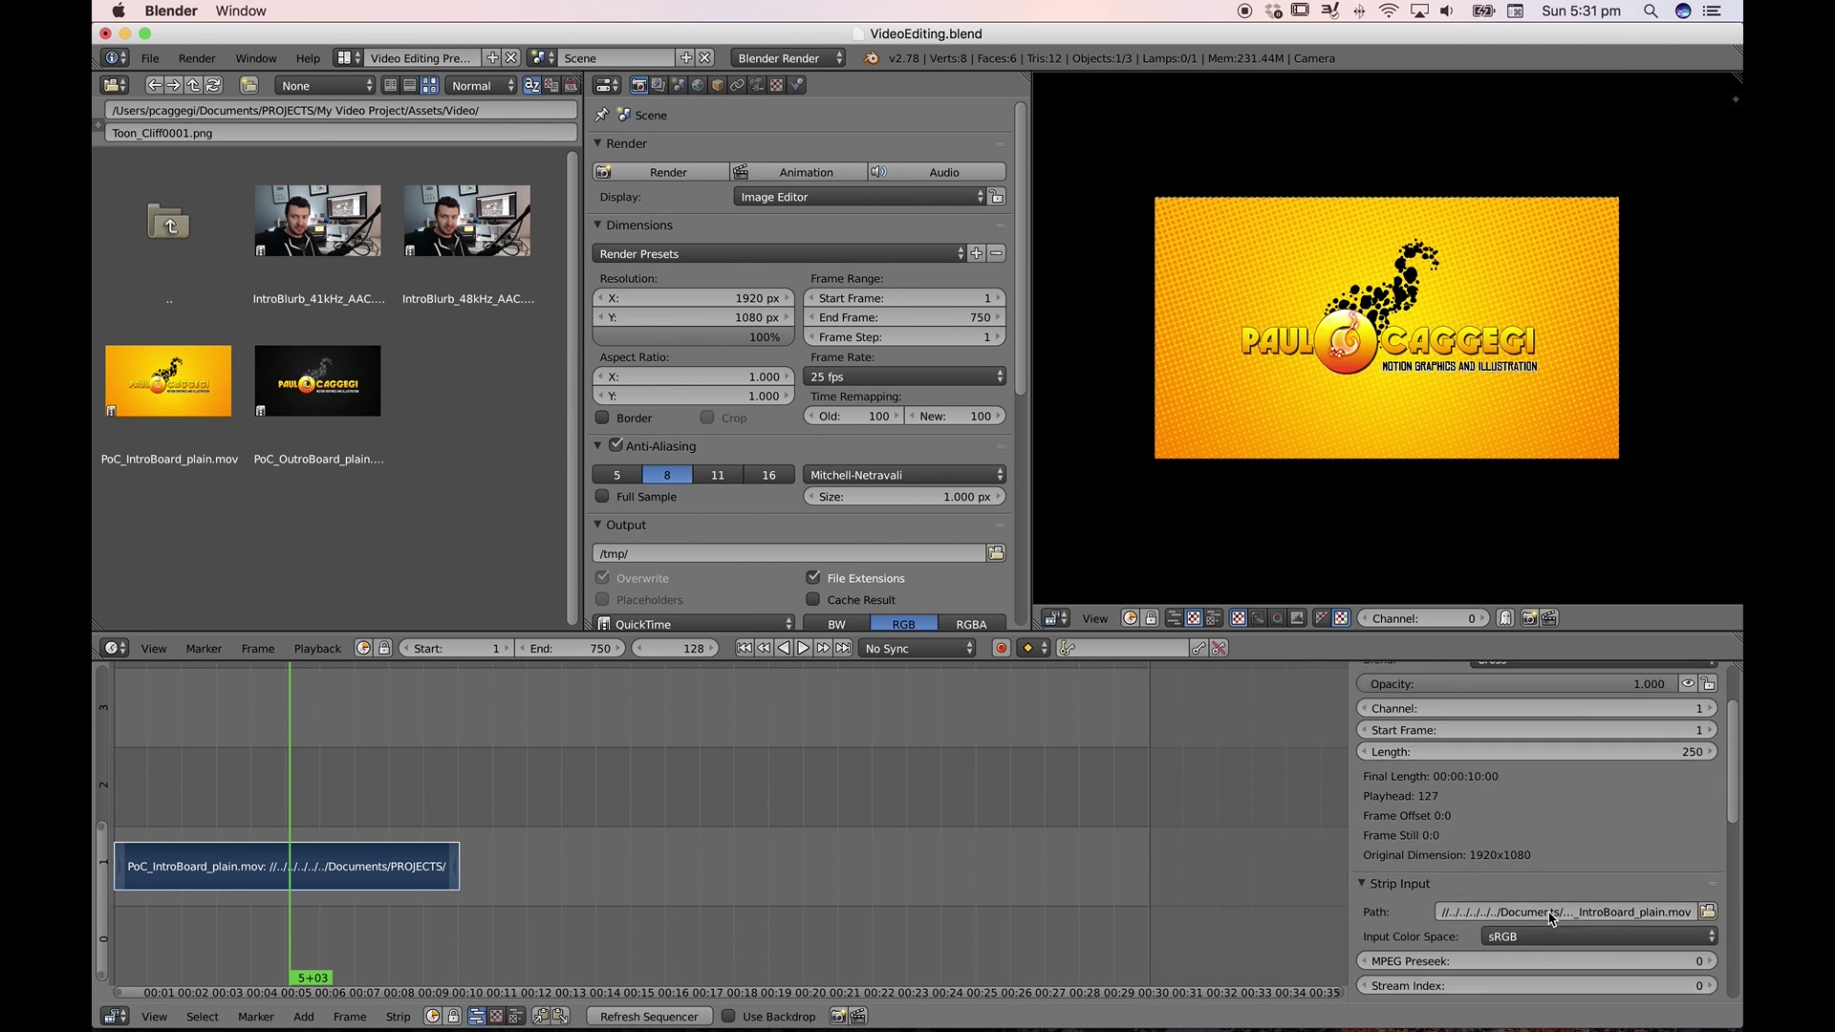
scroll(1549, 919, down, 7)
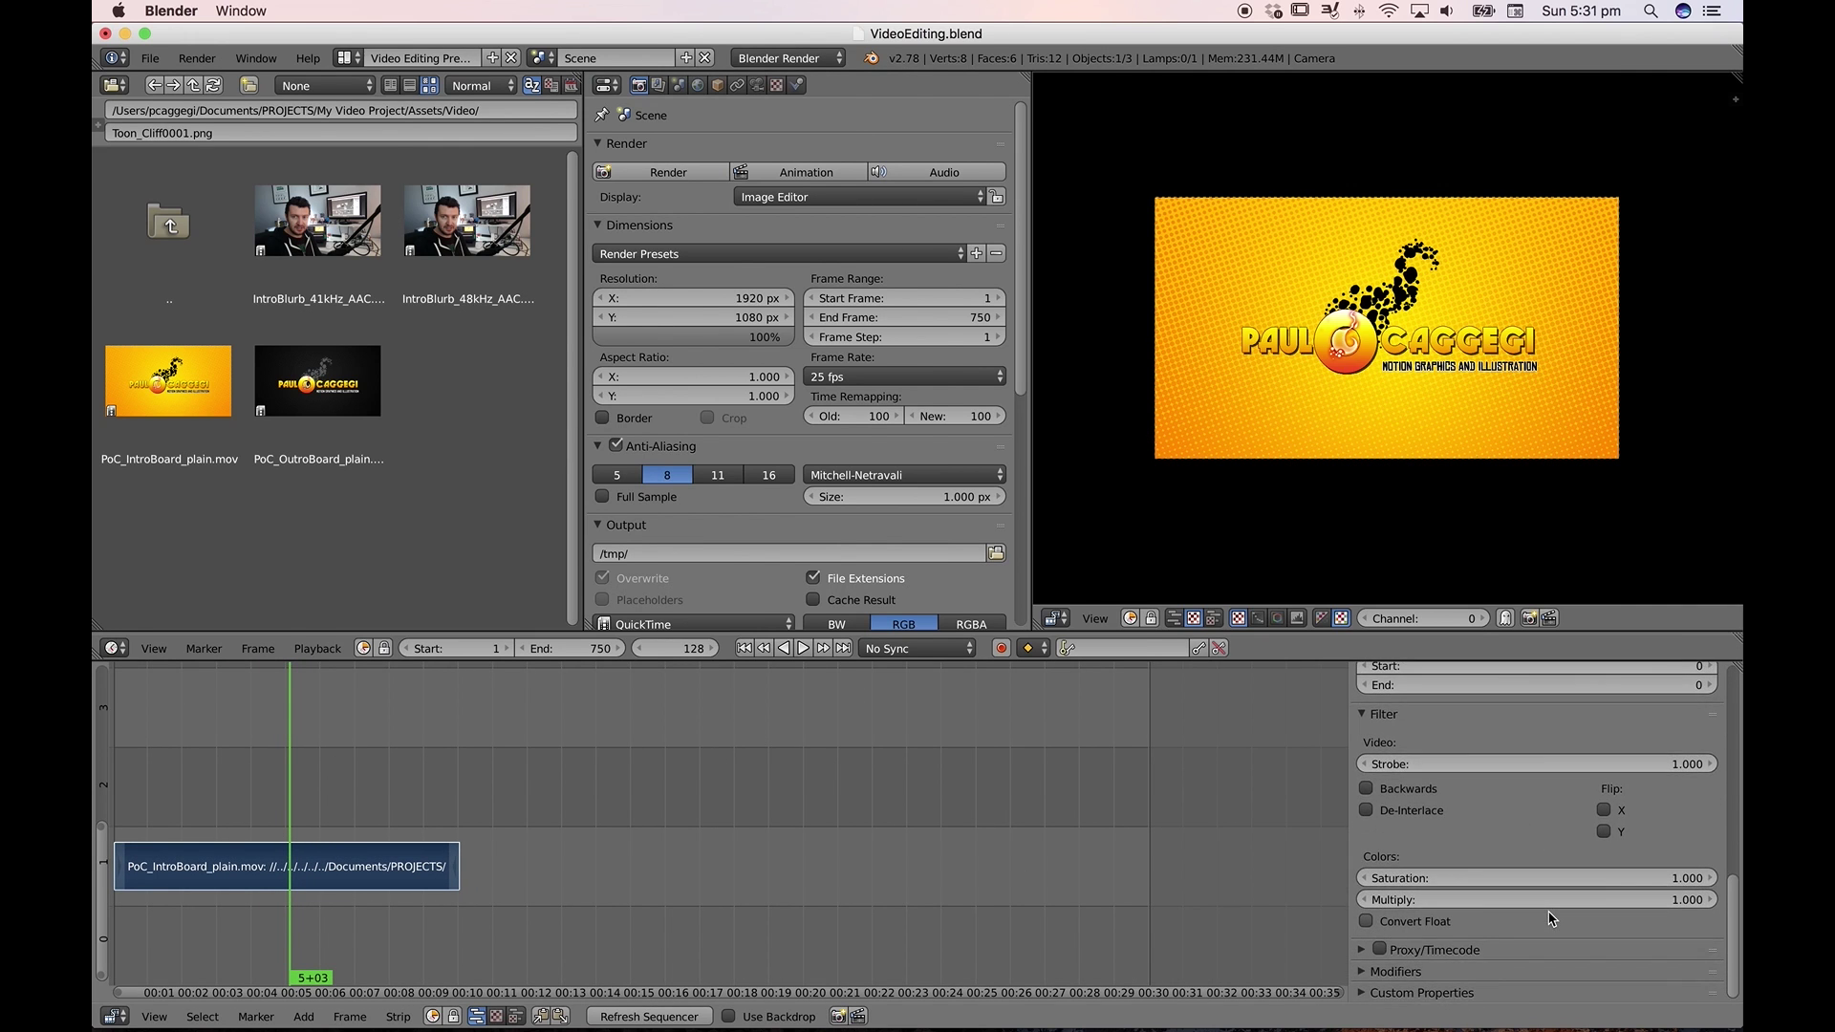
scroll(1550, 920, up, 12)
scroll(1546, 908, down, 4)
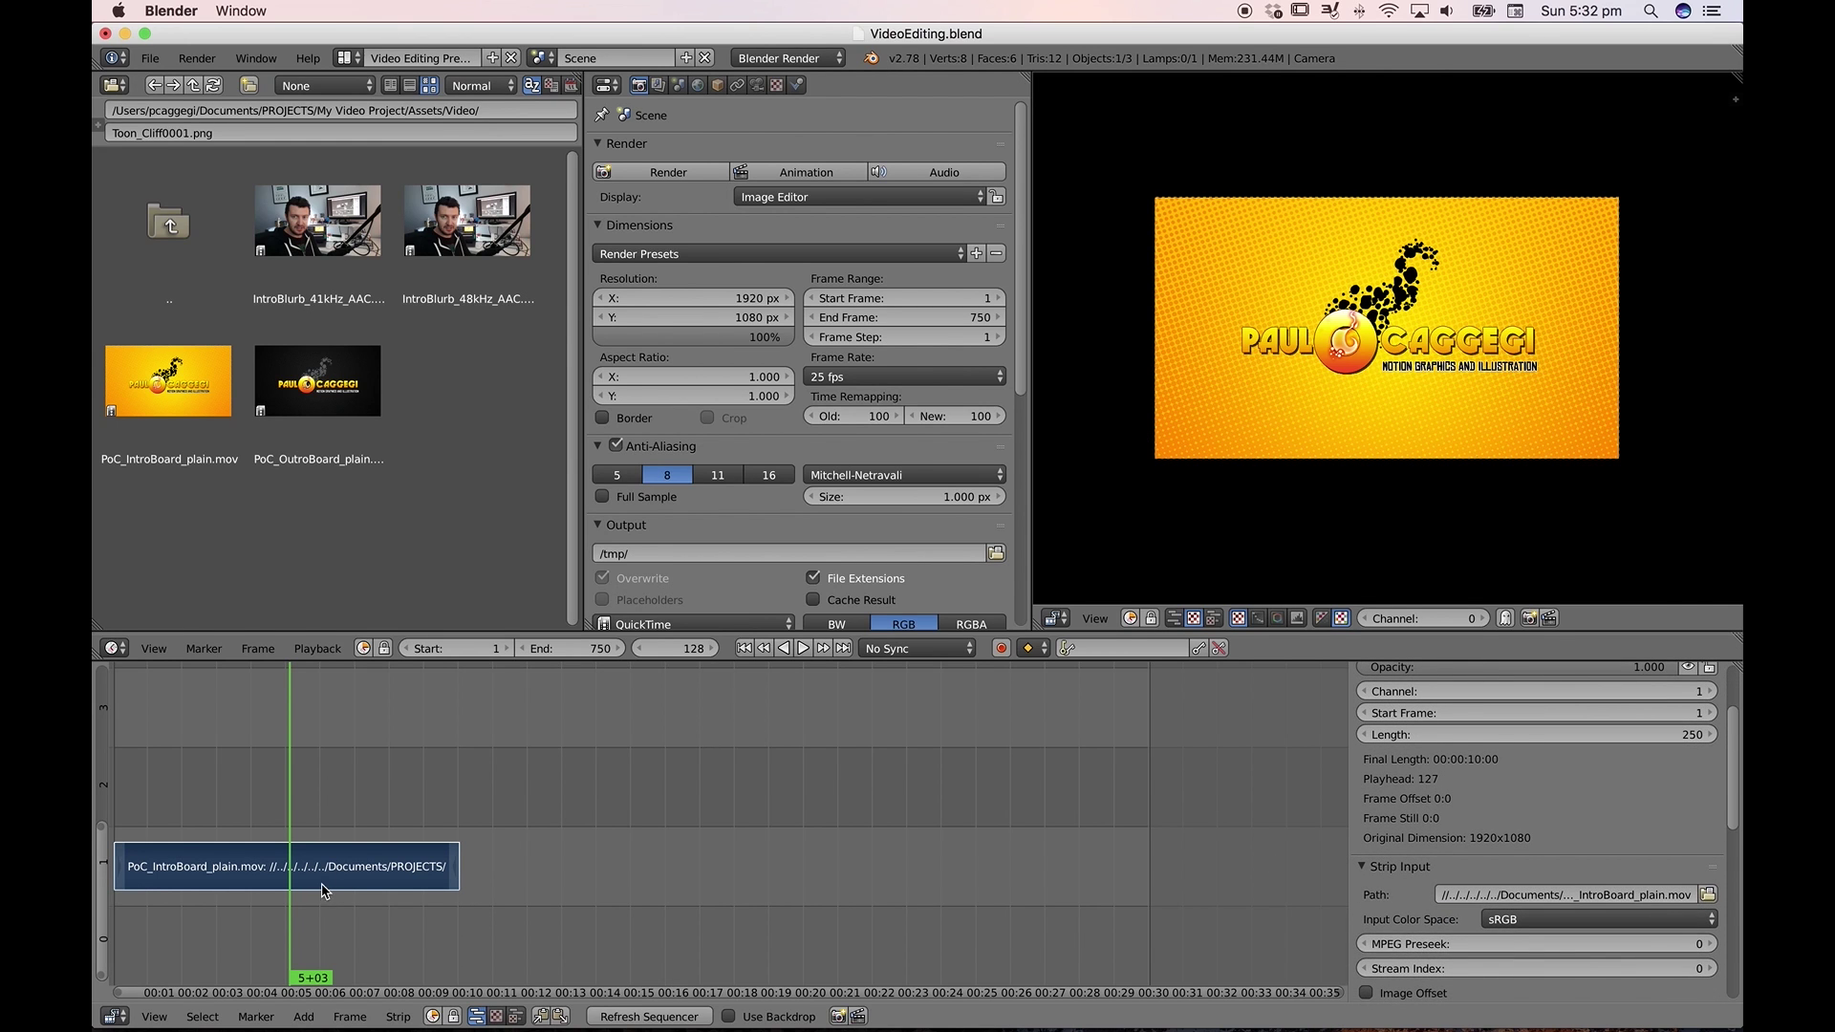
drag(1349, 789, 1464, 791)
scroll(1624, 719, up, 2)
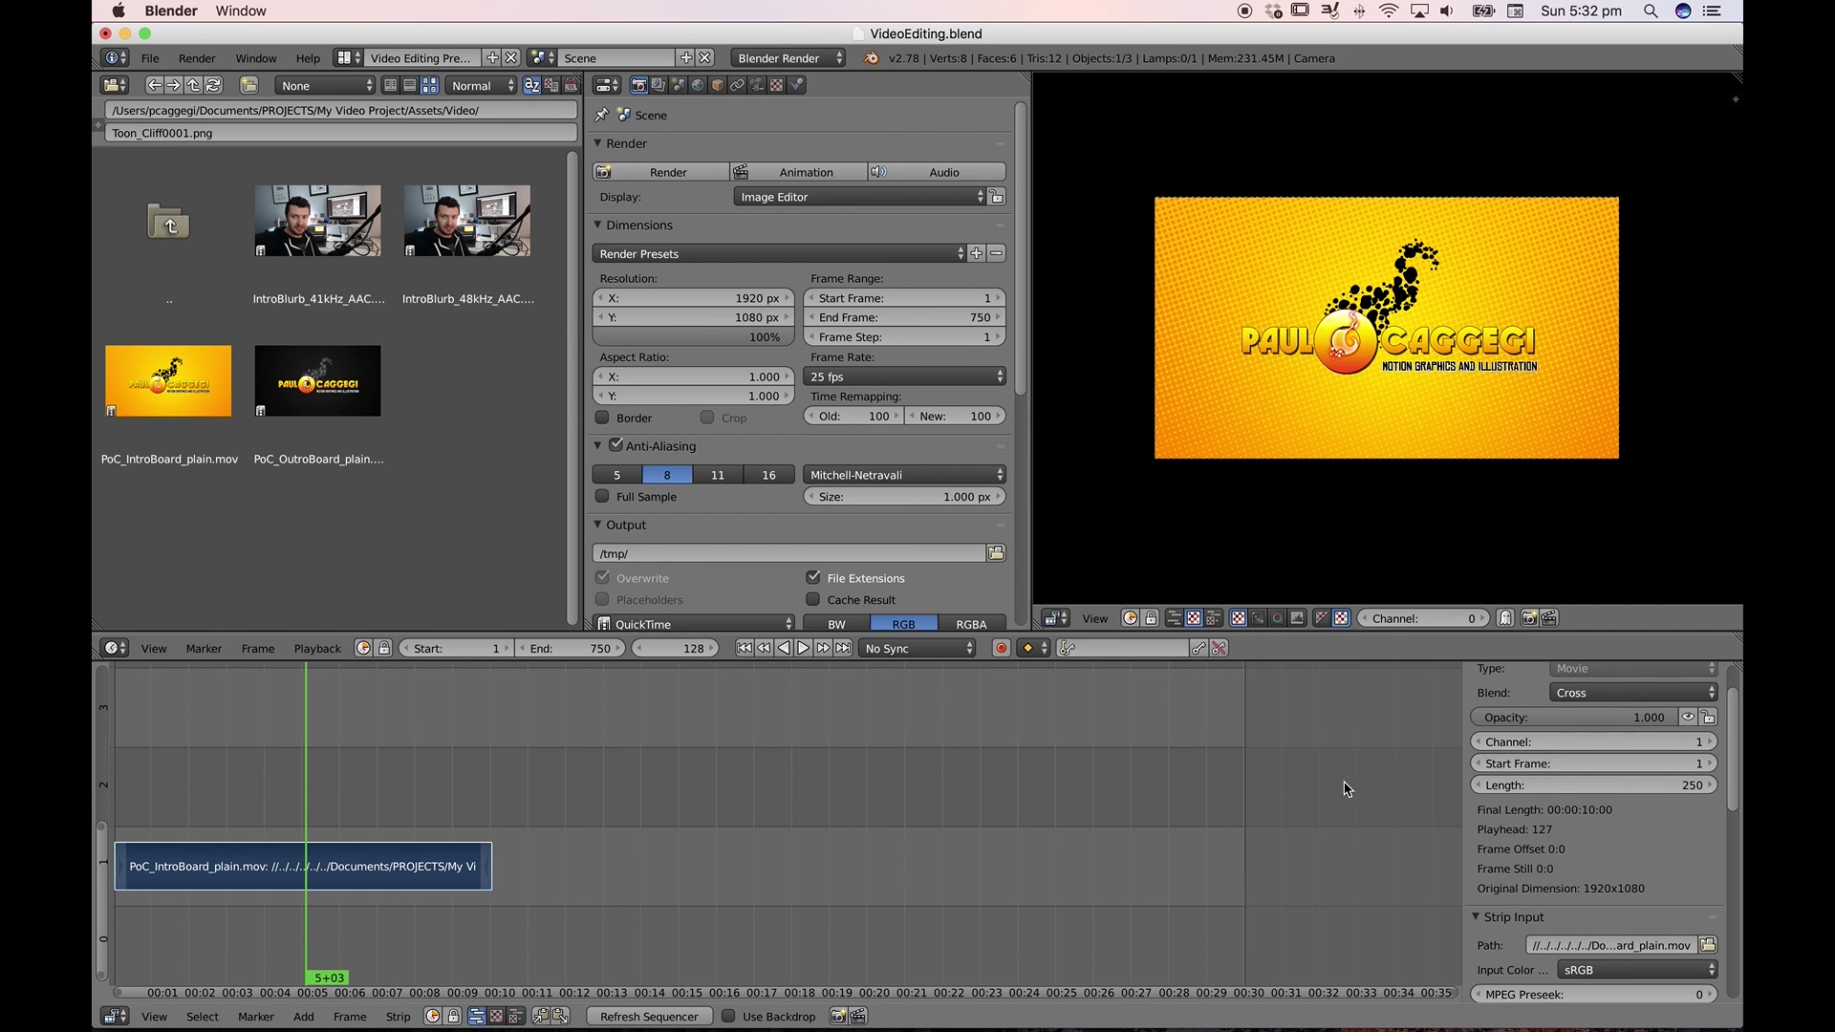
Hide and reshow the sequencer's properties sidebar and review the selected strip's Edit Strip and Strip Input settings
key(n)
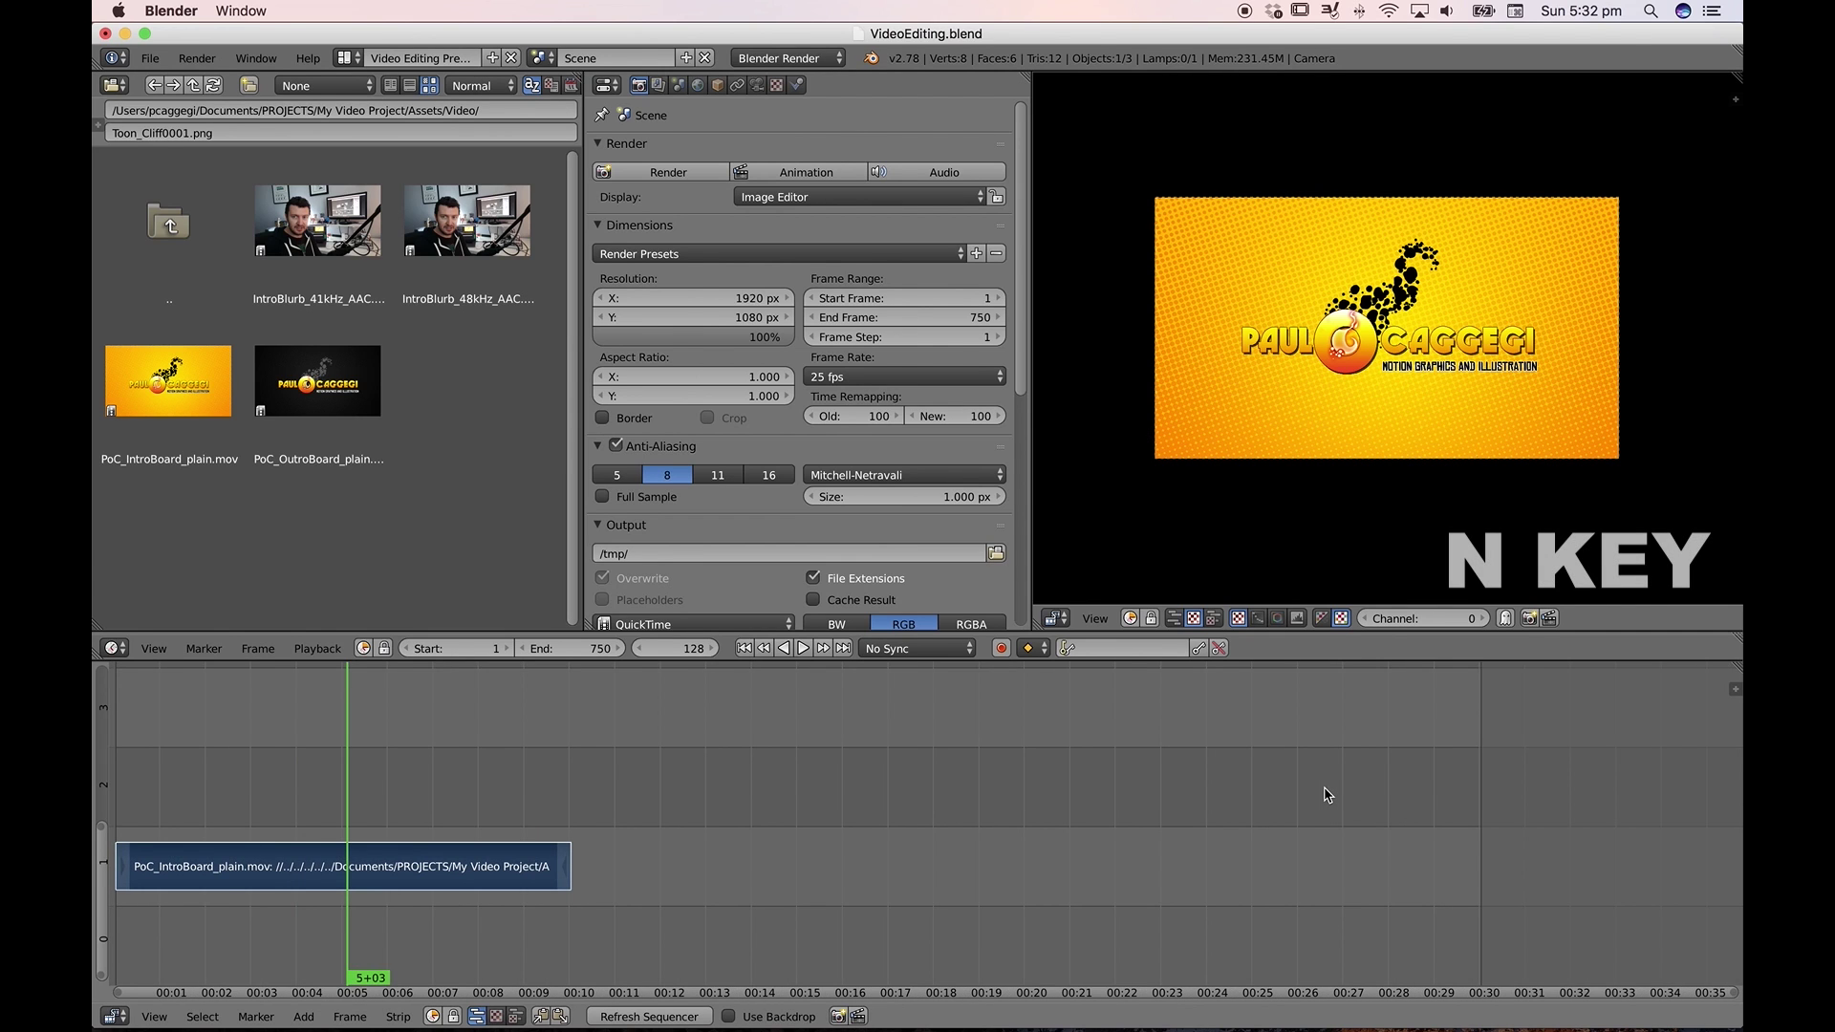
key(n)
scroll(1615, 883, up, 3)
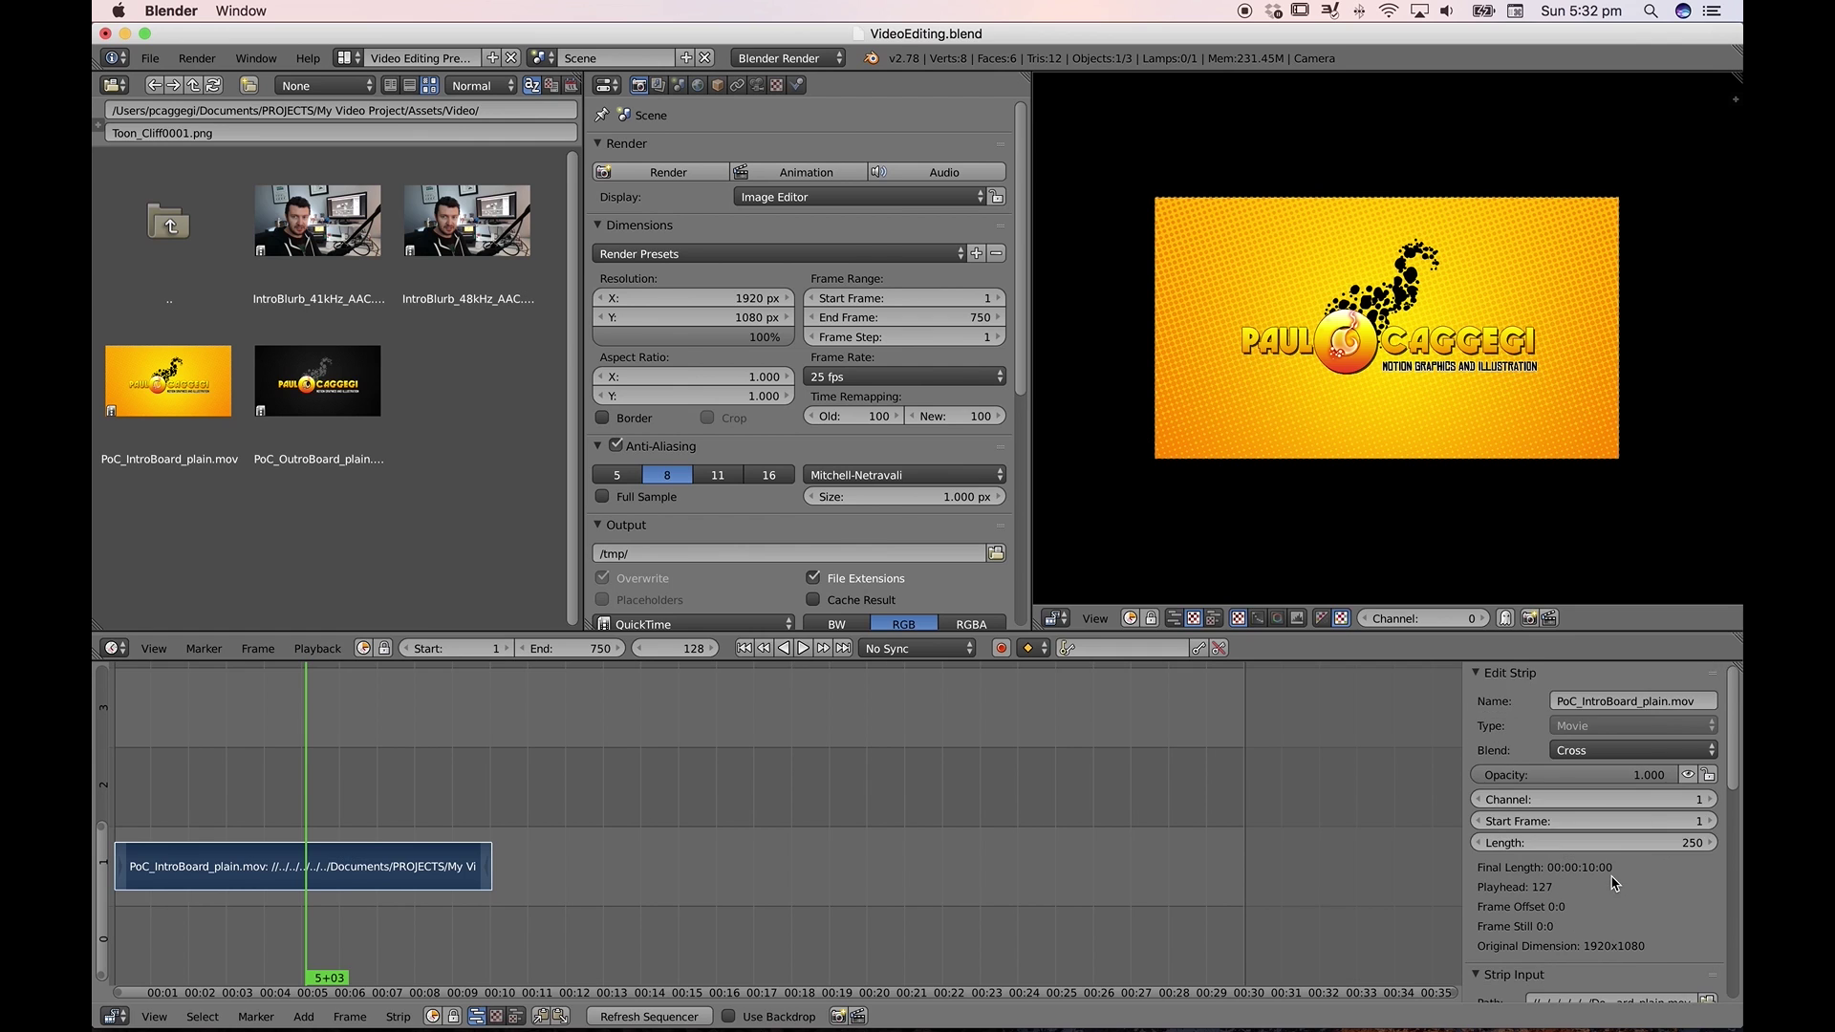
scroll(1523, 726, down, 5)
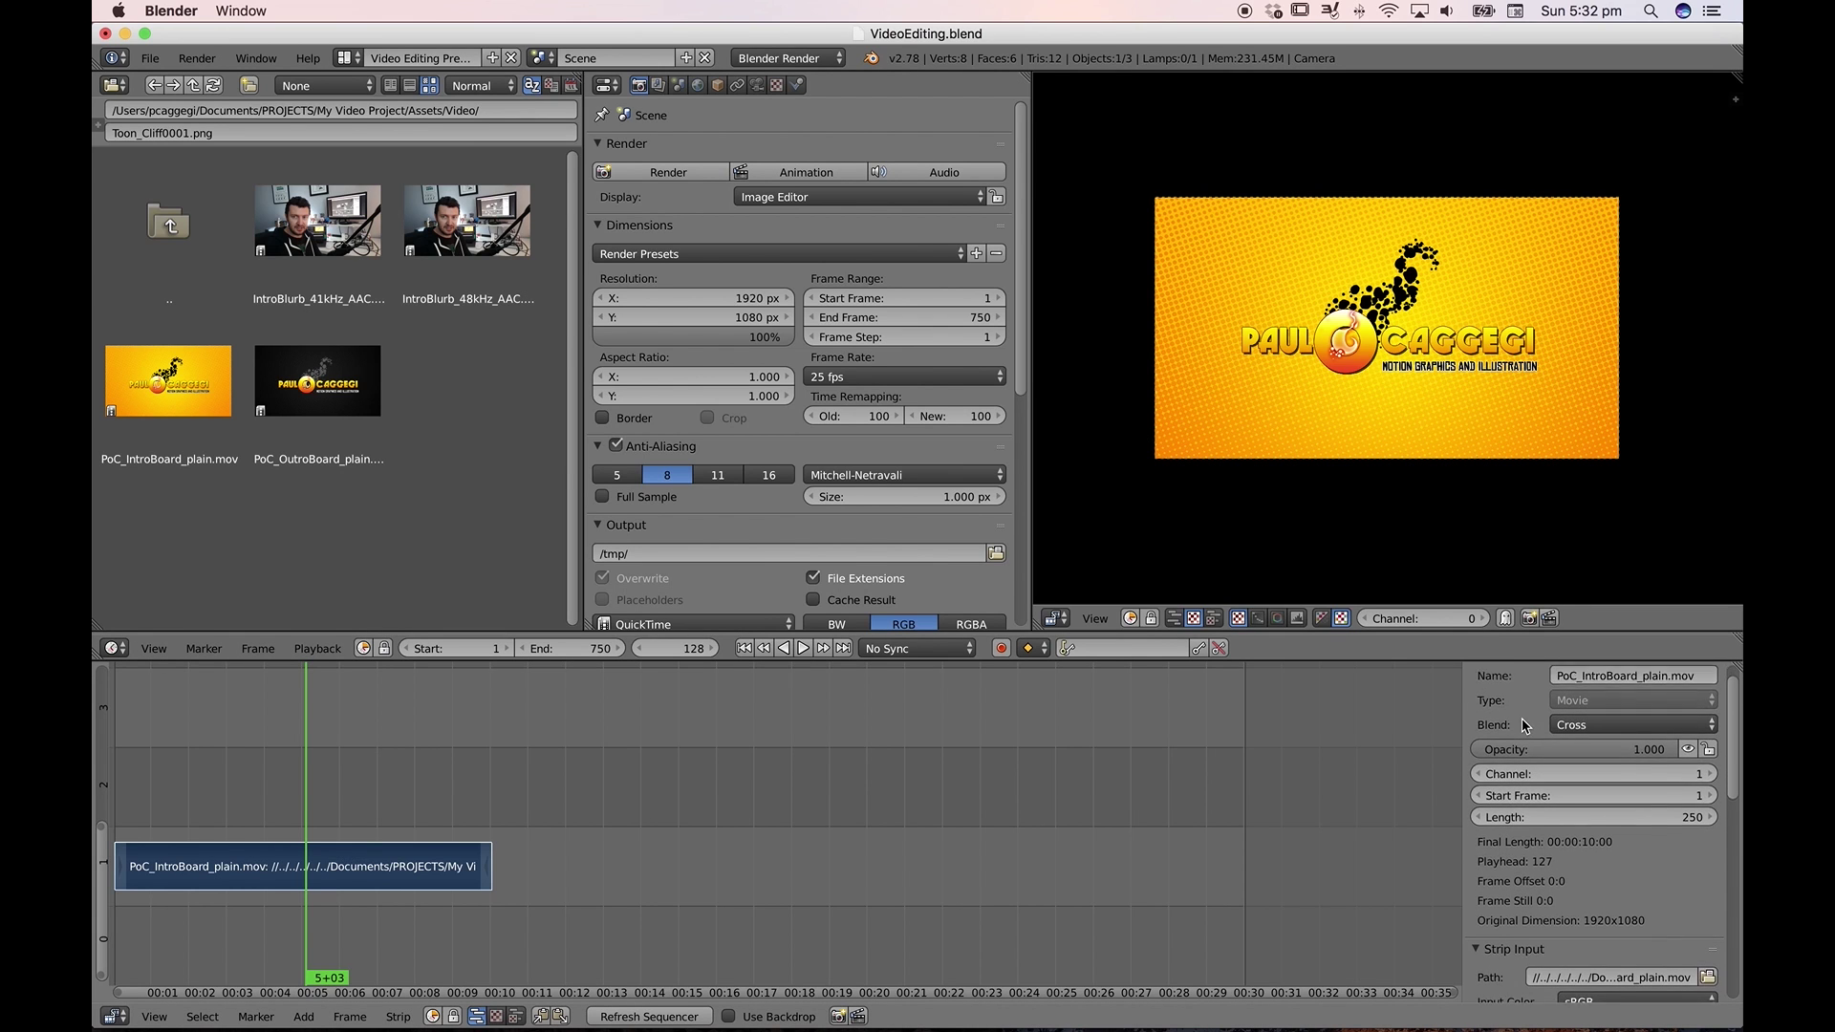
scroll(1523, 726, down, 6)
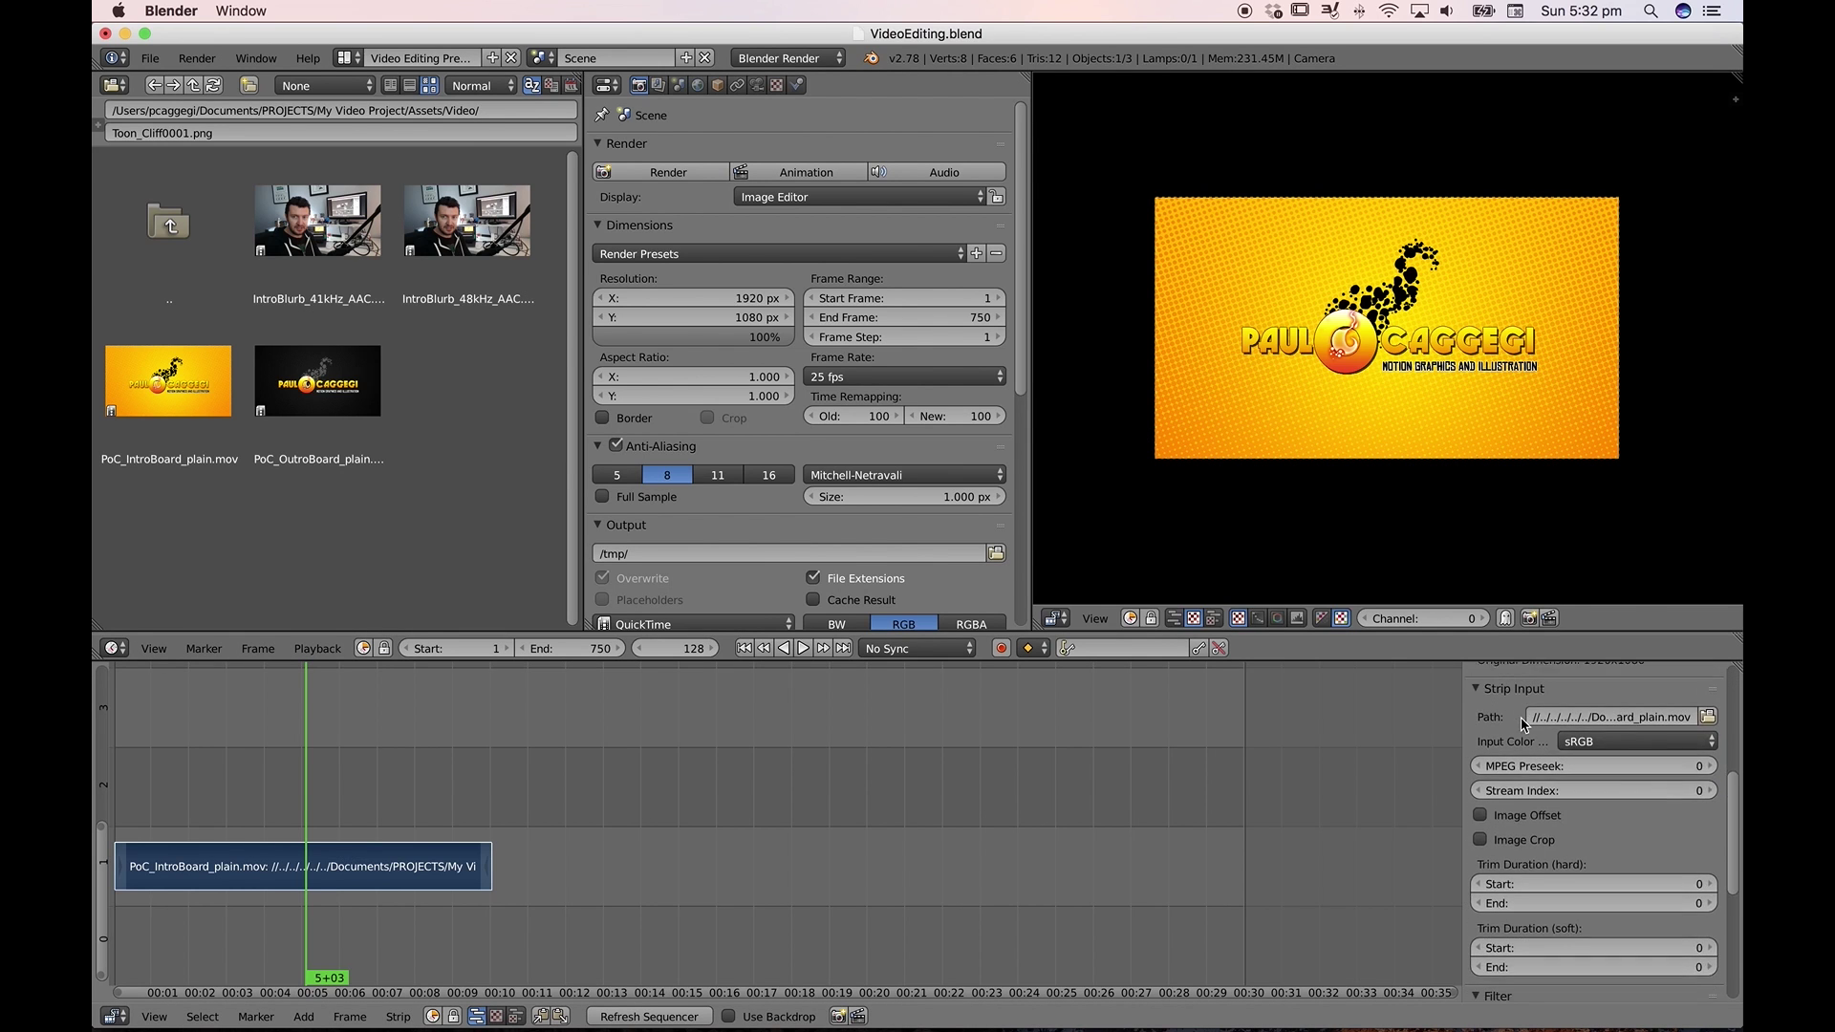
Enable Image Offset for the intro strip, try shifting the image horizontally, and reset the X offset to 0
scroll(1521, 726, up, 2)
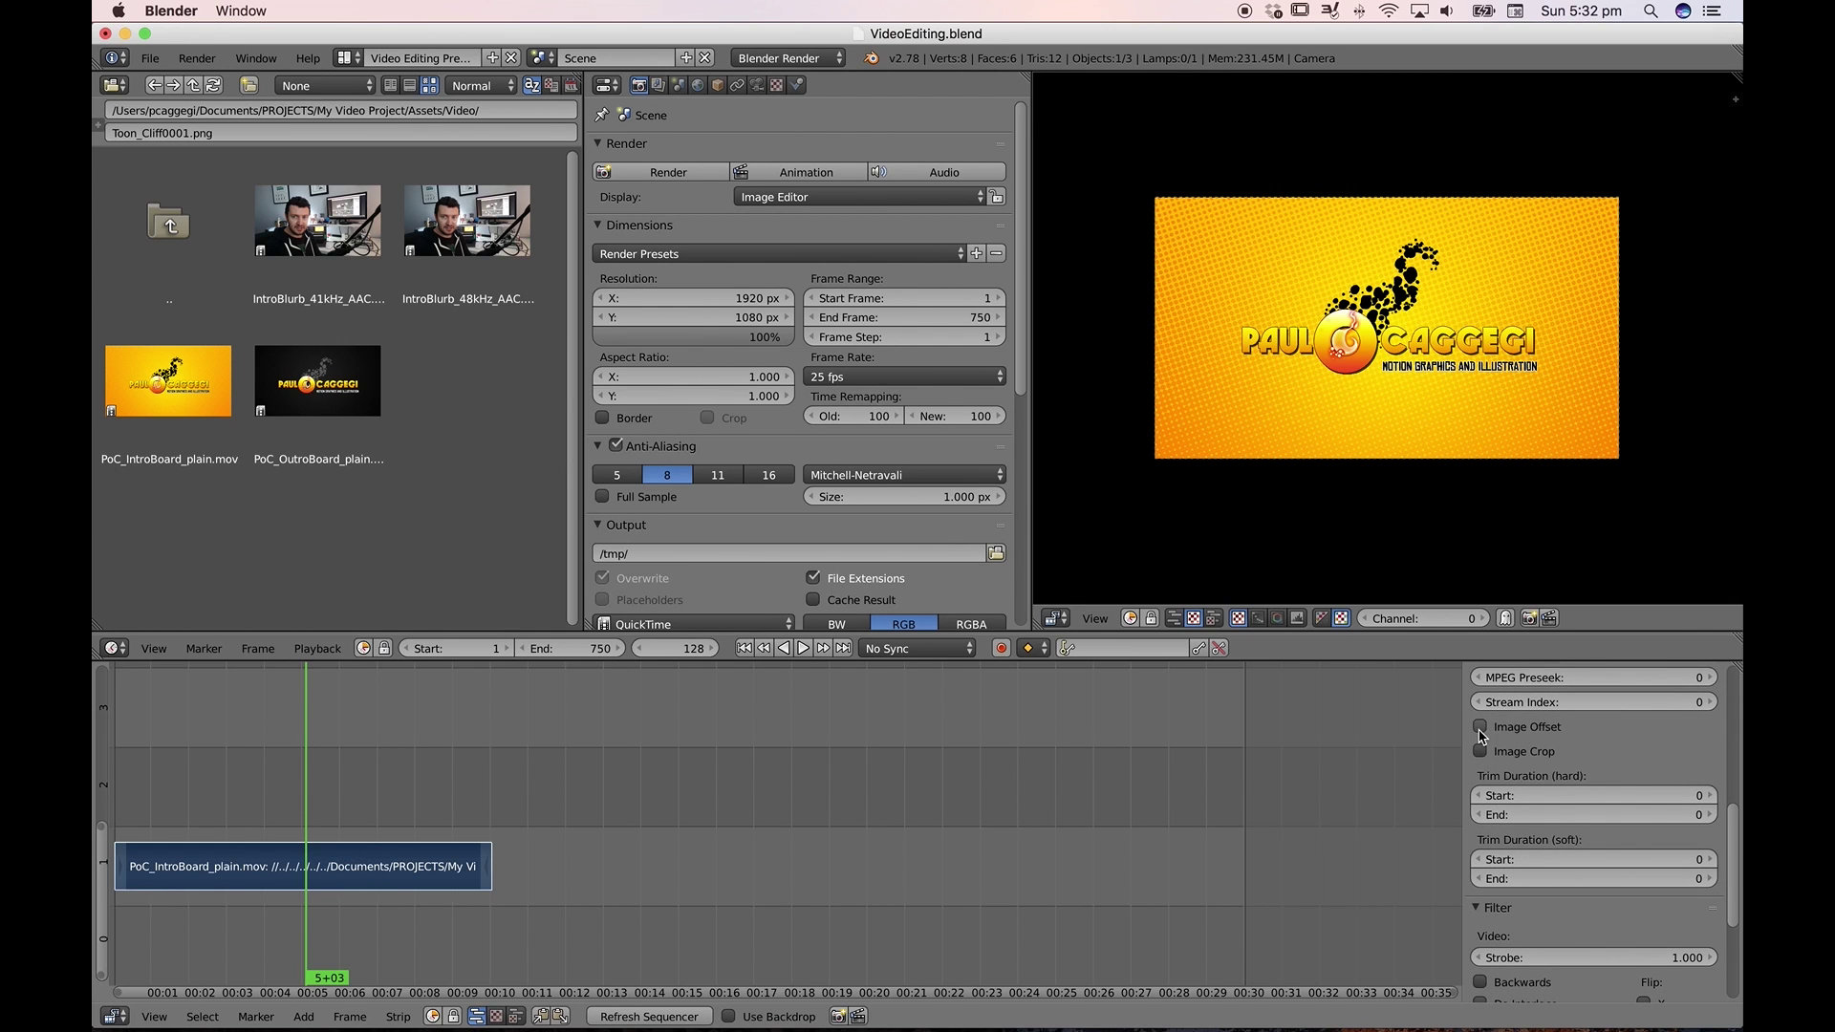
click(1482, 729)
mouse_move(1523, 752)
mouse_down()
mouse_move(1682, 752)
mouse_move(1386, 752)
mouse_move(1686, 772)
mouse_move(1475, 772)
mouse_move(1546, 772)
mouse_up()
click(1628, 748)
text(0)
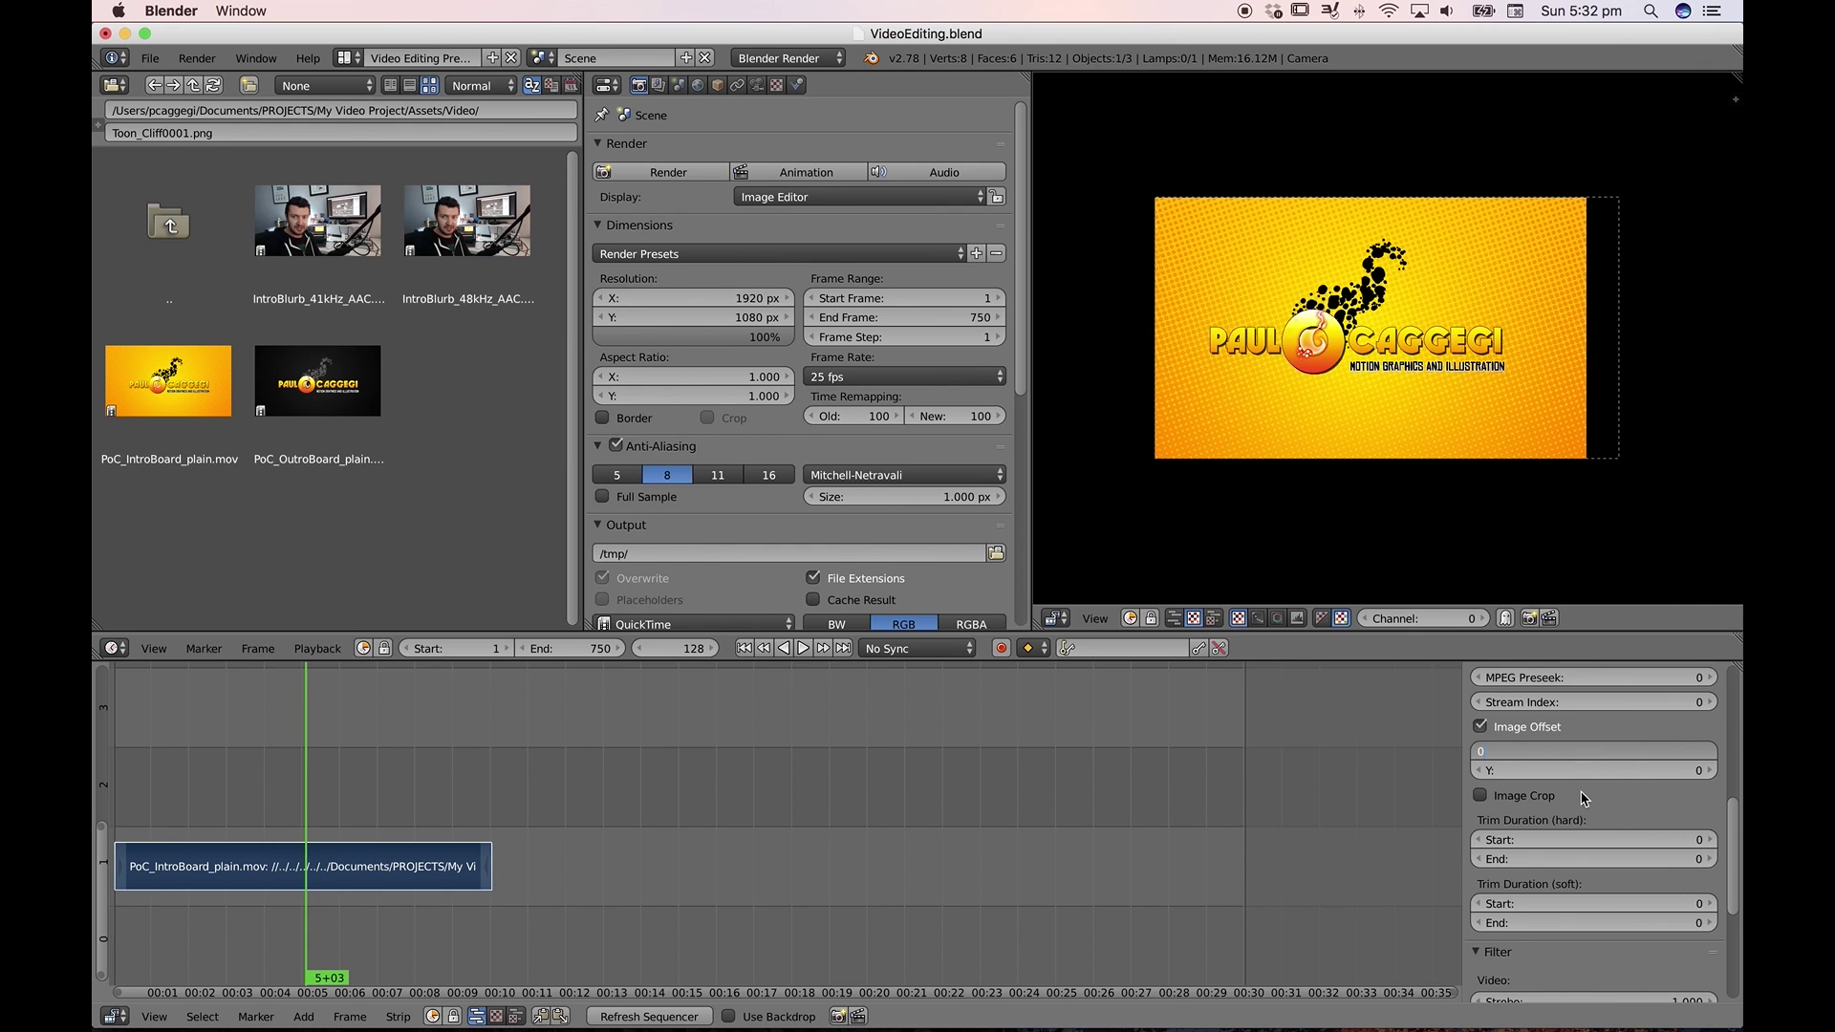
key(Return)
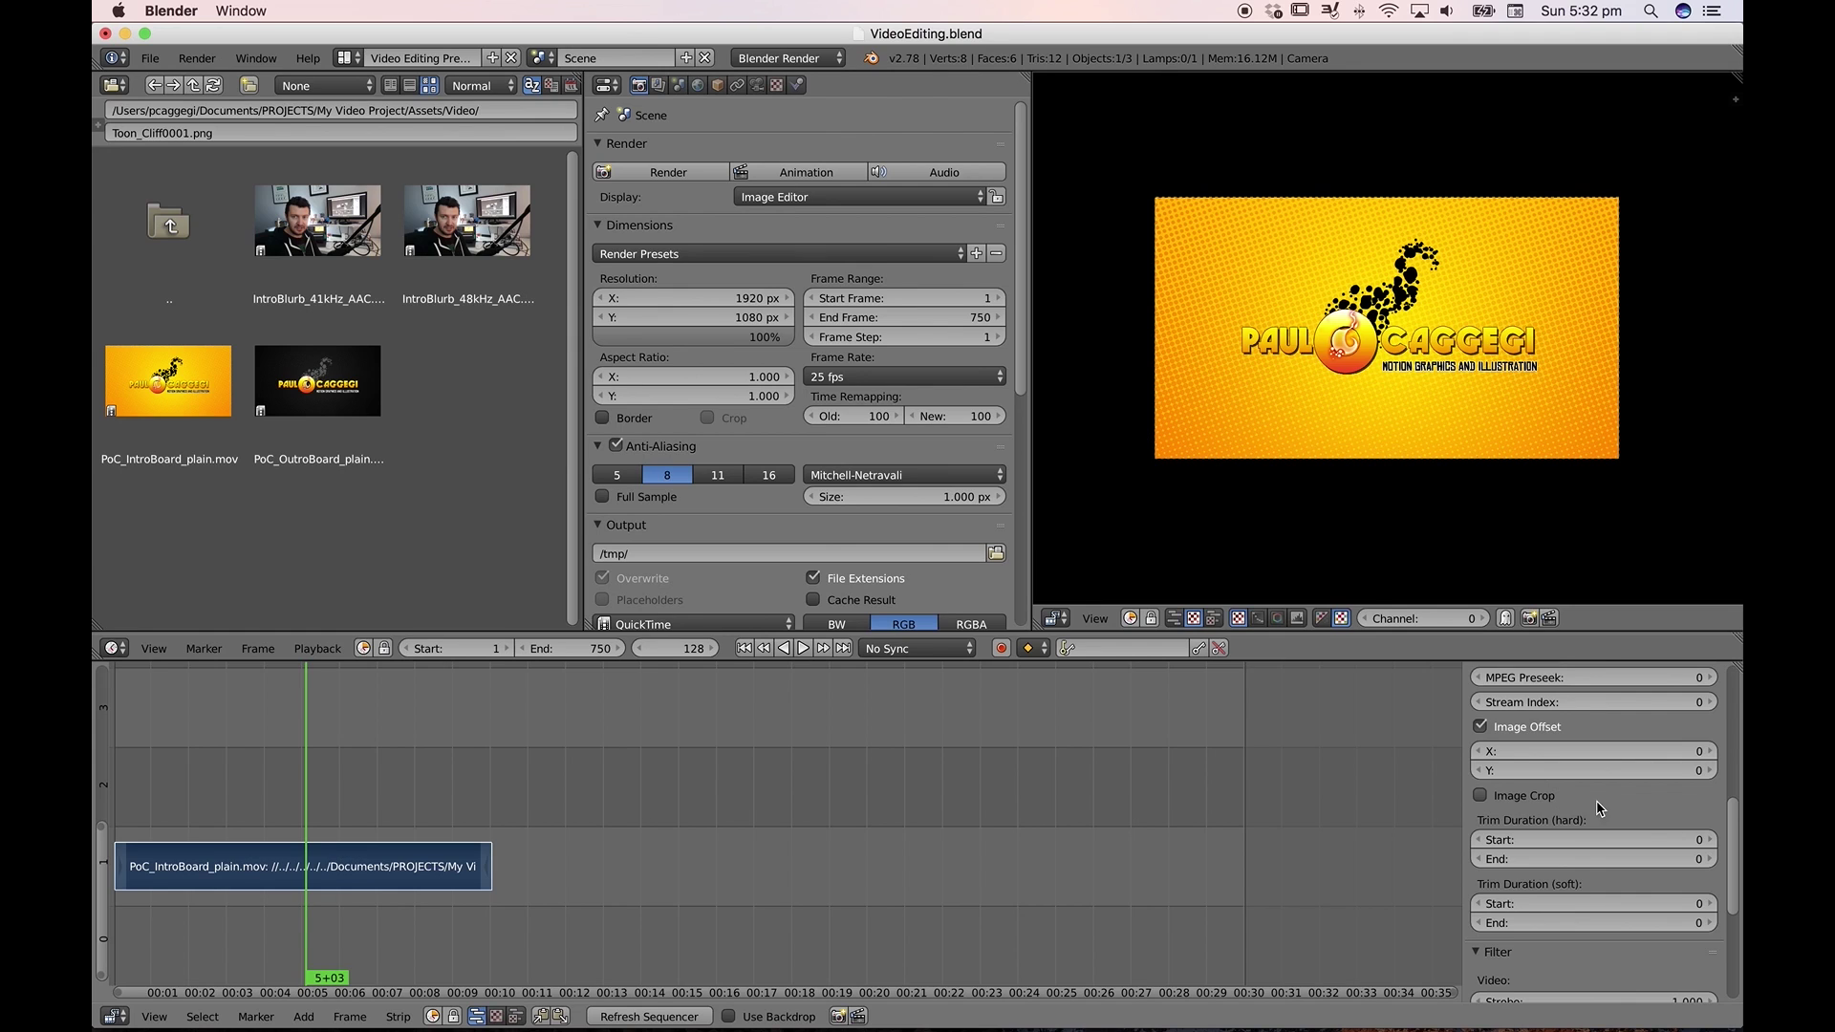
Switch Image Crop on and back off, and disable Image Offset for the intro strip
click(1481, 797)
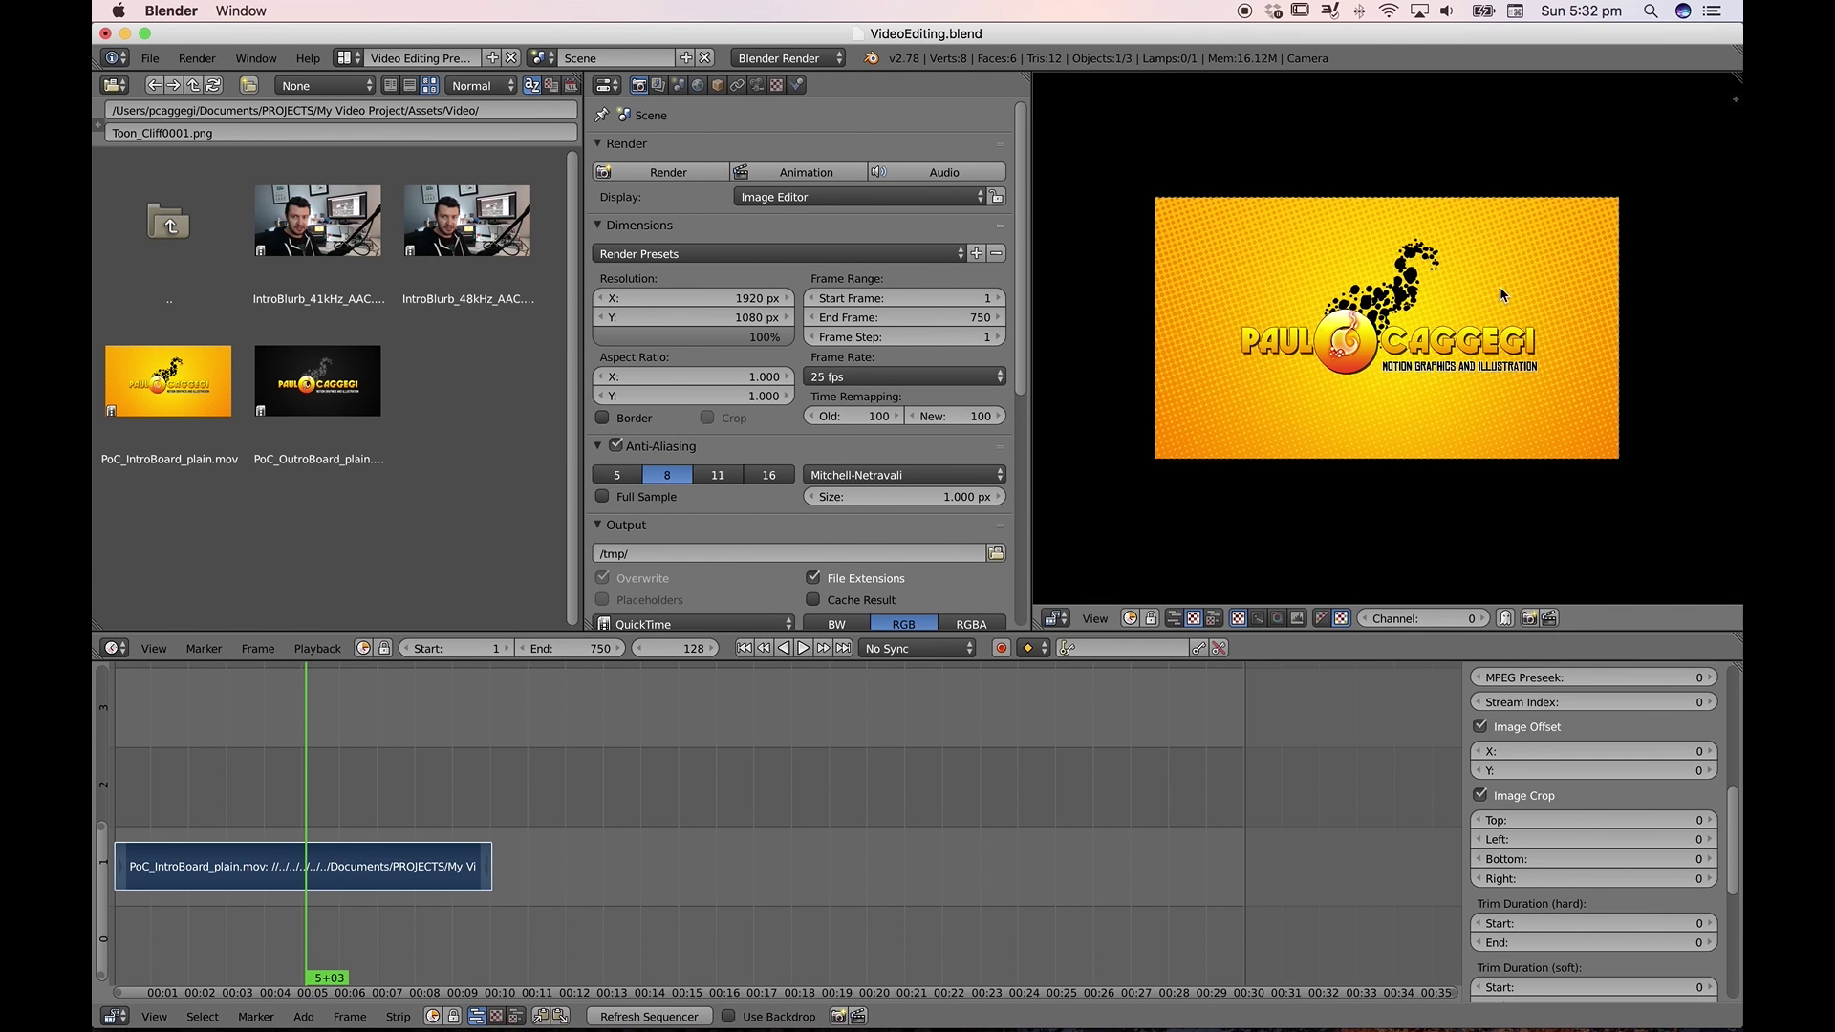
click(1481, 795)
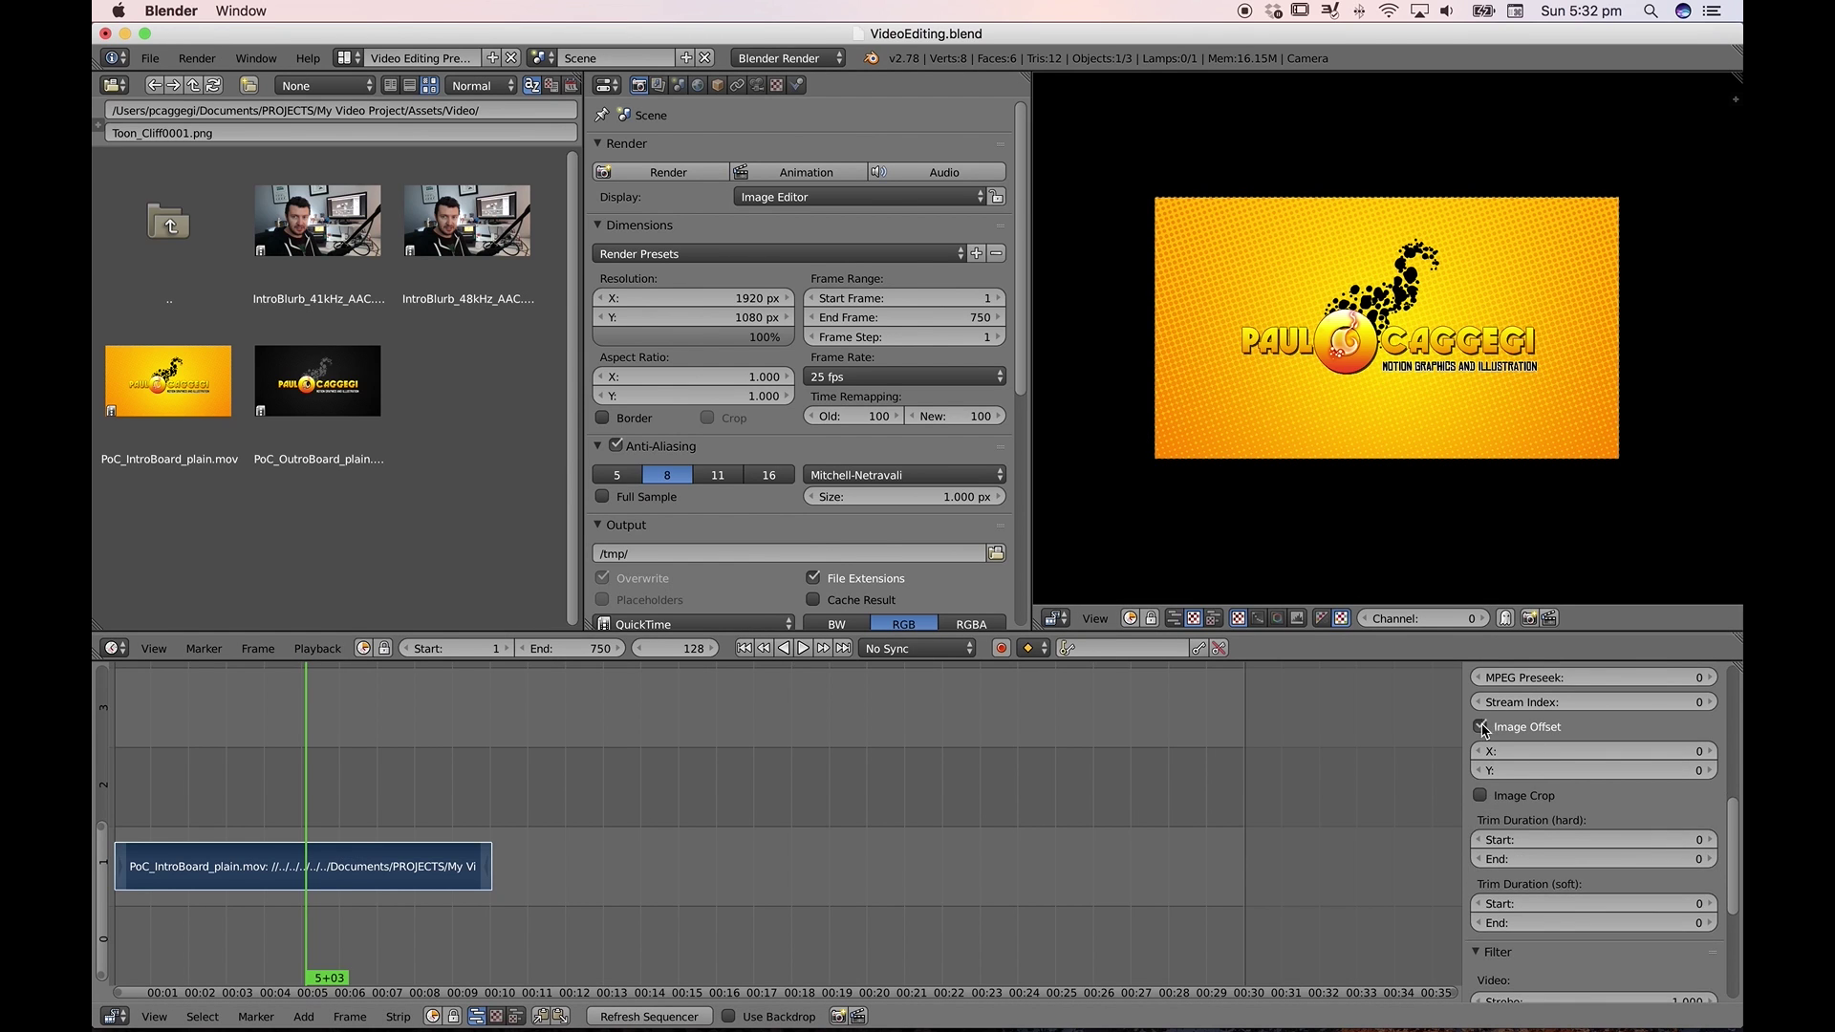
click(1481, 726)
scroll(1610, 732, up, 10)
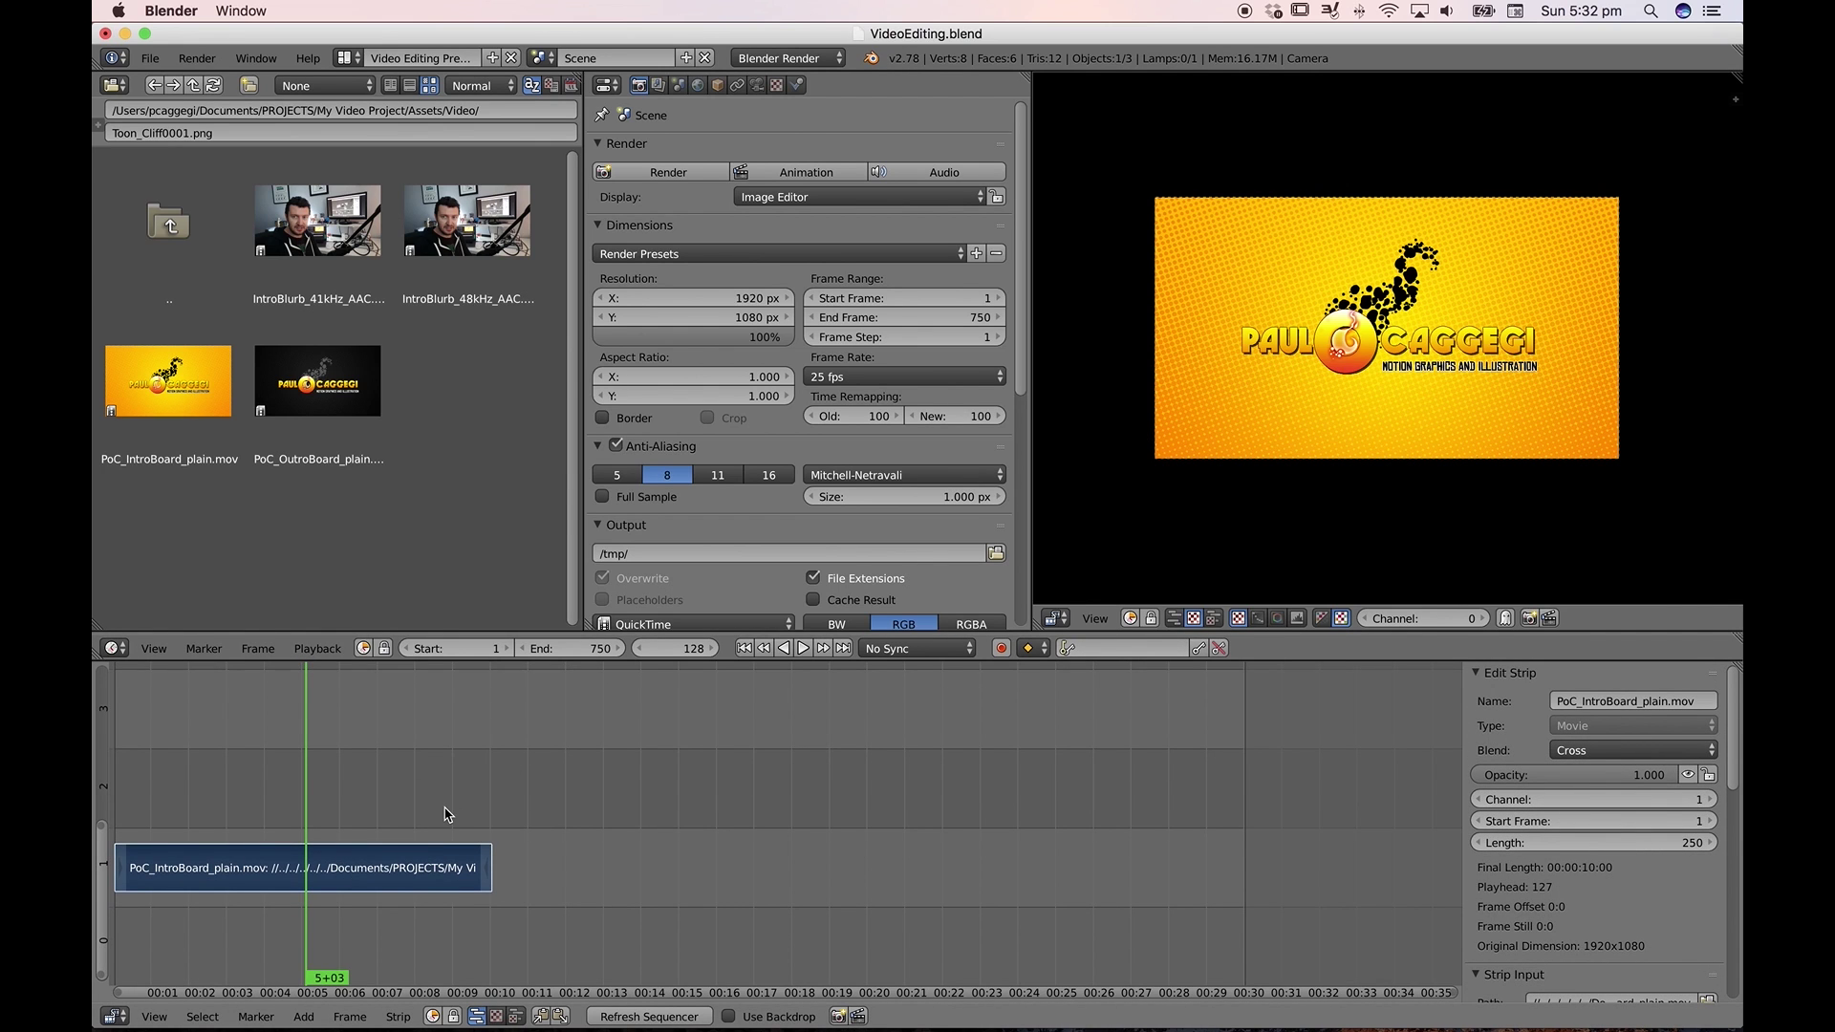
Fit the whole sequence in the sequencer view and move the playhead to frame 104
key(Home)
drag(390, 842, 295, 857)
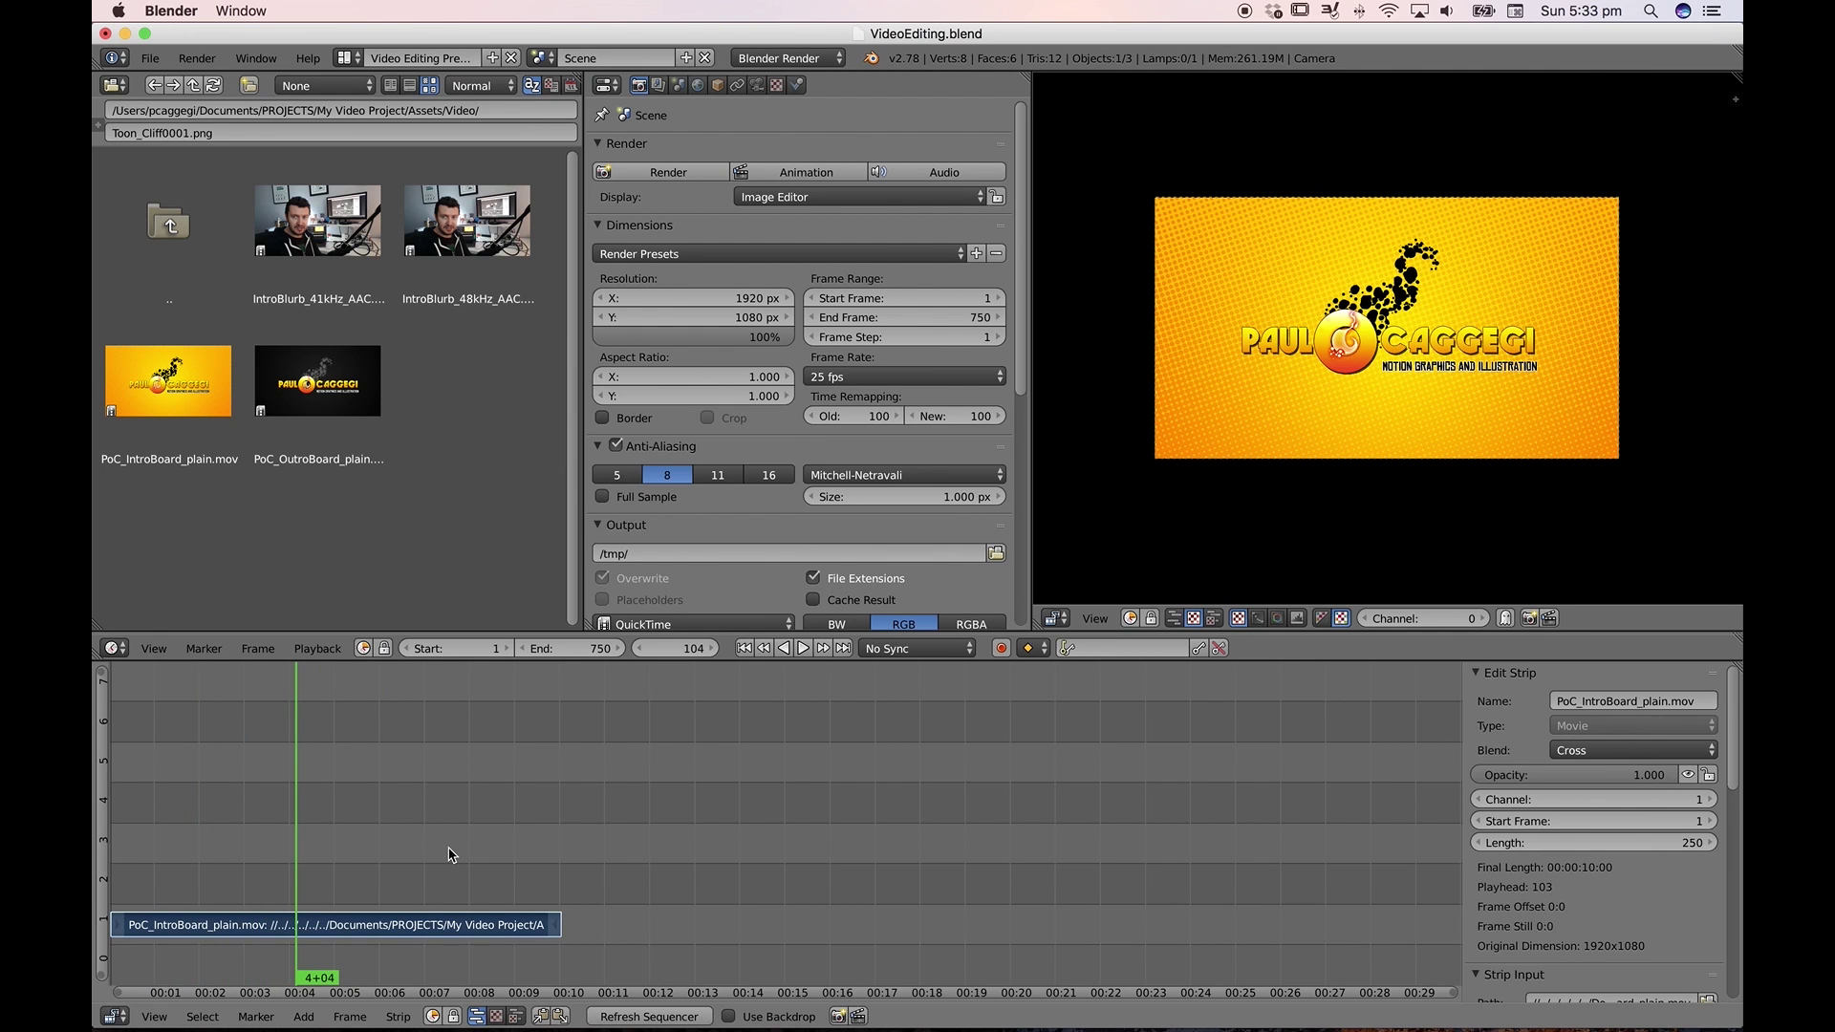
Set the preview's action safe margins to 0.05 for both X and Y
scroll(1438, 327, up, 3)
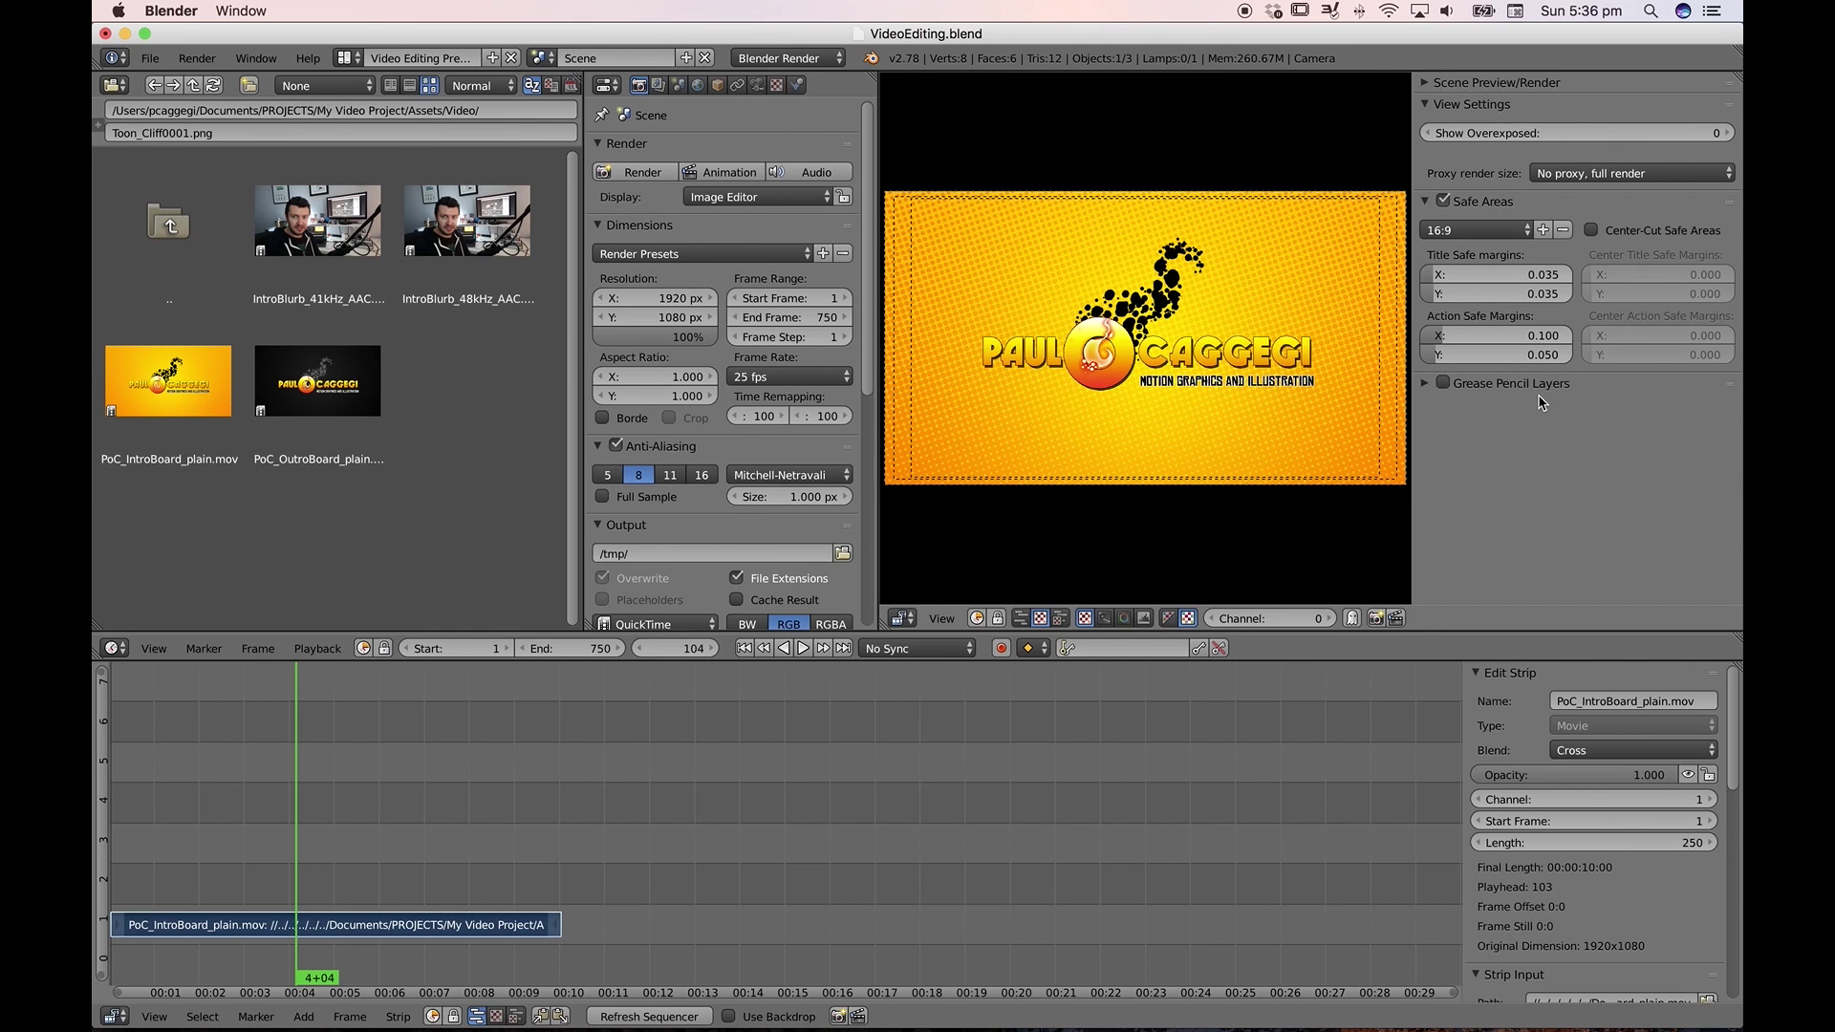
click(1542, 342)
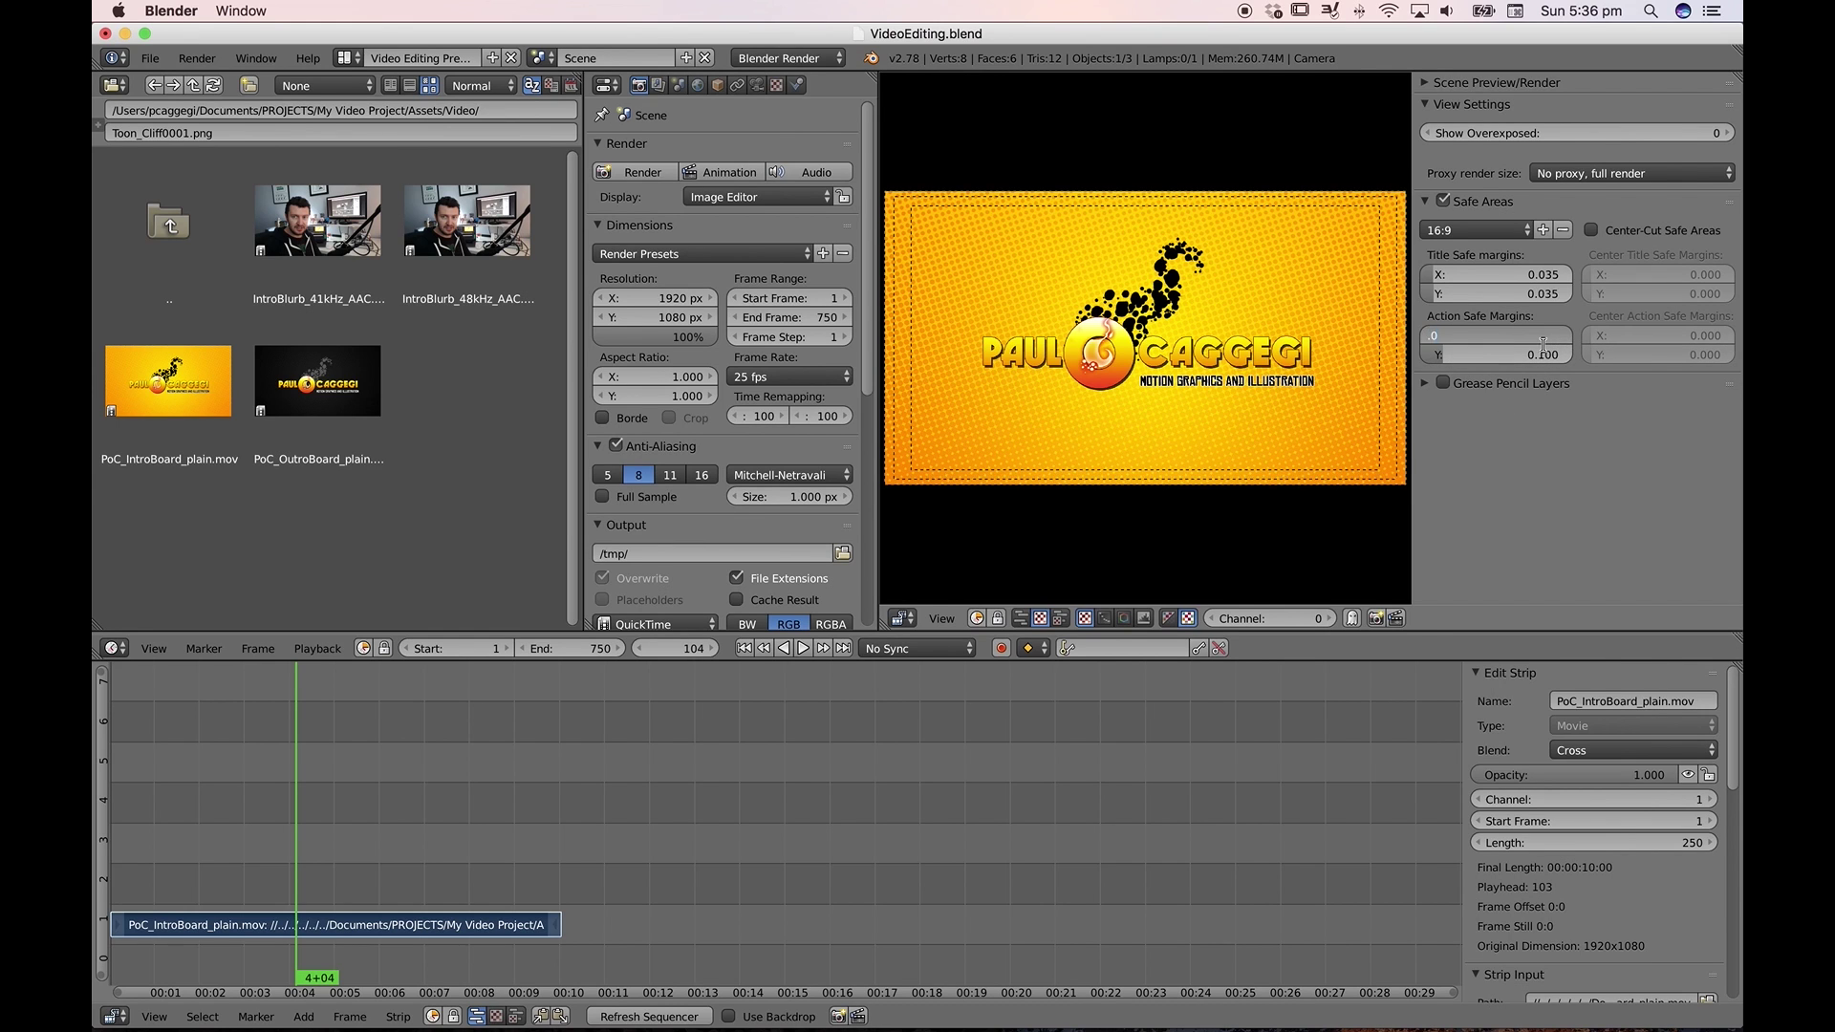
text(.05)
key(Return)
click(1541, 354)
text(.05)
key(Return)
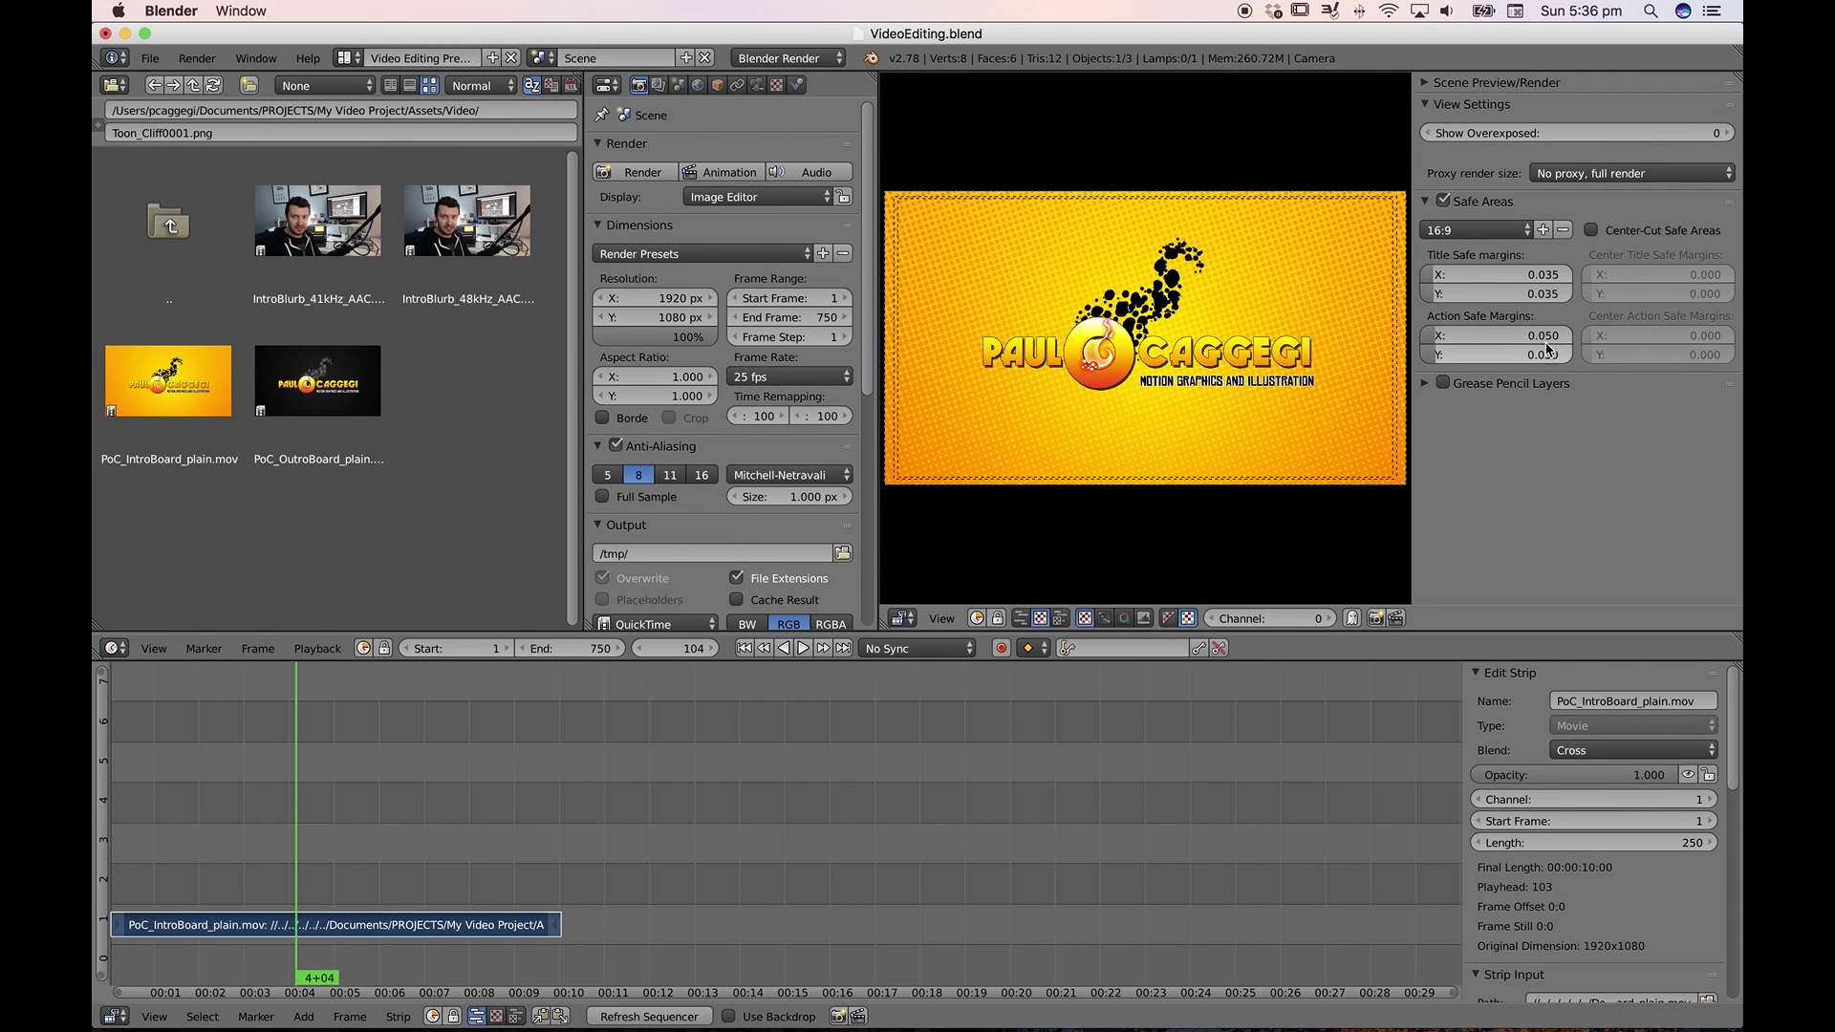
Set the preview's title safe margins to 0.1 for both X and Y
click(1539, 274)
text(.1)
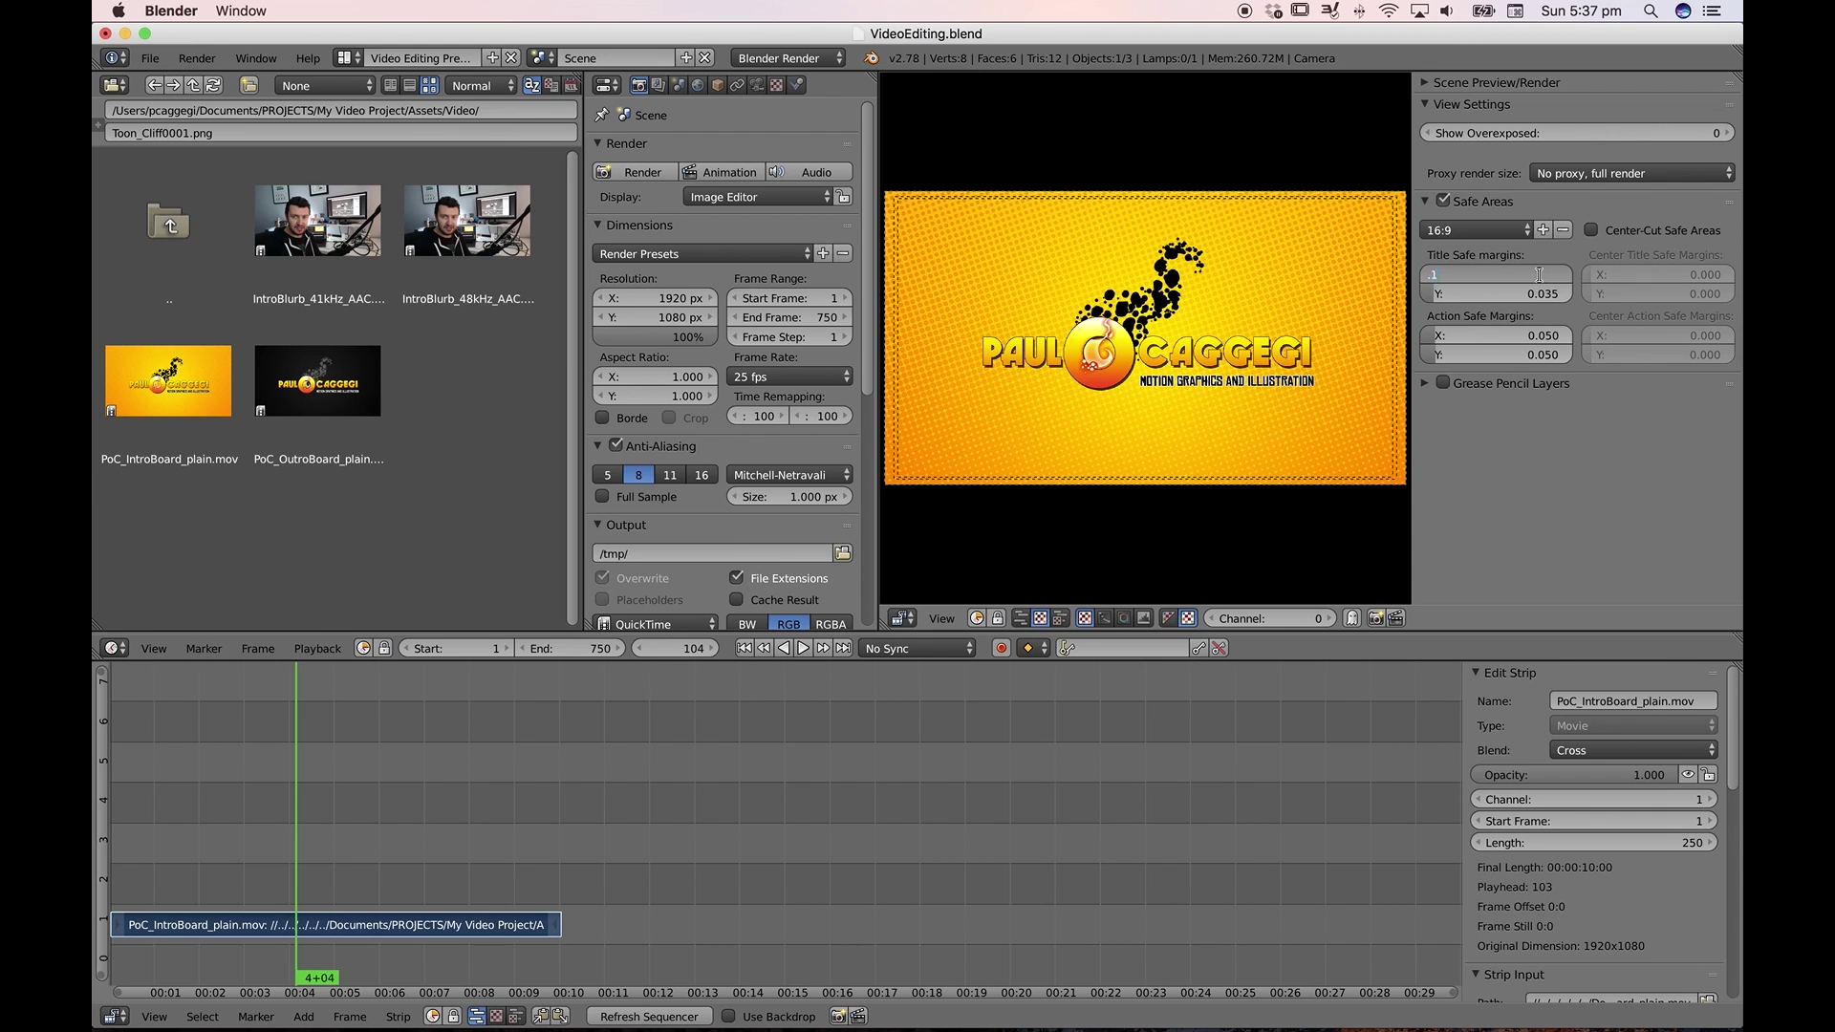
key(Tab)
text(.1)
key(Return)
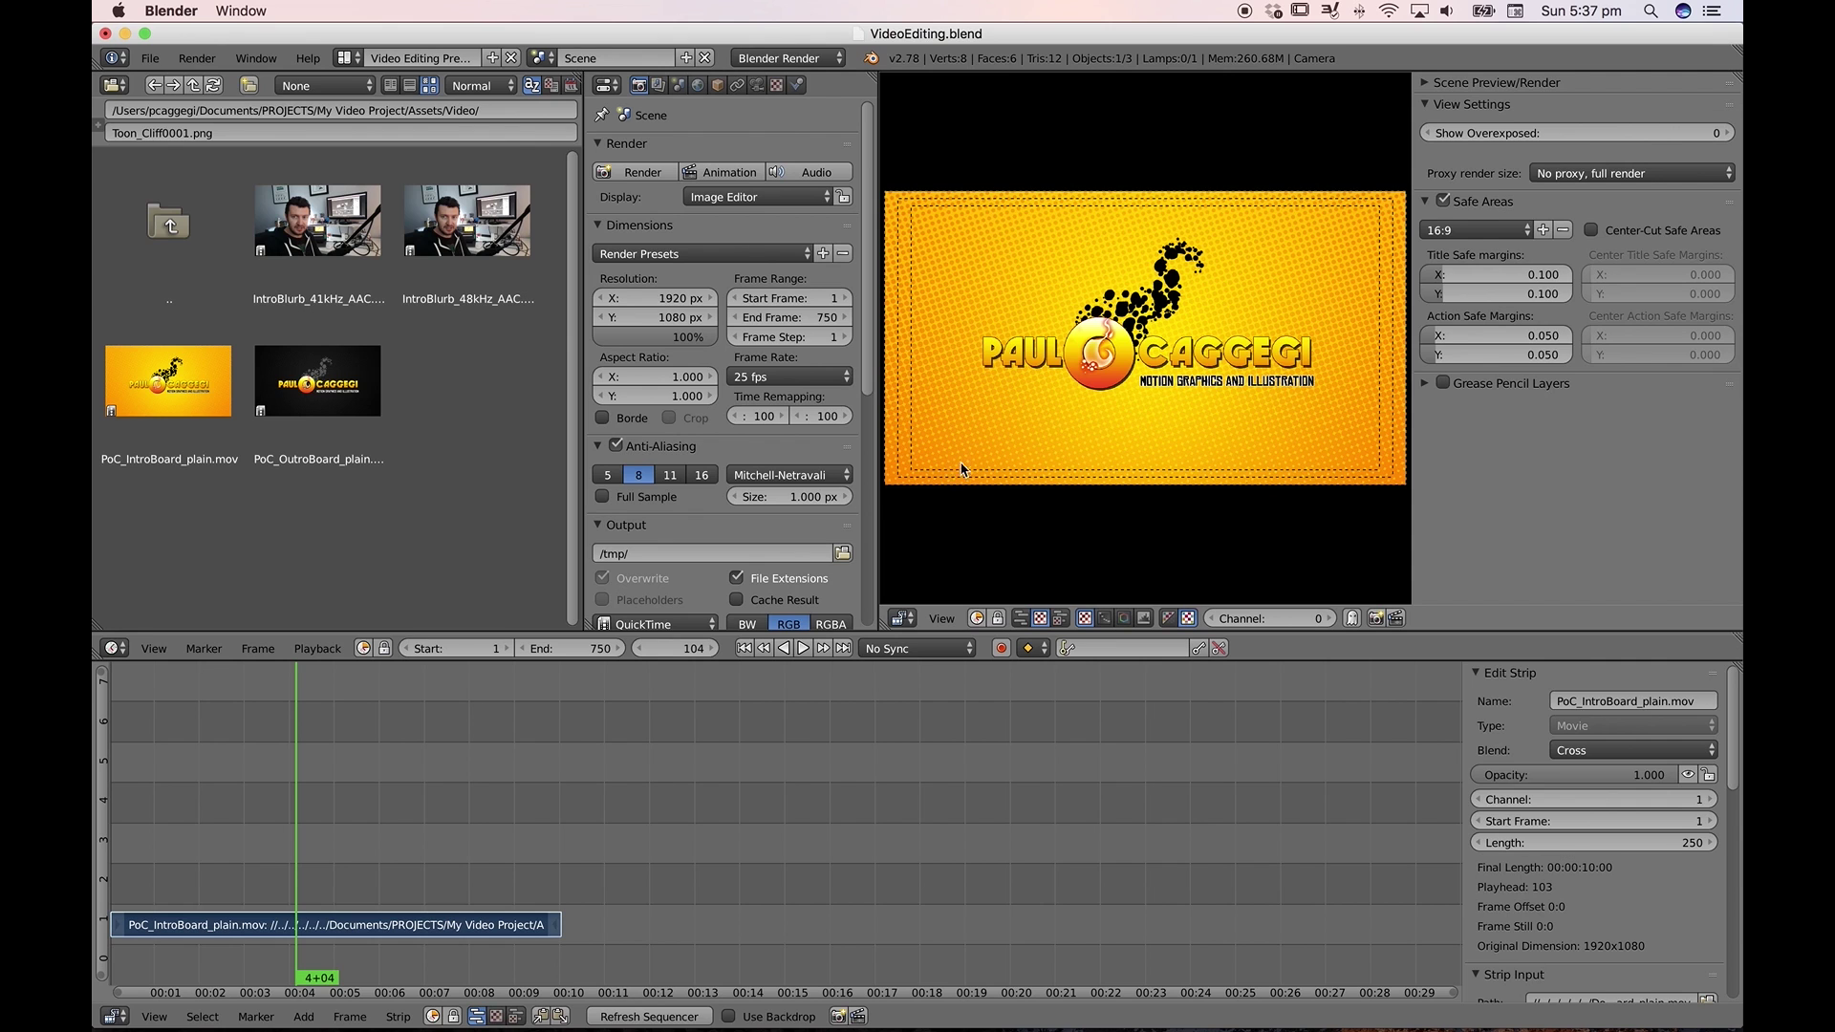
Narrow and hide the preview's properties sidebar, and fit the preview image in its window
drag(1410, 435, 1489, 432)
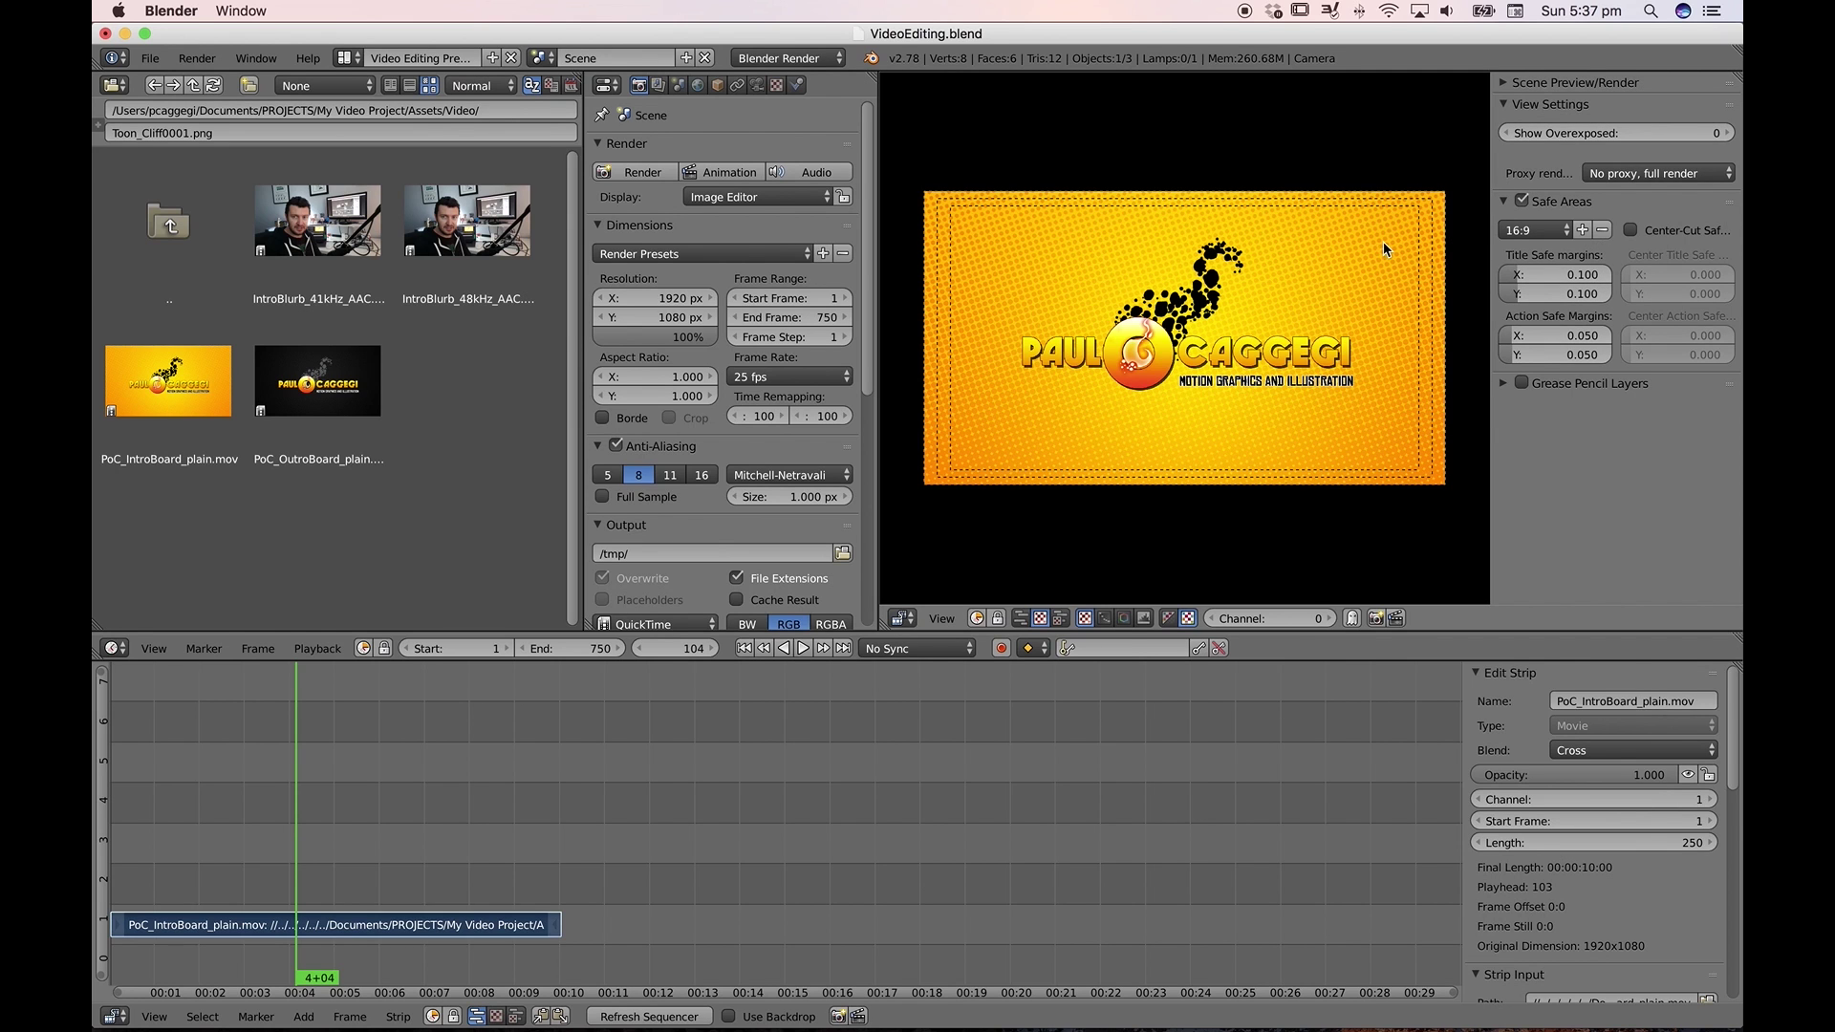
key(n)
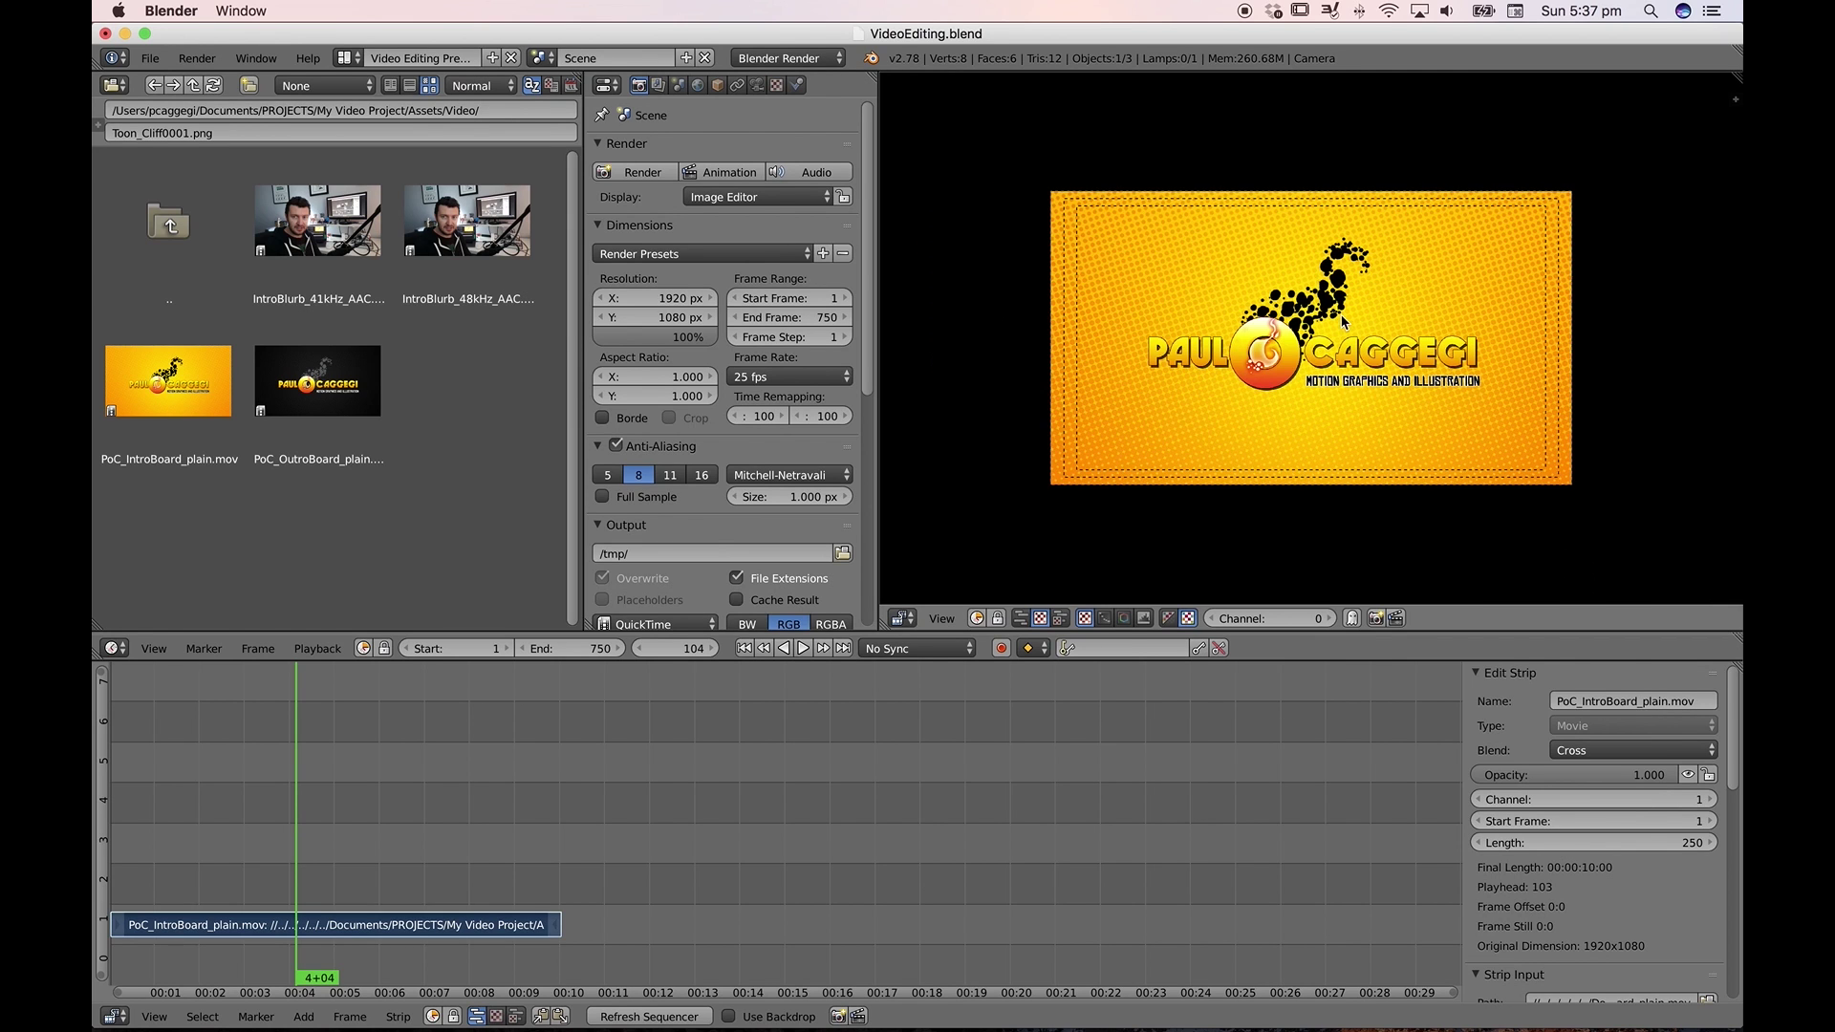
scroll(1328, 337, up, 1)
click(945, 619)
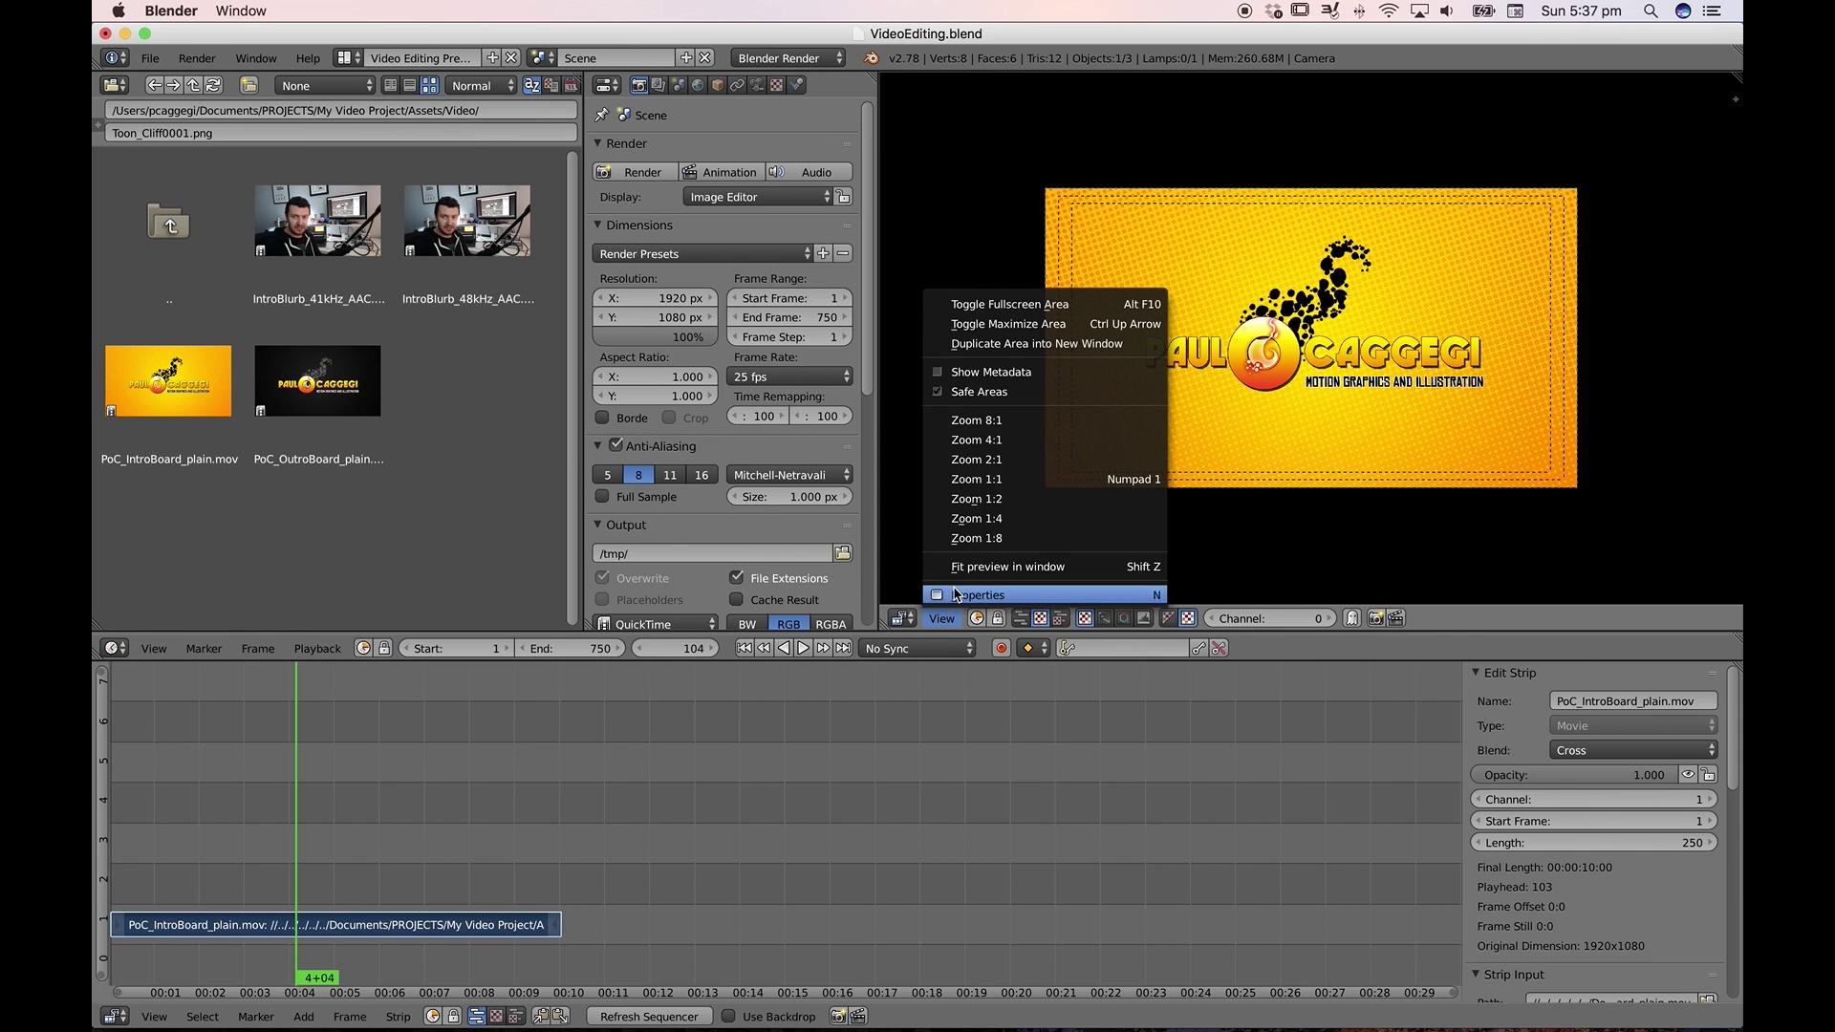
click(967, 575)
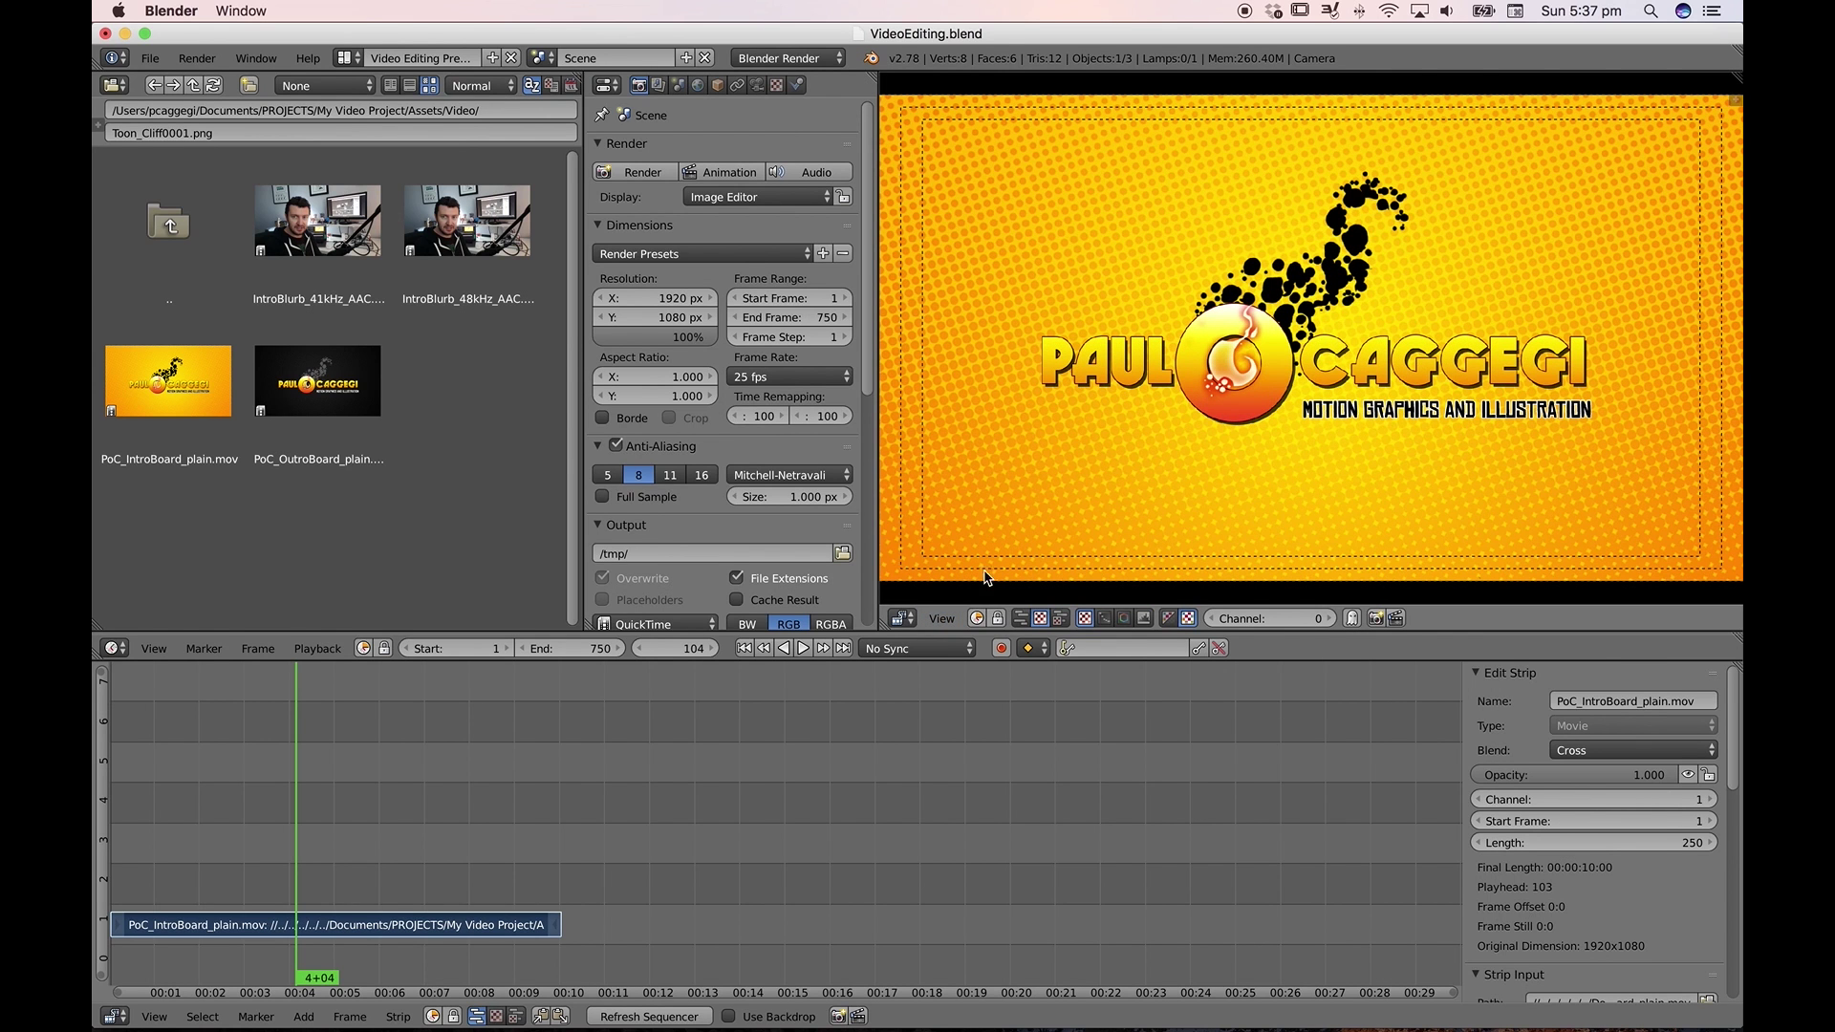
drag(439, 767, 306, 776)
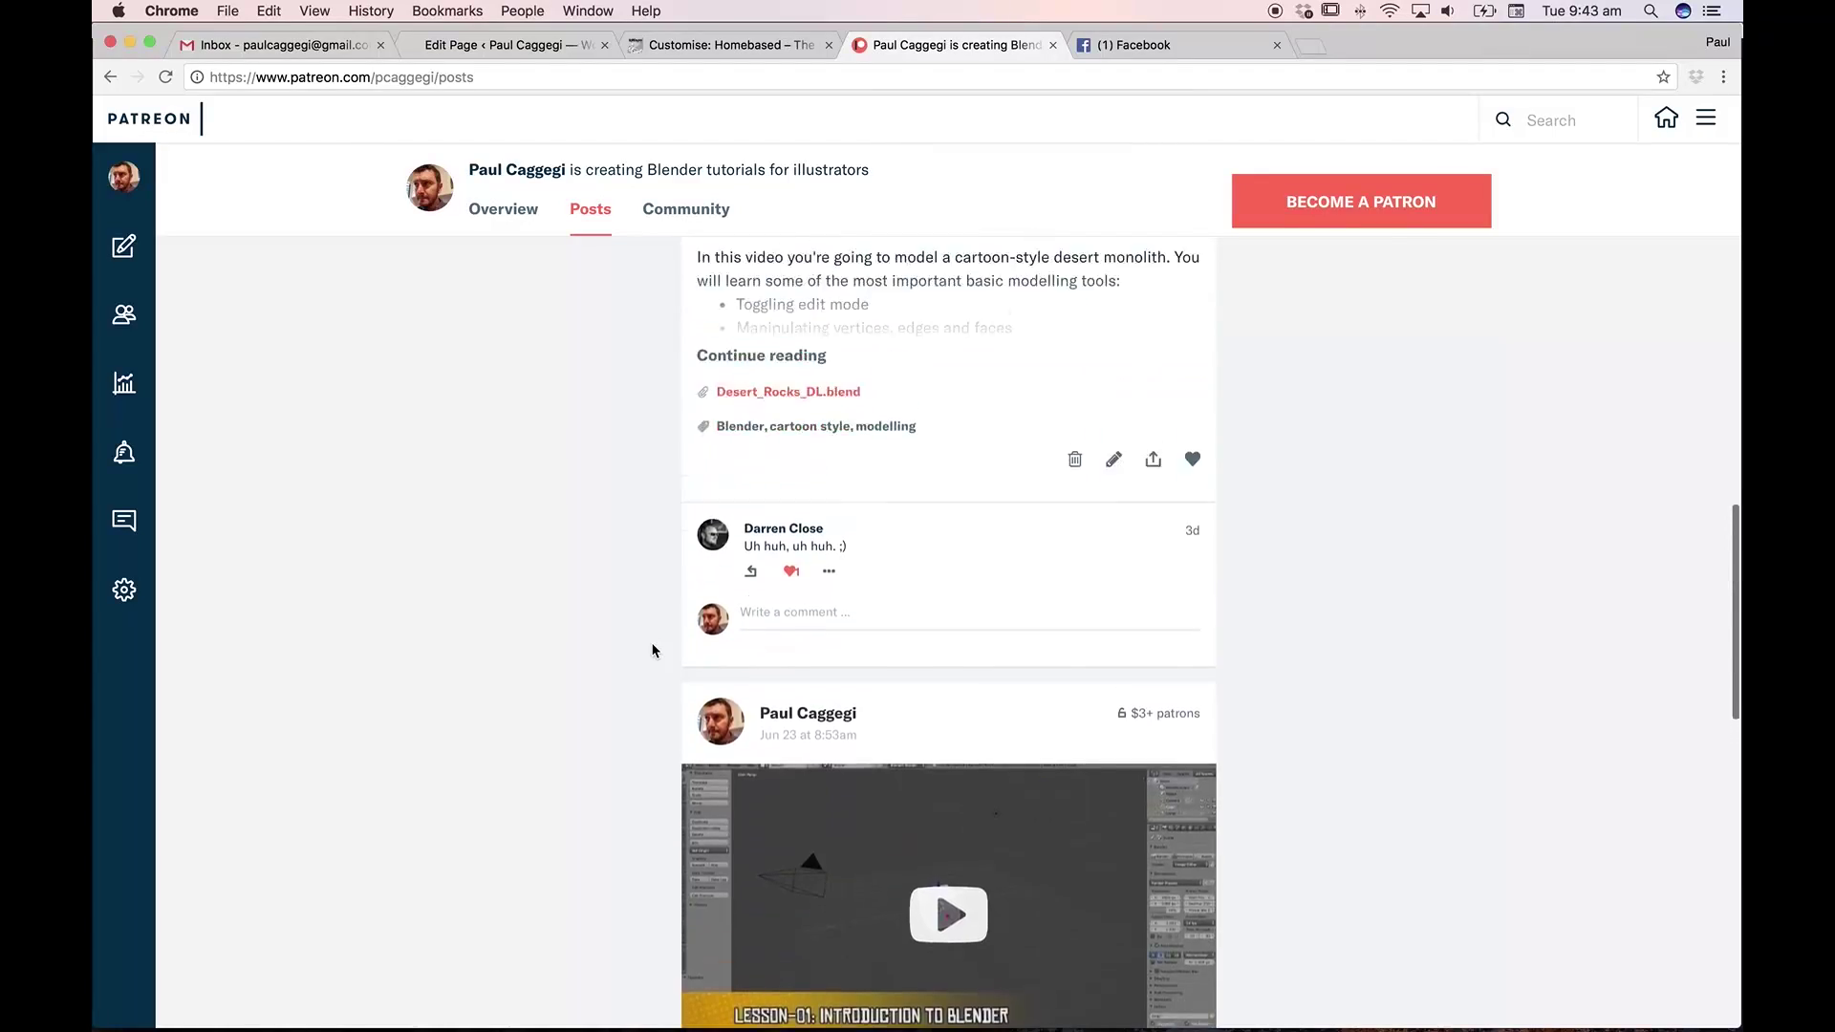
scroll(650, 647, up, 3)
scroll(651, 649, up, 2)
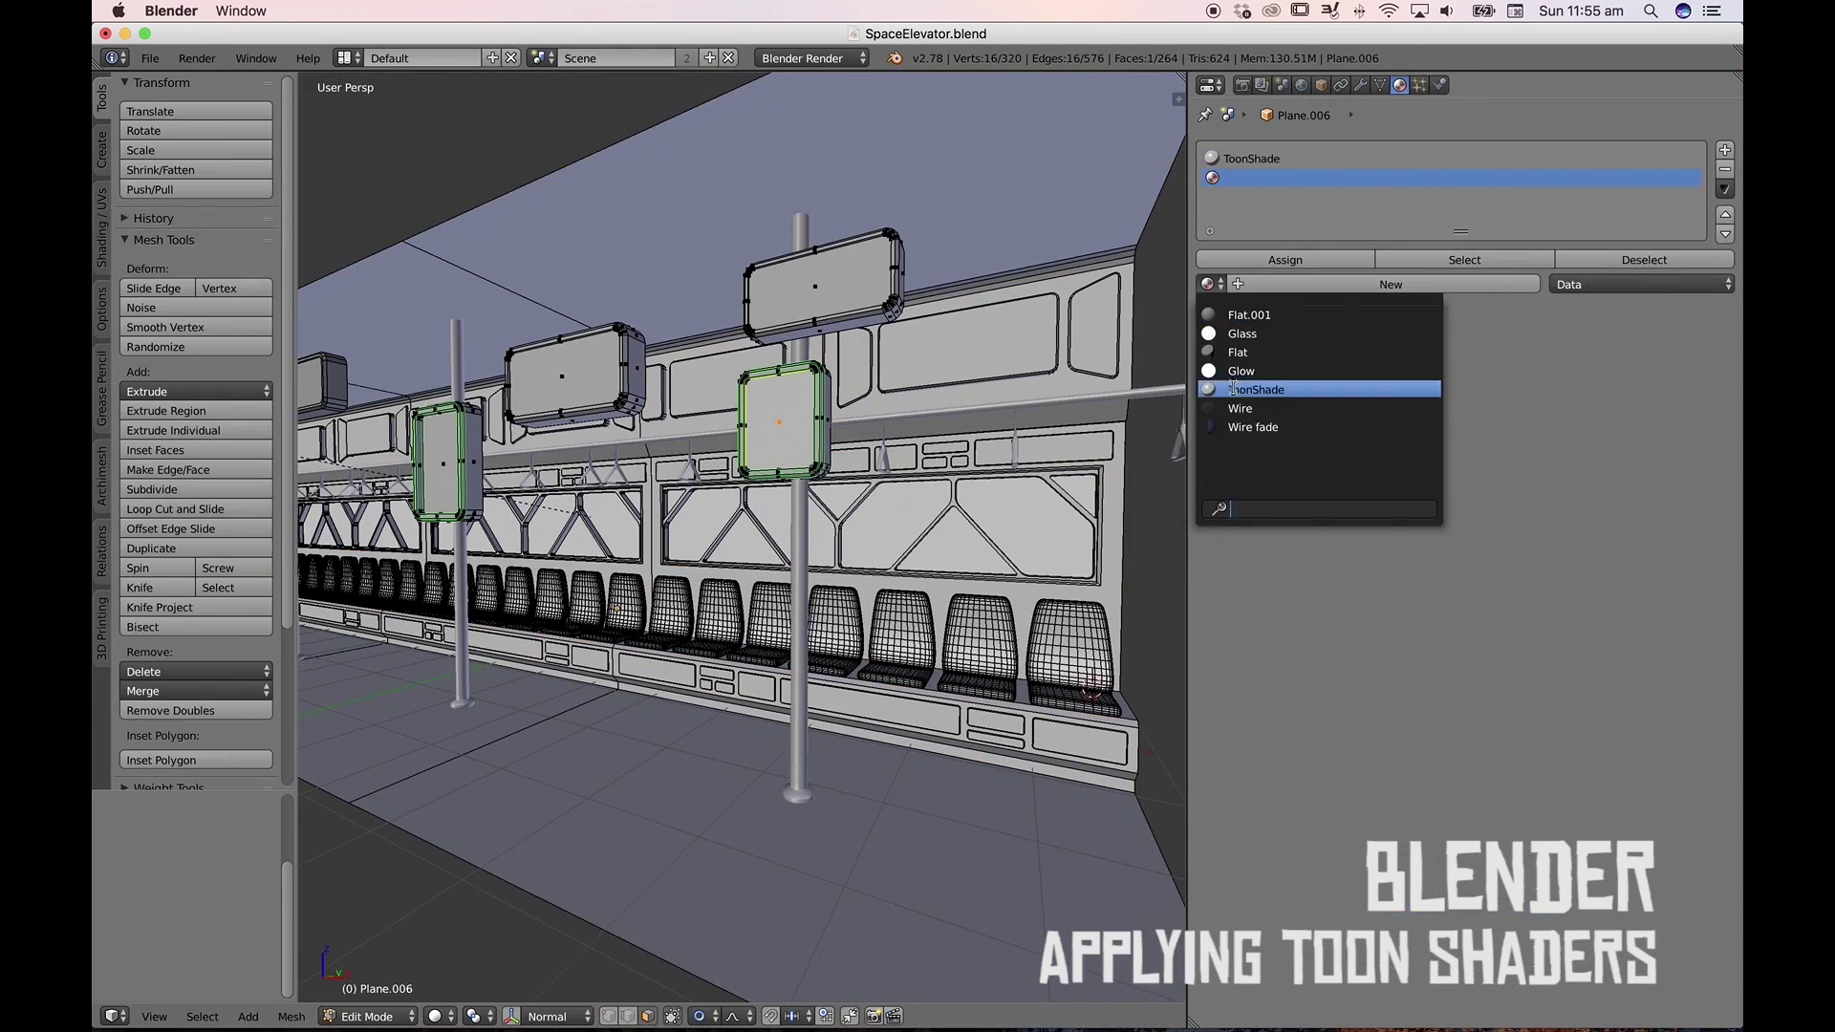
Assign the existing ToonShade material to the empty second material slot of the sign panels
click(1243, 389)
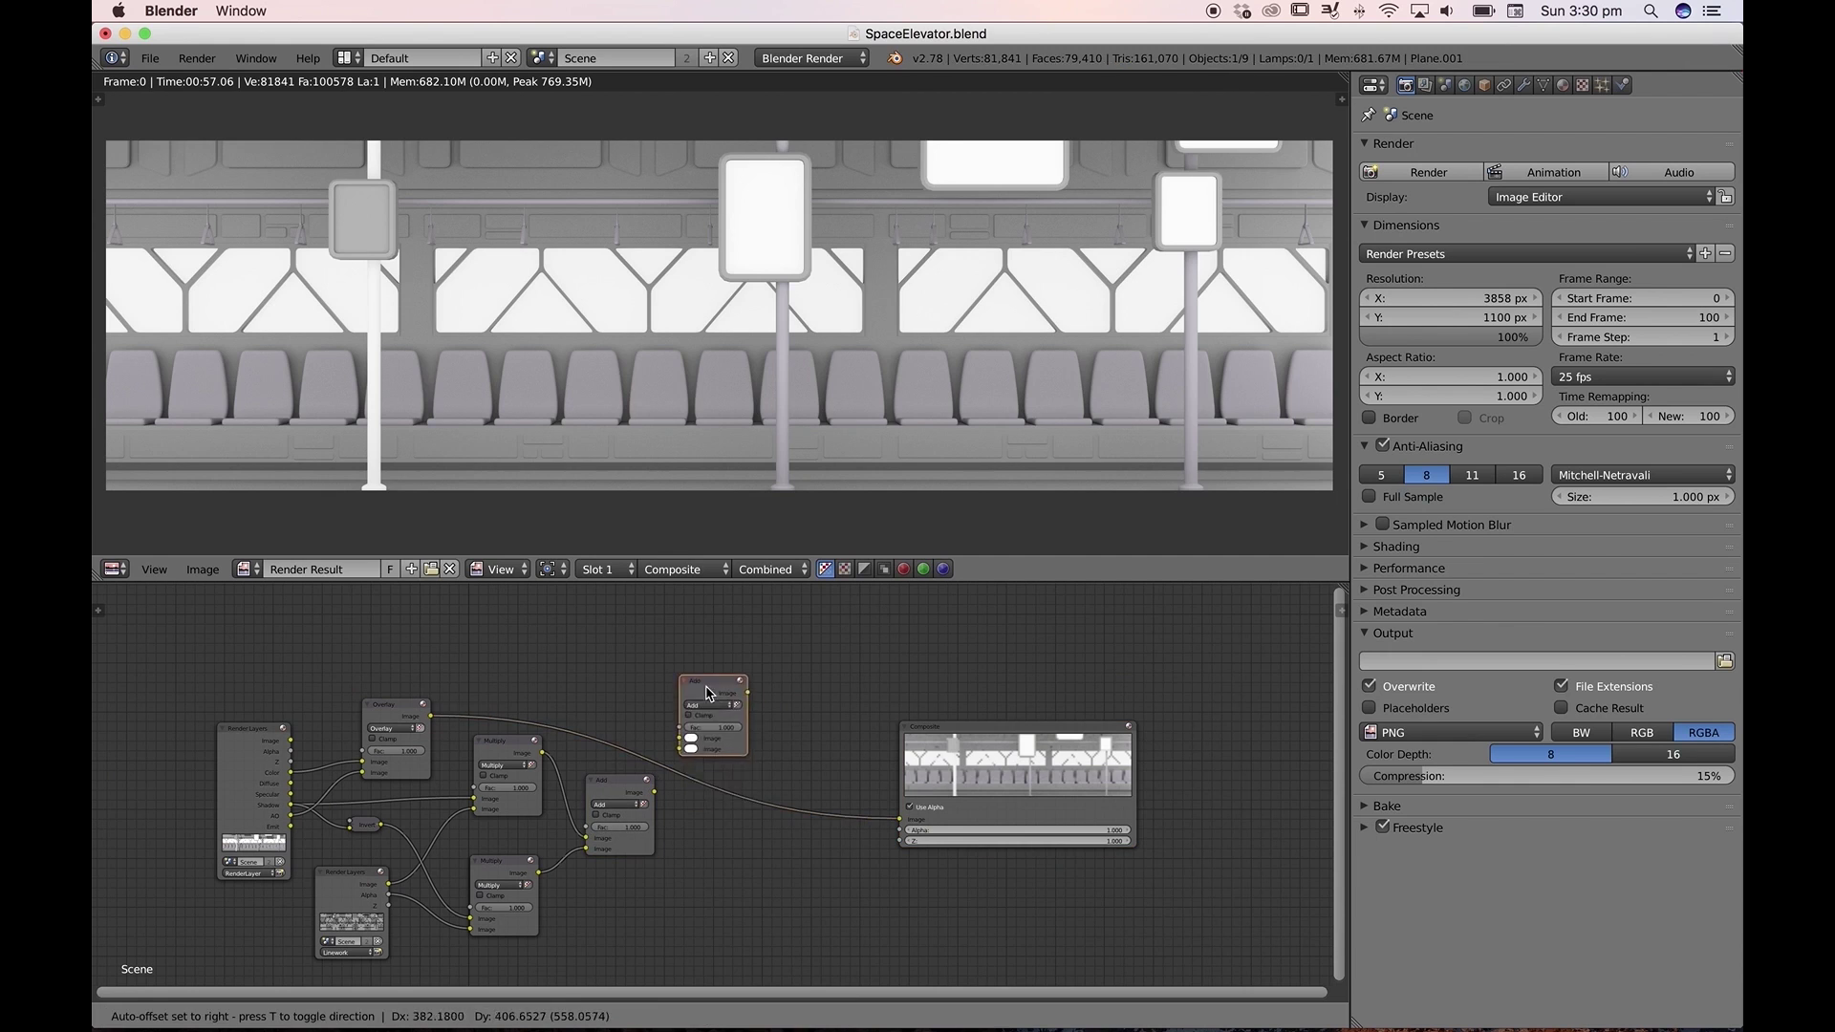
Place an extra Add mix node in the compositor near the Composite output and wire it into the node tree
click(726, 727)
click(729, 746)
click(731, 714)
drag(654, 792, 699, 790)
drag(965, 727, 1044, 727)
middle_drag(750, 840, 750, 802)
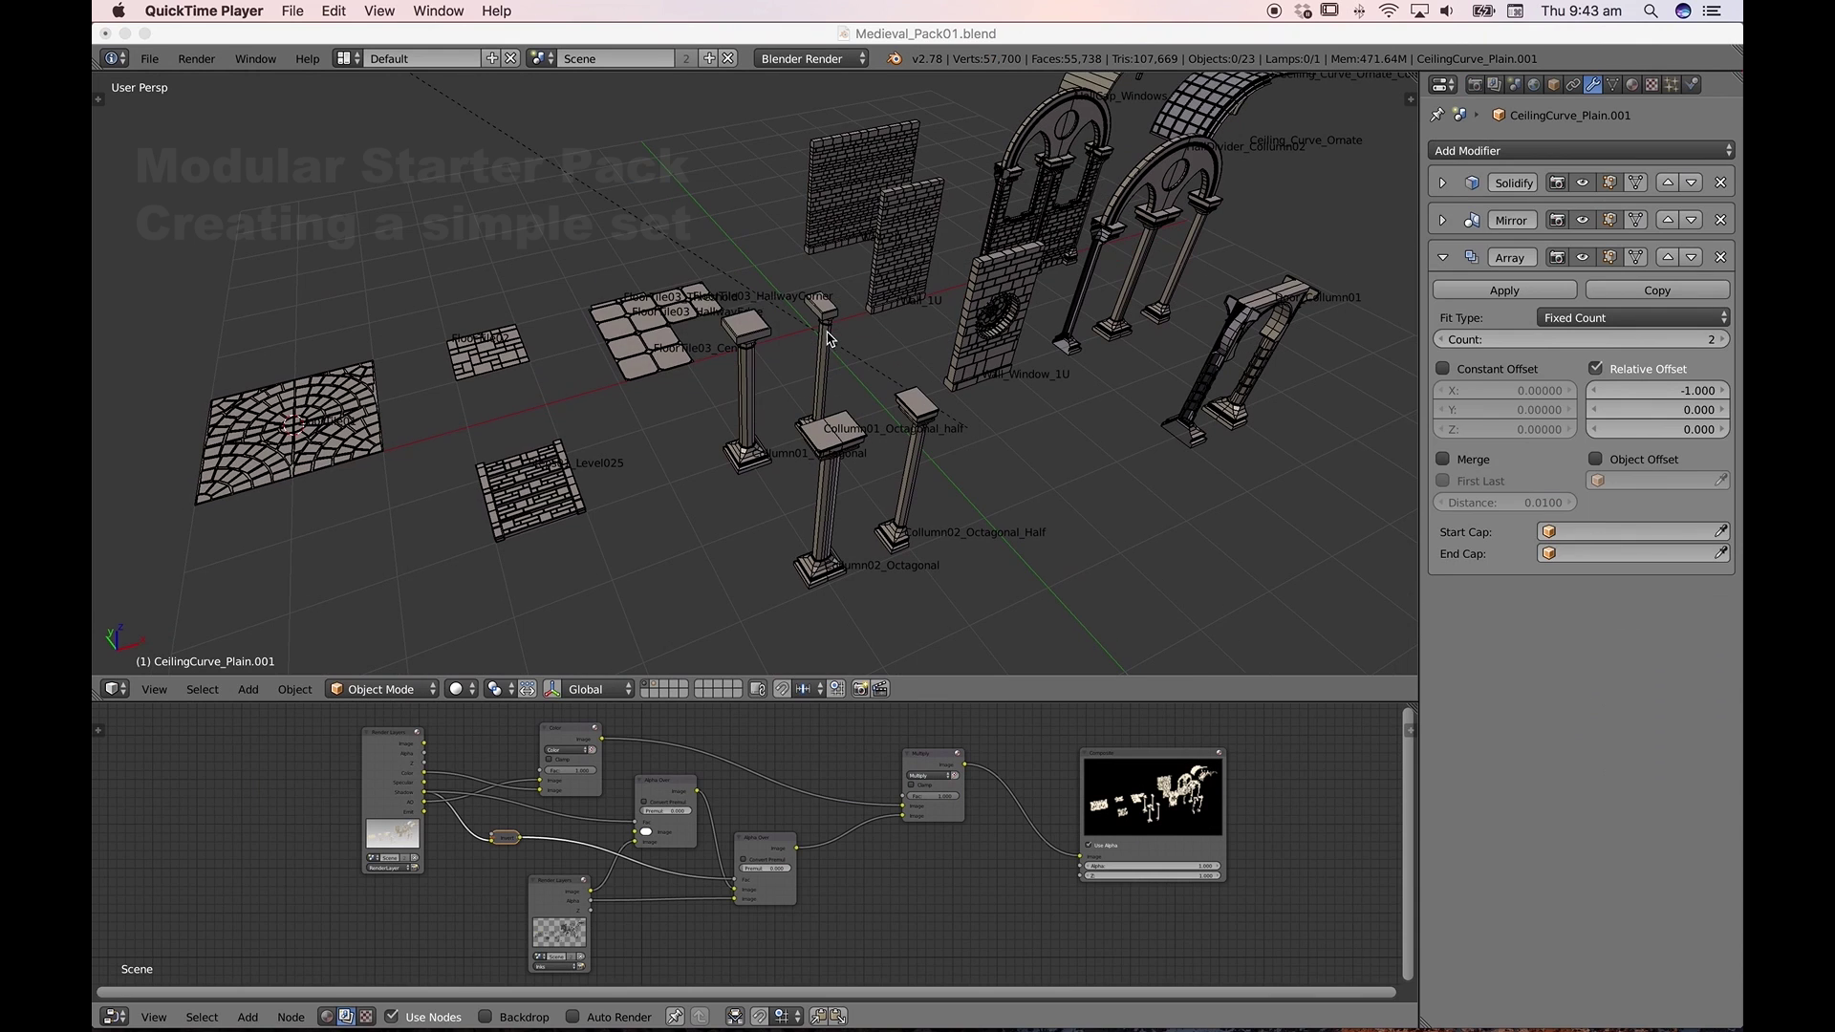
Assemble a simple room set from the modular wall and floor pieces, repeating the centre floor tile with an Array of count 2 and relative Y offset -1
right_click(639, 331)
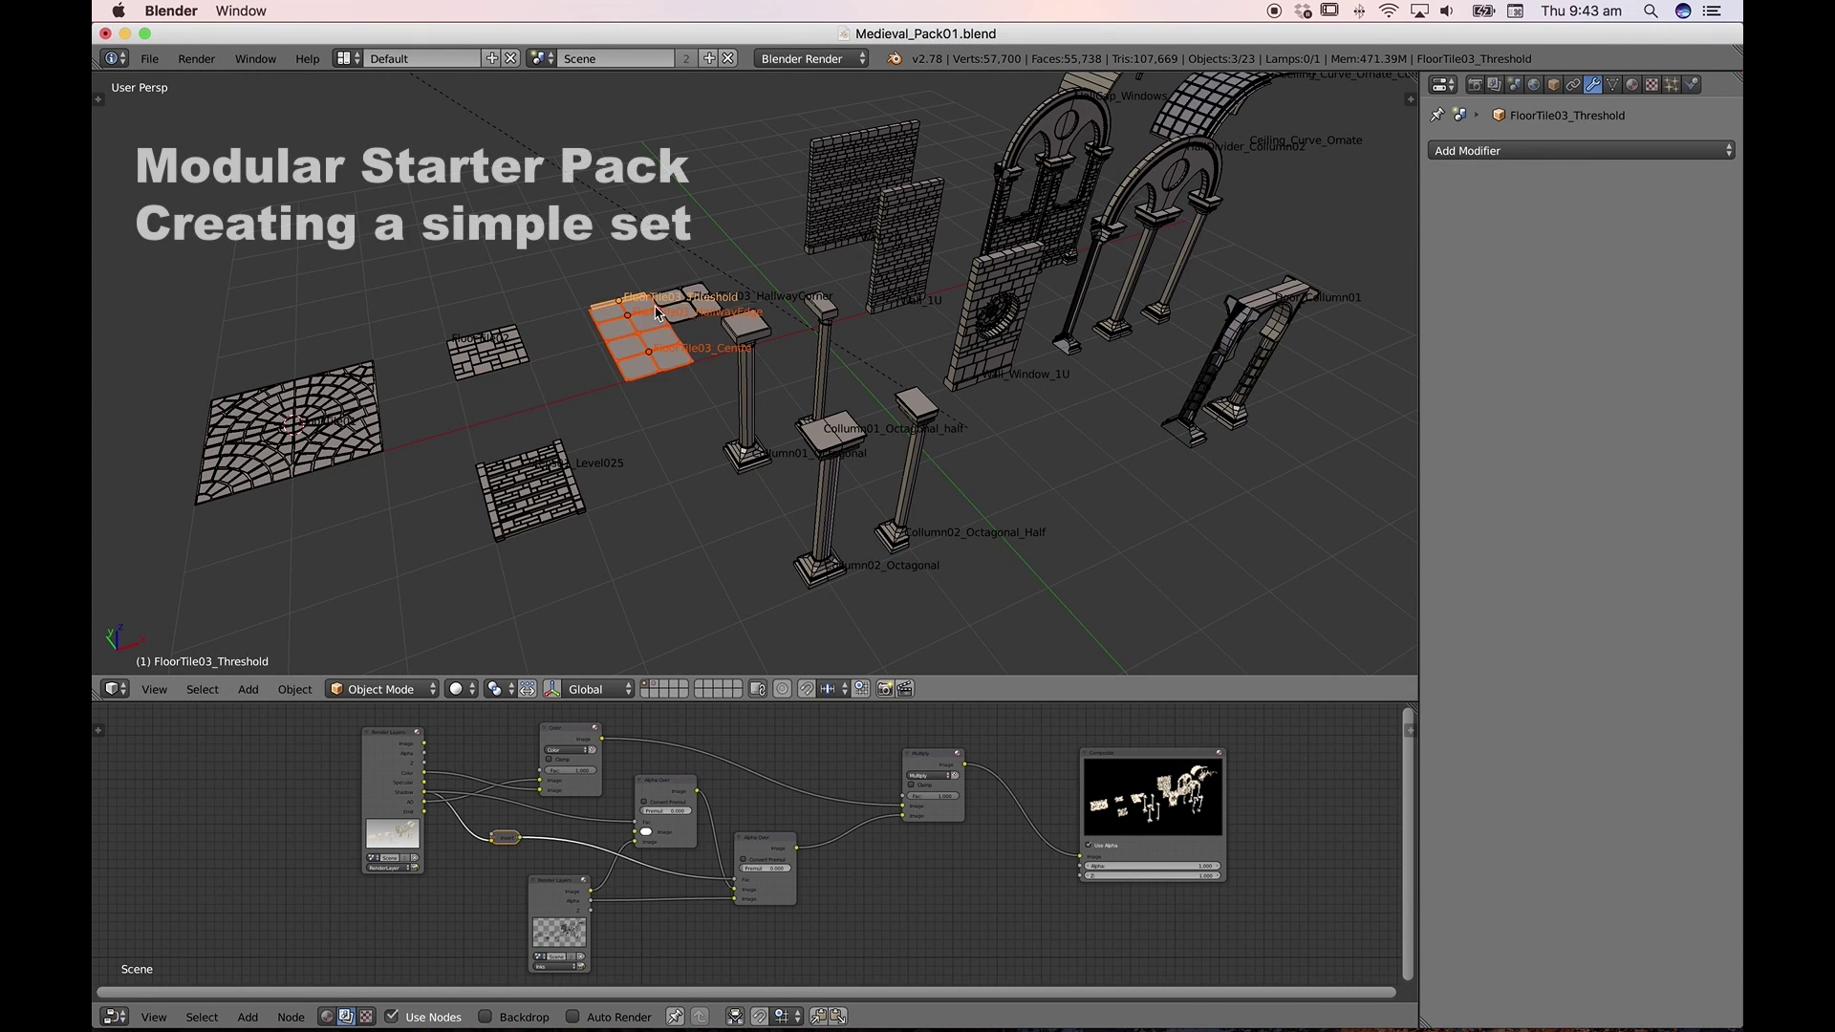
right_click(1209, 380)
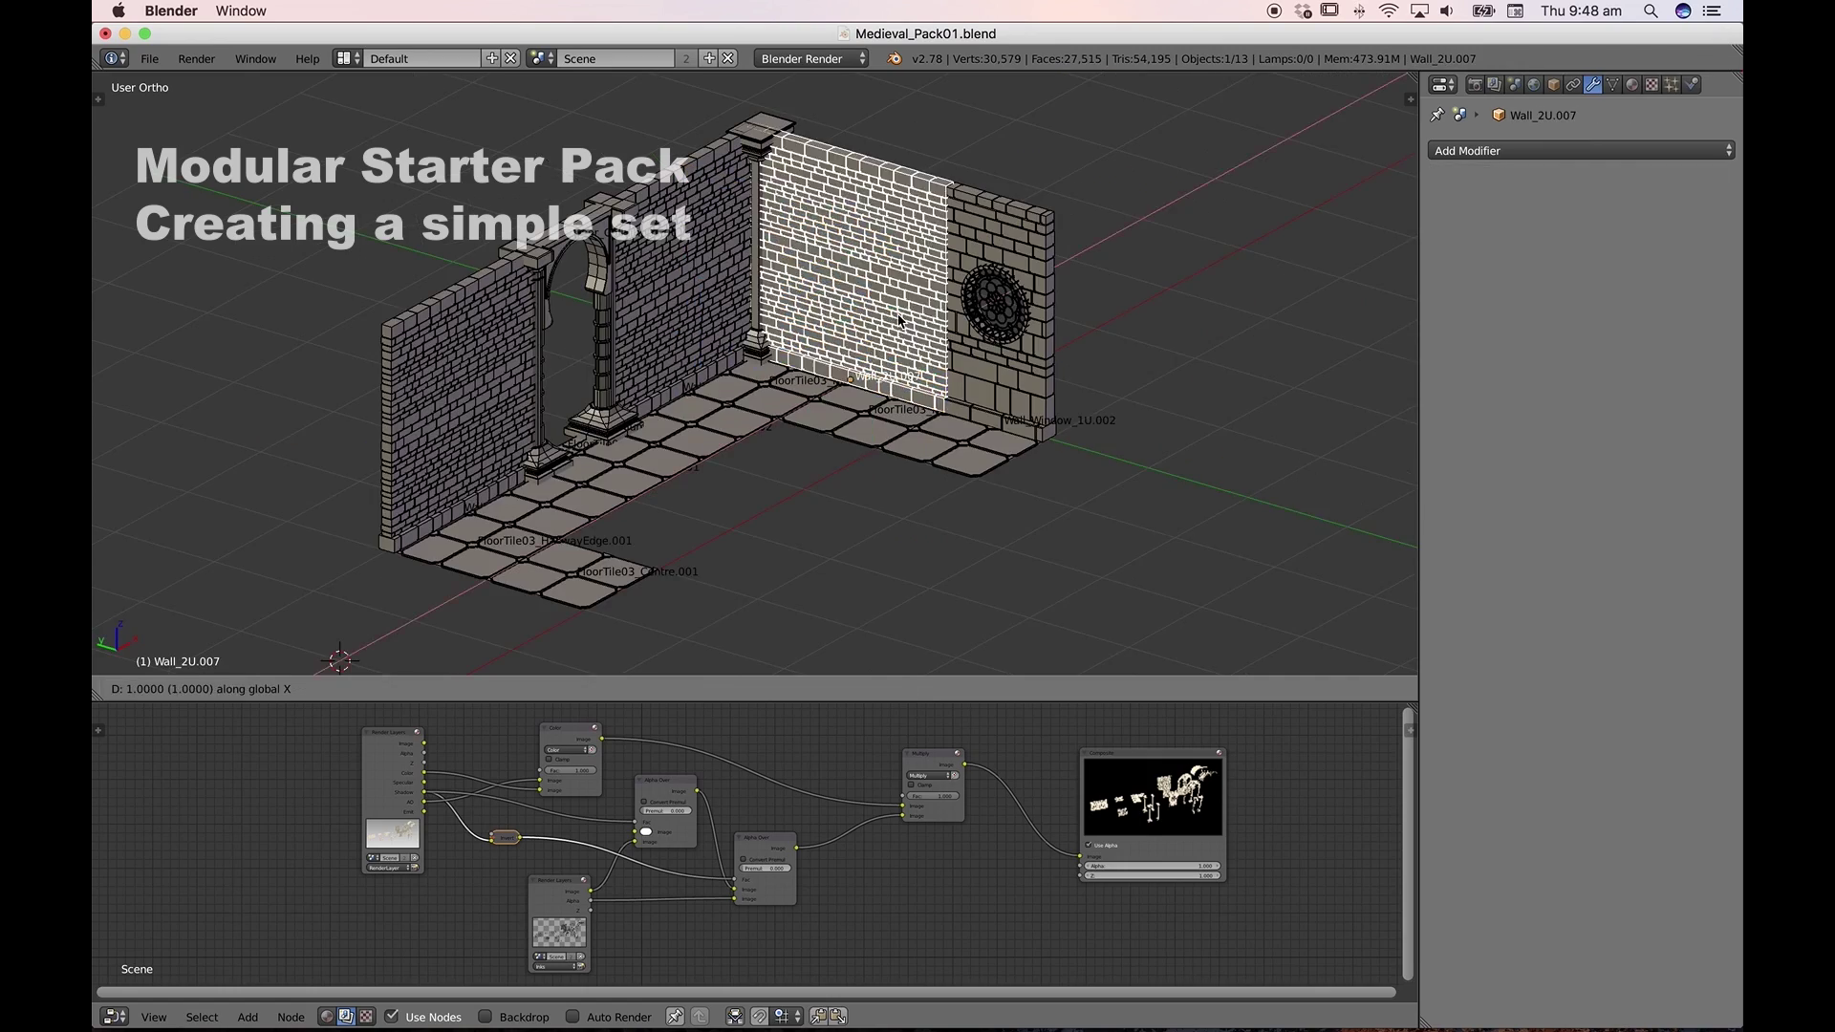
right_click(864, 287)
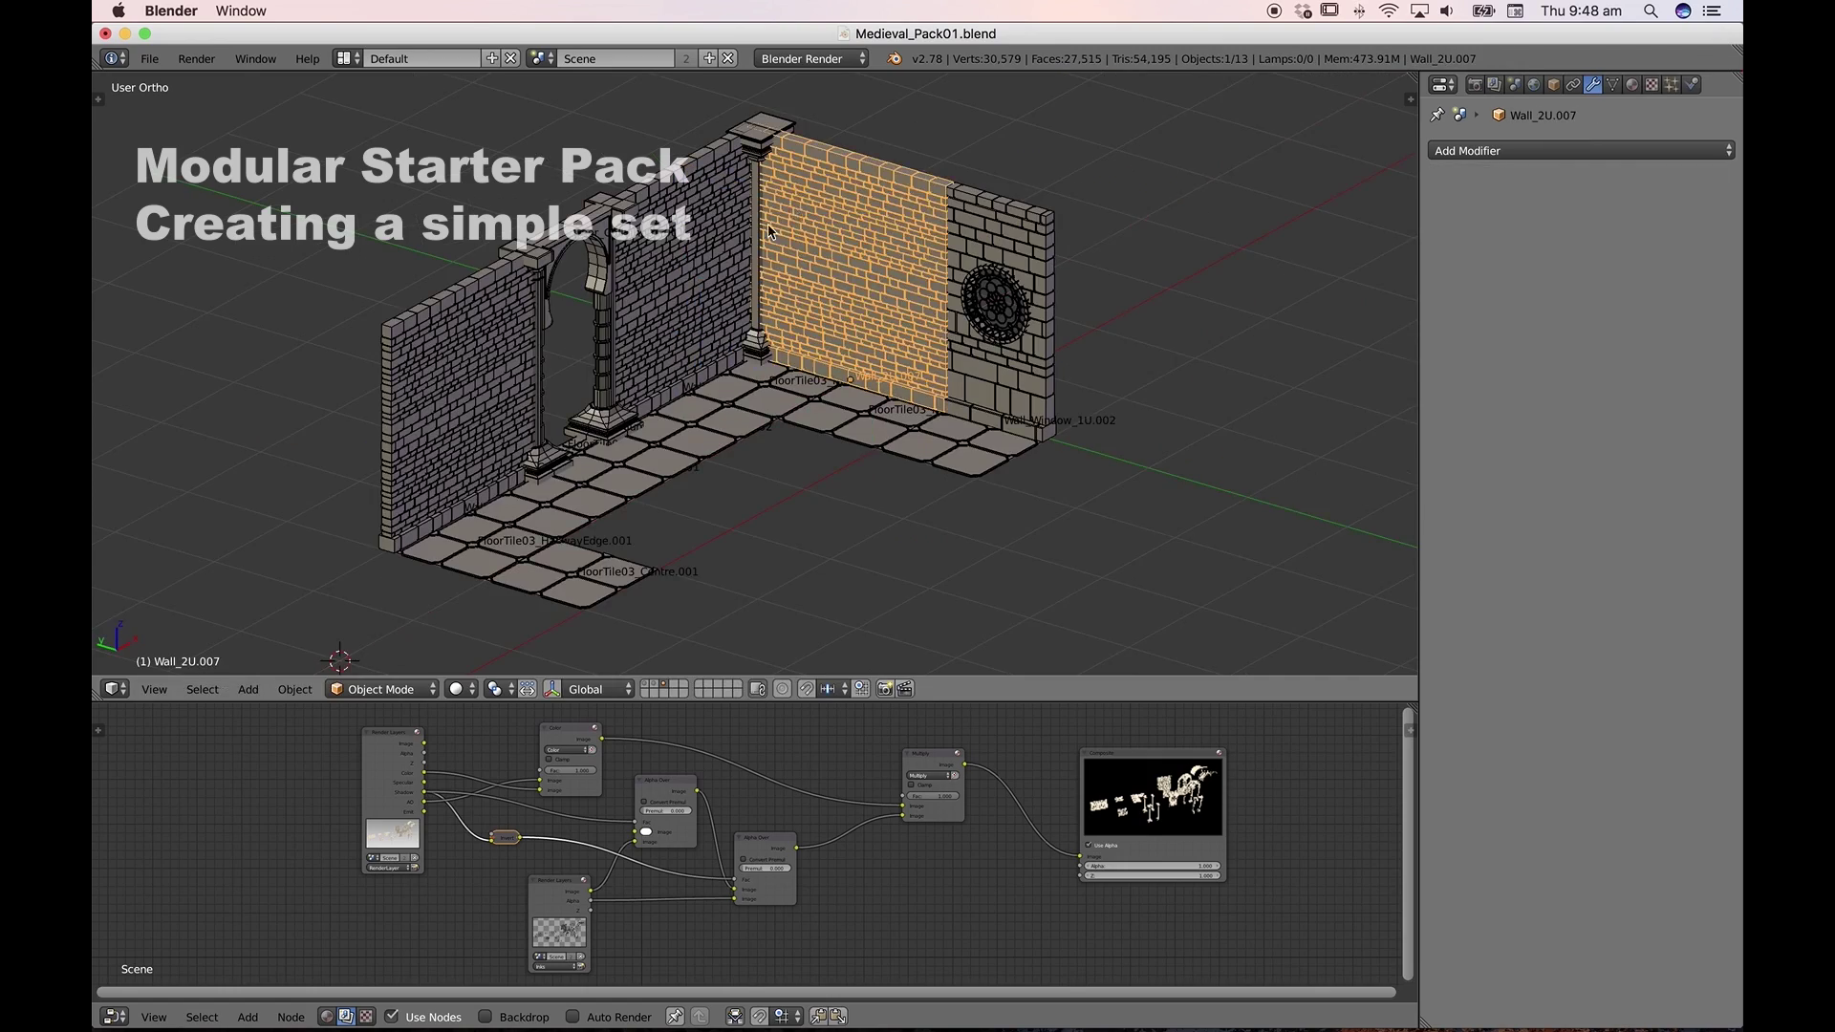
click(1725, 267)
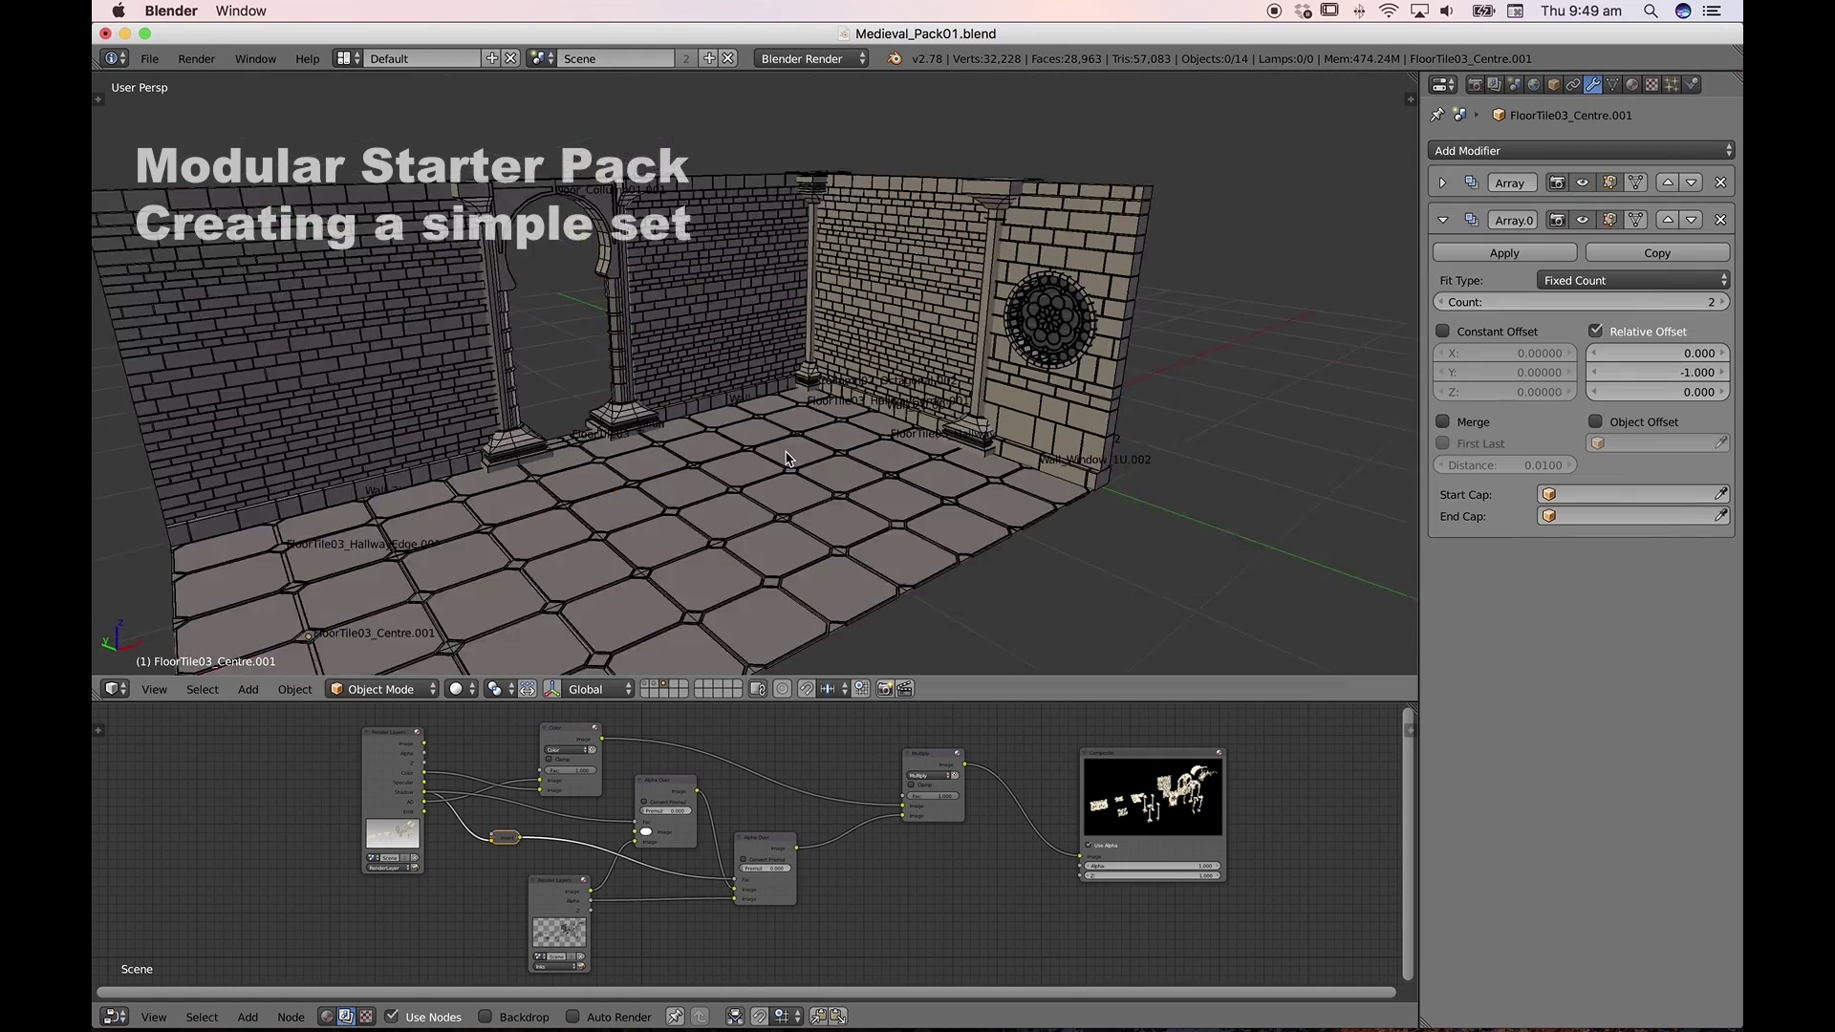
middle_drag(669, 383, 860, 372)
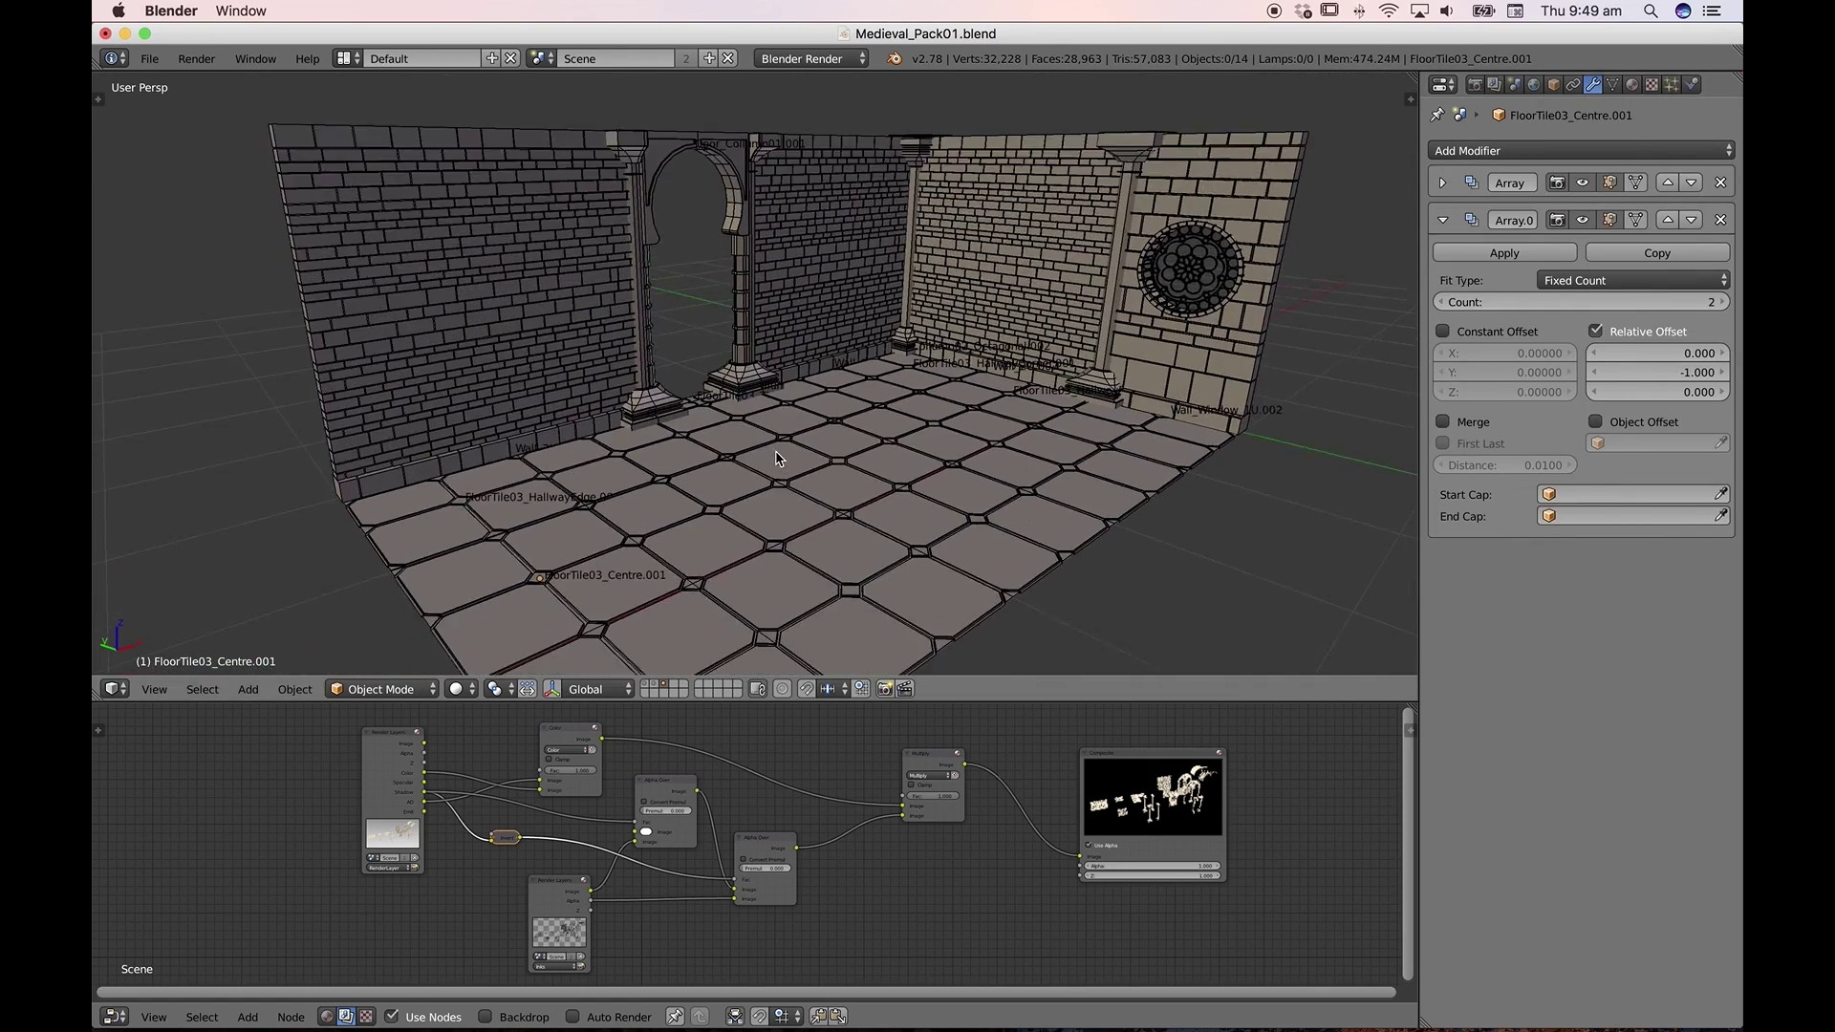